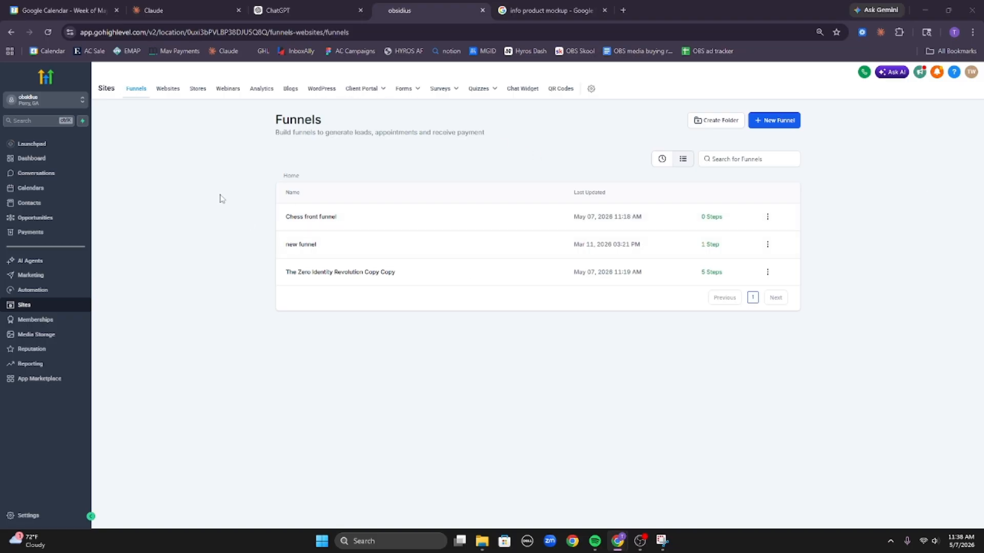
Begin creating a new funnel in GoHighLevel, then back out without creating it.
drag(246, 135, 545, 134)
click(548, 136)
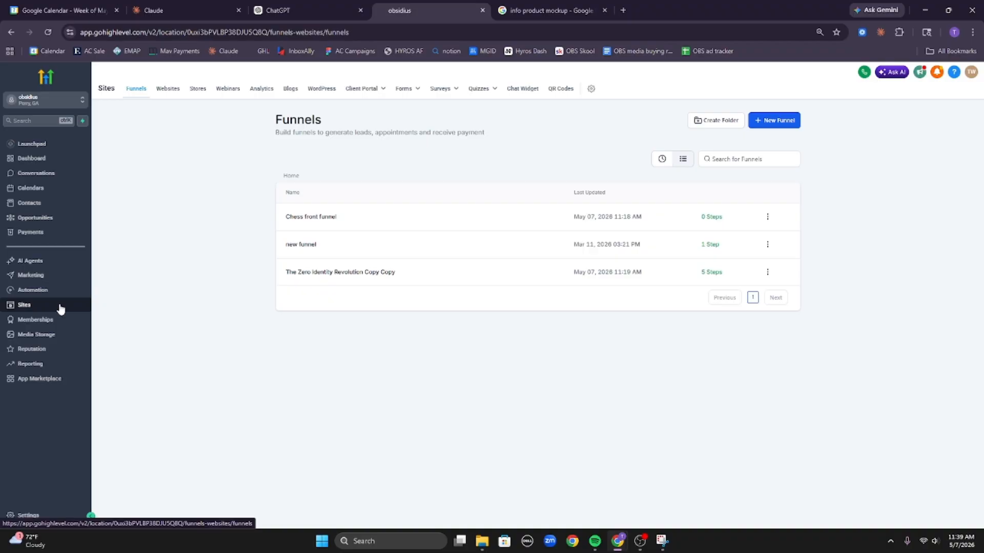
click(783, 125)
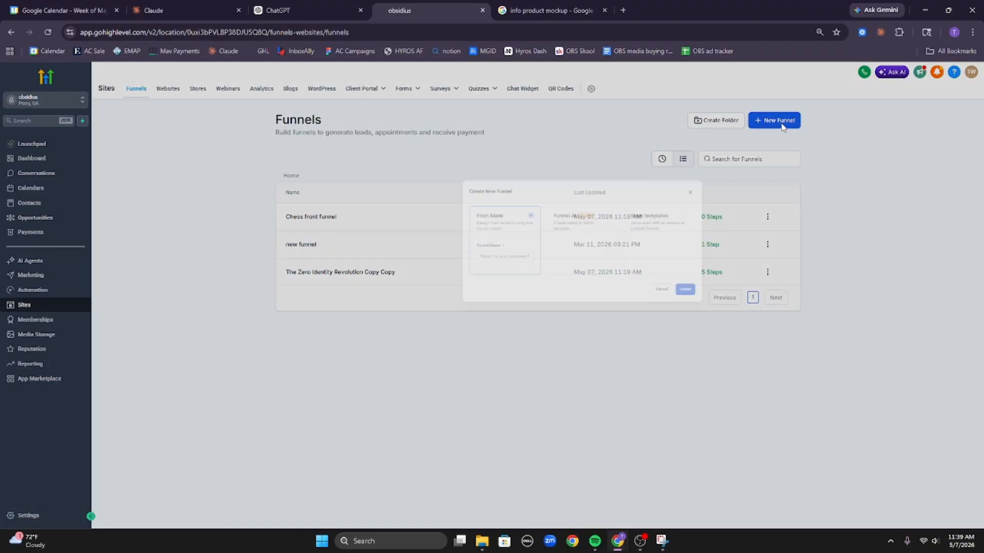
click(394, 309)
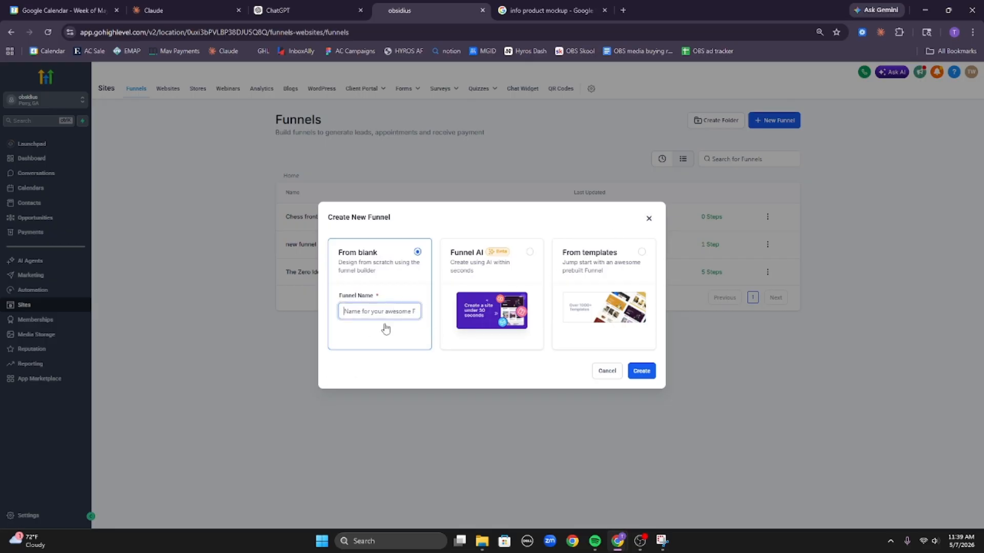
click(648, 219)
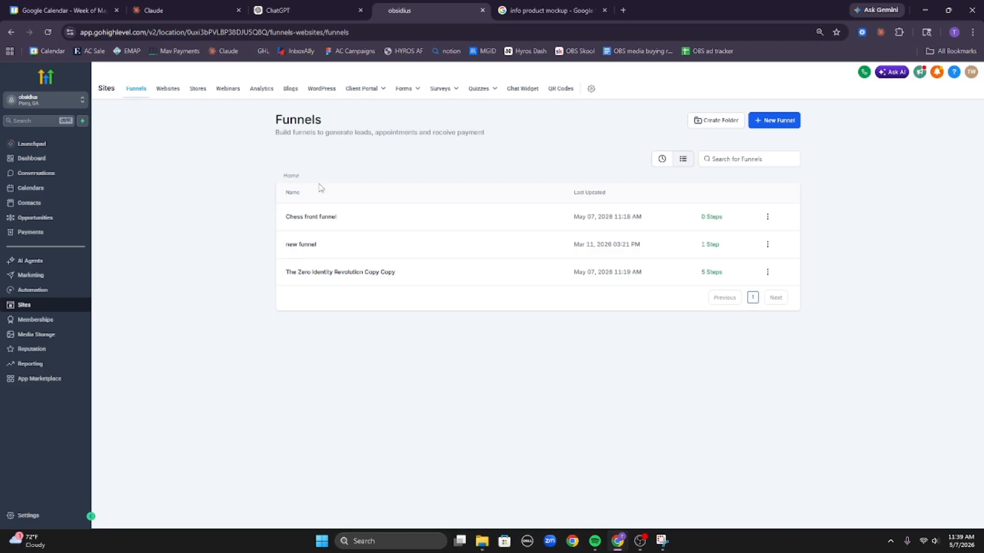
Add a 'sales page' step to the Chess front funnel and start it from a blank design.
click(318, 219)
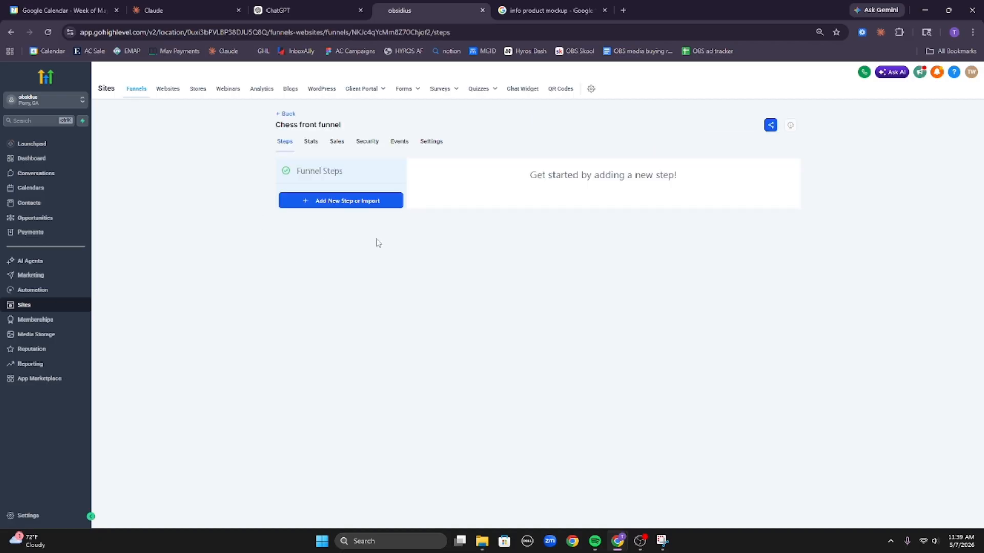
click(365, 205)
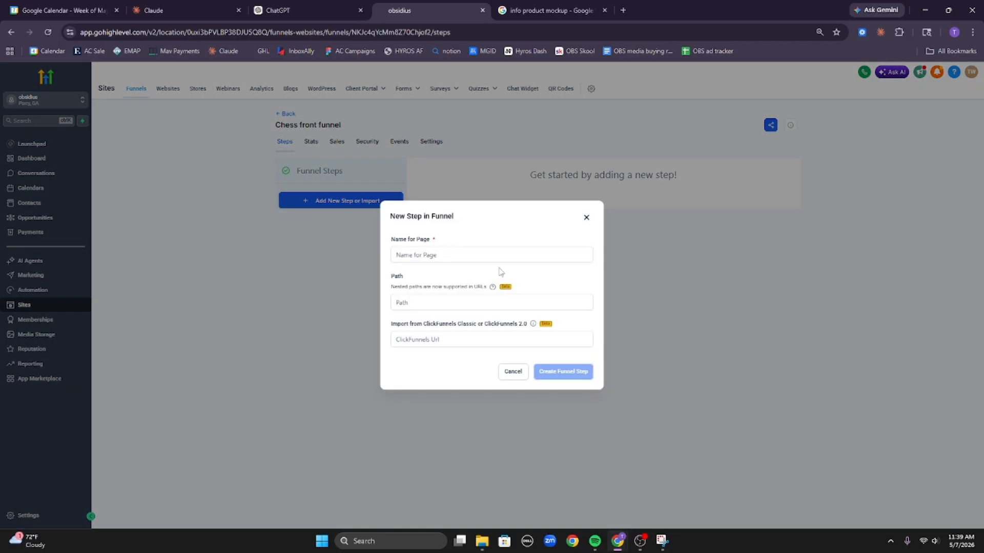
click(452, 256)
text(sales page)
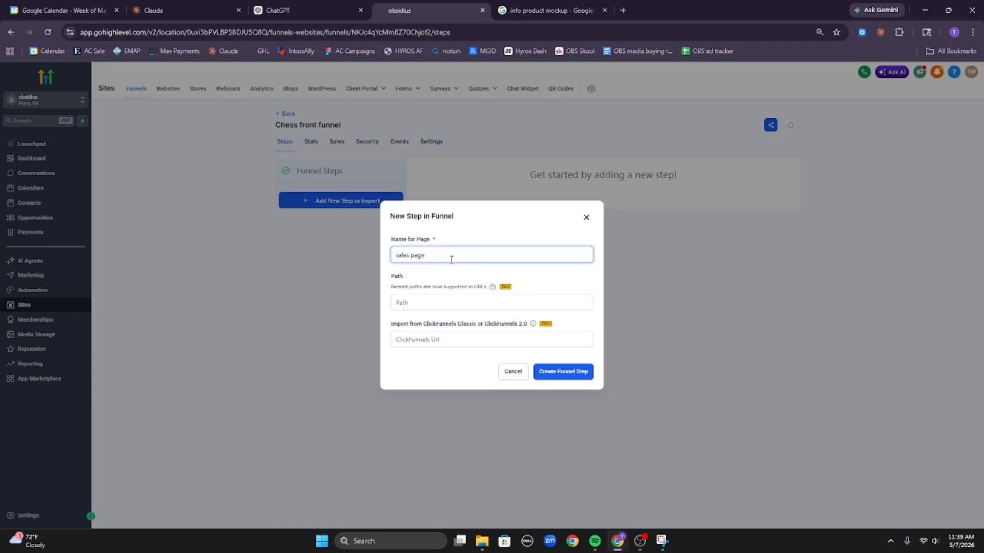
click(575, 371)
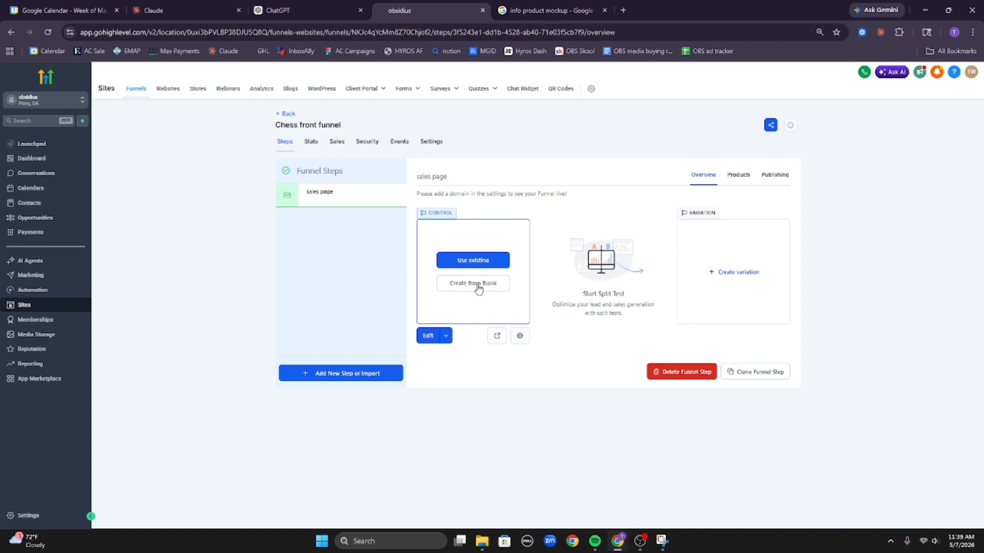
click(478, 285)
click(169, 10)
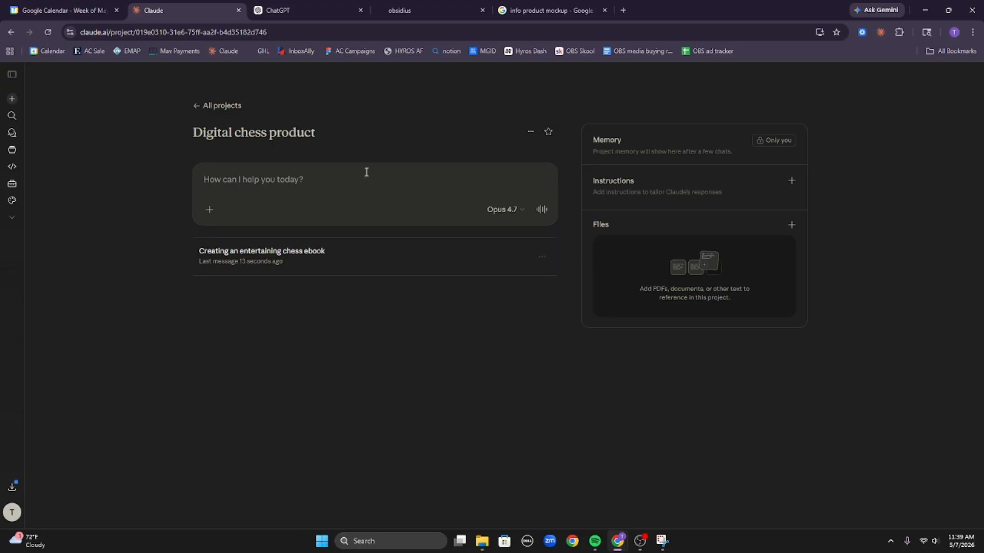
Send the Digital chess product project a prompt requesting brand board ideas for the chess ebook funnel.
drag(162, 247, 465, 321)
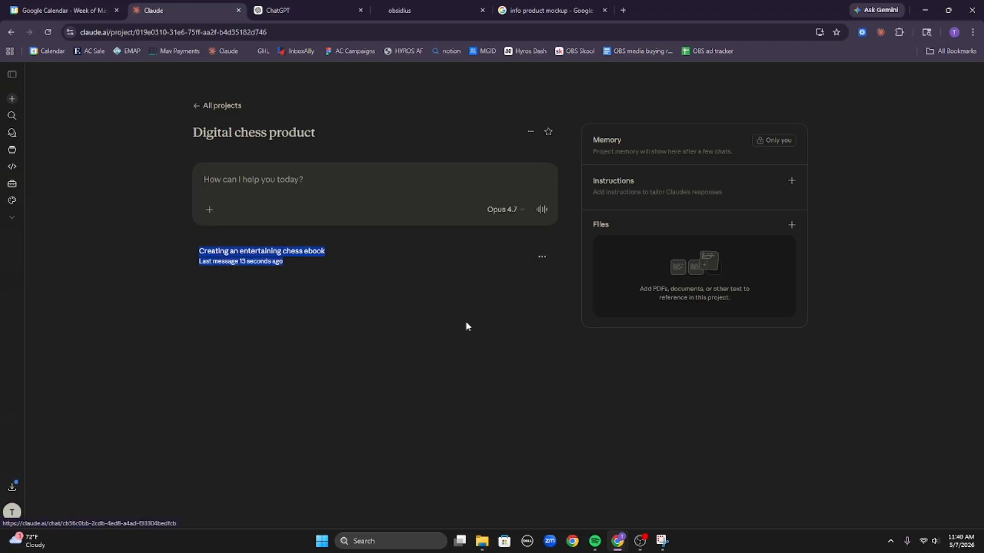
click(448, 346)
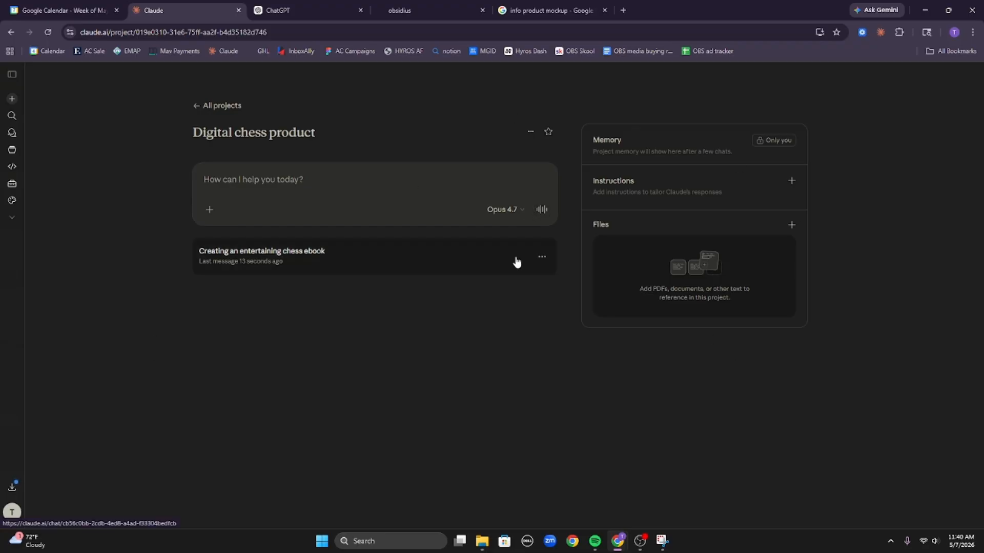
click(471, 184)
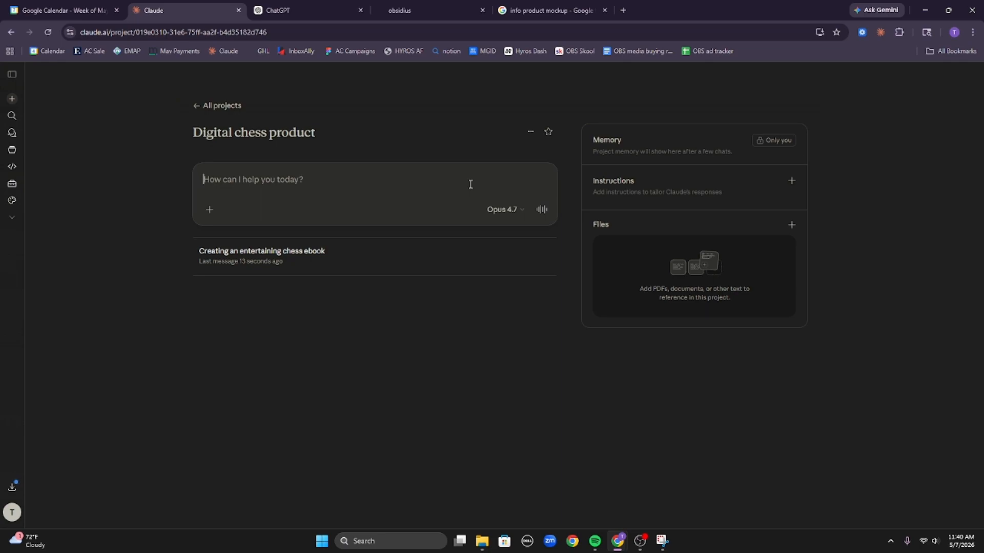
text(we are getting reaedy )
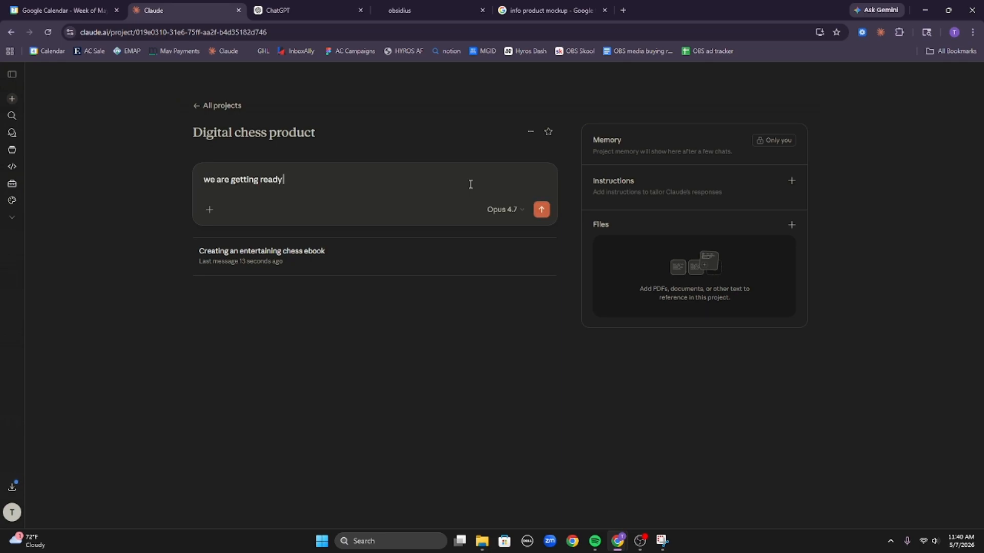
text( to build out the sa)
text(nnel for our chess ebook,)
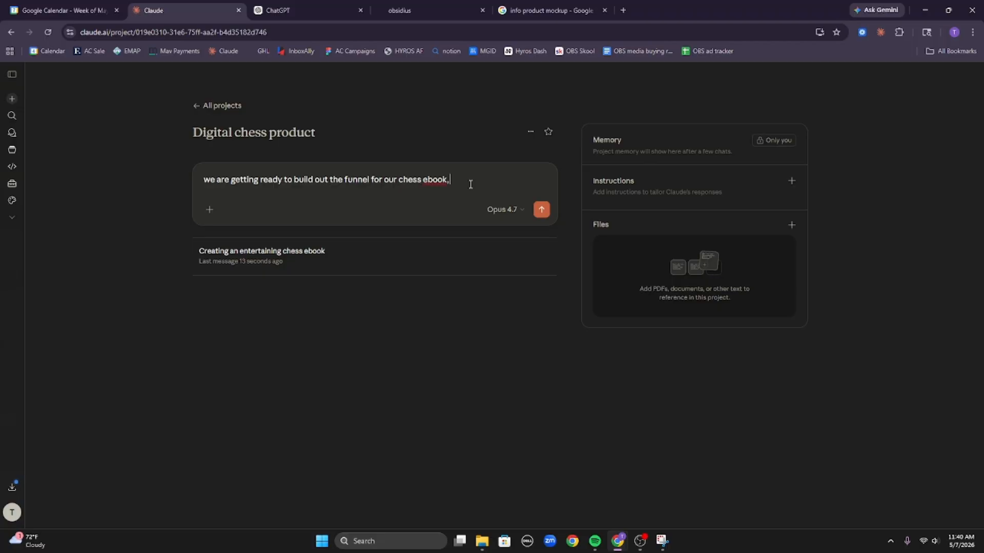
text( befoer we do so however, we need a br)
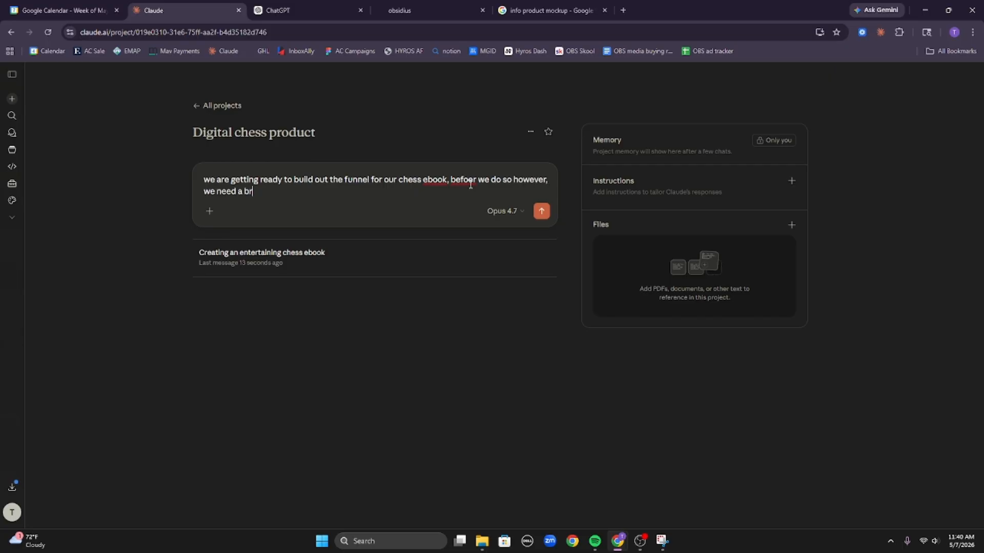
text(and board, that fits our ebook)
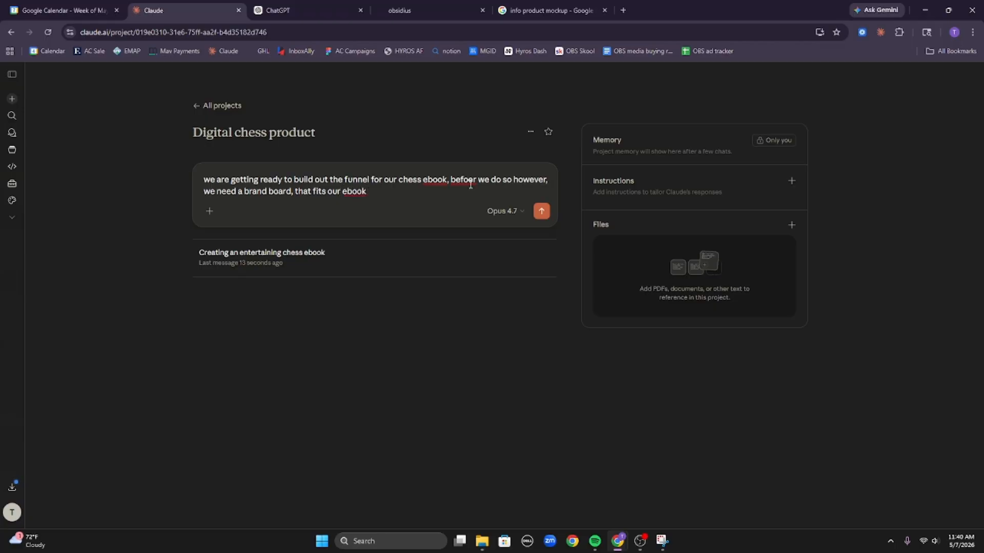
text( style, giv eme some ideas)
key(Return)
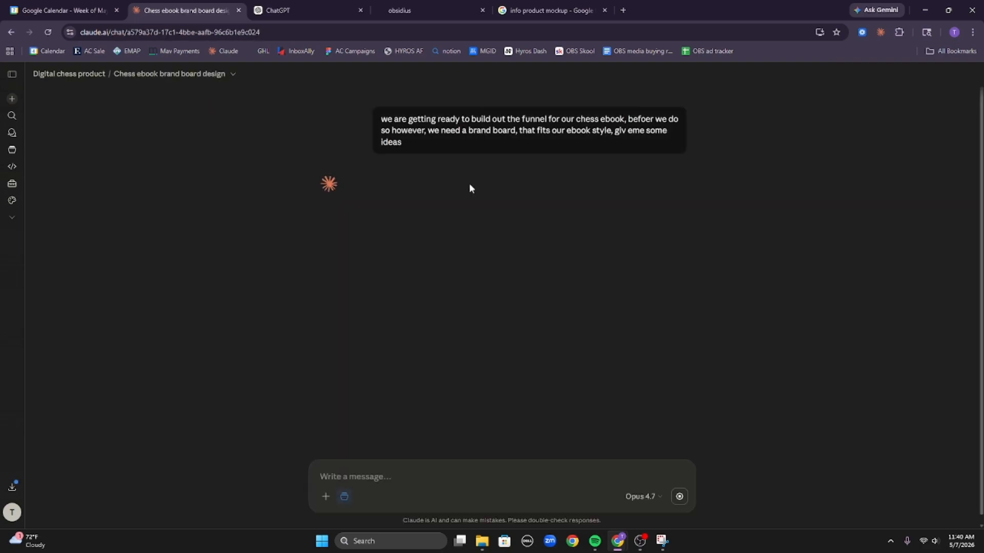
triple_click(524, 131)
click(524, 132)
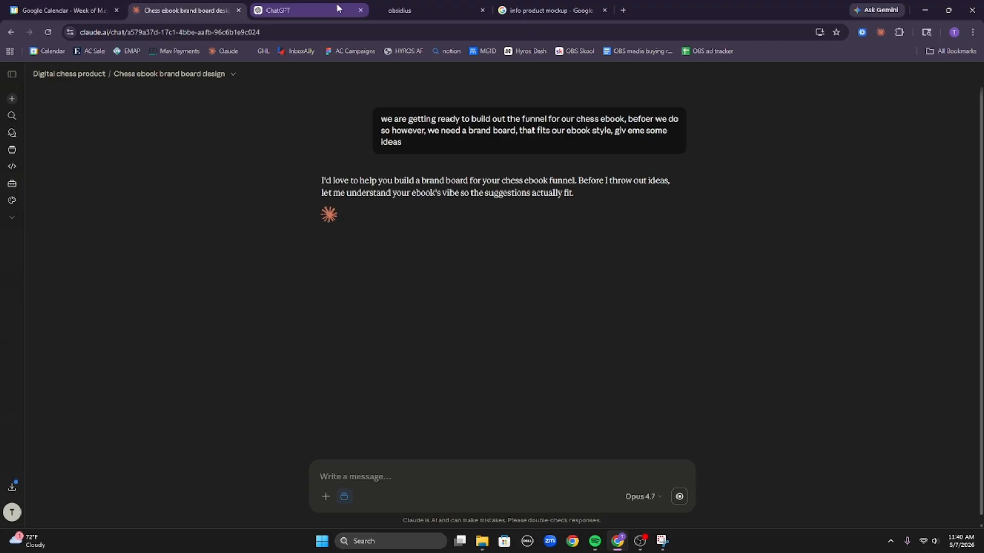
Add a one-column row holding a custom code block to the blank sales page.
click(423, 6)
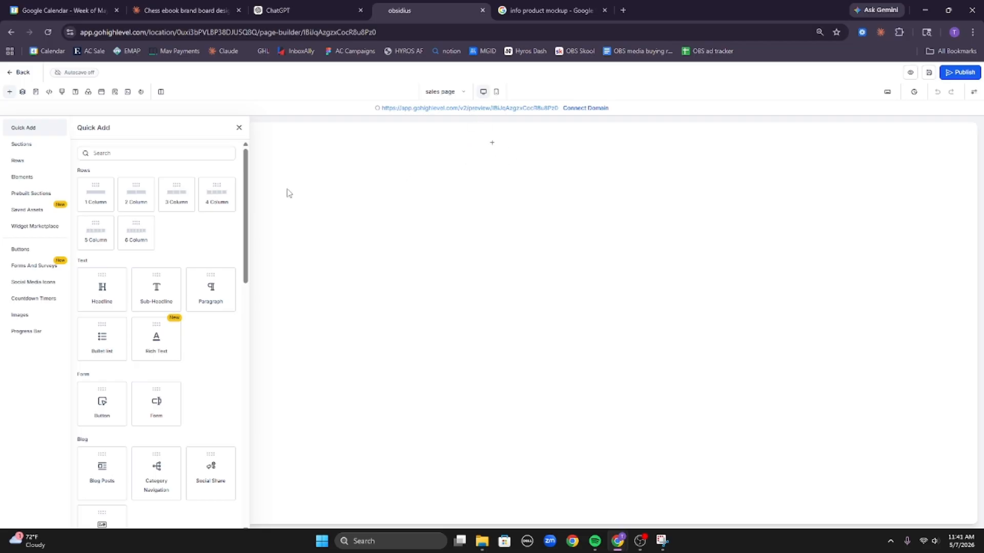
drag(97, 194, 408, 165)
click(495, 160)
scroll(111, 299, down, 1)
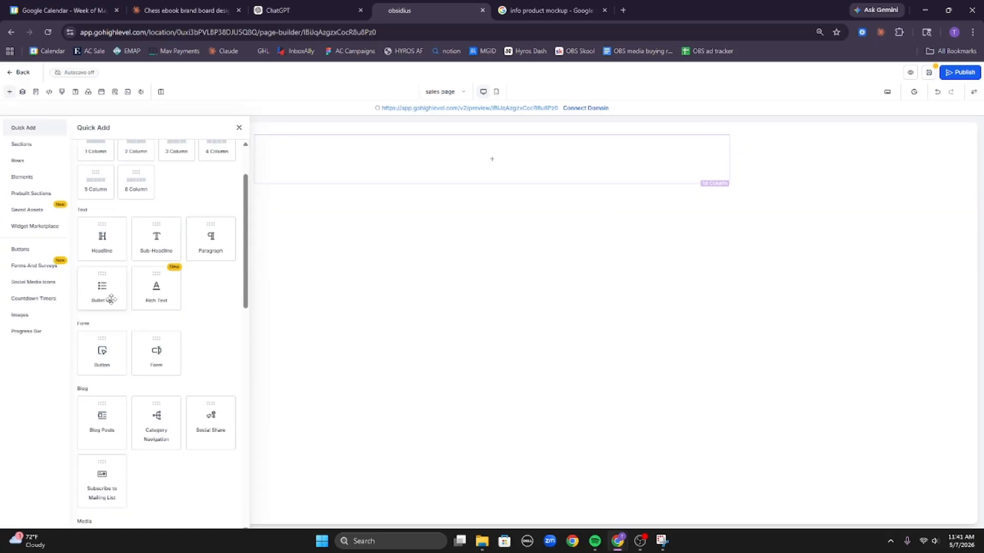
scroll(111, 299, down, 8)
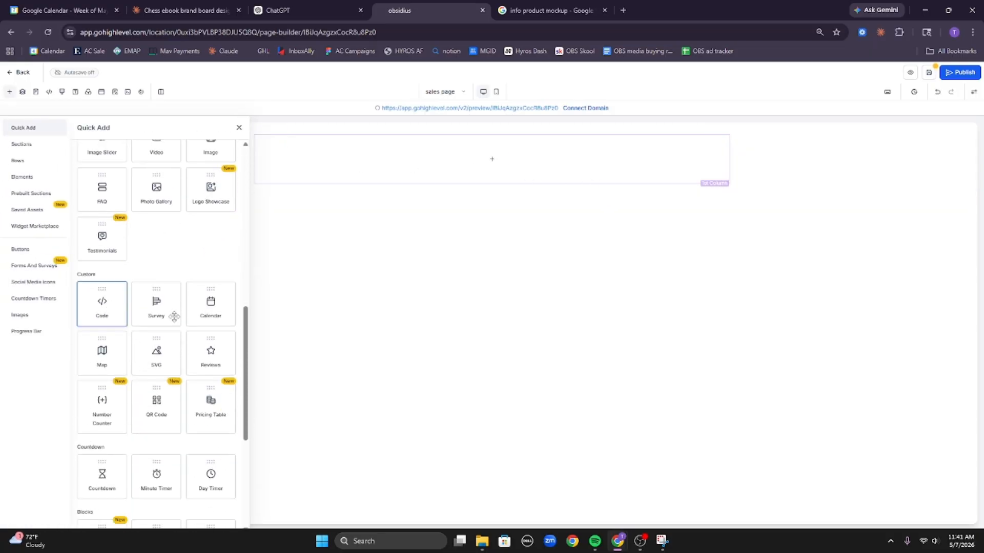
drag(174, 316, 537, 179)
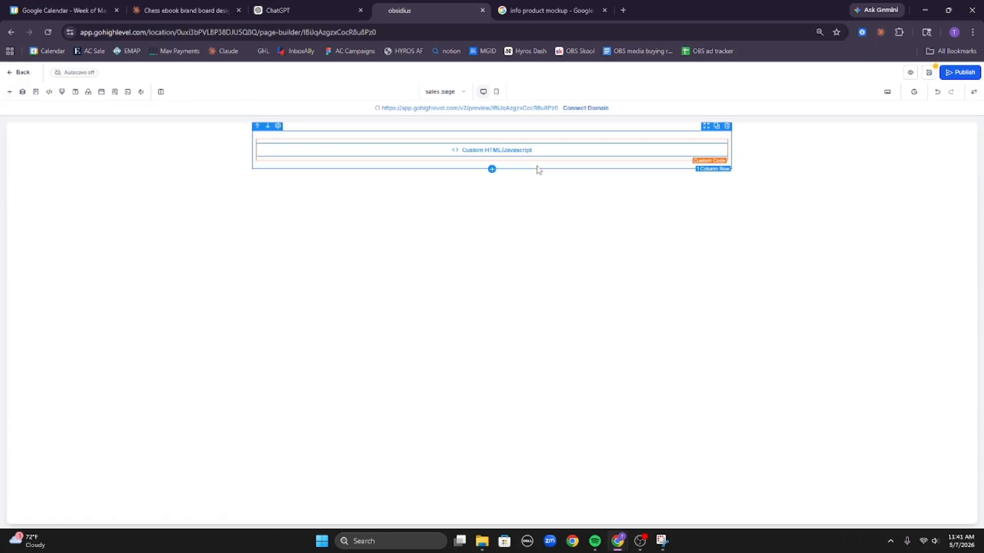
Set the page section's top and bottom padding to 0.
click(818, 129)
click(950, 150)
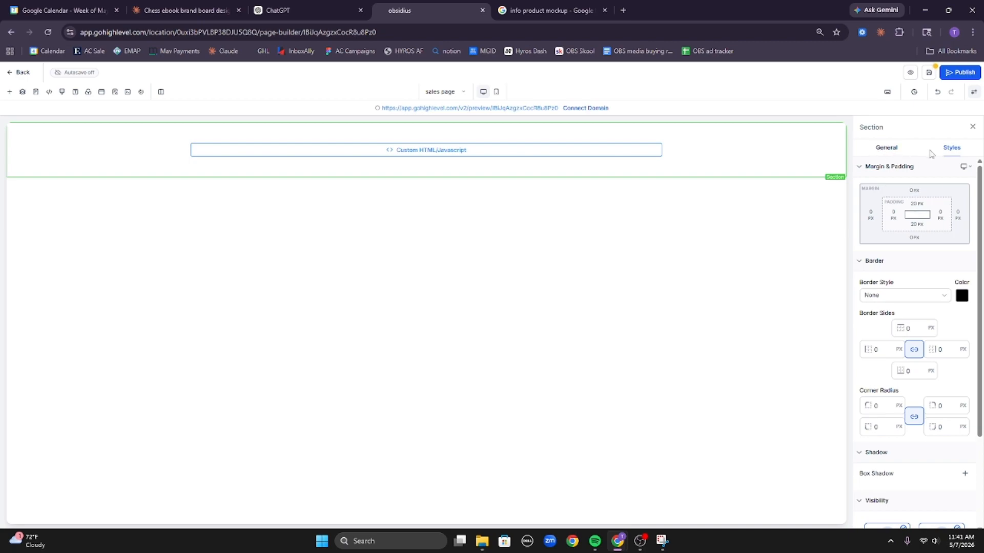
click(918, 205)
click(871, 241)
click(925, 197)
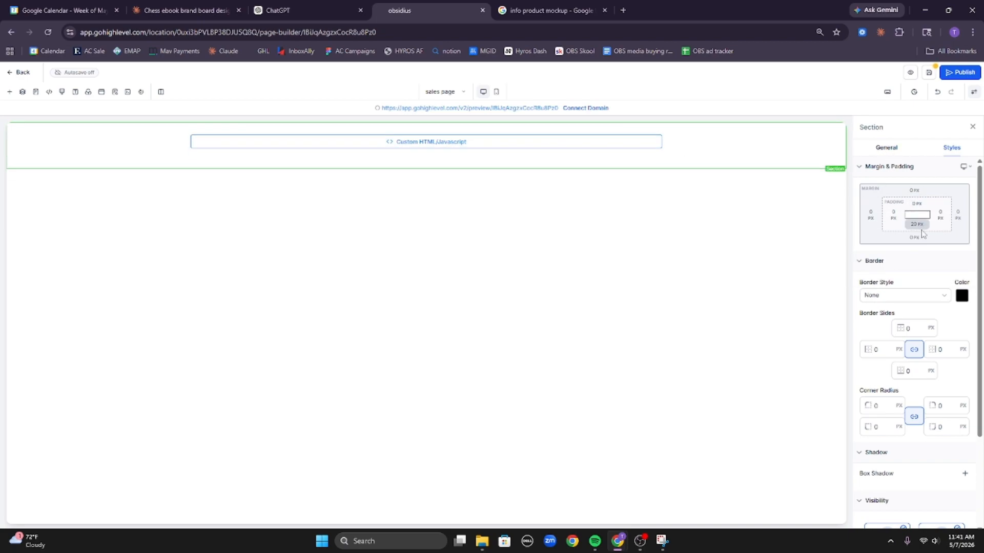
click(922, 233)
click(870, 263)
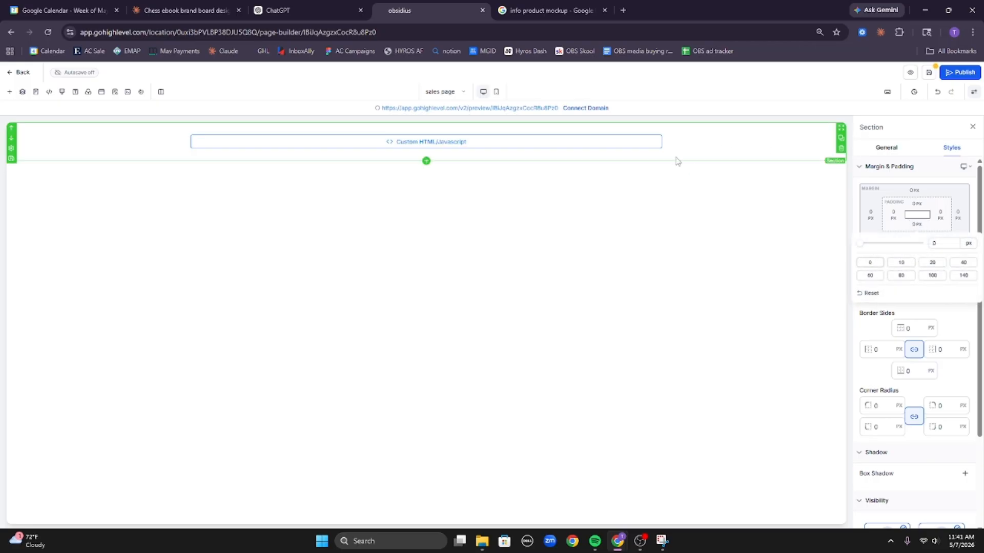
Set the one-column row's top, bottom, left and right padding to 0.
click(658, 159)
click(910, 242)
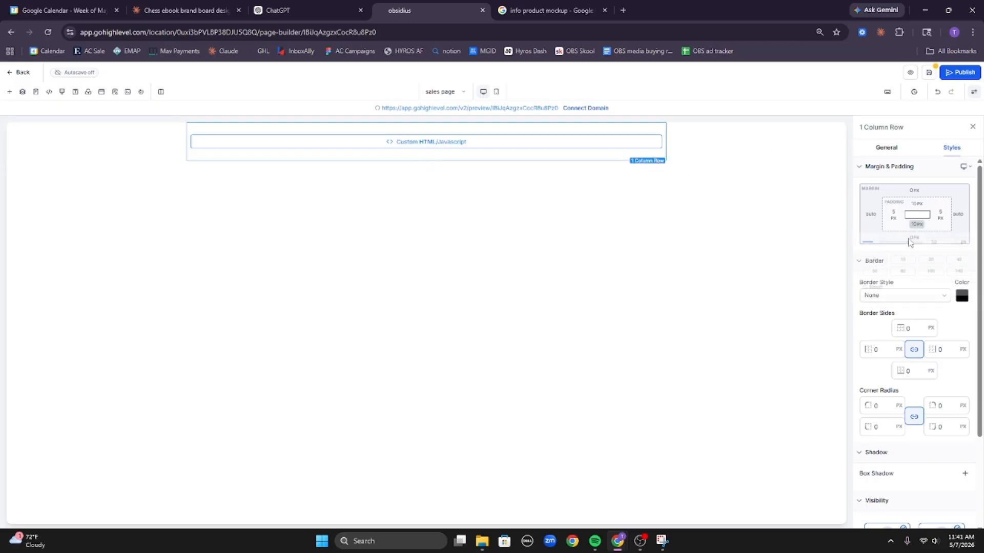
click(871, 264)
click(893, 214)
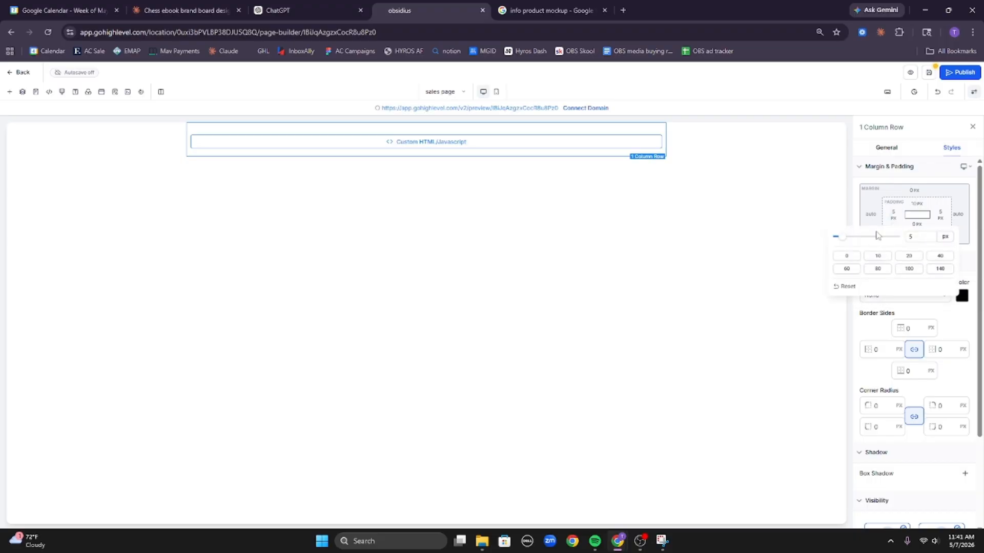
click(851, 256)
click(942, 215)
click(832, 255)
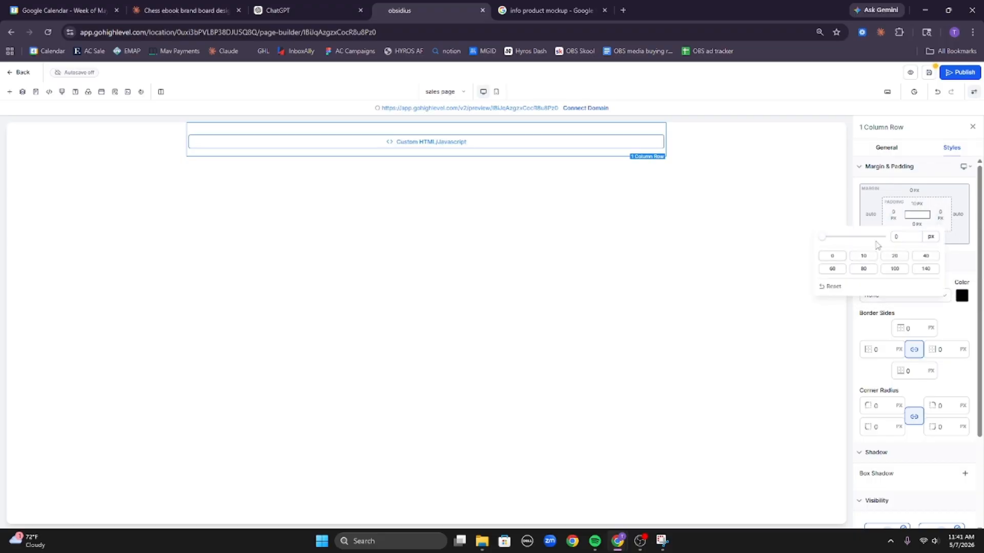
click(918, 205)
click(869, 242)
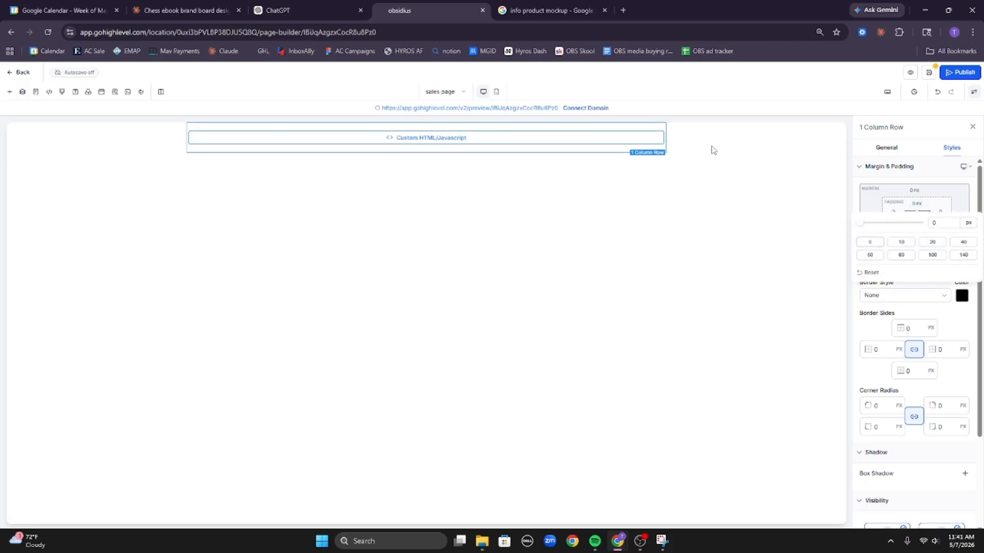
Set the code column's top, bottom, left and right padding to 0.
click(596, 153)
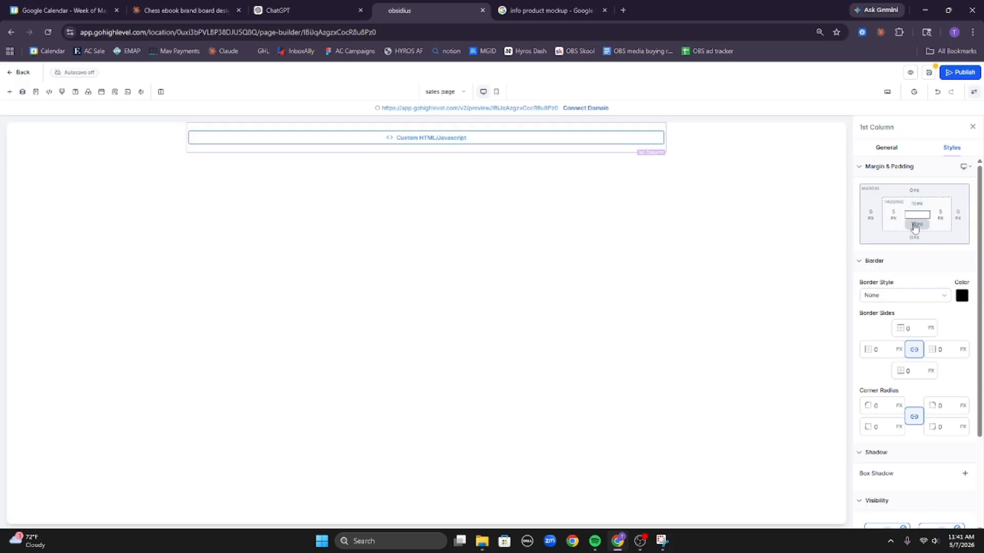
click(917, 223)
click(869, 262)
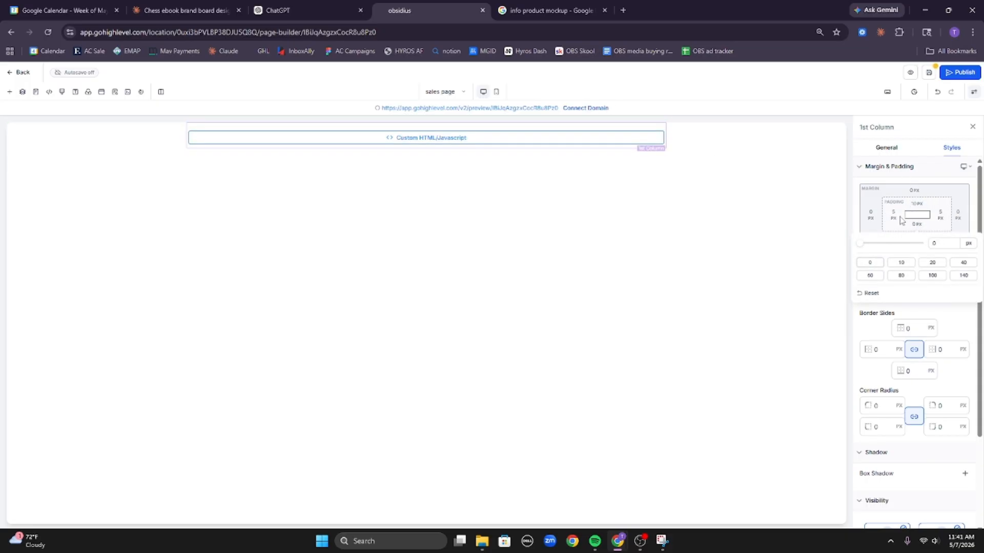
click(894, 215)
click(847, 256)
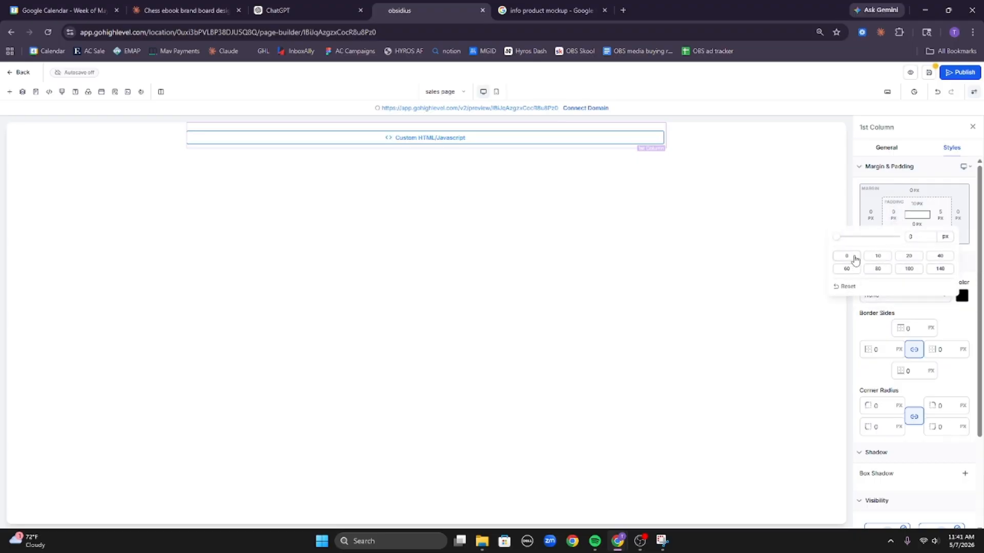
click(918, 207)
click(875, 242)
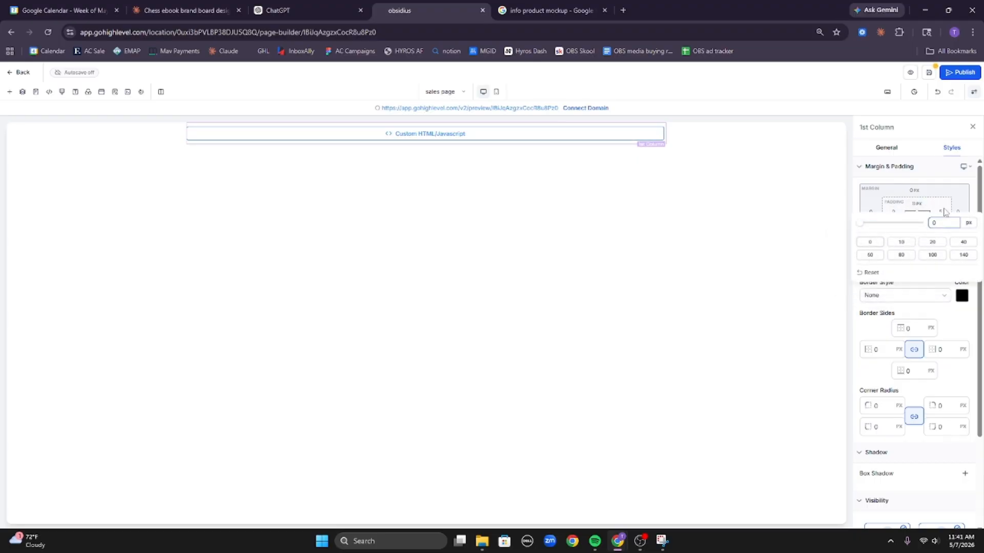
click(945, 212)
click(840, 257)
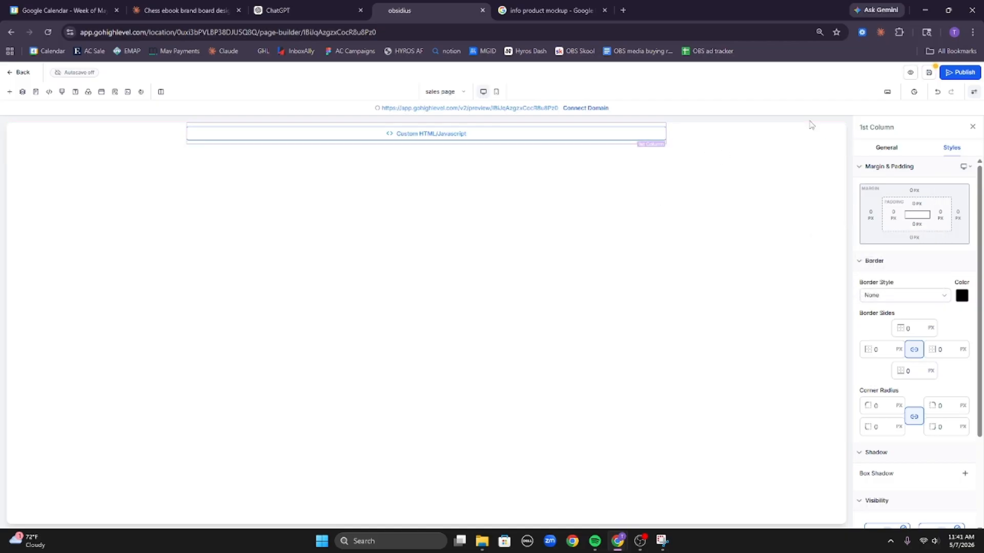
In mobile preview, set the code block row's left and right padding to 0.
click(496, 92)
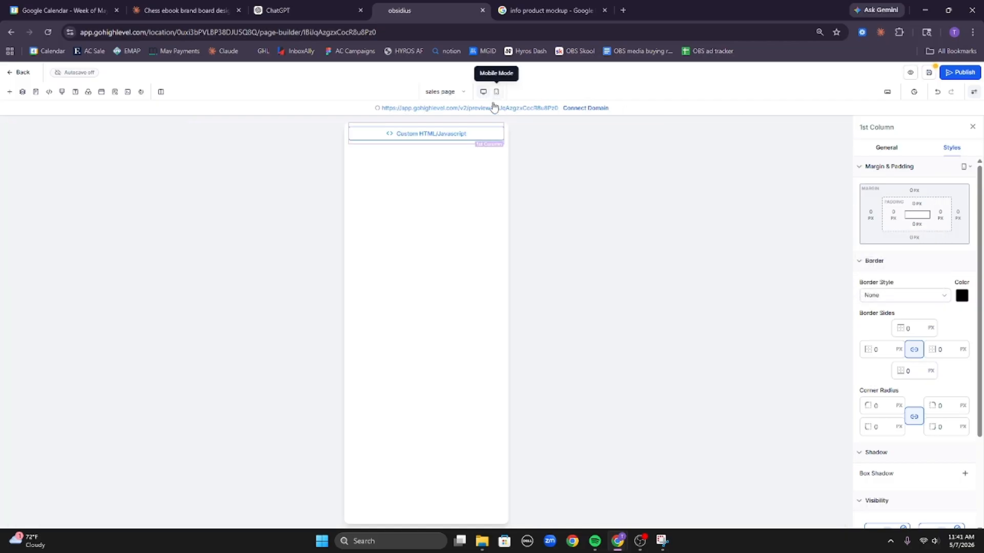
click(505, 145)
click(893, 213)
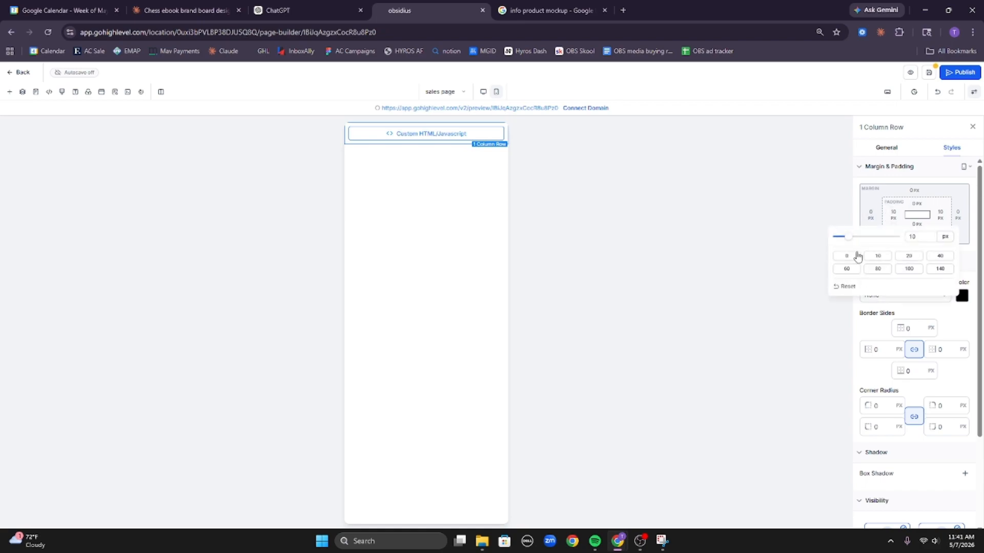
click(856, 256)
click(940, 213)
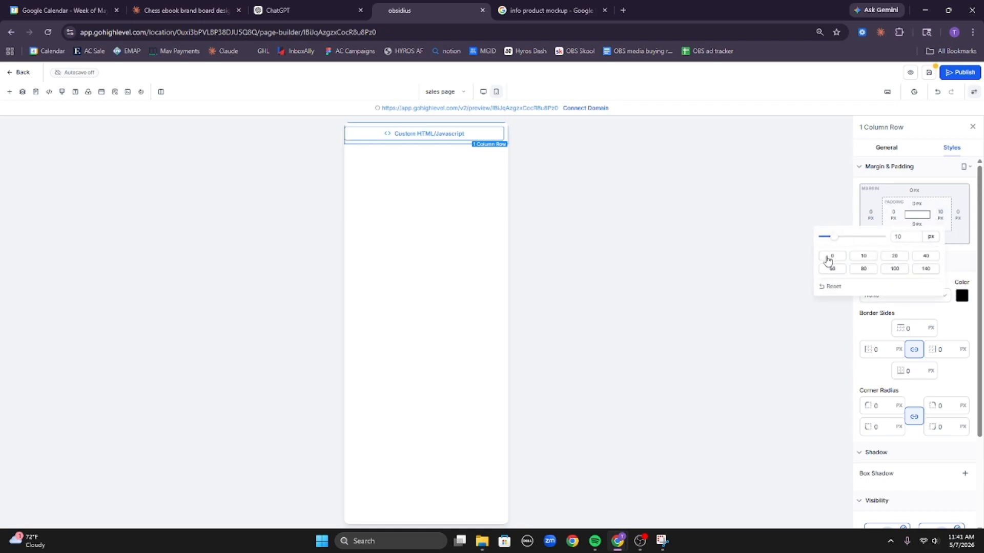
click(831, 256)
click(205, 10)
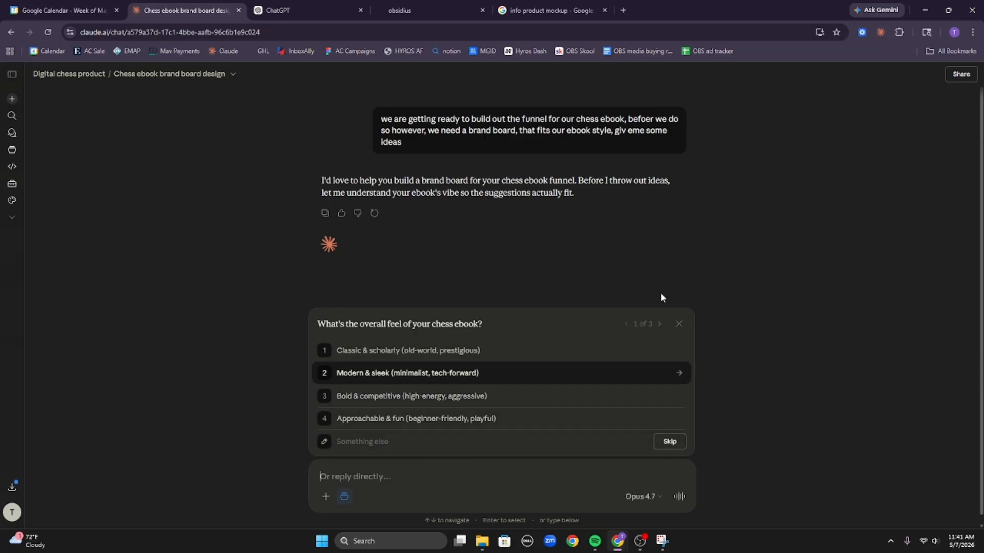
Reopen the Chess ebook brand board design chat from the Digital chess product project.
click(680, 328)
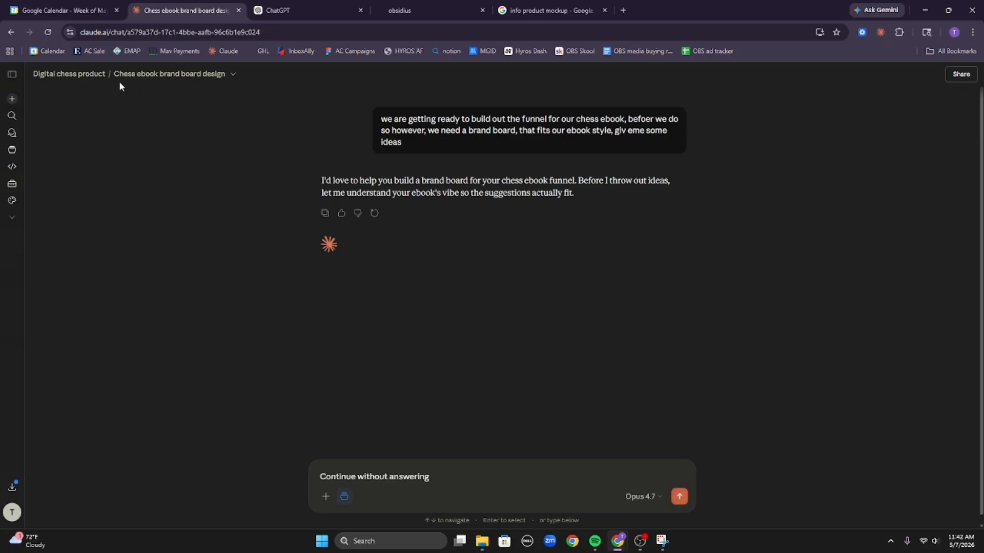
click(73, 75)
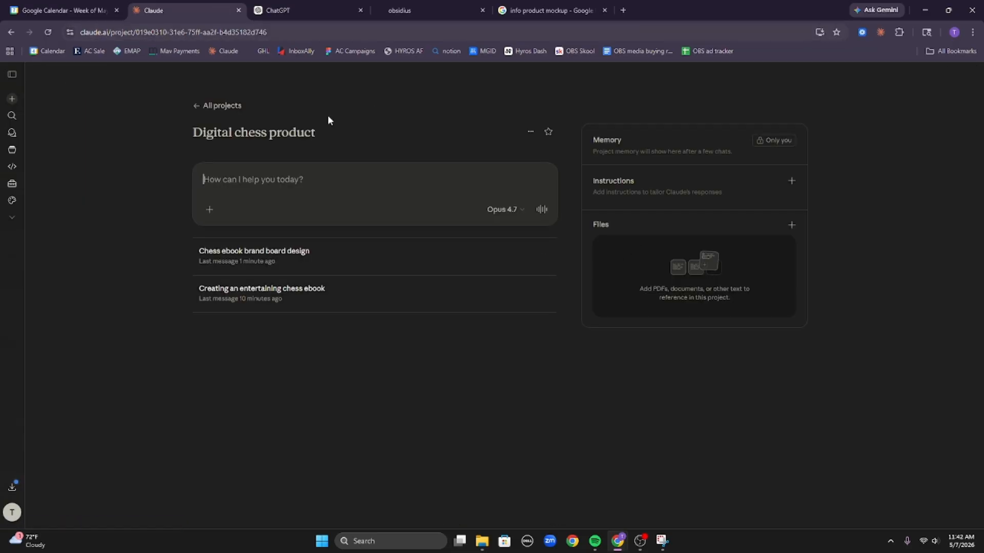
click(367, 267)
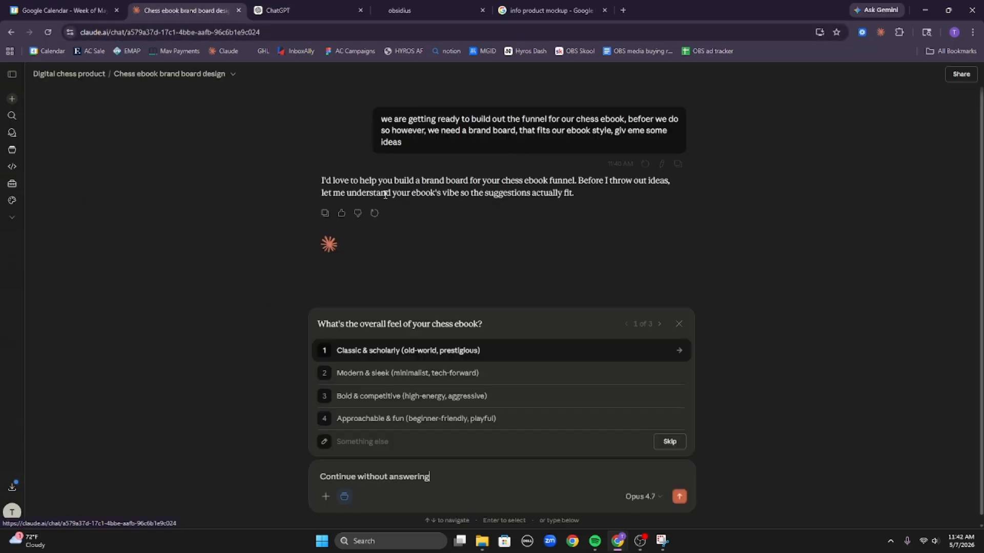
triple_click(480, 478)
Answer the feel, target reader and colour questions by referring Claude to the ebook's last chat.
click(583, 441)
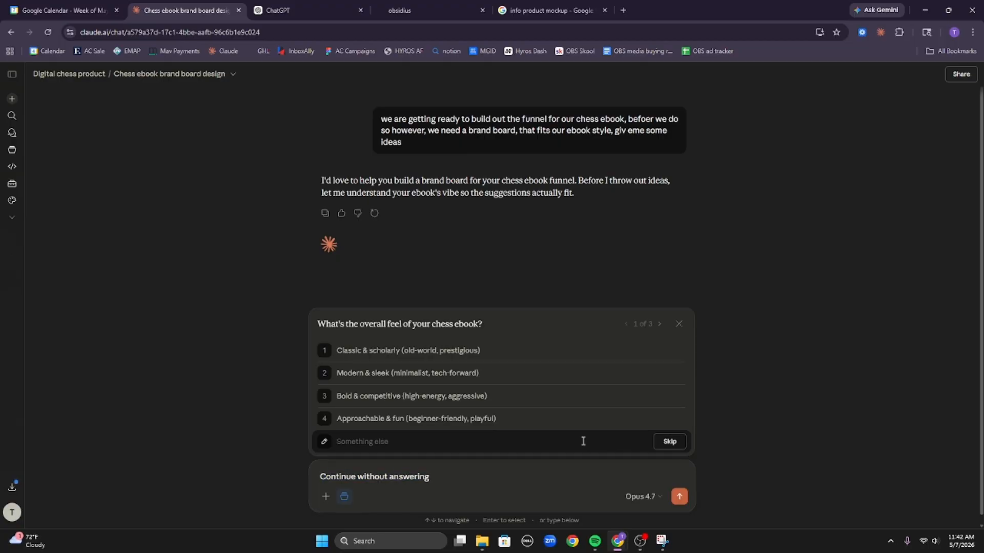
text(mat)
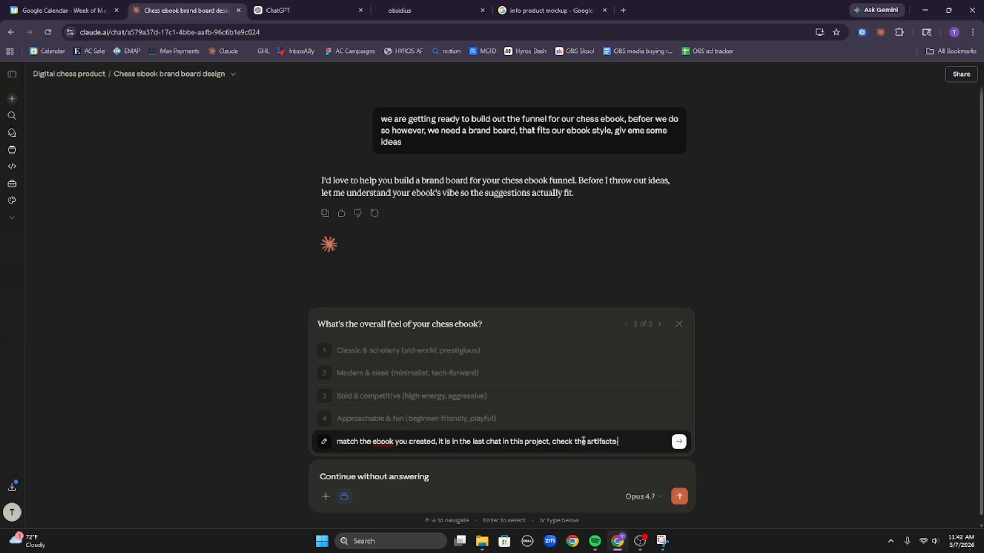
key(Return)
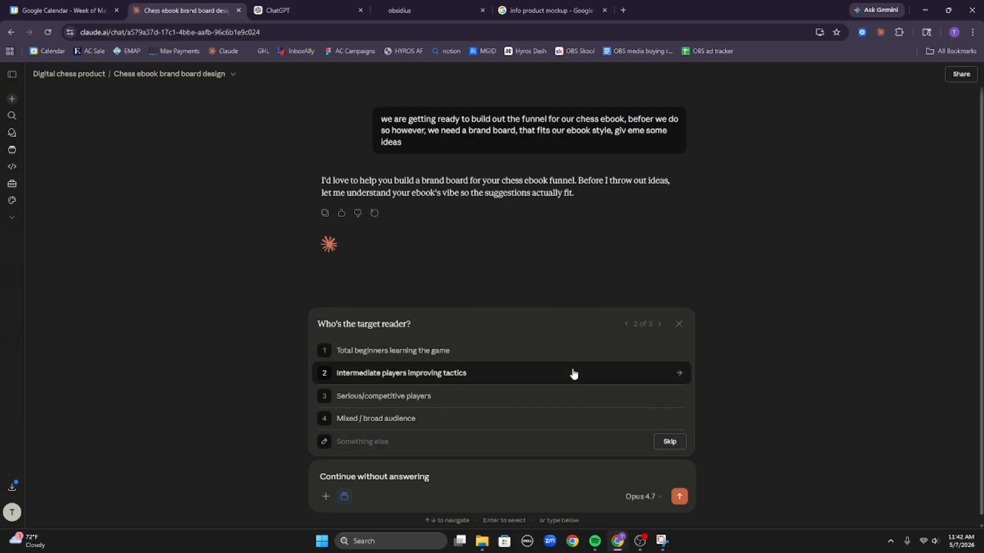
click(461, 449)
text(again)
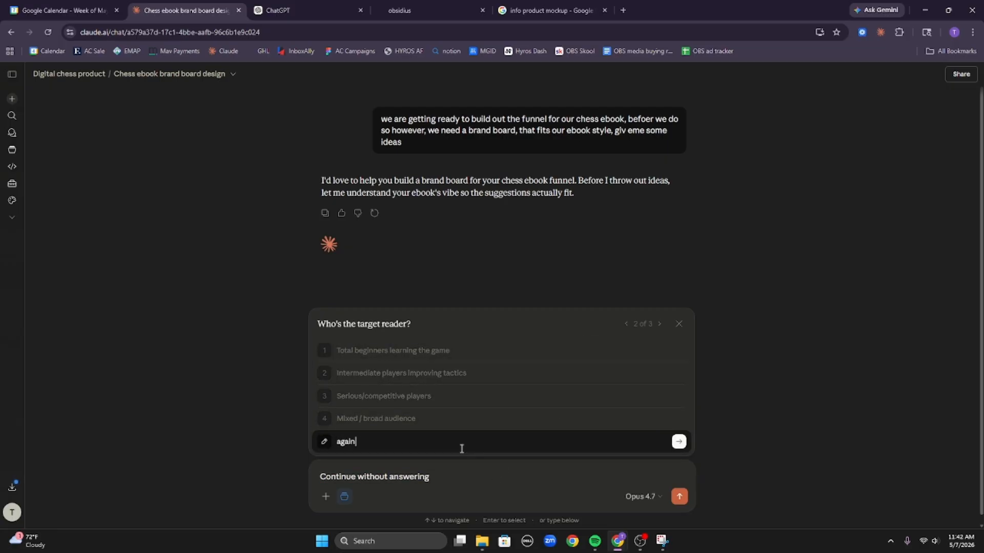
text( the book will tell you)
key(Return)
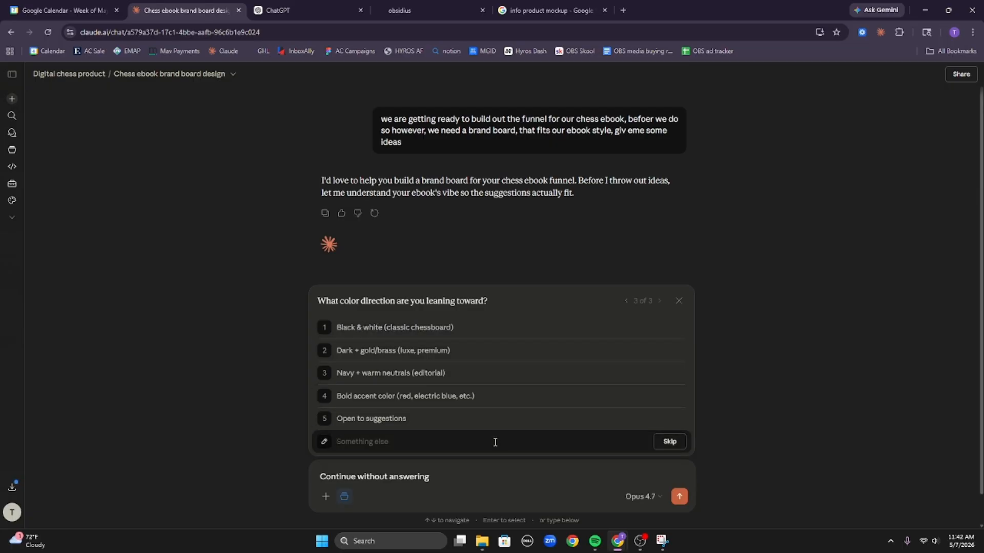
text(In)
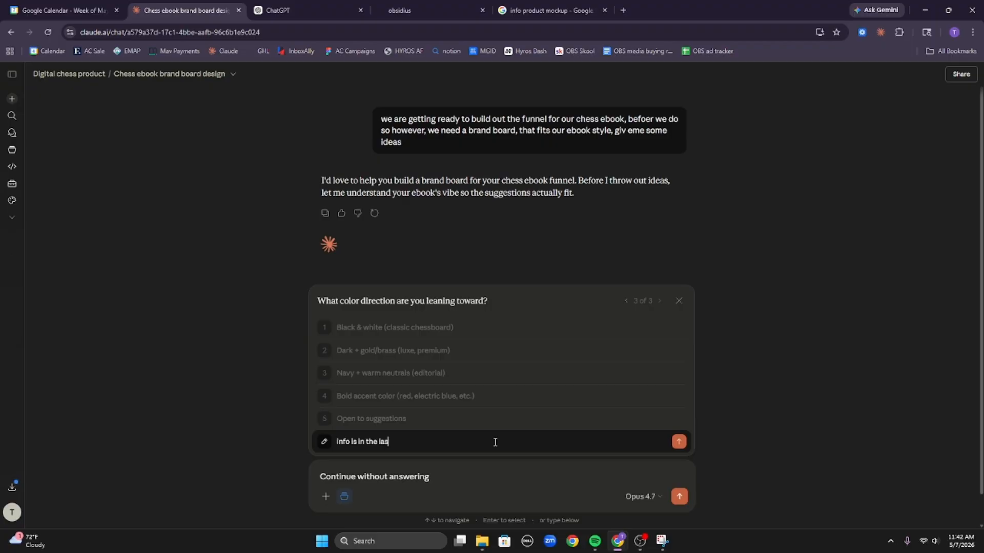
key(Return)
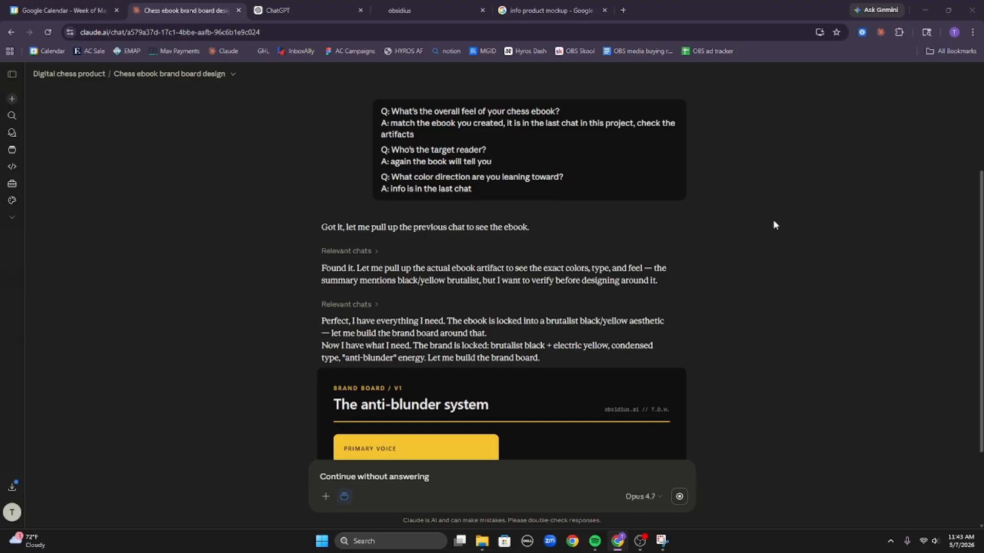
Scroll through 'The anti-blunder system' brand board as its voice, colour and typography sections render.
scroll(728, 228, down, 3)
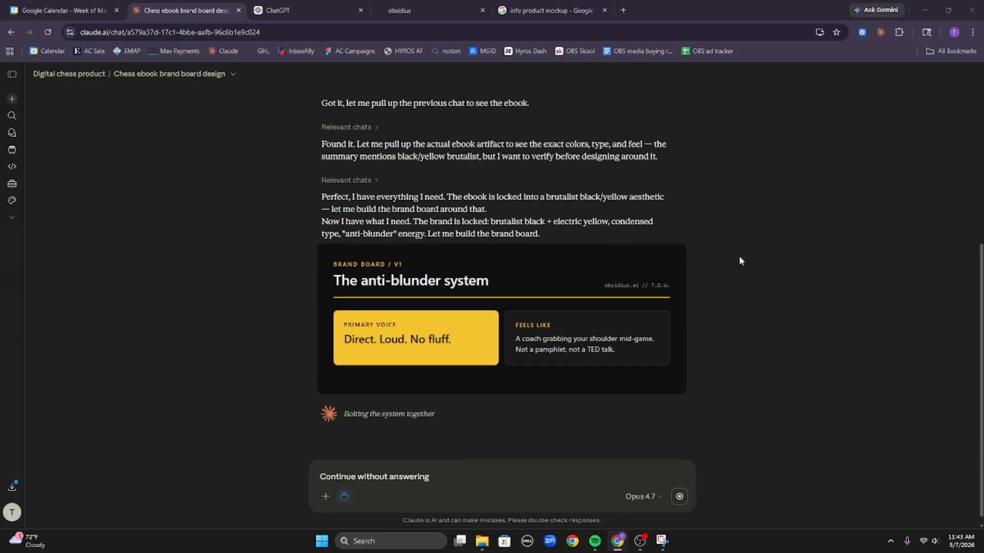
scroll(727, 294, up, 2)
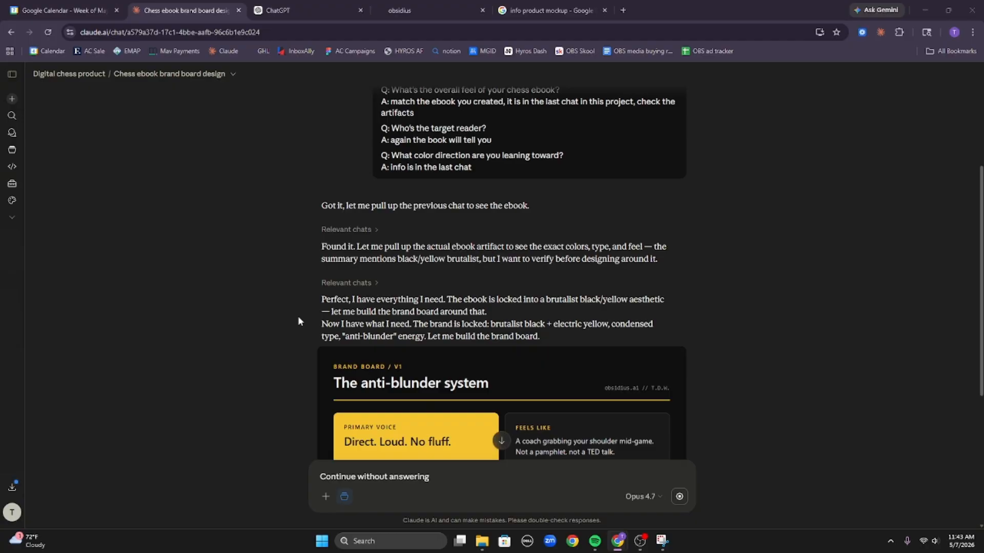
triple_click(566, 304)
click(609, 322)
scroll(559, 332, down, 2)
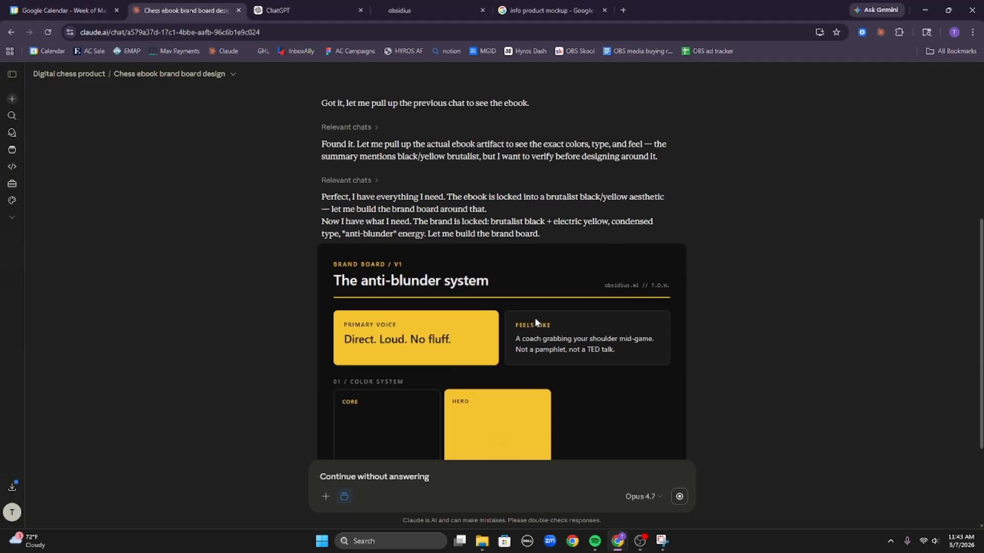
scroll(542, 344, down, 3)
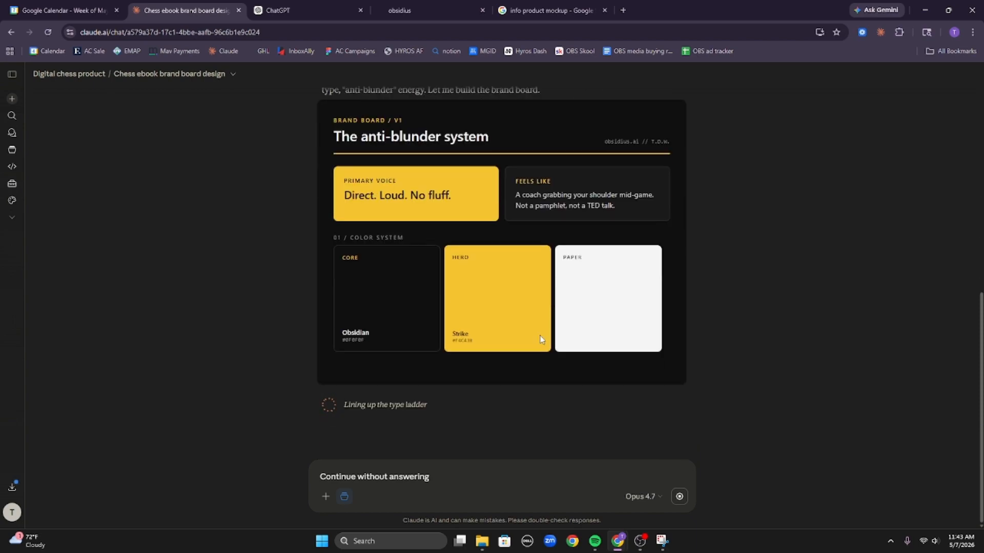
scroll(543, 330, up, 3)
scroll(610, 330, down, 3)
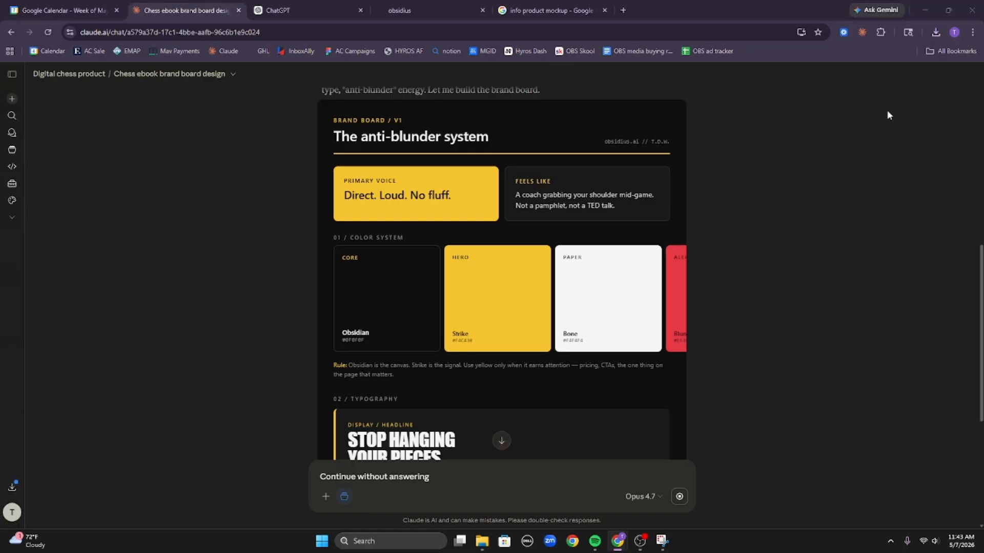
scroll(539, 296, down, 5)
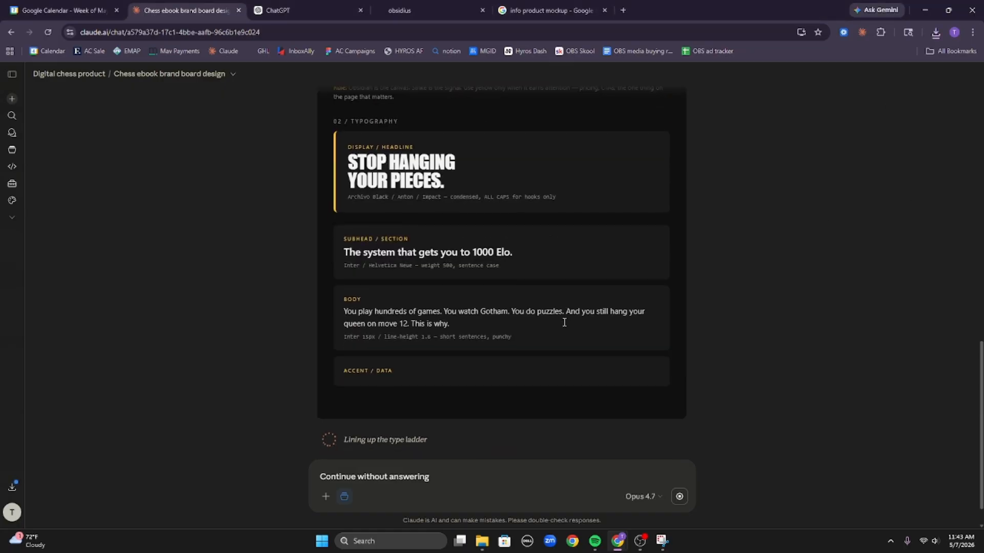
Attach the anti-blunder system ebook PDF with the note 'this is the ebook', then view the ebook chat.
click(937, 33)
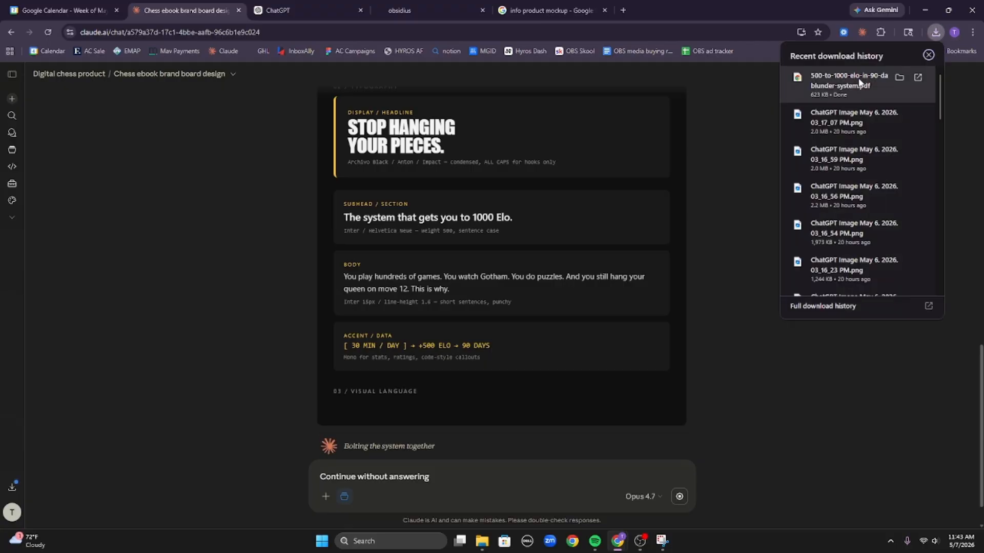
drag(859, 84, 707, 215)
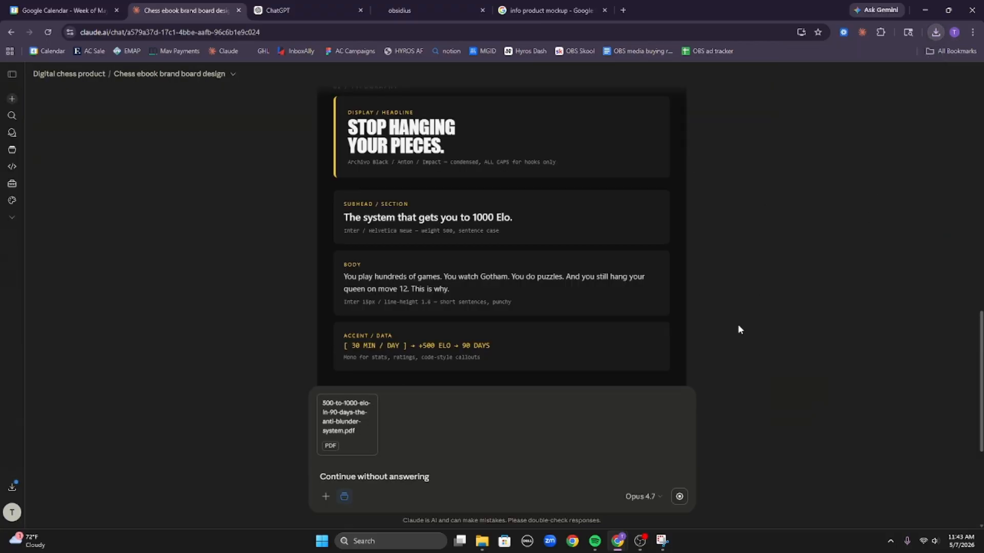
triple_click(411, 481)
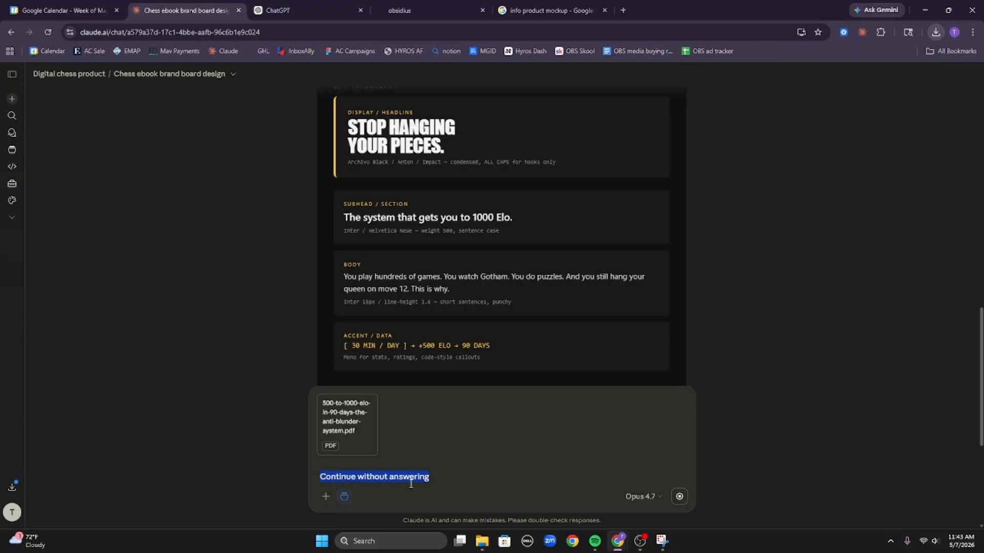
key(BackSpace)
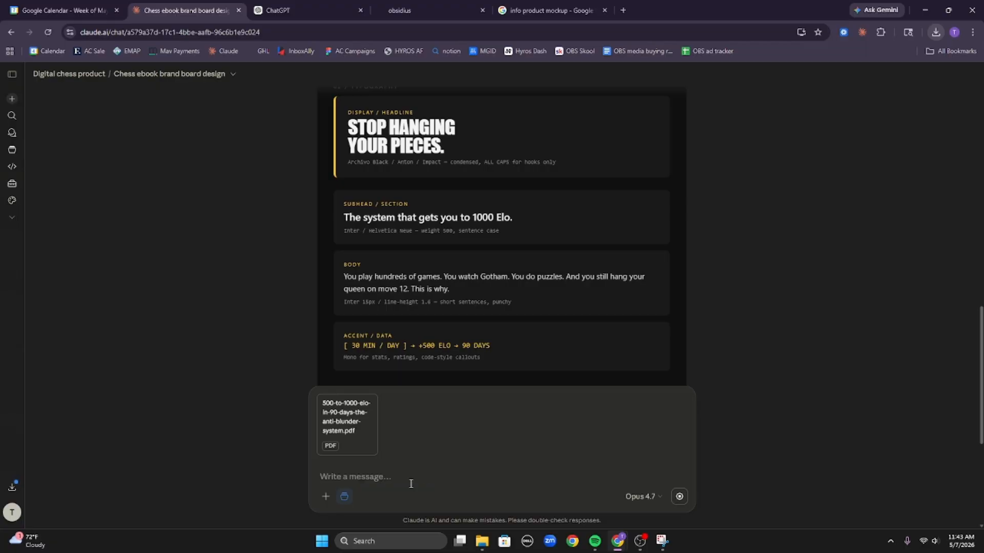
scroll(871, 299, down, 5)
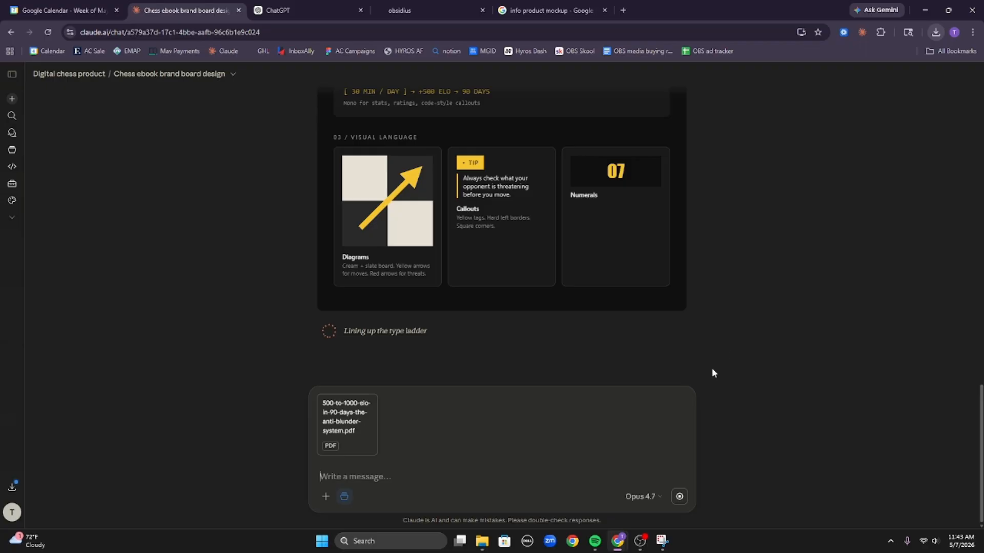
text(this is the ebook)
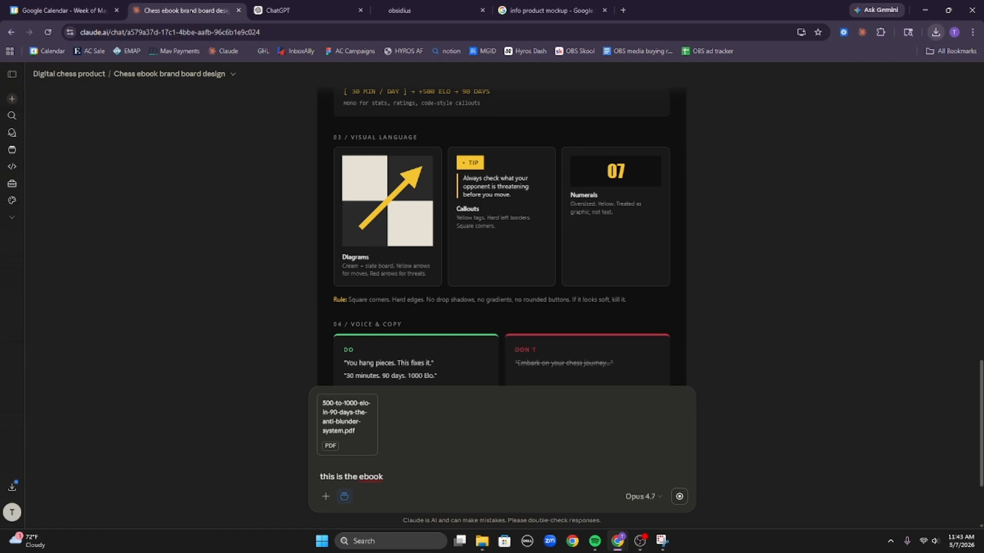
drag(630, 213, 309, 7)
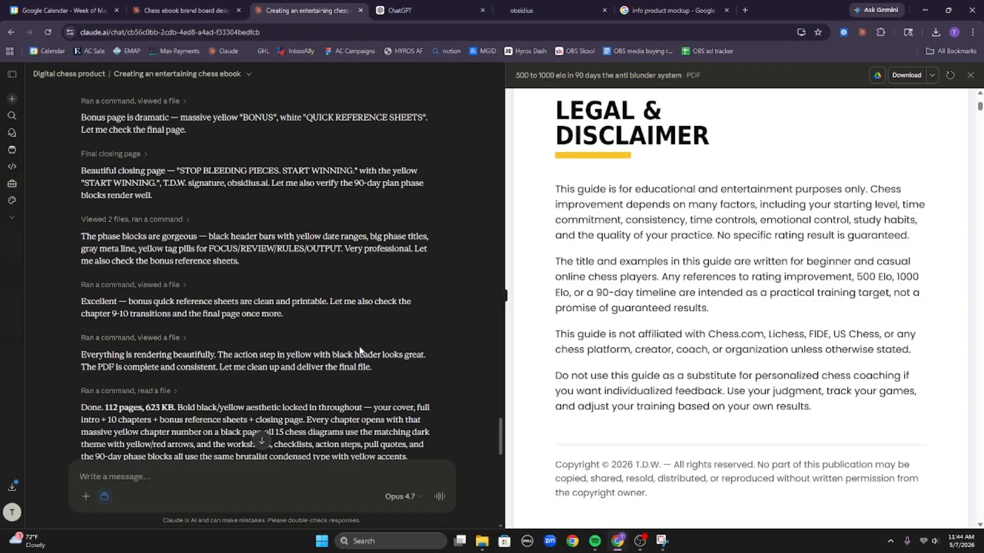
scroll(724, 307, down, 5)
scroll(725, 312, down, 10)
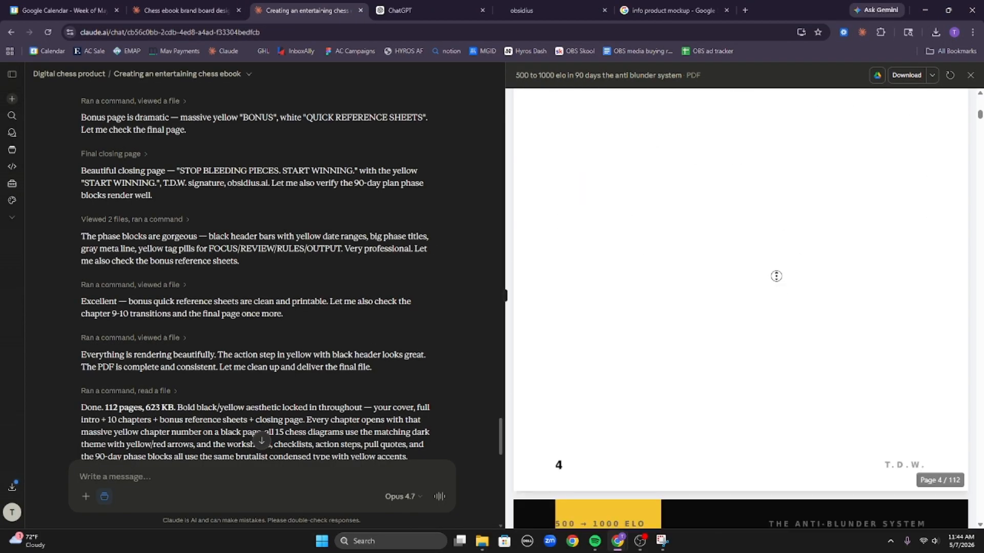
scroll(758, 328, down, 10)
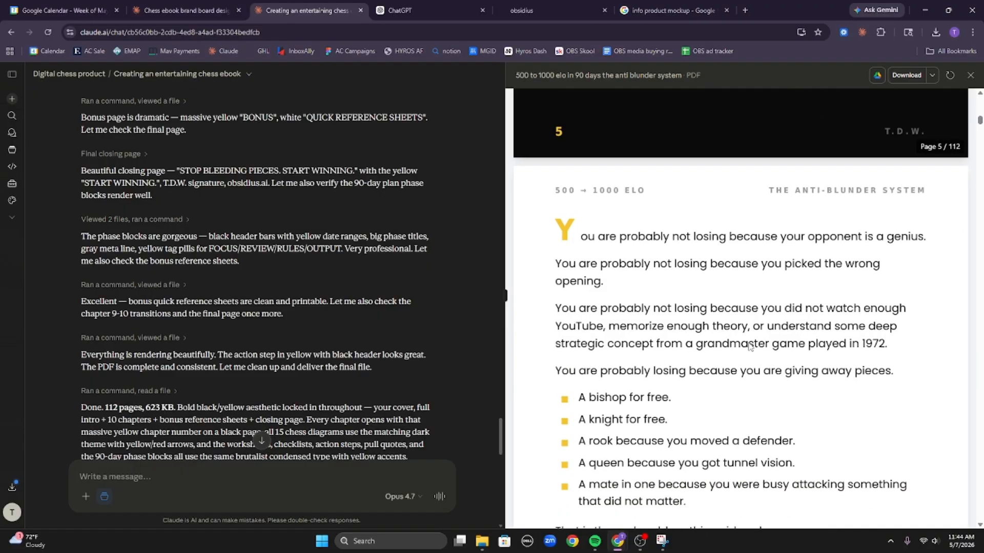
scroll(760, 380, up, 10)
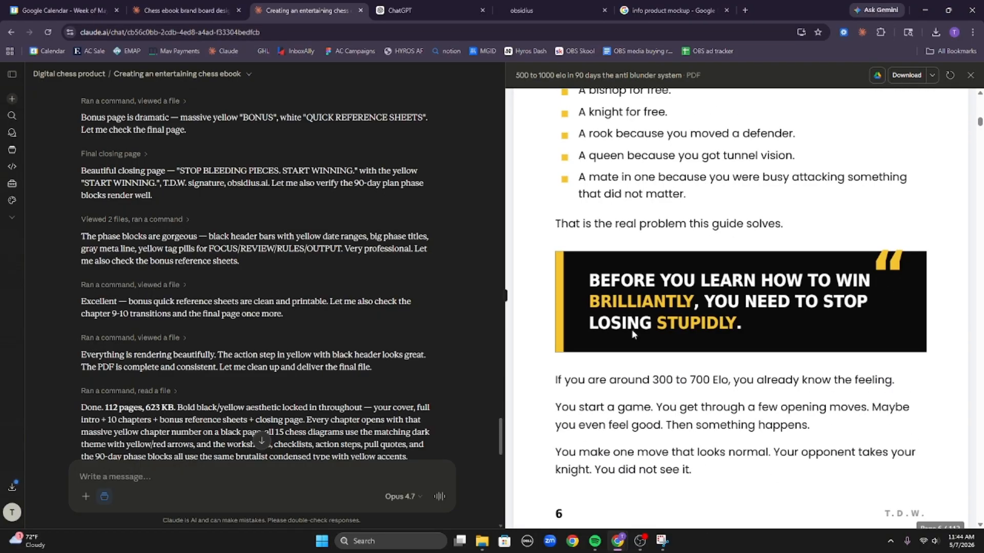
scroll(718, 251, up, 15)
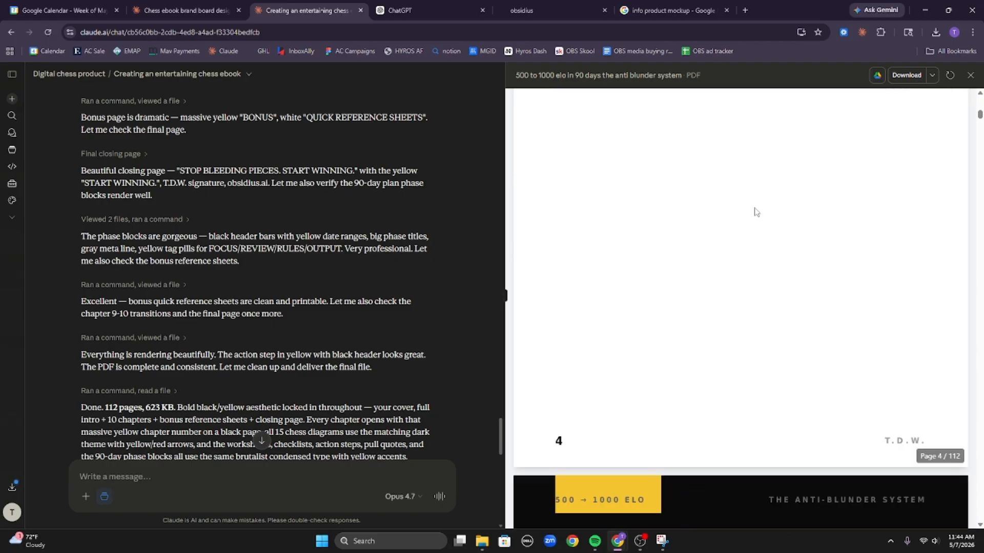
scroll(736, 209, down, 10)
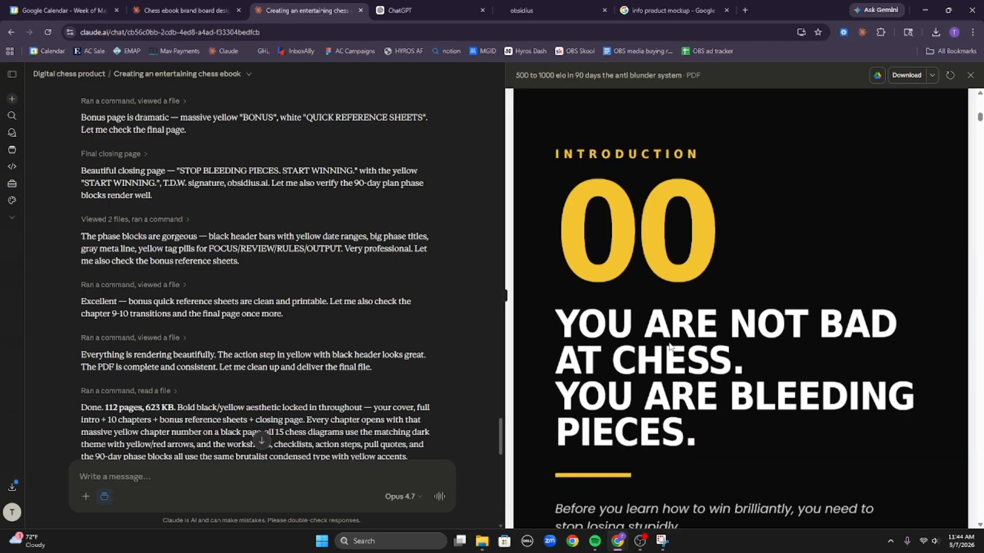
Back in the brand board chat, remove the attached ebook PDF from the draft.
click(231, 5)
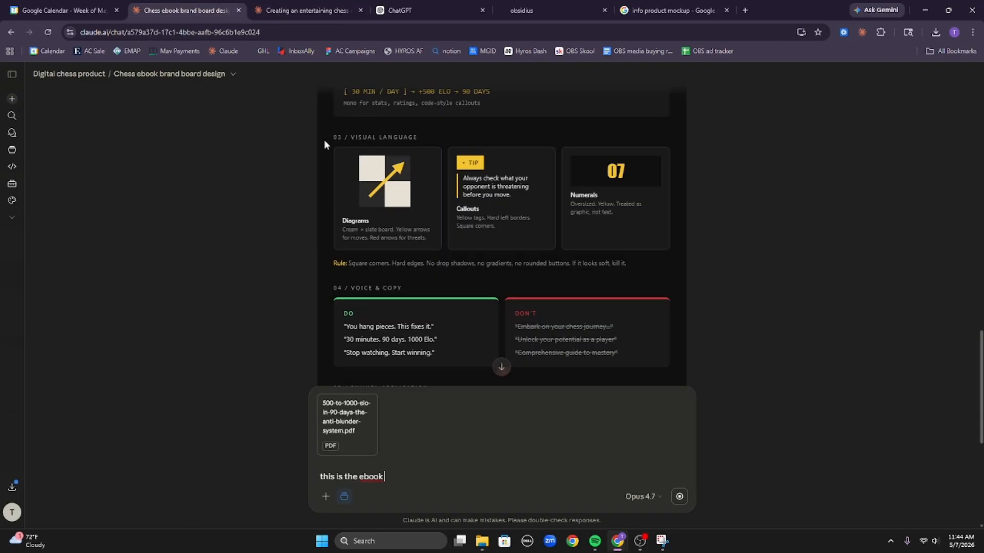
scroll(699, 250, down, 4)
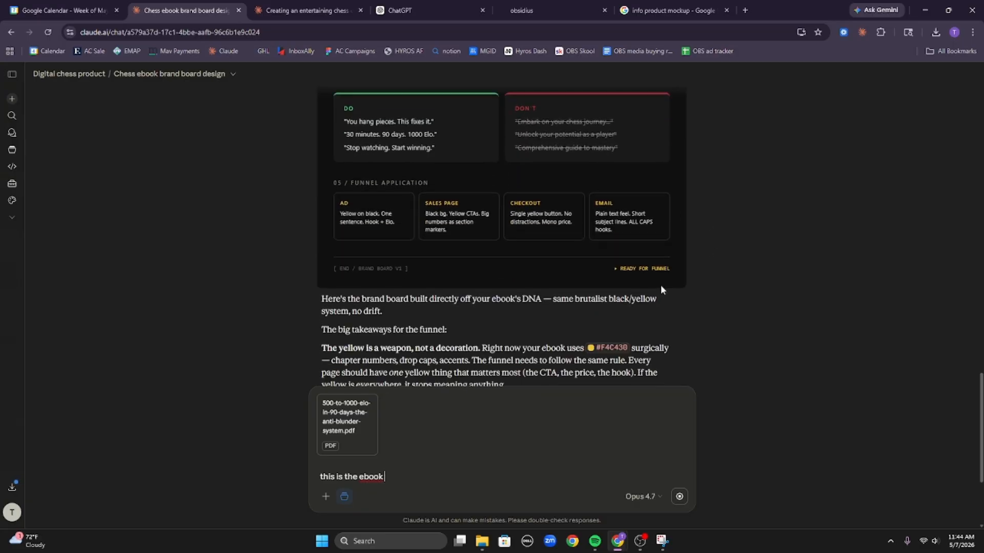
scroll(674, 292, down, 1)
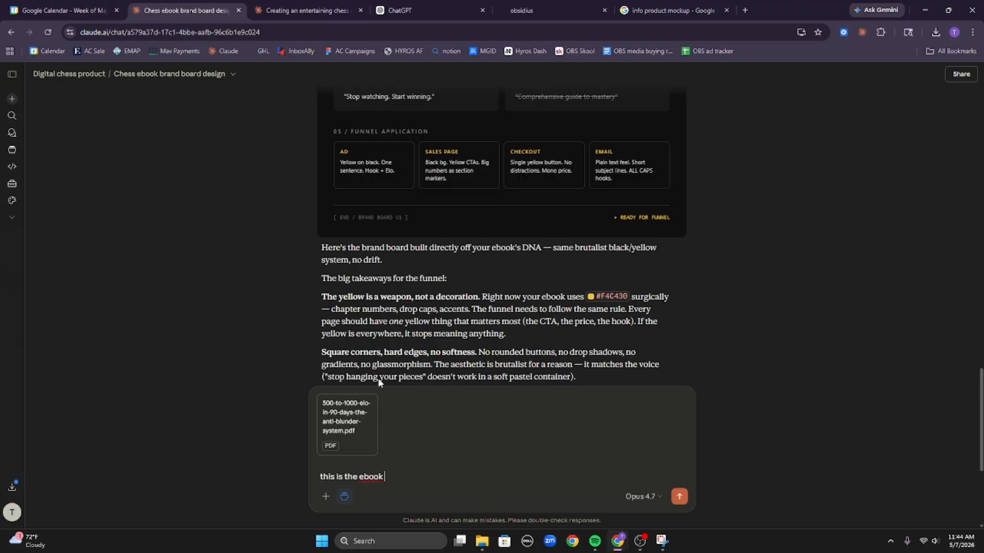
click(323, 403)
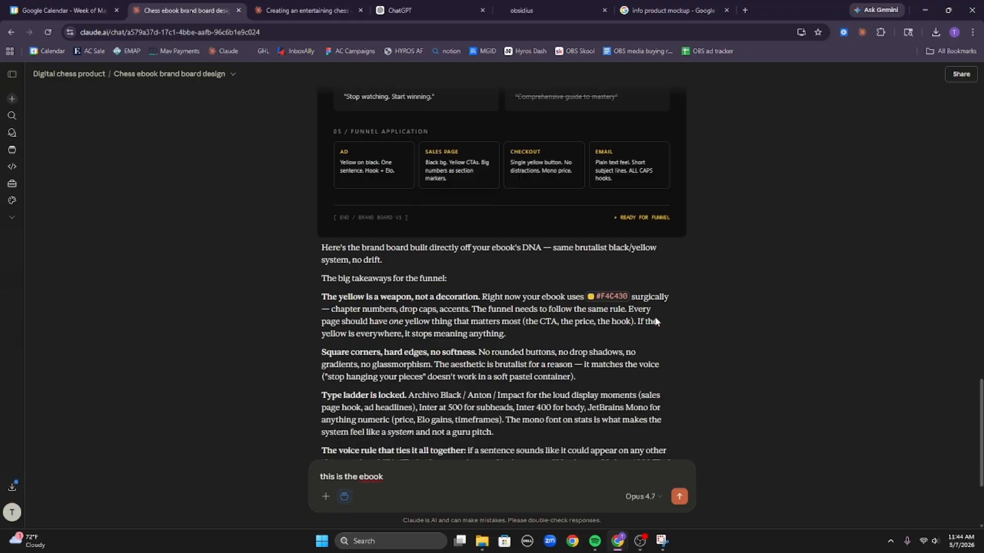
scroll(659, 319, up, 15)
scroll(593, 394, down, 5)
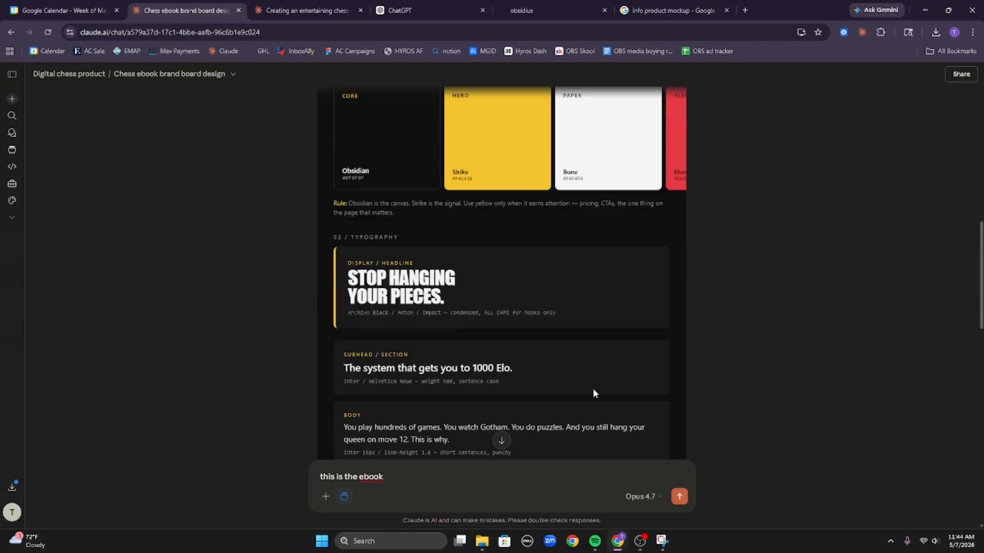
scroll(594, 392, up, 8)
scroll(585, 388, down, 12)
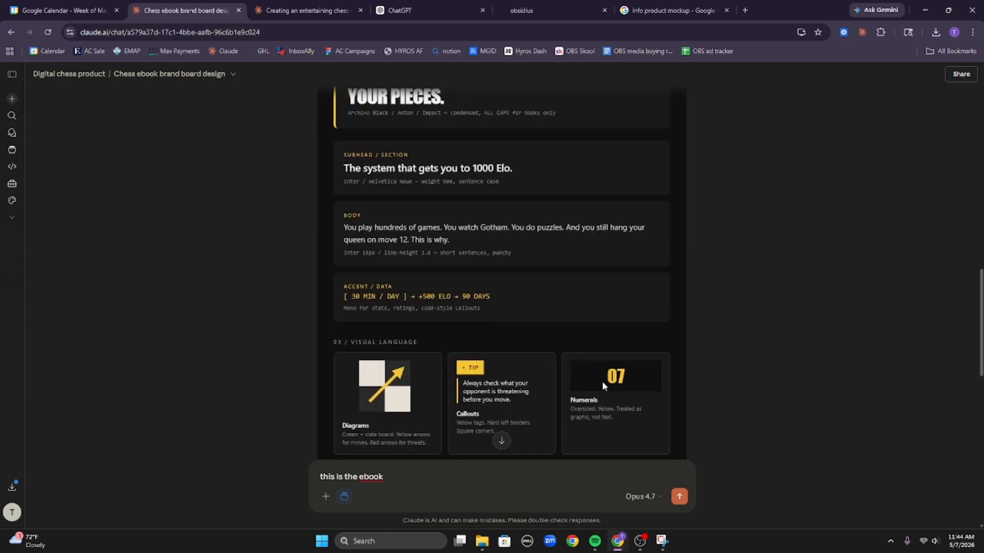
scroll(534, 299, down, 12)
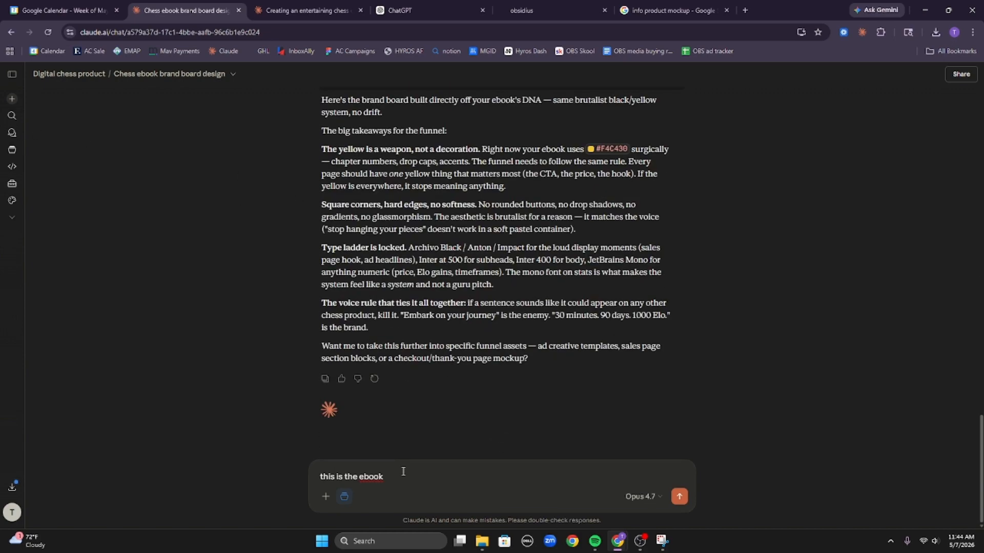
key(ctrl+a)
scroll(666, 251, up, 15)
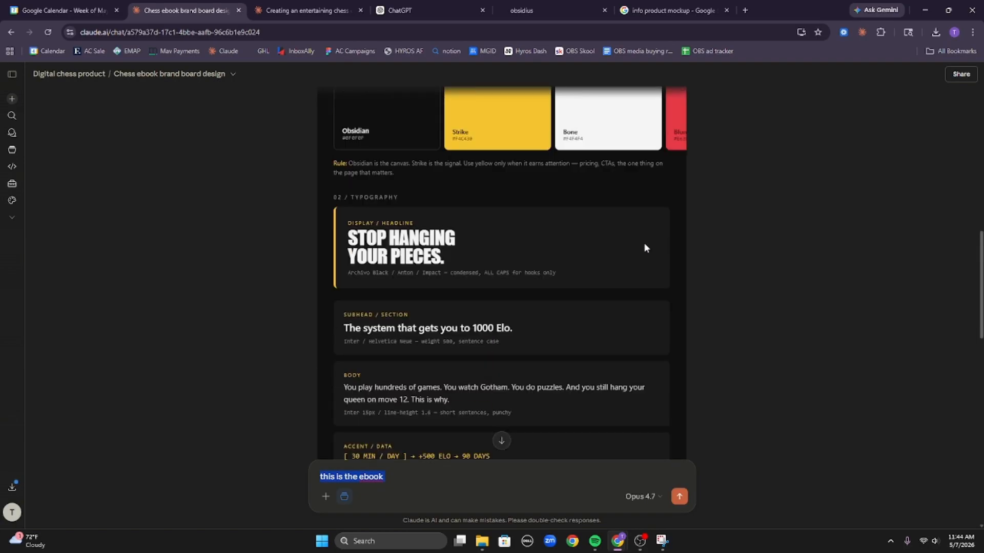
scroll(644, 248, up, 1)
Download the brand board as chess_ebook_brand_board_v1.html.
click(674, 216)
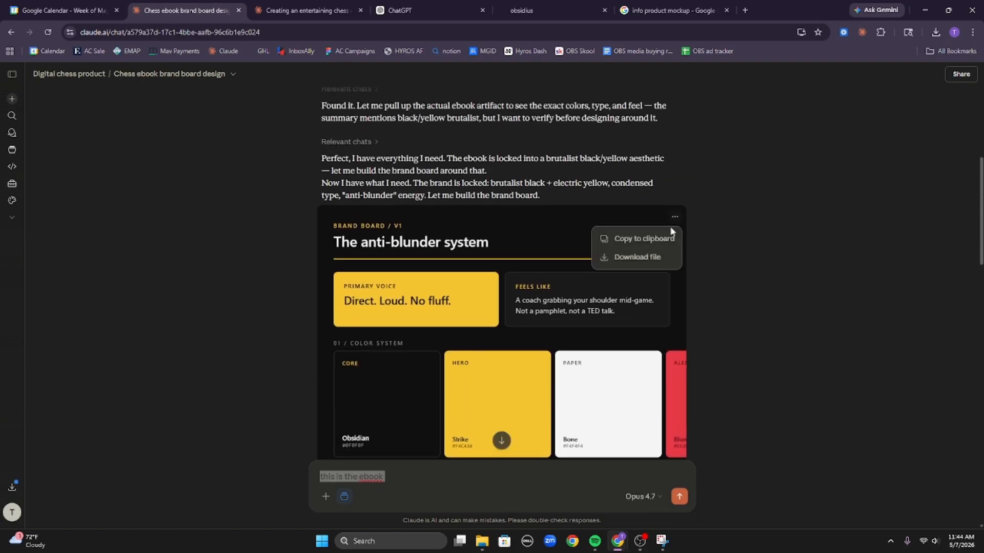
click(637, 257)
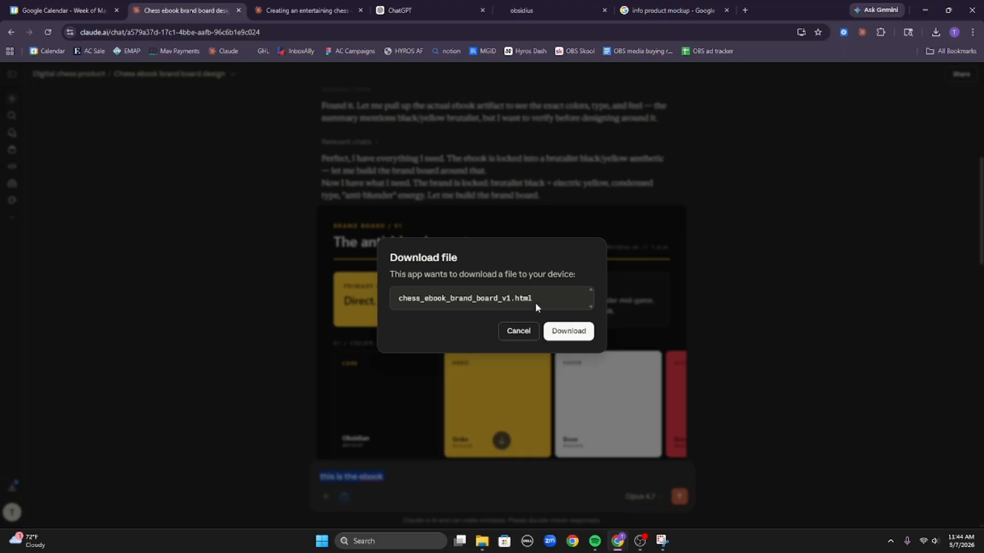
click(564, 332)
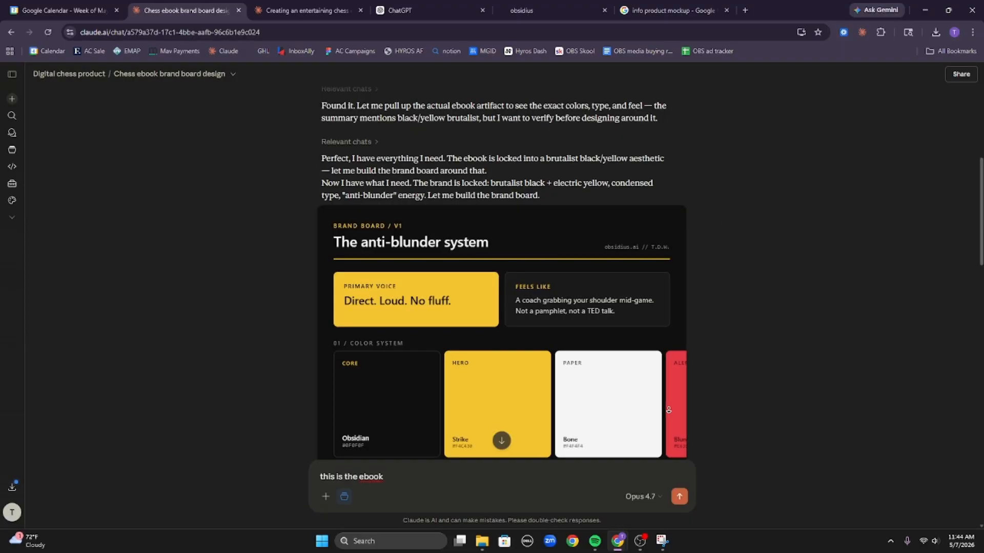
scroll(694, 432, down, 10)
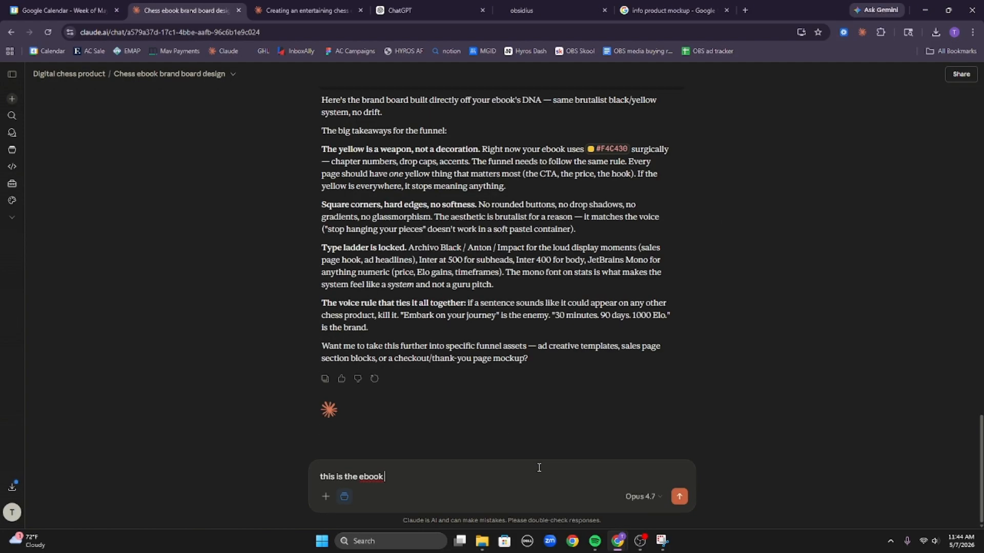
Ask Claude to put the brand board in an artifact to add to the project.
key(ctrl+a)
text(great put that in an aritfac)
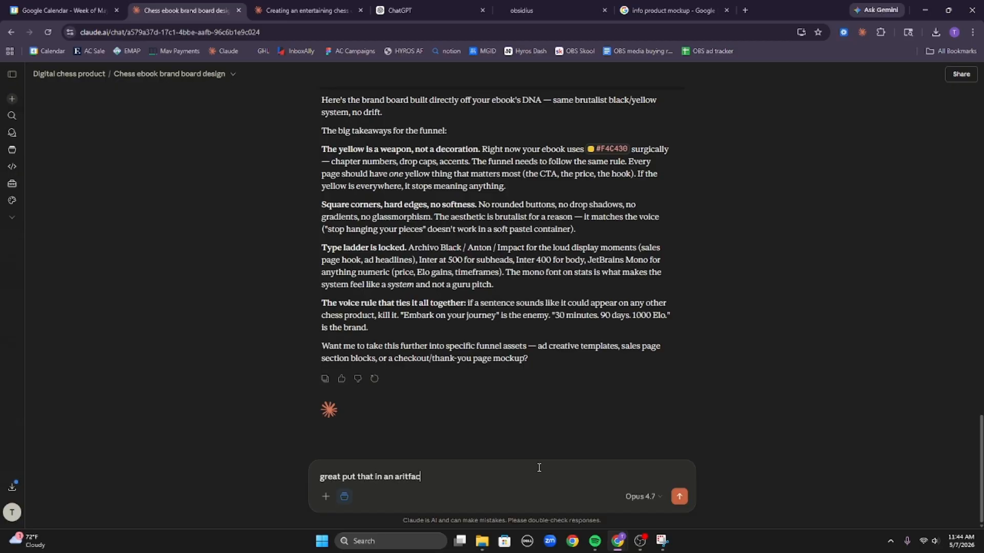
text(t so i can add it ot the prject)
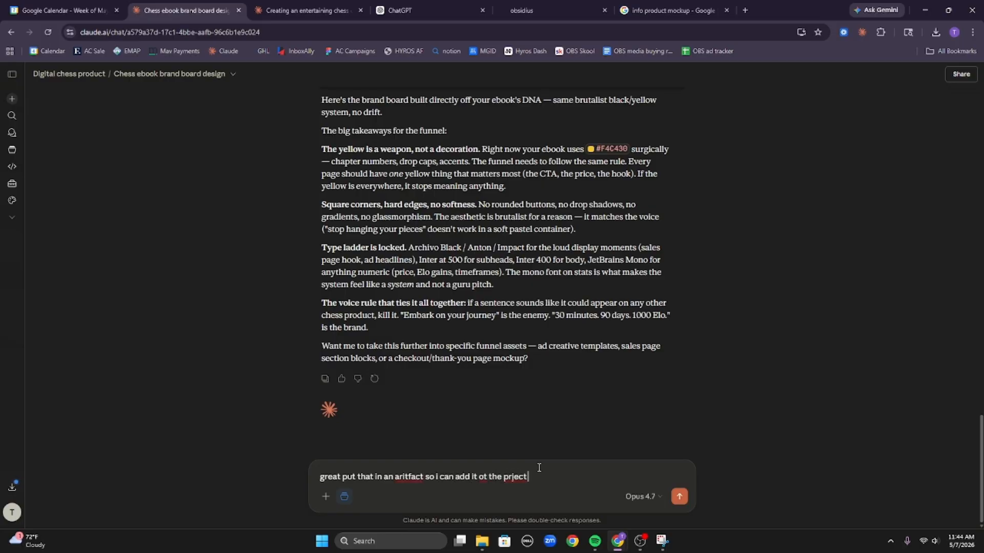
key(Return)
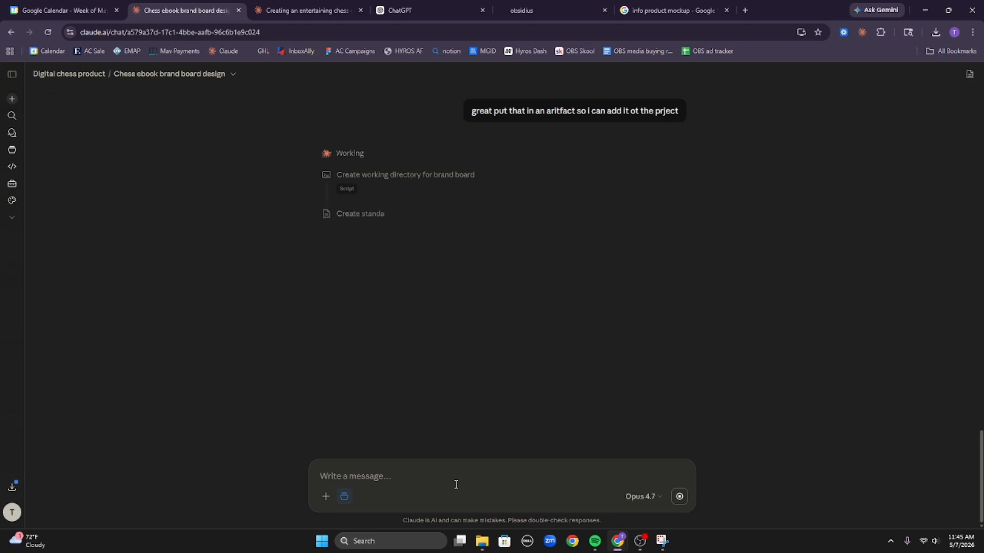
Draft a follow-up message saying product mockups are needed next.
text(next we need some p)
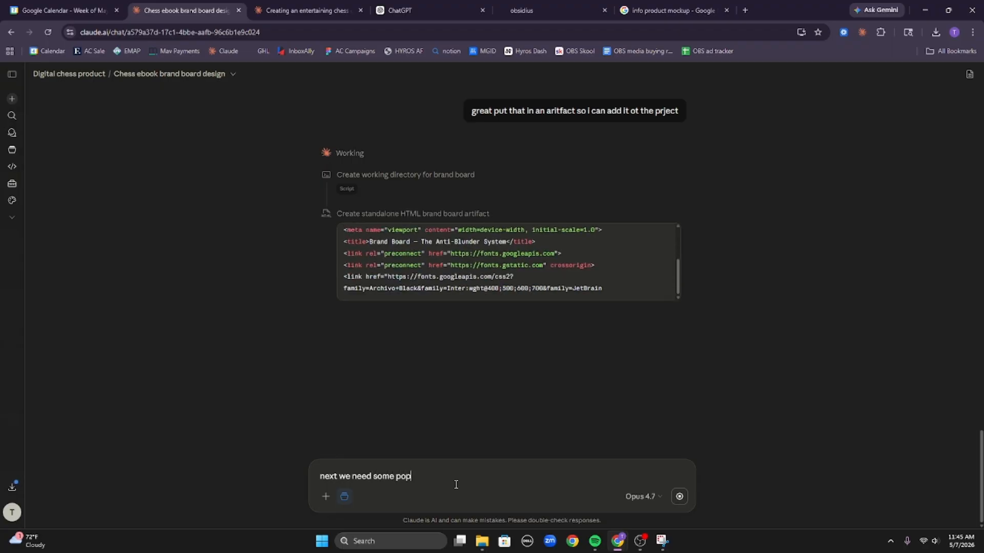
key(BackSpace)
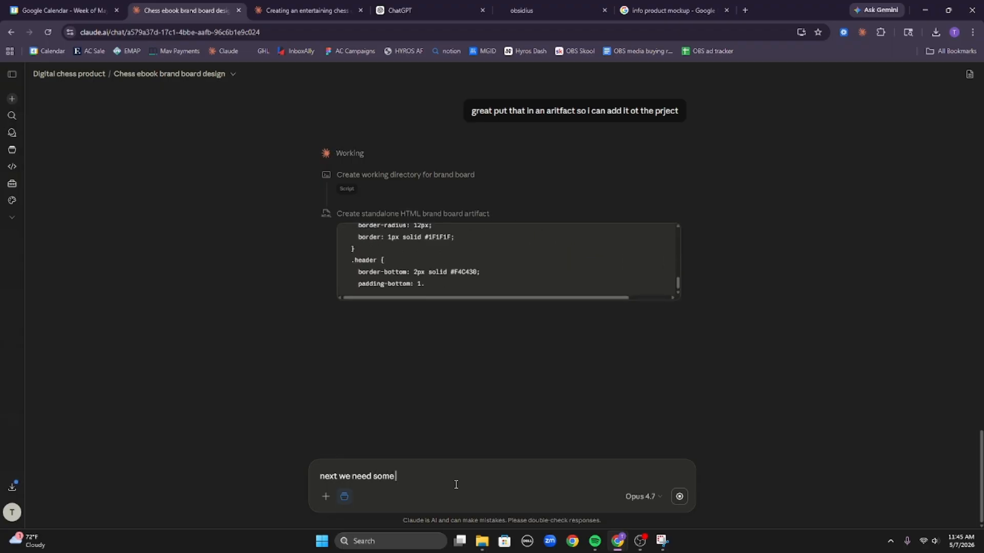
text(mockups)
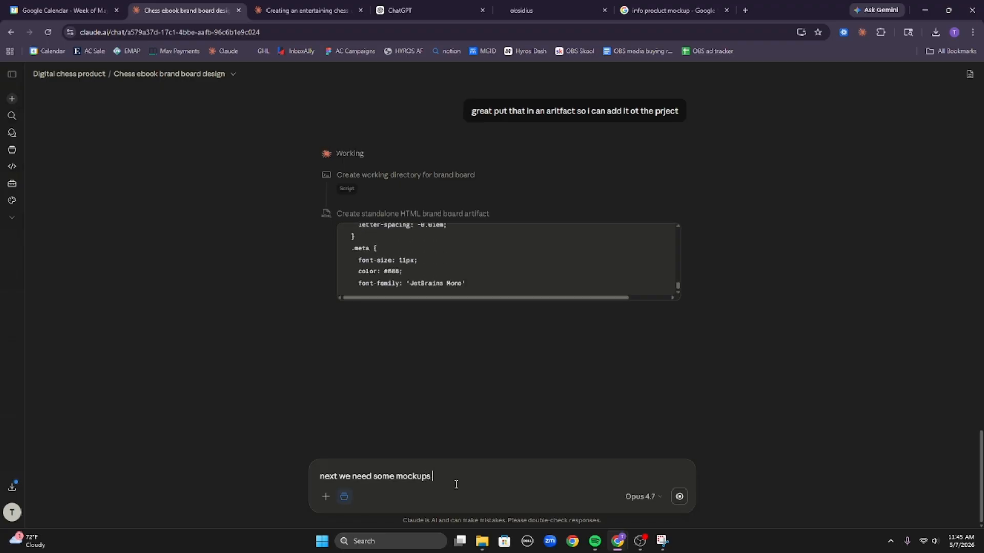
text( for the our)
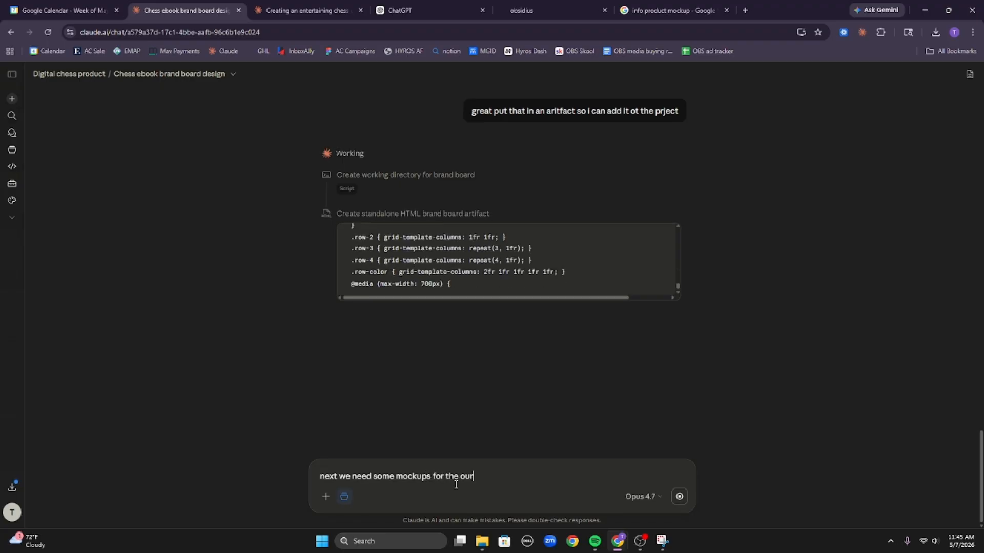
text( product)
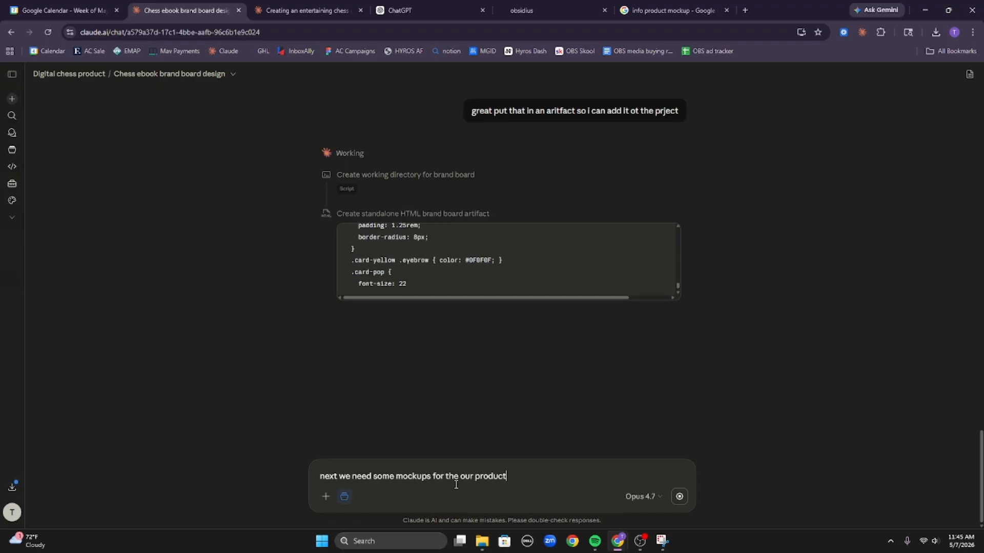
text(,)
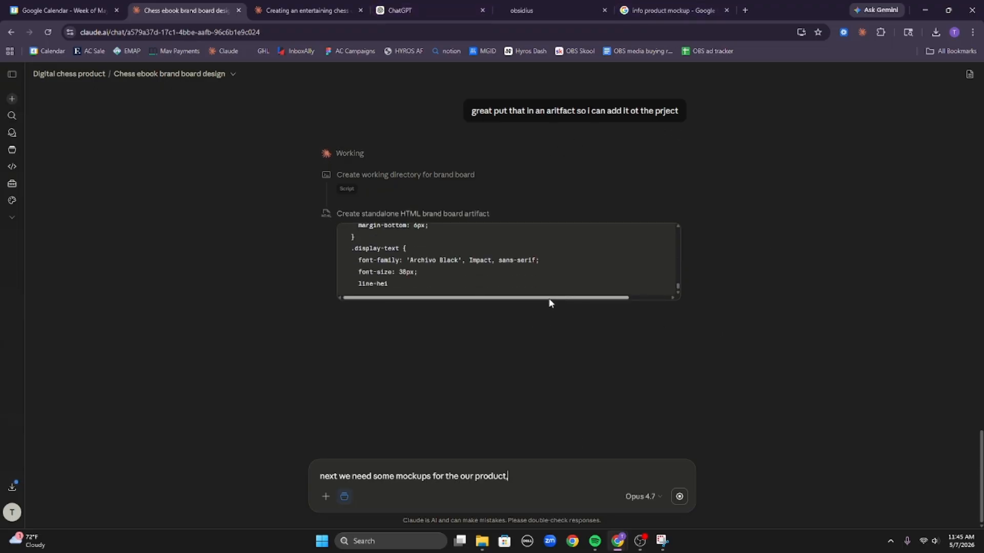
Browse the info product 3D mockup image results, briefly checking a Freelancer source page.
click(662, 12)
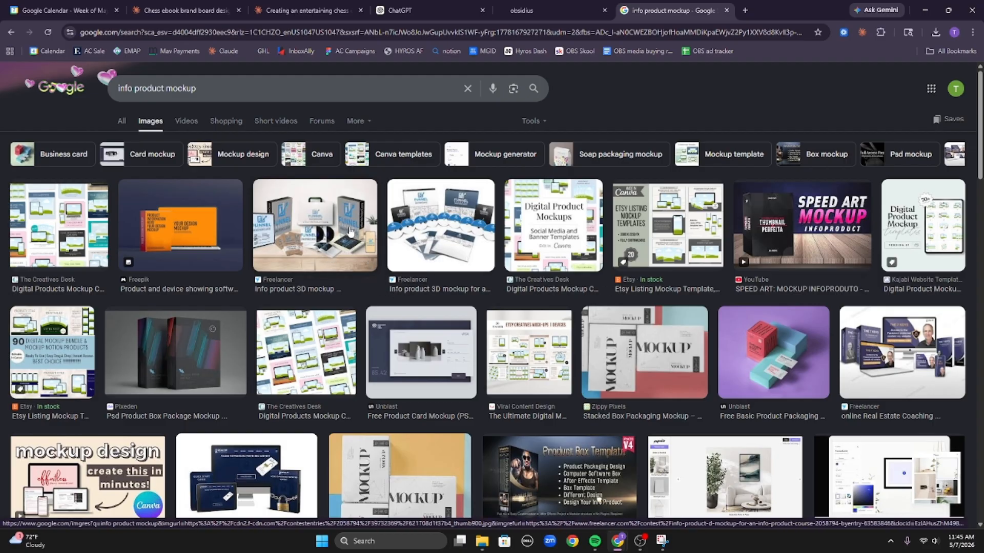
click(349, 232)
click(801, 319)
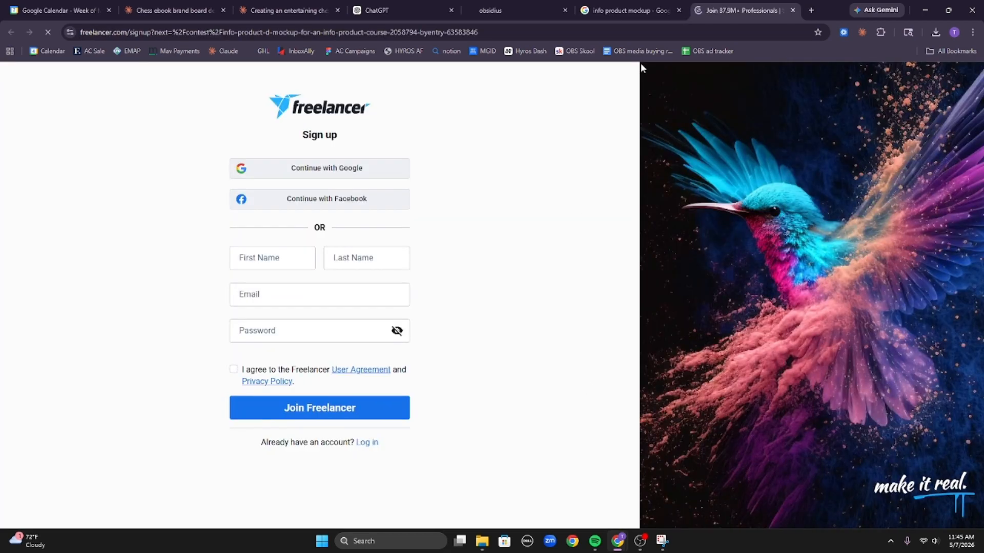
click(793, 11)
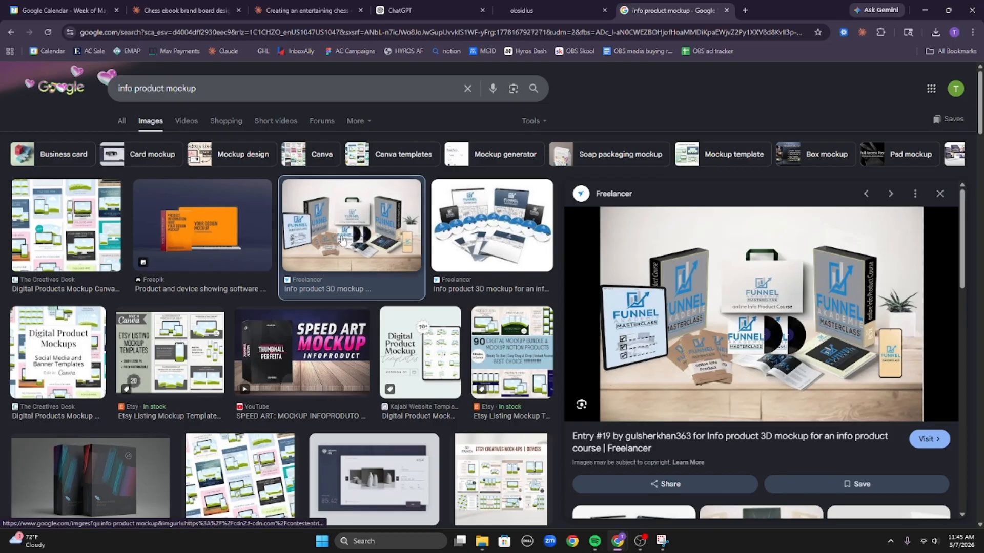
click(495, 251)
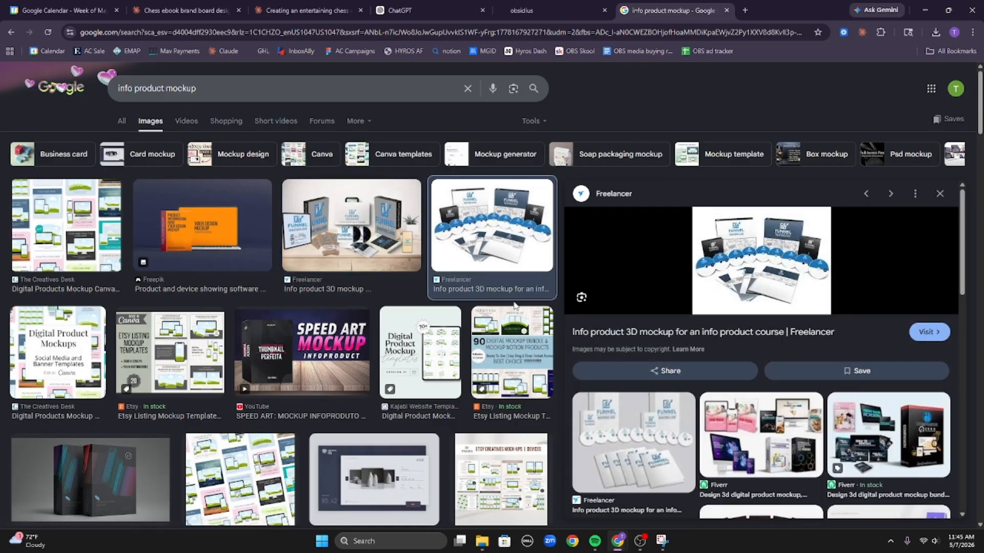
scroll(776, 350, down, 5)
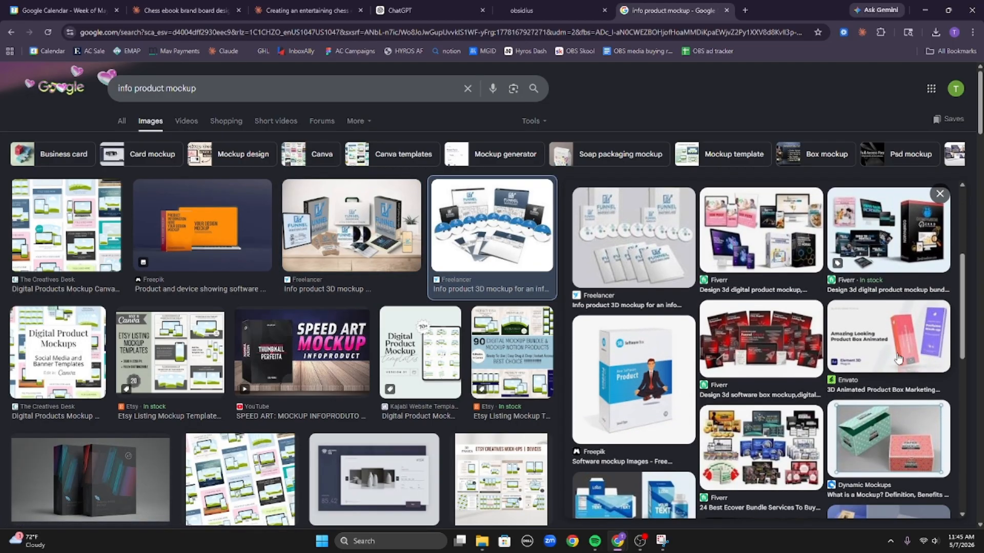
scroll(854, 351, down, 2)
right_click(829, 314)
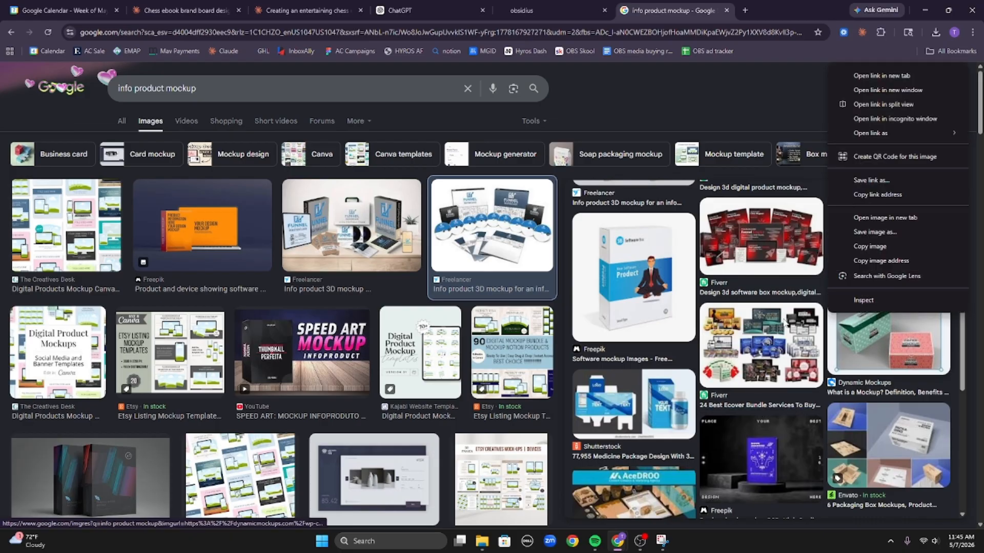
click(769, 103)
Copy the Fiverr ecover bundle mockup image and paste it into the Claude draft.
click(786, 310)
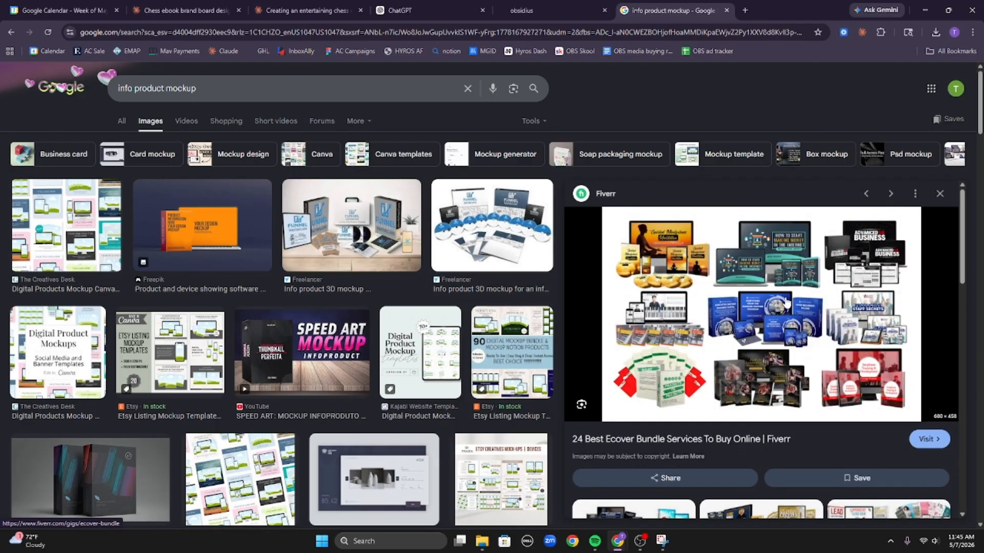
scroll(786, 303, down, 5)
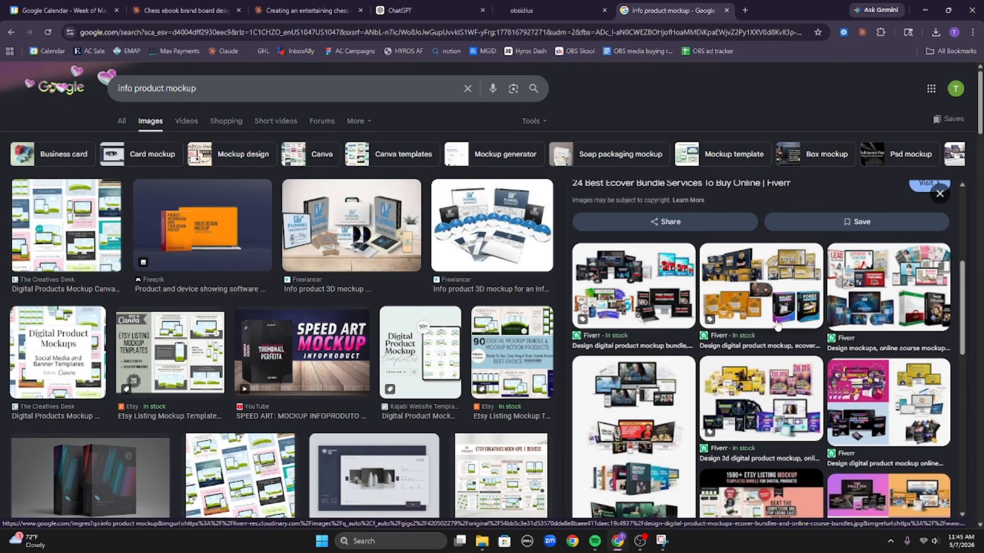
scroll(785, 330, down, 5)
scroll(786, 331, up, 10)
right_click(774, 238)
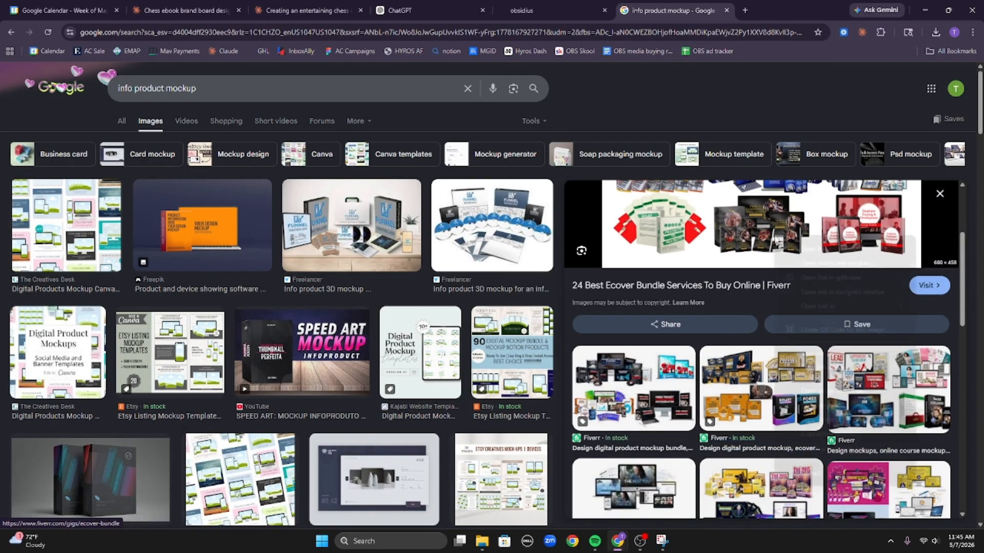
click(847, 423)
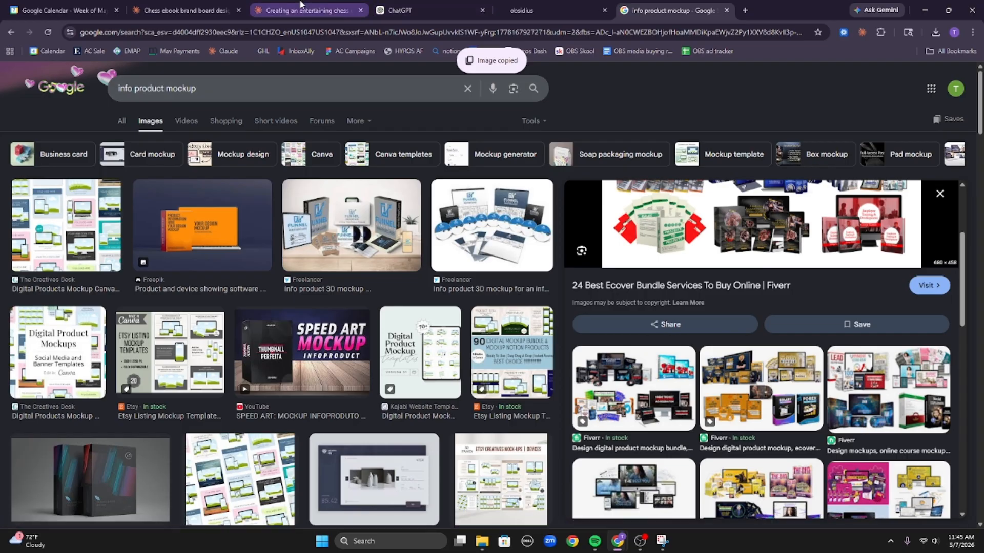
click(185, 10)
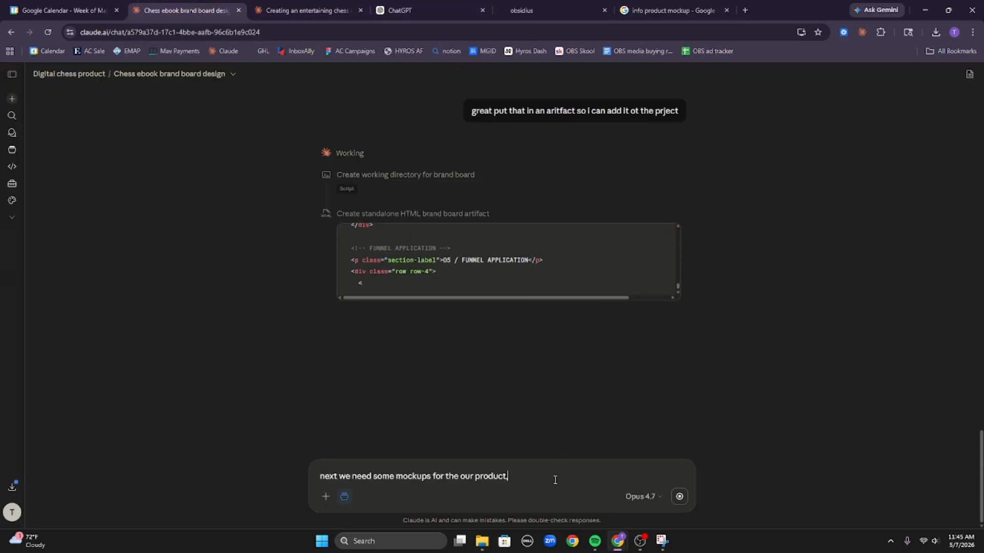
key(ctrl+v)
Copy the Freelancer info product 3D mockup image and paste it into the draft too.
click(732, 5)
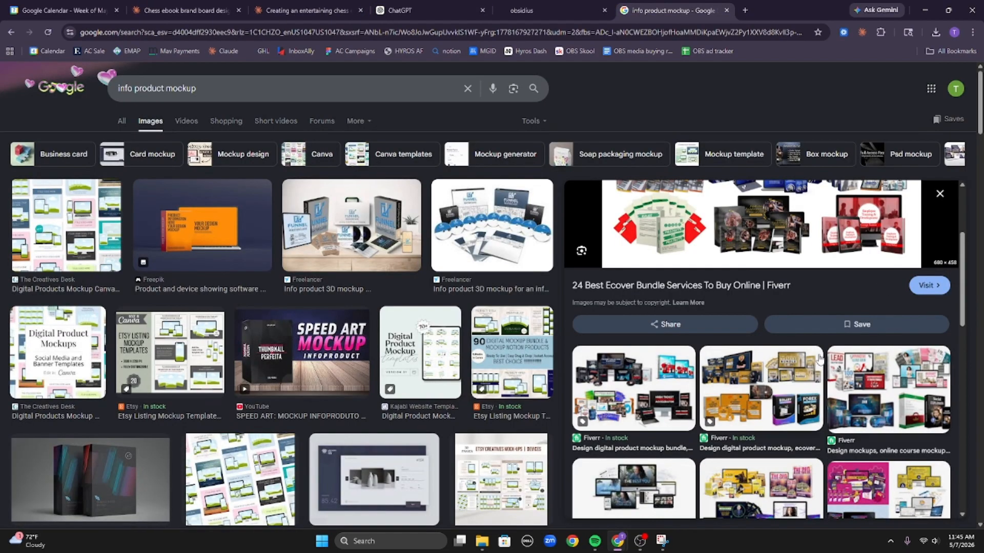
scroll(820, 358, up, 3)
click(510, 230)
right_click(796, 278)
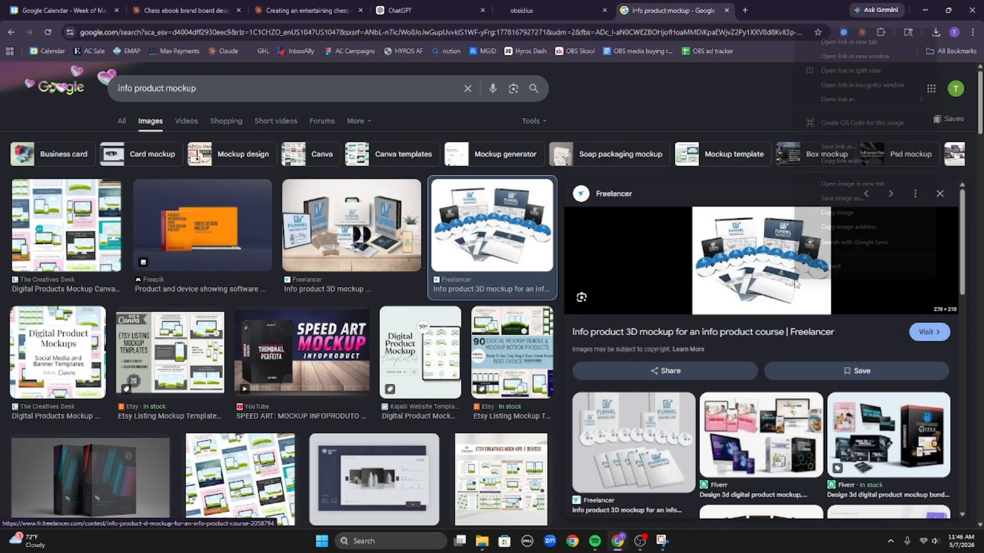
click(836, 212)
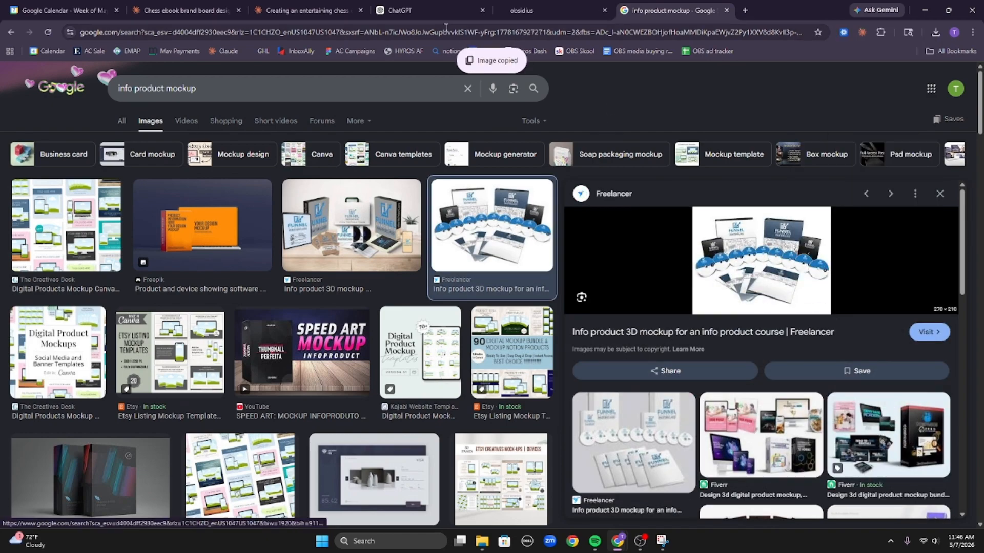
click(184, 10)
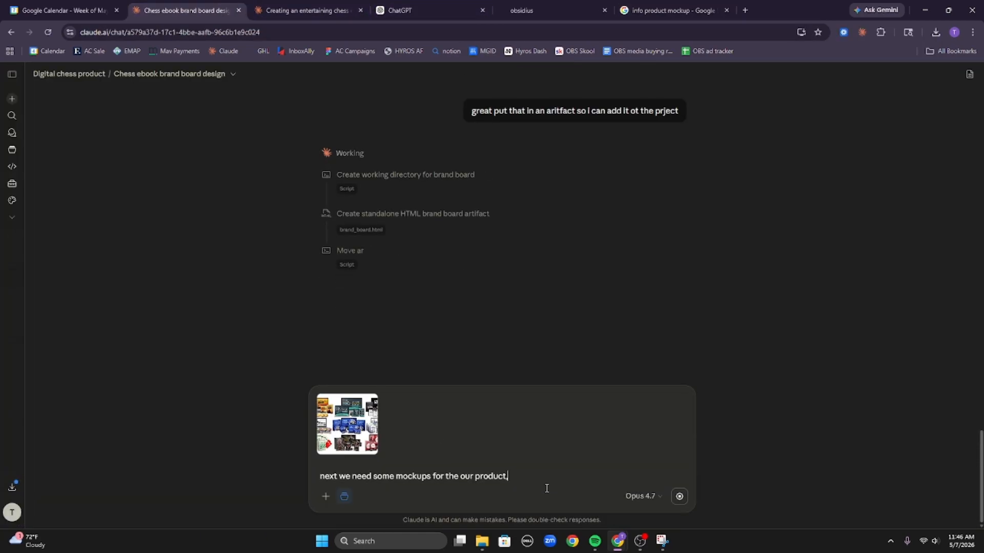
key(ctrl+v)
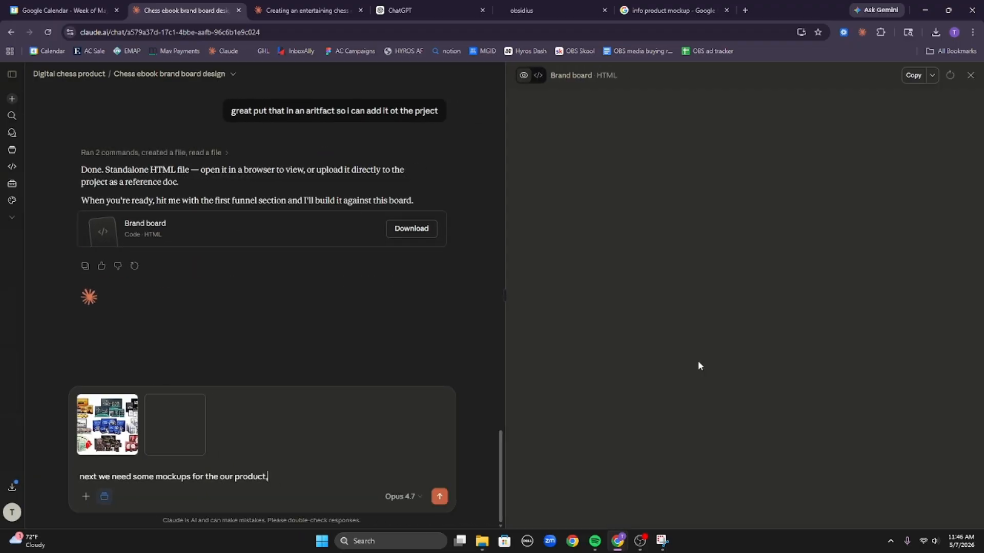
Save the Brand board HTML artifact as a file in the Digital chess product project.
scroll(656, 374, down, 10)
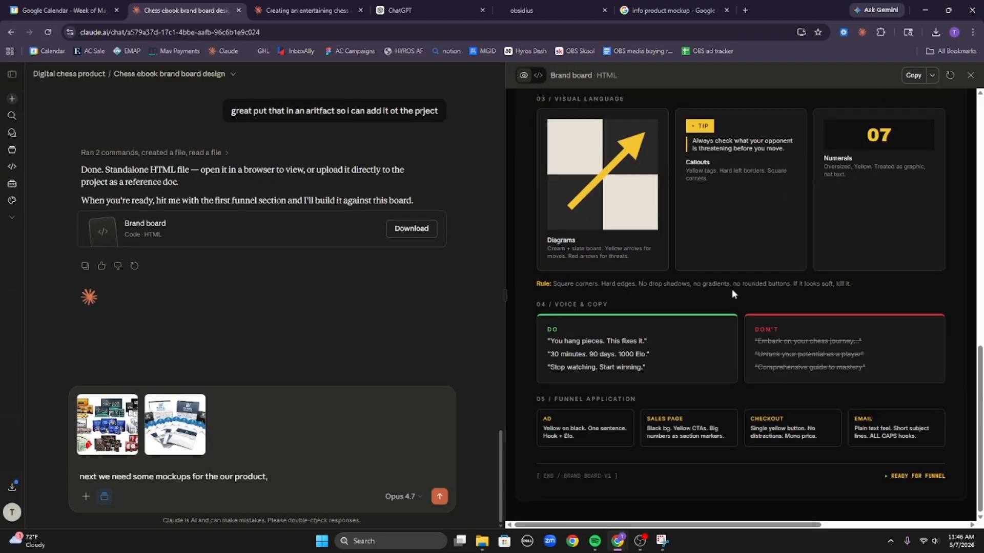
scroll(683, 312, up, 10)
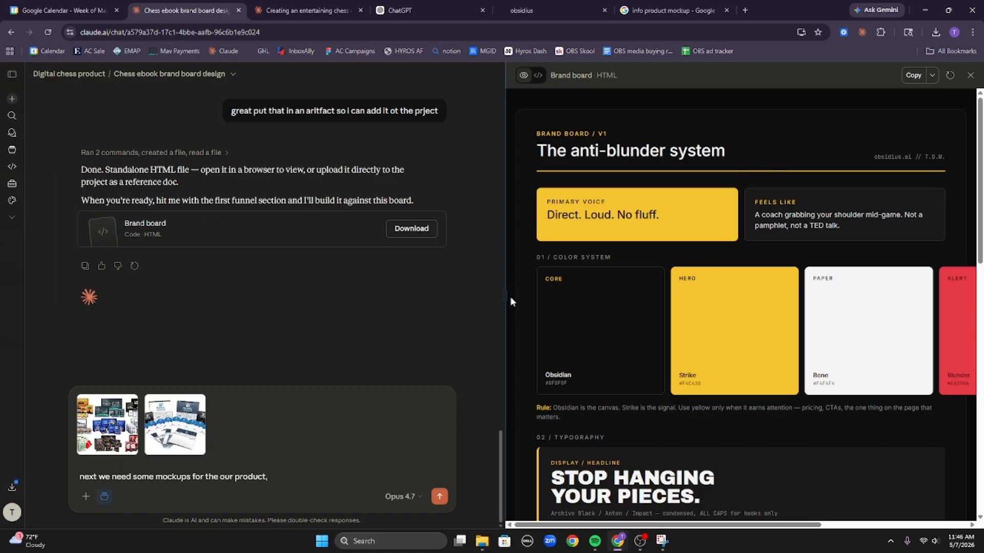
scroll(695, 299, down, 10)
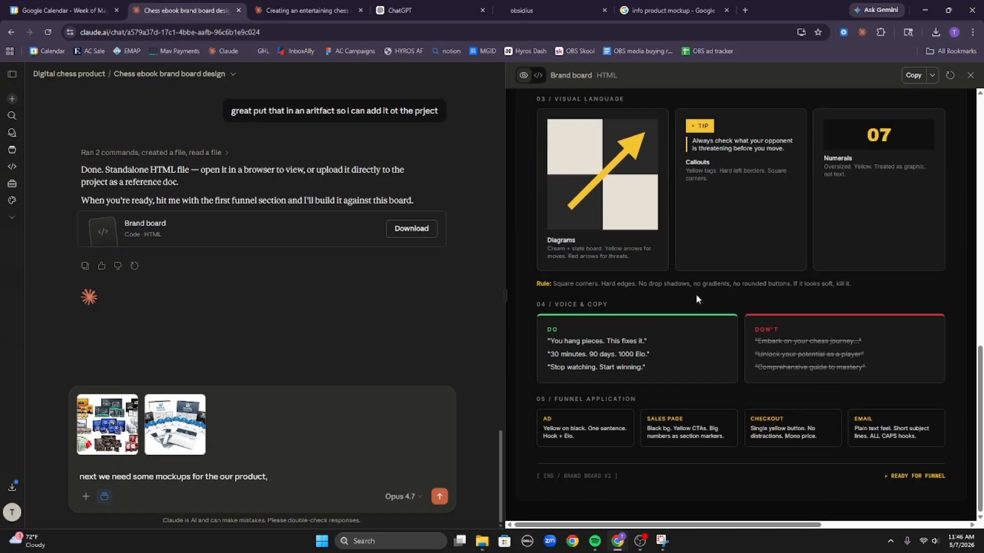
click(933, 75)
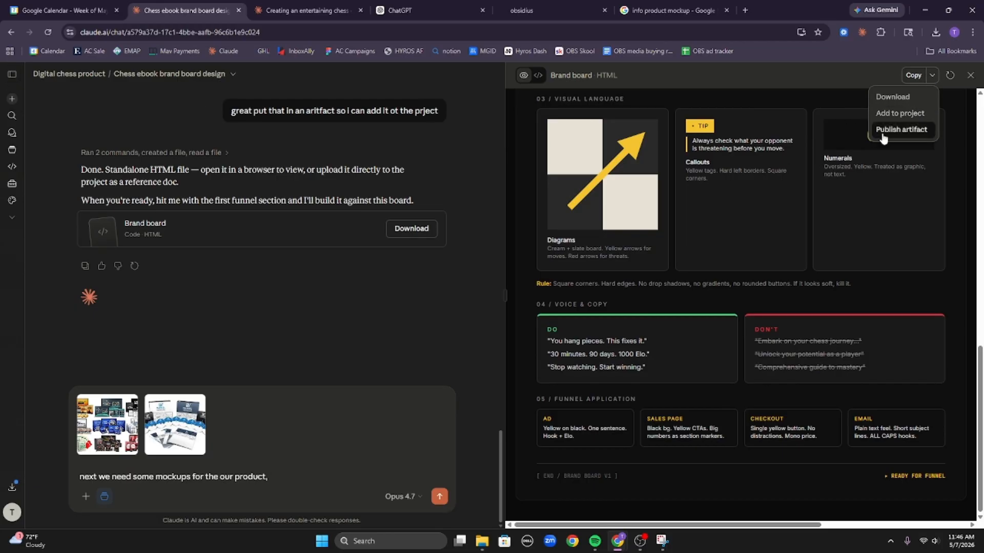
click(900, 113)
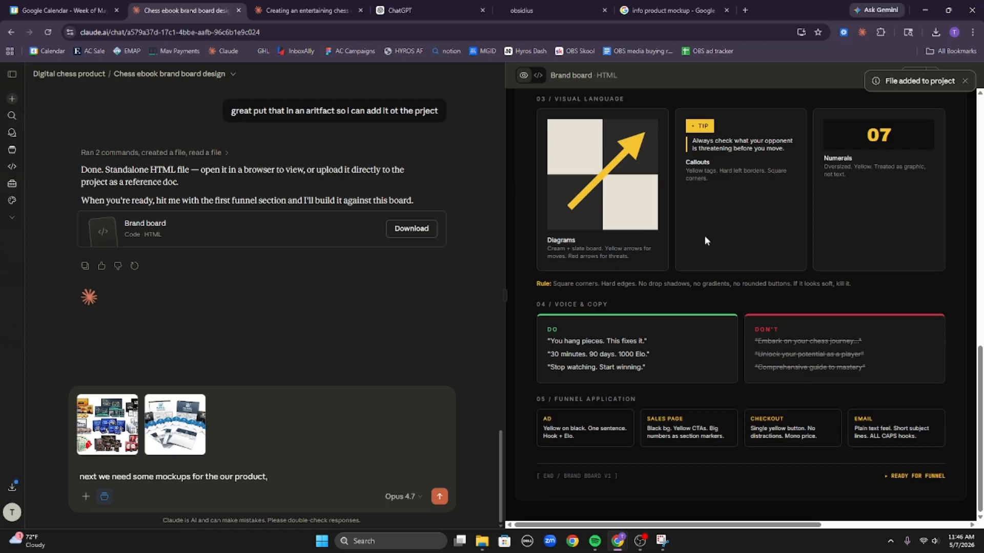
scroll(704, 235, up, 10)
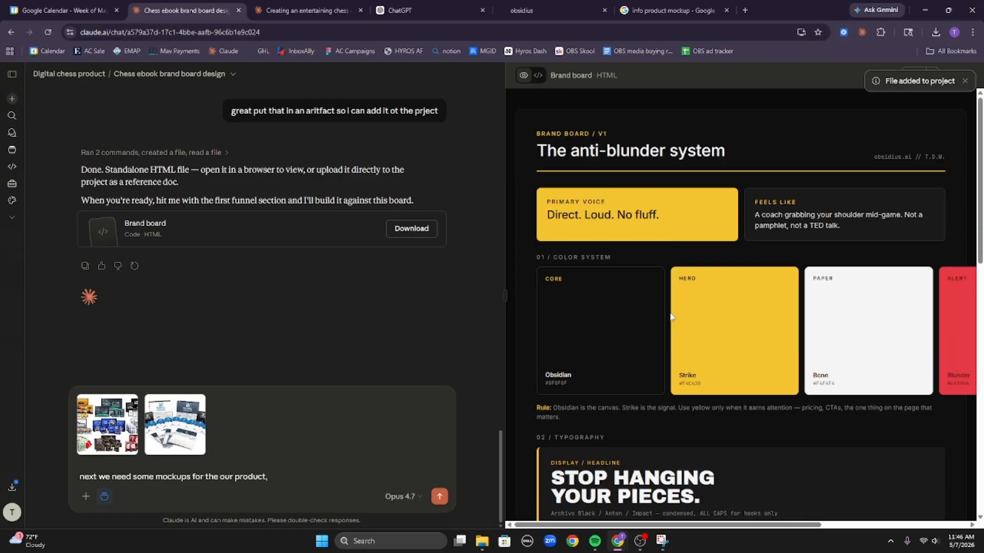
Send Claude the two example mockups, asking for mockups that match our product and brand.
click(972, 76)
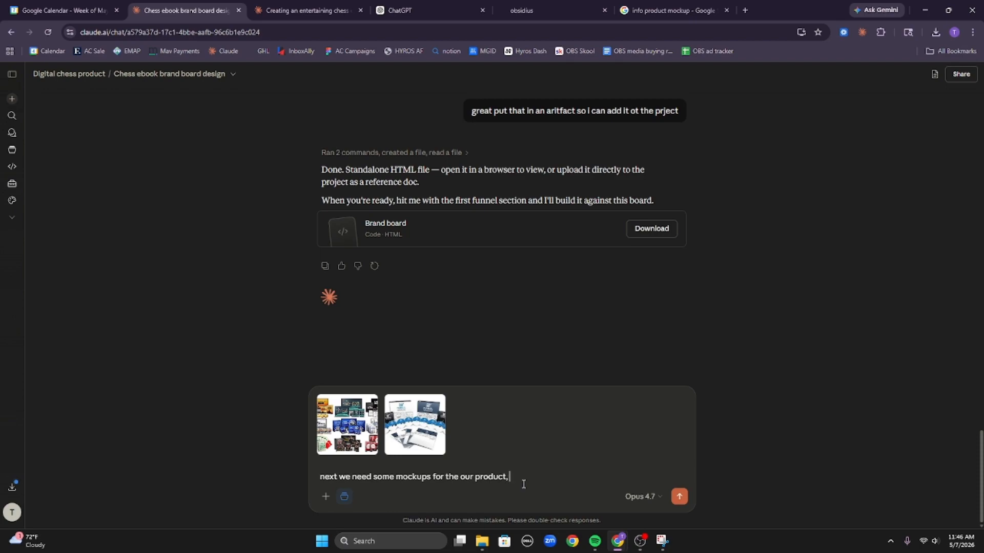
text(here are some example mockup that )
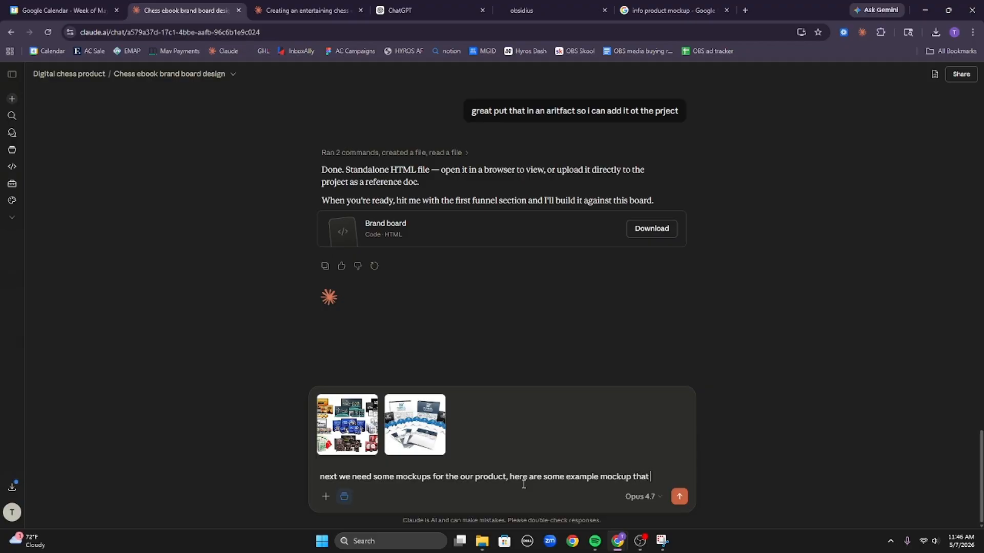
text(i think are good,)
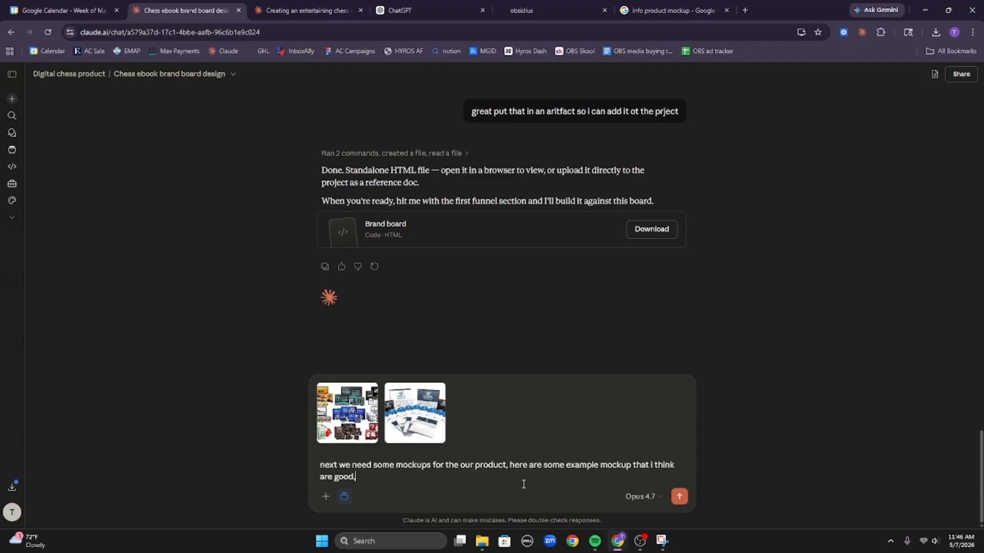
text( but we need them)
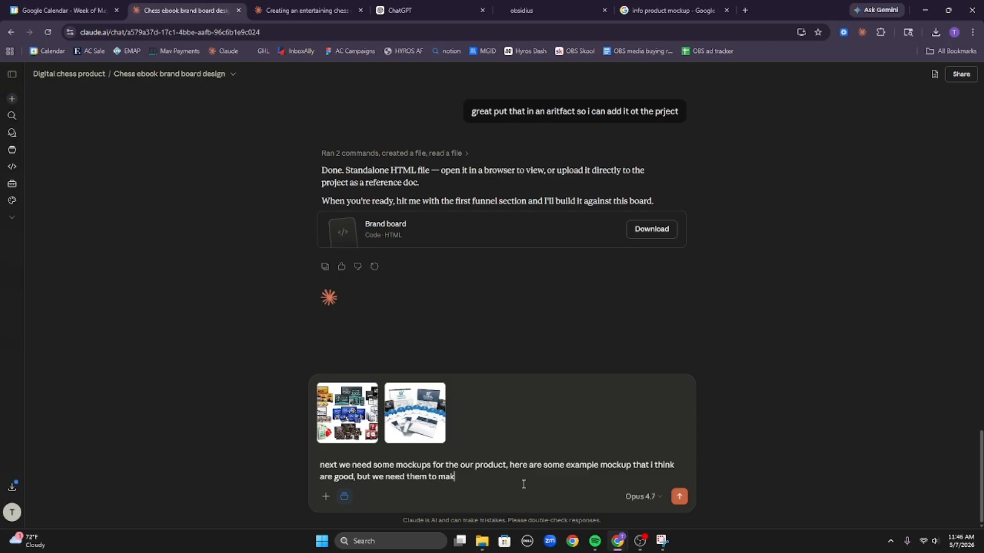
text( to match our proudct and brand b)
text(oard)
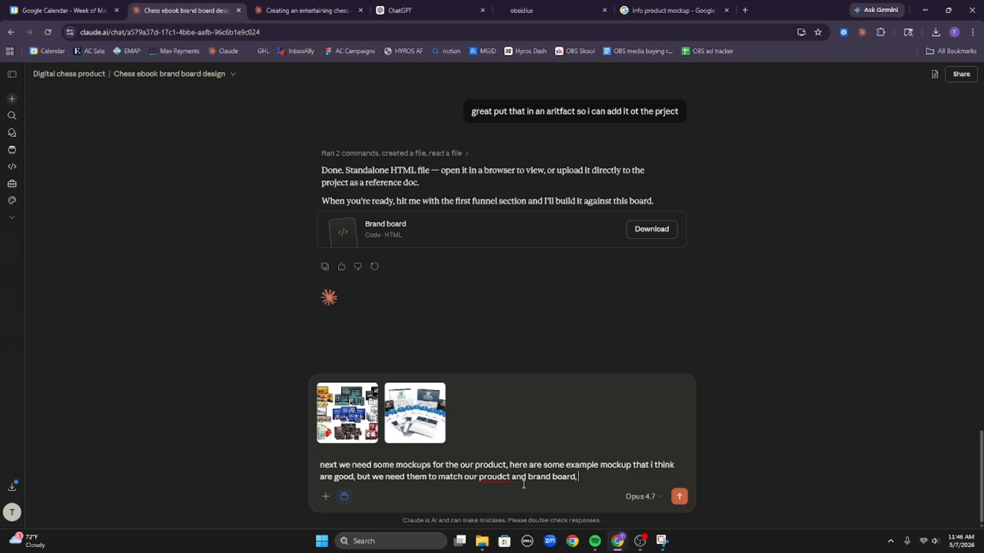
key(Return)
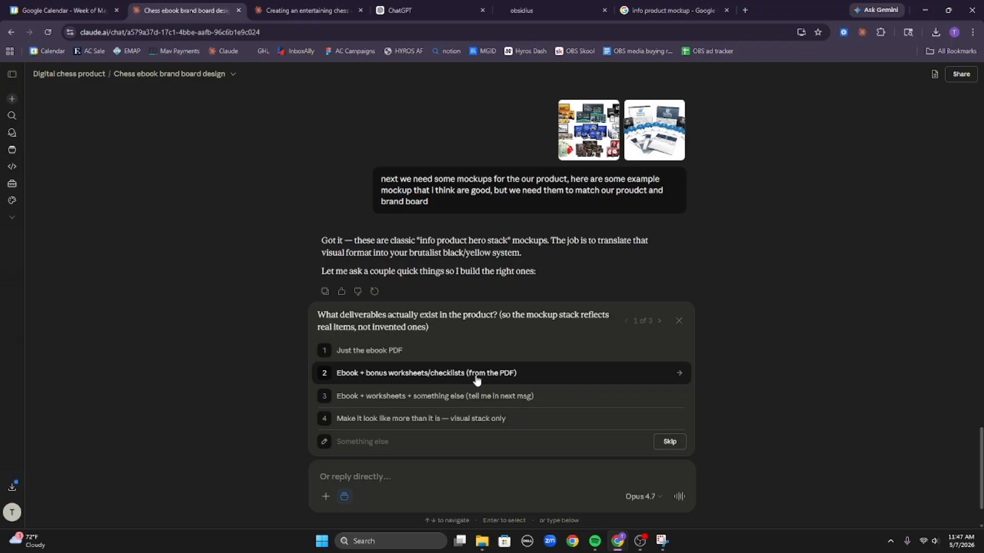
Answer Claude's mockup questions: visual stack only, 2-3 style options, and the sales page hero first.
click(465, 426)
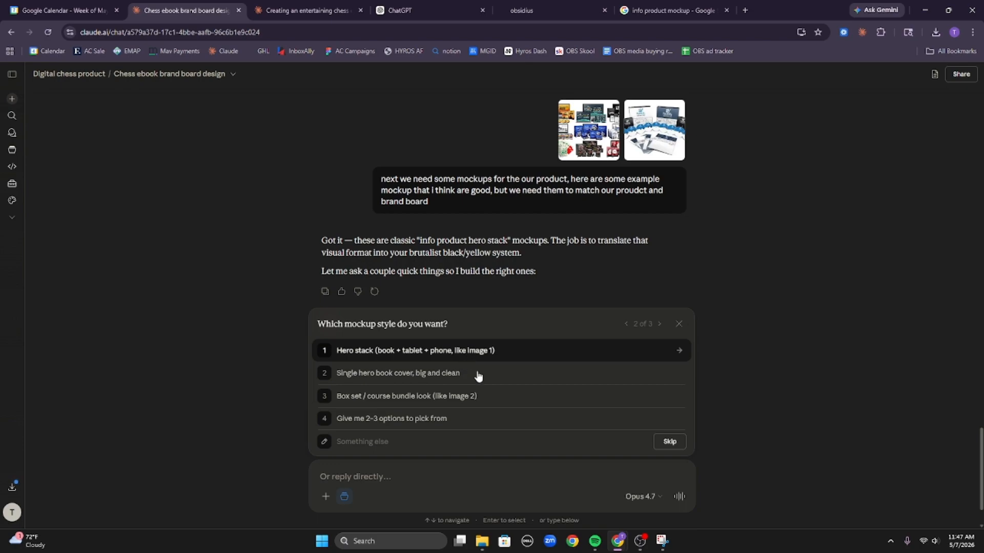
click(489, 419)
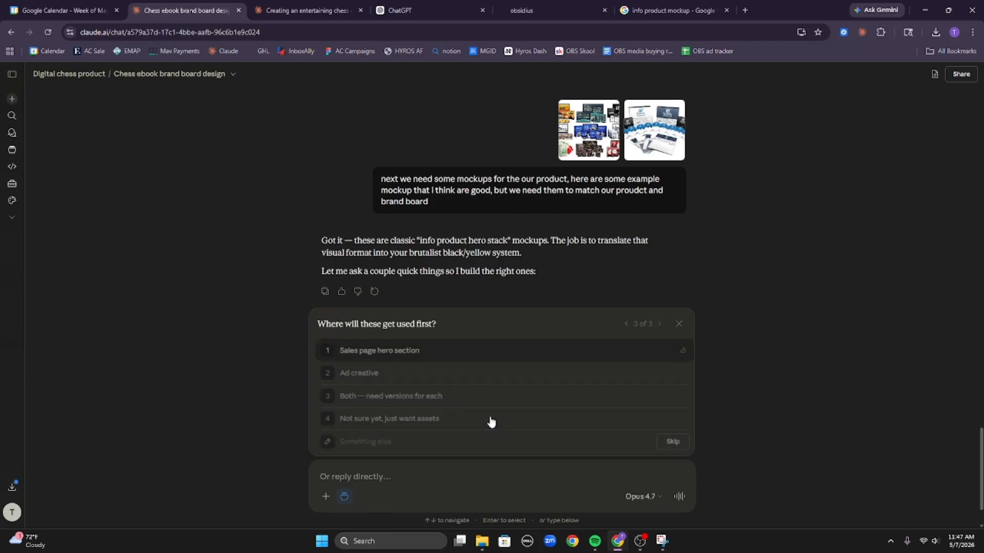
click(494, 357)
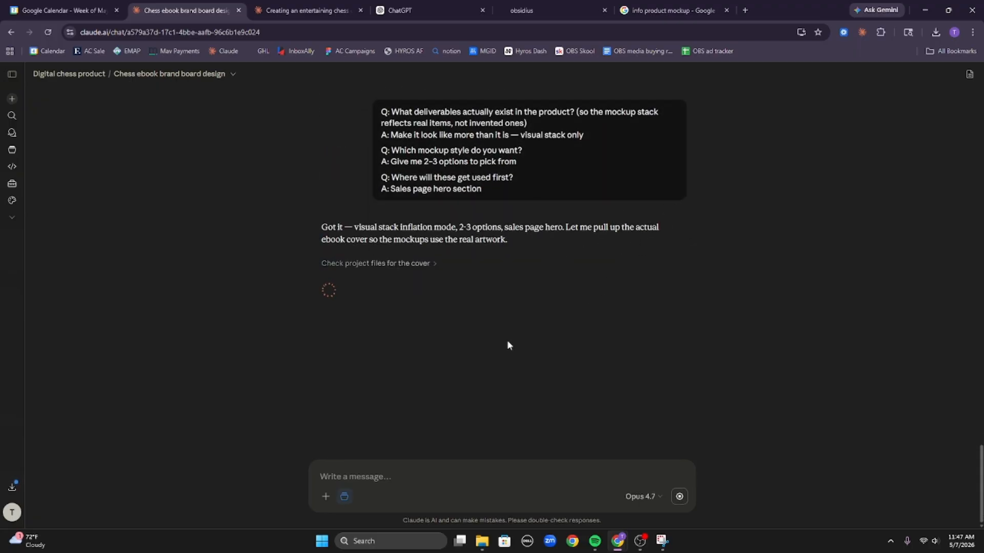
Download the brand board artifact as chess_ebook_brand_board_v1.html, then go to ChatGPT.
scroll(533, 299, up, 13)
scroll(560, 294, down, 7)
scroll(559, 297, down, 6)
scroll(469, 277, up, 15)
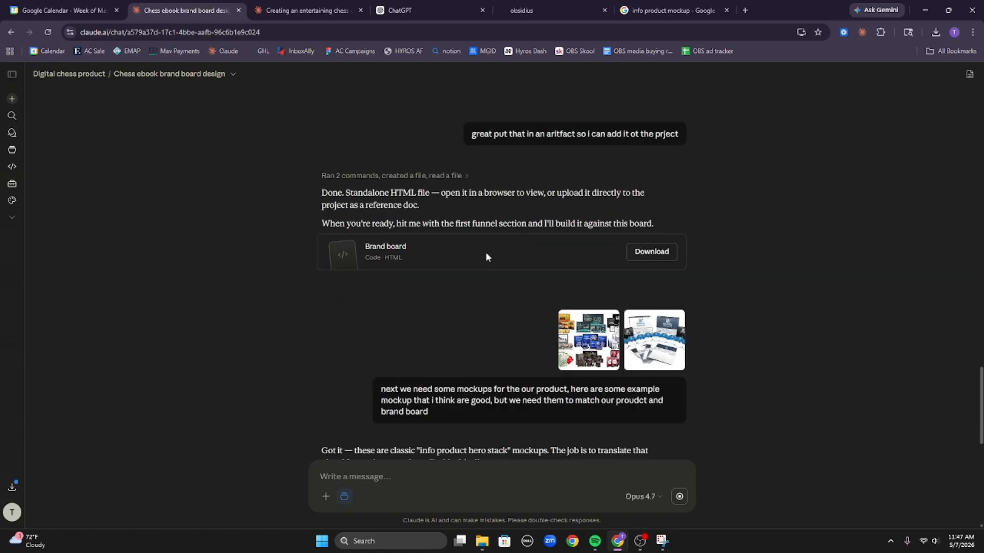
scroll(512, 243, up, 7)
scroll(518, 242, down, 10)
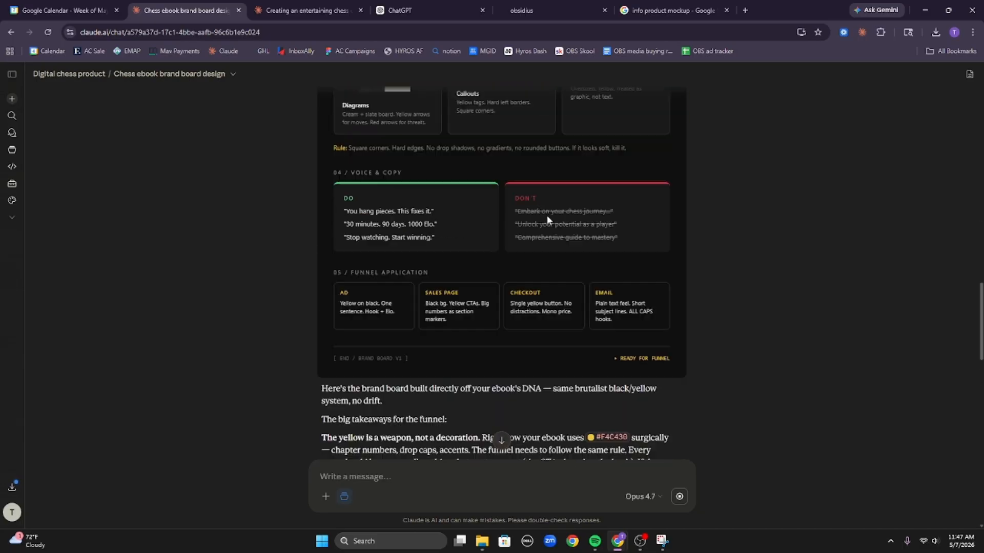
scroll(547, 215, up, 20)
scroll(916, 174, down, 6)
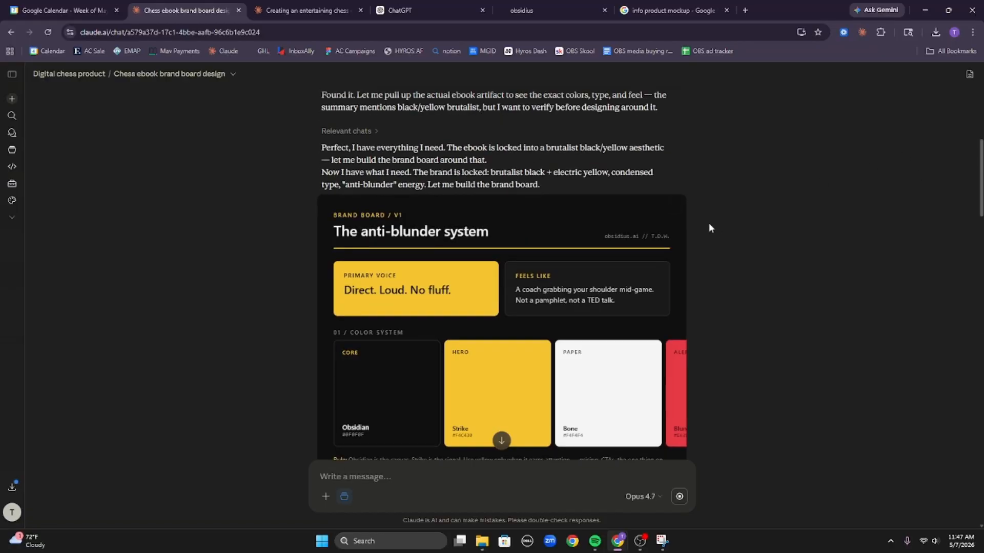
click(681, 206)
click(653, 246)
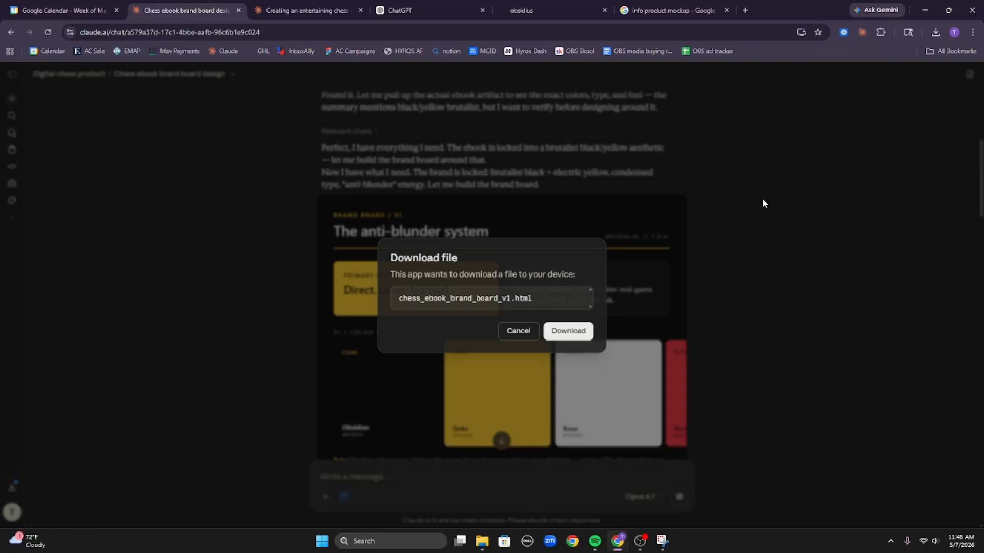
click(578, 331)
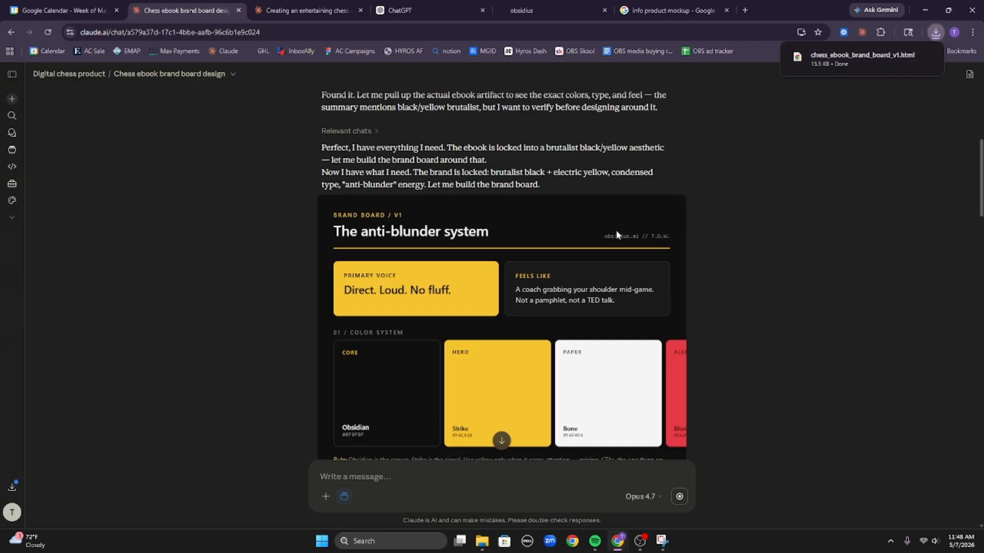
click(407, 11)
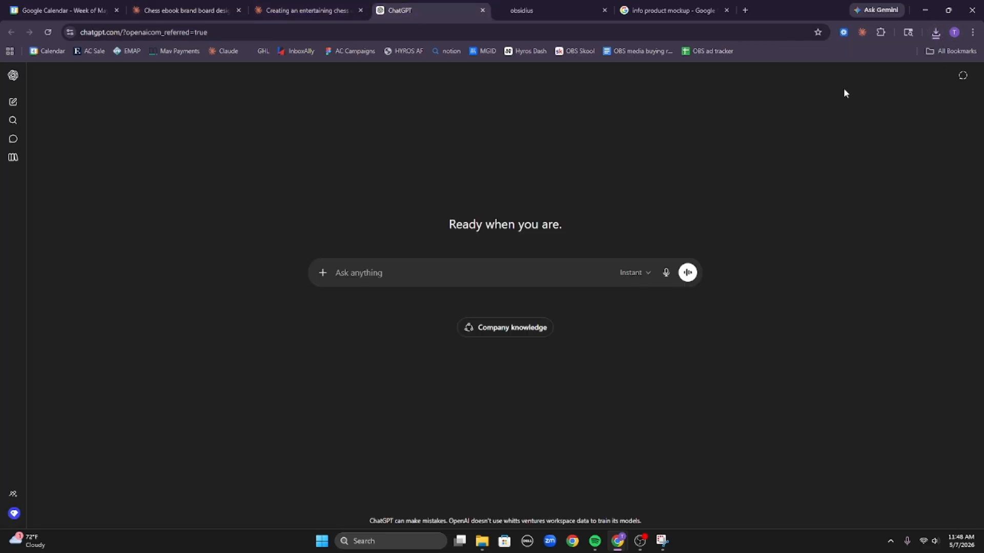
Send ChatGPT the brand board HTML with a note to stand by for tasks, then go back to Claude.
click(936, 32)
drag(820, 81, 716, 207)
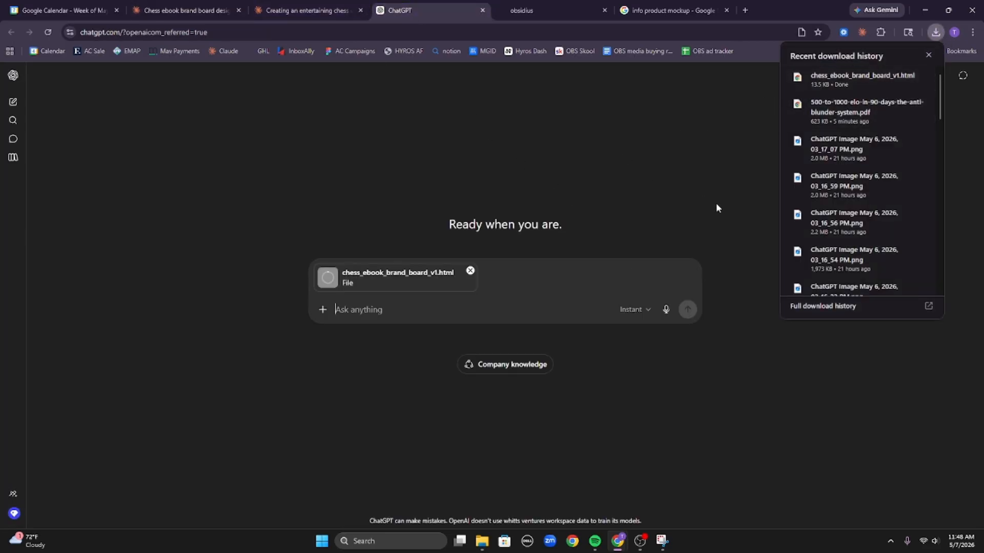
click(928, 56)
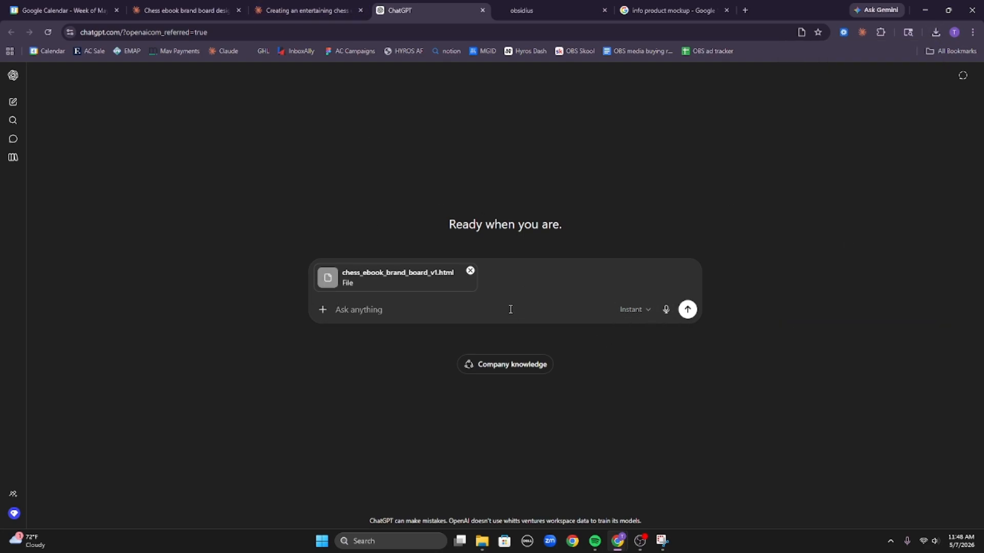
text(here is my)
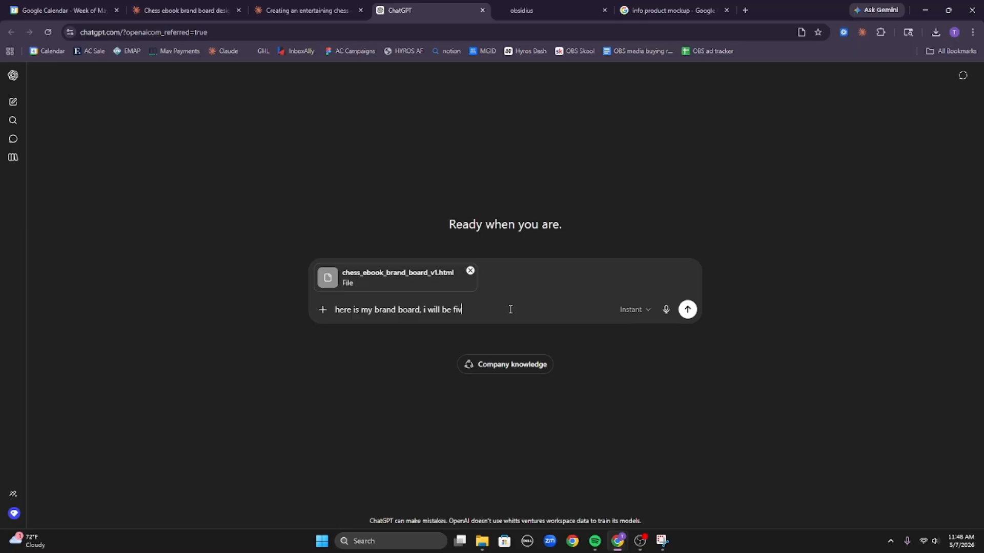
text(brand board, i will be giving you some t)
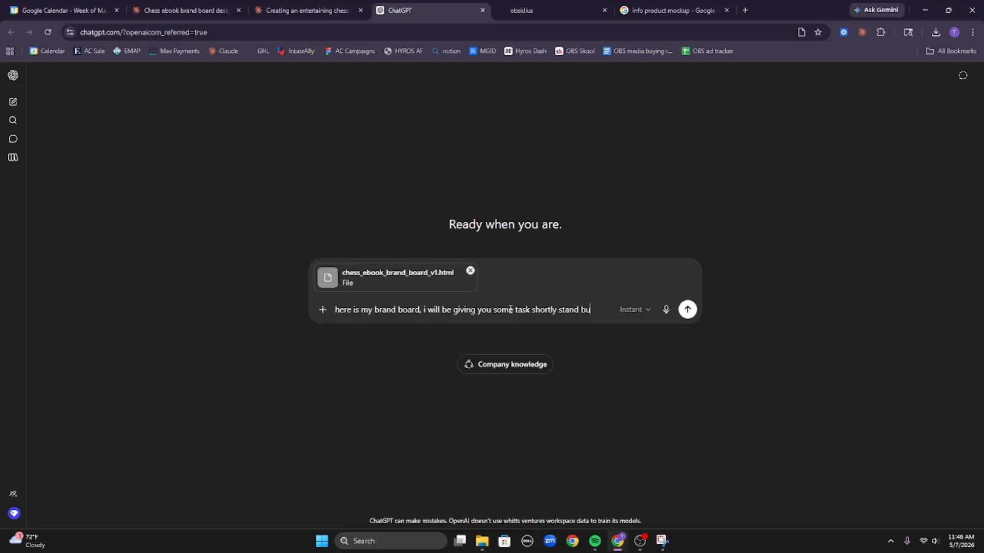
text(ask shortly stand by)
key(Return)
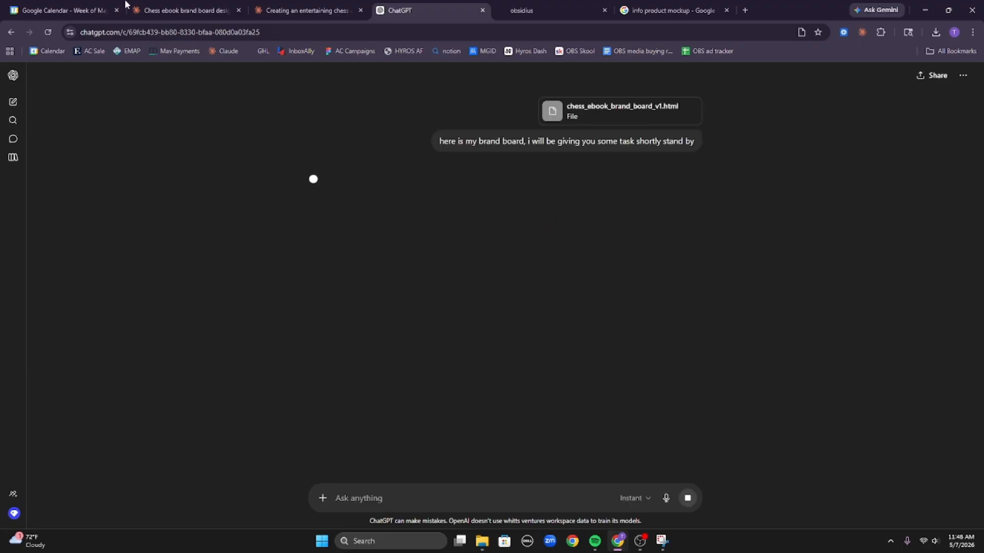
key(ctrl+2)
scroll(729, 374, down, 15)
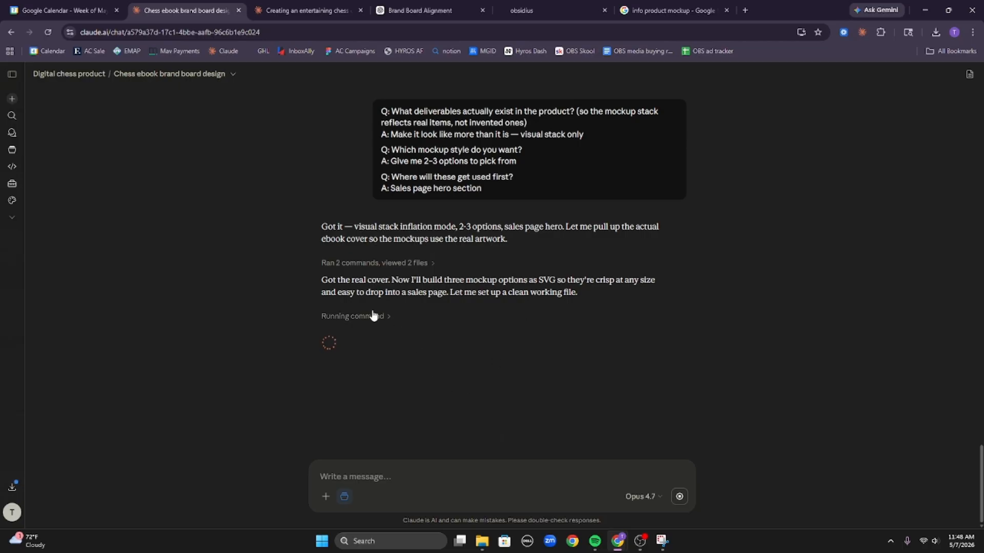
Close the 'Creating an entertaining chess ebook' and 'info product mockup' tabs and return to the obsidius builder.
click(368, 316)
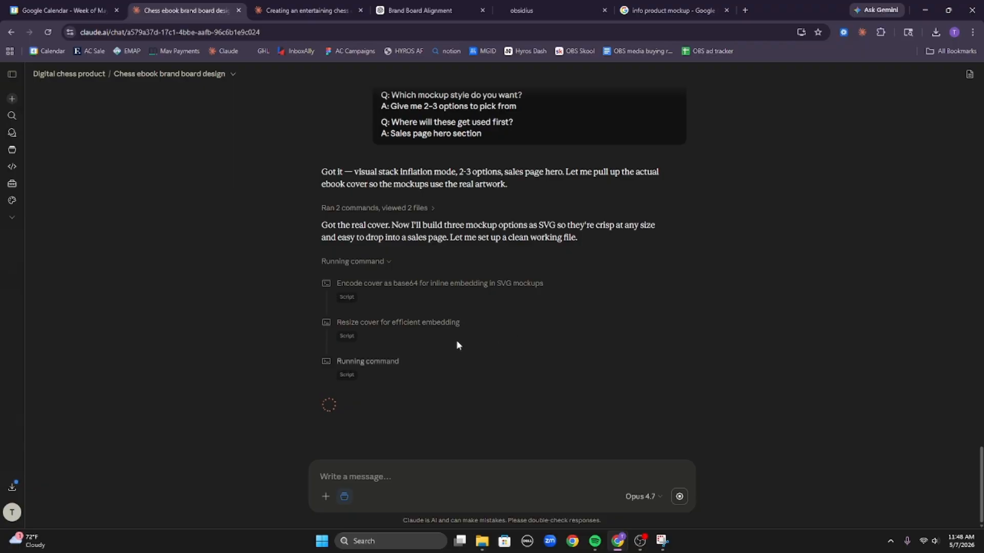
click(333, 10)
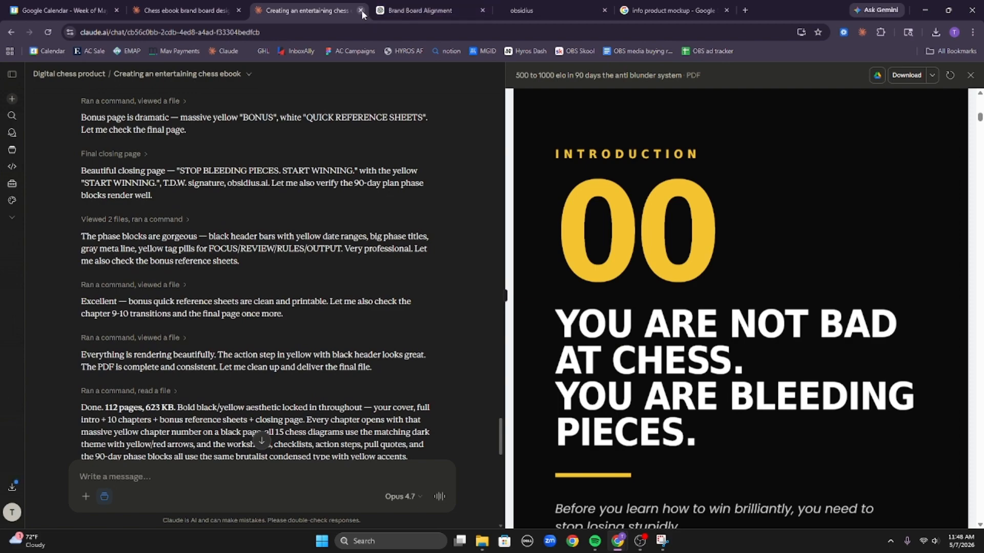
click(361, 11)
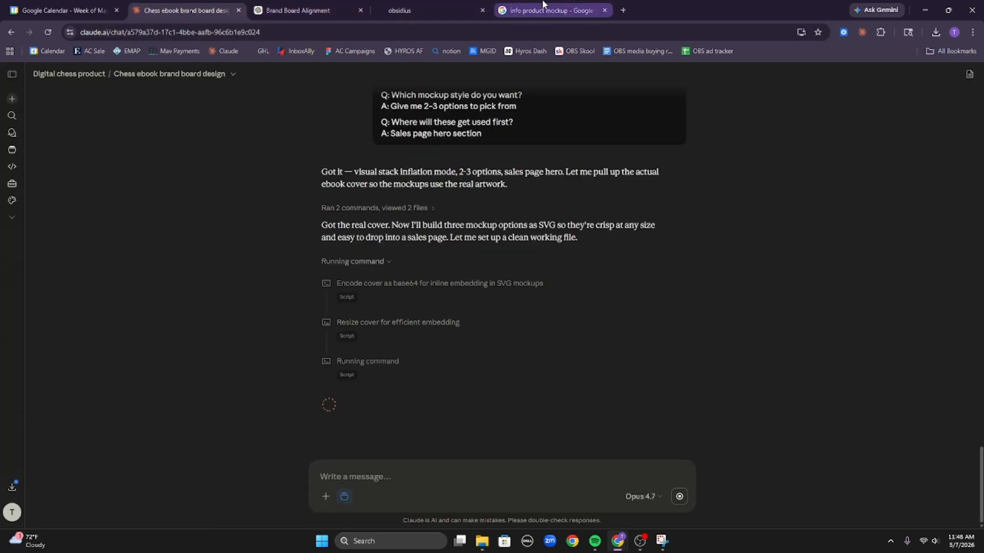
click(605, 11)
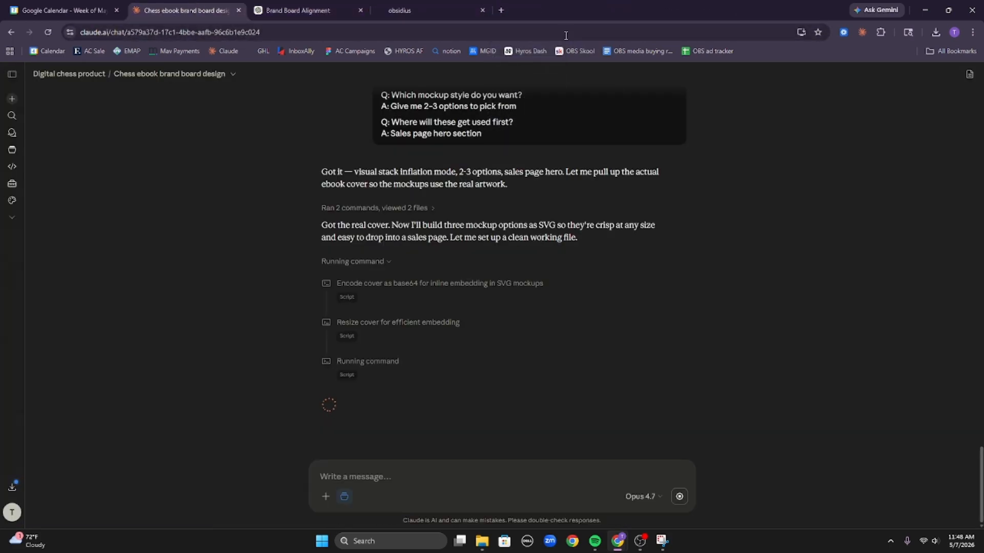
click(428, 6)
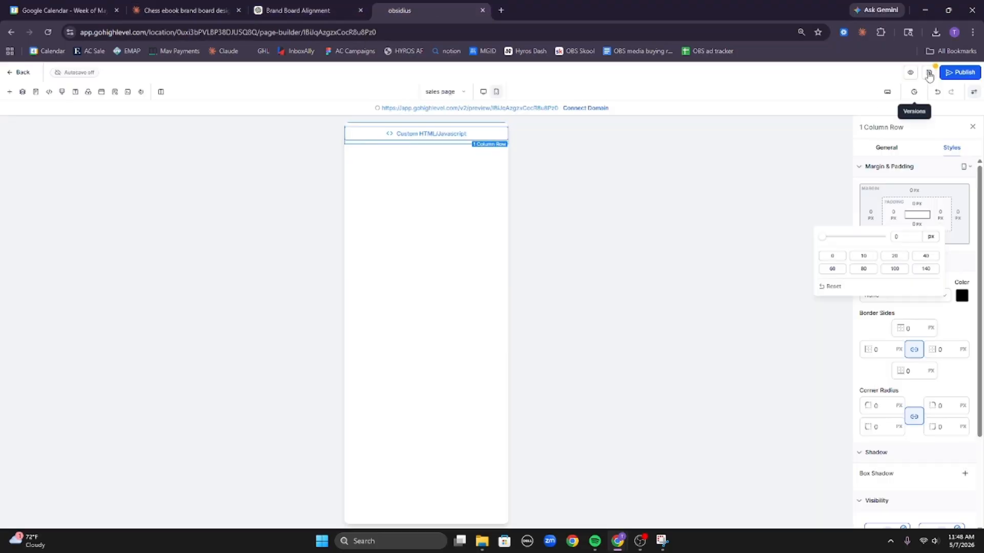
Select the Custom HTML/Javascript element, save the sales page, and go back to the funnel steps.
click(468, 135)
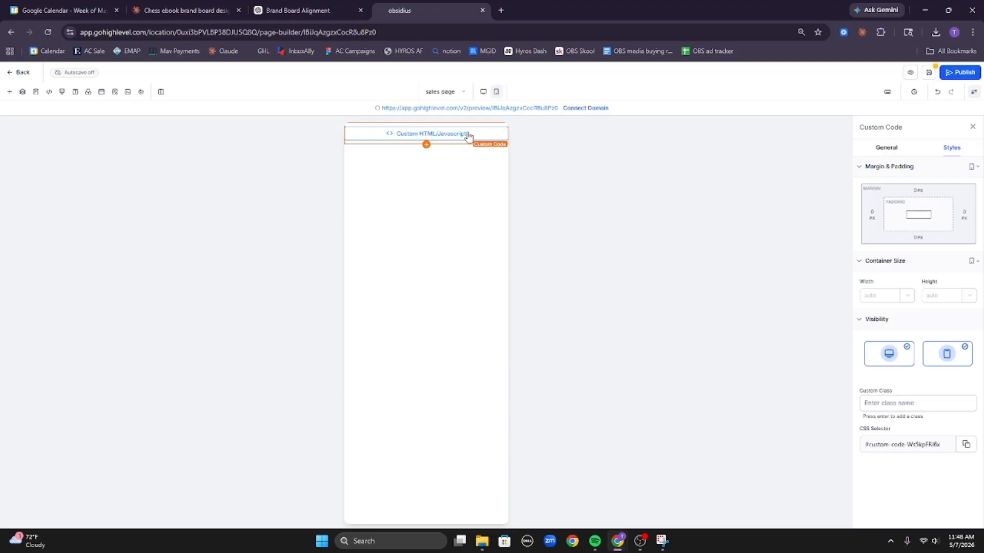
click(892, 150)
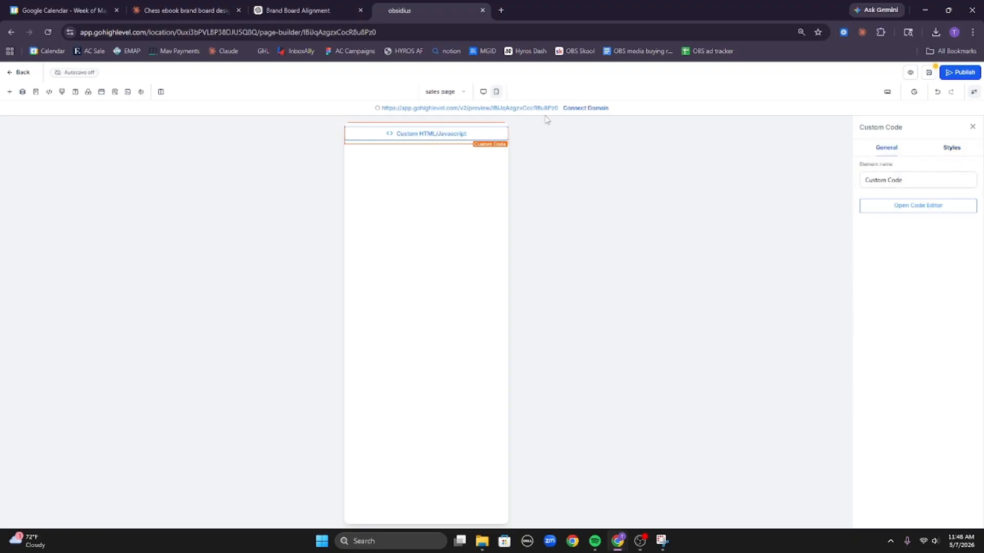
click(928, 72)
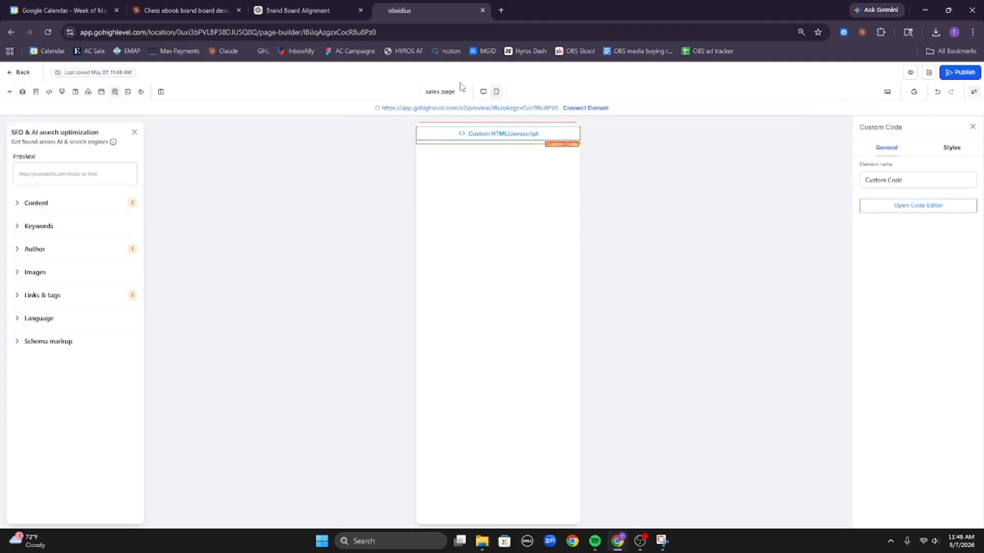
click(19, 72)
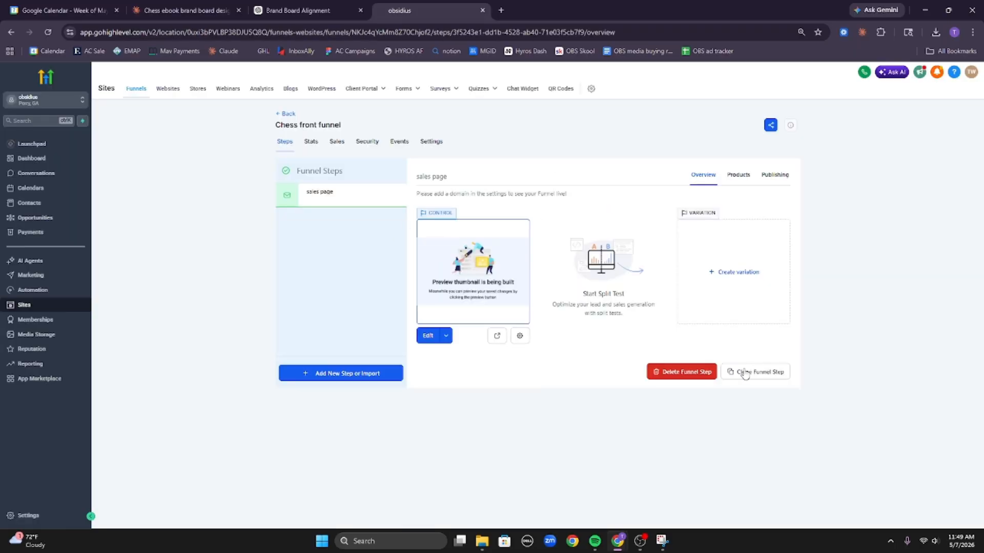
Clone the sales page step twice within the Chess front funnel.
click(761, 367)
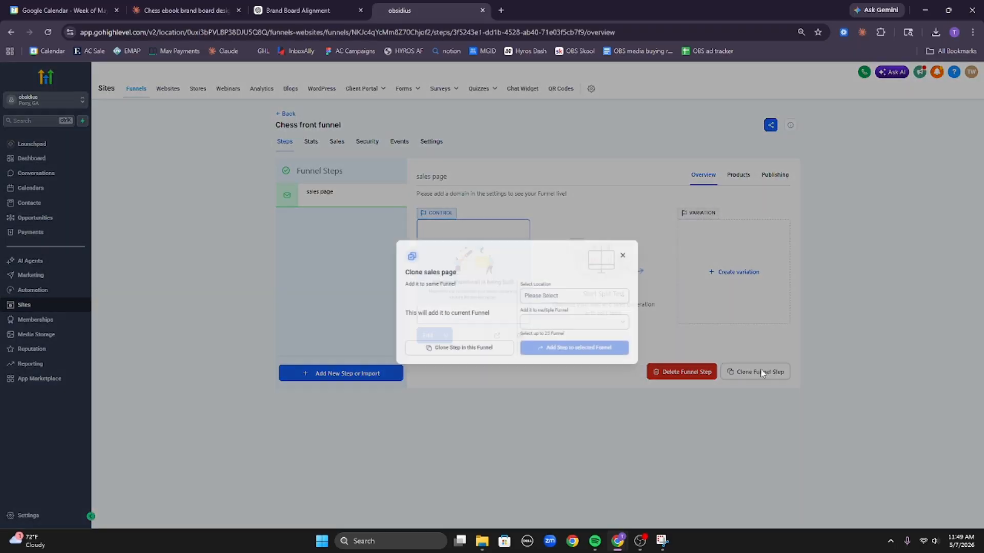
click(461, 346)
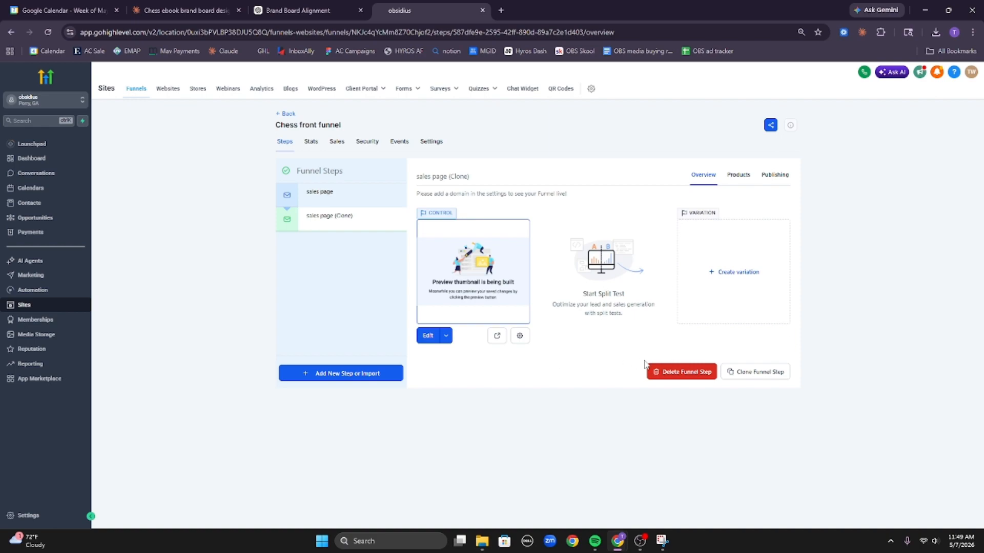
click(755, 373)
click(443, 347)
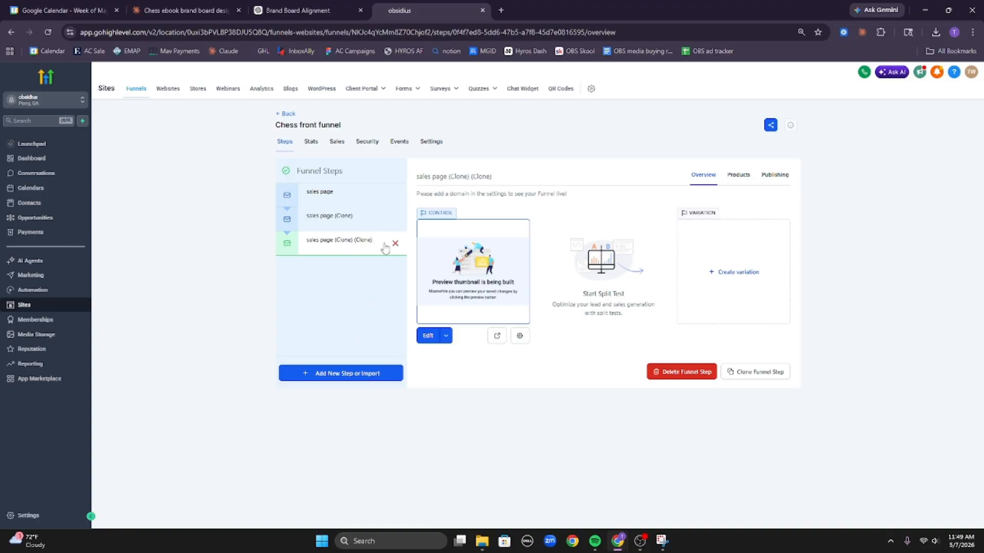
Select the 'sales page (Clone)' step and open its page details.
click(366, 222)
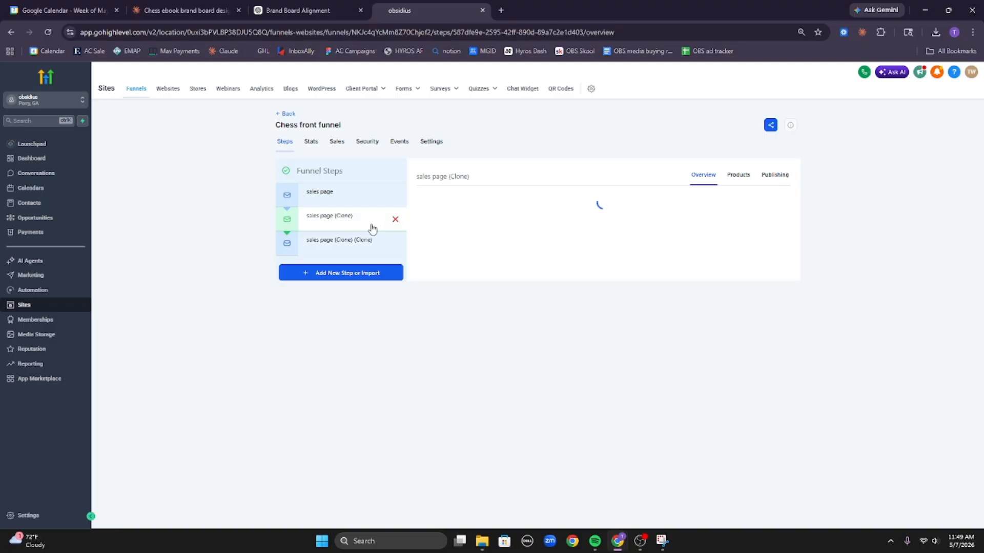
double_click(533, 152)
click(612, 155)
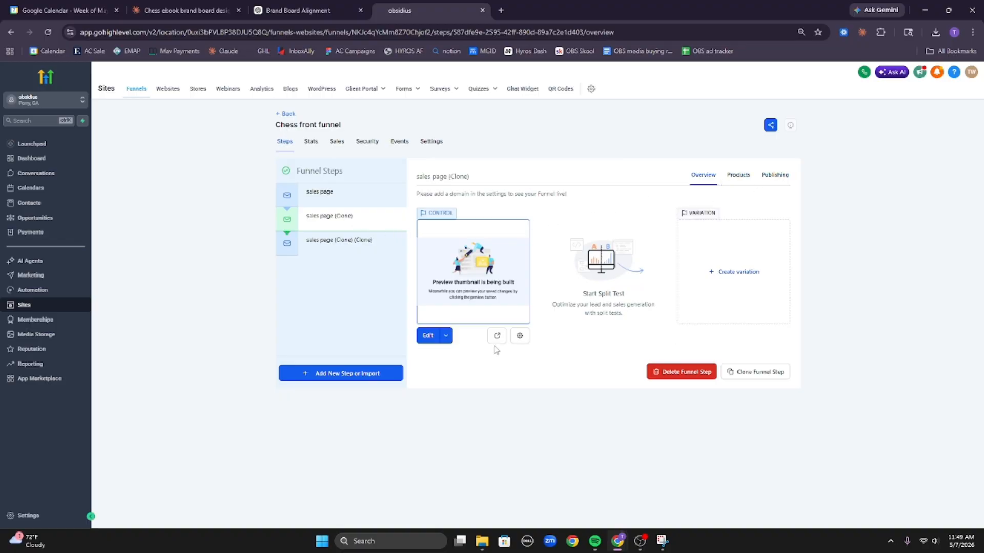
click(520, 336)
Rename the first cloned page to 'checkout form', change its URL path, and verify the change.
triple_click(461, 286)
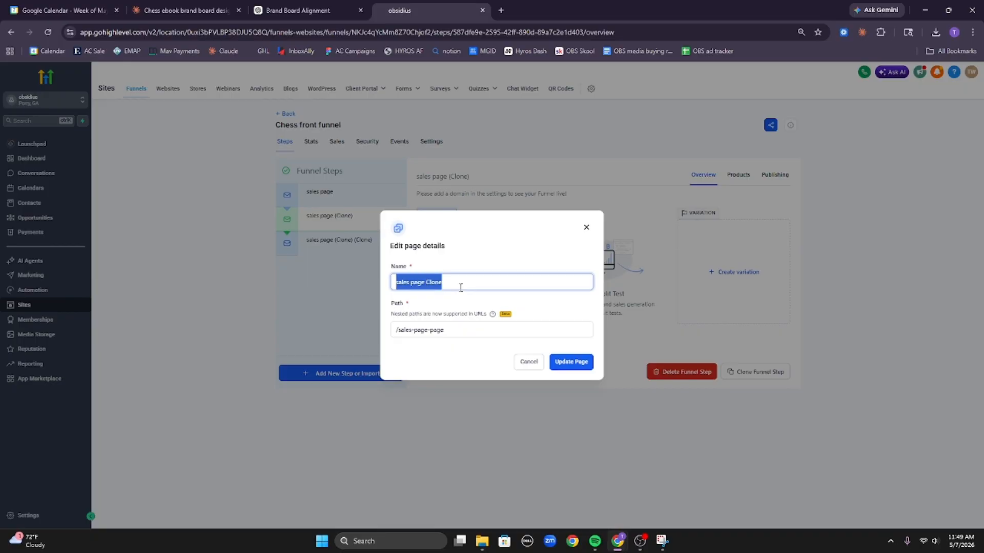
text(che)
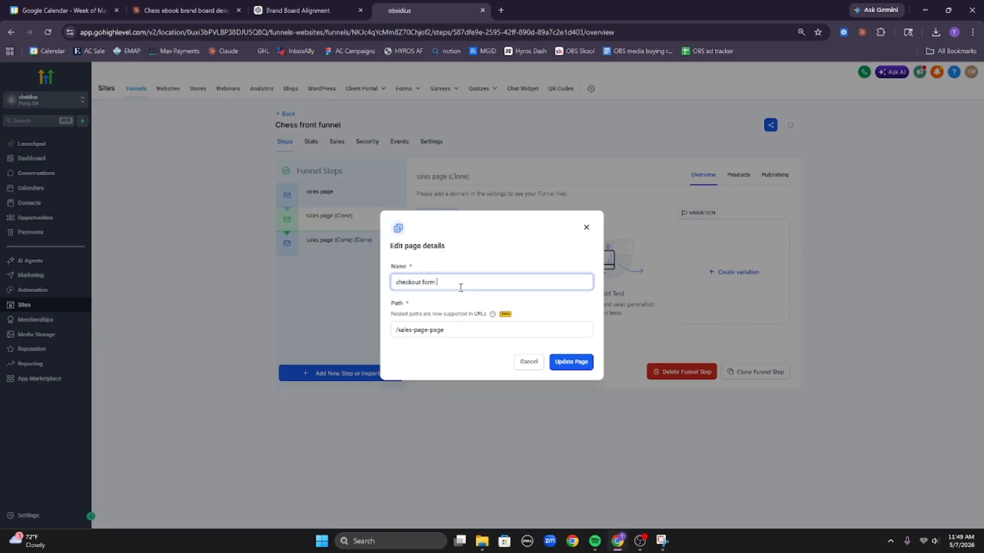
text(ckout form)
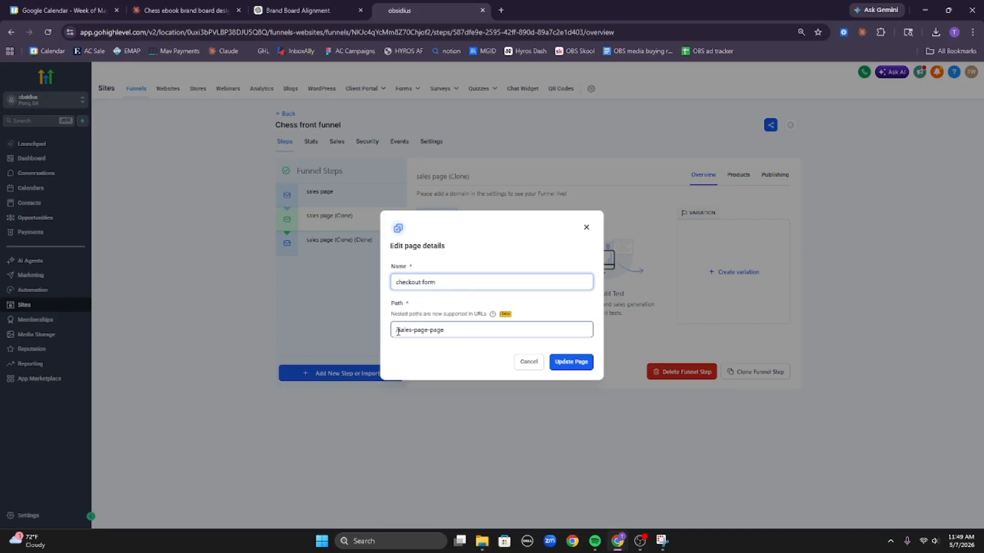
drag(396, 331, 462, 336)
text(order)
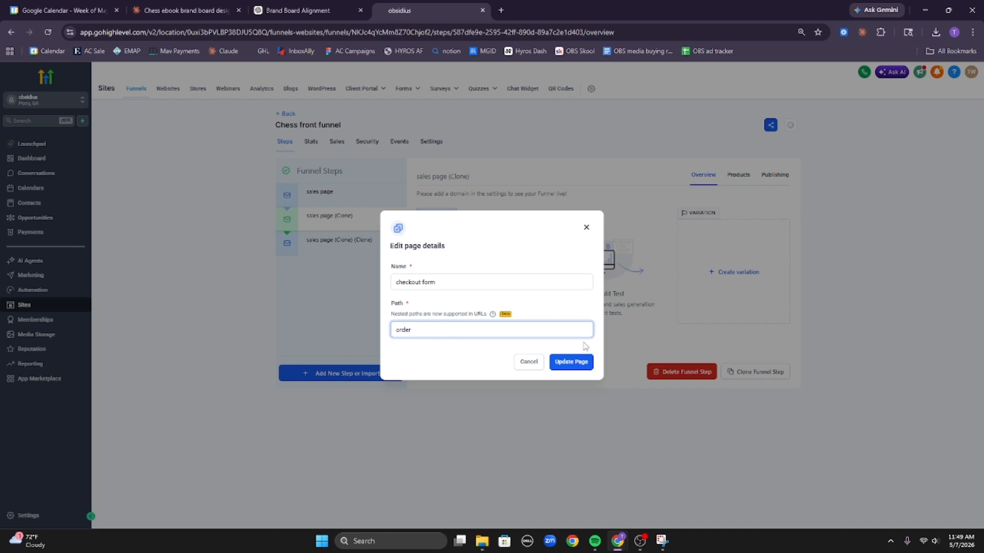
click(574, 362)
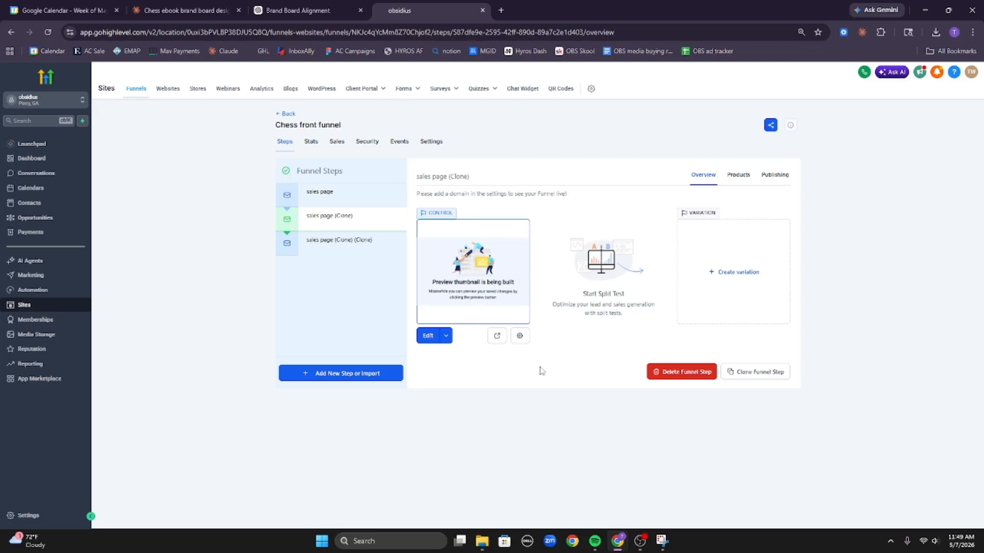
click(519, 336)
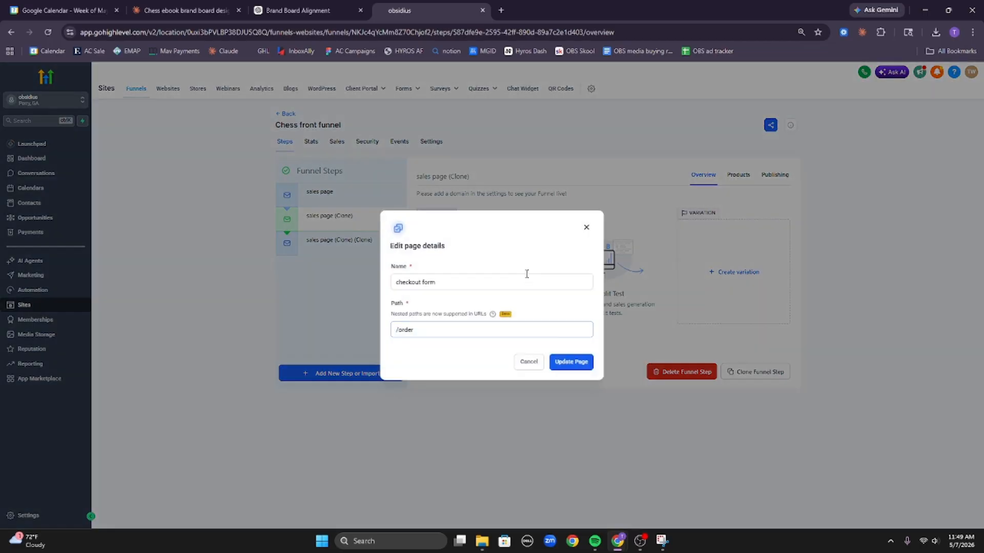
click(586, 227)
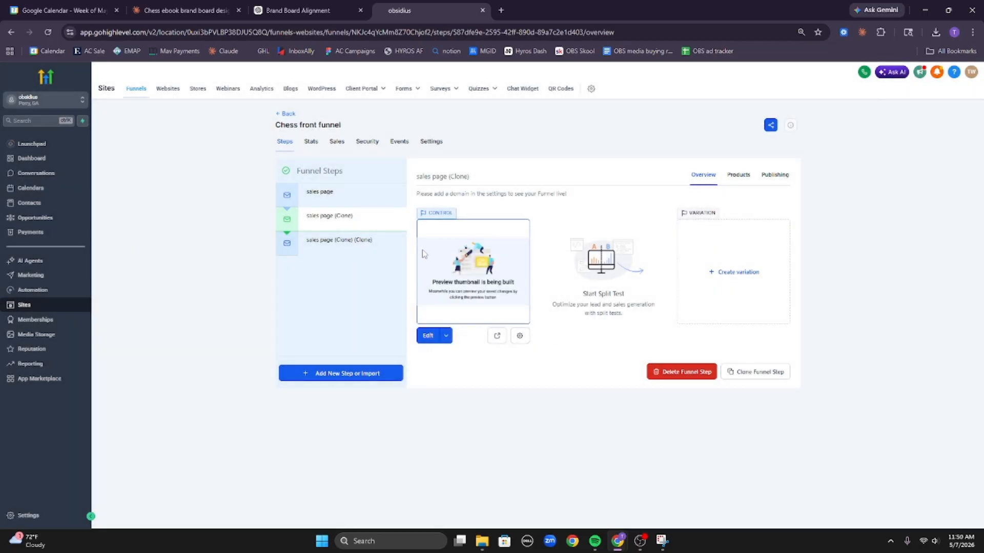
Rename the third step's page to 'thank you page' with the path /thankyou.
click(349, 240)
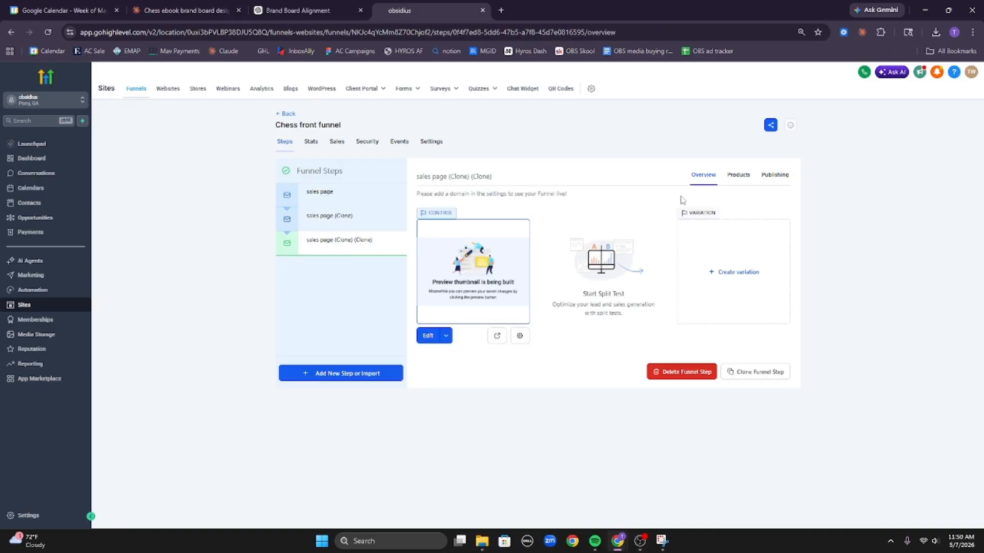
click(519, 335)
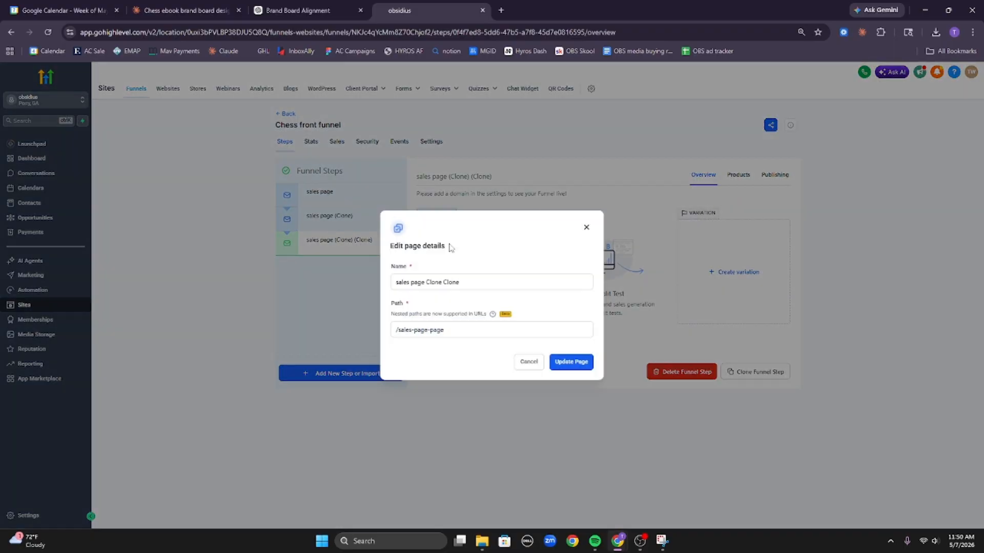
double_click(454, 282)
key(ctrl+a)
text(th)
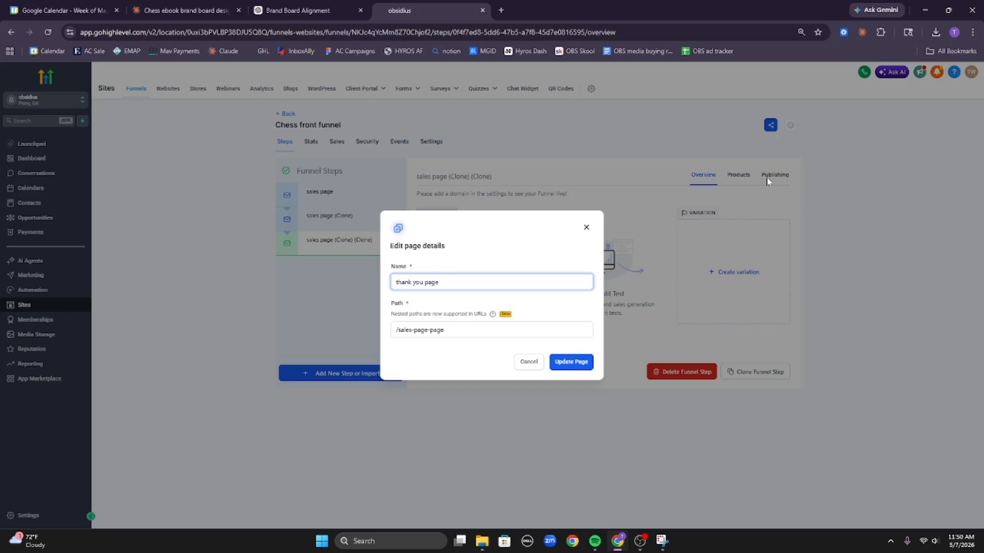
drag(398, 330, 481, 318)
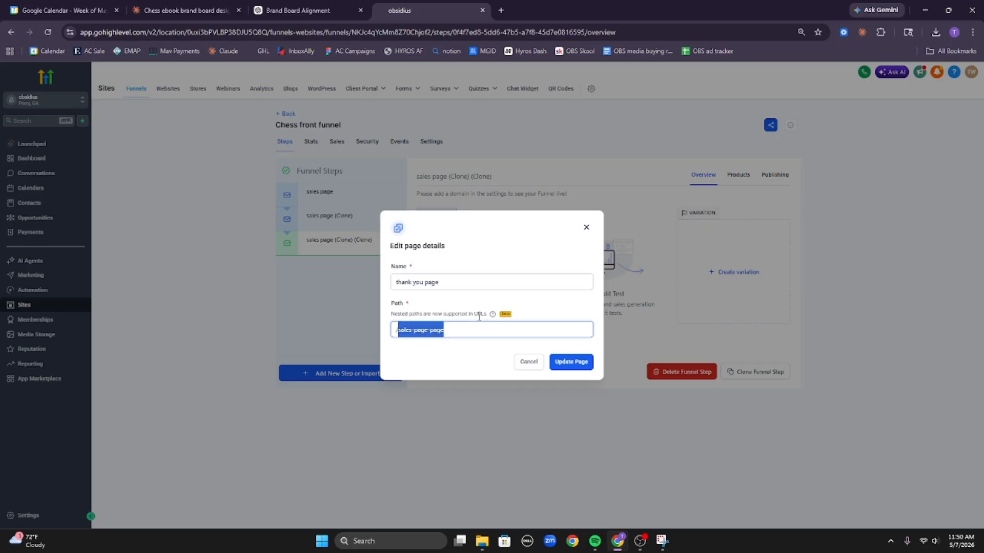
text(thank y)
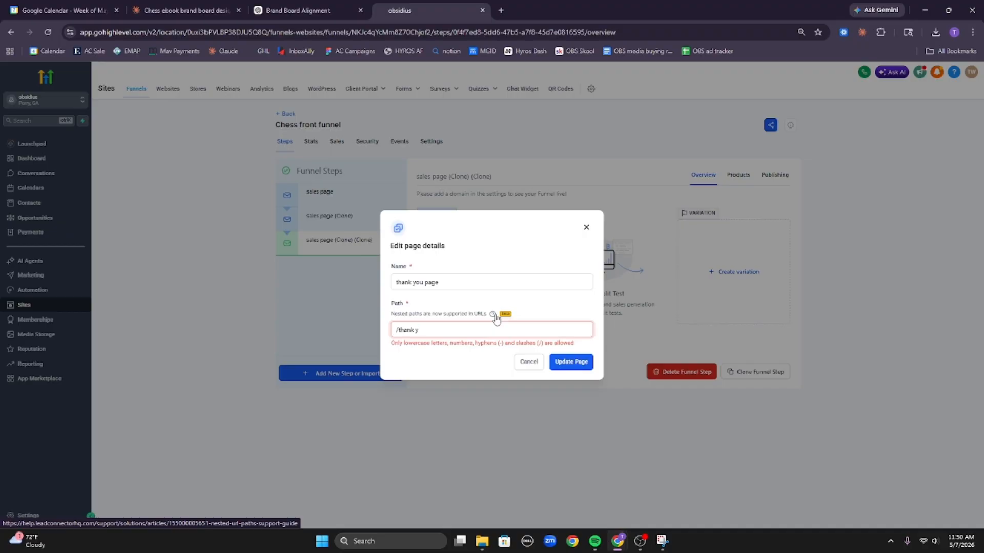
key(BackSpace)
key(BackSpace)
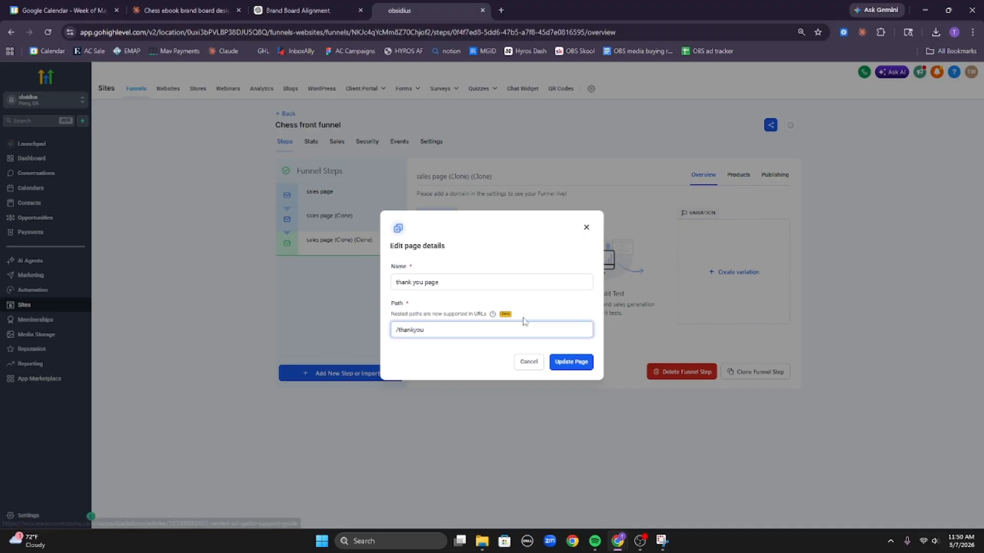
click(574, 364)
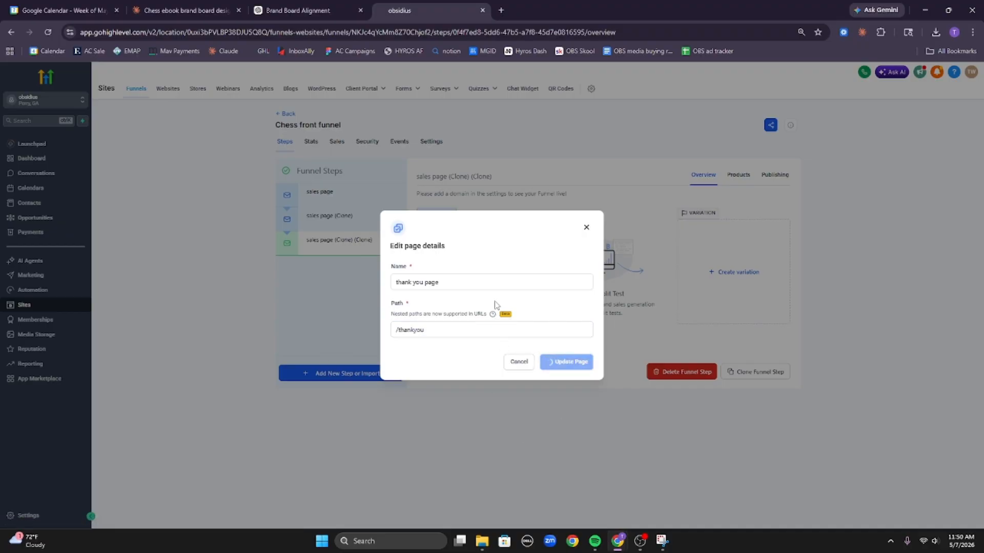
Zoom in and review the first and second funnel steps' page details, checking Claude's progress in between.
drag(466, 281, 330, 296)
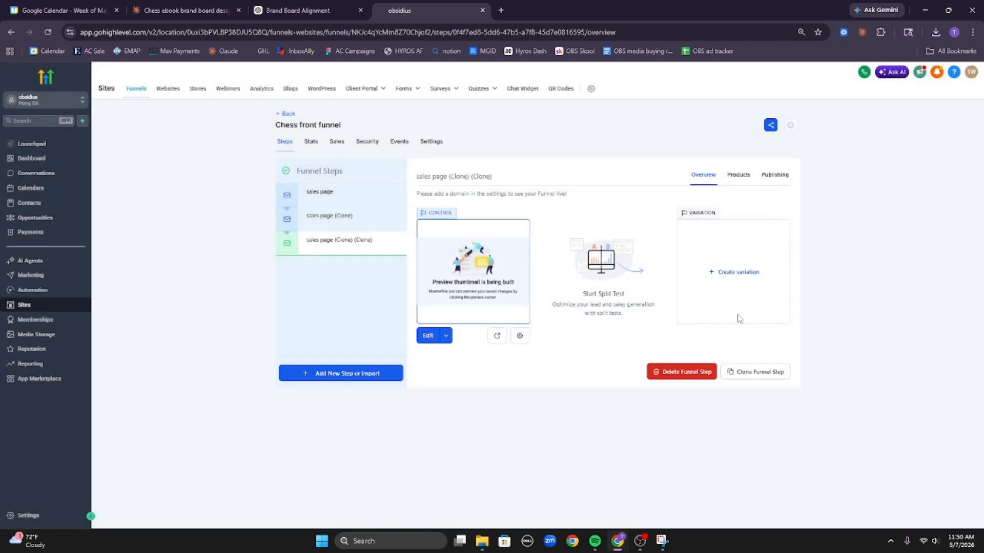
key(ctrl+plus)
key(ctrl+plus)
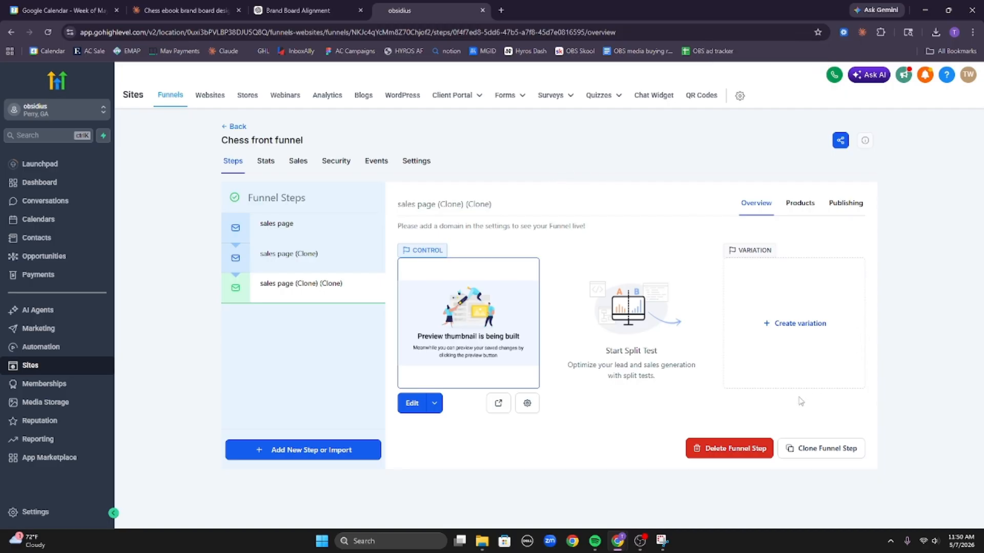
click(325, 250)
click(307, 222)
click(171, 6)
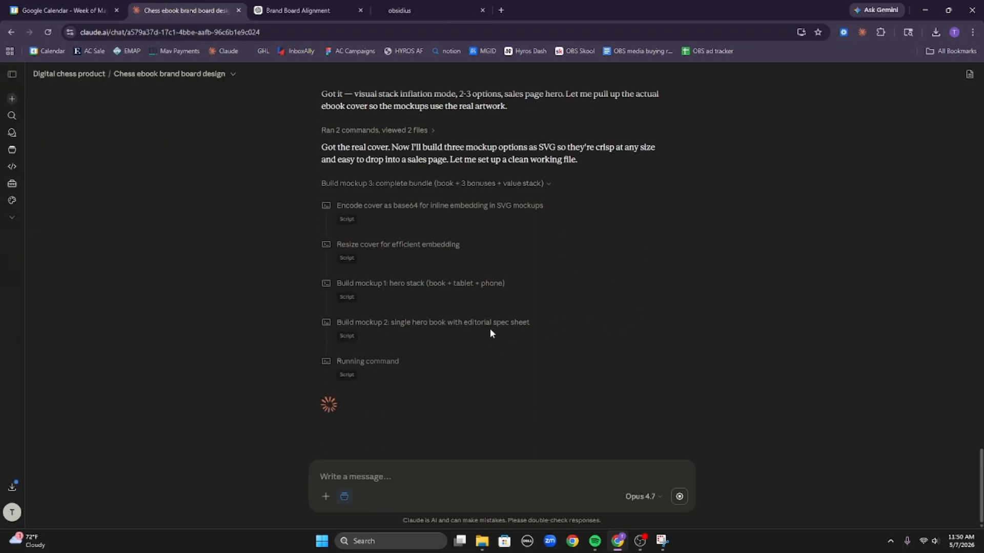
click(442, 5)
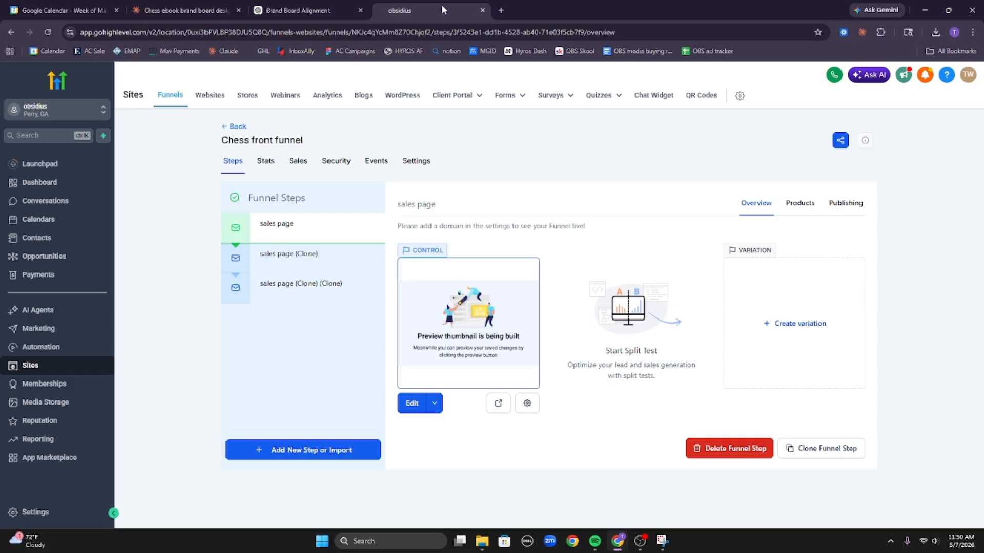
click(308, 264)
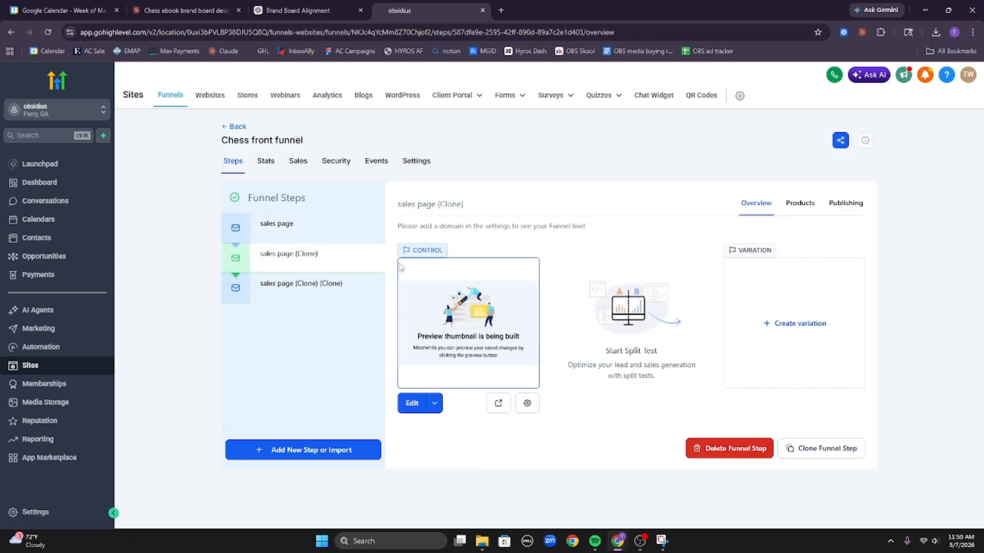
click(528, 405)
click(610, 210)
Open Settings > Domains & URL Redirects > Purchase domain and search for obschess.com.
click(30, 512)
scroll(49, 451, down, 2)
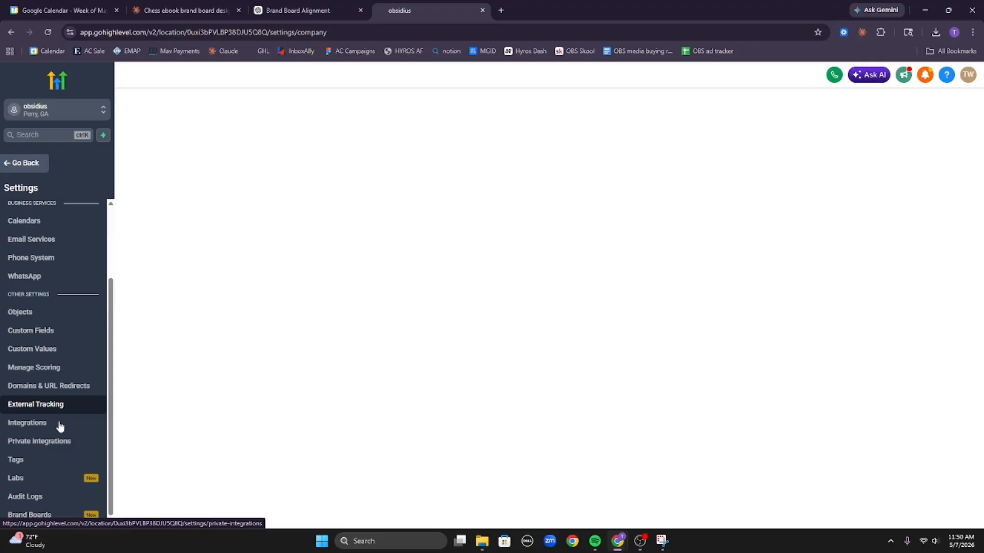
click(56, 390)
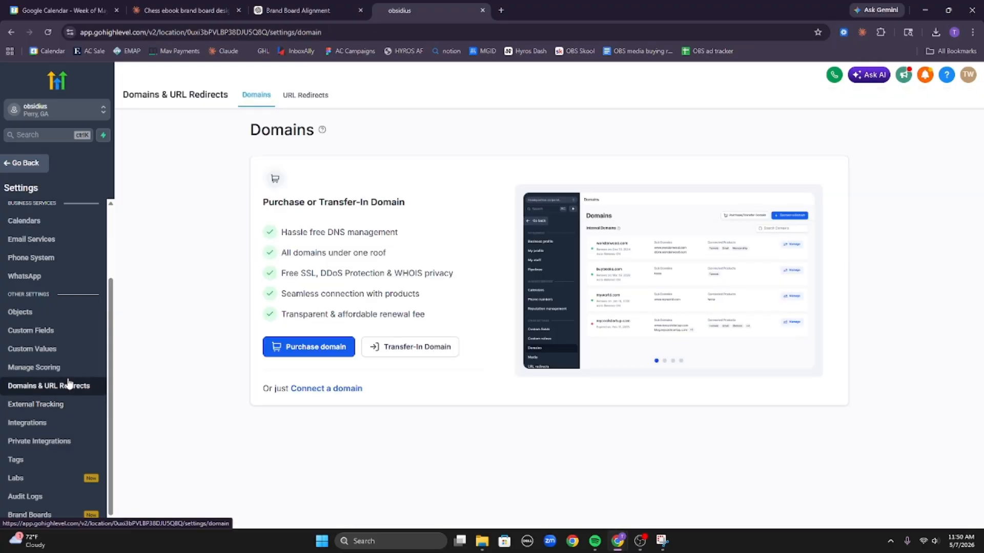
click(339, 350)
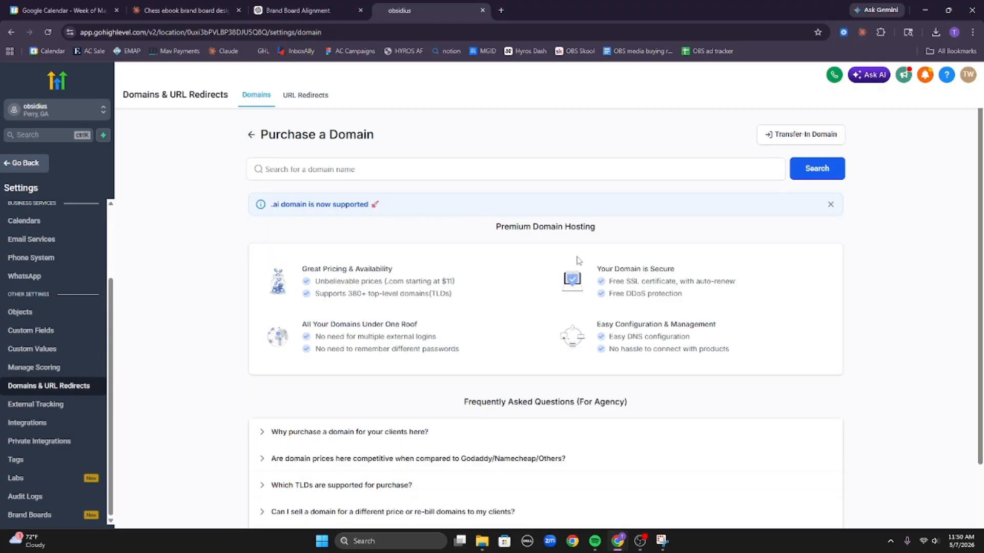
click(590, 166)
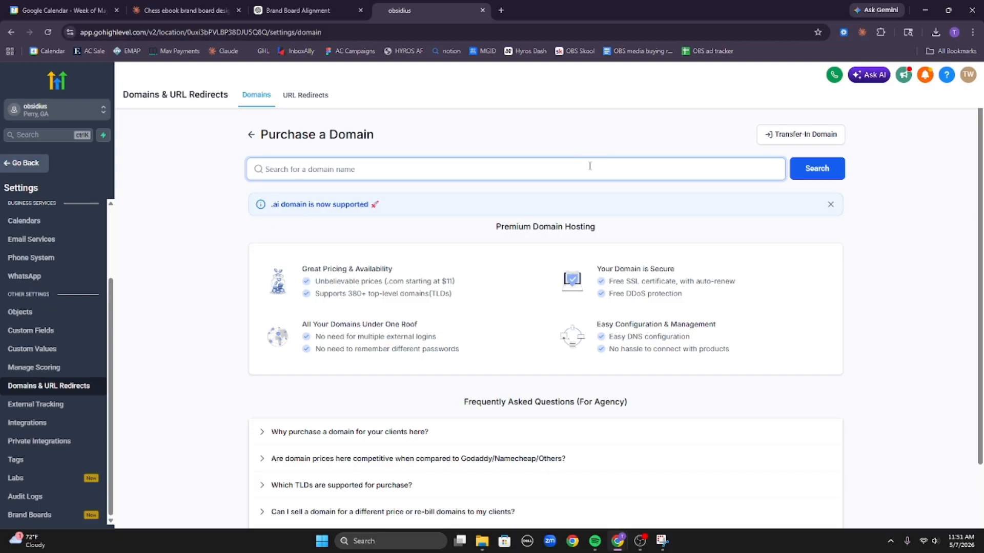
text(a)
key(BackSpace)
text(obschess.com)
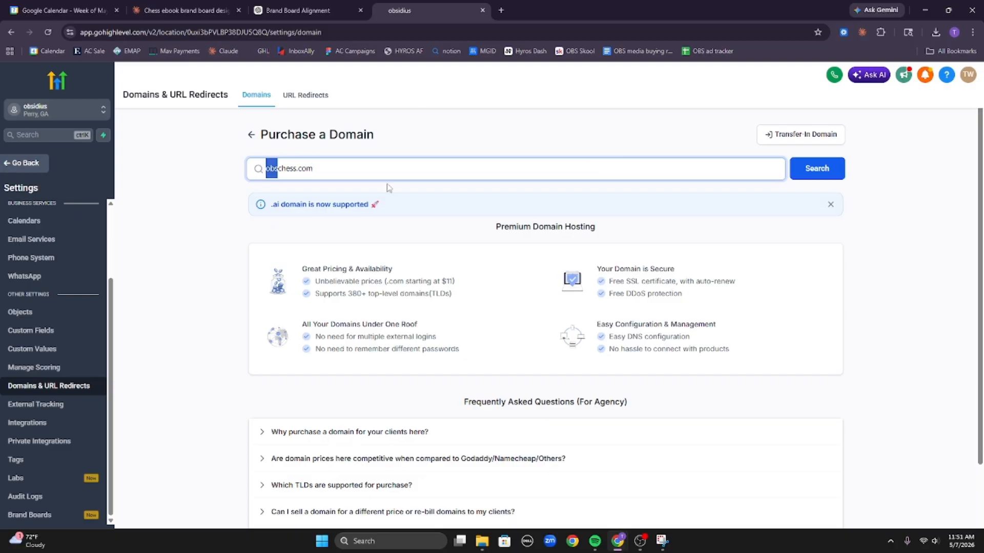
click(831, 168)
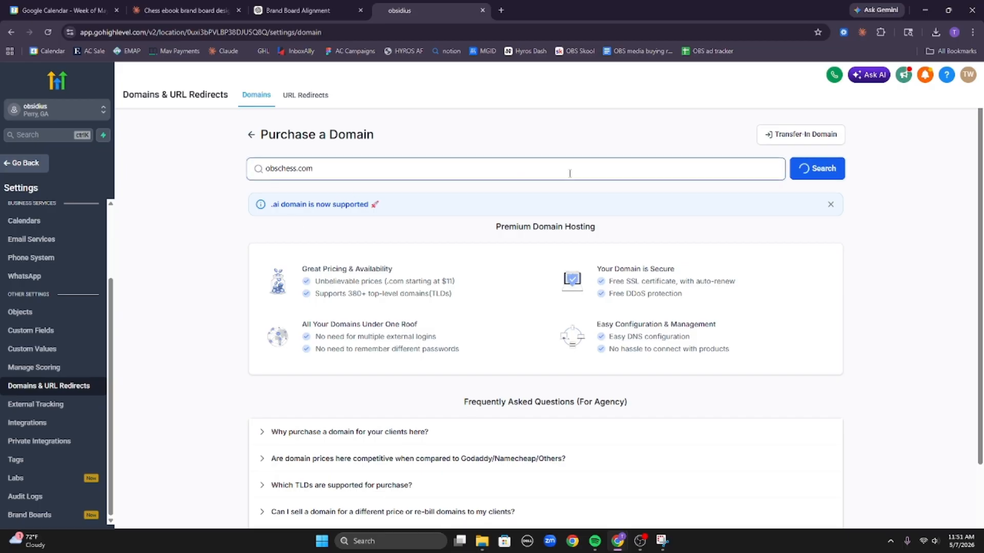
Buy obschess.com for $12.09 a year, agreeing to the terms and paying.
double_click(658, 130)
double_click(292, 259)
click(399, 251)
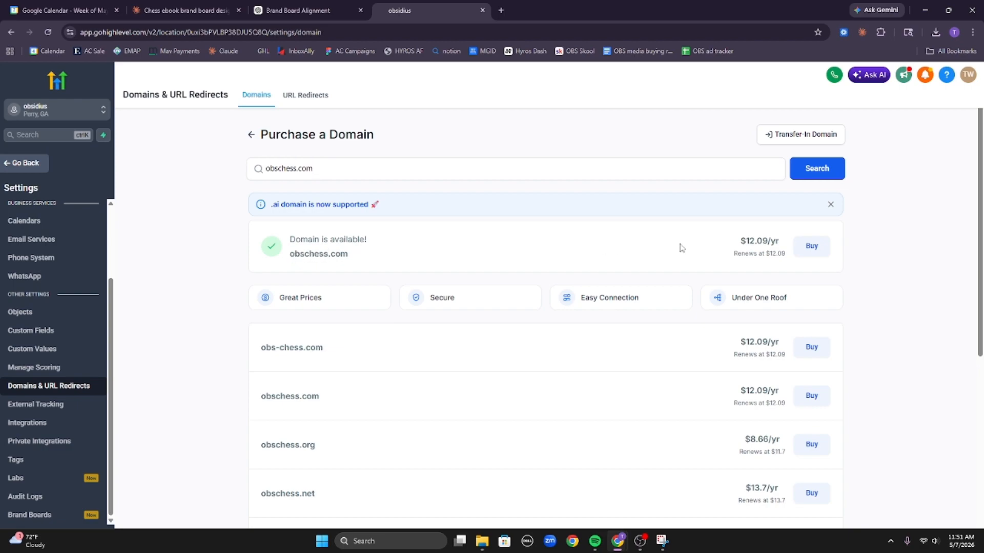
click(812, 246)
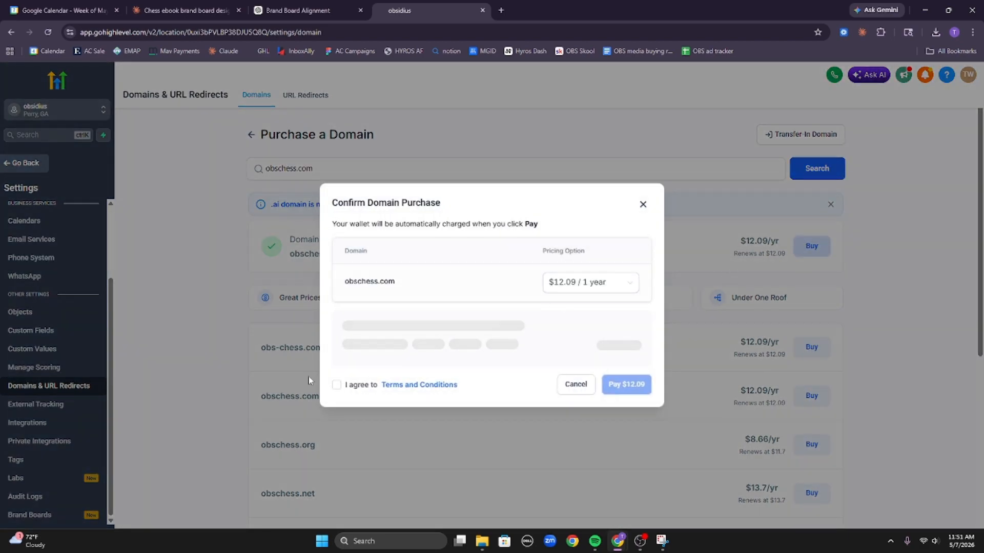
click(336, 385)
click(623, 391)
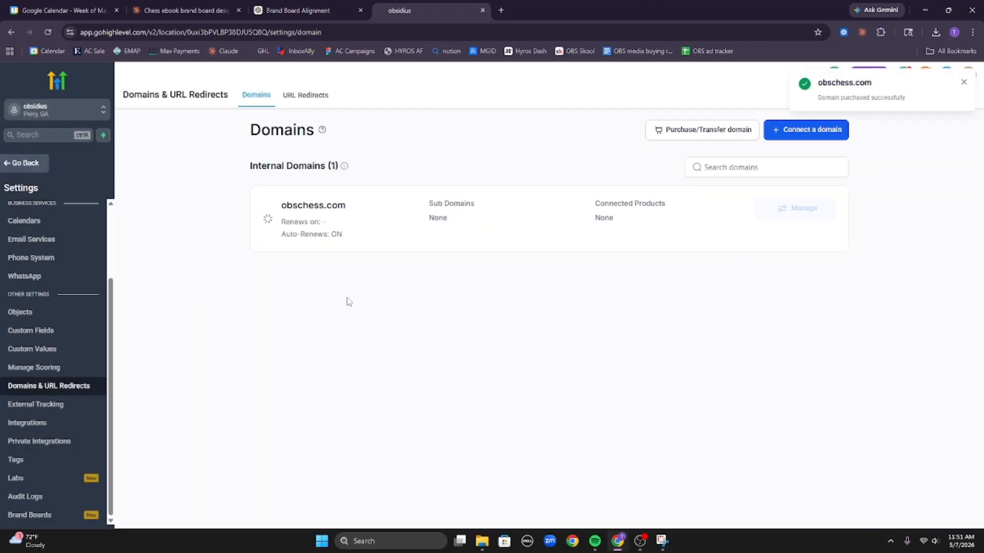
click(182, 9)
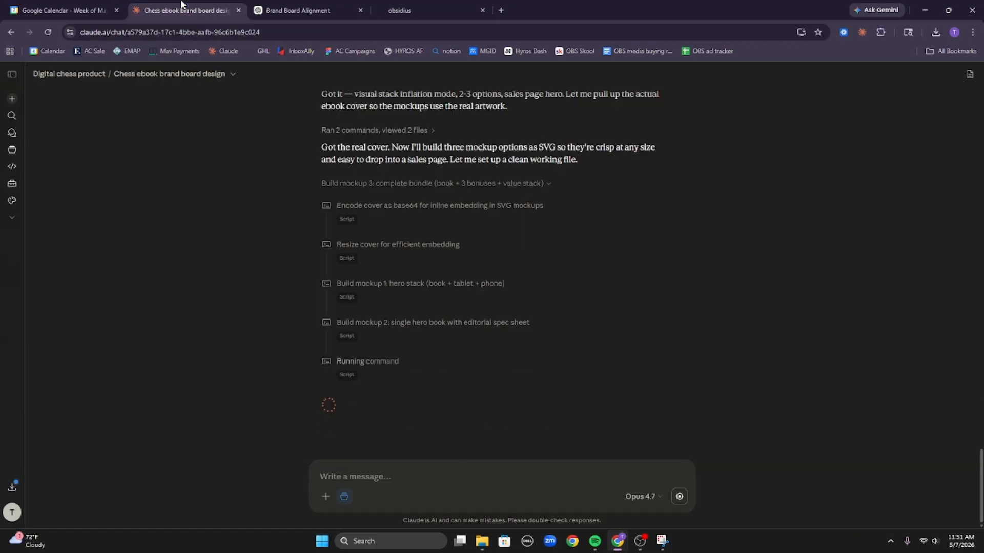
Preview the Mockup 1 and Mockup 2 PNG images, then stop Claude's running response.
scroll(538, 363, down, 5)
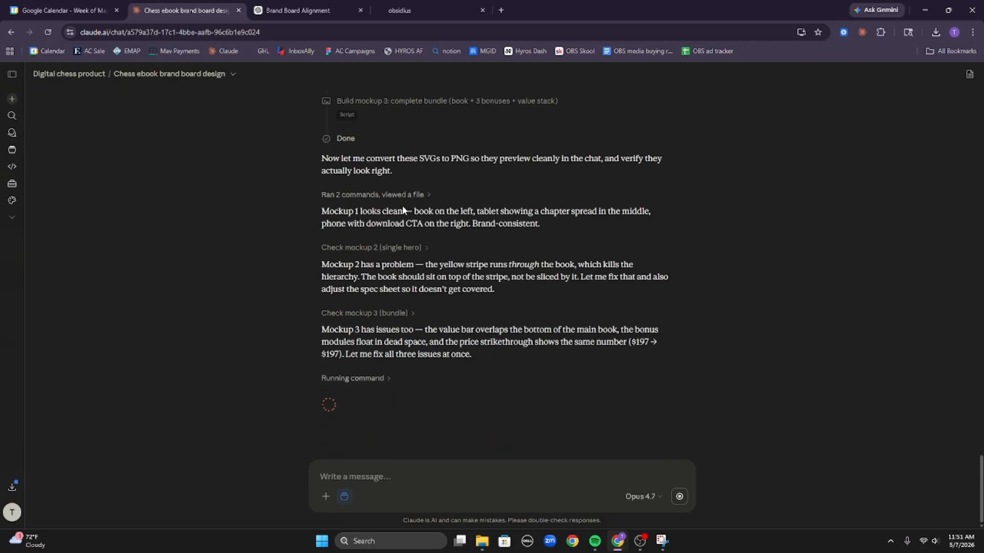
click(407, 246)
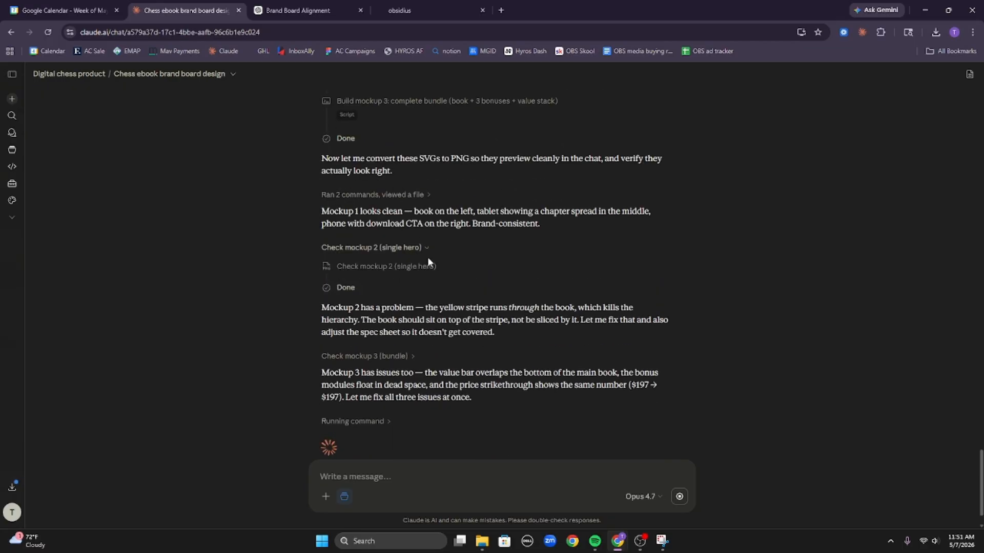
click(348, 267)
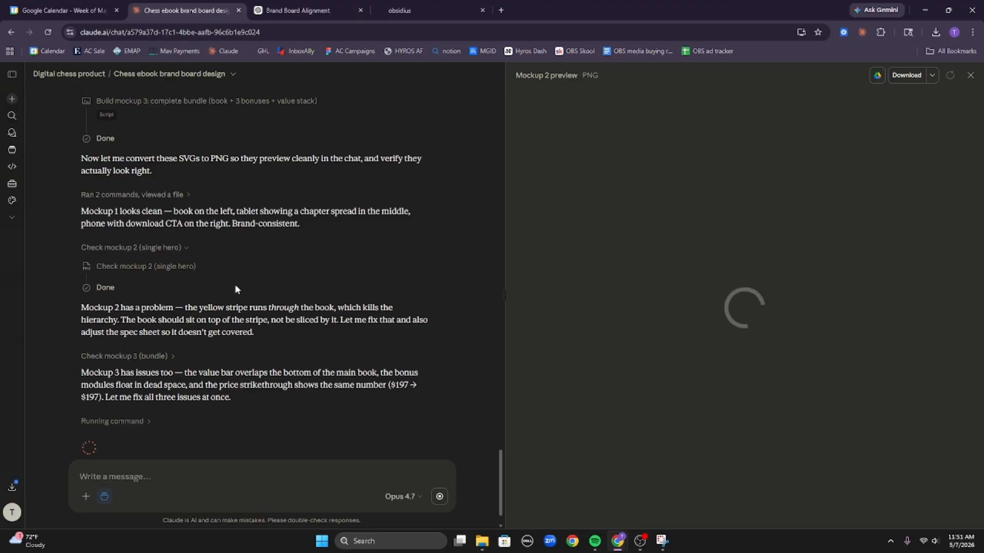
click(131, 195)
click(130, 292)
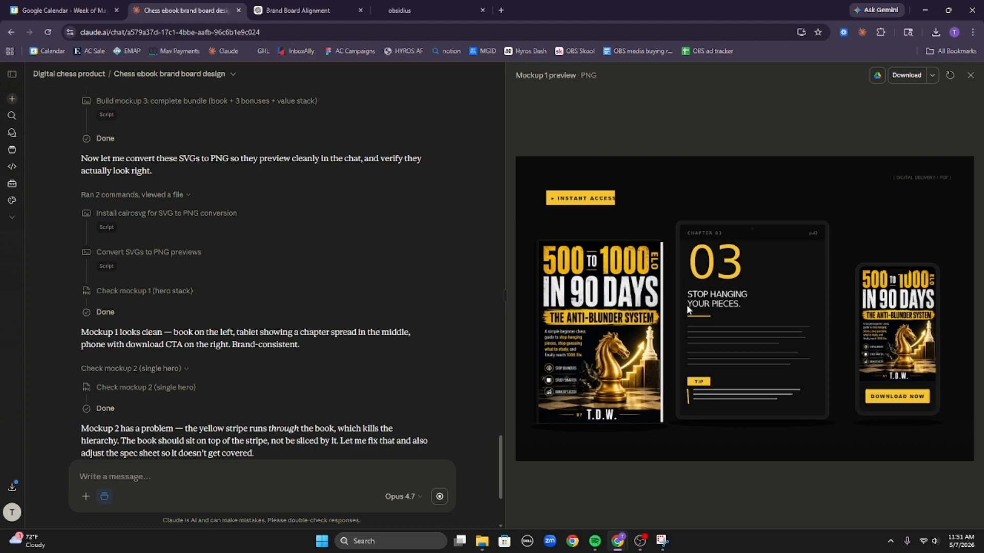
scroll(388, 357, down, 3)
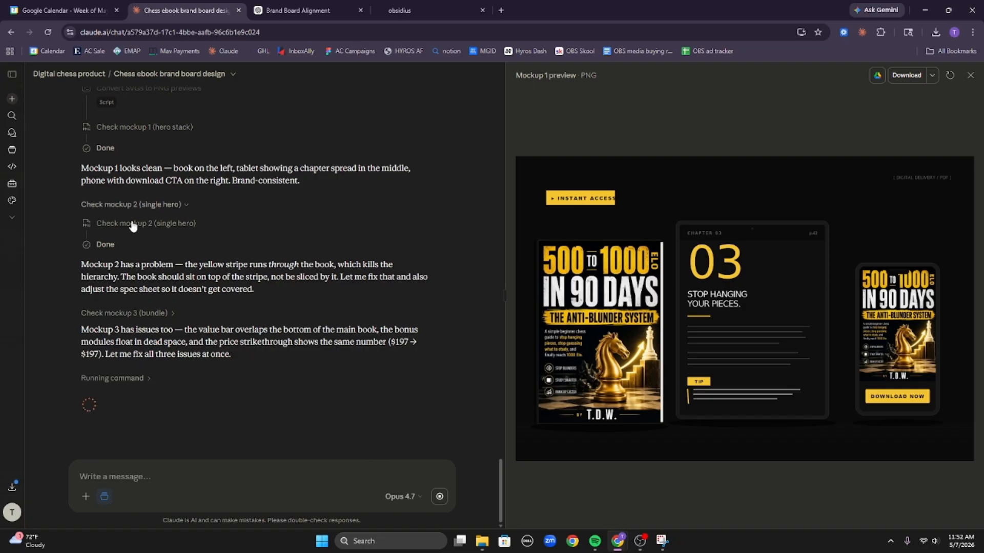
click(127, 225)
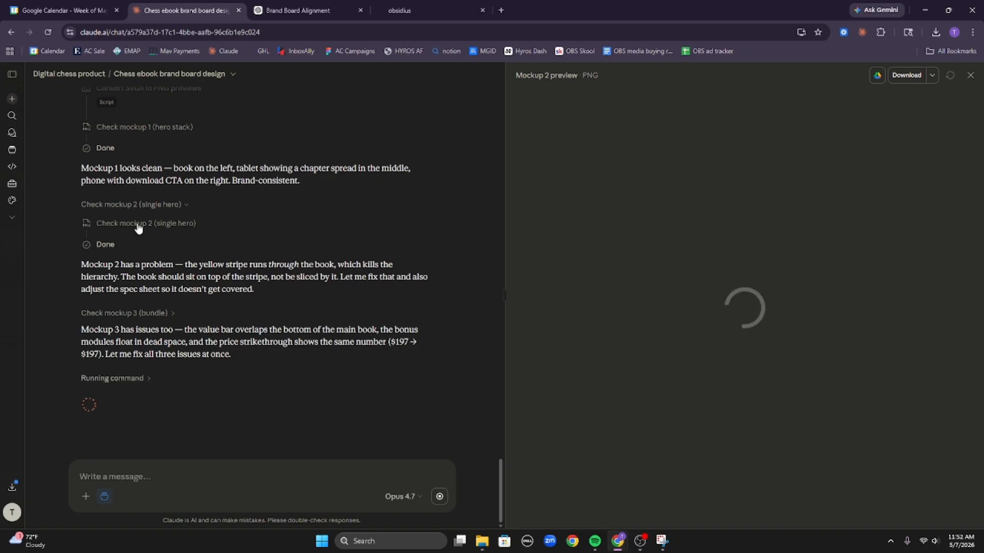
click(439, 496)
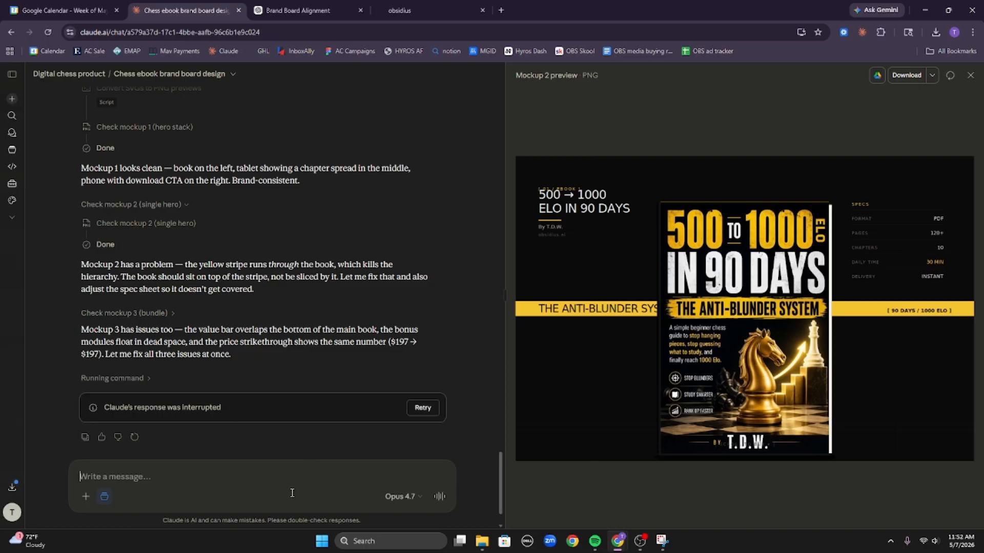
Ask Claude for three GPT image prompts to work with, then close the Mockup 2 preview.
text(alright g)
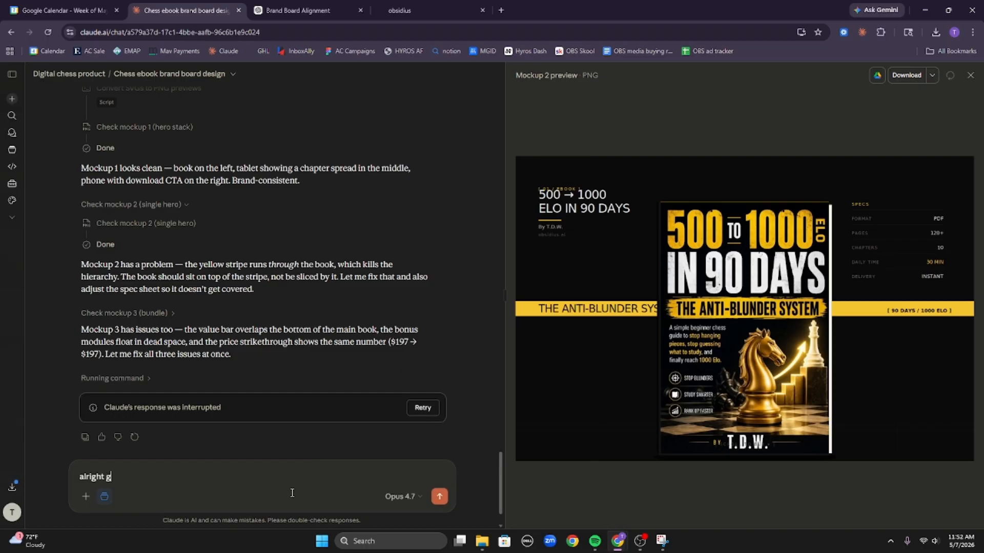
key(BackSpace)
text(im going to use gpt fors)
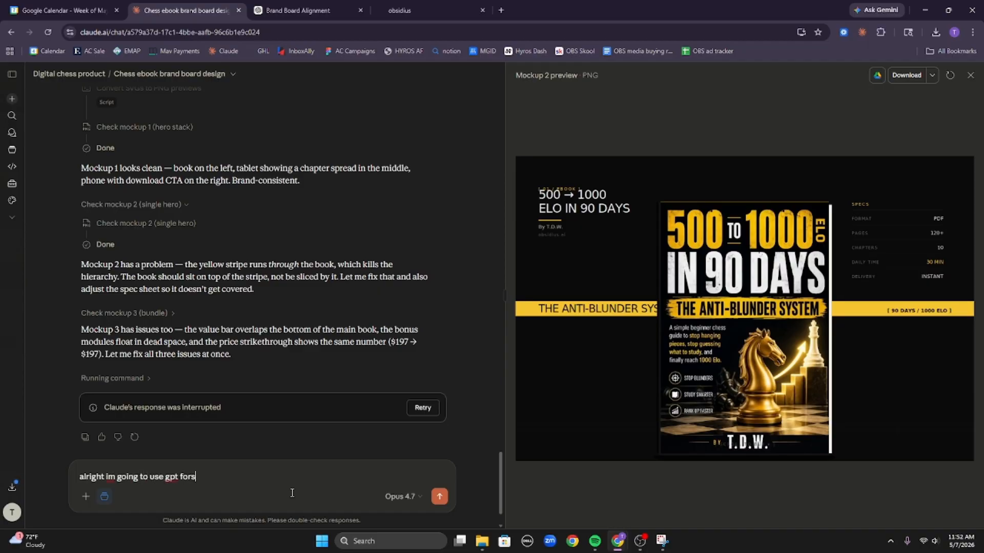
key(BackSpace)
text( the image creation, give me)
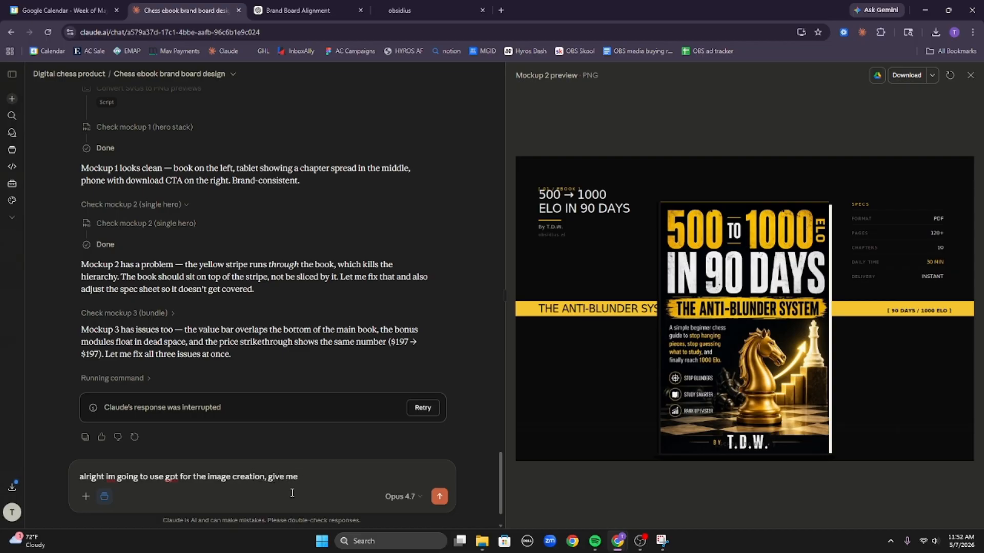
text( three prompts for gpt sto gi)
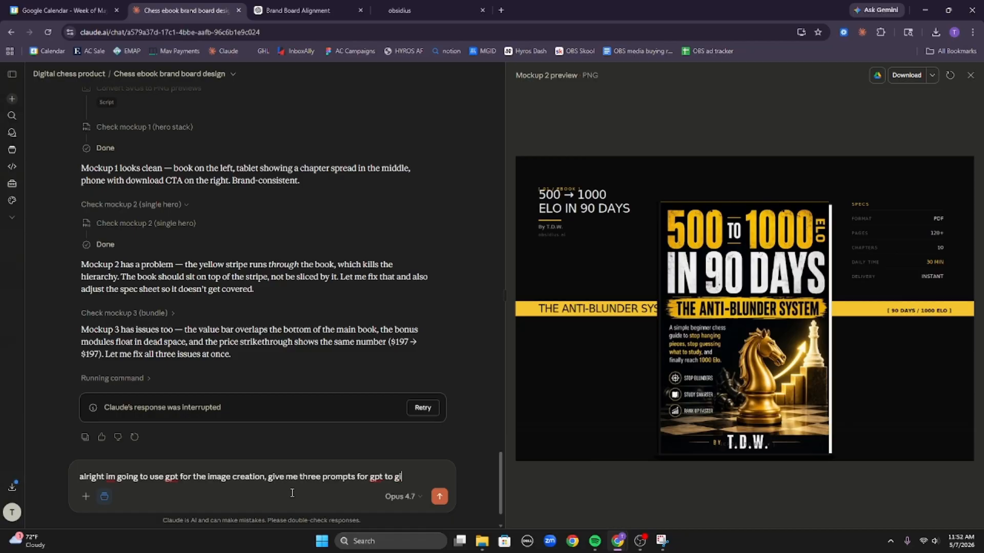
text(ve me a few optio)
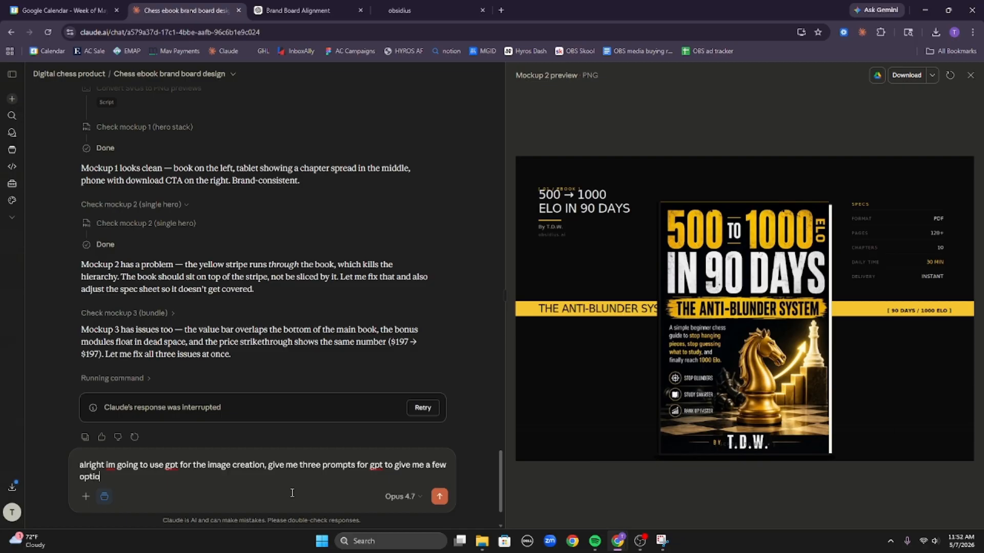
text(ns to work with)
key(Return)
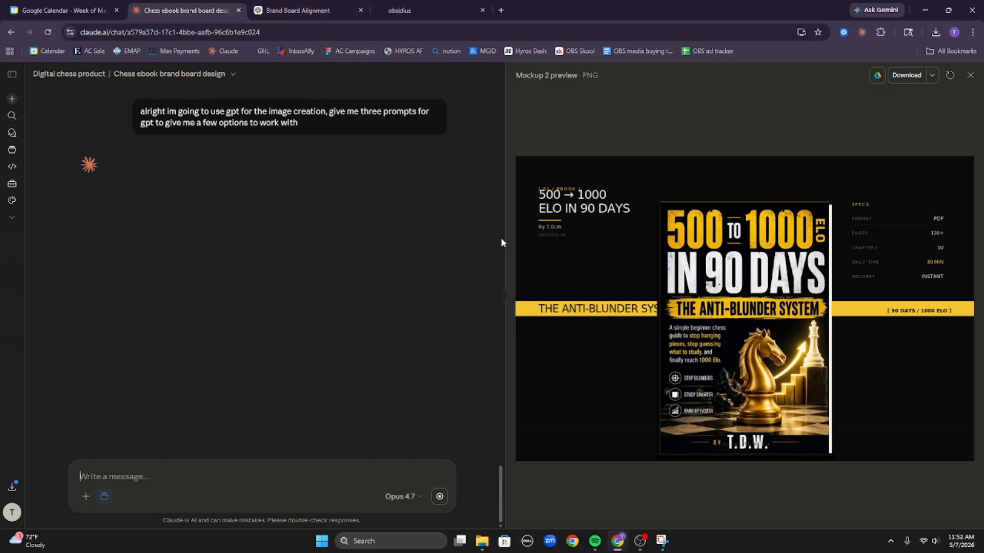
click(970, 75)
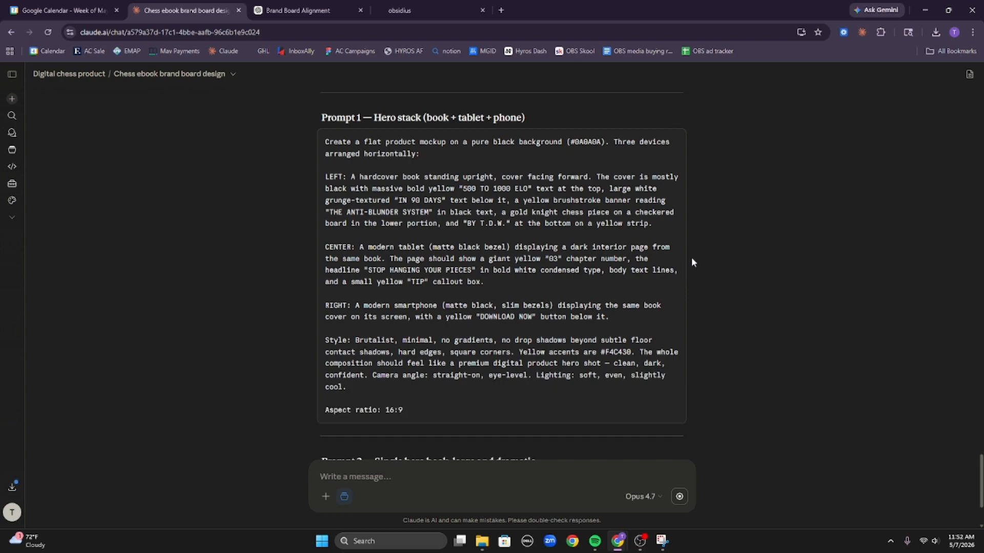
Send Claude's hero stack (book + tablet + phone) prompt in the brand board ChatGPT chat.
click(673, 142)
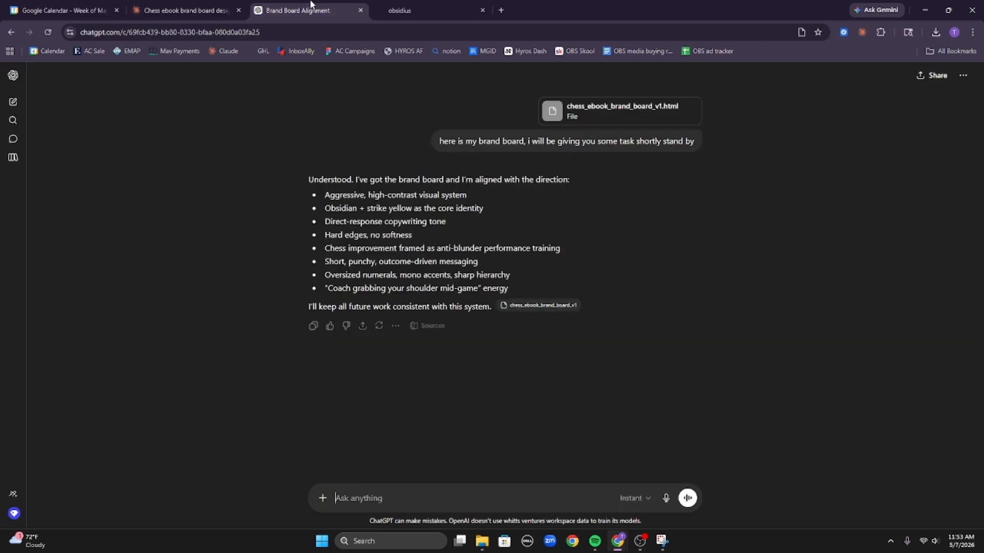
click(299, 8)
click(392, 495)
key(ctrl+v)
key(Return)
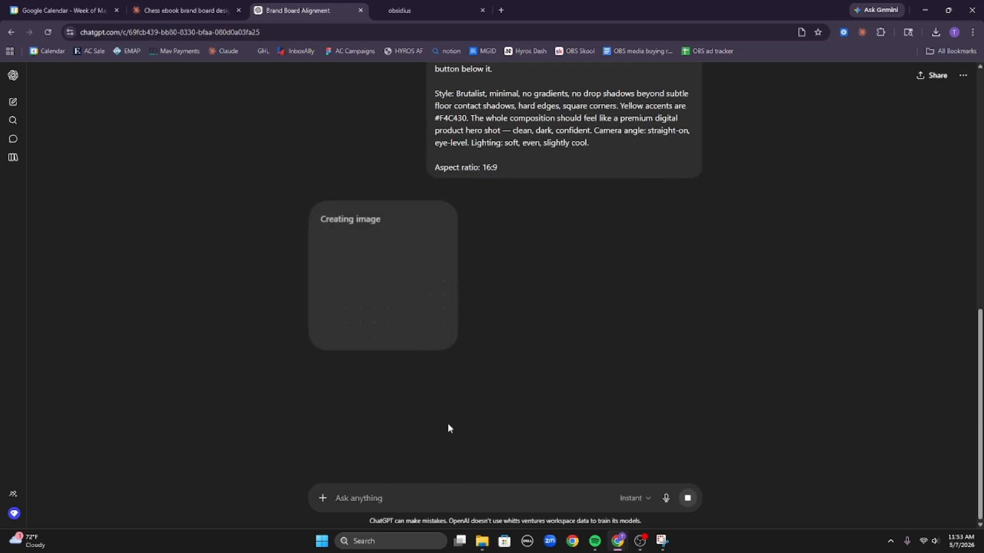
Send the single hero book prompt in a fresh ChatGPT chat in a duplicated tab.
right_click(321, 15)
click(395, 105)
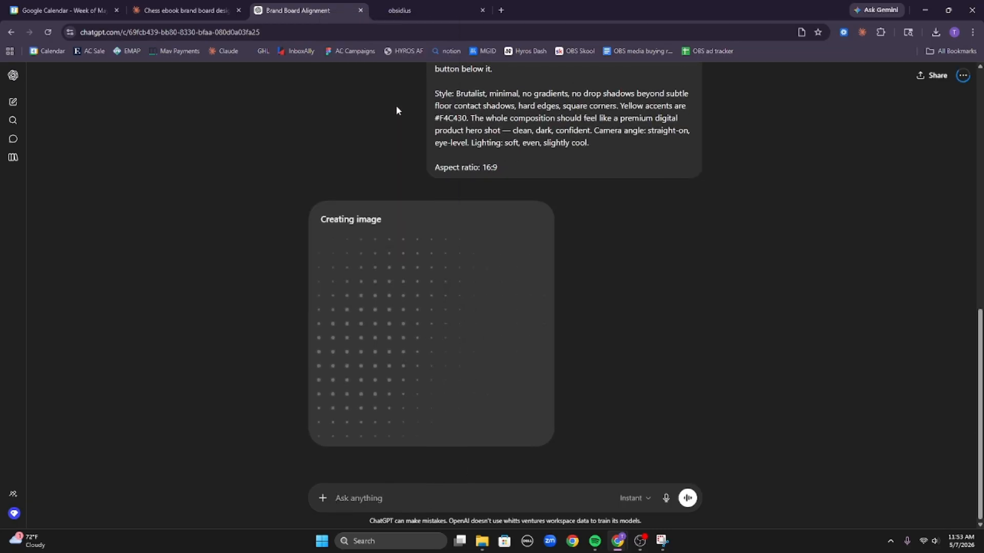
click(170, 6)
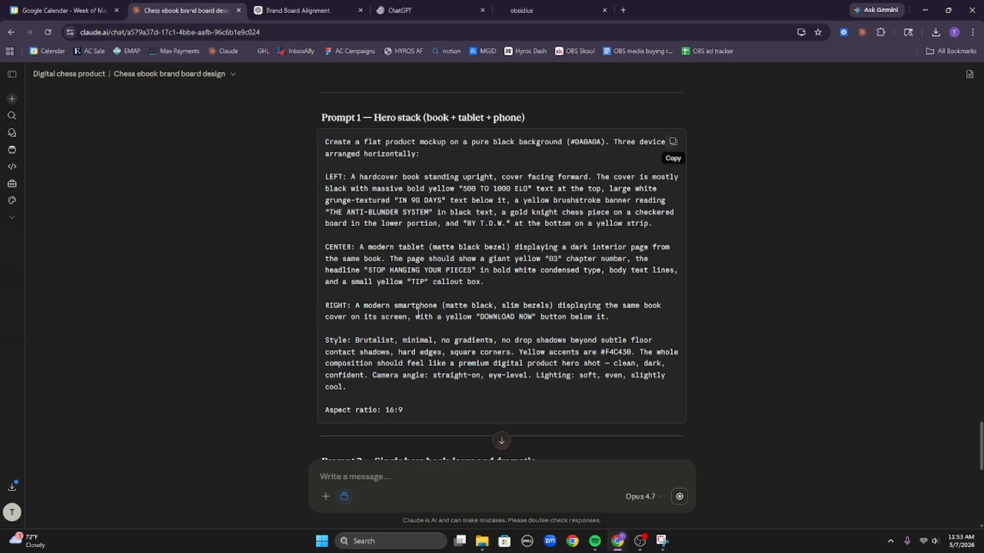
scroll(418, 311, down, 6)
click(672, 179)
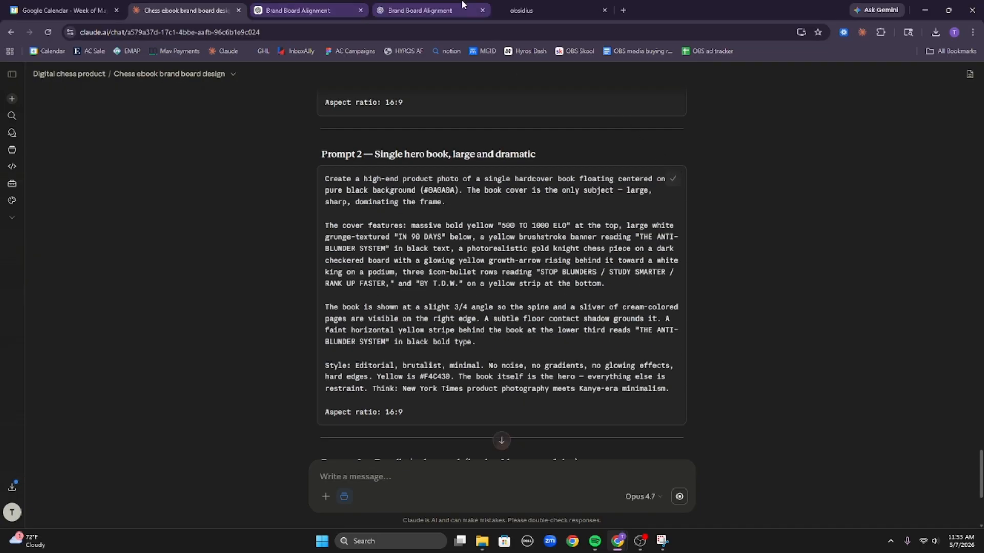
click(463, 6)
click(13, 102)
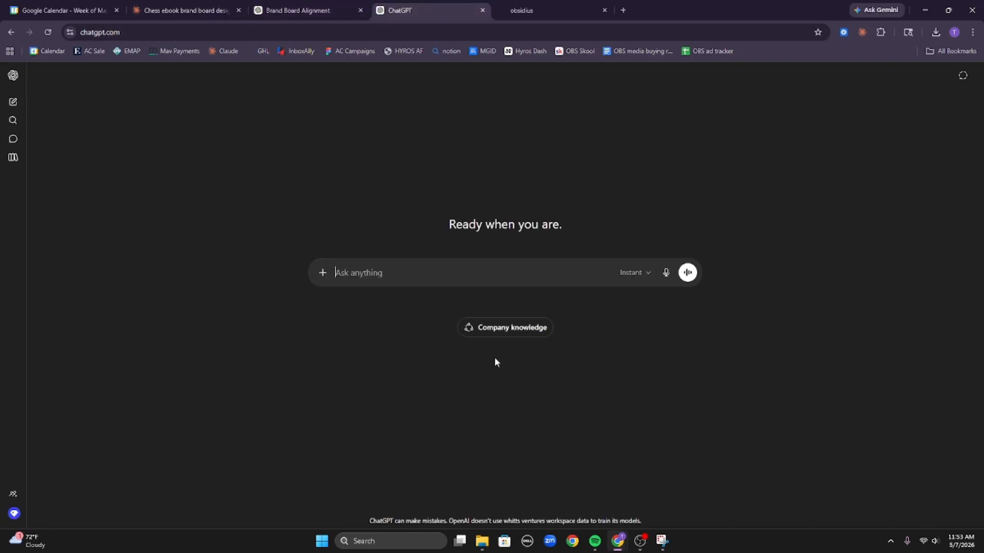
key(ctrl+v)
key(Return)
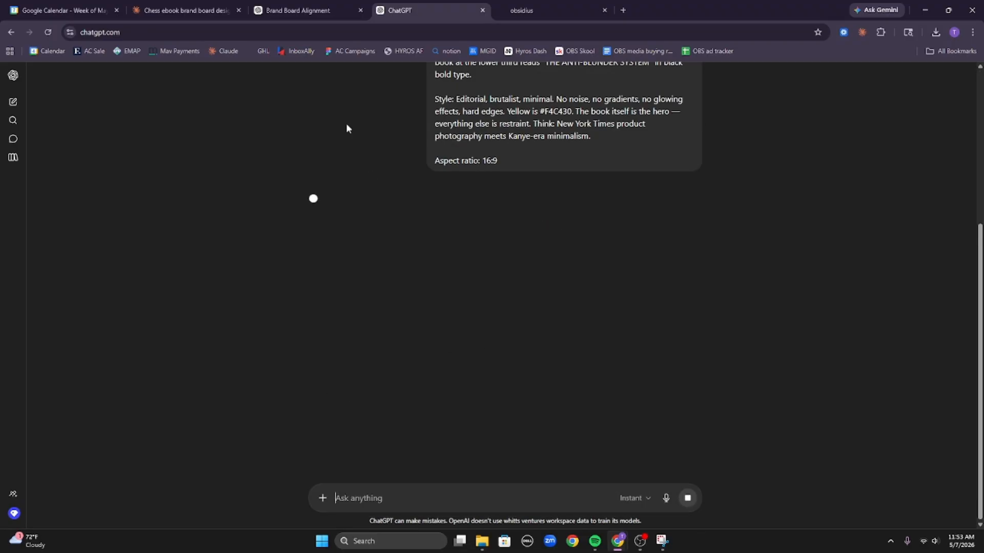
Send the third, bundle prompt in another new ChatGPT chat in a duplicated tab.
right_click(432, 20)
click(514, 113)
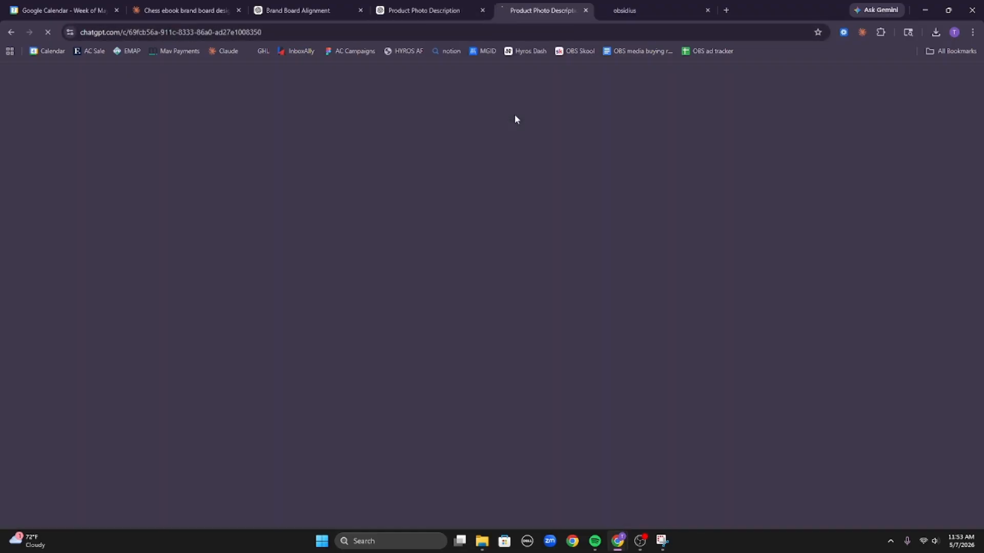
click(192, 8)
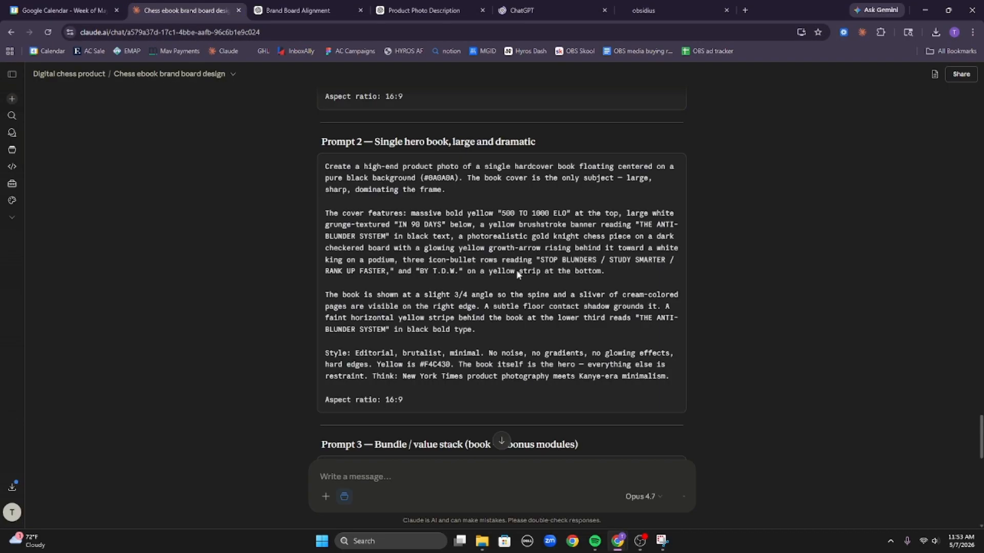
scroll(564, 282, down, 5)
scroll(624, 295, down, 4)
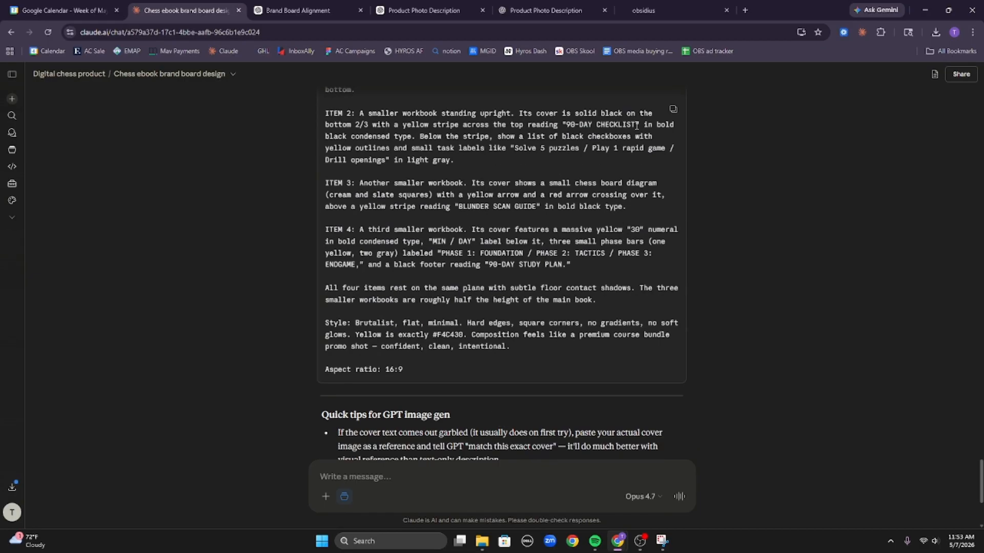
click(673, 109)
click(551, 8)
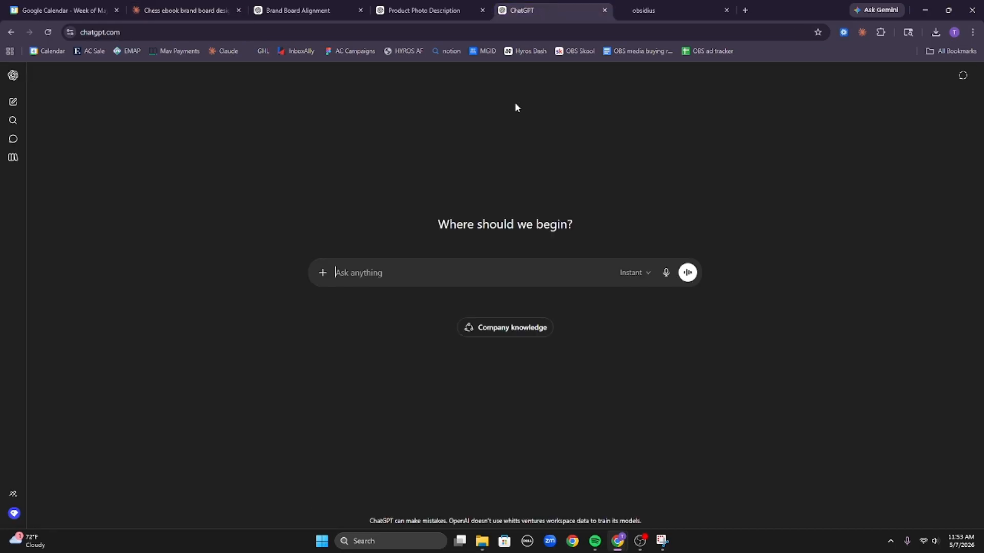
key(ctrl+v)
key(Return)
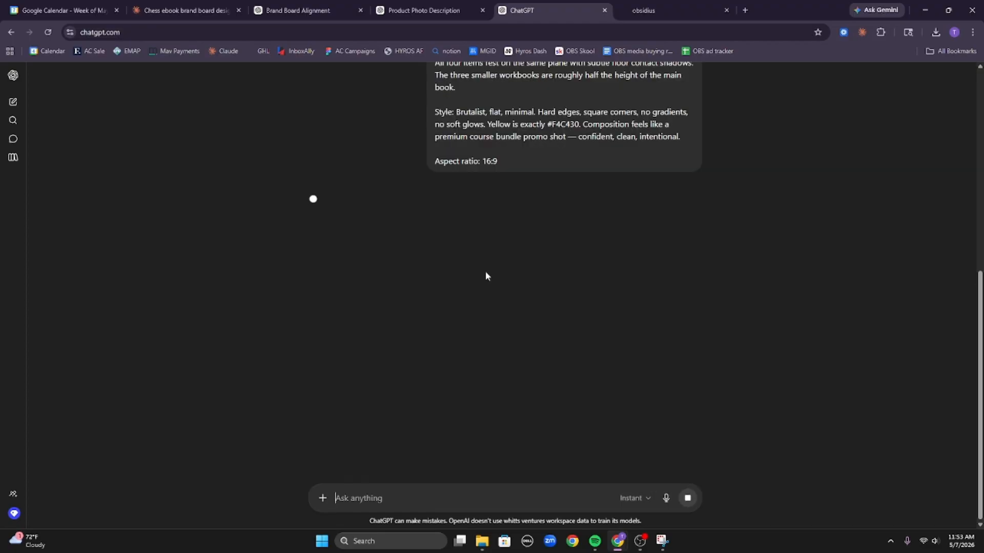
click(354, 7)
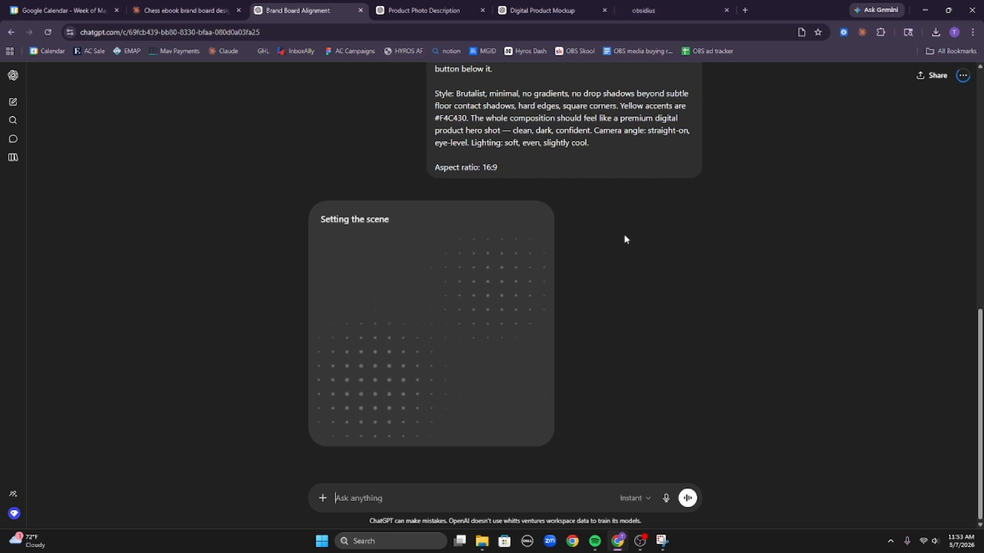
View the finished book, tablet and phone hero mockup full size in the brand board chat.
click(184, 10)
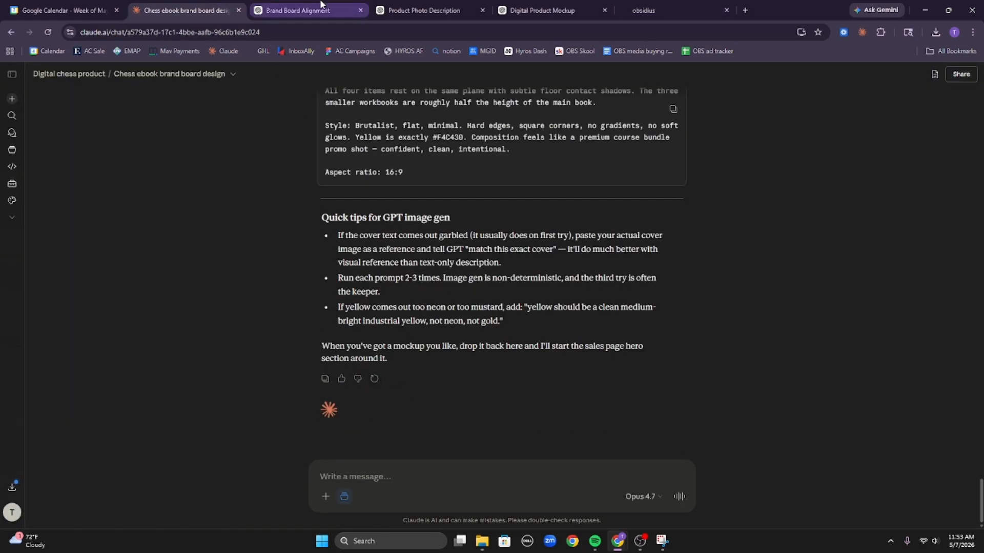
click(322, 7)
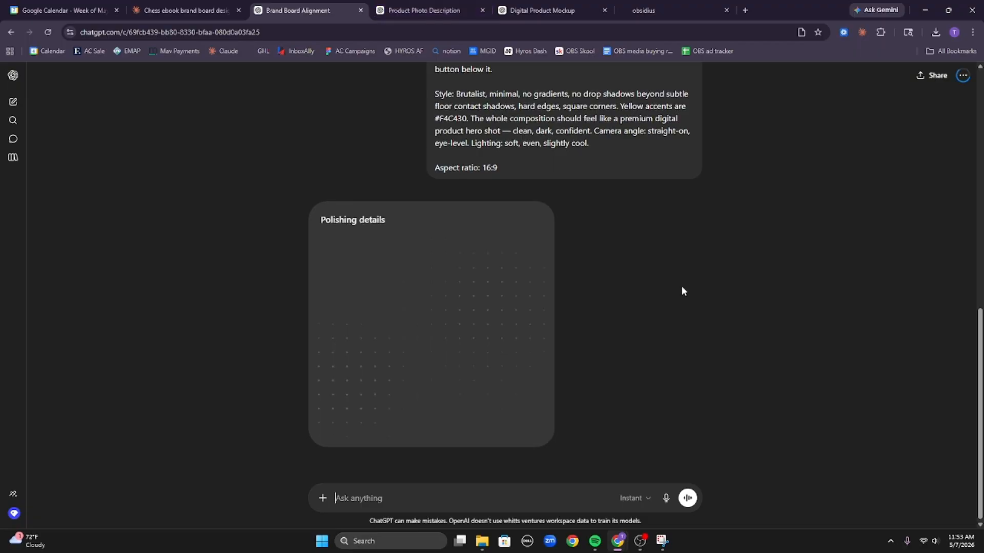
scroll(681, 286, up, 5)
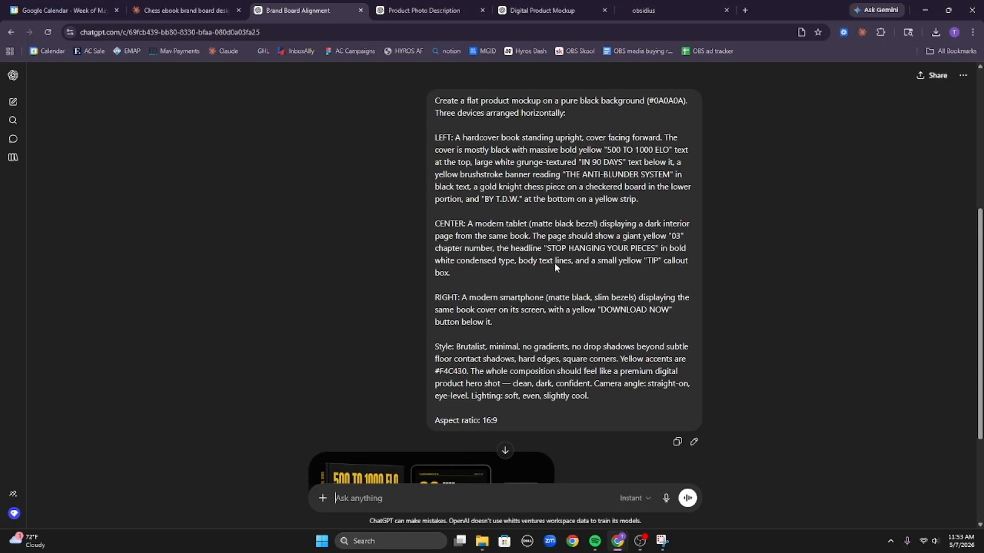
scroll(552, 267, down, 3)
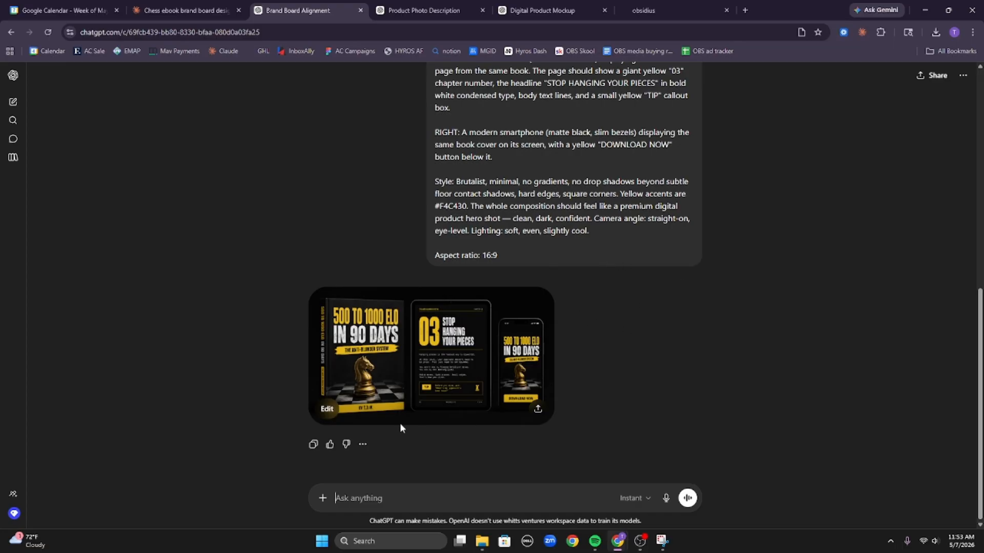
click(418, 372)
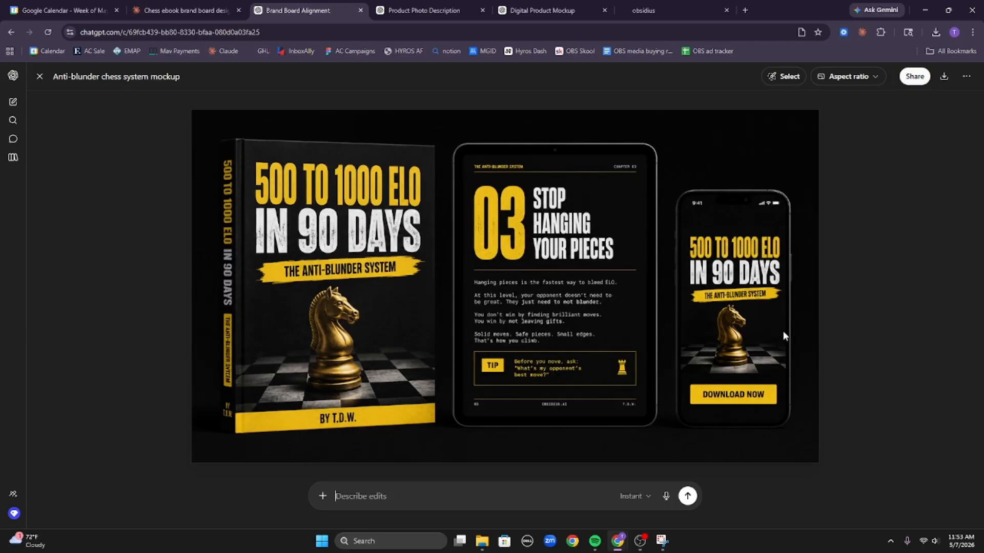
View the single hero book image full size, check the bundle, and return to the brand board chat.
click(418, 11)
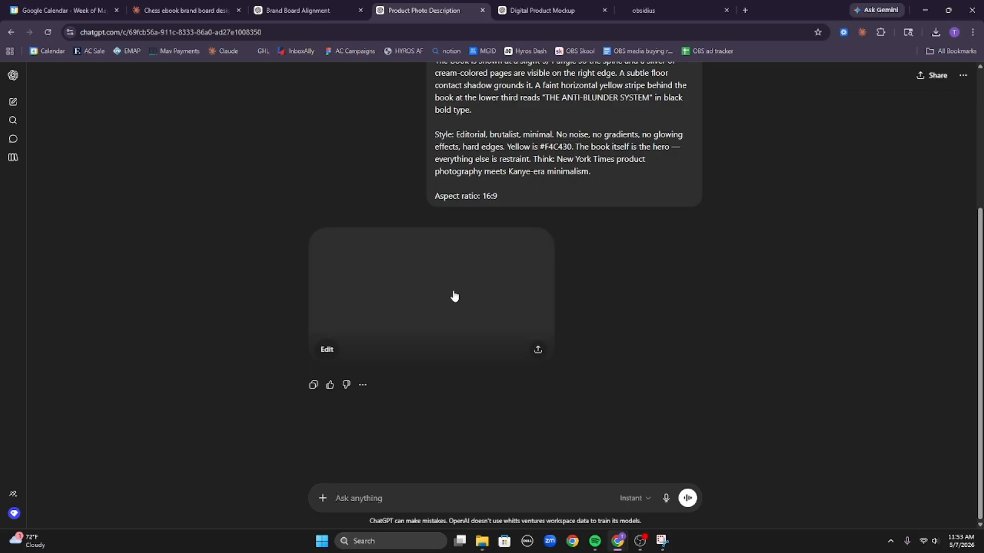
click(453, 295)
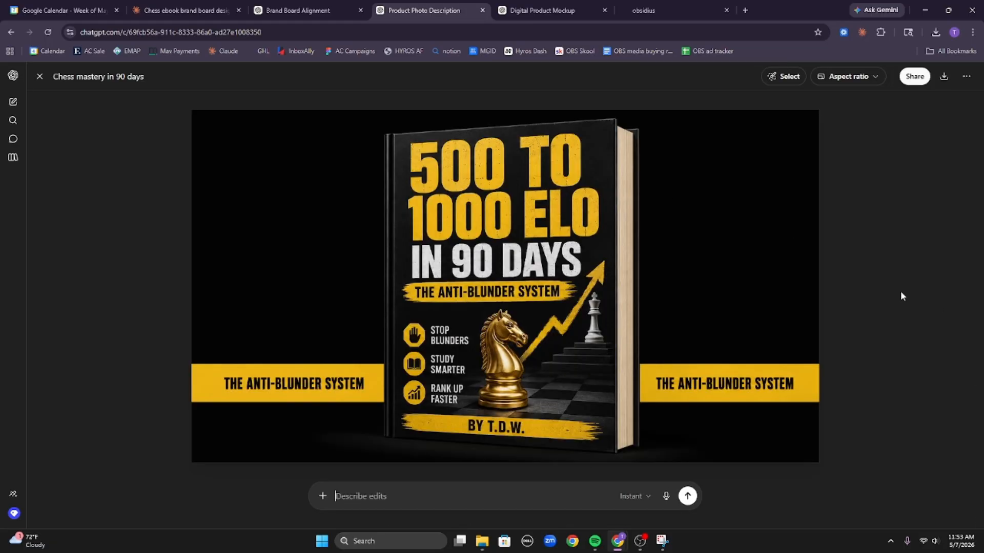
click(525, 15)
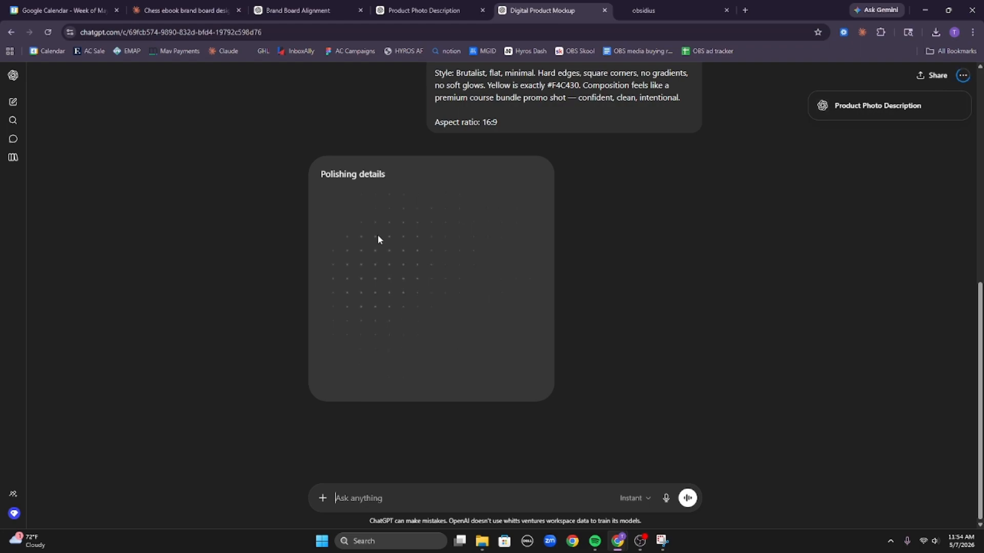
click(299, 9)
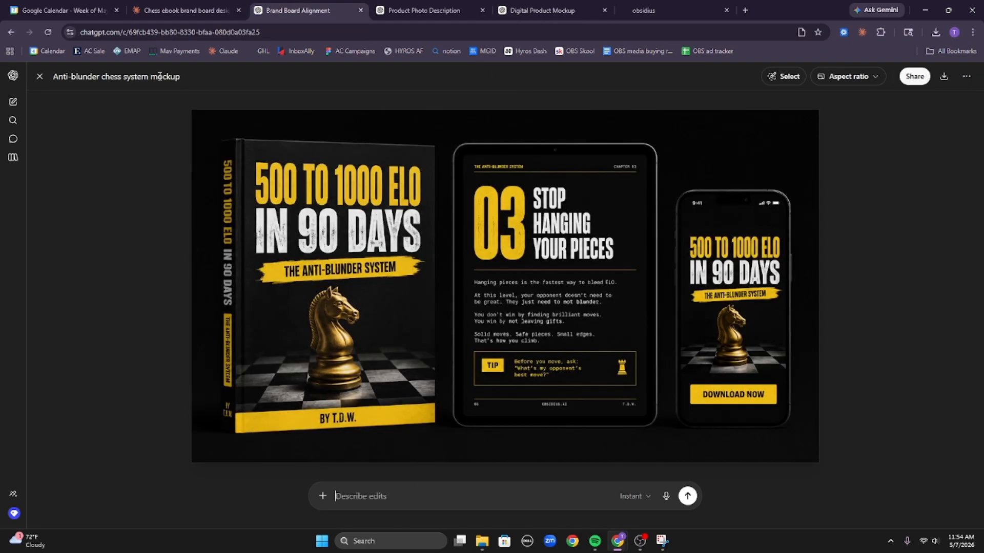
click(40, 77)
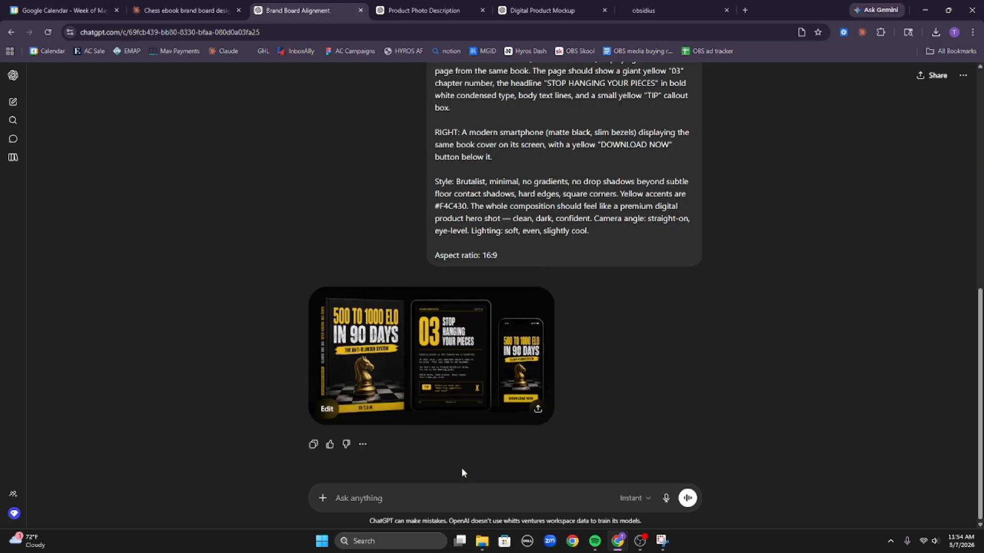
click(496, 507)
Ask ChatGPT for a background desktop, laptop, tablet and phone with golden glows plus more chess pieces.
text(i would like a desktop in the bg)
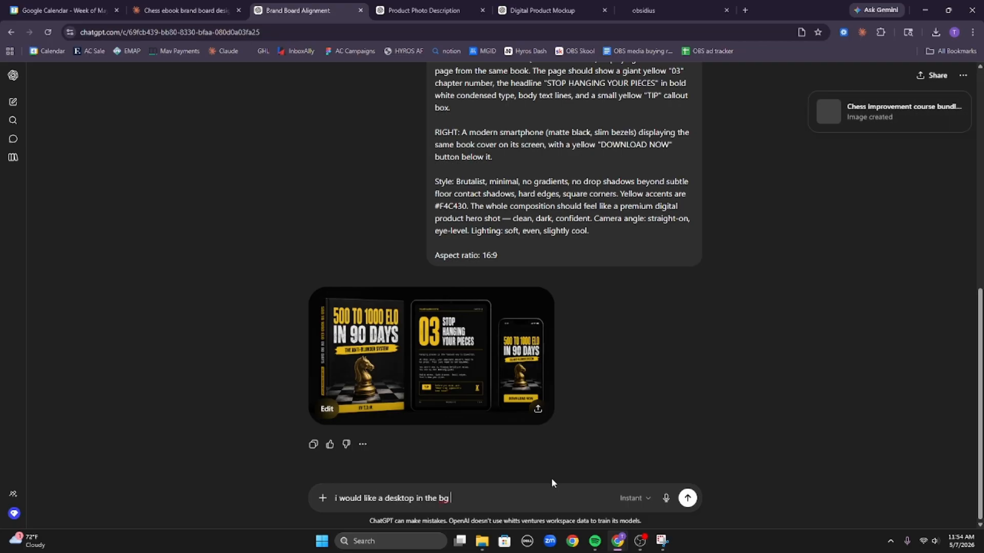
text(, a la)
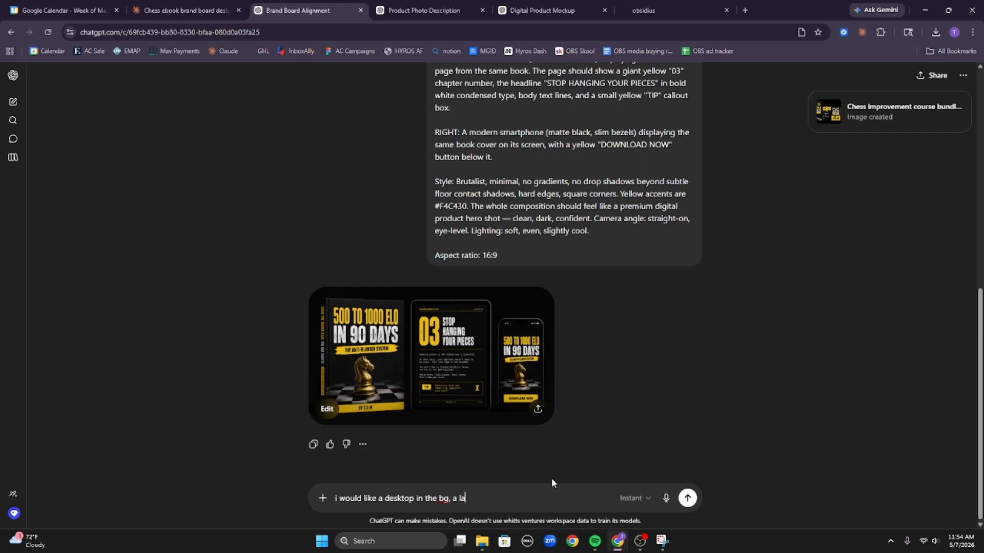
text(tpo)
key(BackSpace)
key(BackSpace)
text(top)
key(BackSpace)
text(, a tablet and a s)
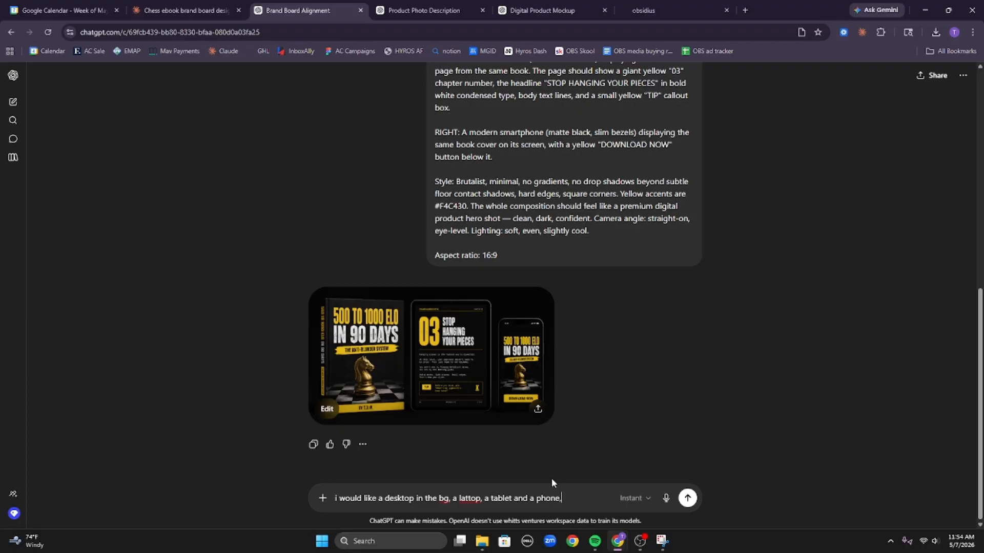
text(a golden flow)
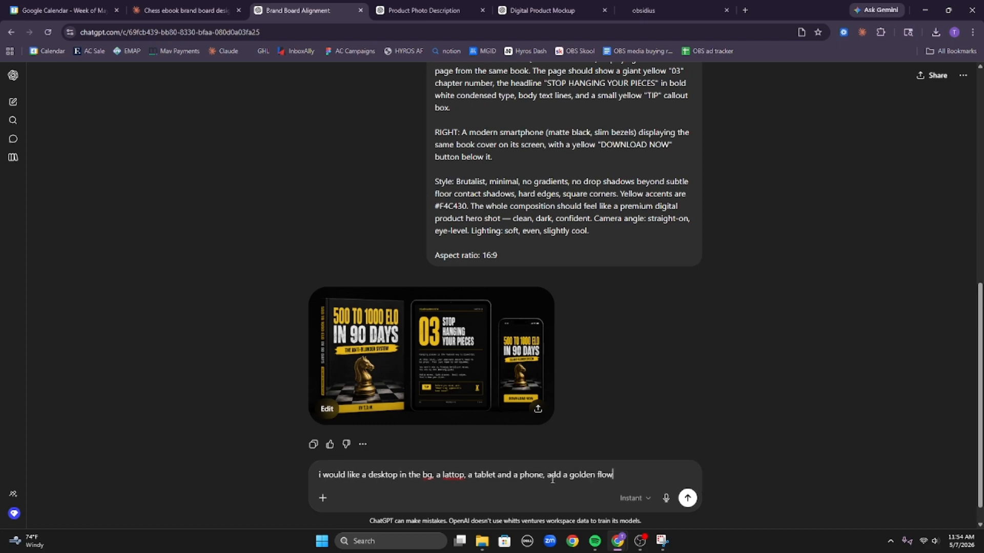
key(BackSpace)
key(BackSpace)
key(BackSpace)
key(BackSpace)
text(glow around each, and add i)
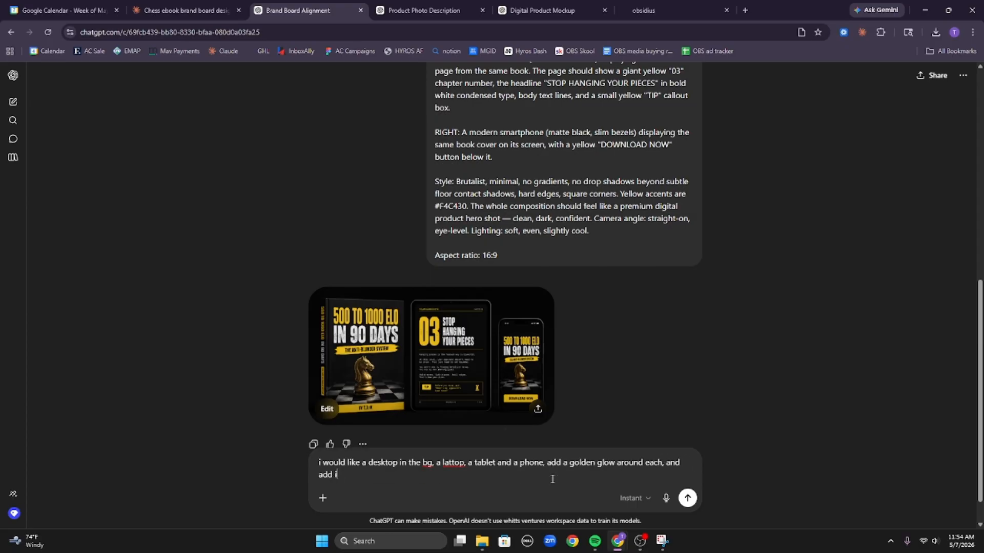
text(n some more che)
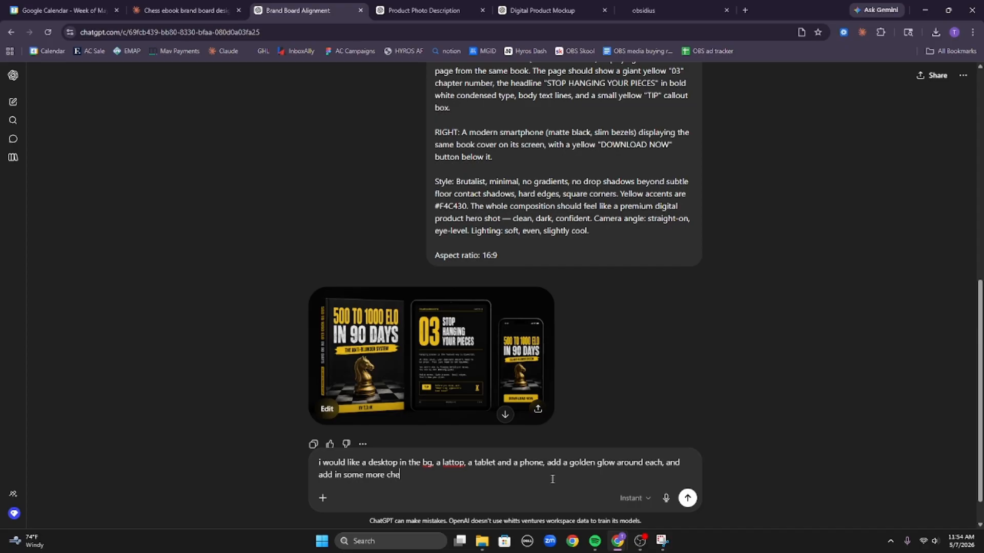
text(ss peices)
key(Return)
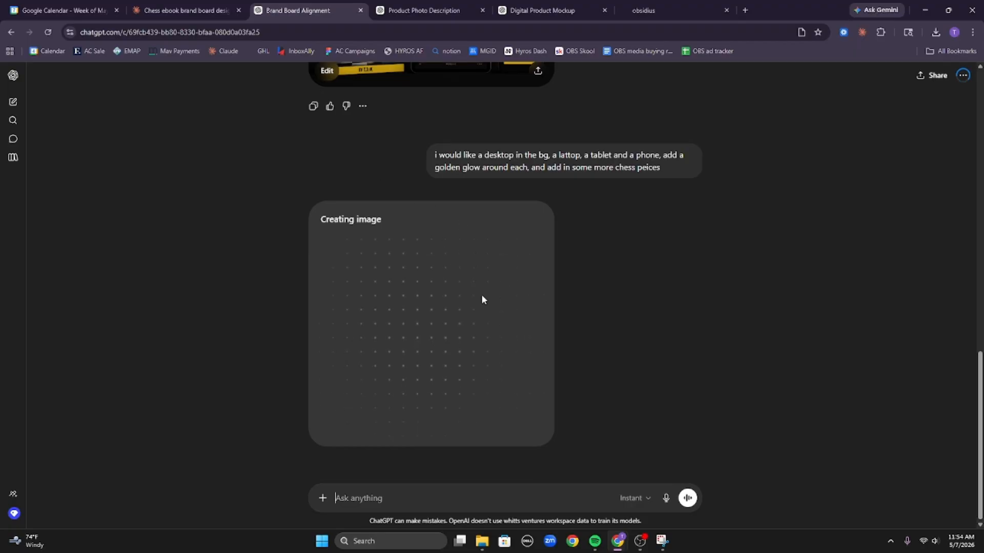
scroll(490, 267, up, 10)
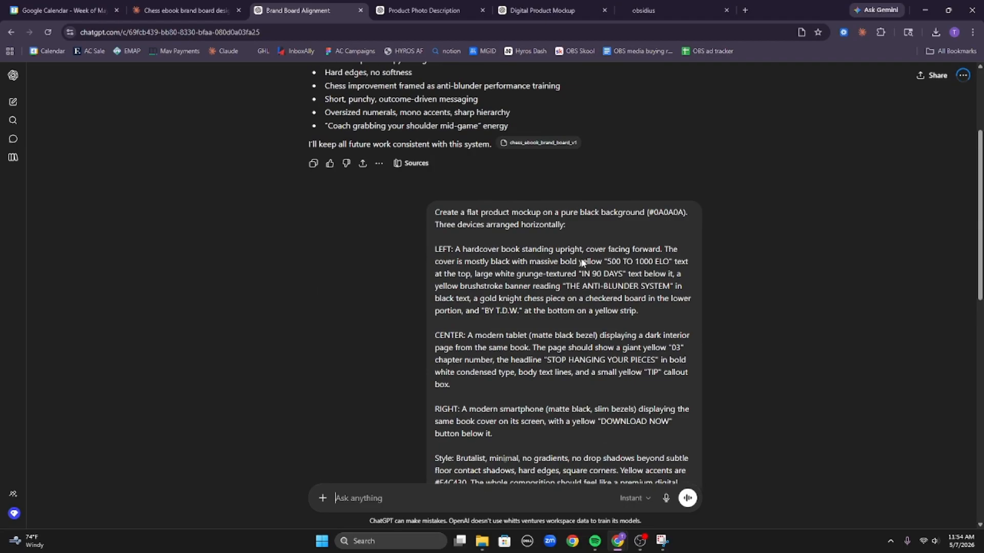
scroll(674, 396, down, 7)
scroll(675, 395, down, 3)
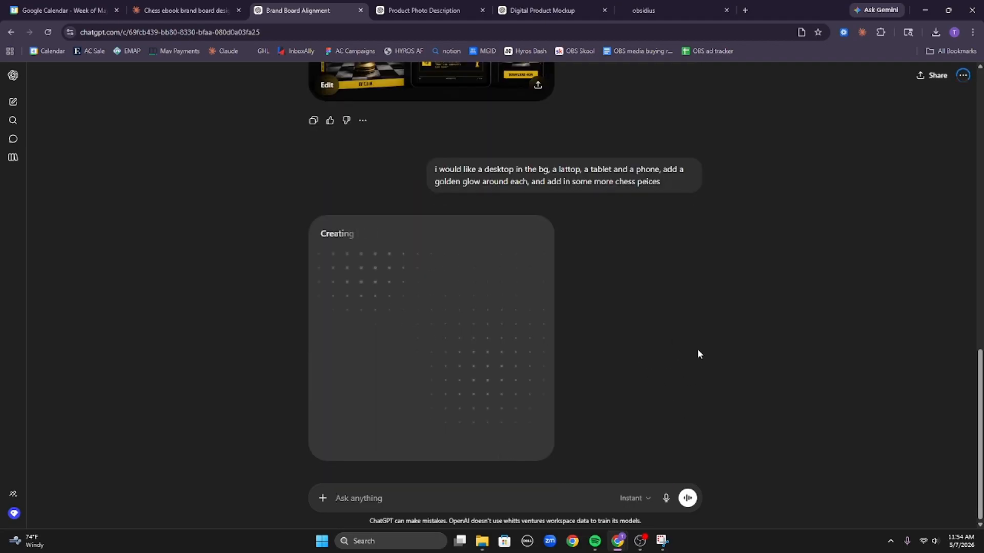
click(177, 6)
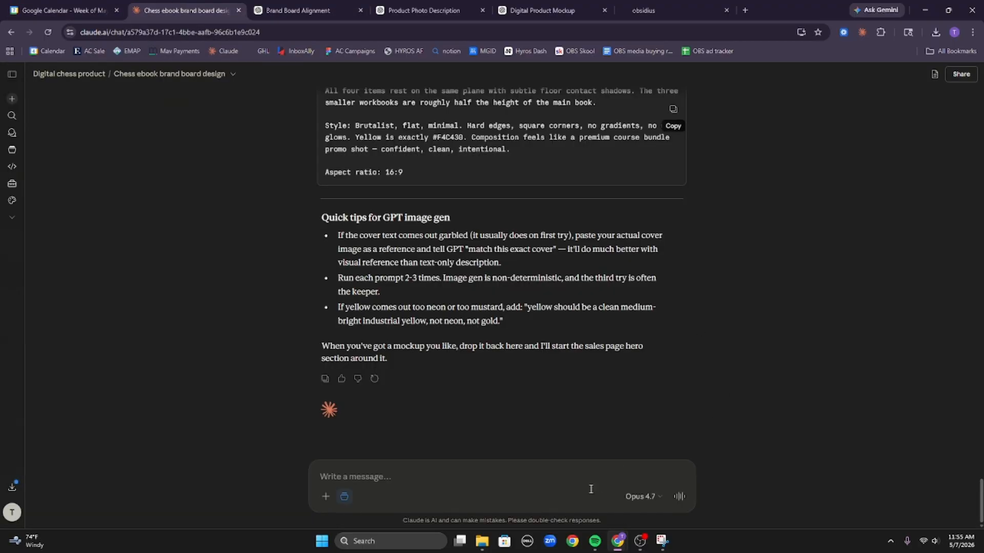
click(300, 11)
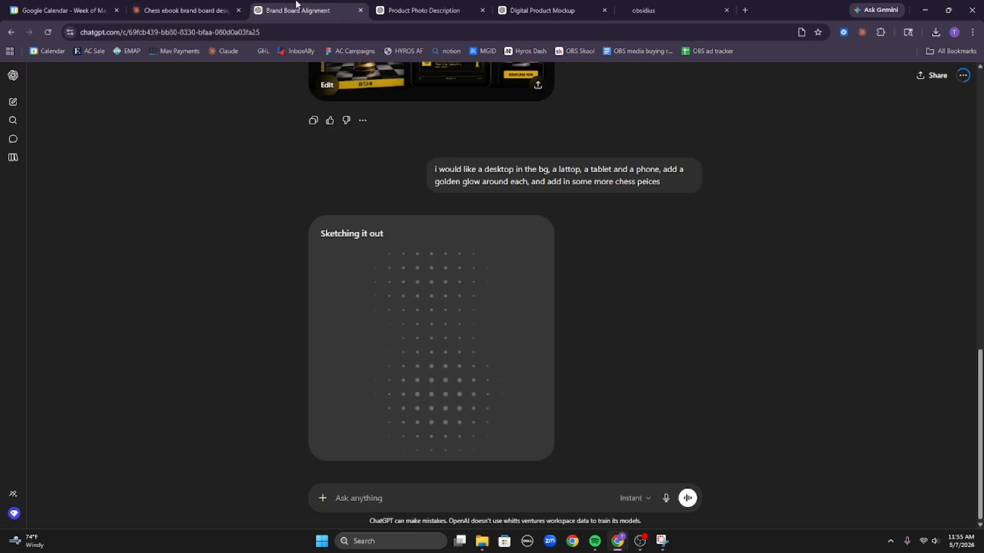
click(214, 4)
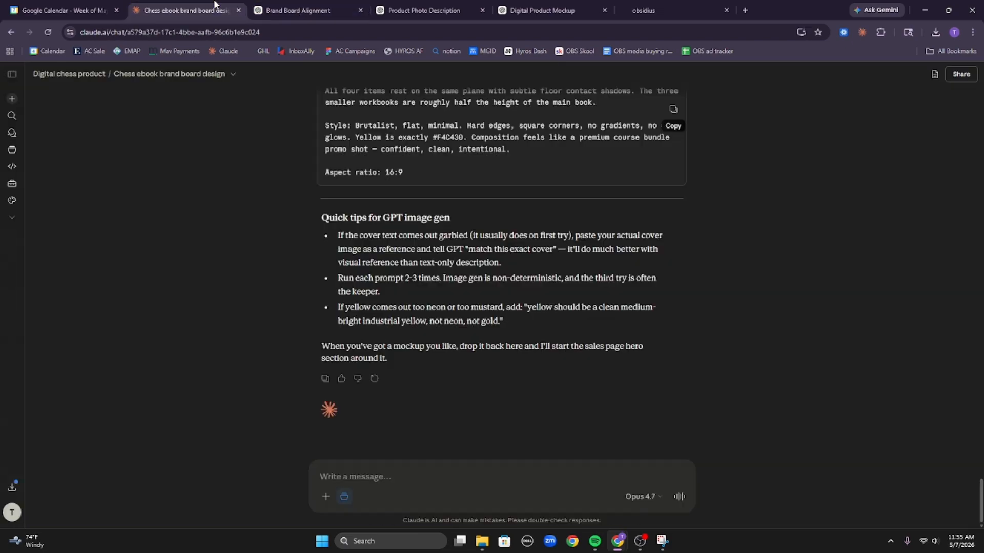
click(323, 11)
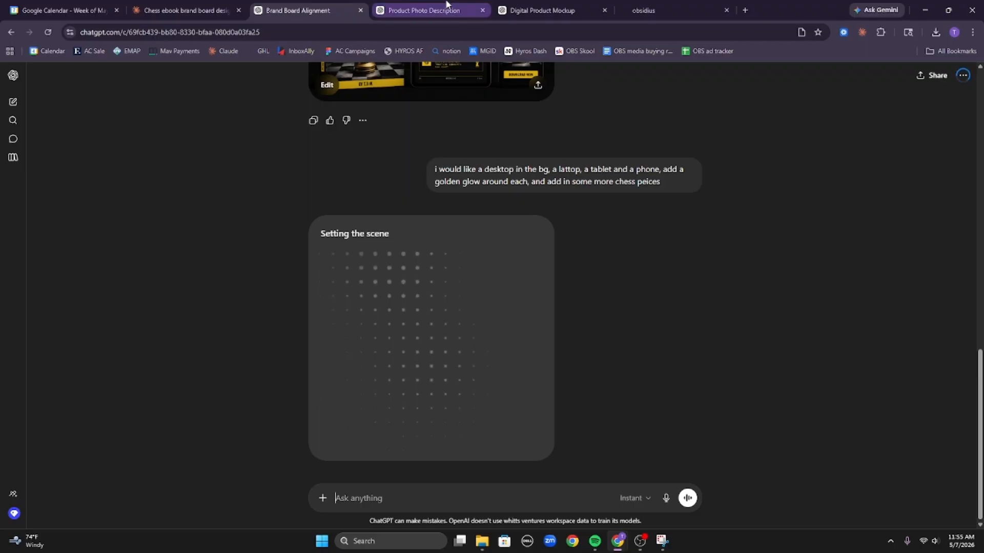
Copy the golden-glow multi-device request and send it in the Product Photo Description conversation.
triple_click(542, 177)
key(ctrl+c)
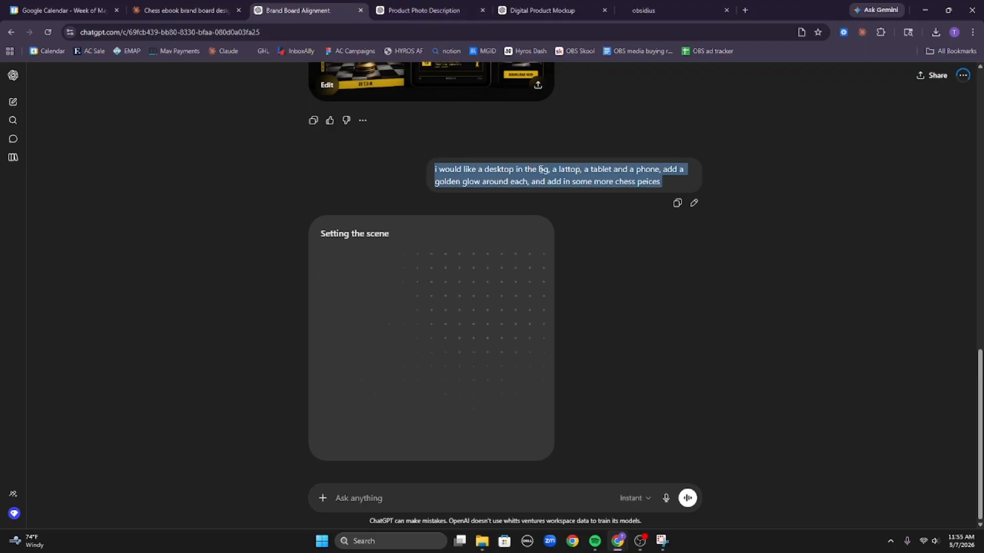
click(424, 10)
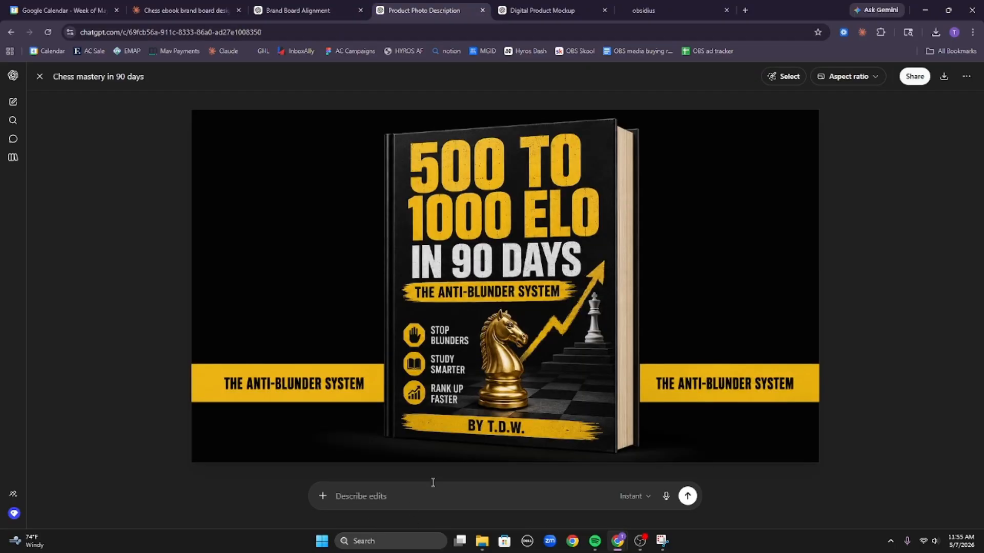
text(I would like a desktop in the bg, a laptop, a tablet and a phone, add a golden glow around each, and add in some more chess pieces)
key(Return)
After viewing the bundle image, send the same request in the Digital Product Mockup conversation.
click(543, 6)
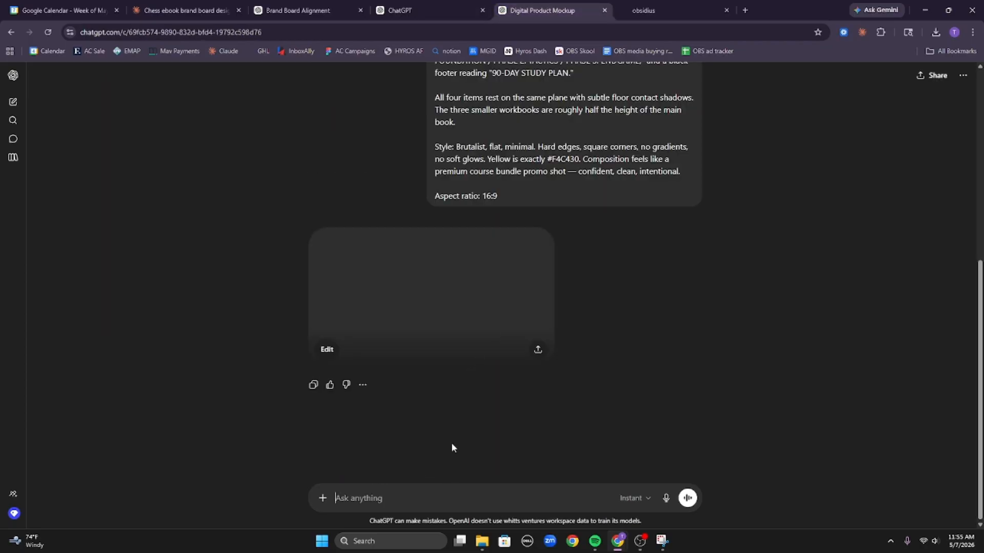
click(423, 296)
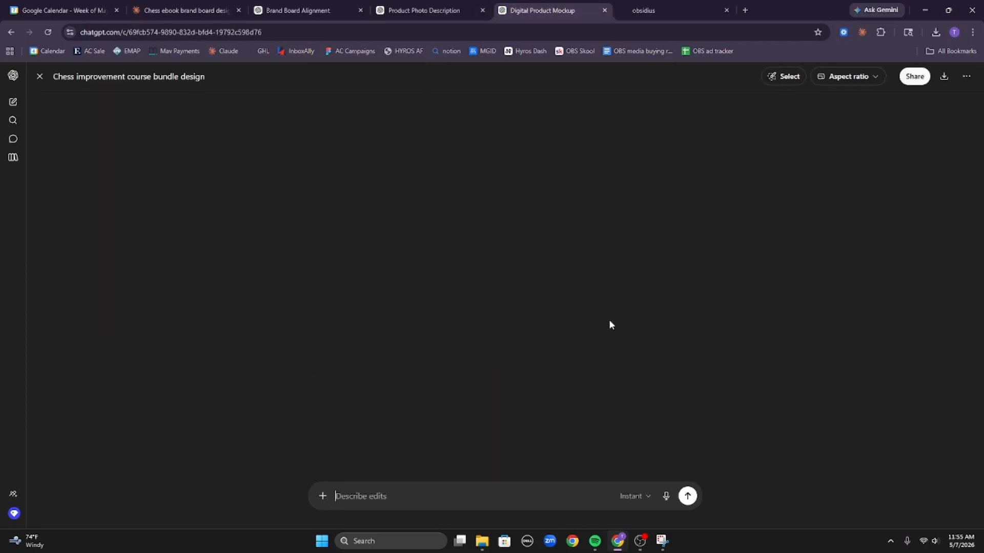
click(38, 75)
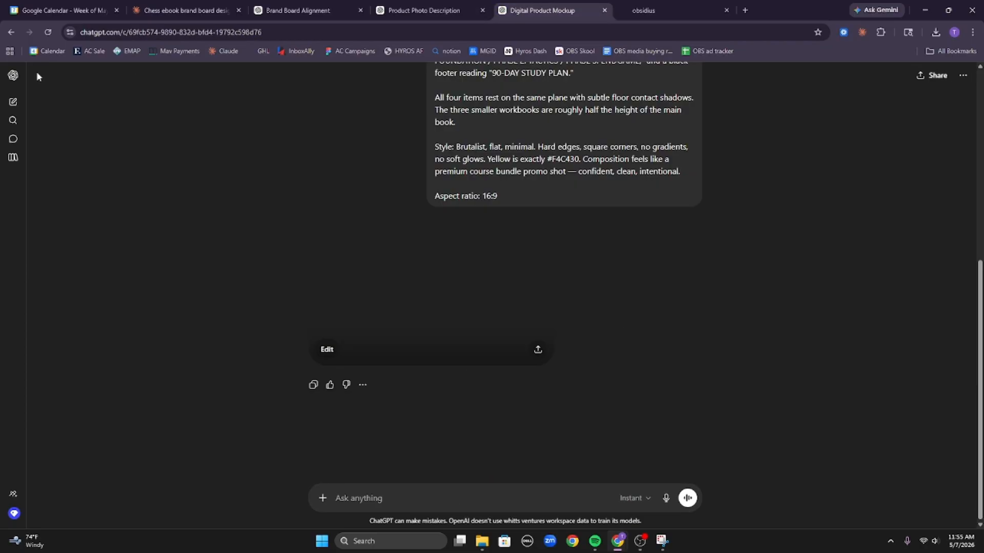
click(480, 294)
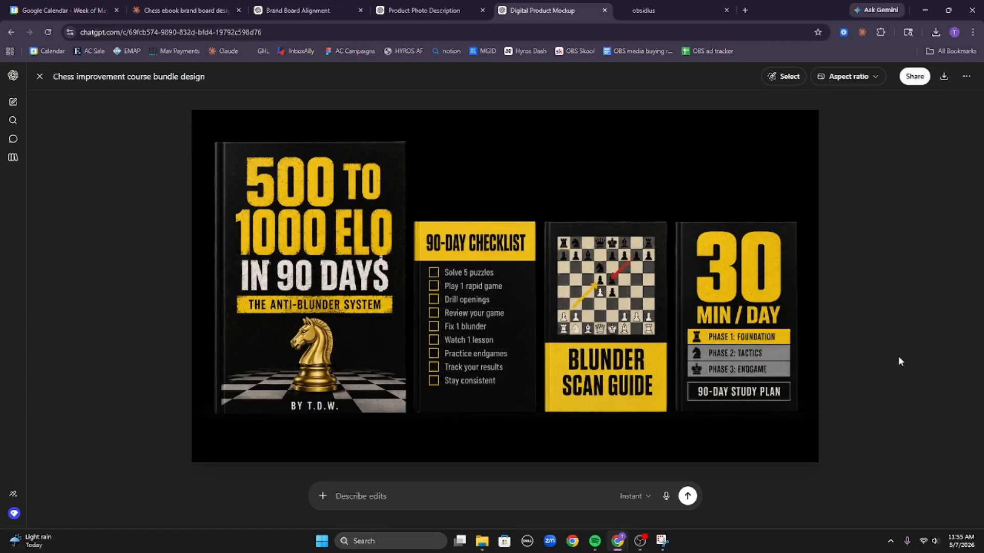
click(40, 76)
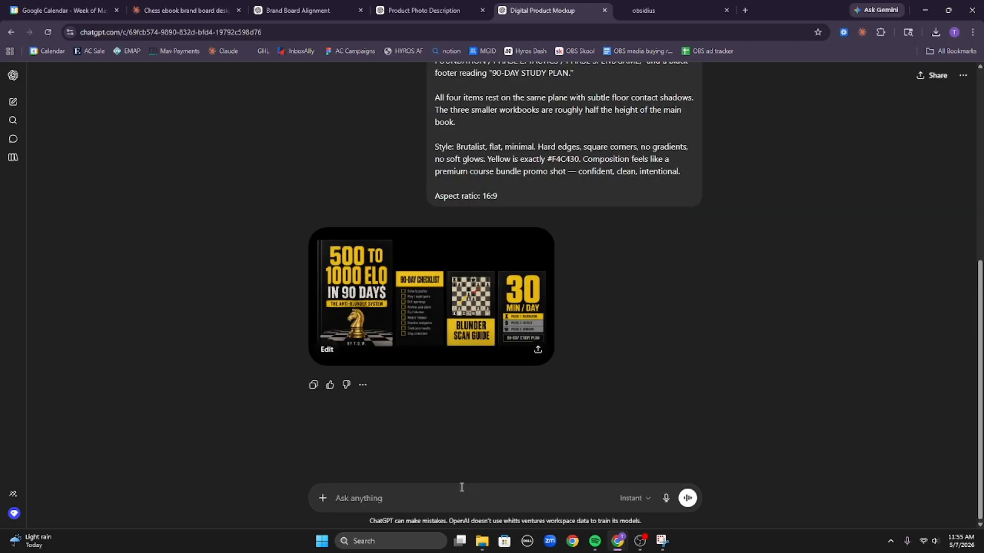
key(ctrl+v)
key(Return)
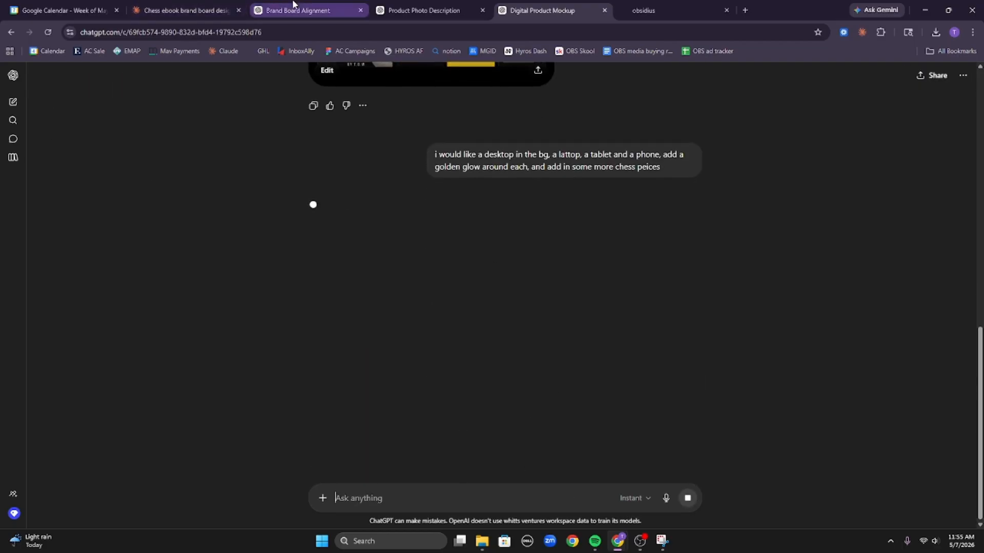
click(628, 355)
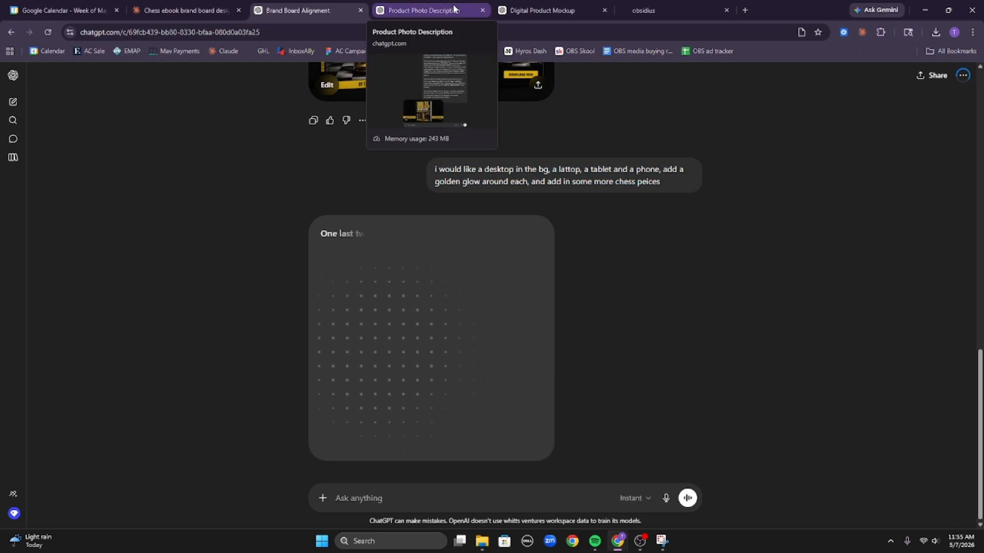
click(453, 9)
click(559, 7)
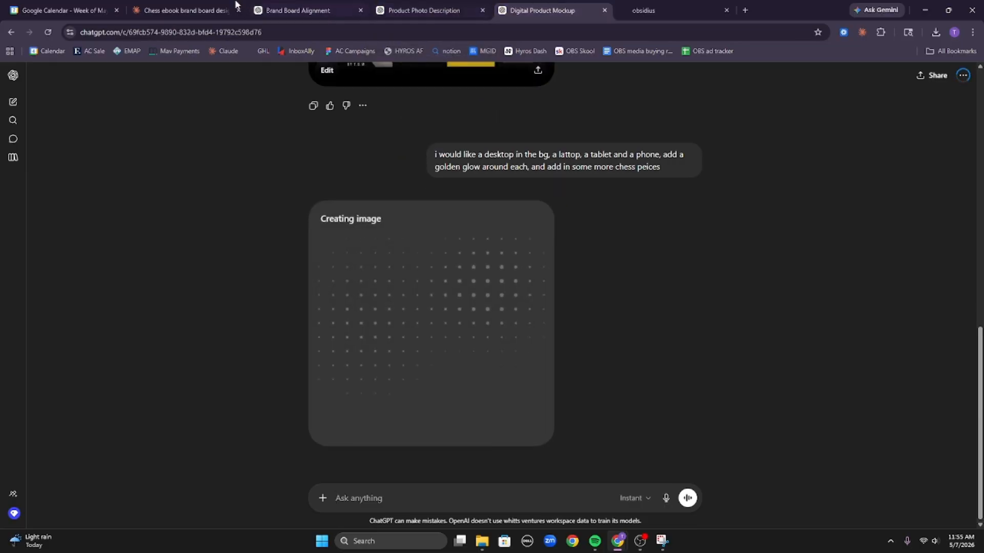
click(307, 10)
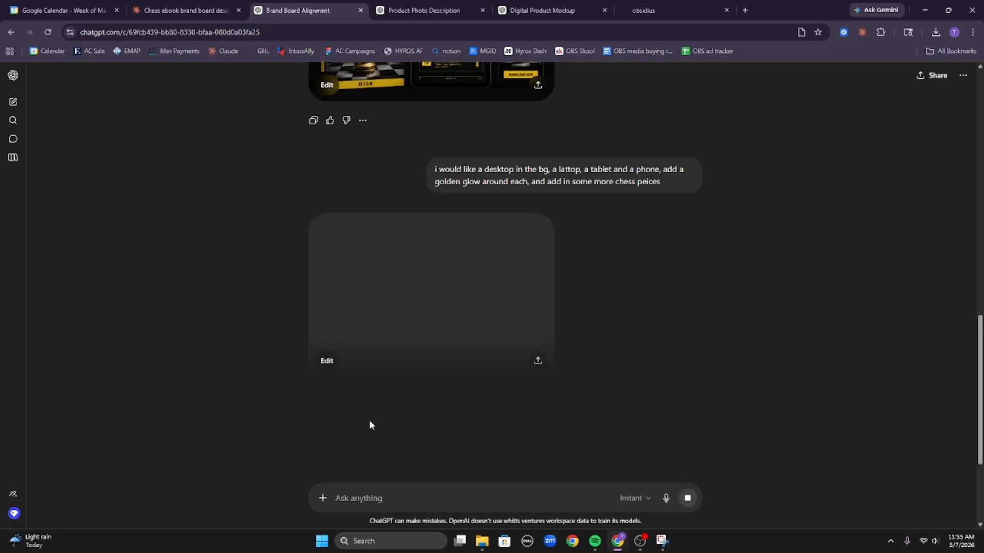
Open the Brand Board golden-glow mockup, then the Product Photo Description device mockup, at full size.
click(450, 317)
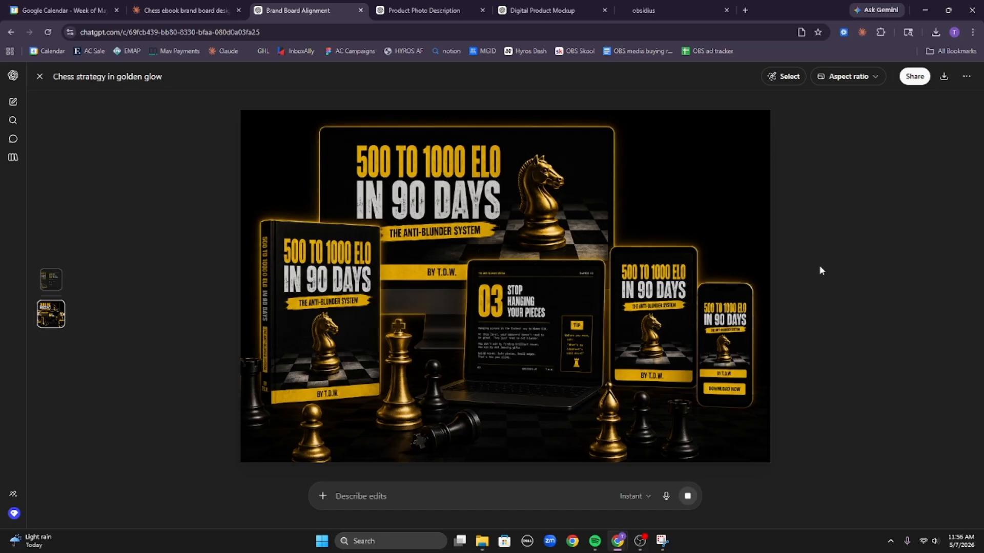
click(424, 10)
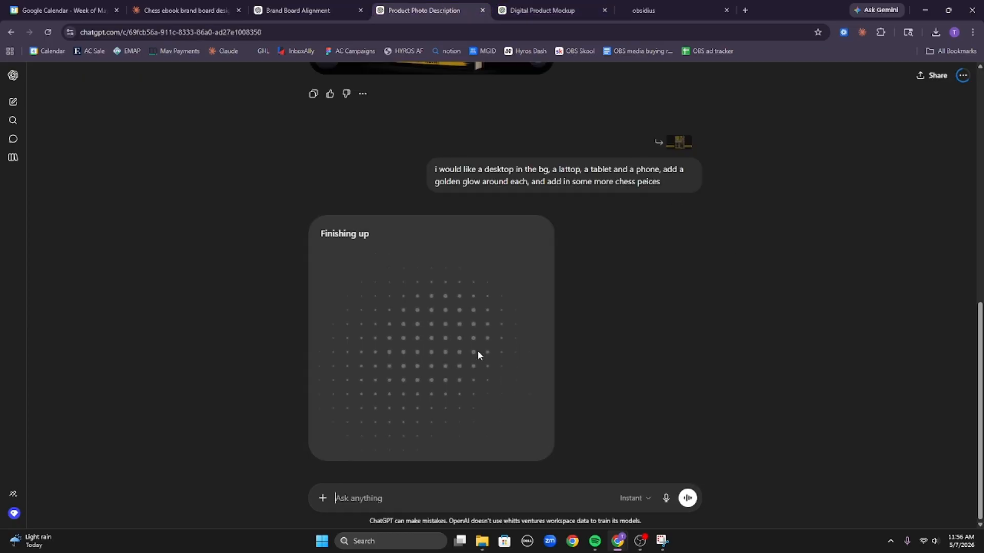
click(552, 12)
click(397, 13)
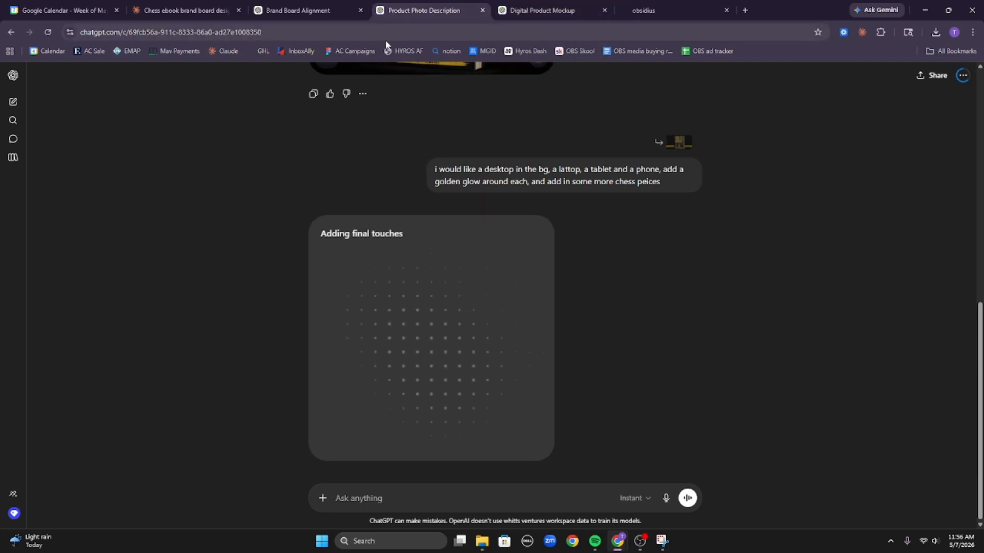
click(326, 9)
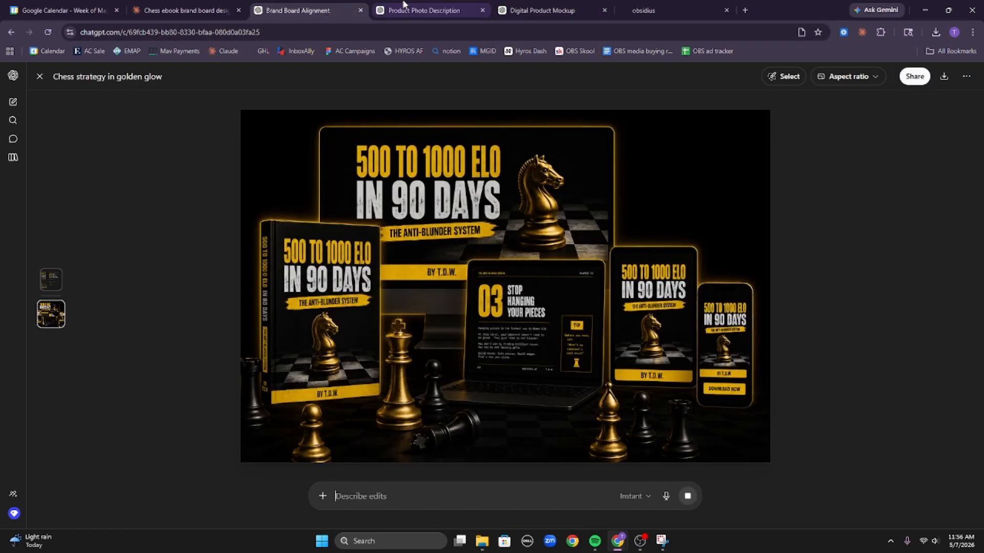
click(404, 6)
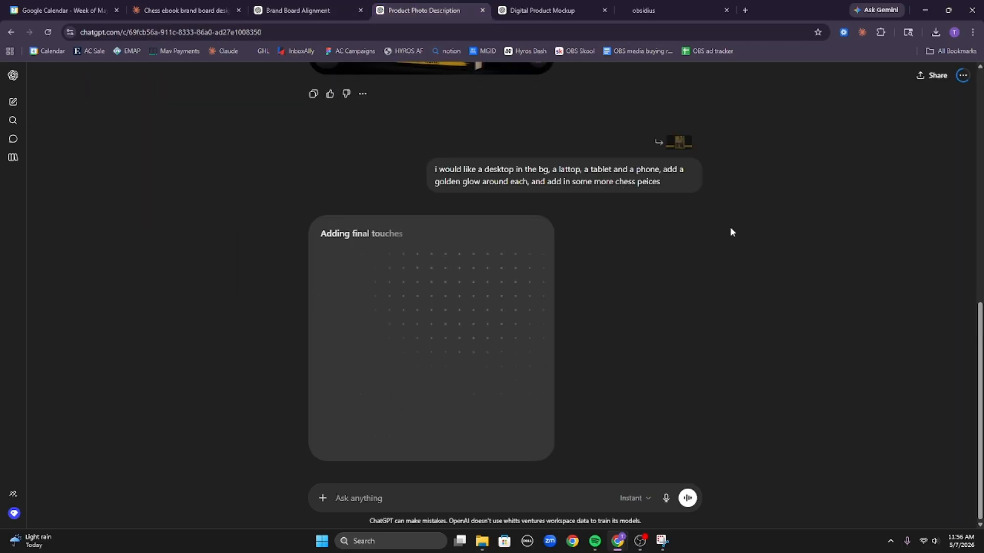
click(531, 365)
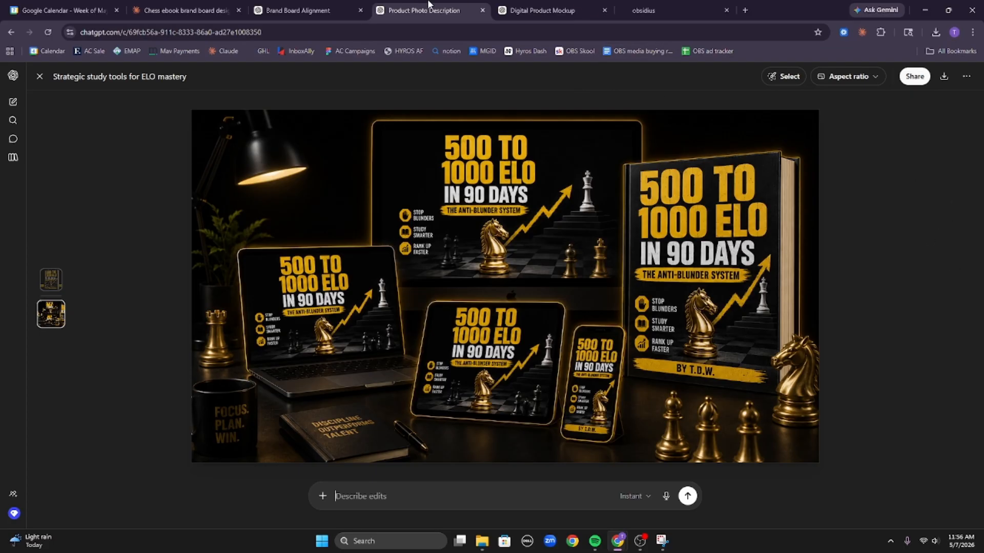
Compare the golden-glow mockups across the Digital Product Mockup, Product Photo Description and Brand Board Alignment chats.
click(521, 7)
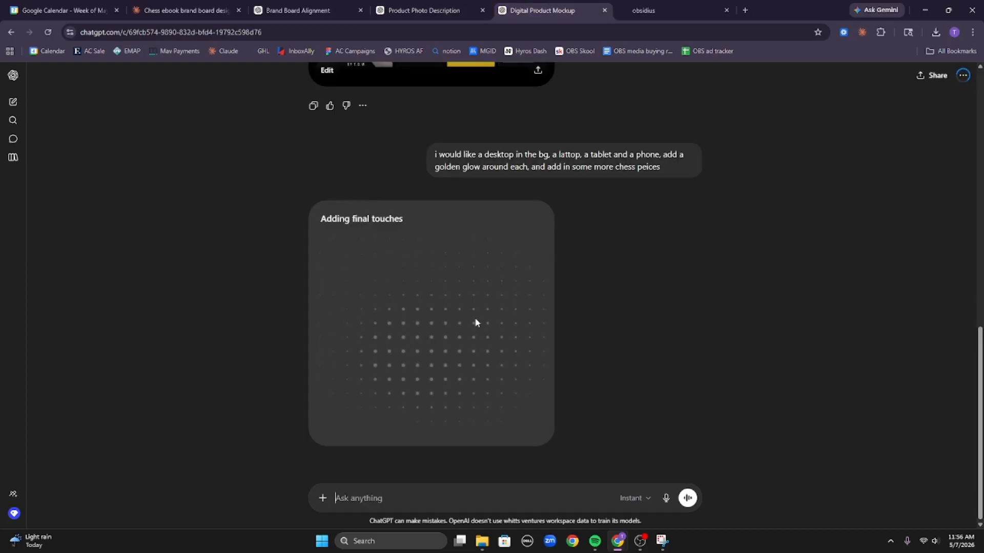
click(425, 6)
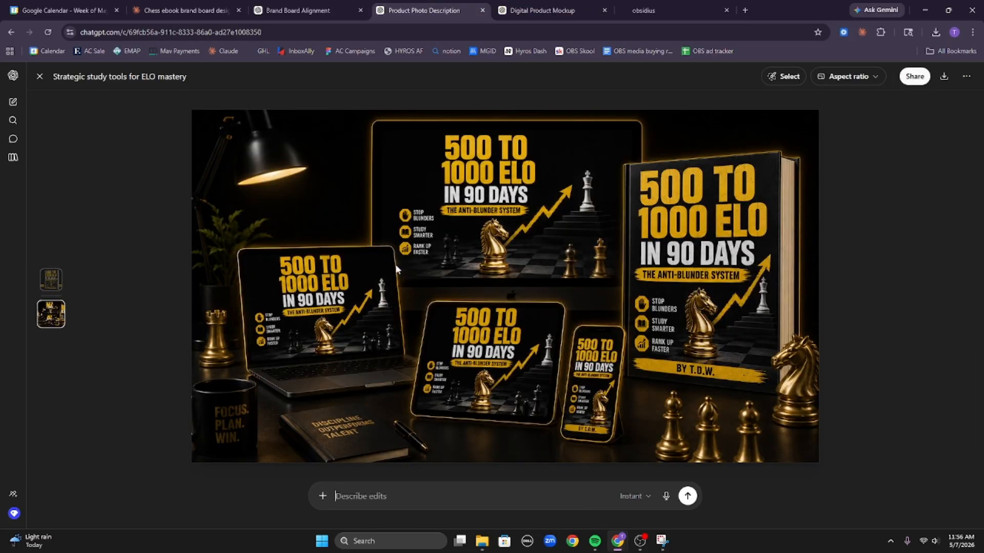
click(318, 8)
scroll(533, 413, down, 3)
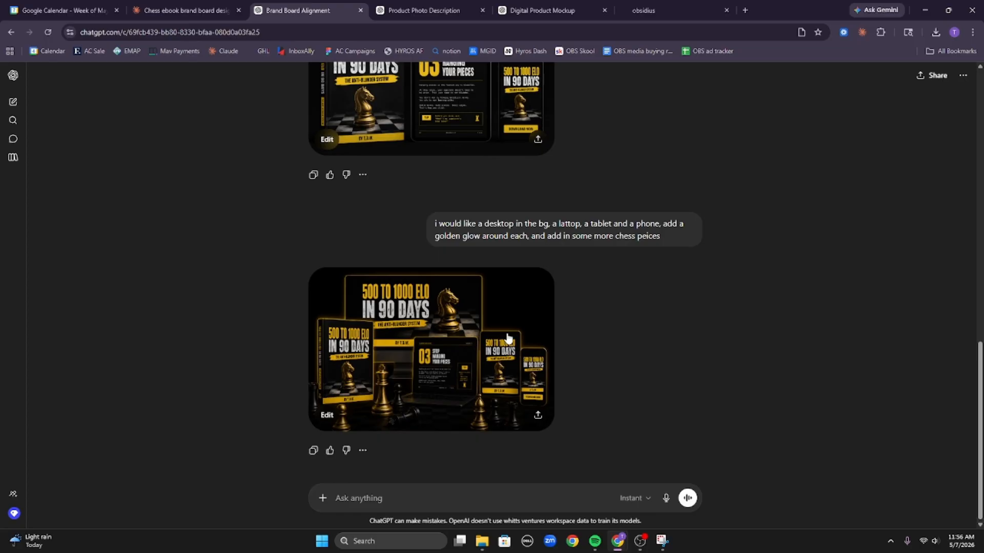
click(507, 336)
click(425, 7)
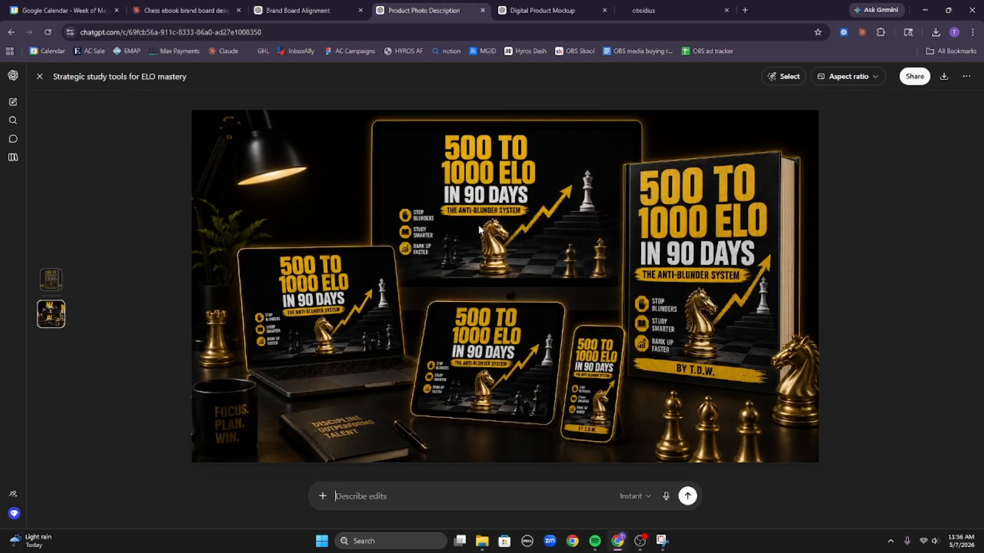
click(318, 8)
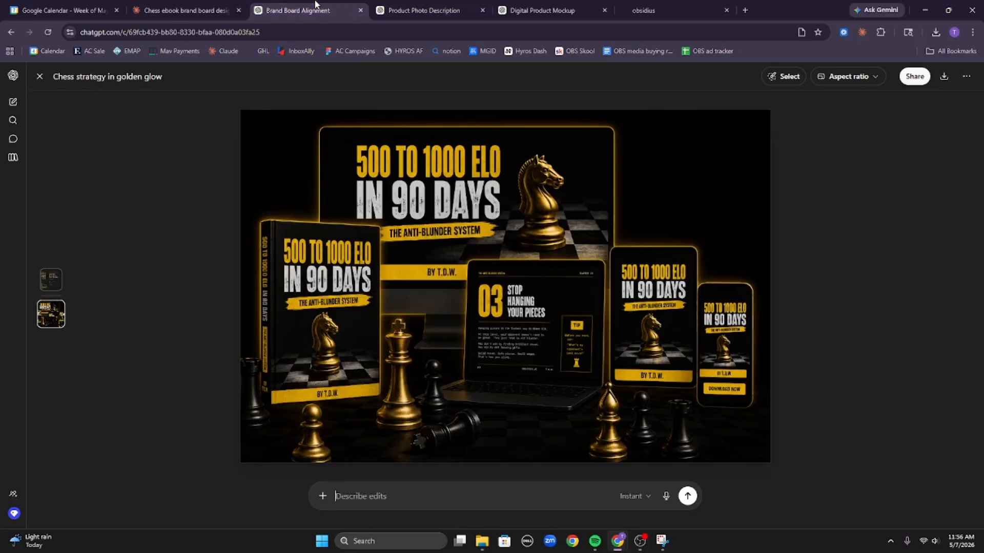
click(416, 6)
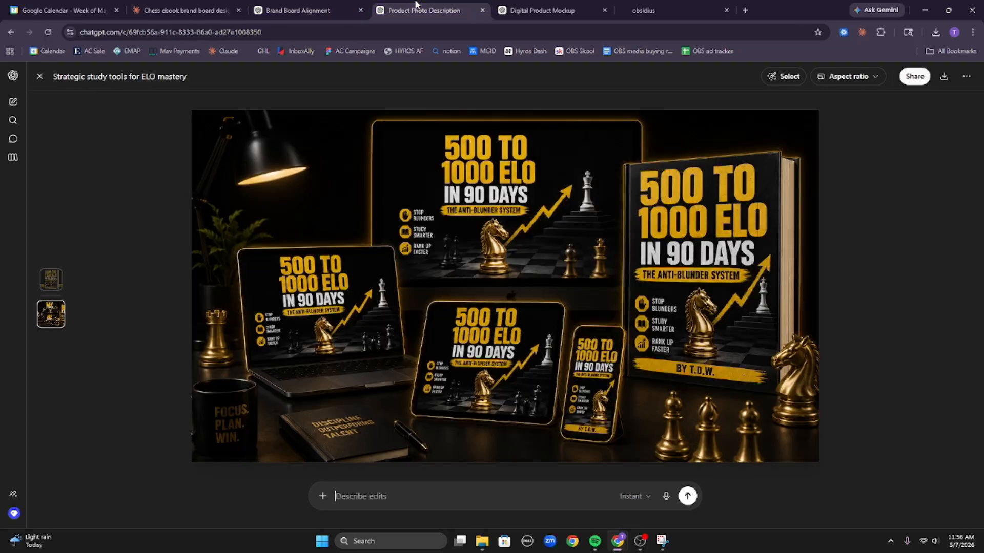
click(310, 4)
click(420, 5)
click(505, 8)
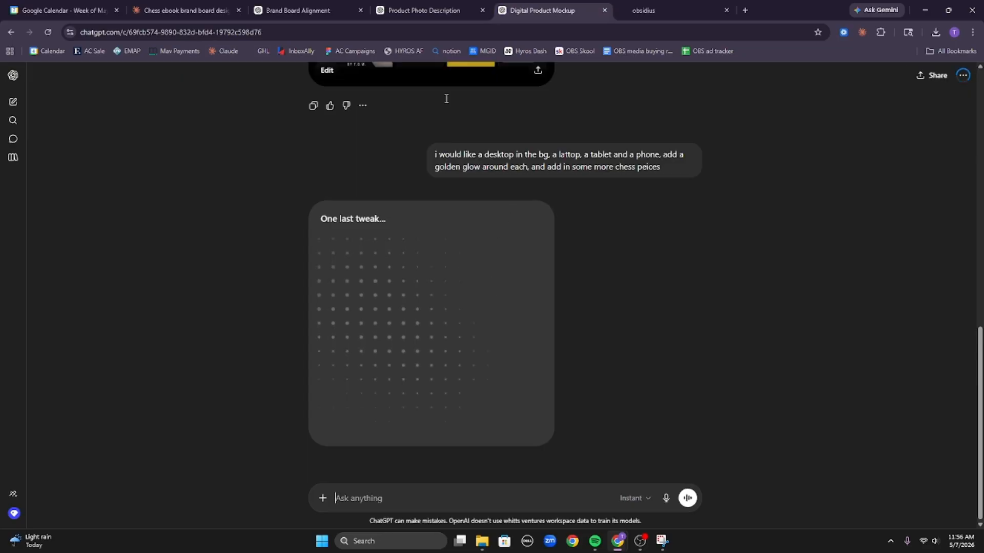
click(425, 10)
click(338, 11)
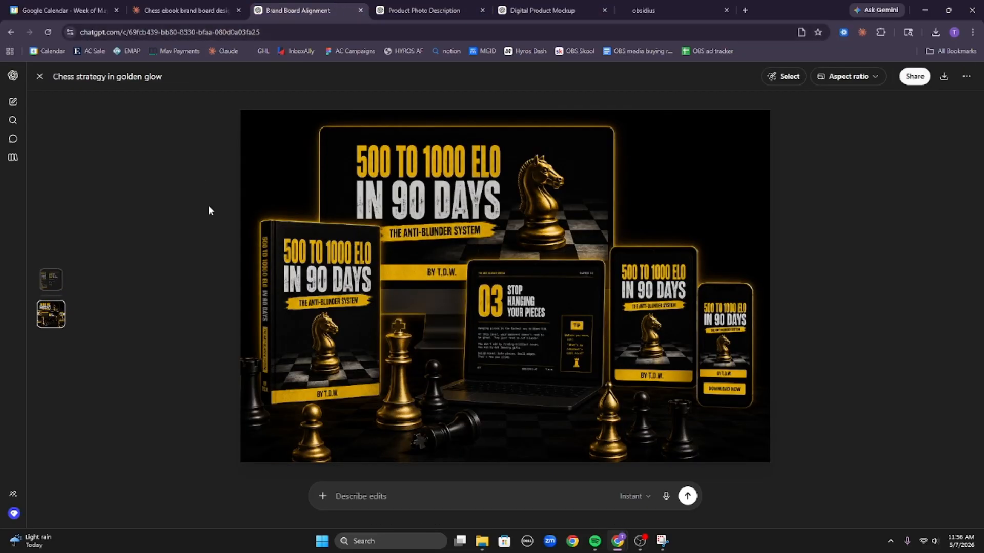
Weigh the course bundle mockup against the Strategic study tools image, then download the Strategic study tools PNG.
click(44, 85)
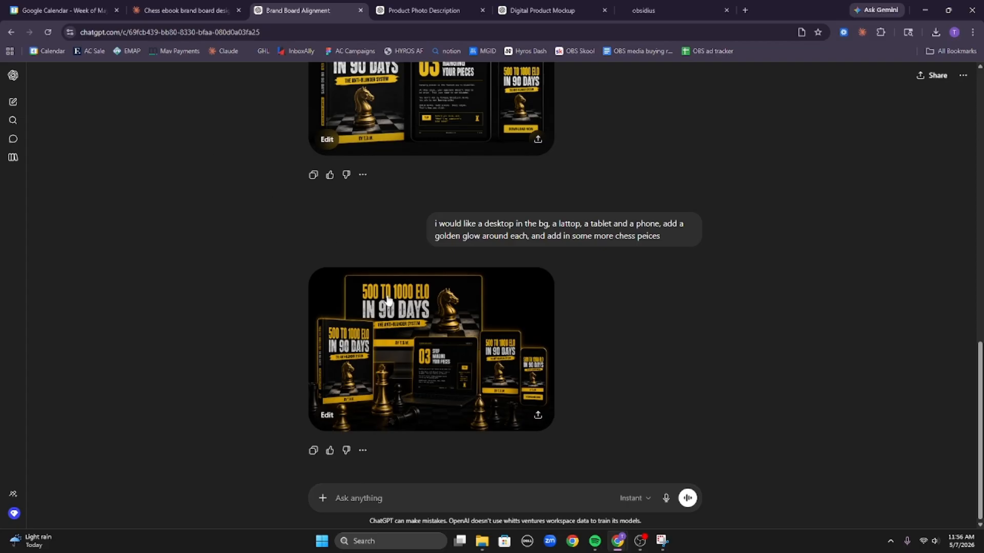
scroll(433, 318, up, 5)
scroll(444, 316, down, 10)
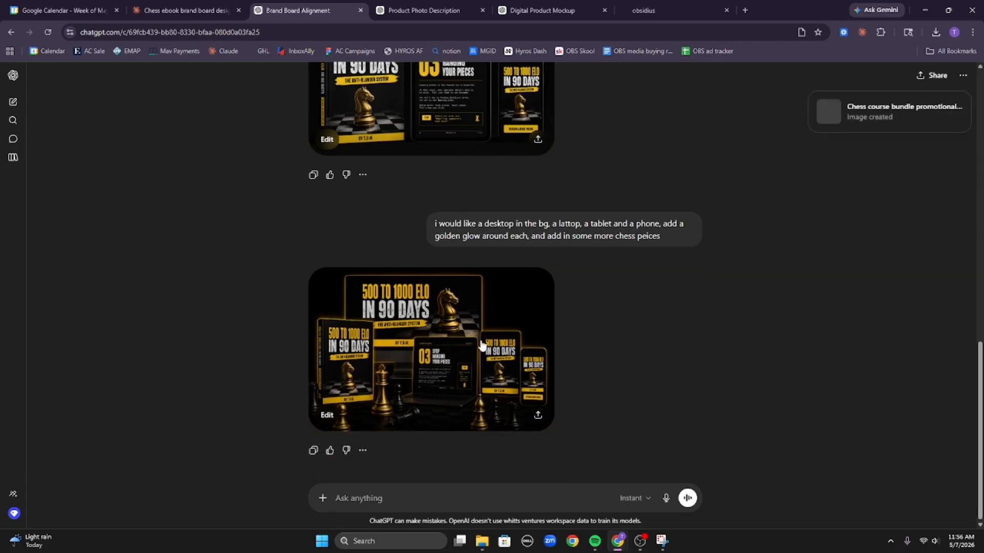
click(401, 6)
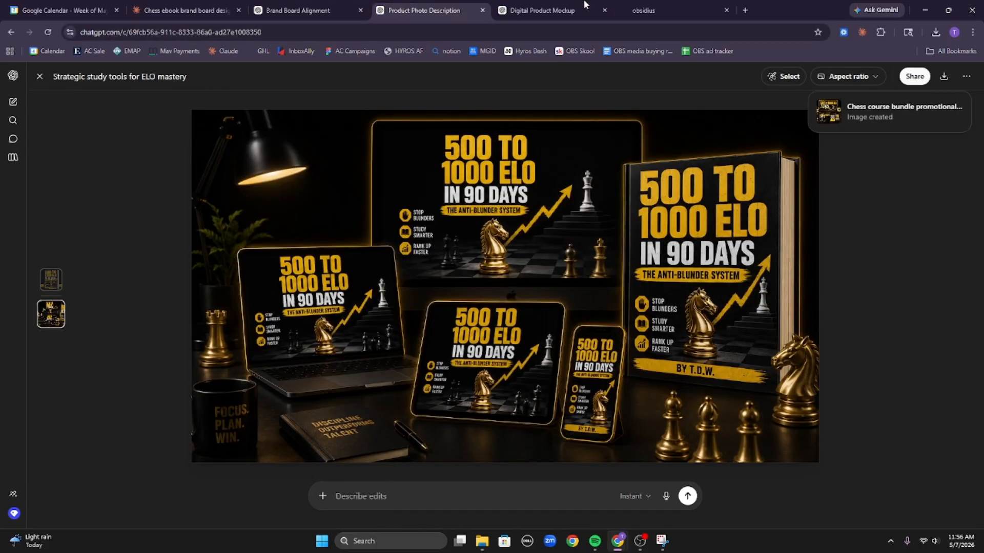
click(548, 8)
click(511, 322)
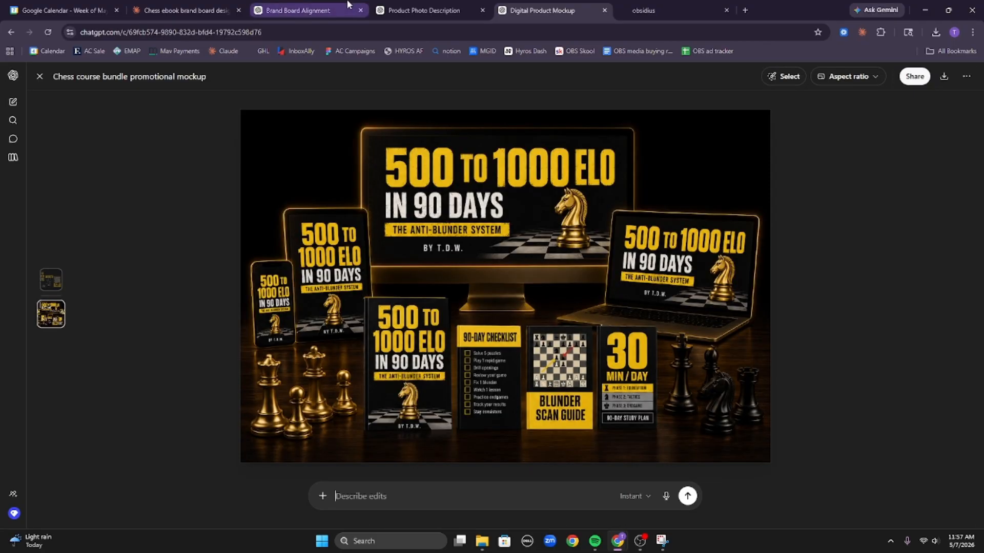
click(424, 10)
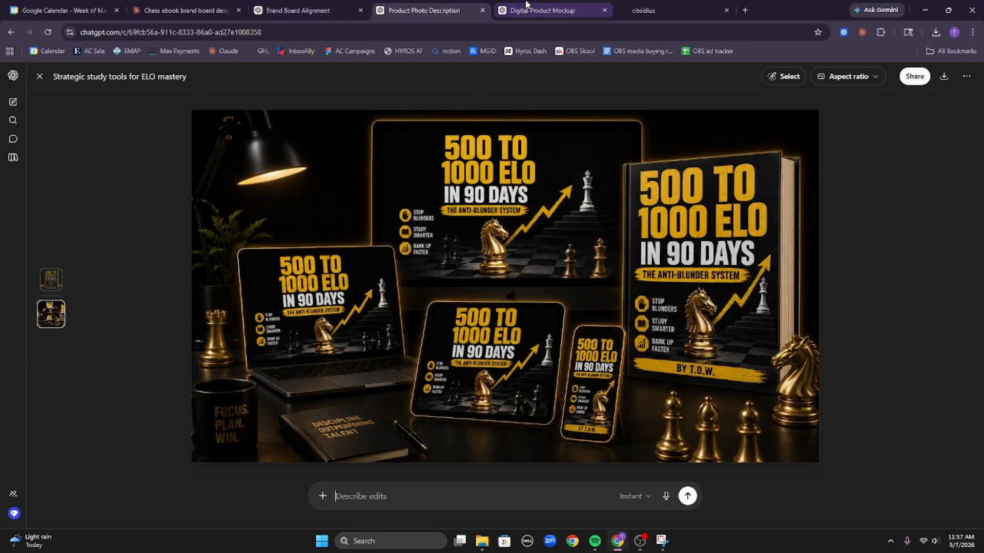
click(541, 10)
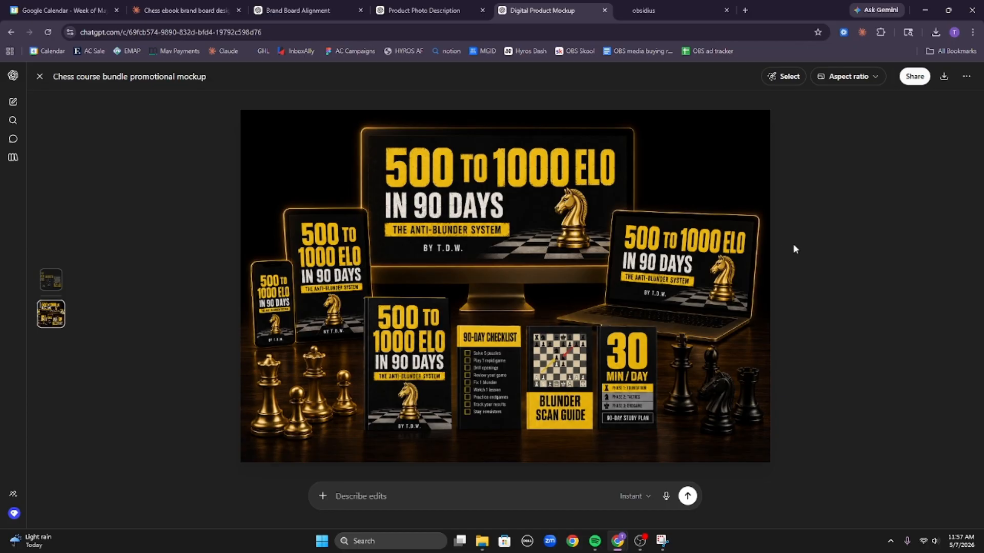
click(425, 10)
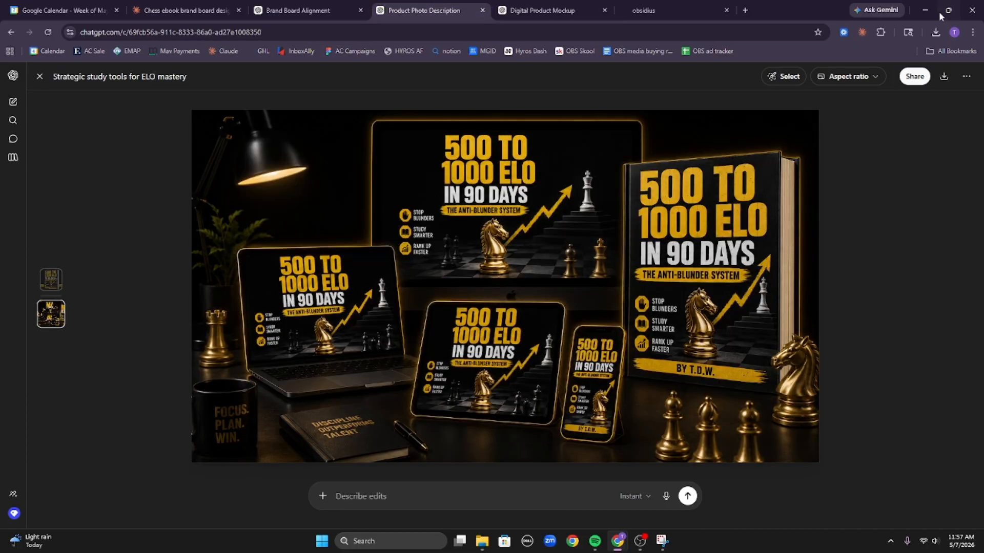
click(943, 78)
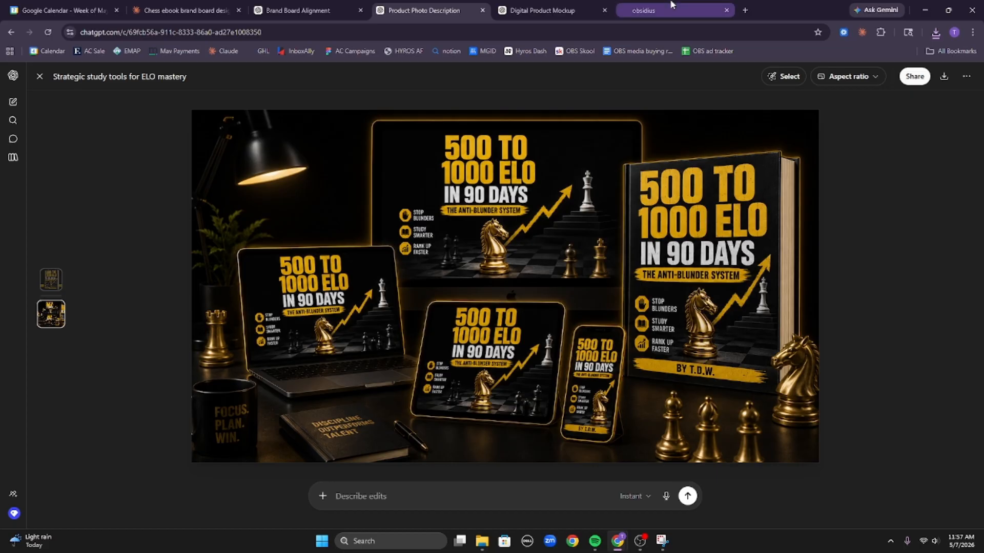
Load the downloaded mockup PNG into squoosh.app.
click(744, 10)
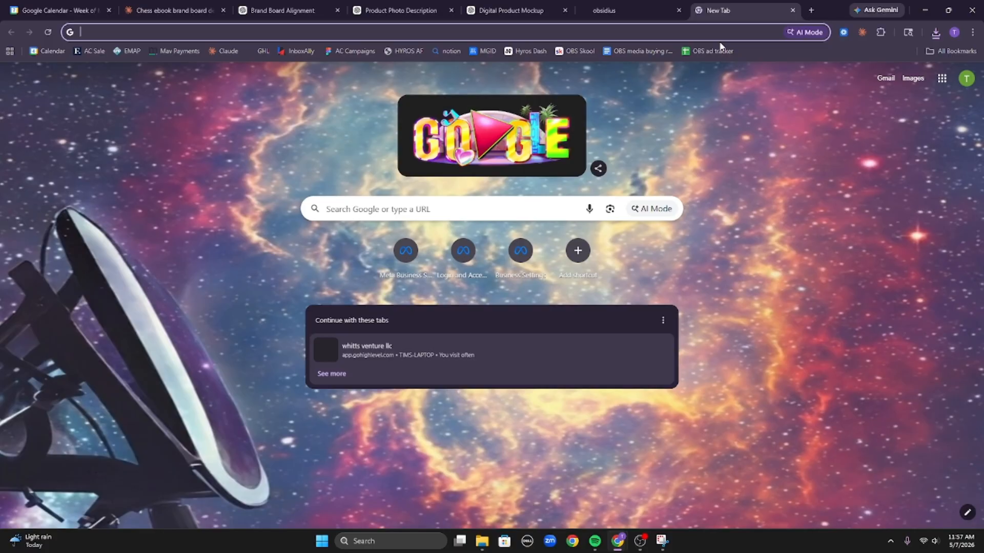
text(squ)
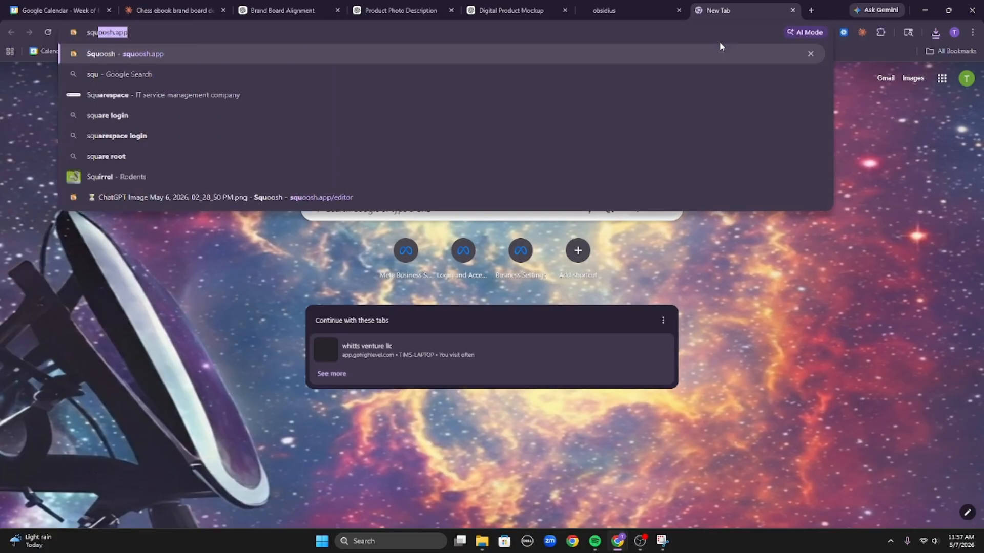
key(Return)
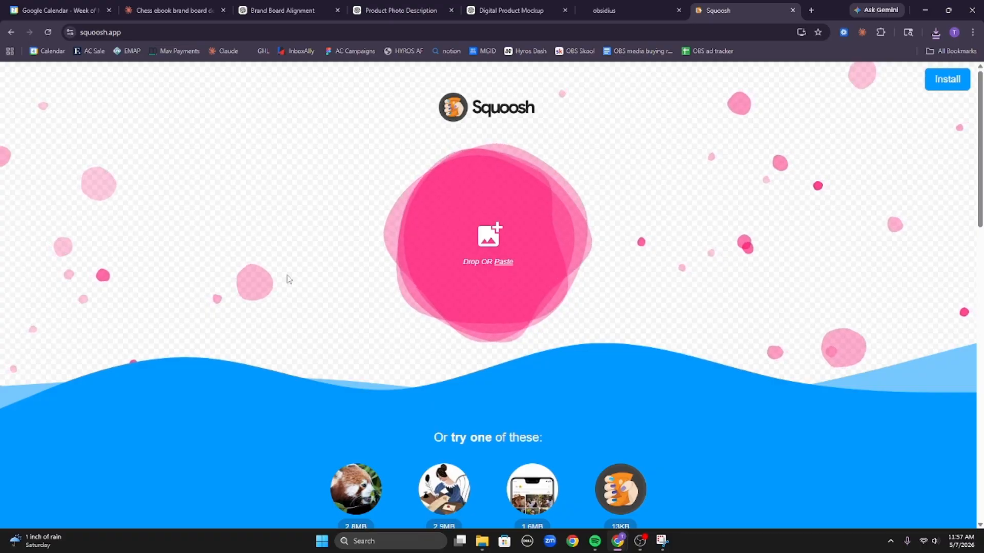
click(935, 33)
drag(840, 90, 554, 199)
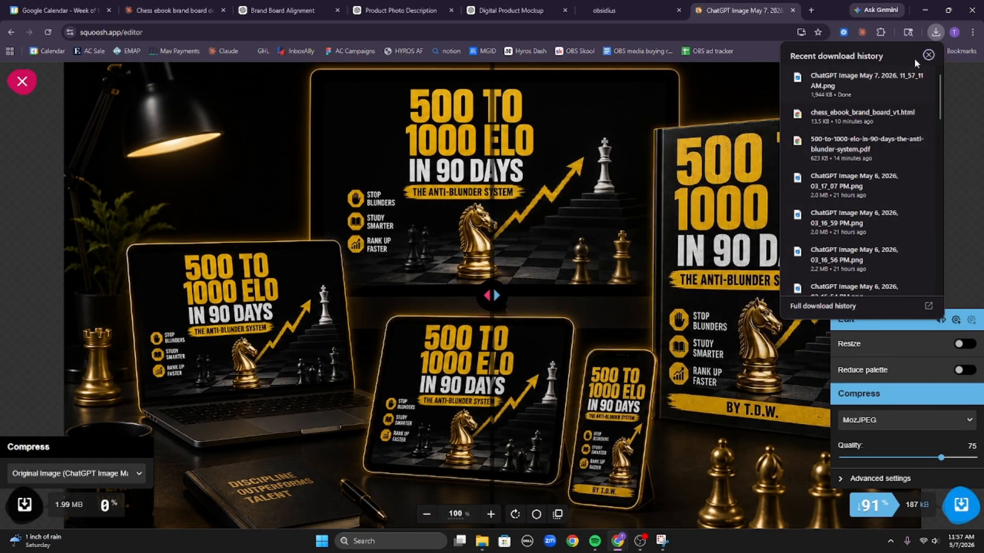
click(928, 55)
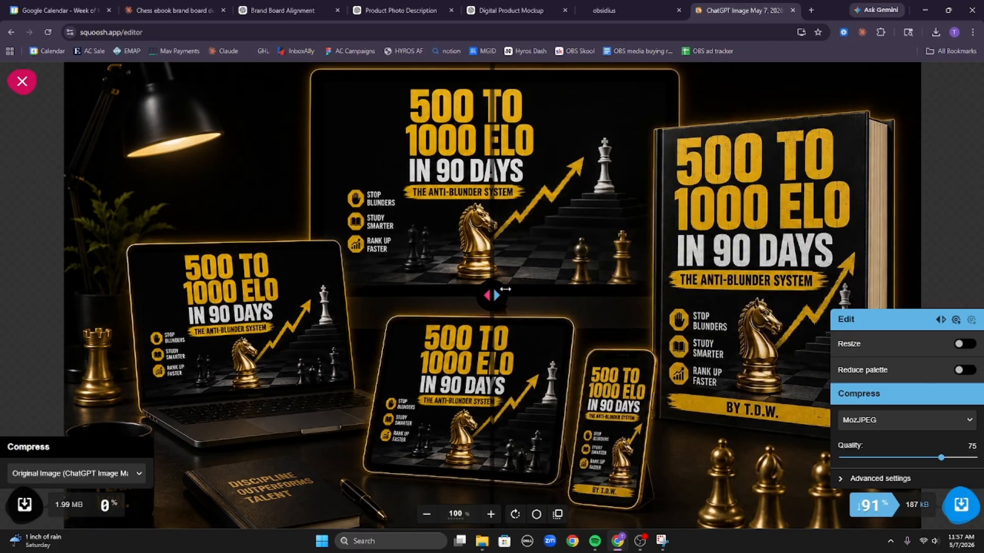
Check the quality of the MozJPEG quality-75 result and save the 187 kB compressed image.
drag(505, 289, 475, 325)
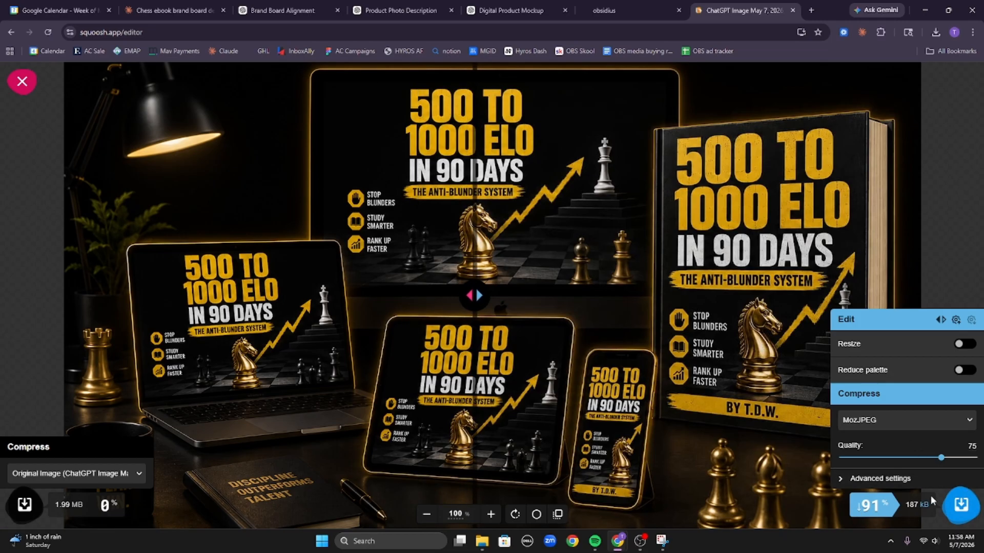
click(960, 505)
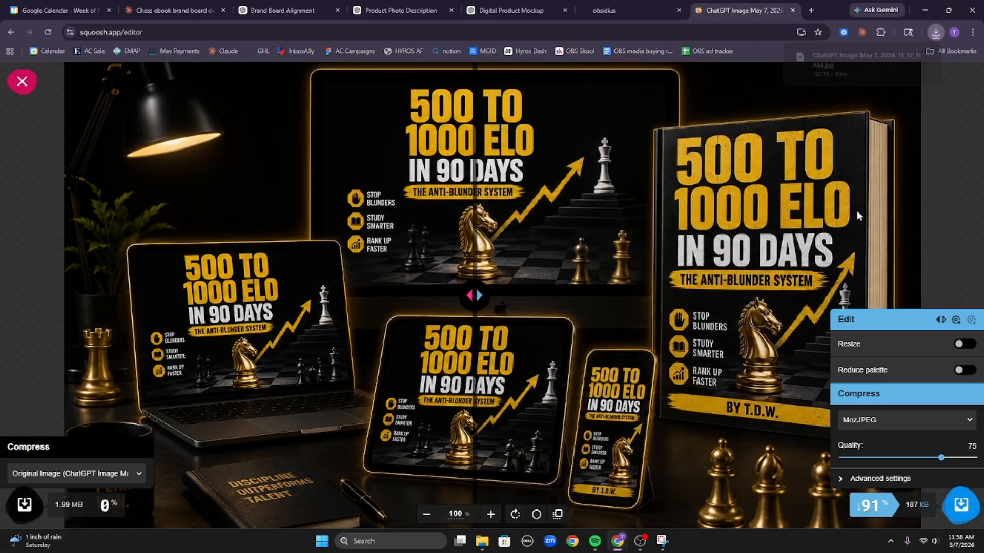
click(618, 6)
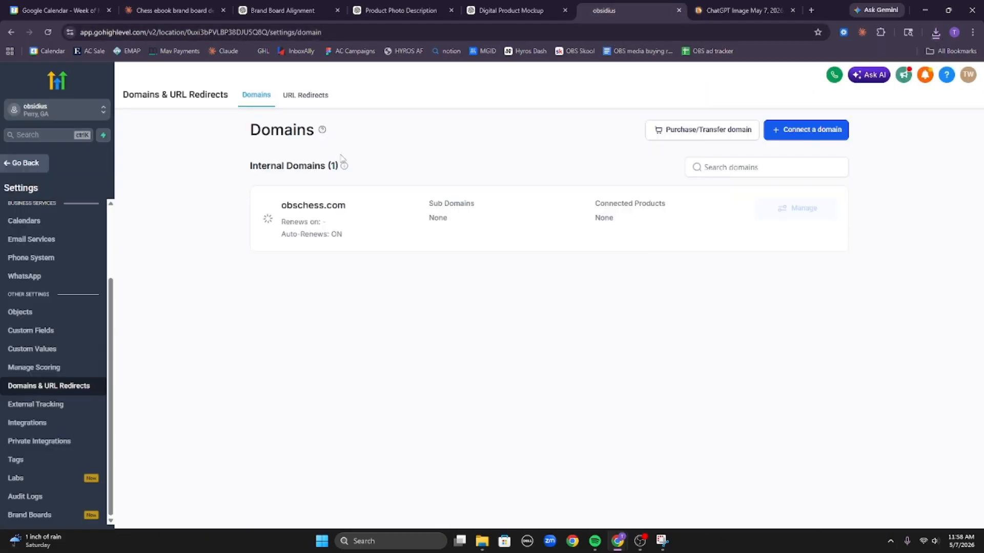
Open the sales page funnel step in the page builder and duplicate its browser tab.
click(17, 168)
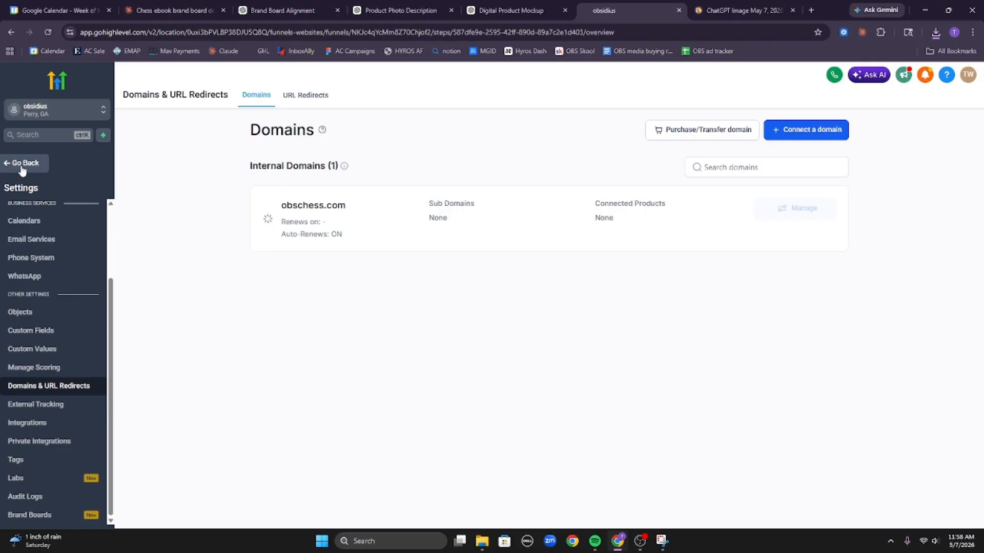
click(308, 226)
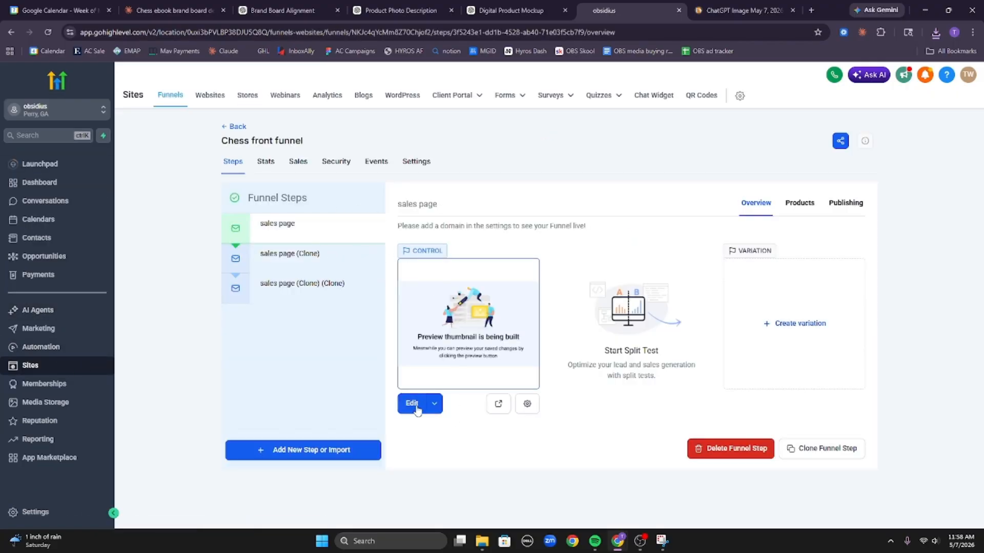
click(416, 408)
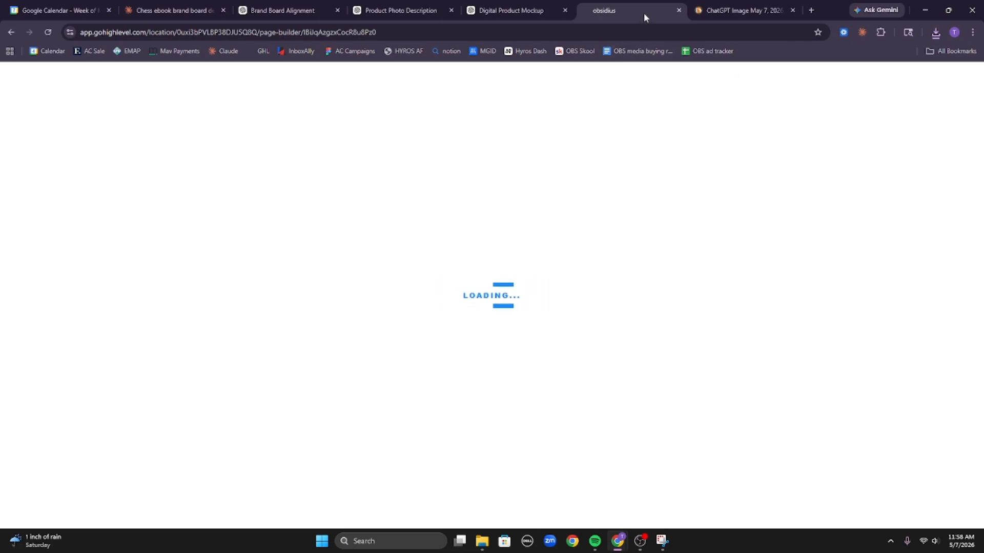
right_click(644, 14)
click(490, 162)
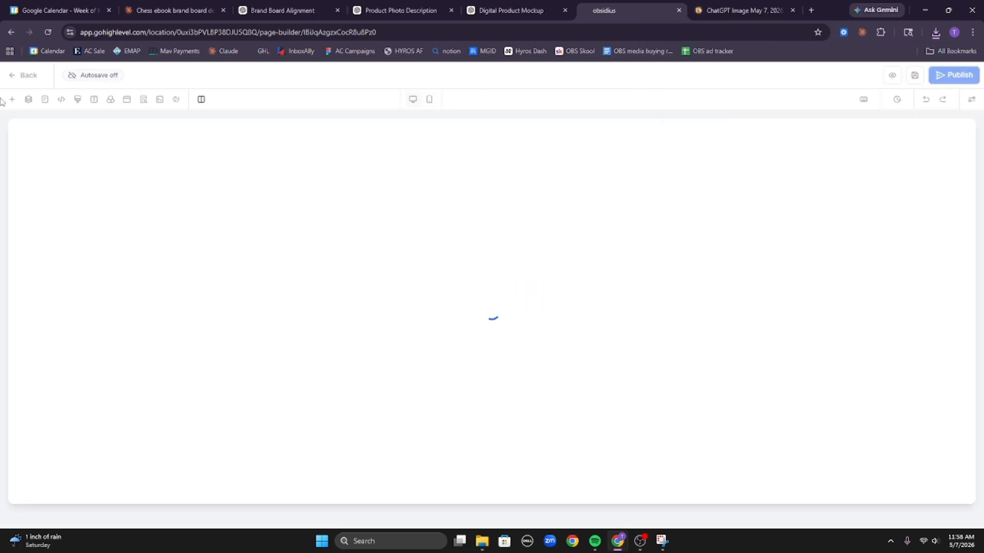
right_click(620, 8)
click(710, 108)
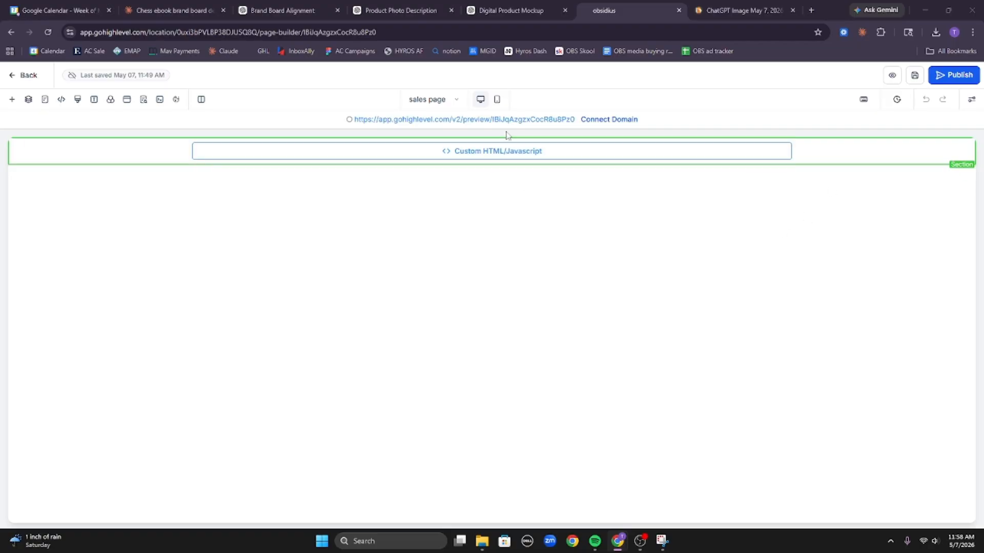
Add an Image element below the Custom HTML block and open its settings.
click(13, 101)
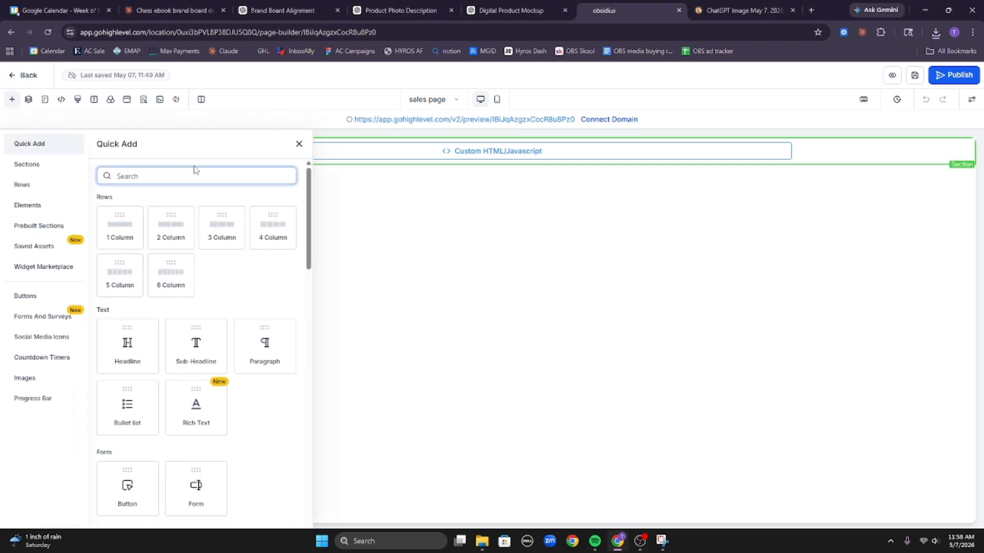
text(image)
drag(200, 241, 494, 191)
click(407, 311)
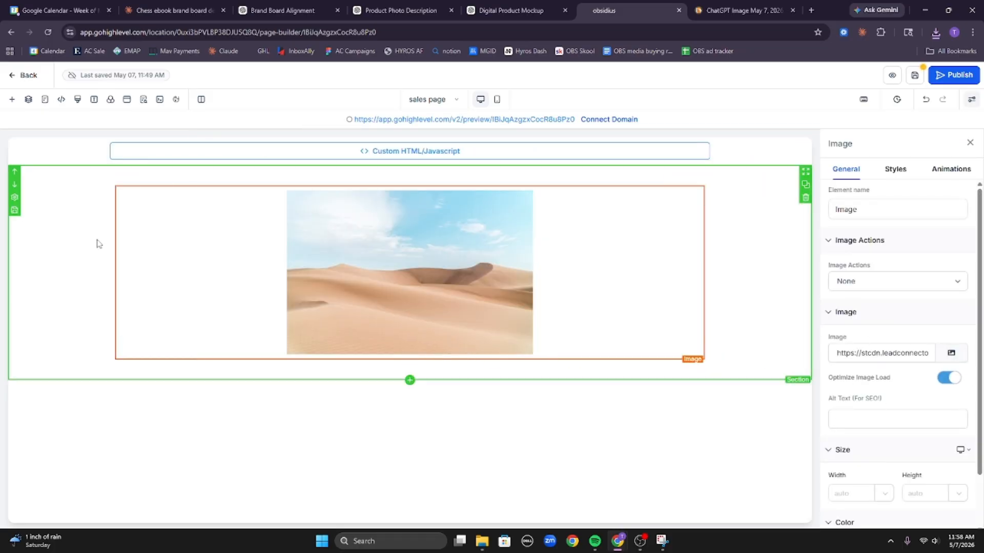
Upload the compressed chess mockup to Media Storage and copy its hosted link.
click(951, 352)
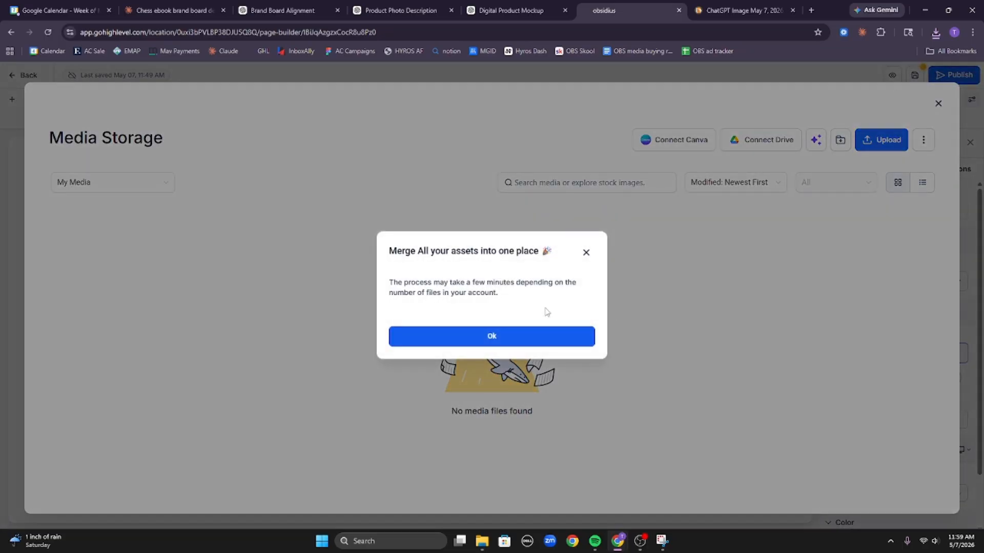
click(503, 341)
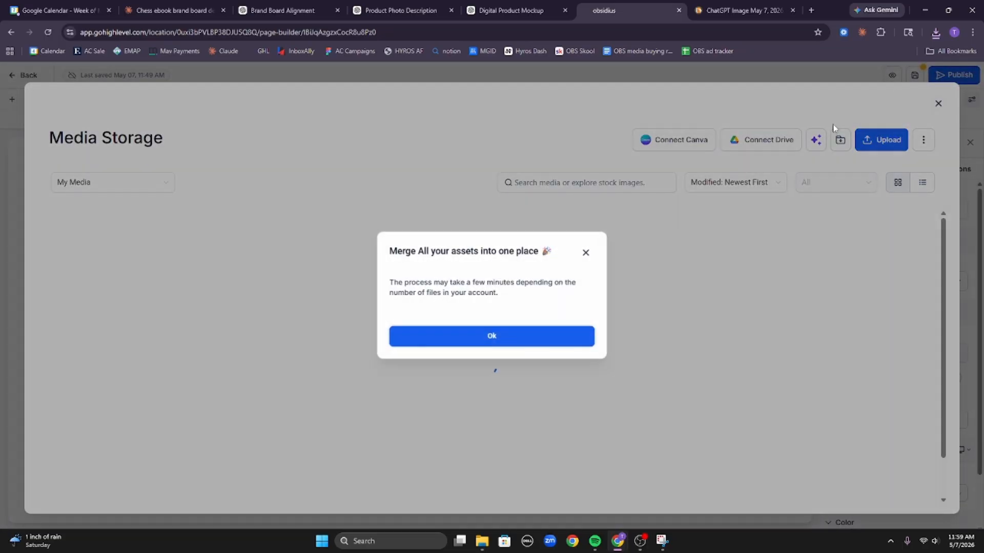
click(936, 35)
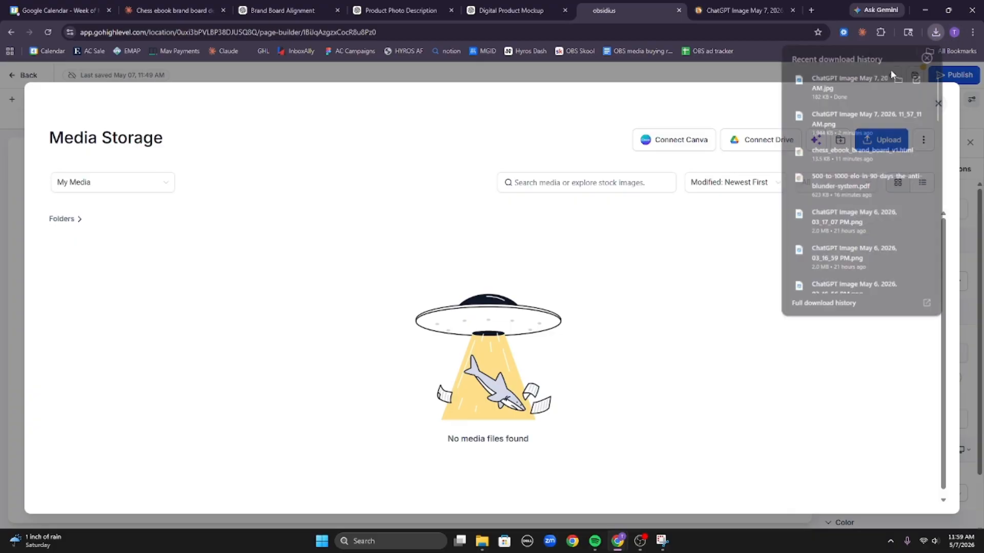
drag(864, 79, 428, 290)
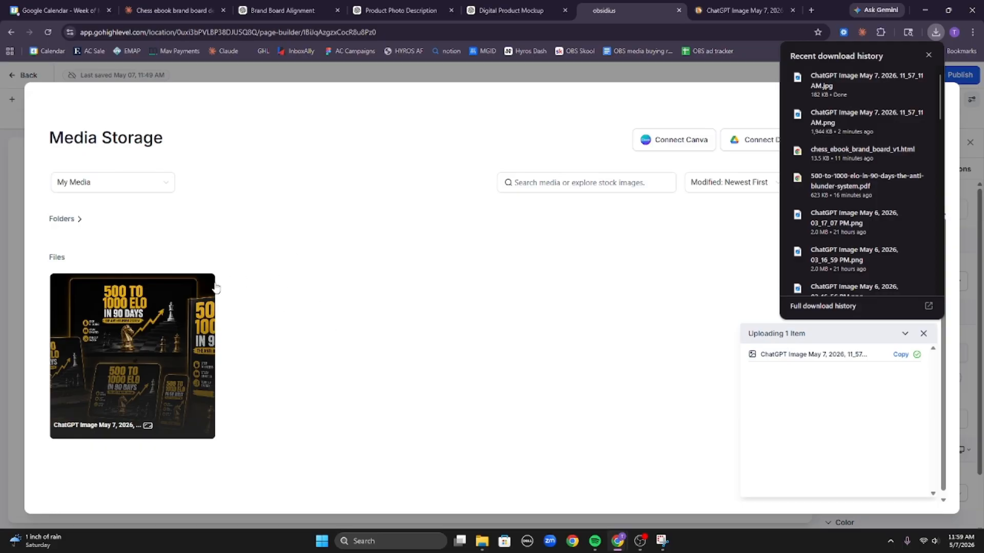
click(901, 355)
Open the copied mockup image URL in a new browser tab.
click(811, 10)
key(ctrl+v)
key(Return)
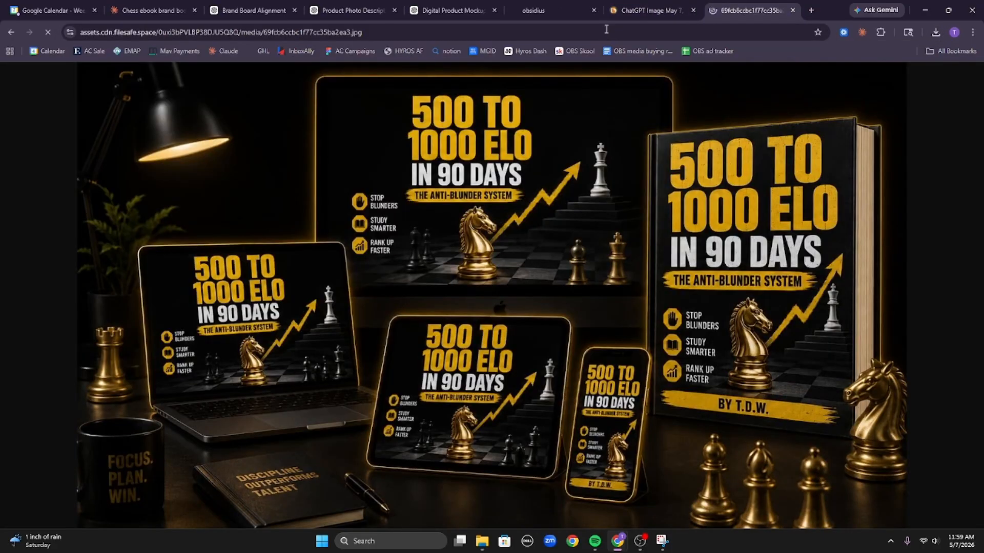
Send Claude the mockup link asking for hero-section HTML, coded in chunks around native CTA buttons.
click(149, 10)
click(512, 479)
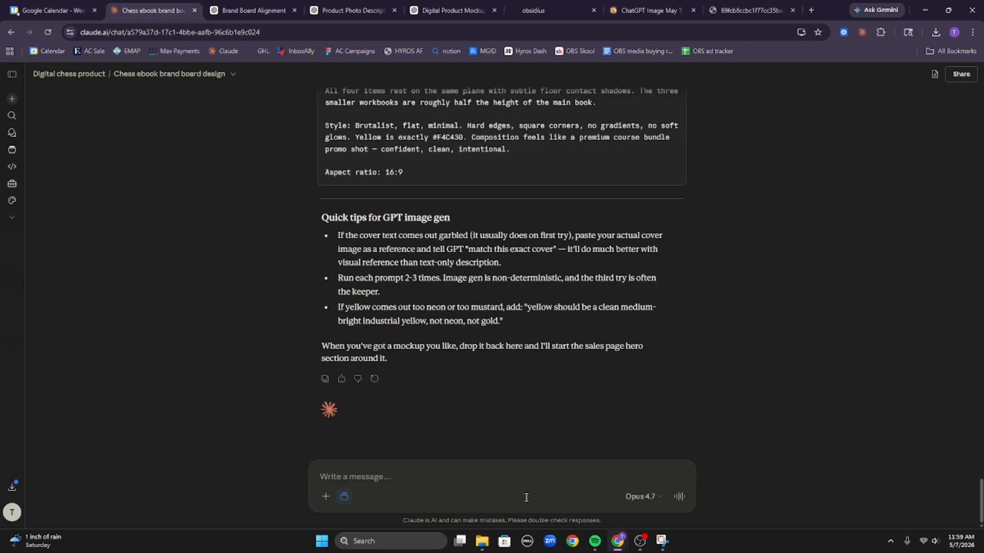
key(ctrl+v)
key(shift+Return)
key(shift+Return)
key(shift+Return)
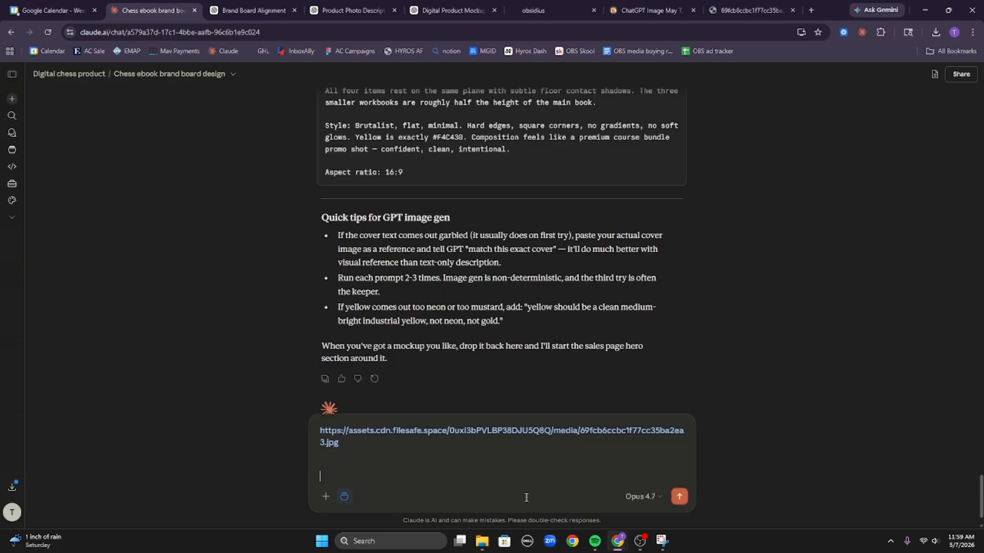
text(here is our he)
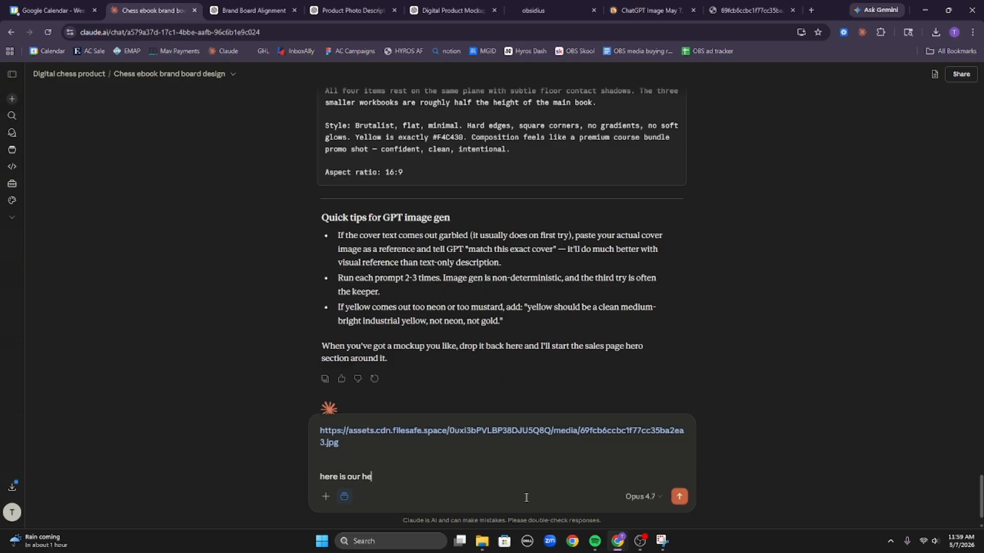
text(ro)
text( image tha)
text(mocu)
text(up, i need you to)
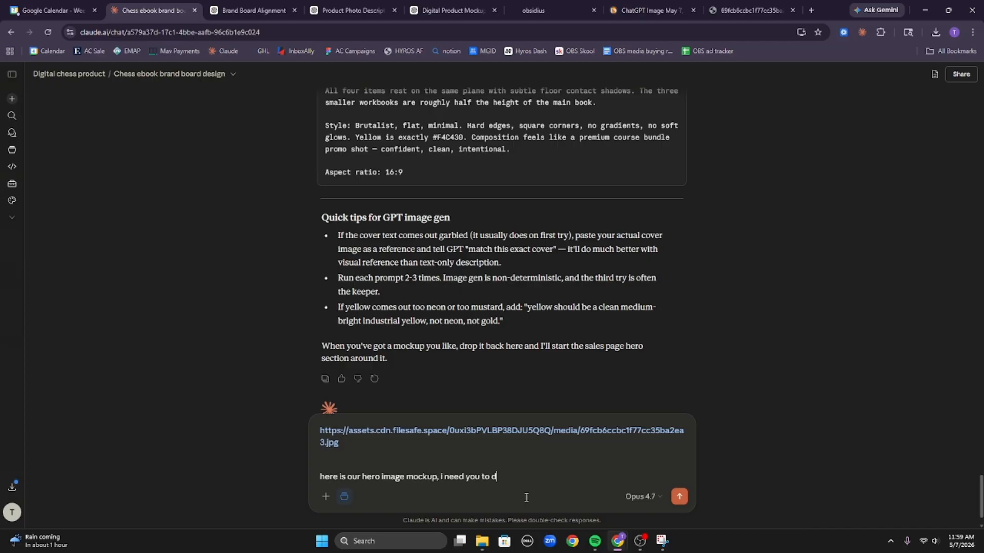
text(duce my hero section)
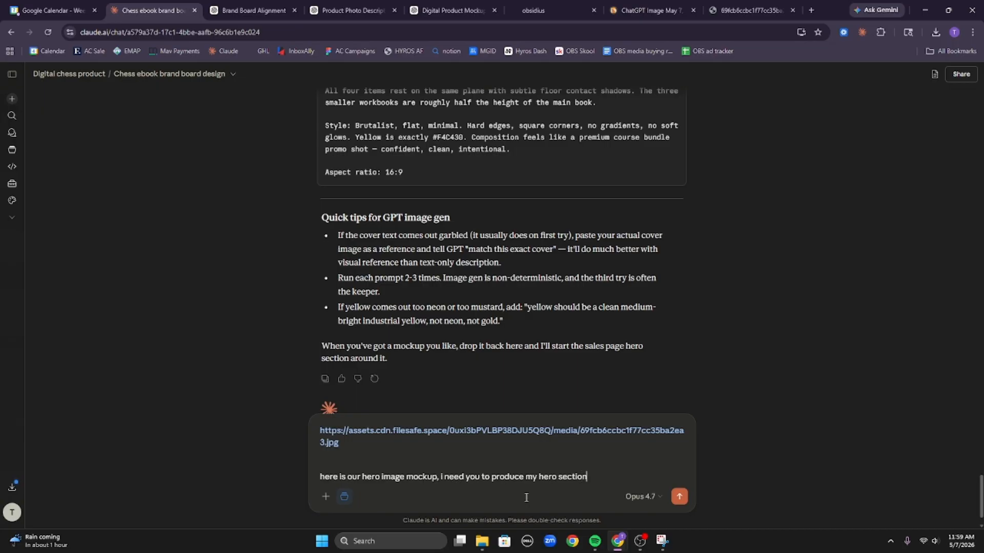
text( html for the sales page)
key(shift+Return)
key(shift+Return)
text(context)
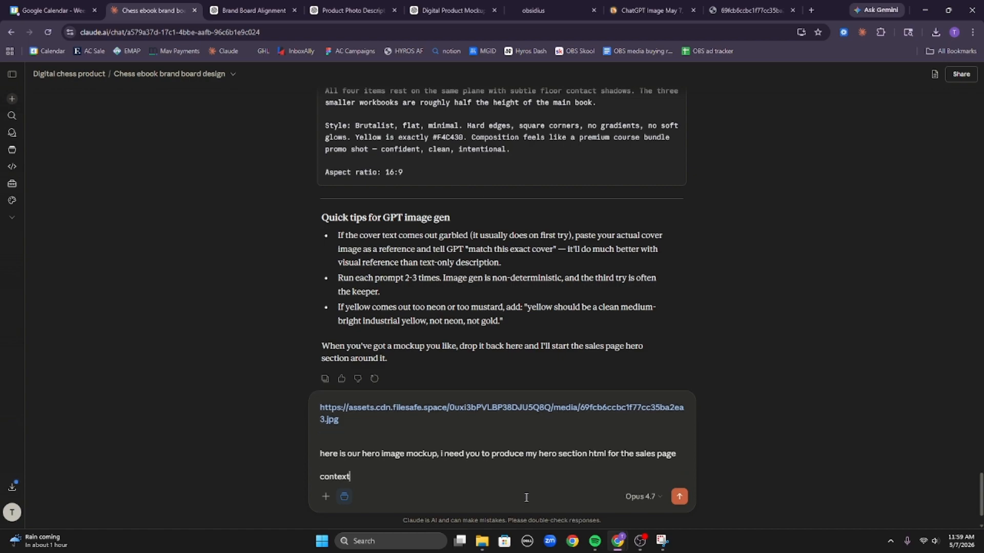
text(:)
key(shift+Return)
key(shift+Return)
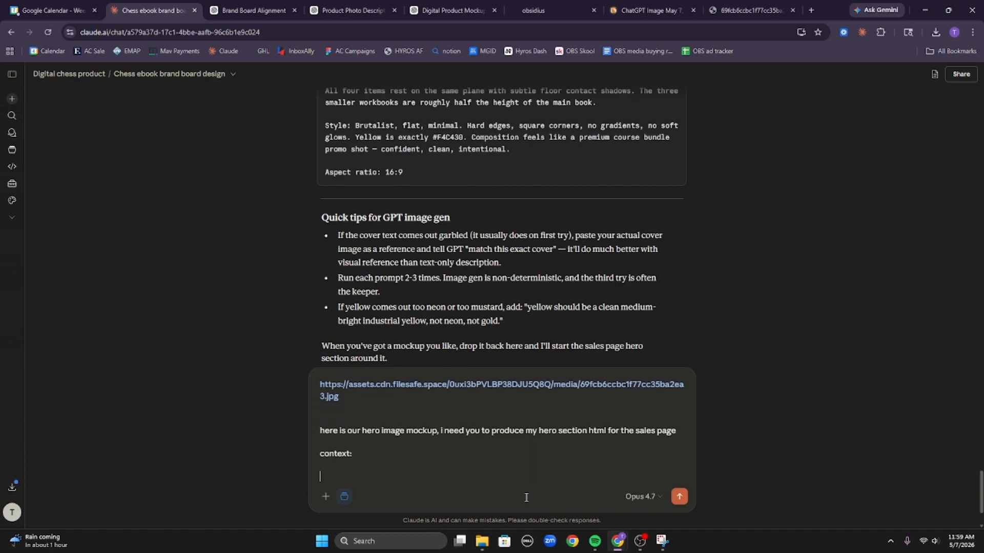
text(i am goin g to have you co)
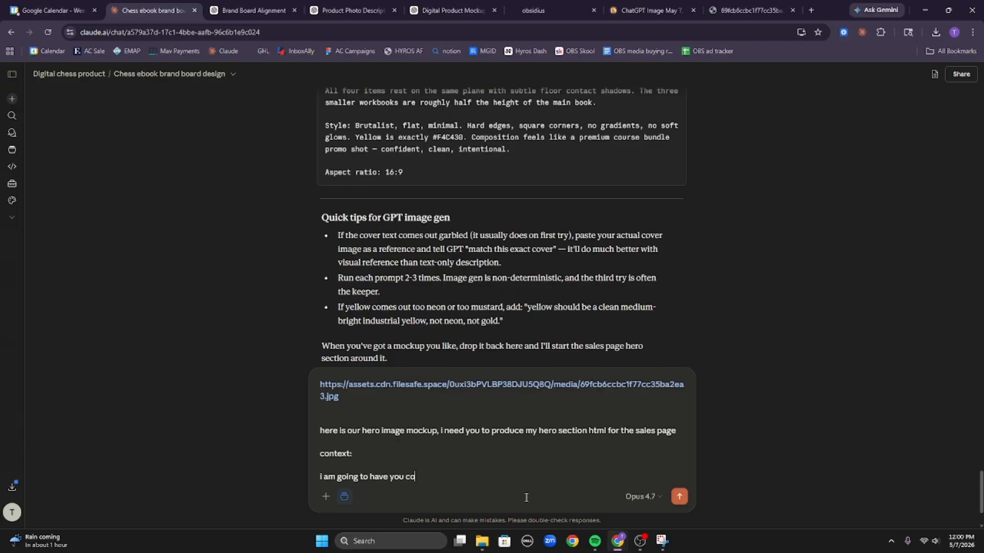
text(de the entire website but in ho)
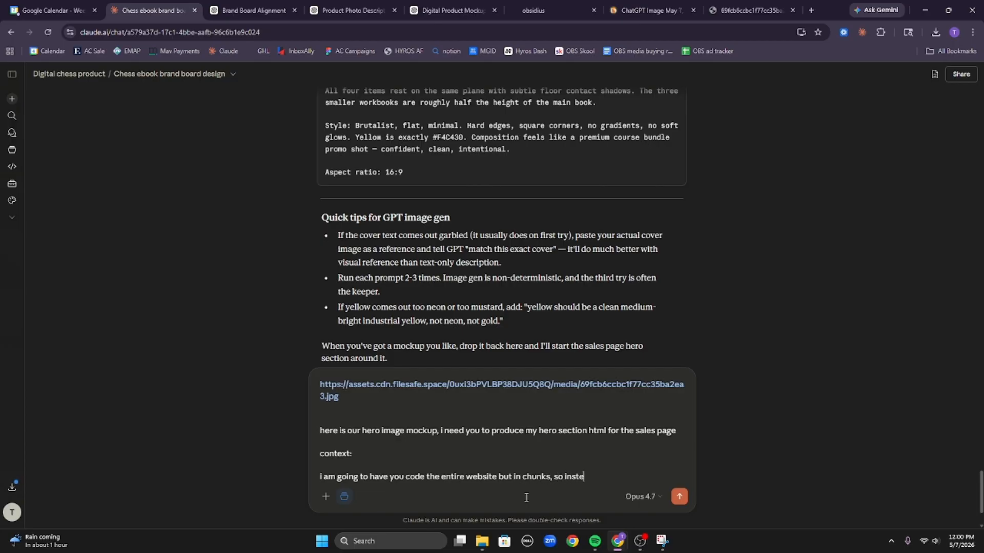
text(unks, so instead one pass it will be 3 cod)
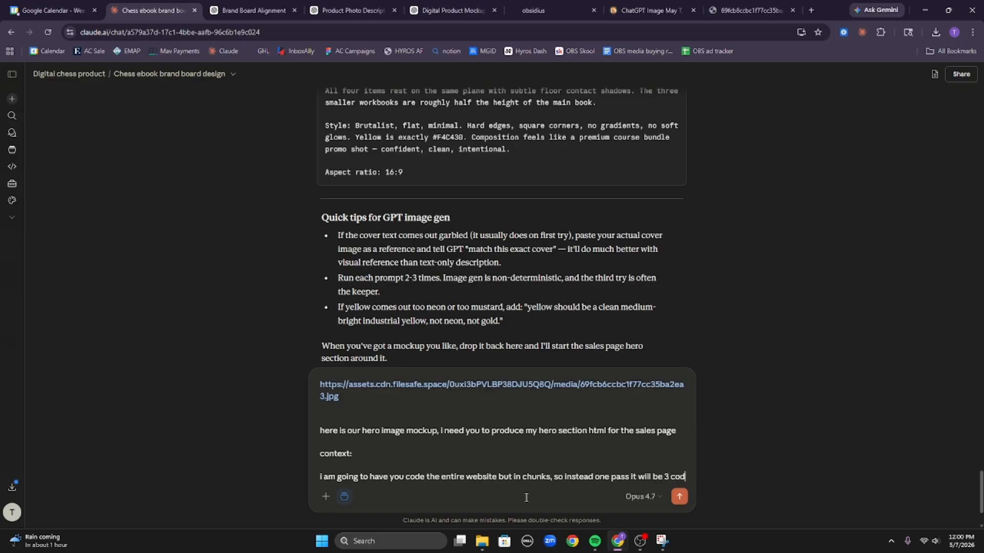
text(e chunks, )
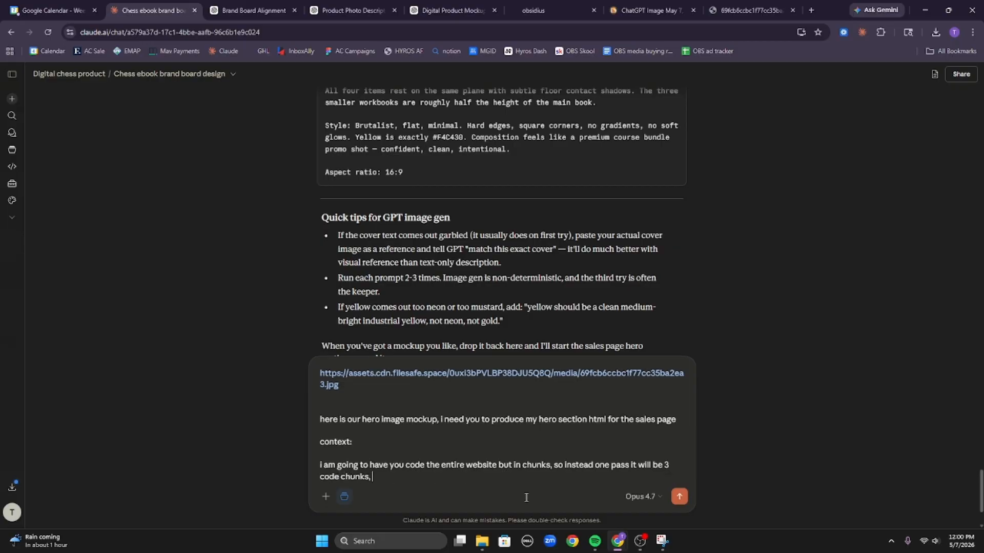
text(the pup)
text(ose for this is so that)
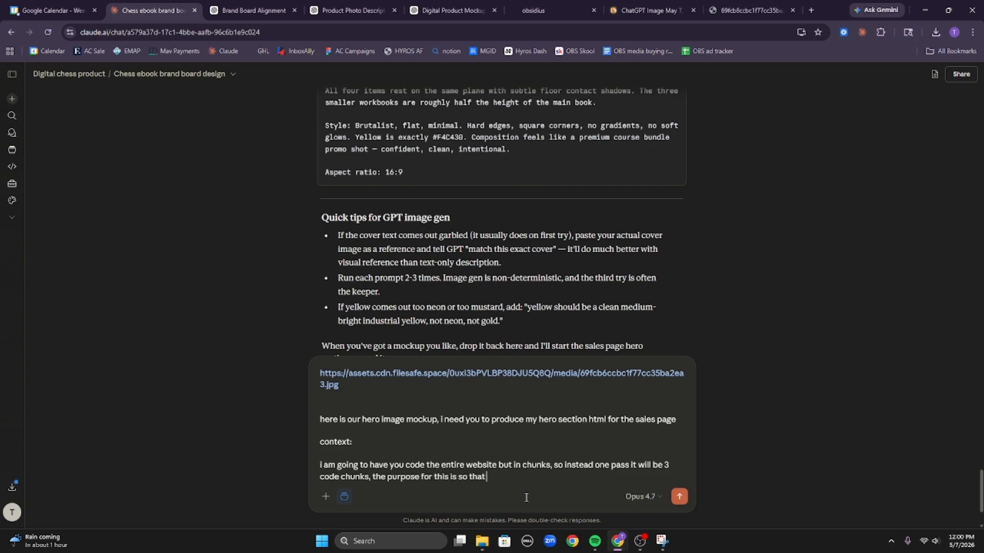
text( i can )
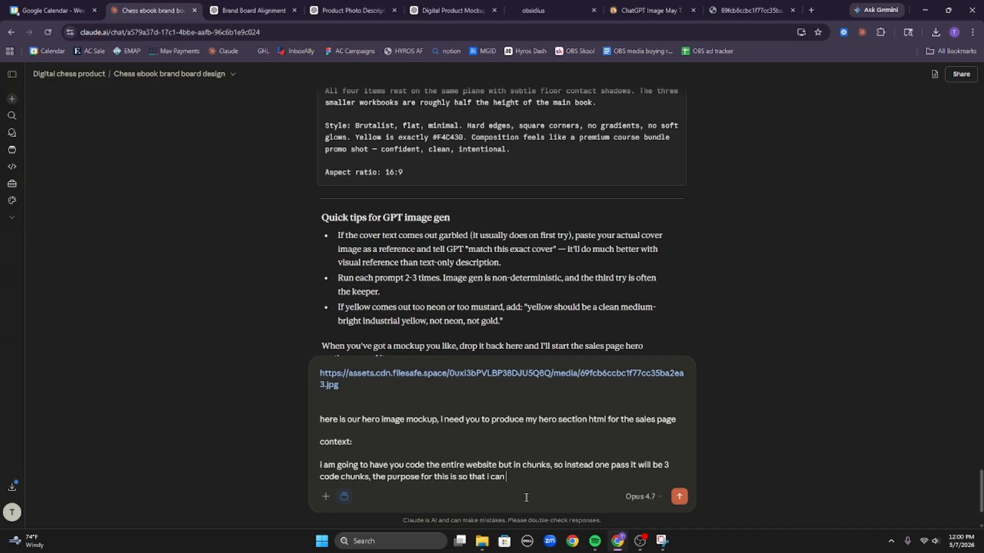
text(embed gh)
text(l native cta buttons)
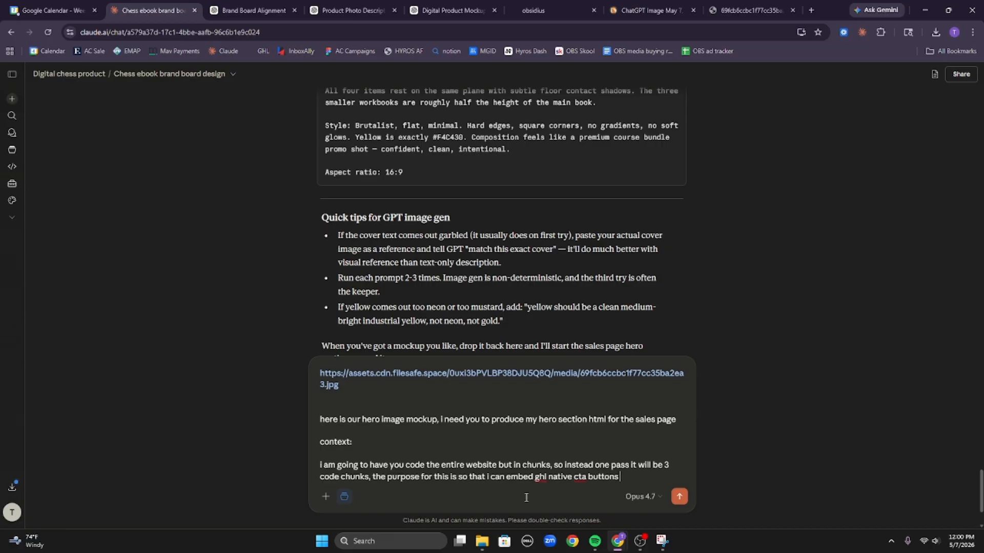
key(Return)
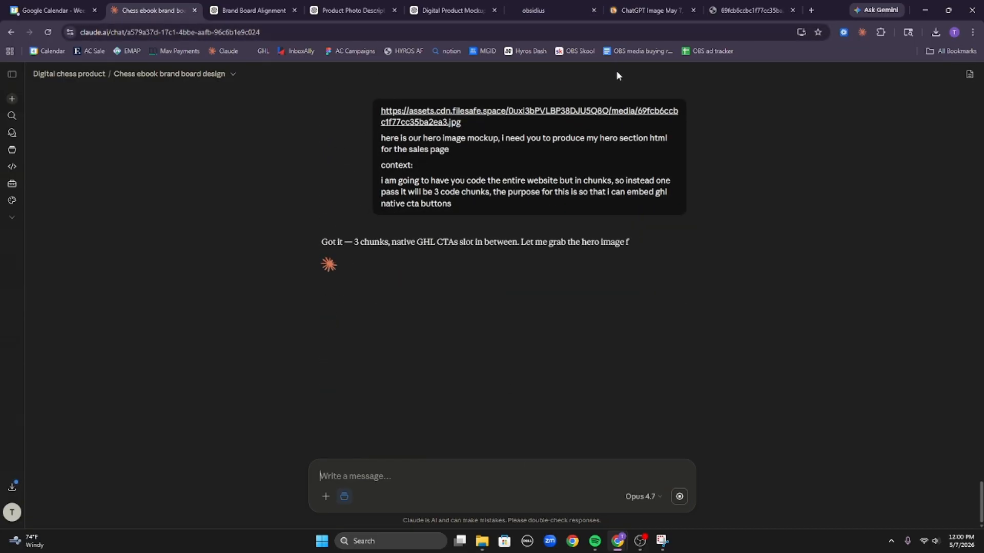
Delete the section holding the image element from the sales page.
click(547, 11)
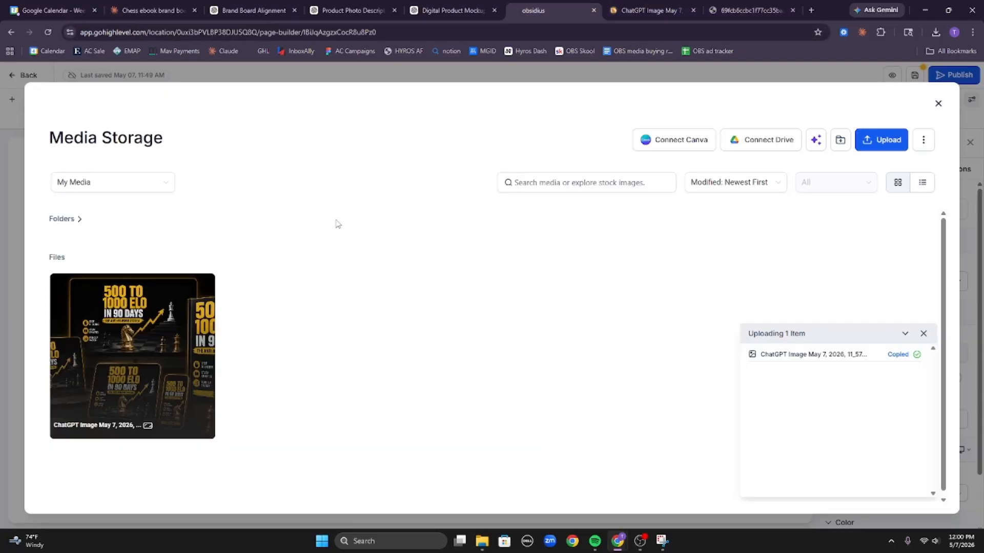
click(935, 103)
click(738, 271)
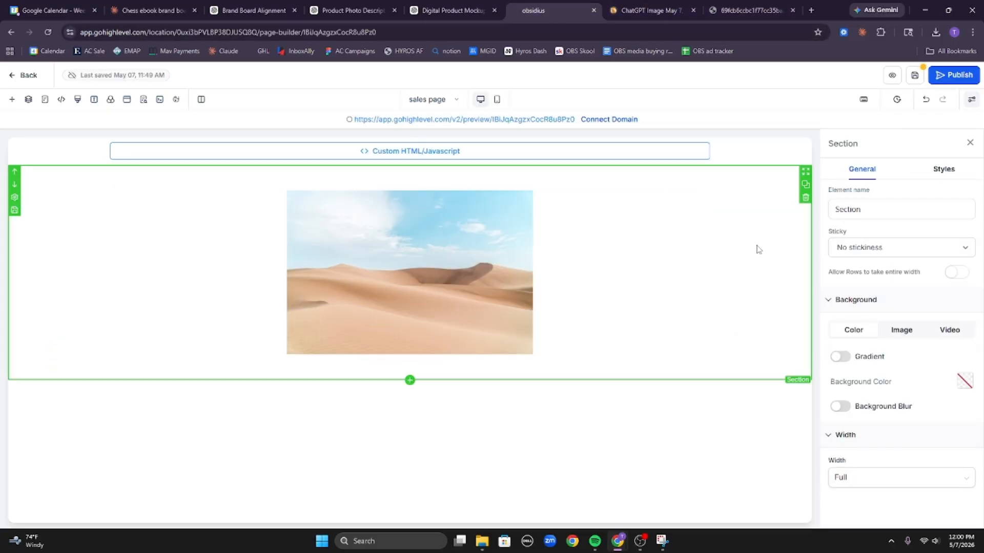
click(464, 268)
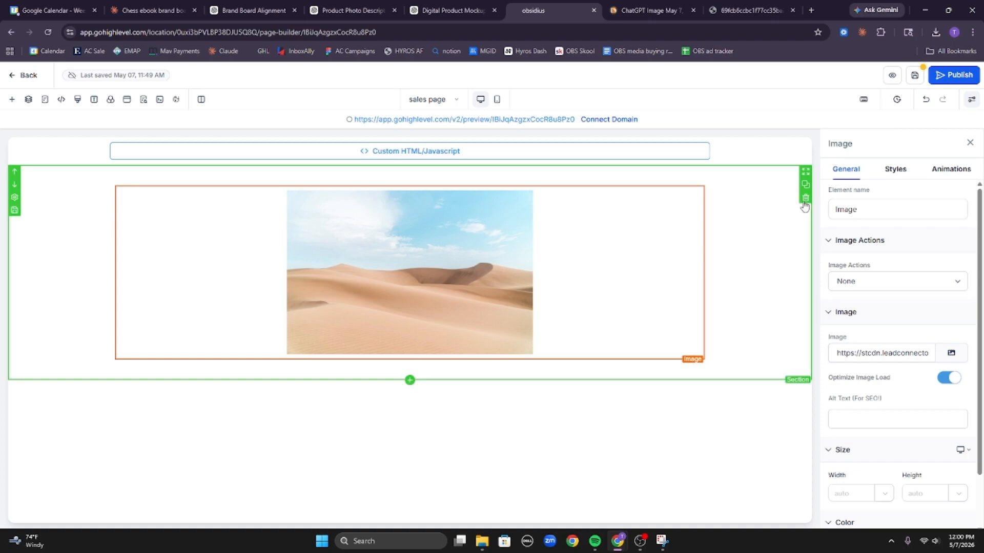
click(805, 199)
Clone the Custom HTML section three times to make four code sections.
click(651, 161)
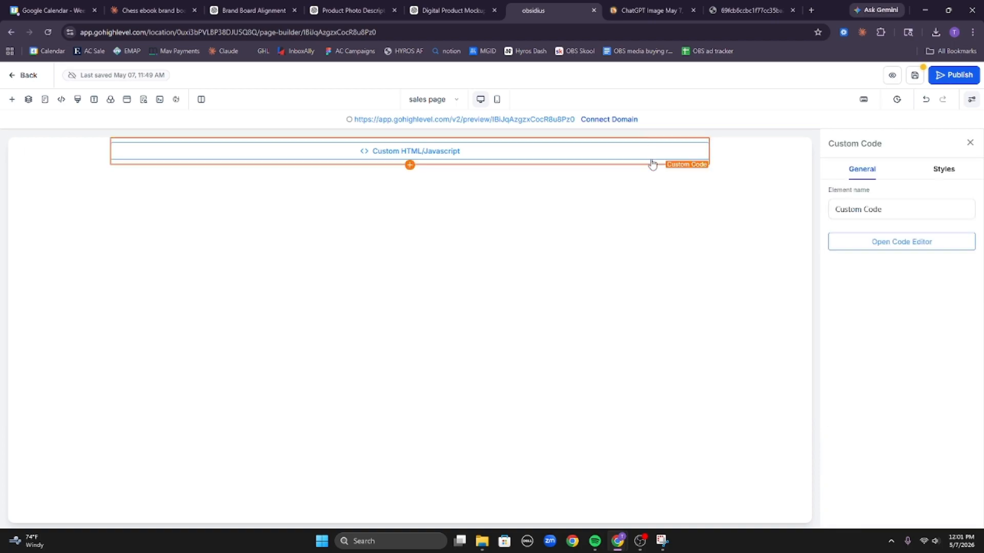
click(750, 154)
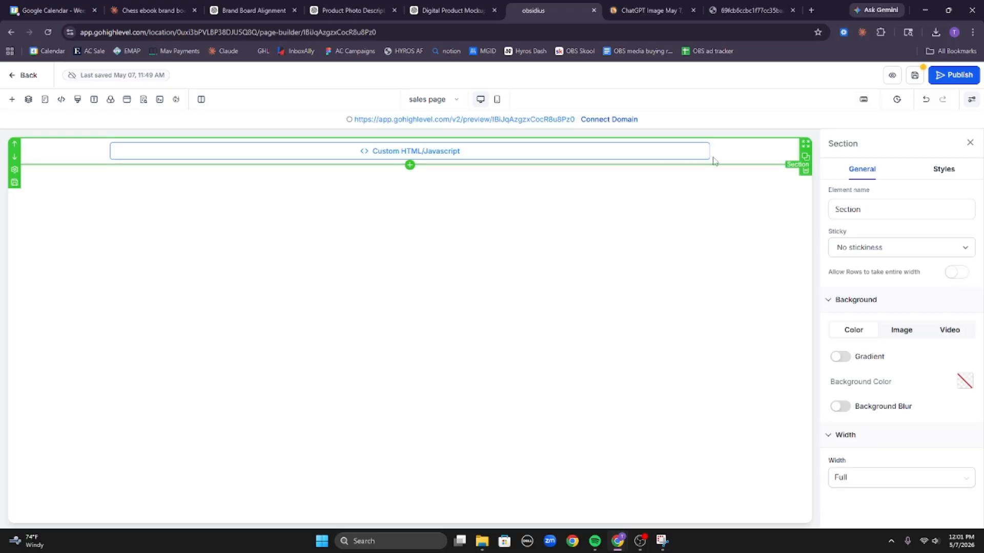
click(806, 159)
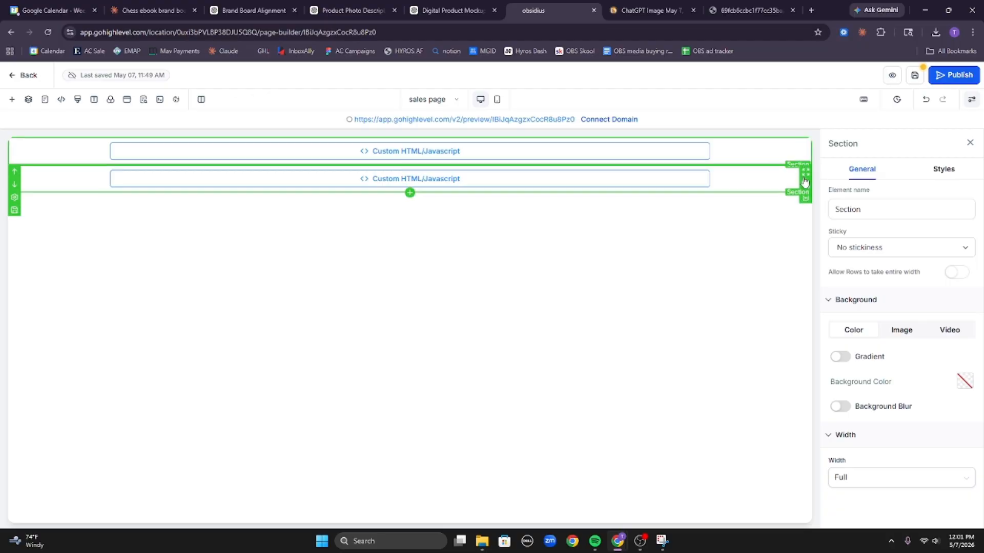
click(806, 186)
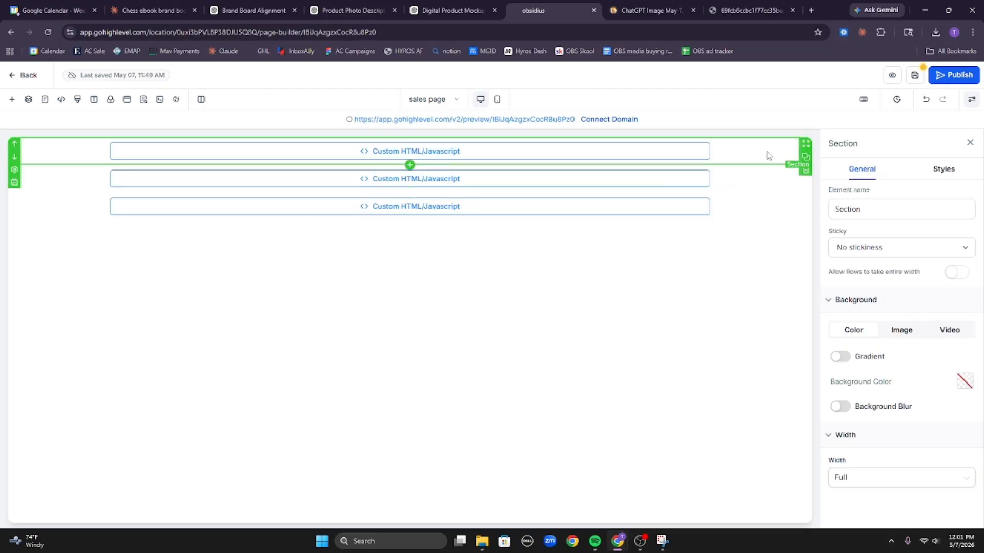
click(804, 161)
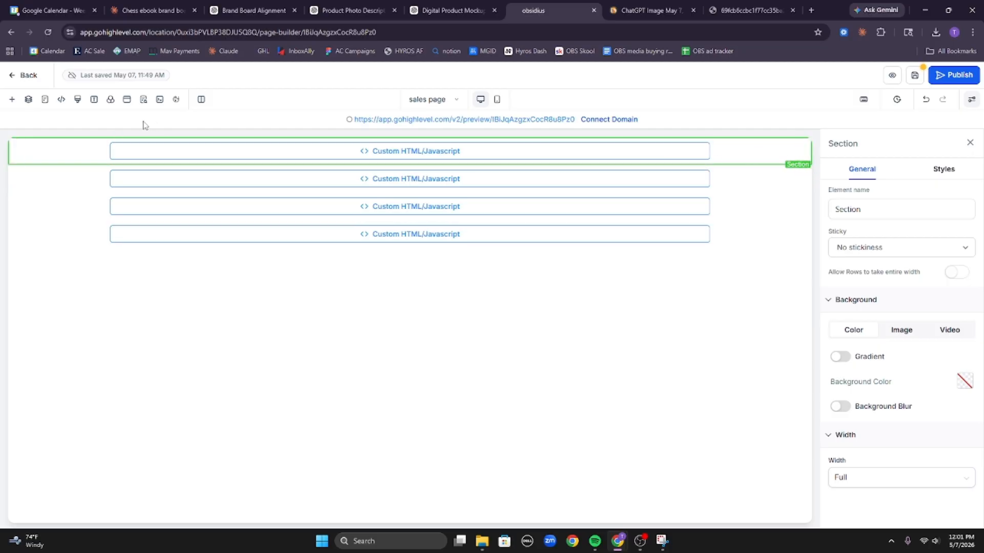
click(331, 156)
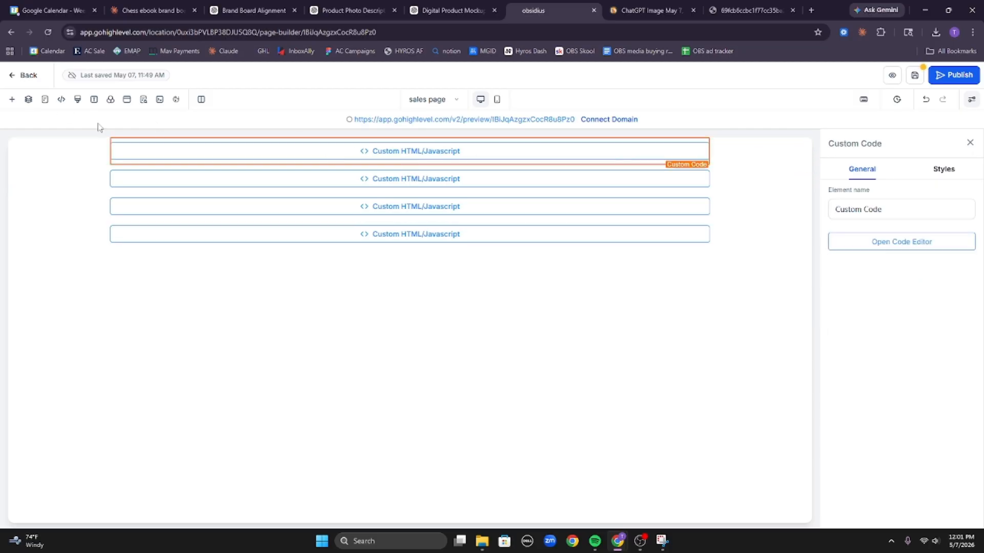
Delete the first section's Custom Code element through the Layers tree.
click(28, 100)
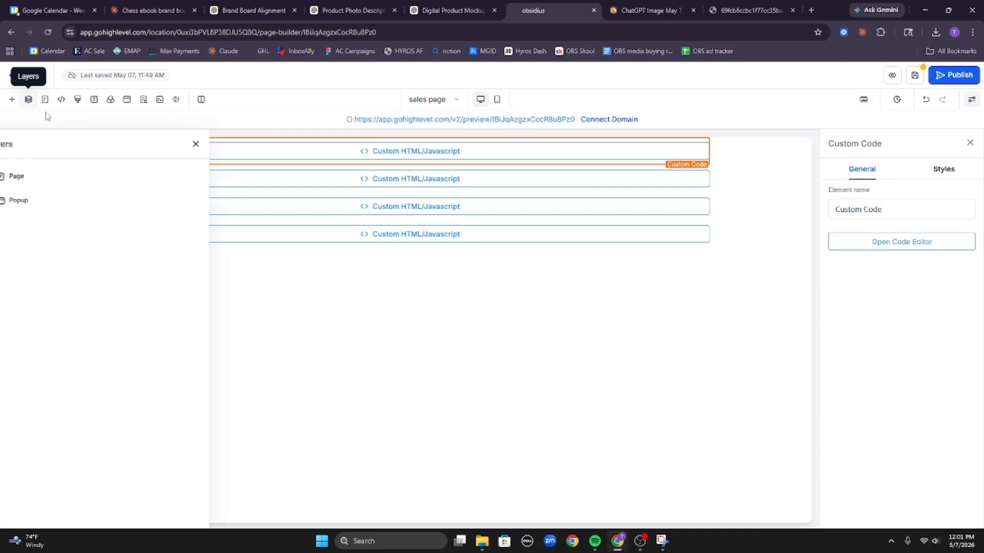
click(56, 197)
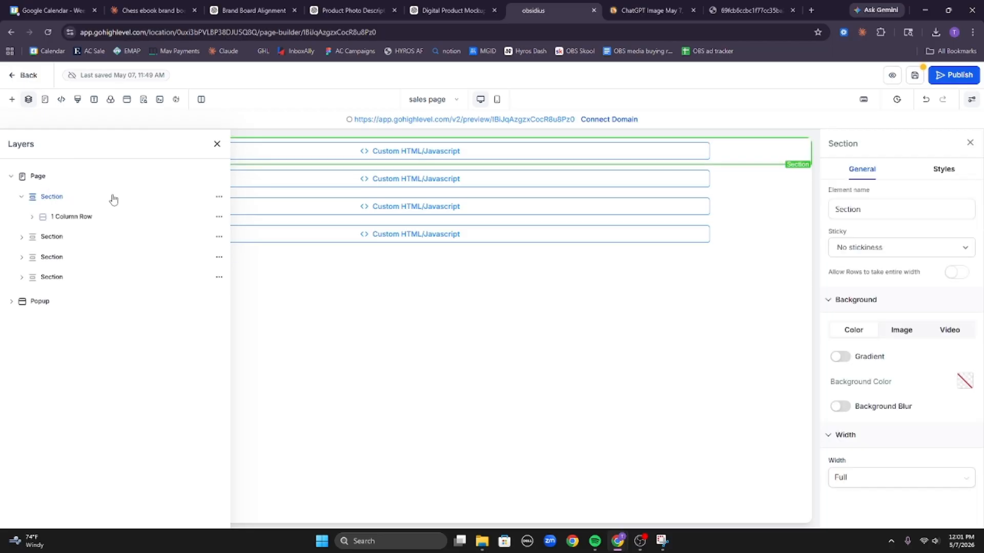
click(82, 219)
click(83, 237)
click(84, 256)
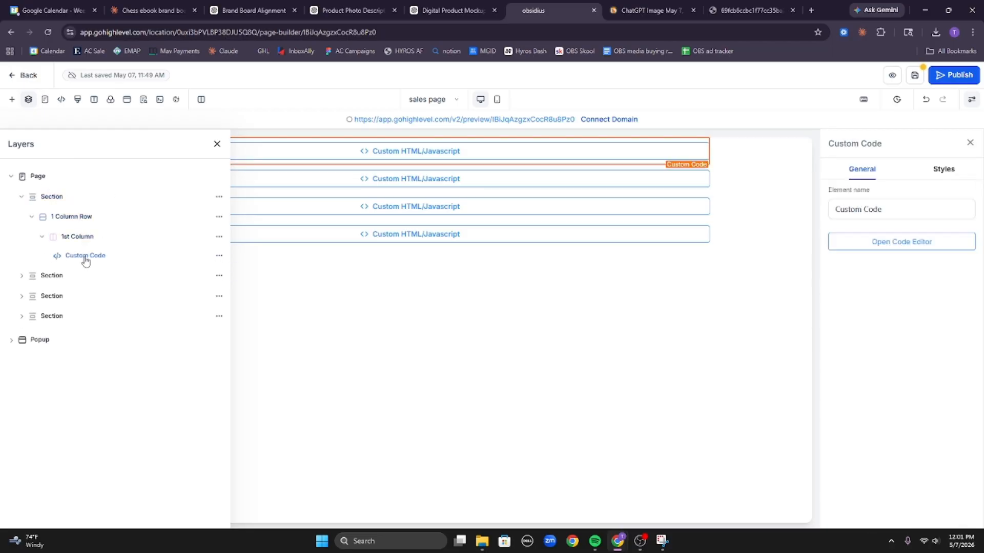
click(219, 255)
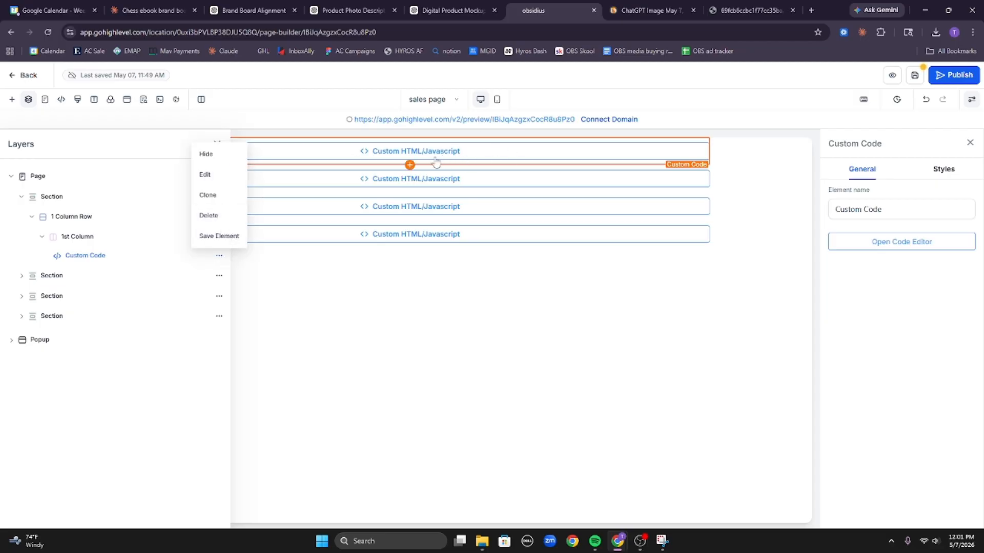
click(215, 236)
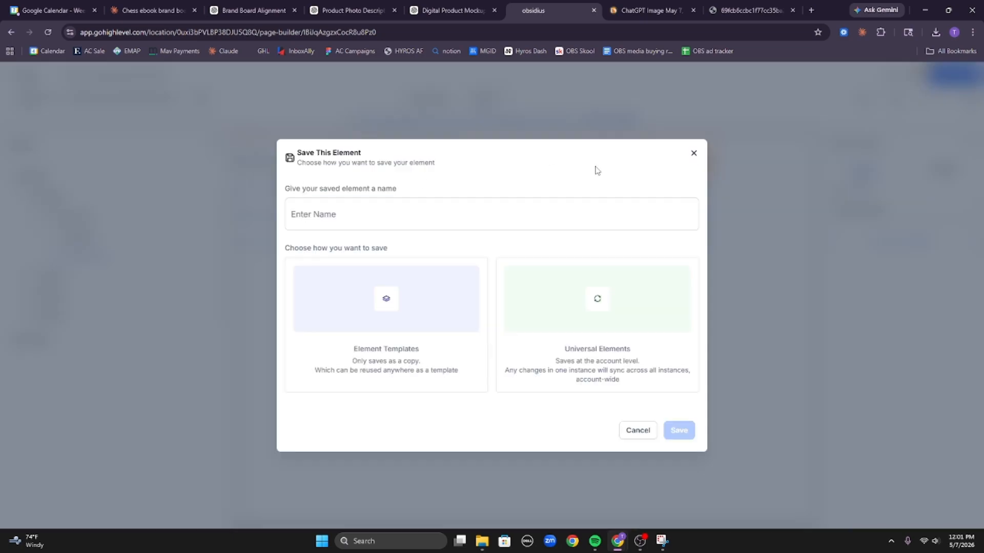
click(696, 155)
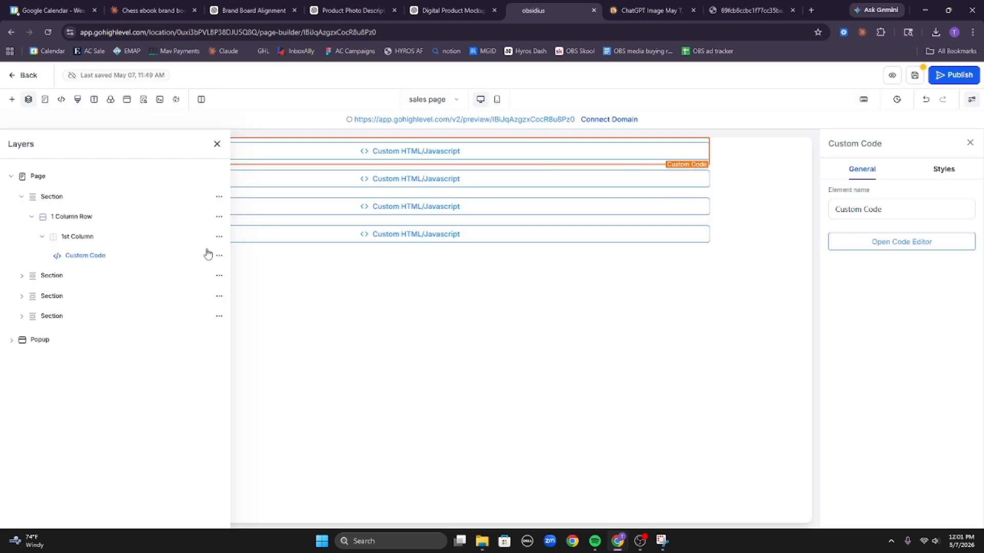
click(219, 256)
click(210, 215)
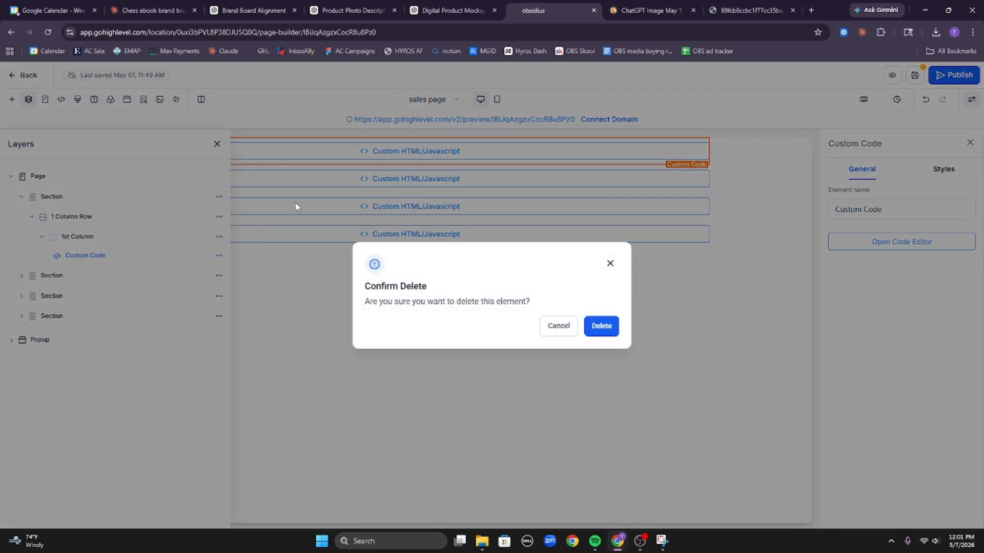
click(598, 327)
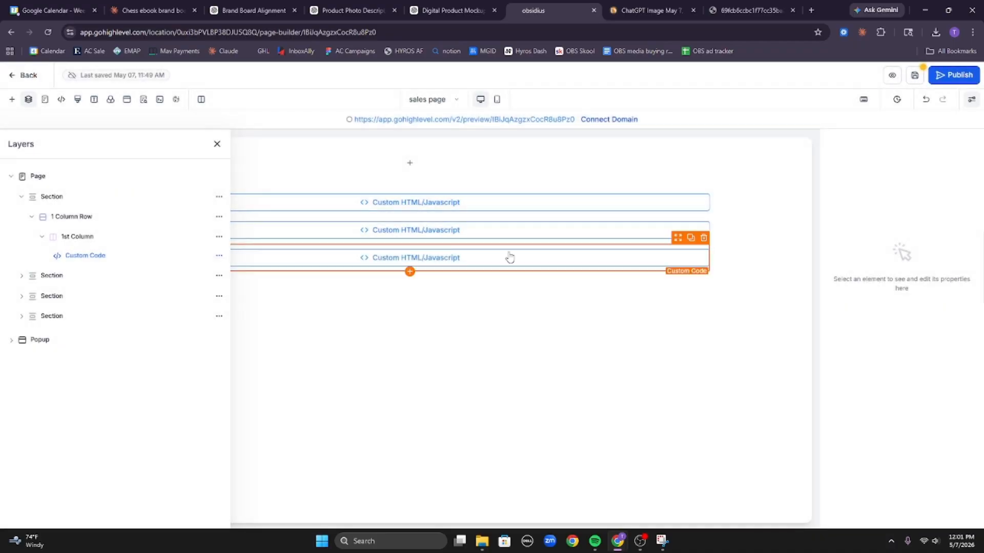
Add a Get Started Button to the emptied first-section column.
click(408, 163)
double_click(236, 174)
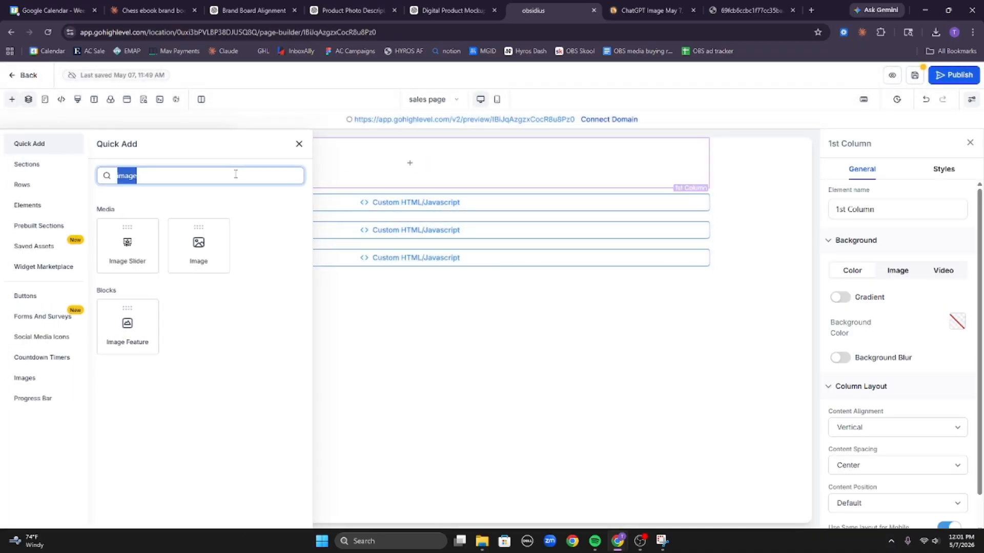
text(button)
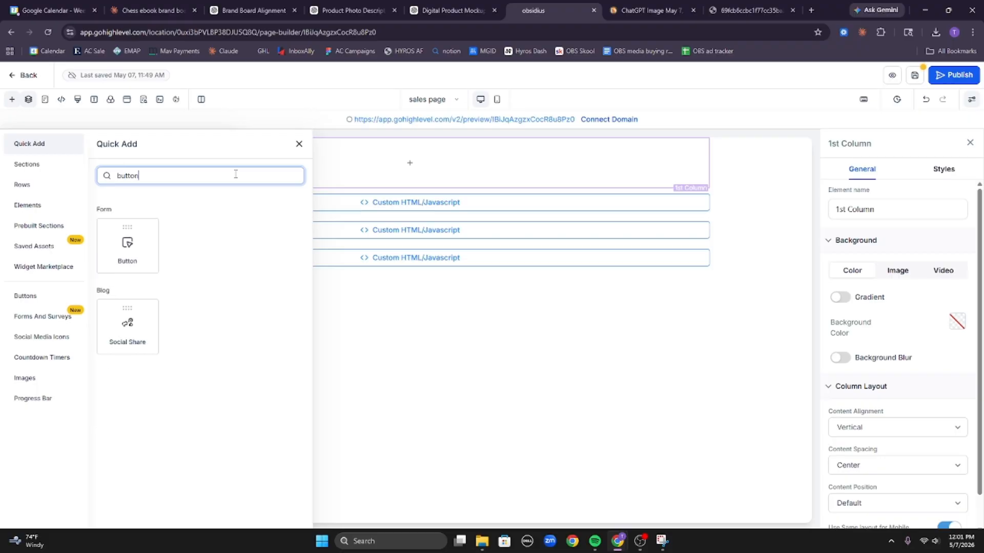
click(137, 259)
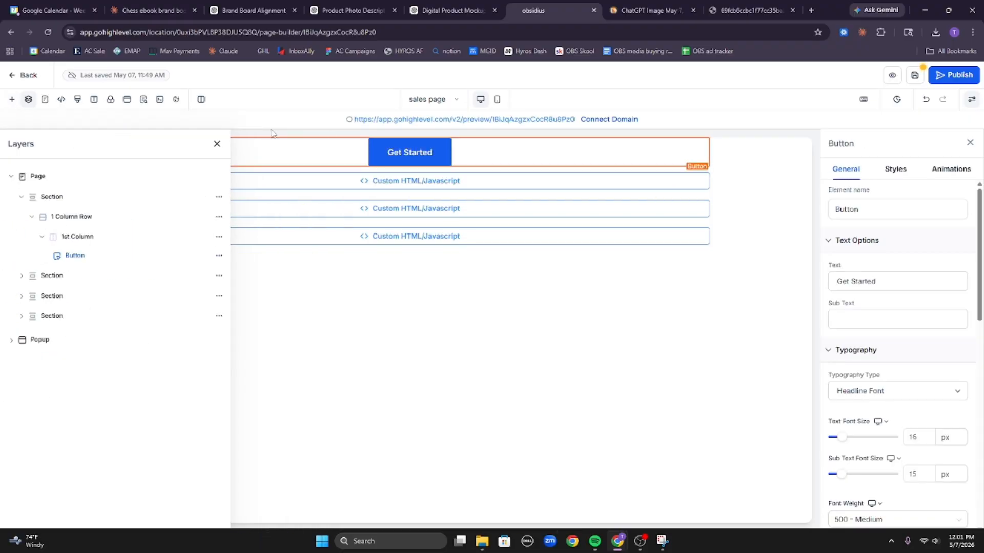
Set the button's section to 'Stick to bottom on scroll'.
click(217, 144)
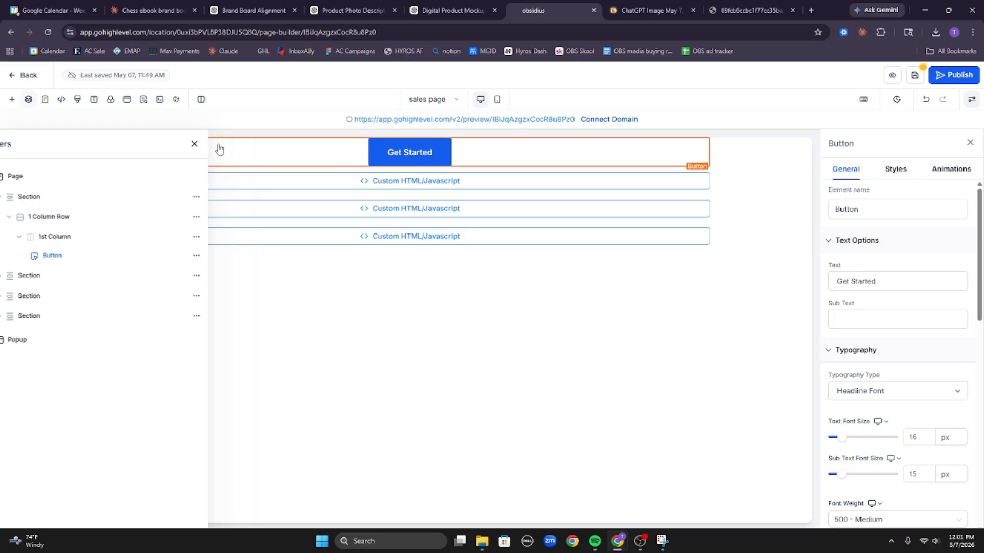
click(731, 160)
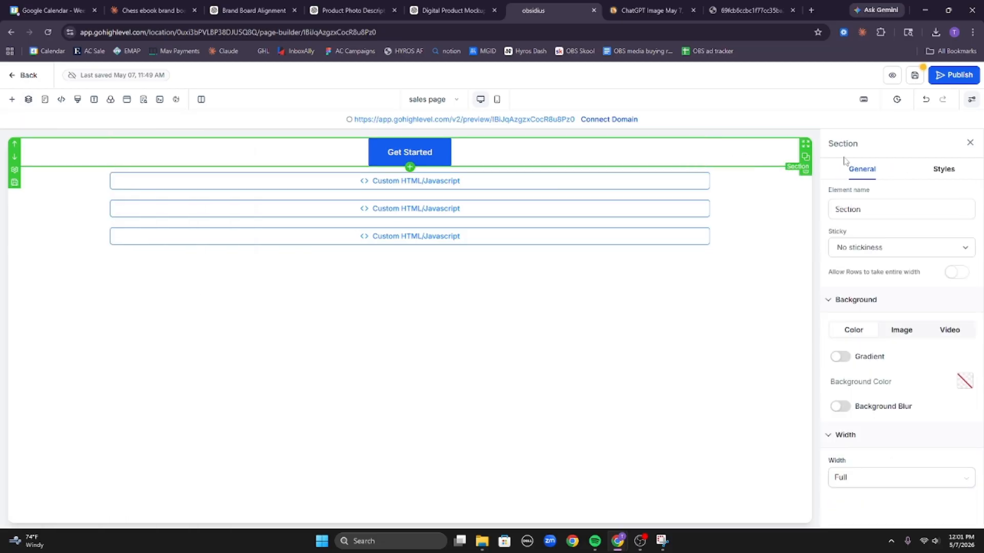
click(908, 250)
click(916, 287)
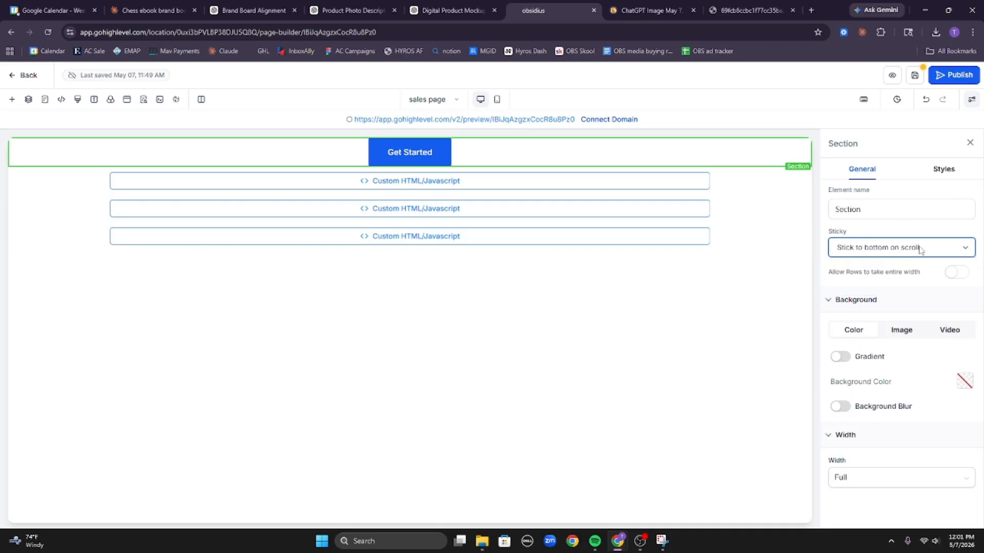
Check the page in Mobile Mode and reselect the first section in Layers.
click(495, 101)
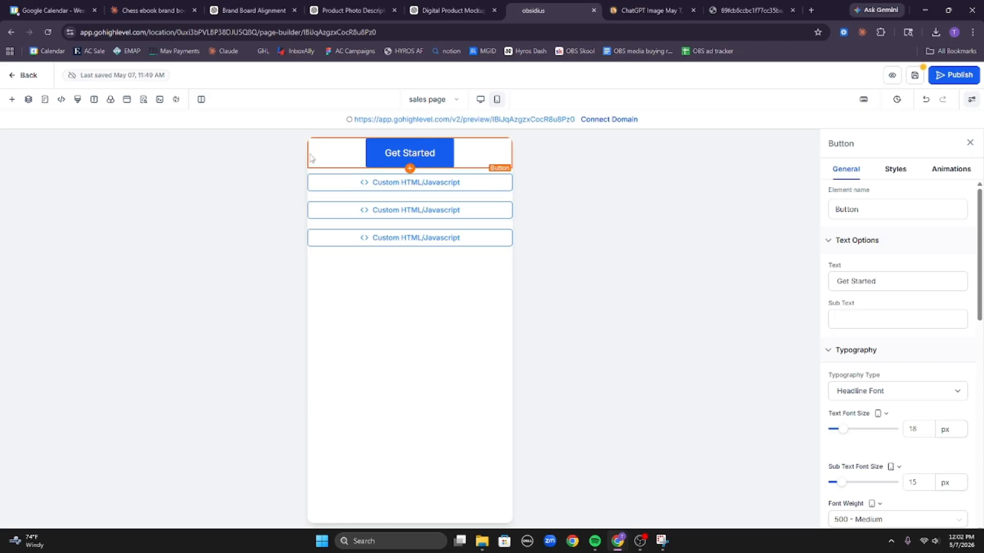
click(28, 99)
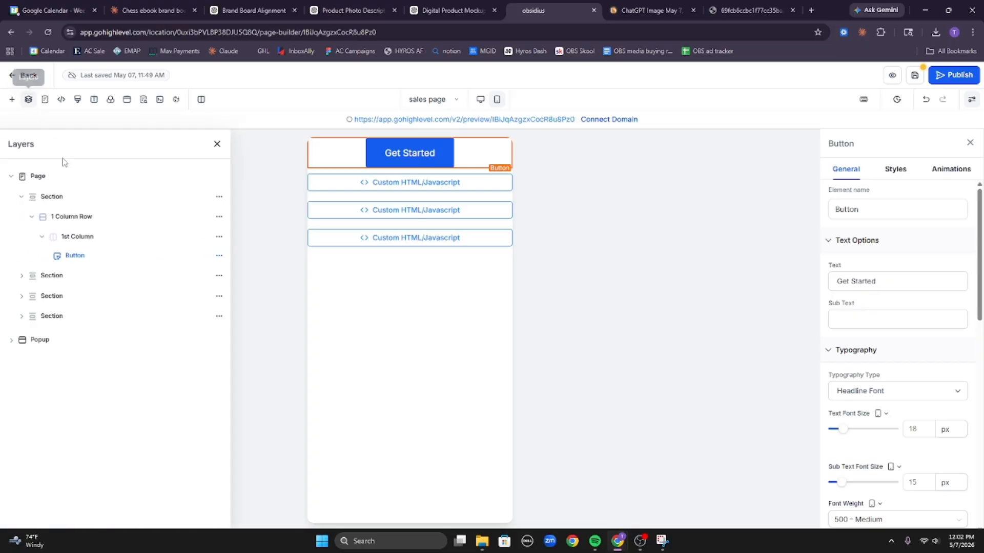
click(51, 199)
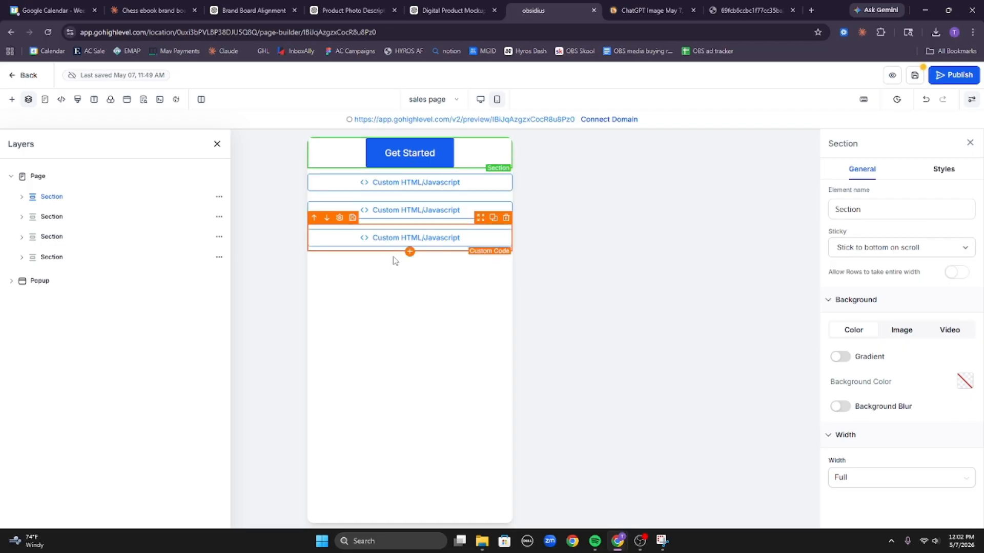
click(148, 10)
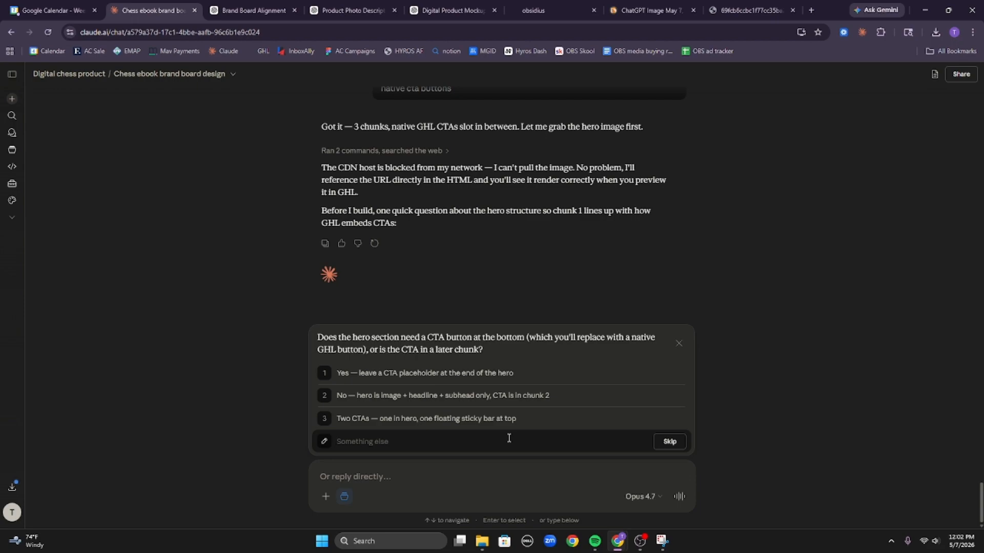
Answer Claude's CTA question: add no CTAs, you will handle them all yourself.
text(yo)
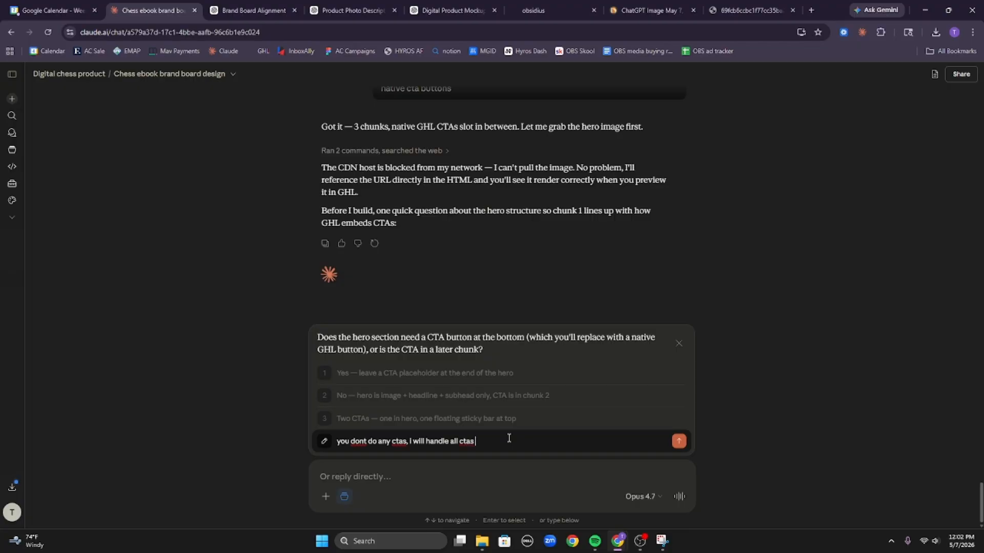
key(Return)
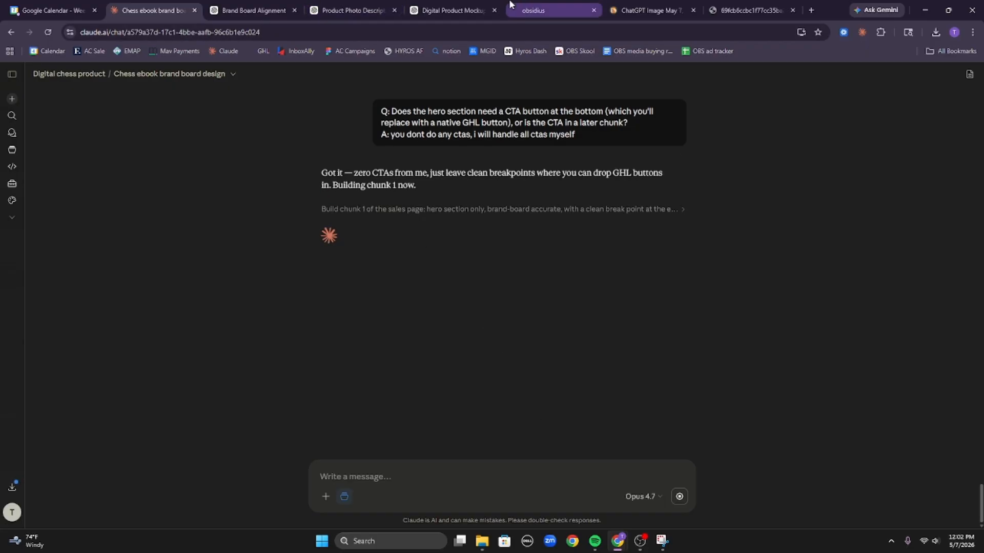
scroll(536, 243, up, 1)
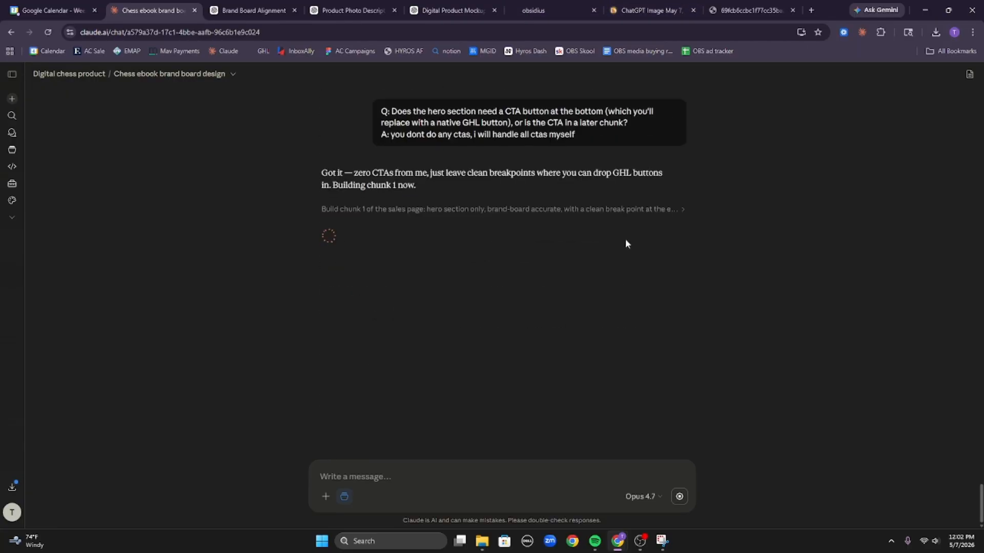
click(532, 10)
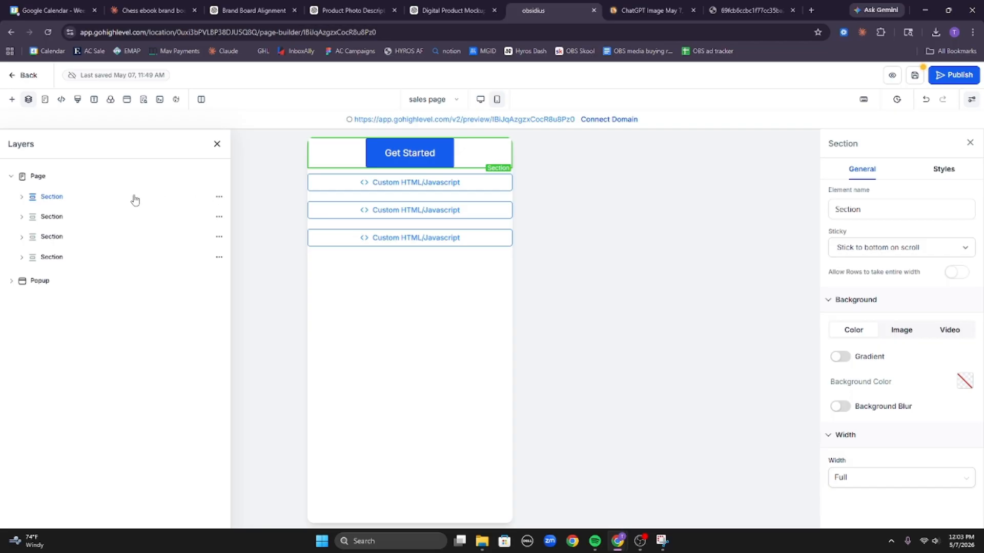
Place Get Started buttons below the first and second code blocks, then switch back to Desktop Mode.
click(77, 198)
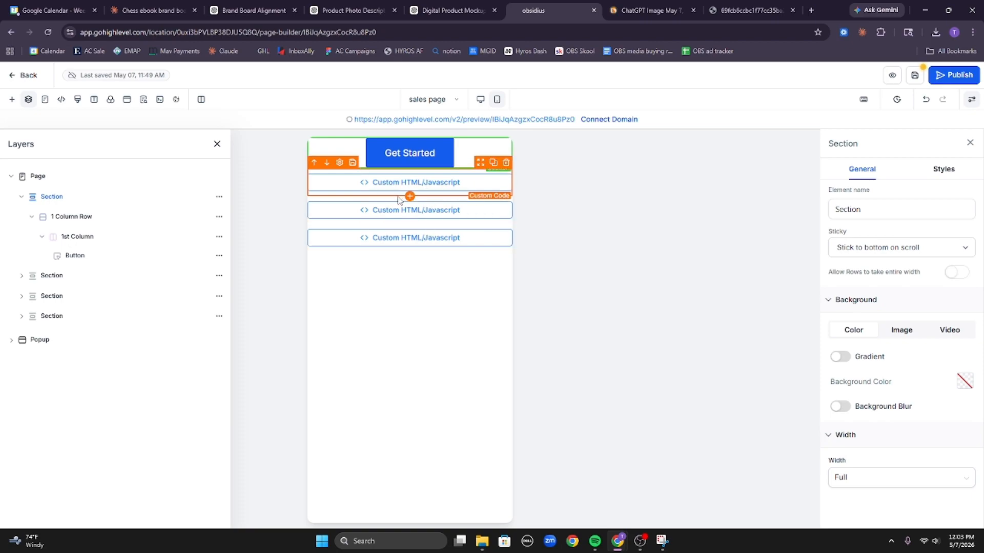
click(12, 99)
drag(127, 243, 443, 206)
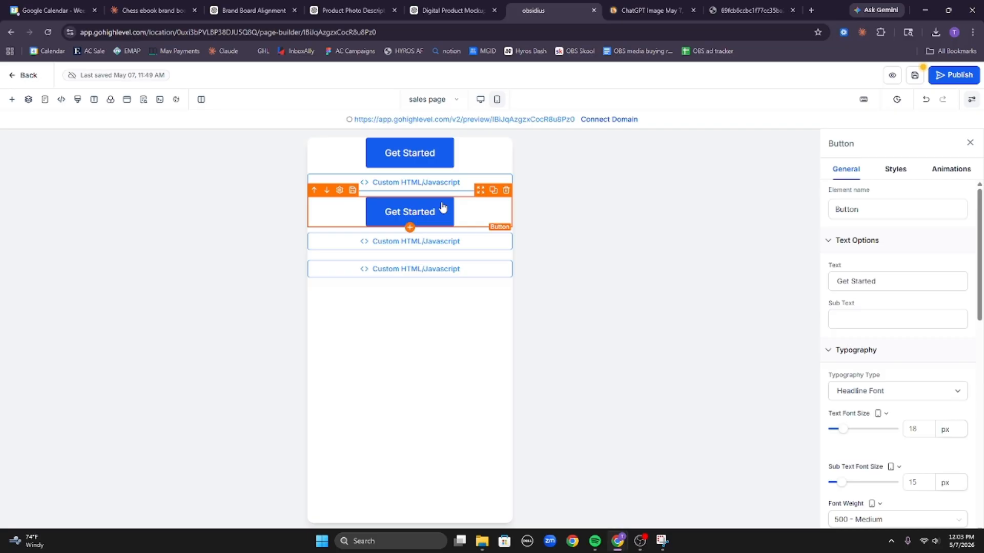
click(493, 194)
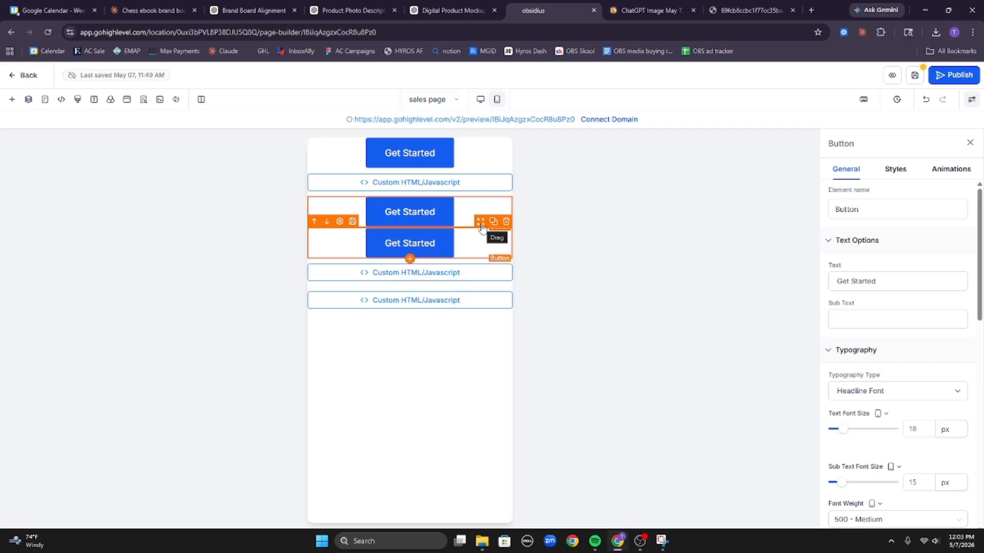
drag(481, 233, 430, 274)
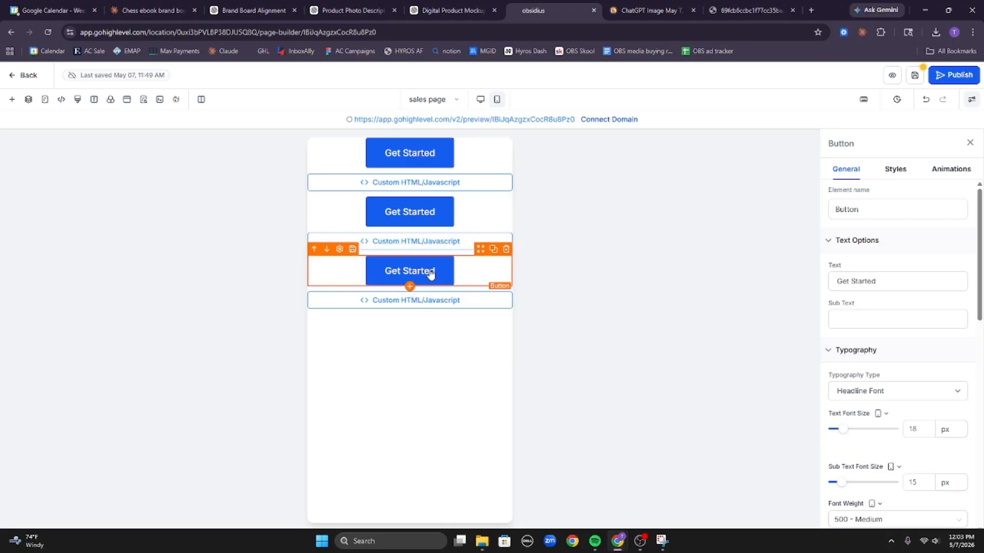
click(480, 100)
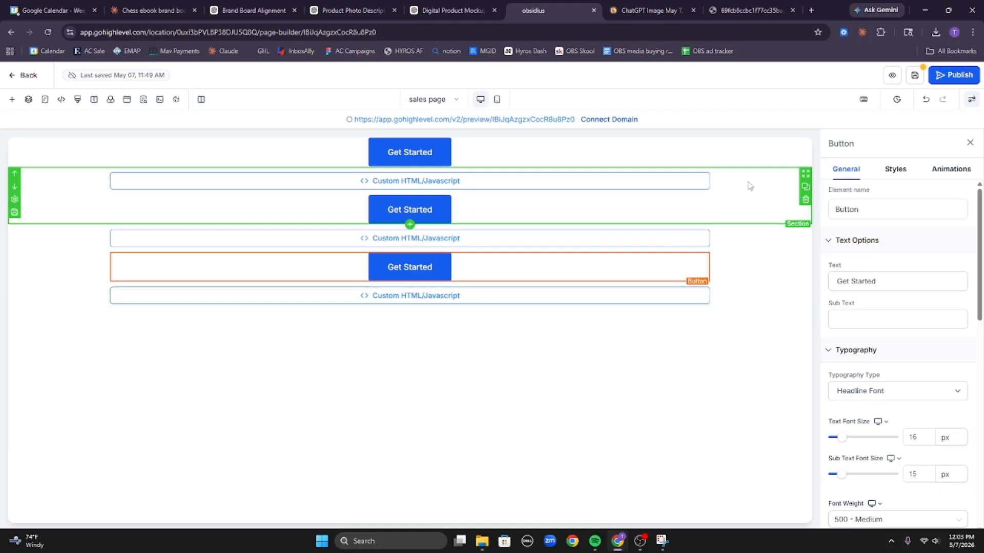
Set the middle Get Started button's top and bottom padding to 10 and left/right padding to 0.
click(729, 212)
click(561, 210)
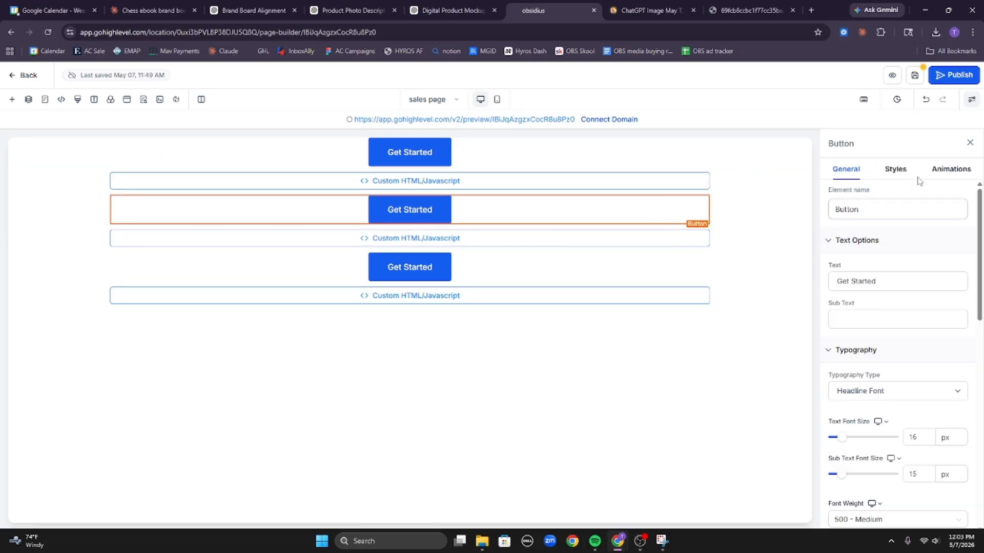
click(895, 169)
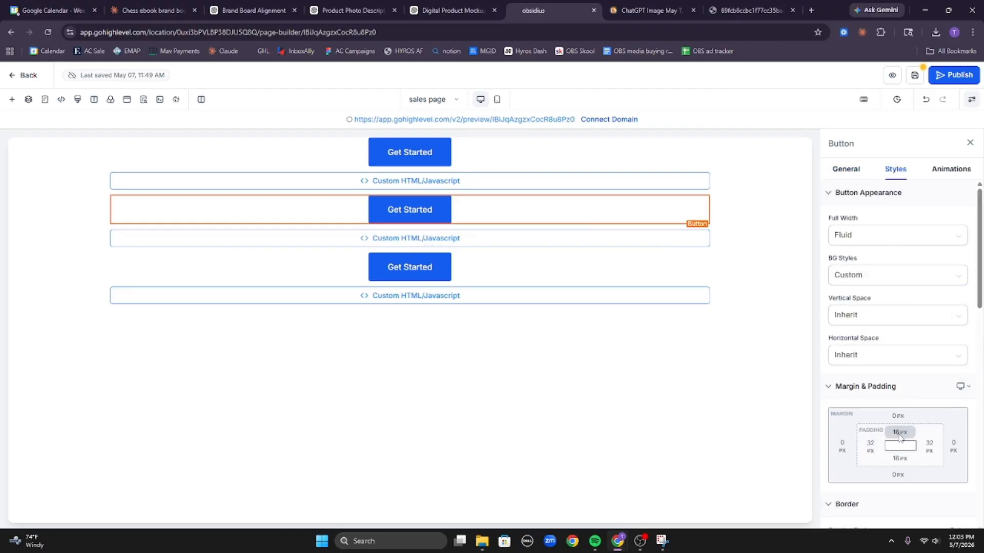
click(897, 441)
click(880, 372)
click(905, 460)
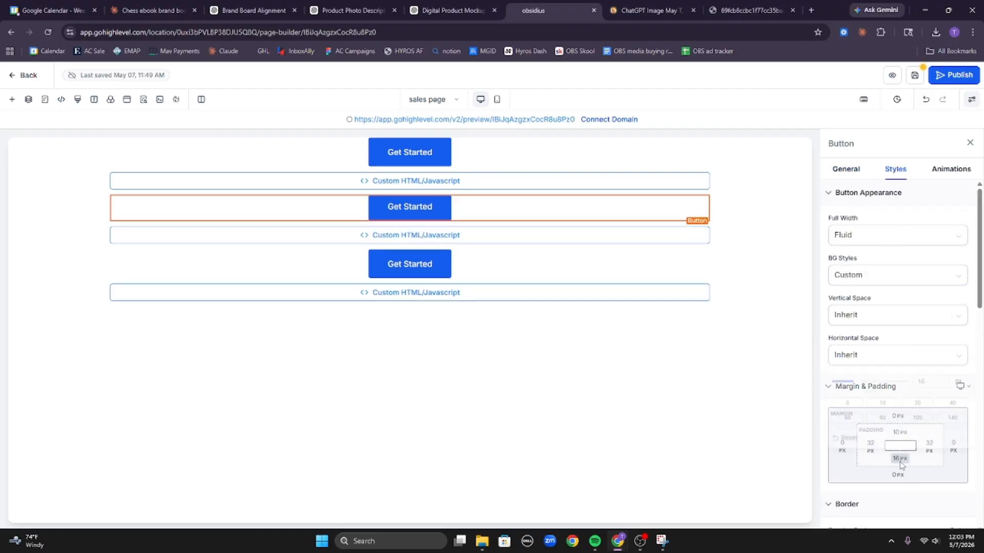
click(880, 397)
click(871, 455)
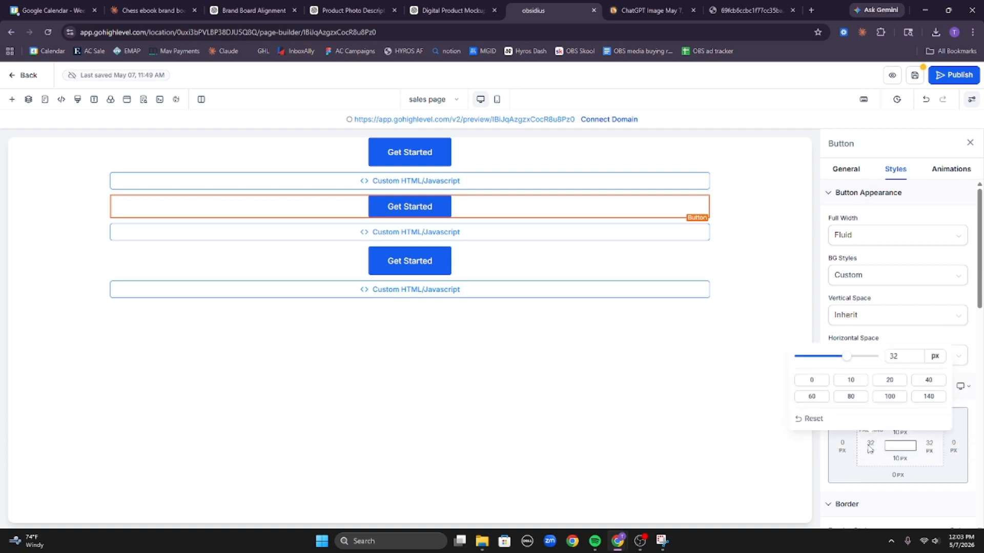
click(813, 381)
click(935, 450)
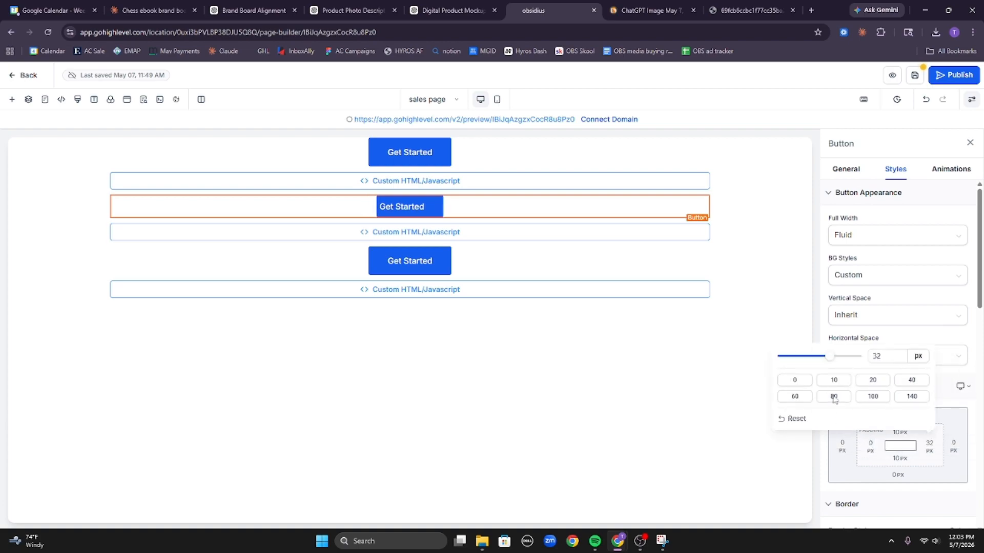
click(794, 381)
Remove the top Get Started button's left and right padding and set its top padding to 10.
click(639, 154)
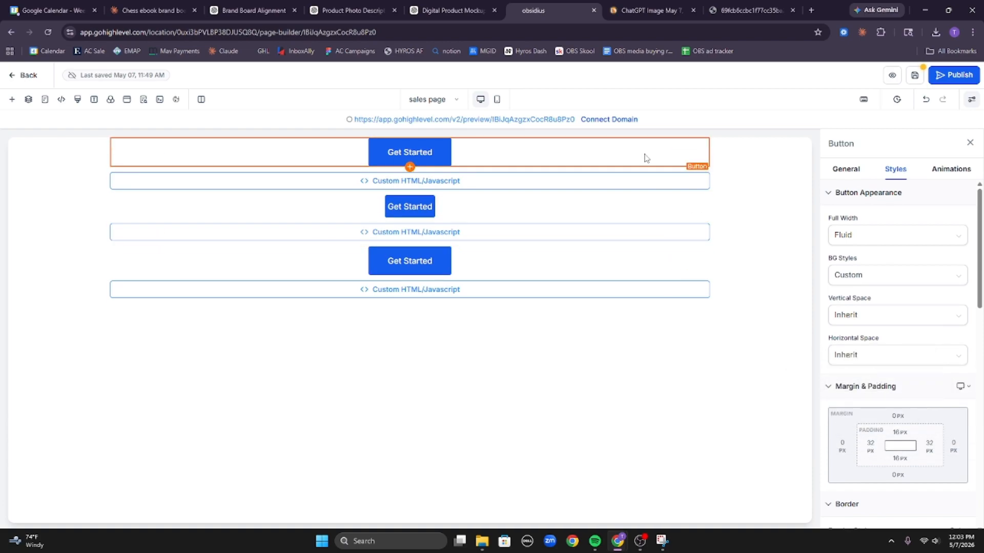
click(881, 452)
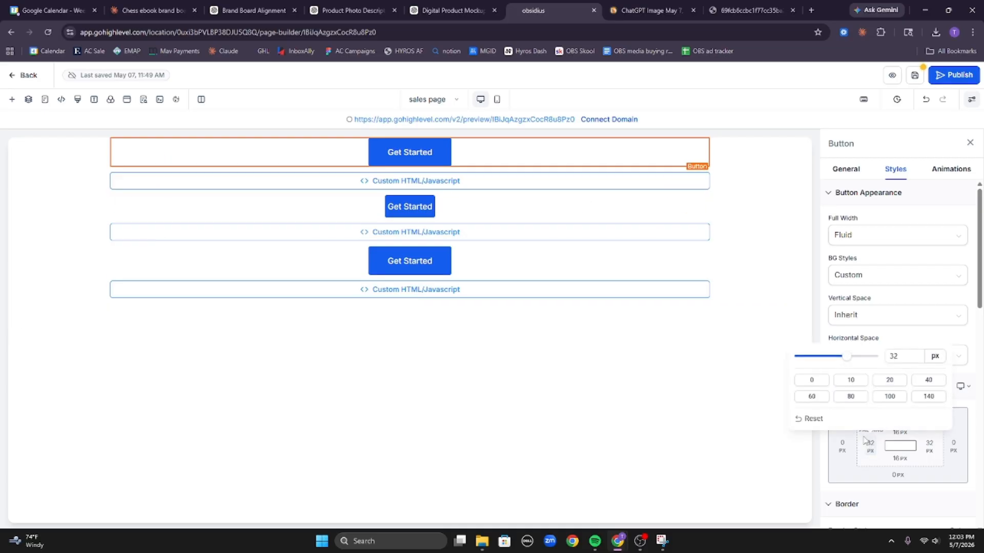
click(797, 381)
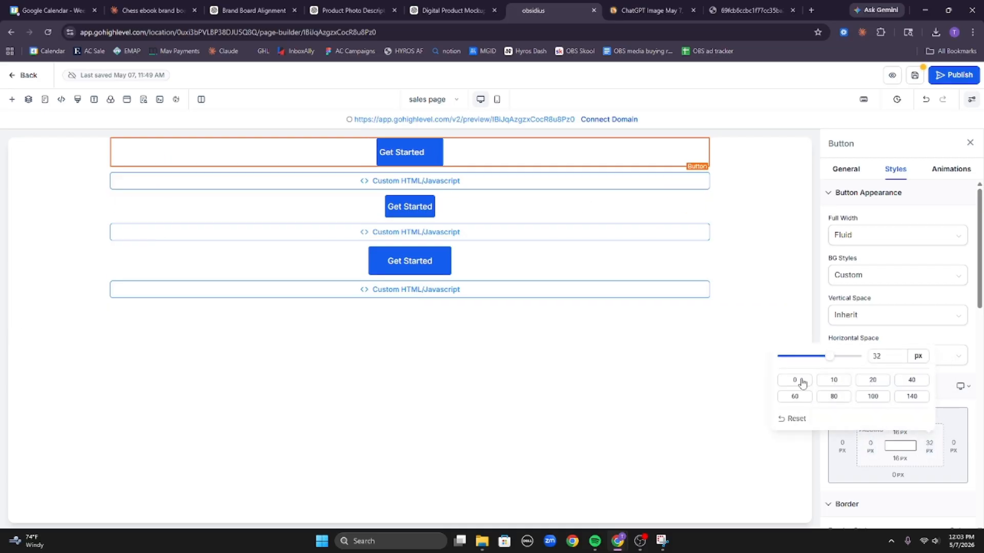
click(797, 381)
click(899, 433)
click(881, 372)
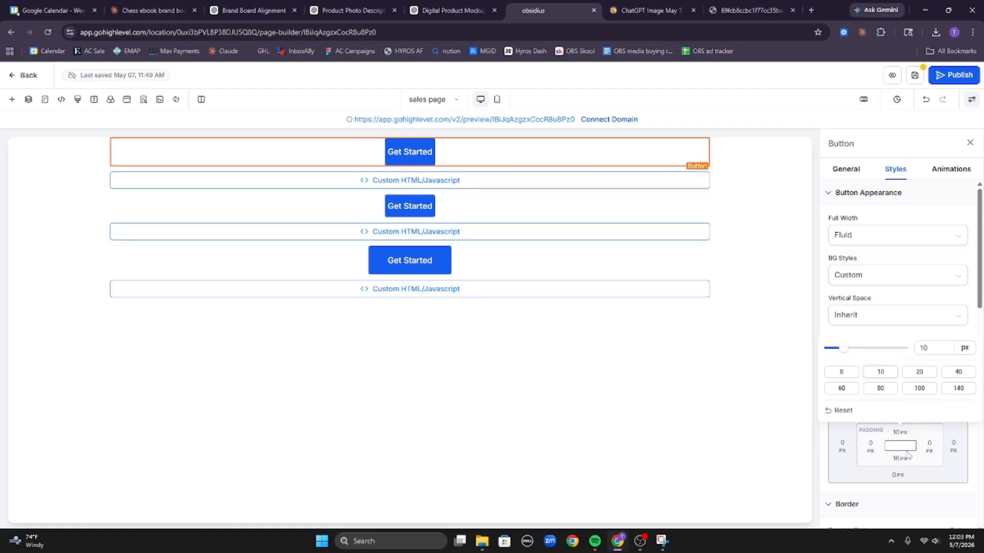
click(881, 398)
Give the third Get Started button 10 px vertical padding and zero left/right padding.
click(634, 257)
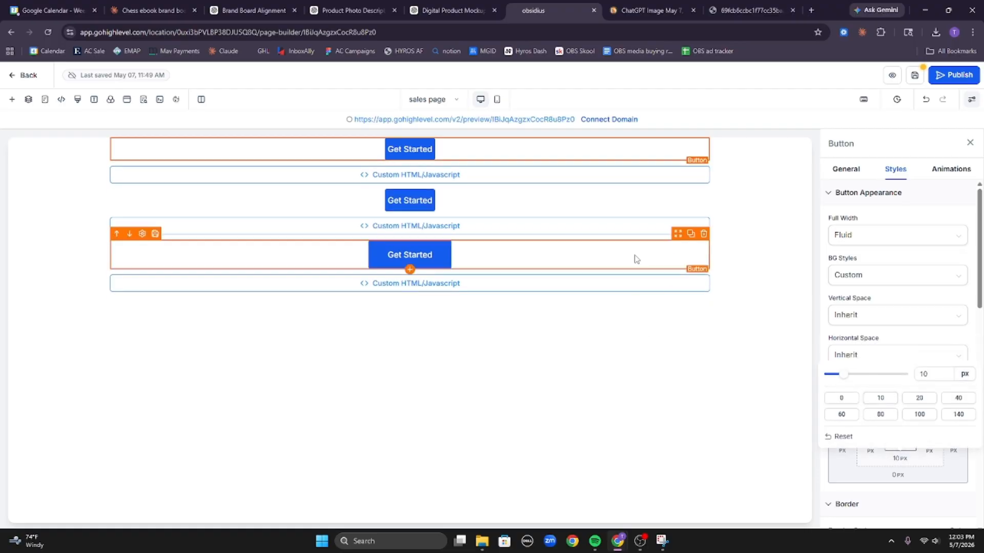
click(882, 435)
click(880, 398)
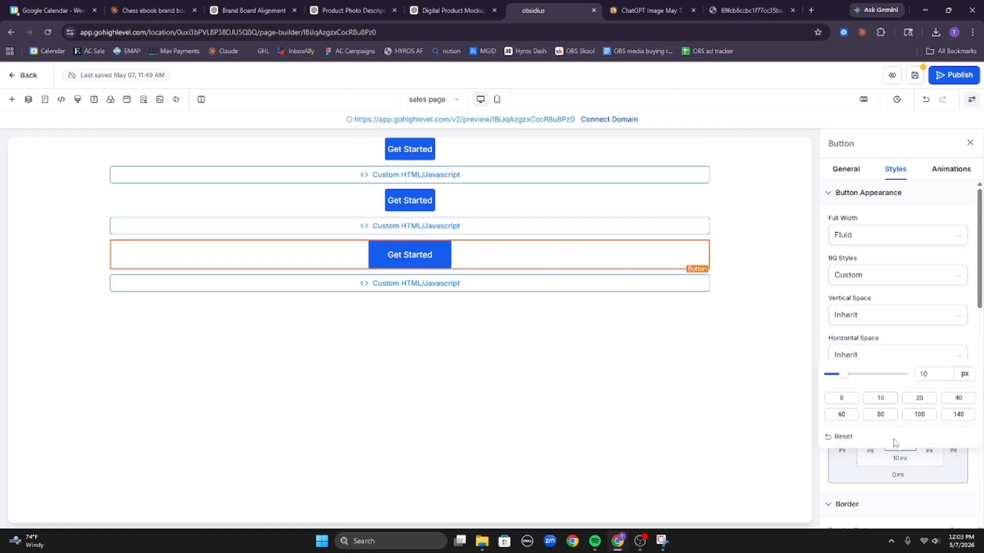
click(939, 433)
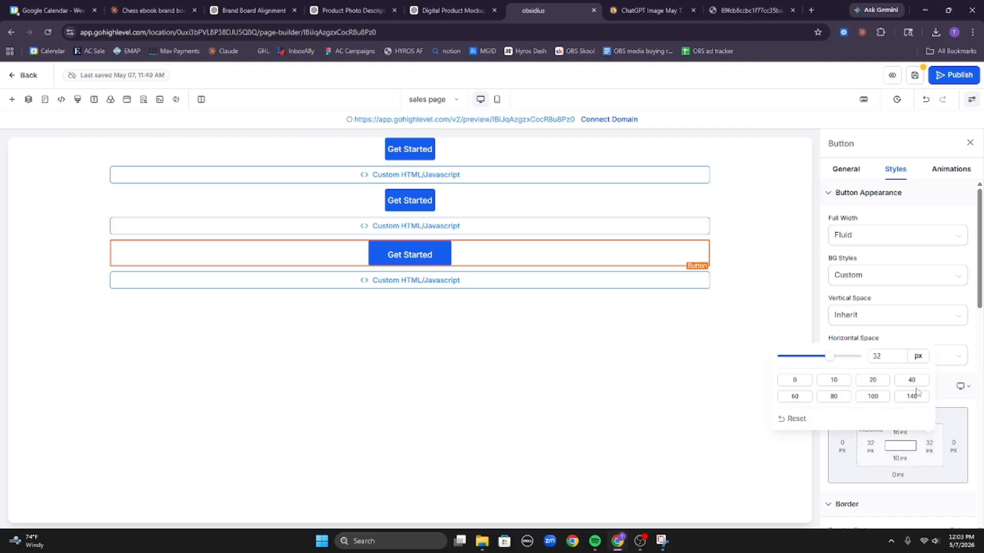
click(802, 382)
click(869, 444)
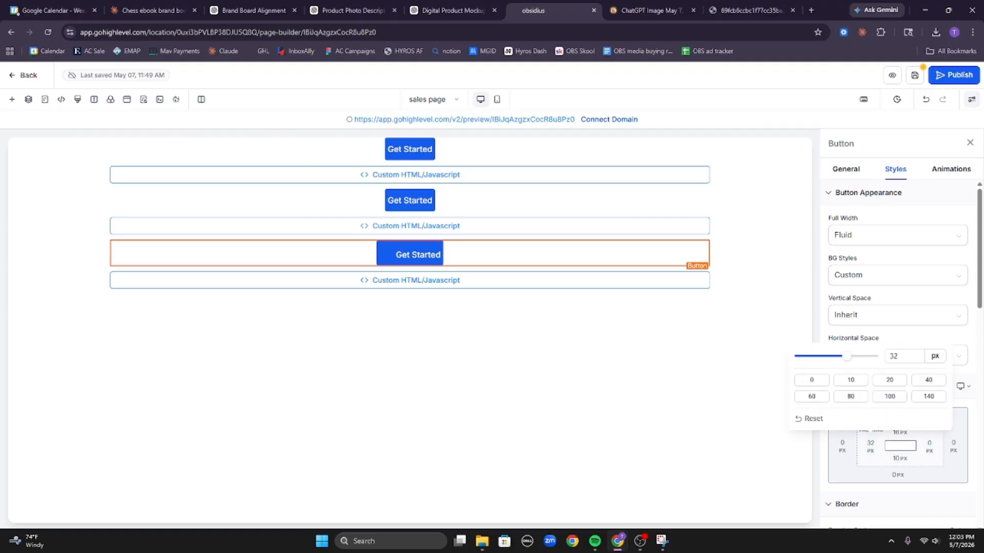
click(818, 382)
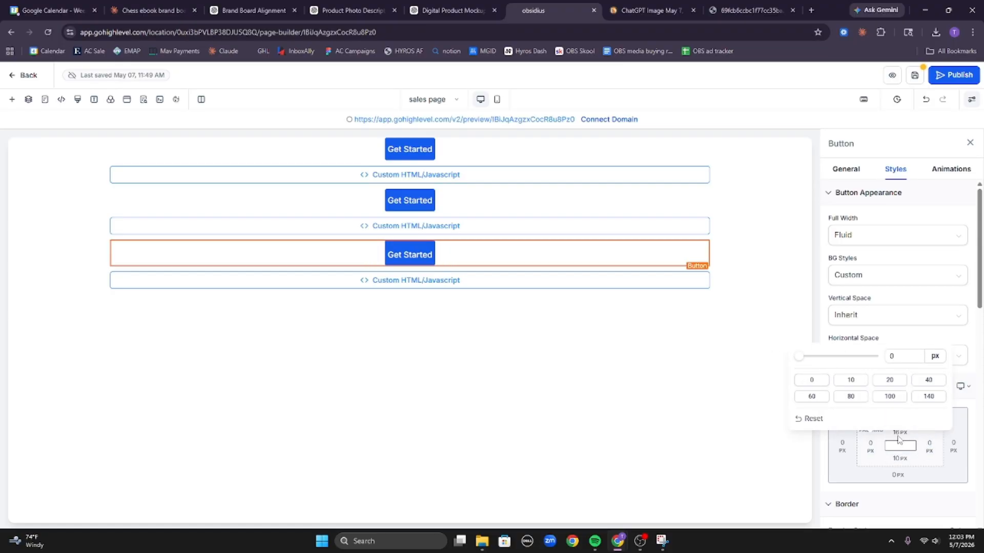
click(899, 433)
click(880, 372)
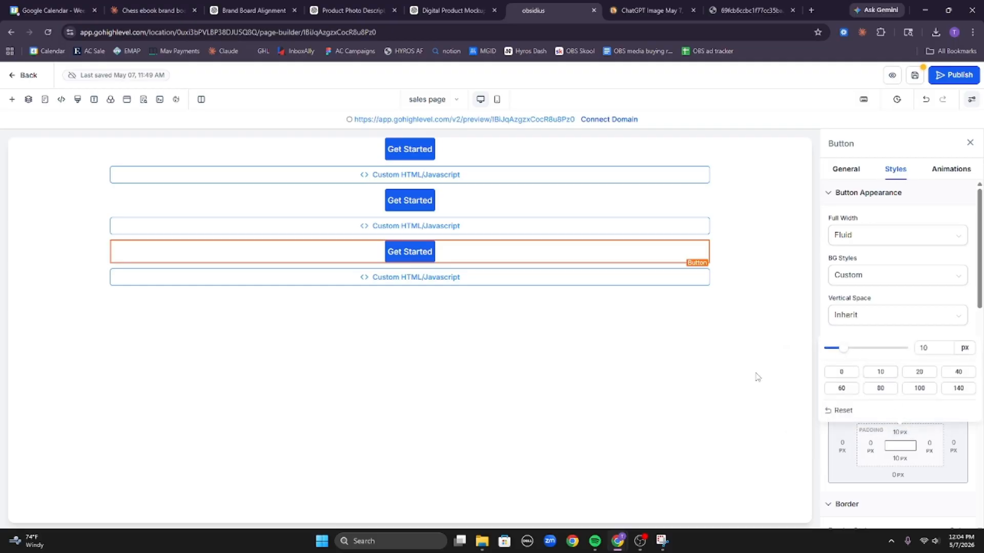
click(780, 199)
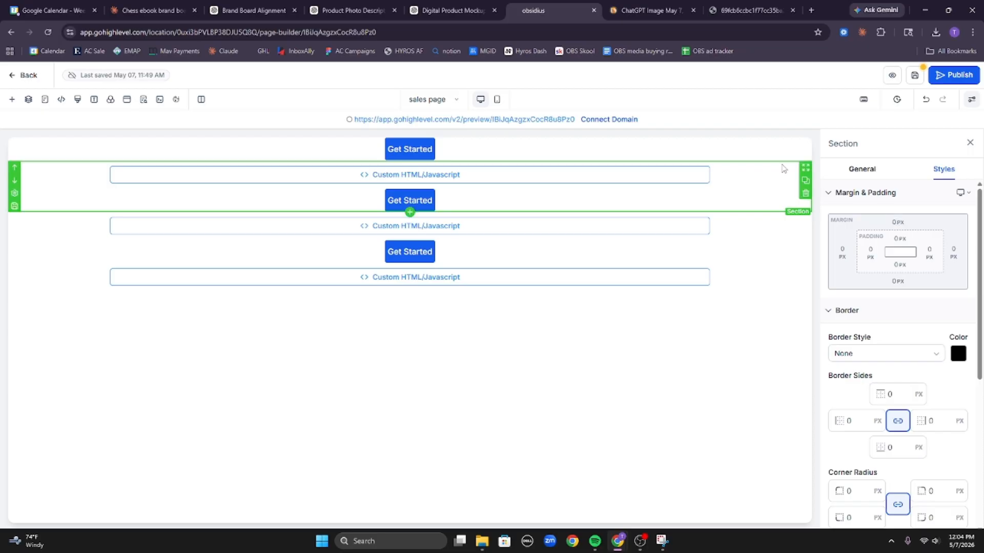
Check the top, third and bottom sections, then preview the sales page on mobile.
click(720, 155)
click(737, 254)
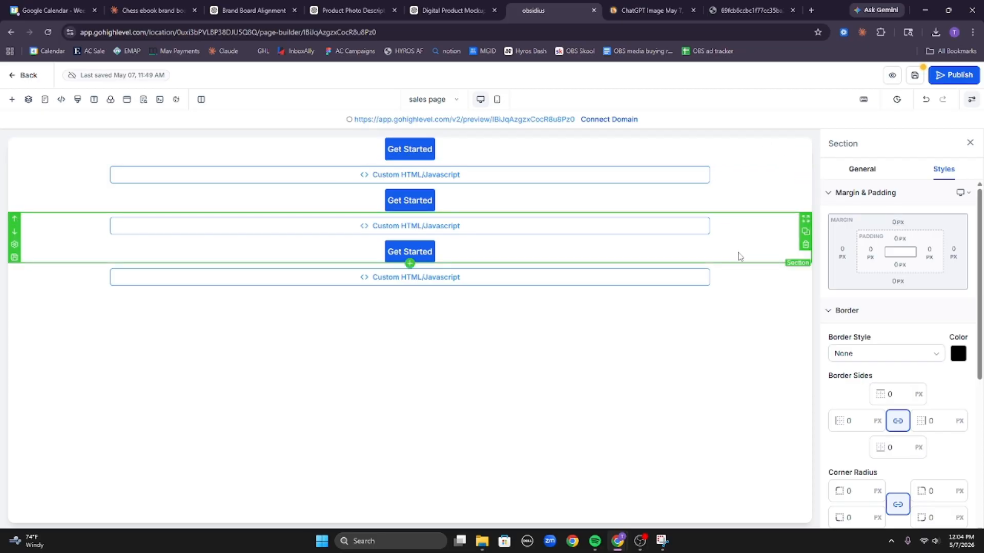
click(729, 277)
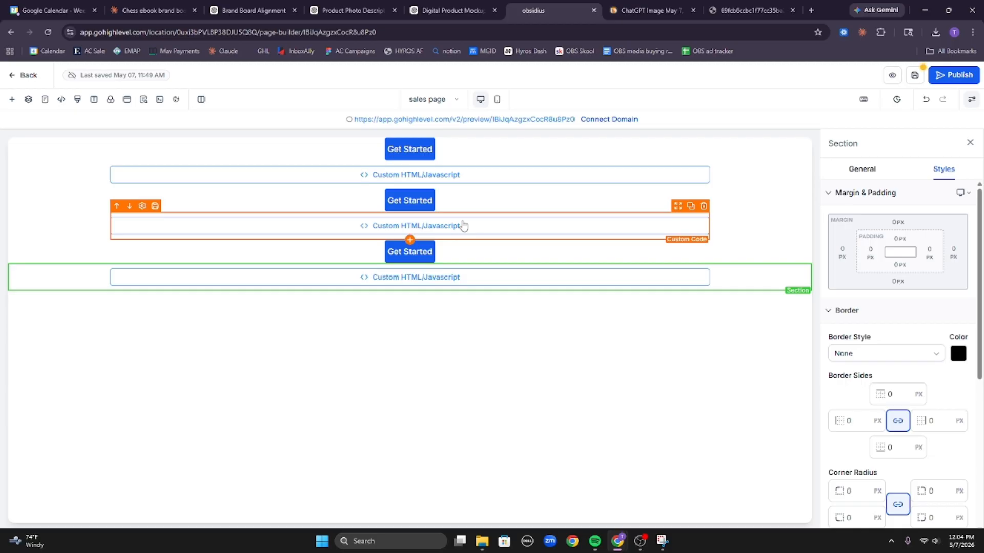
click(62, 259)
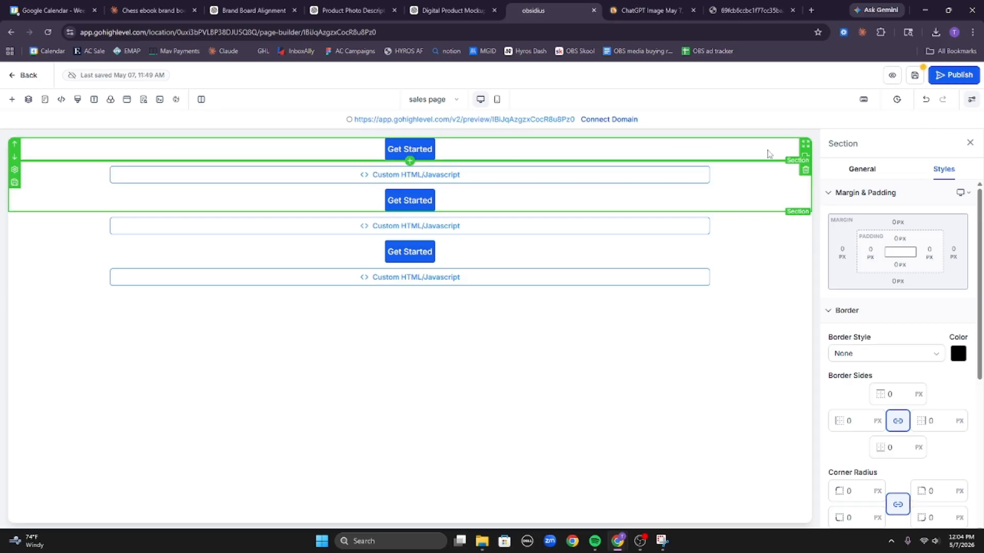
click(496, 99)
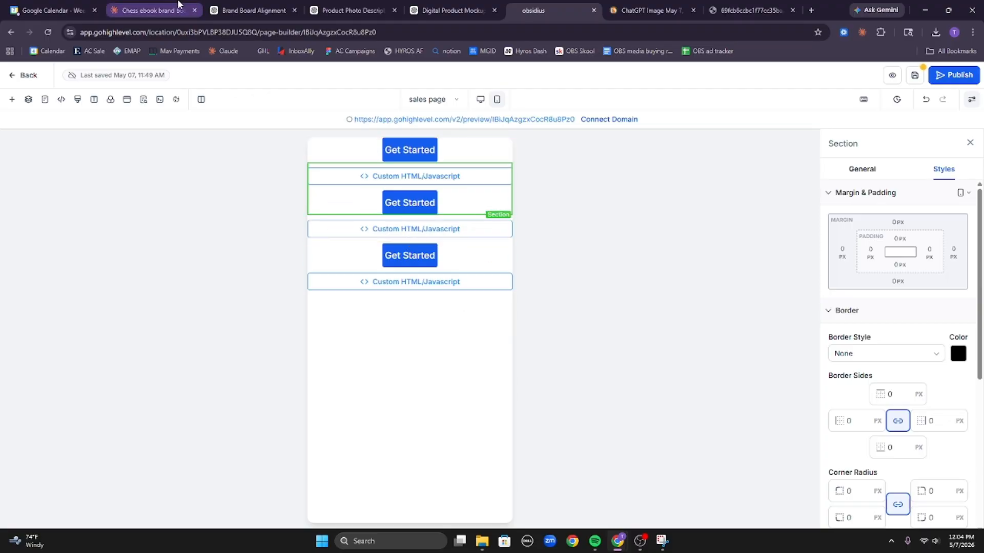
Review the Chunk 1 hero preview's trust line, subheadline and long headline in Claude.
click(143, 6)
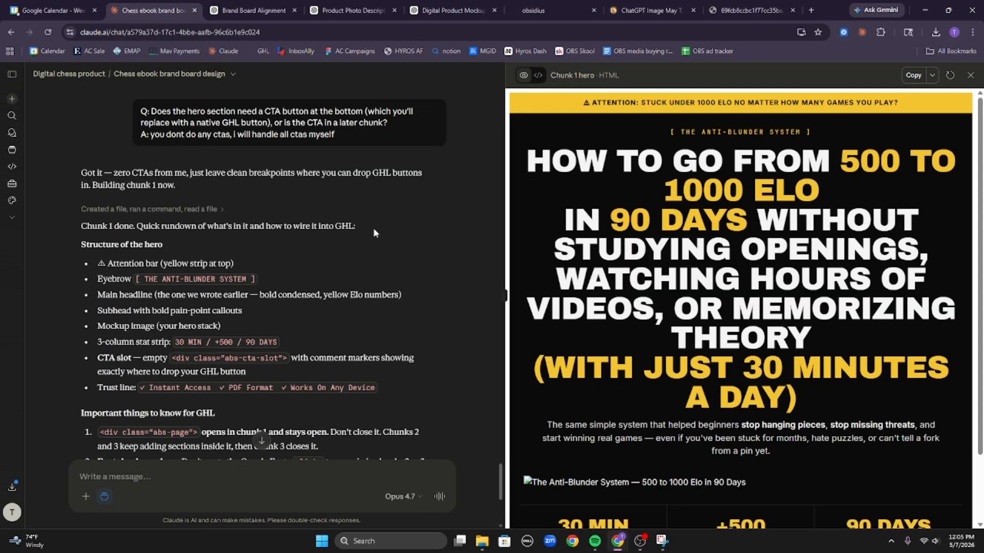
scroll(338, 290, down, 5)
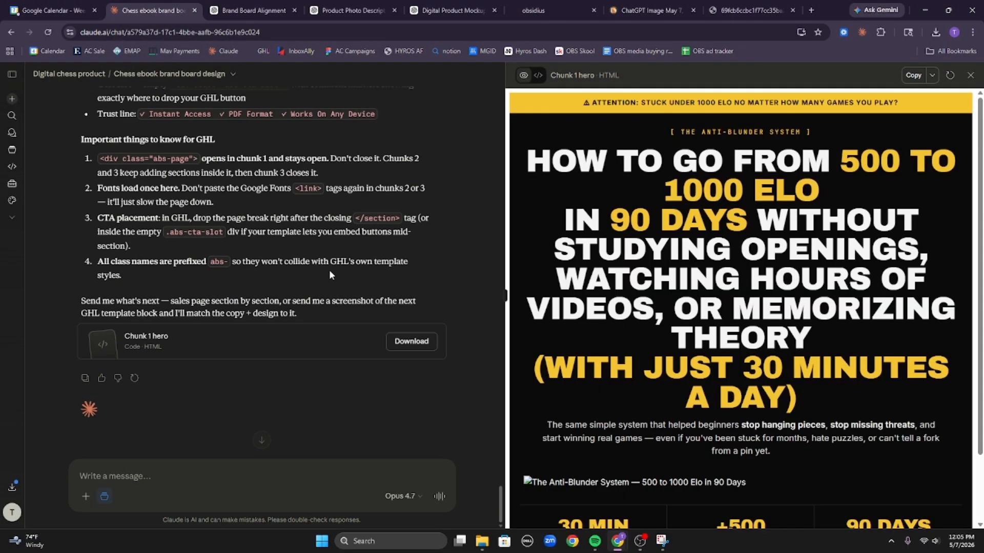
scroll(723, 316, down, 2)
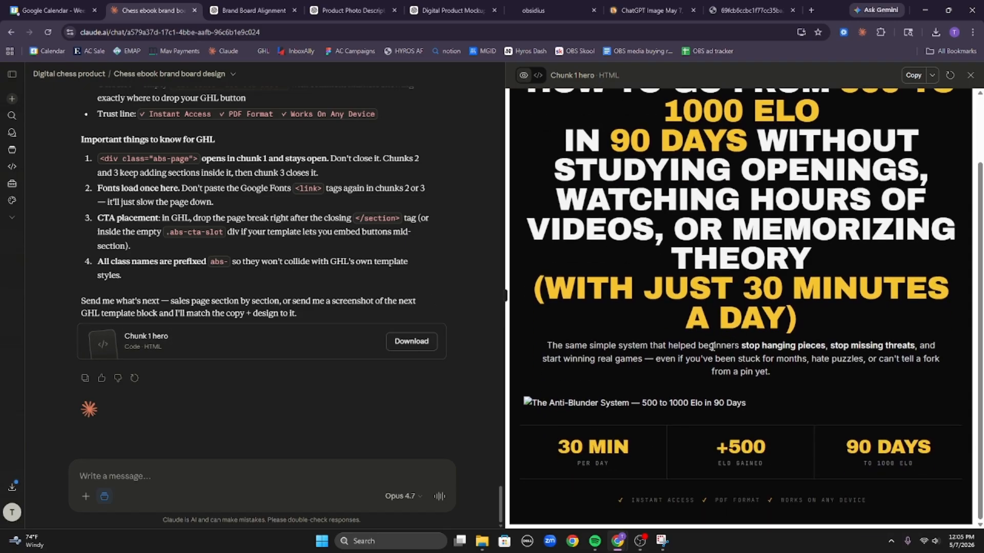
scroll(750, 184, up, 2)
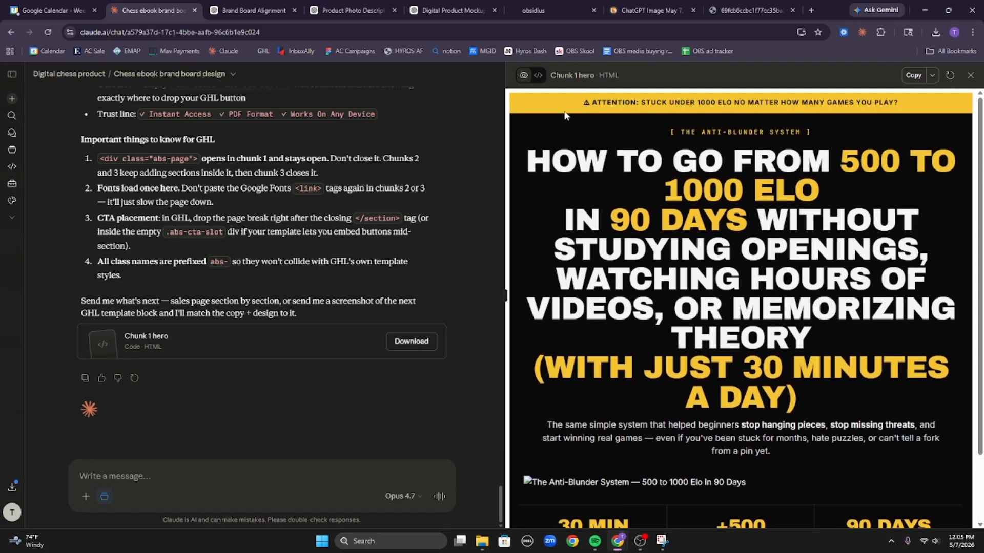
scroll(604, 394, down, 2)
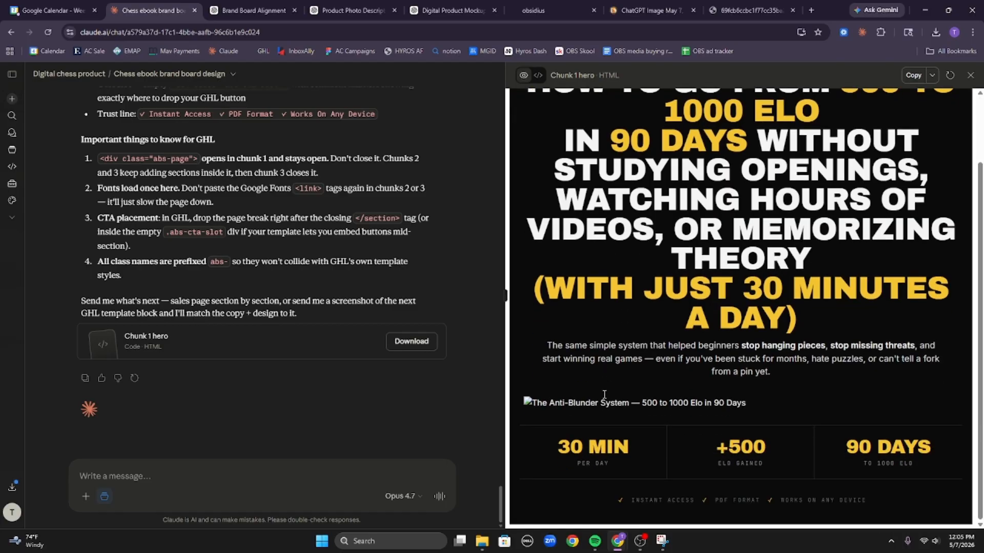
drag(638, 500, 855, 523)
click(899, 503)
drag(582, 346, 753, 360)
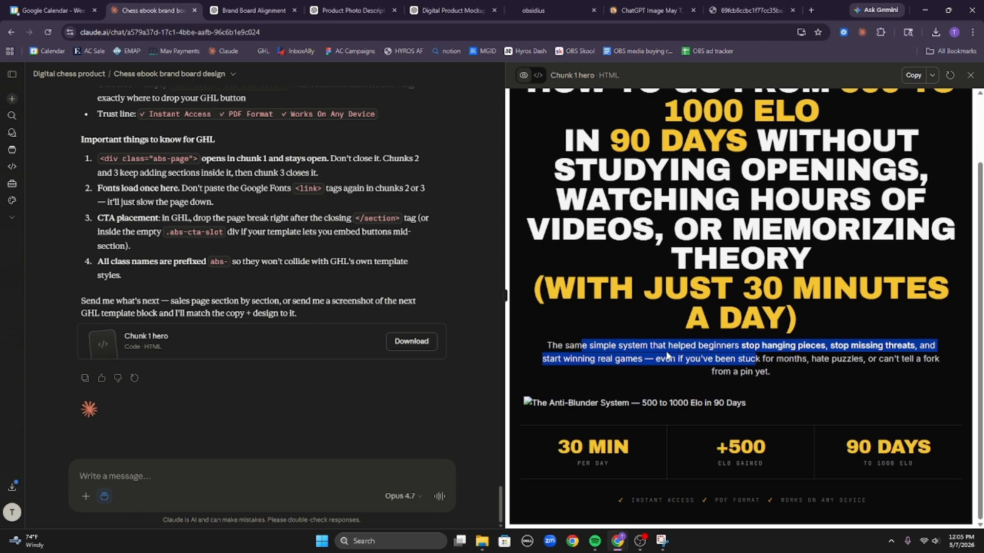
click(668, 355)
scroll(830, 373, up, 3)
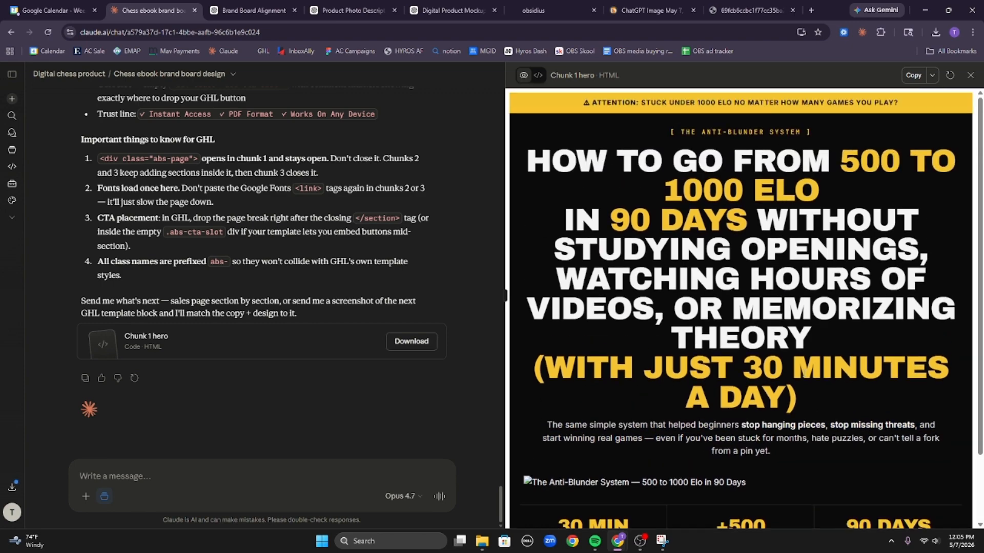
drag(584, 175, 896, 340)
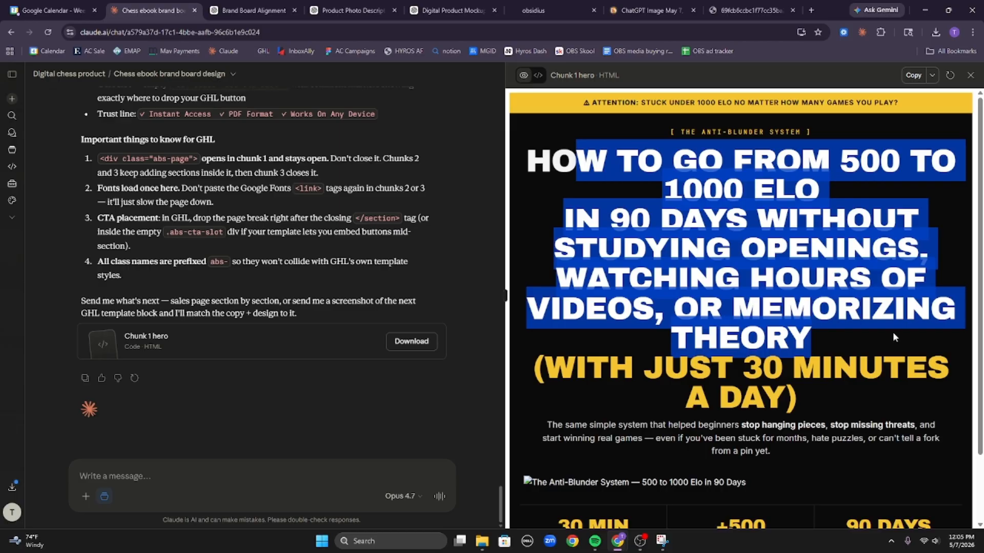
click(892, 334)
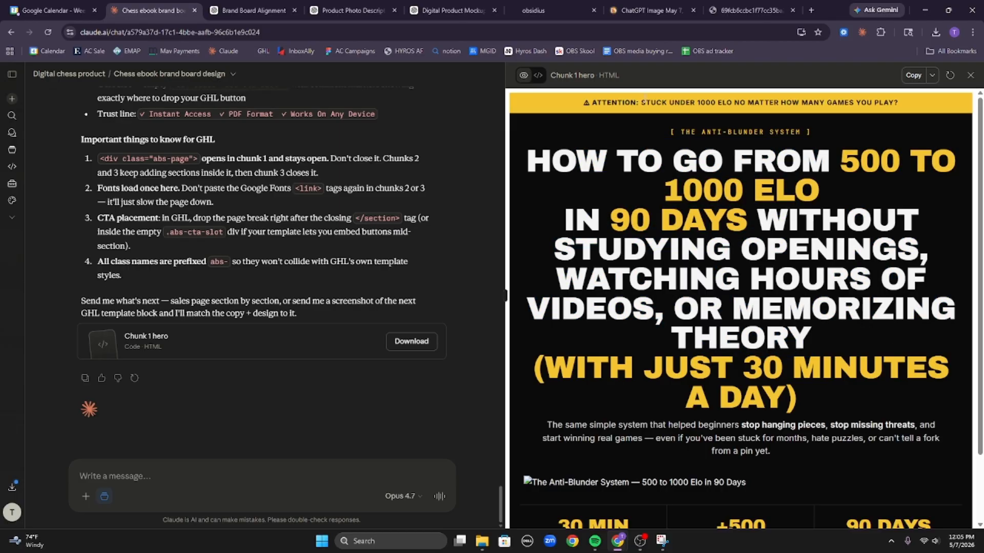
Inspect the hero's HTML code, then return to the rendered preview.
click(538, 77)
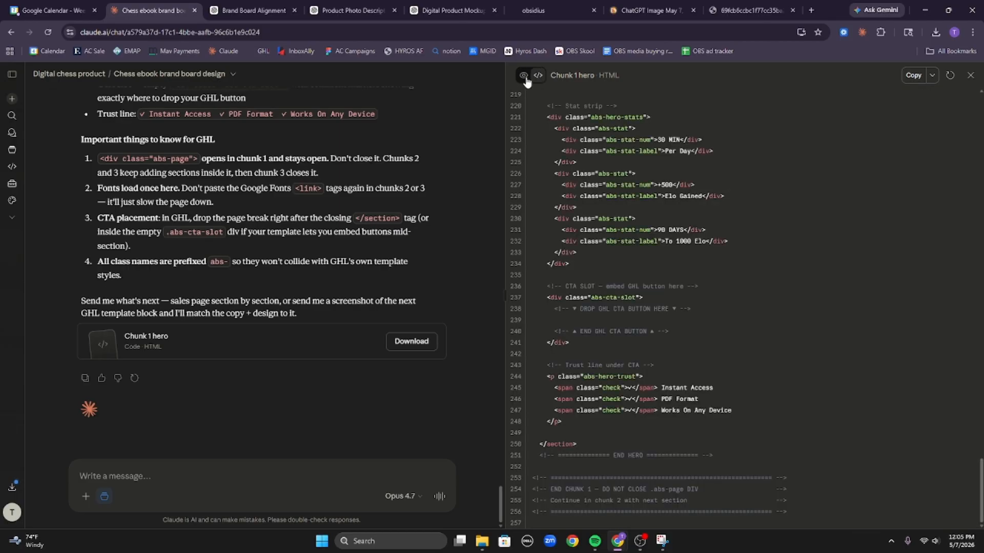
scroll(662, 210, up, 3)
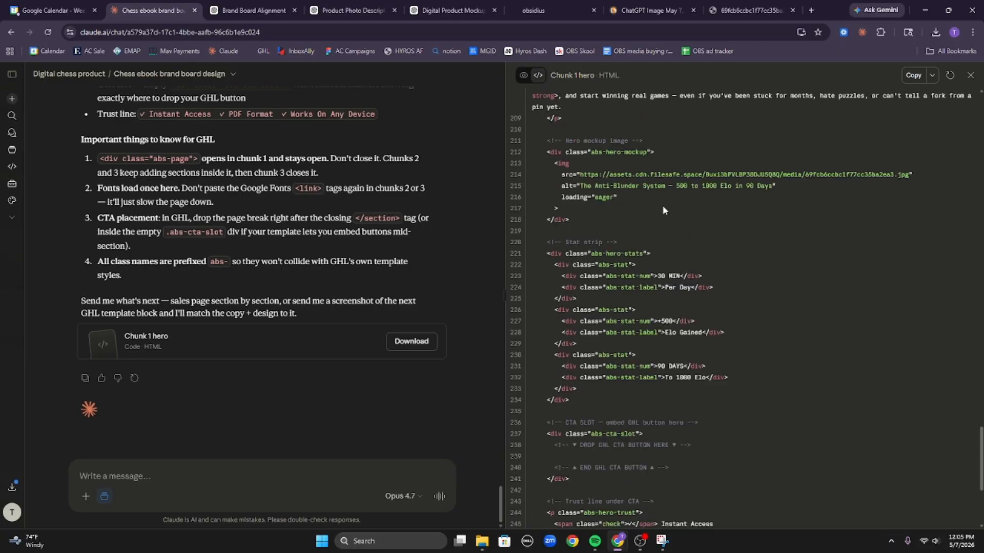
scroll(662, 210, up, 15)
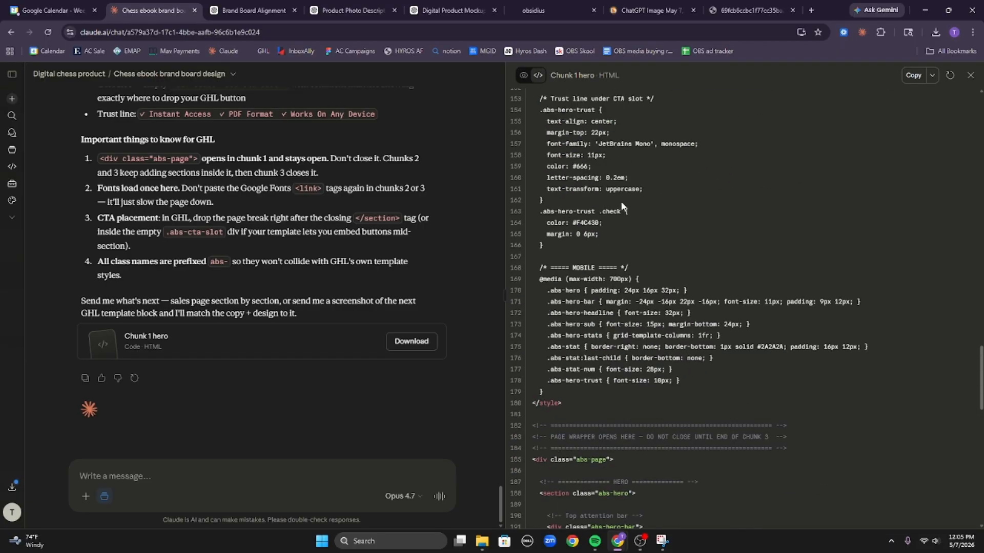
click(525, 76)
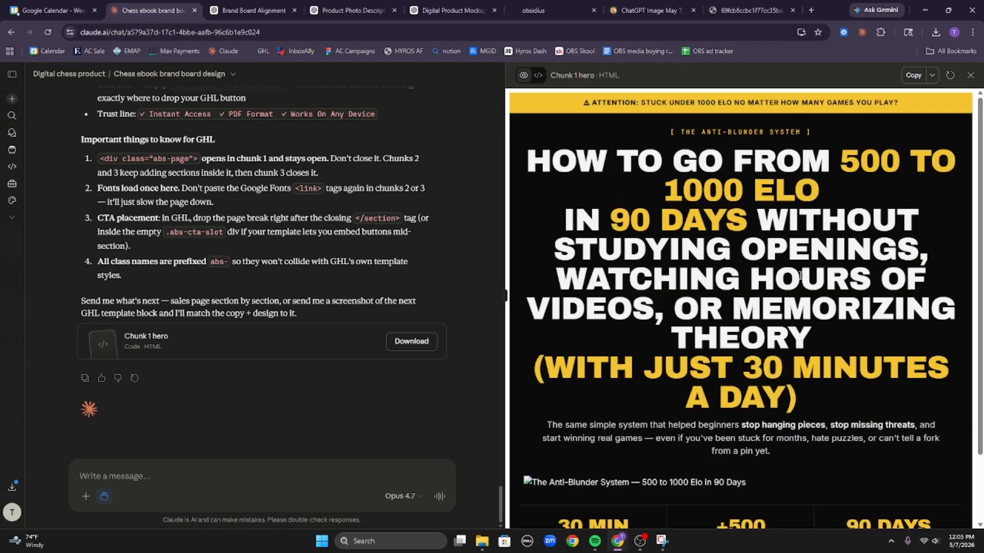
scroll(800, 287, down, 1)
scroll(853, 306, up, 1)
Tell Claude the headline is too long and propose replacing the pasted clause with the 'even if you are stupid' hook.
text(the headlines)
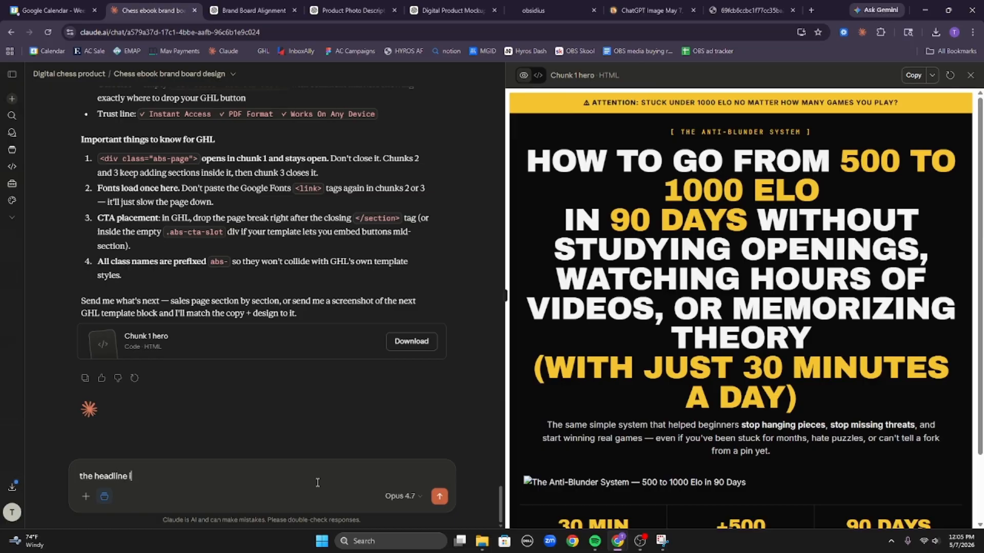
text(s to long, thats gonna take up w)
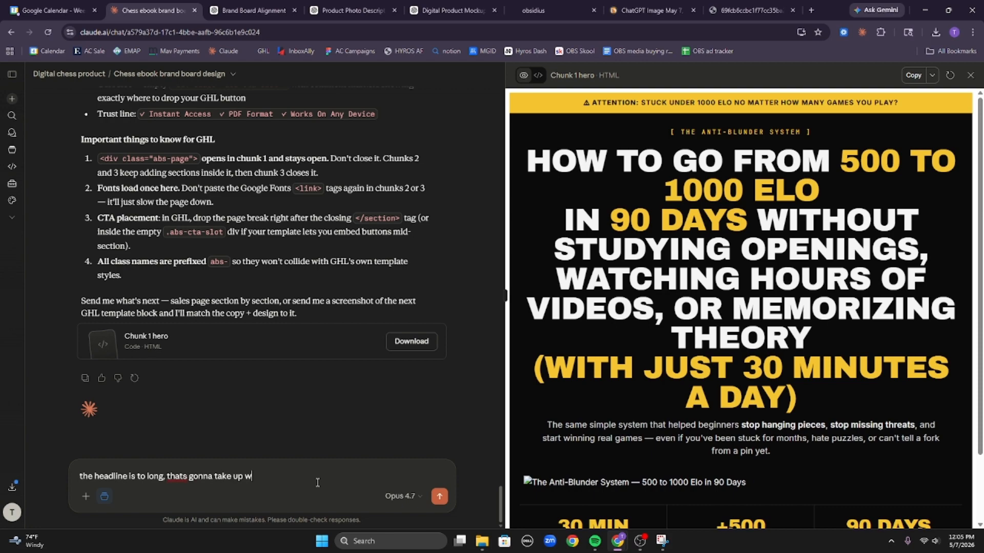
text(ay to much space above th)
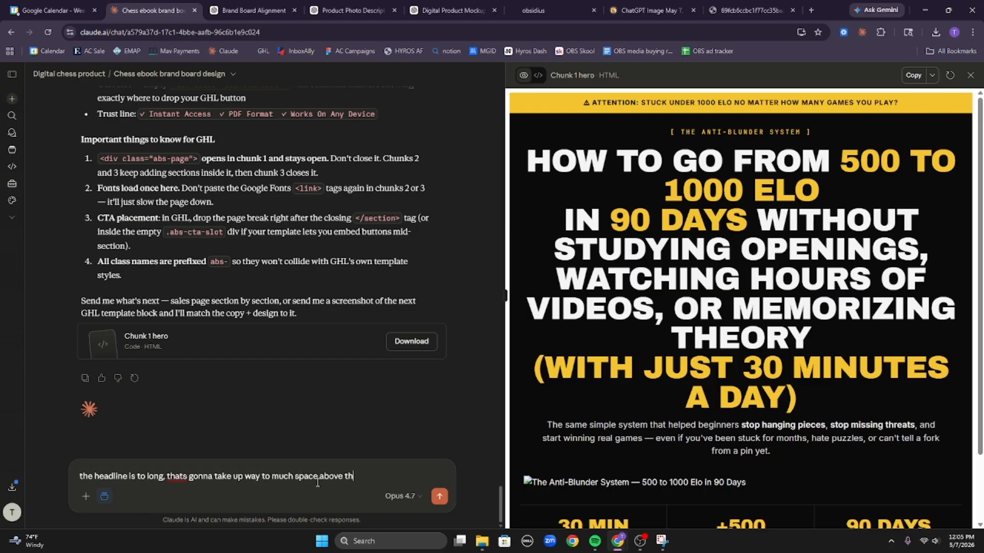
text(e fold...)
drag(800, 334, 758, 236)
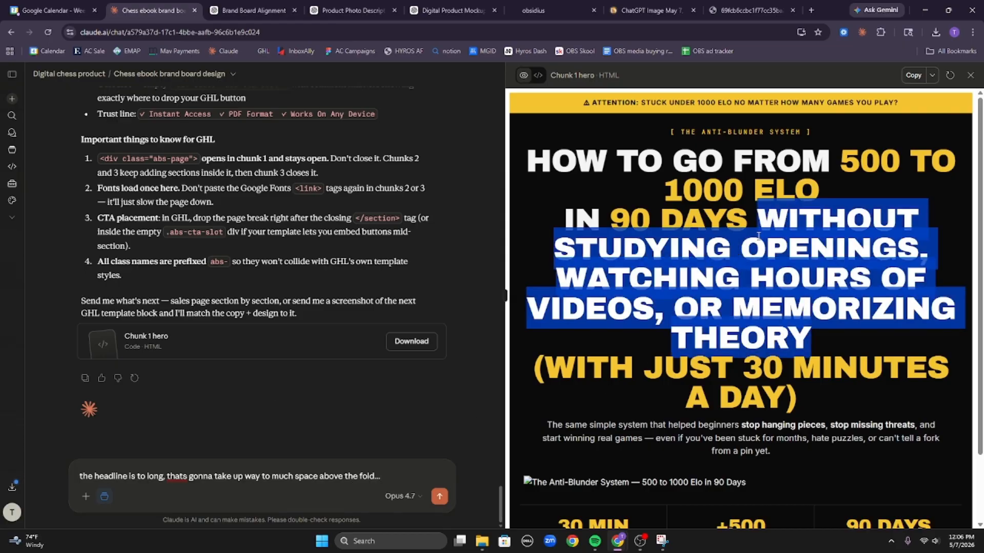
click(424, 465)
text(replac)
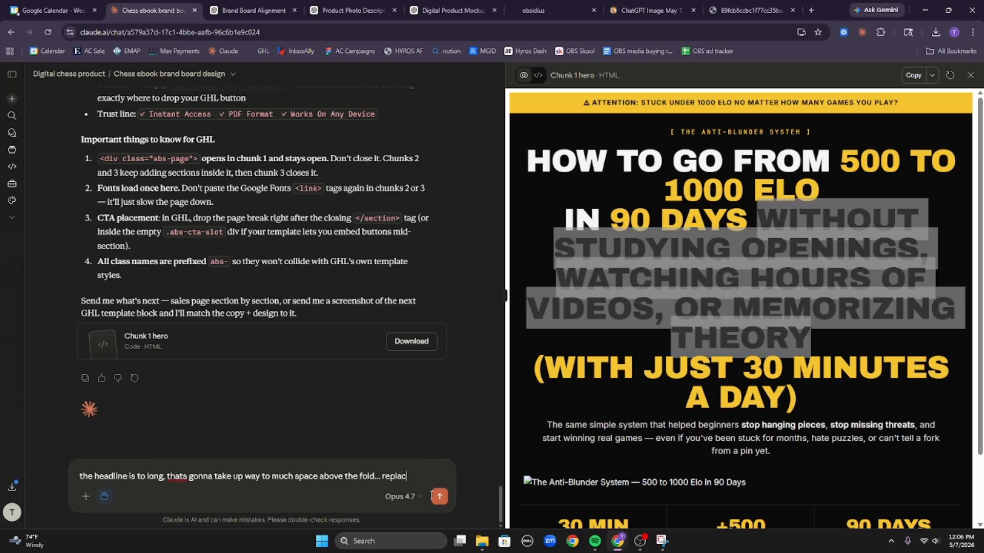
text(e this)
text(Without Studying Openings, Watching Hours Of Videos, Or Memorizing Theory)
key(shift+Return)
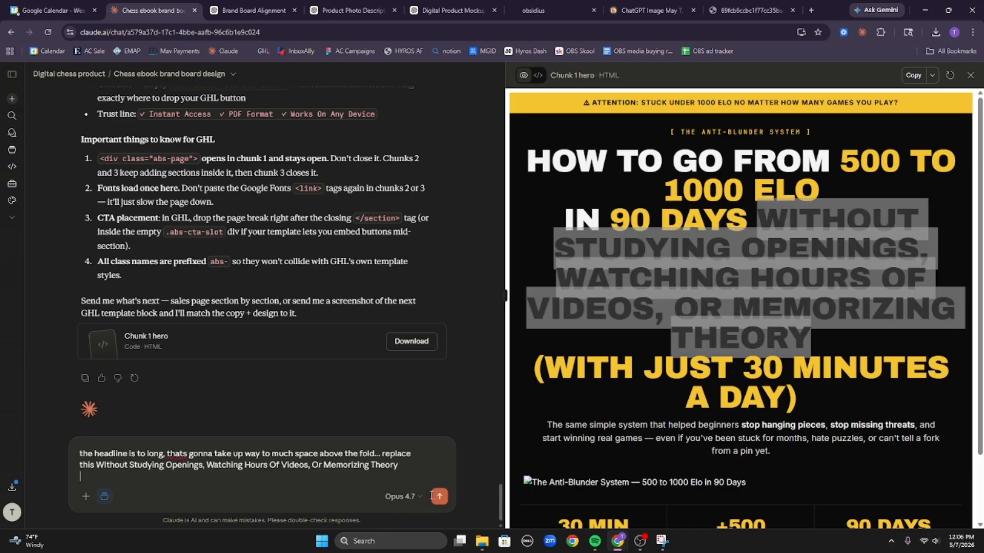
key(shift+Return)
text(with)
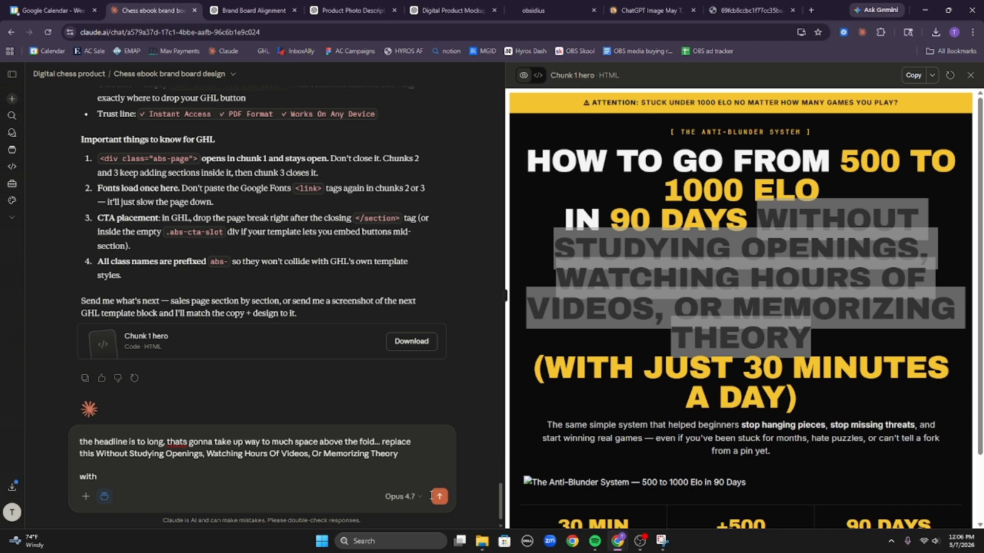
text( our hook which is)
text("even if you )
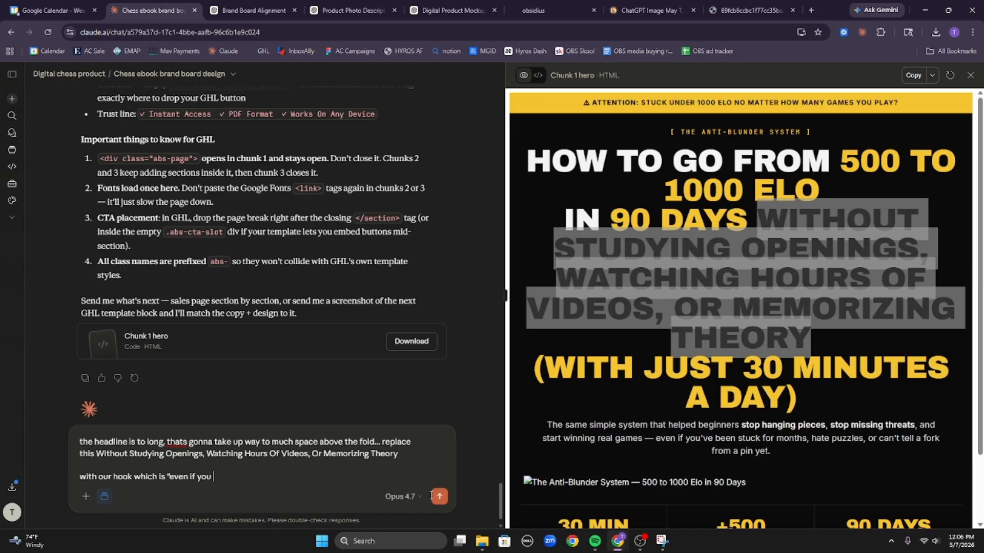
text(are)
text( not smart)
key(BackSpace)
key(BackSpace)
key(BackSpace)
key(BackSpace)
key(BackSpace)
key(BackSpace)
key(BackSpace)
key(BackSpace)
key(BackSpace)
key(BackSpace)
text(stupid " what do yo uthi)
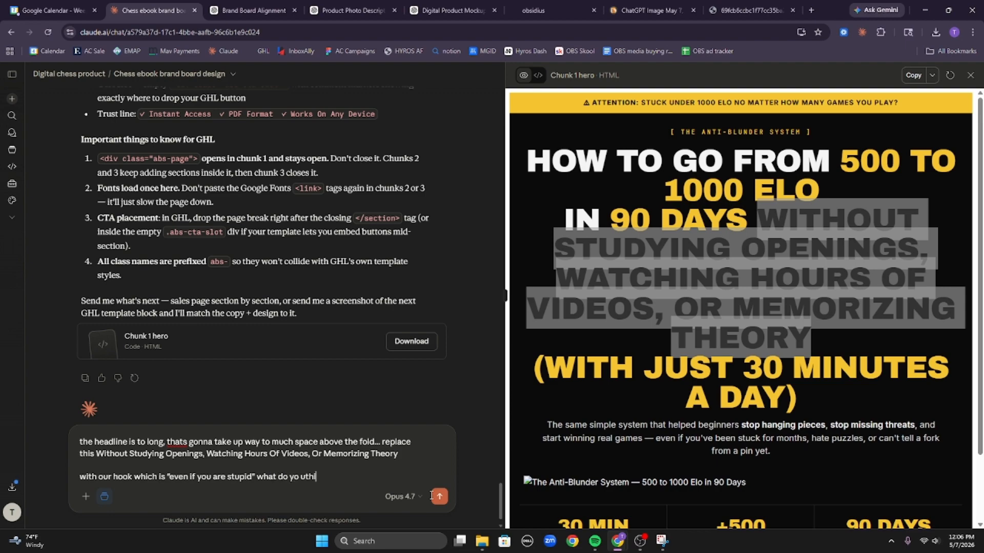
text(nk of that one)
key(Return)
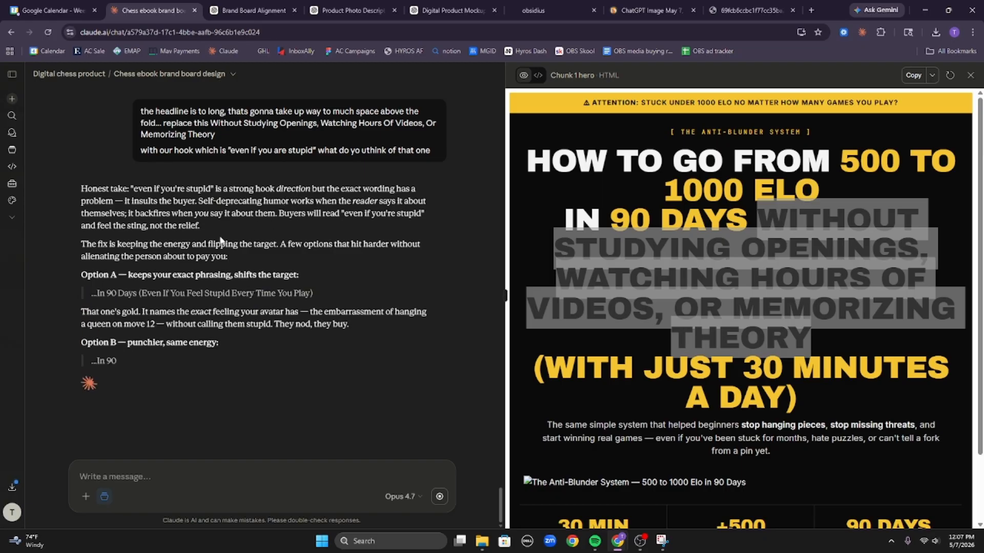
Read through the opening paragraph of Claude's headline-options reply.
triple_click(180, 201)
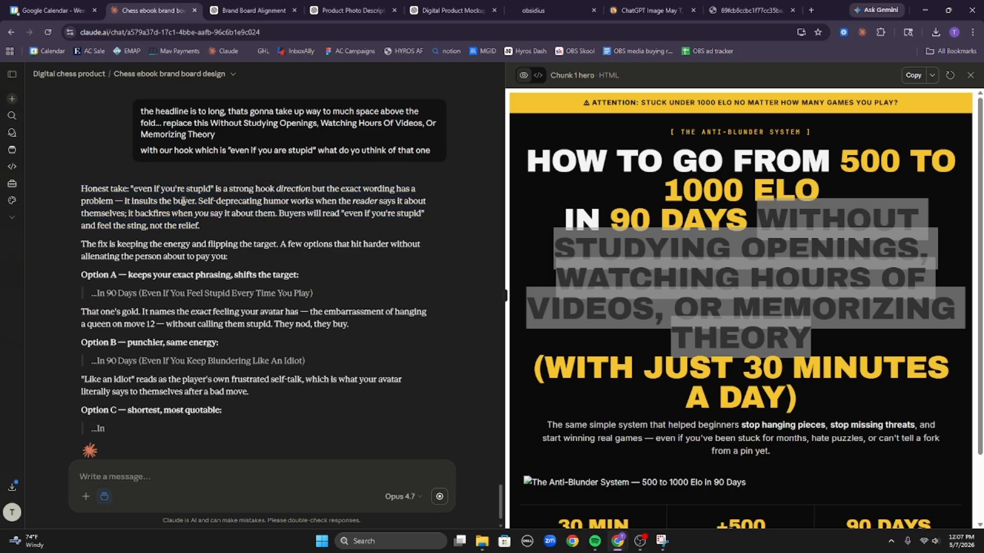
double_click(183, 201)
triple_click(182, 201)
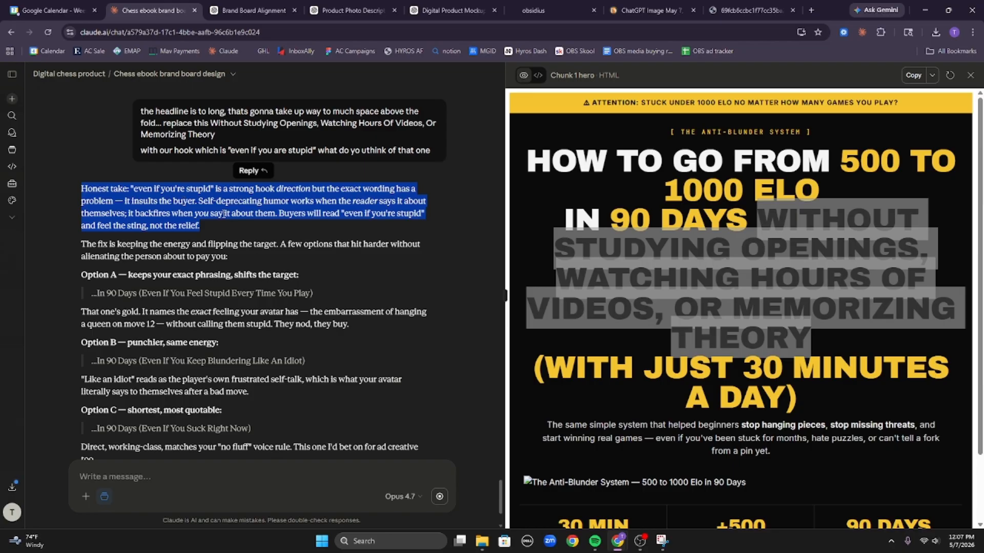
triple_click(227, 200)
click(184, 200)
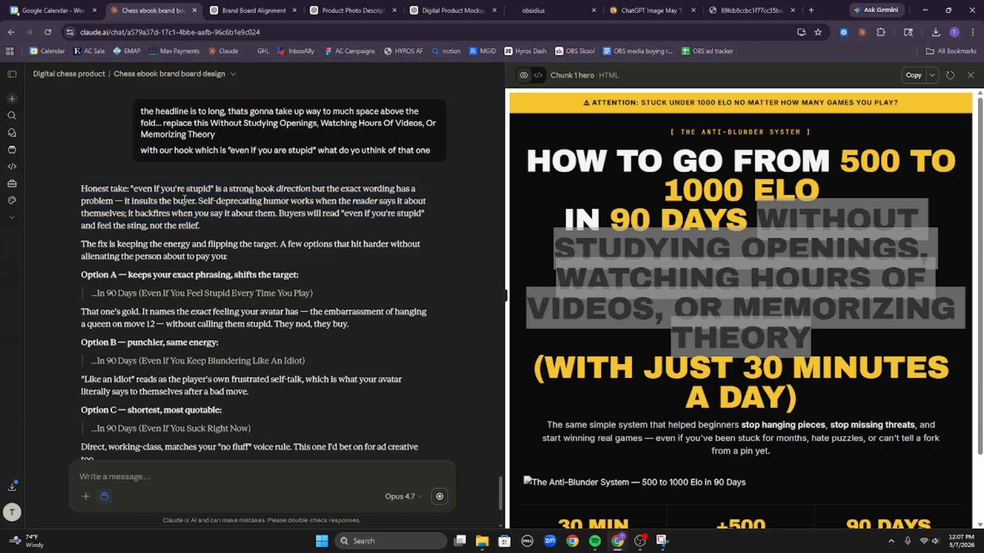
triple_click(199, 201)
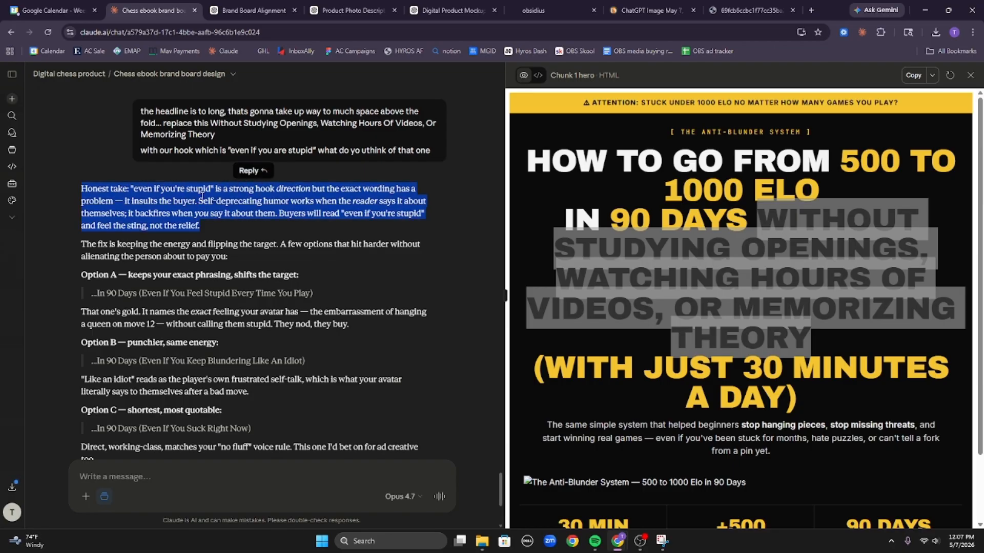
click(196, 205)
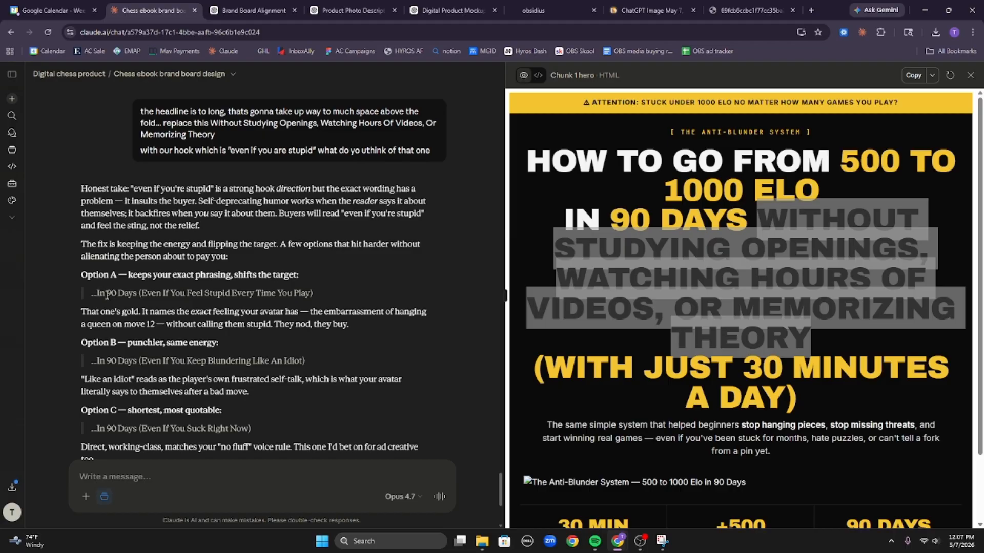
Quote Option A in a reply and draft 'do this one, and remove the 30 minutes a day'.
drag(97, 294, 292, 301)
click(208, 275)
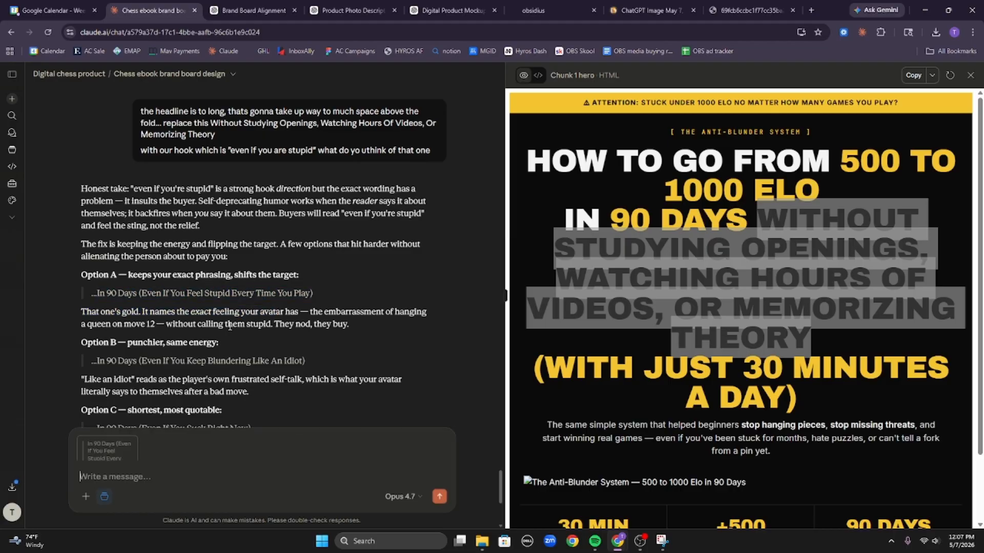
text(do this o)
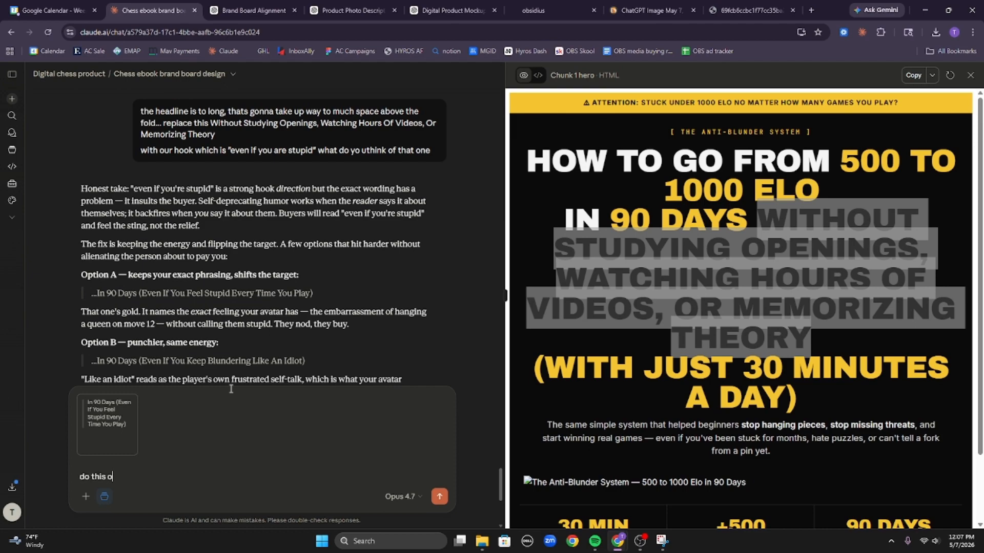
text(ne, and remove the)
key(BackSpace)
key(BackSpace)
key(BackSpace)
key(BackSpace)
key(BackSpace)
key(BackSpace)
key(BackSpace)
key(BackSpace)
key(BackSpace)
key(BackSpace)
key(BackSpace)
text(remove the 30 minut)
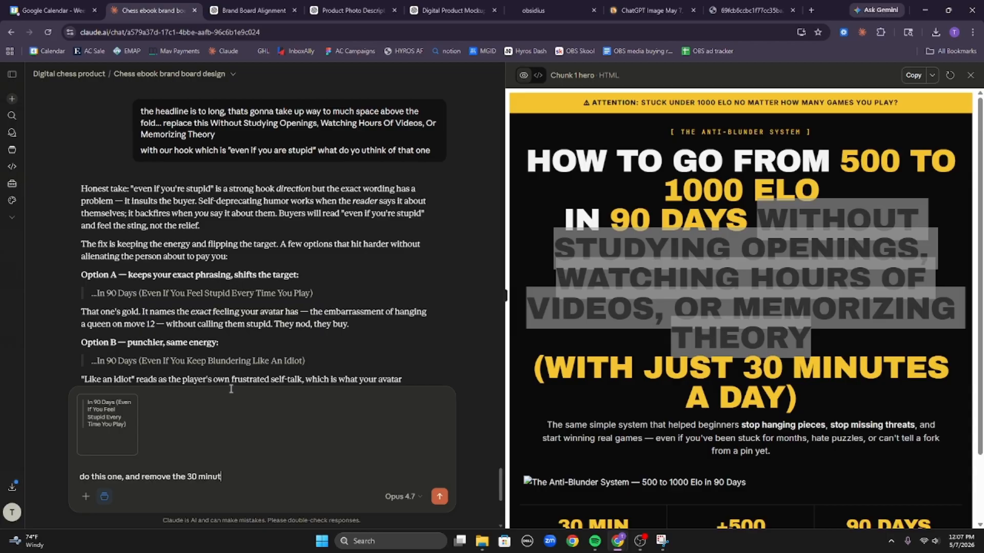
text(es a day)
Send the Option A choice and check the shorter hero headline at a narrower preview width.
key(Return)
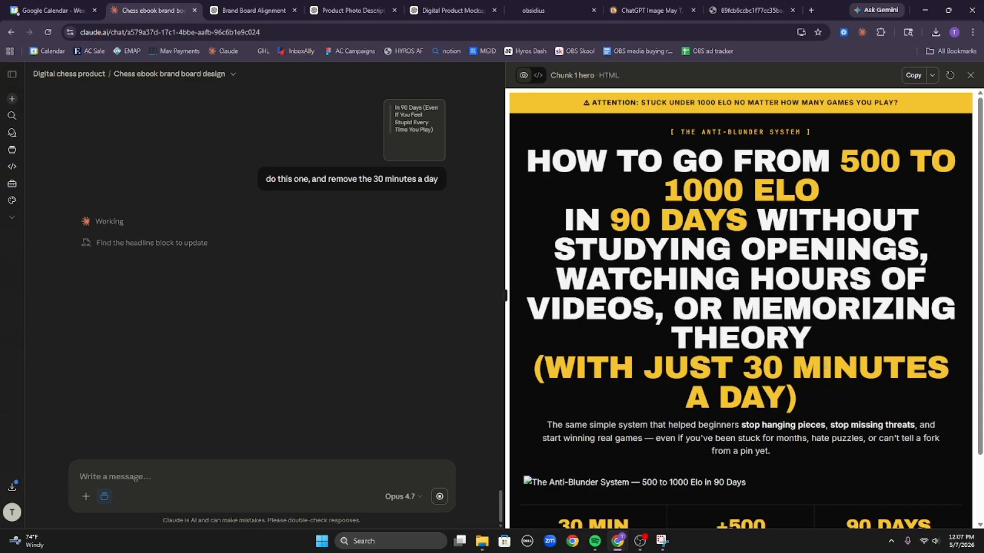
drag(804, 402, 525, 159)
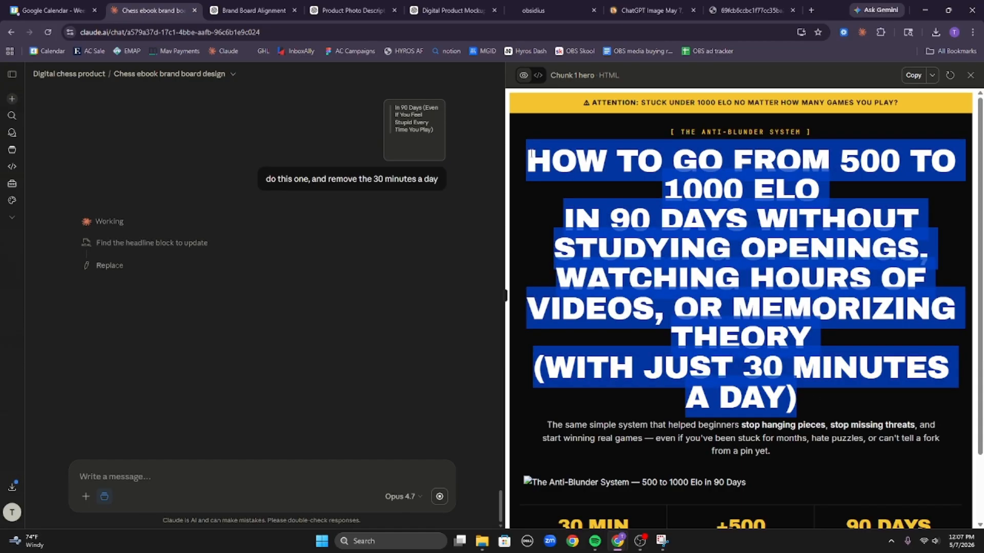
drag(506, 295, 760, 300)
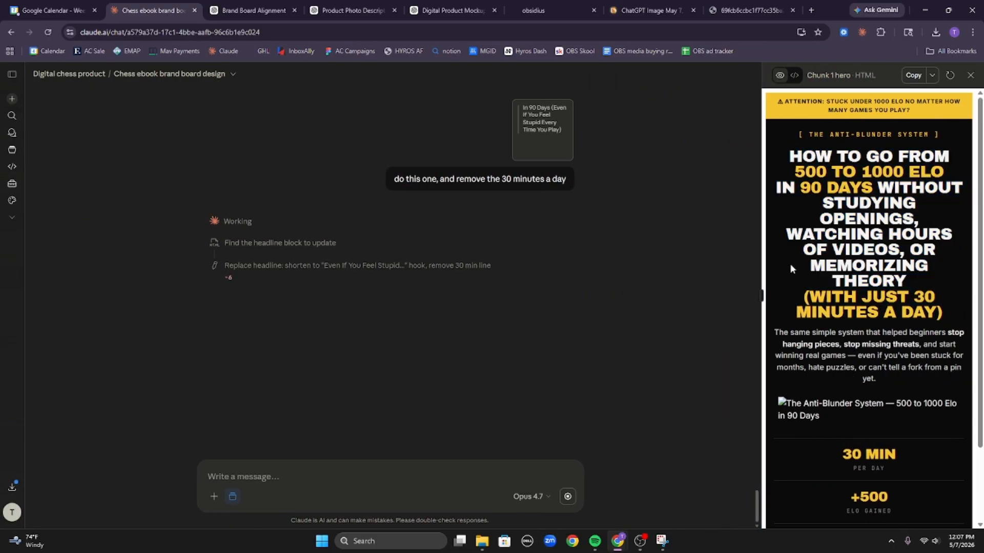
click(757, 296)
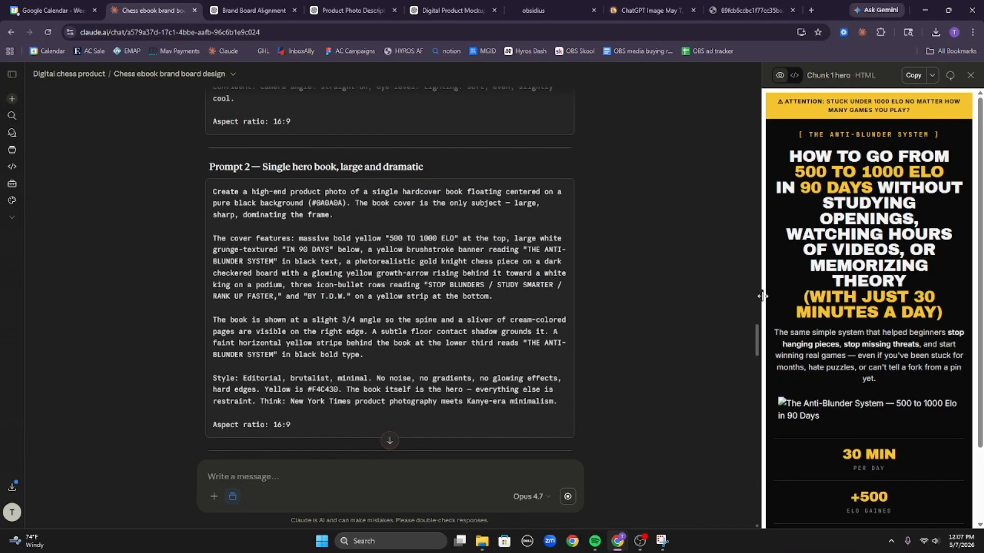
drag(757, 338, 757, 507)
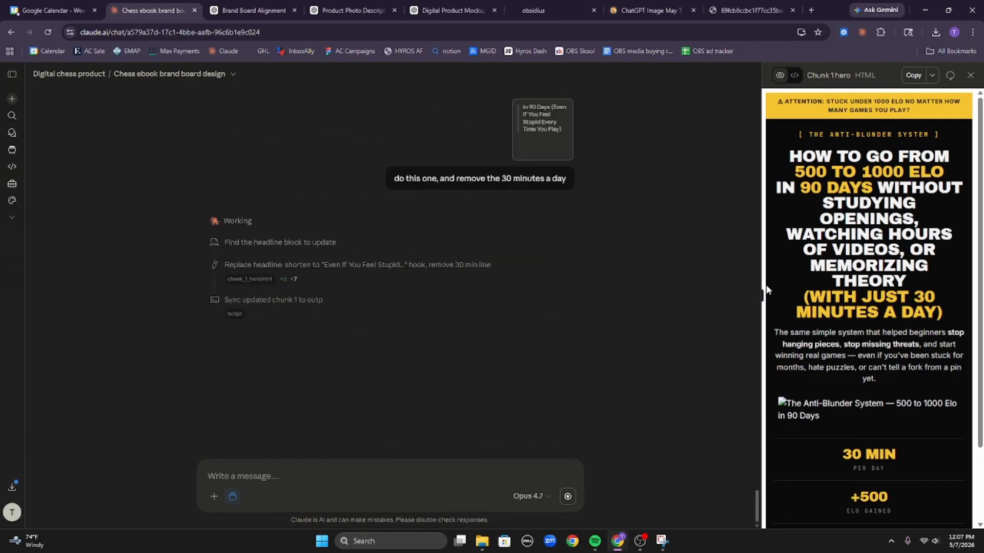
drag(762, 296, 720, 312)
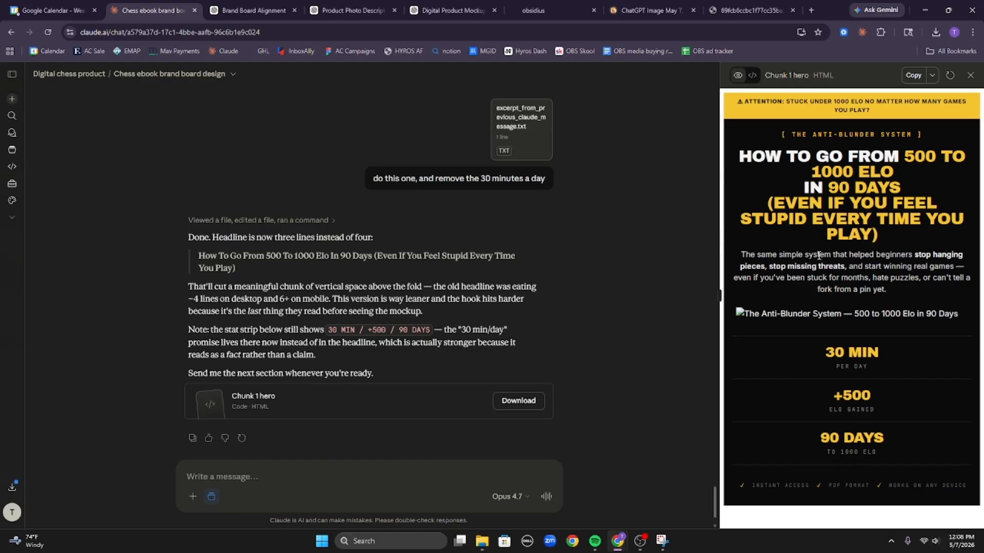
Select the subheadline's 'even if you've been stuck' clause in the preview.
drag(818, 254, 892, 267)
double_click(897, 267)
drag(899, 287, 956, 266)
key(ctrl+c)
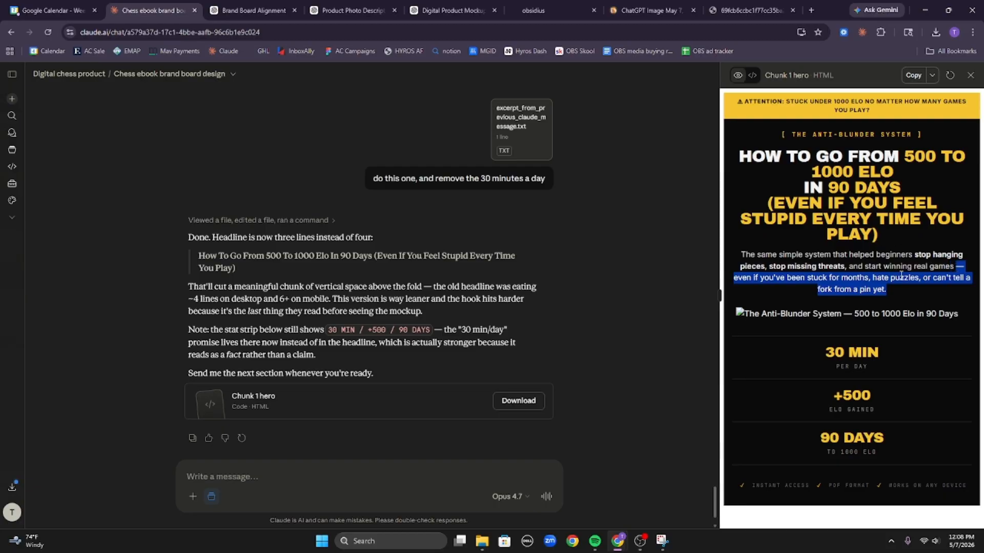
Ask Claude to delete the pasted subheadline clause and make the 'Even If You Feel Stupid' line a smaller-font subhead.
click(369, 494)
text(delete)
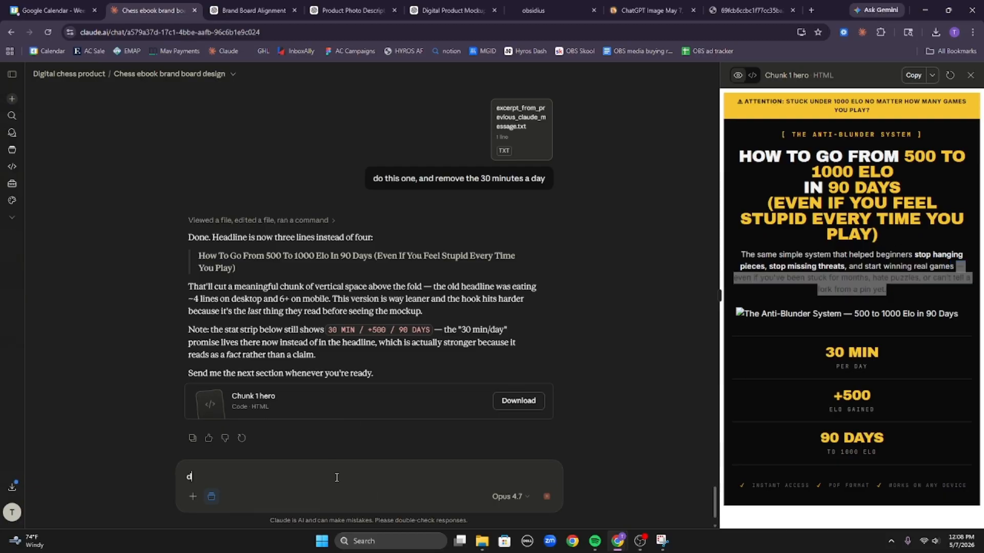
key(ctrl+v)
key(shift+Return)
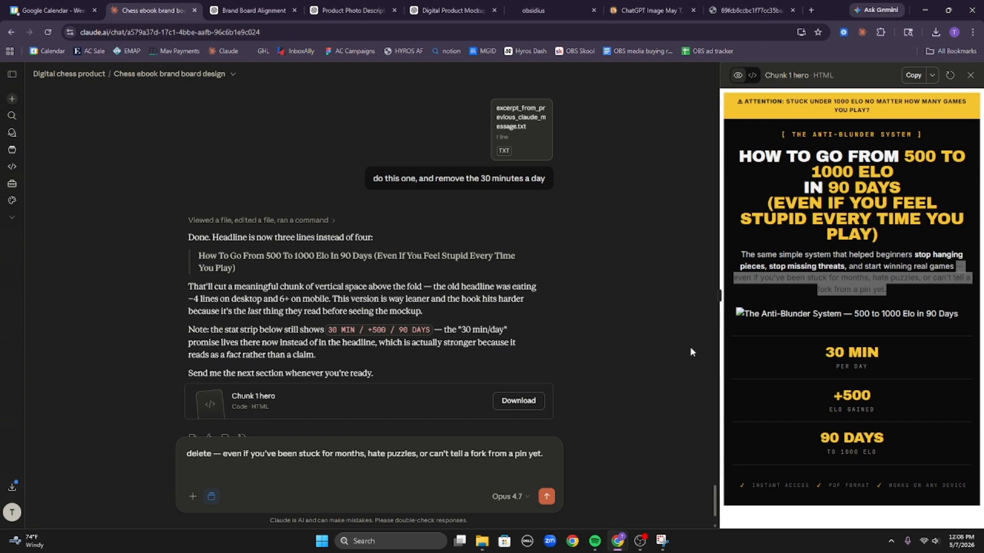
text(and make)
drag(879, 235, 770, 205)
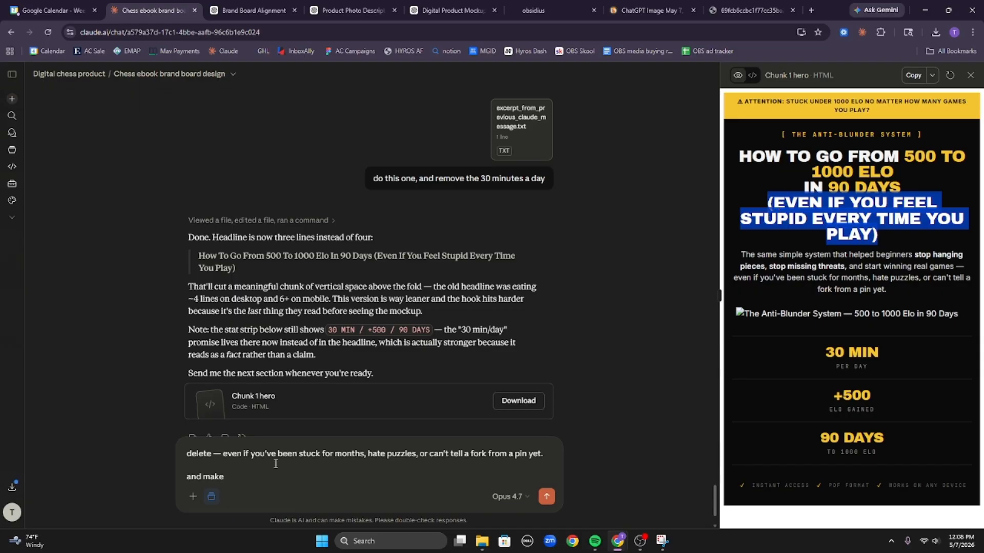
click(295, 487)
text((Even If You Feel Stupid Every Time You Play))
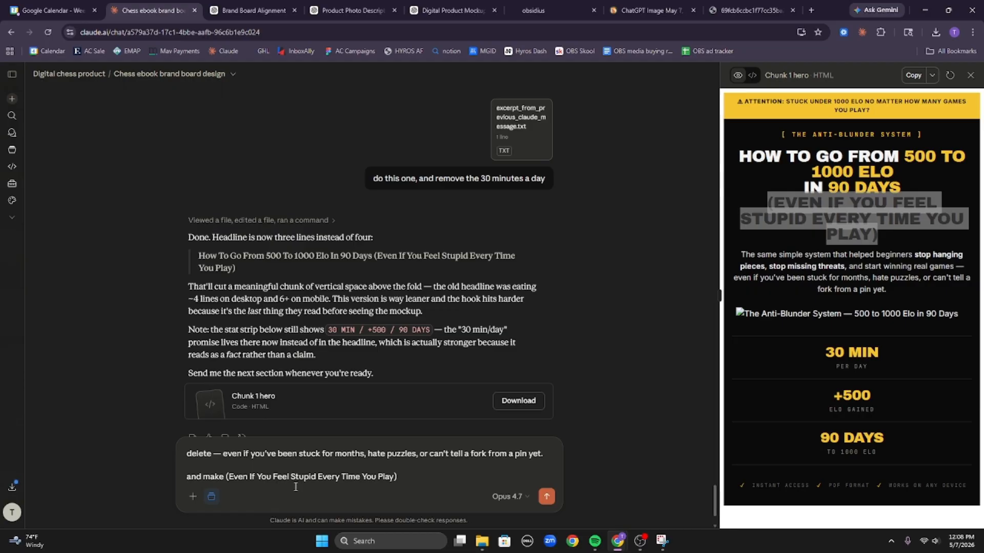
text(smaller font, maybe like a)
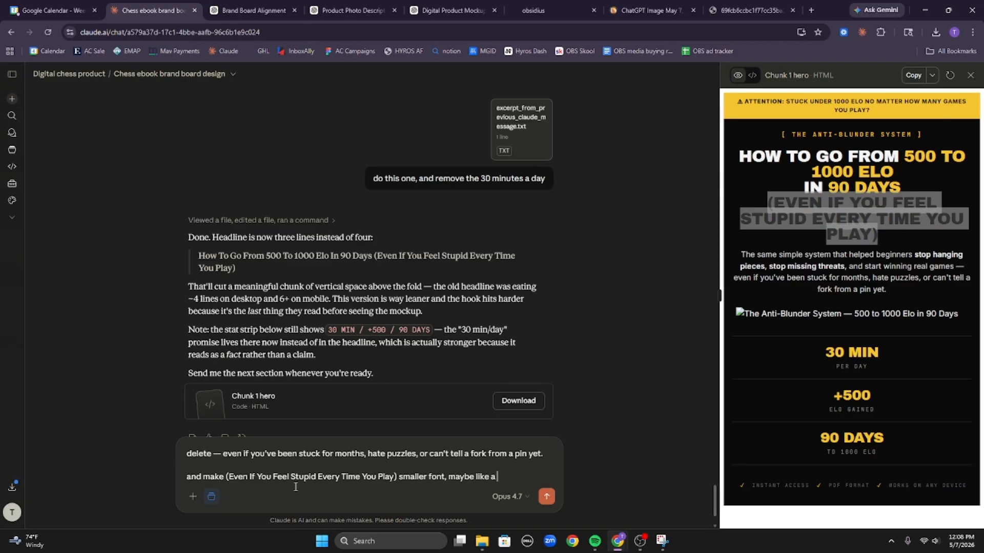
text(subhead i want)
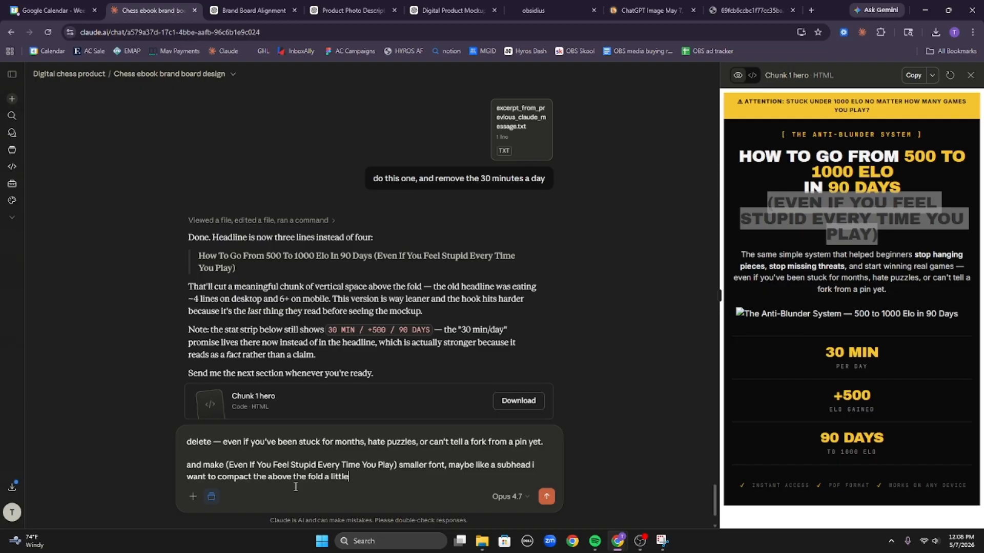
text(e)
key(Return)
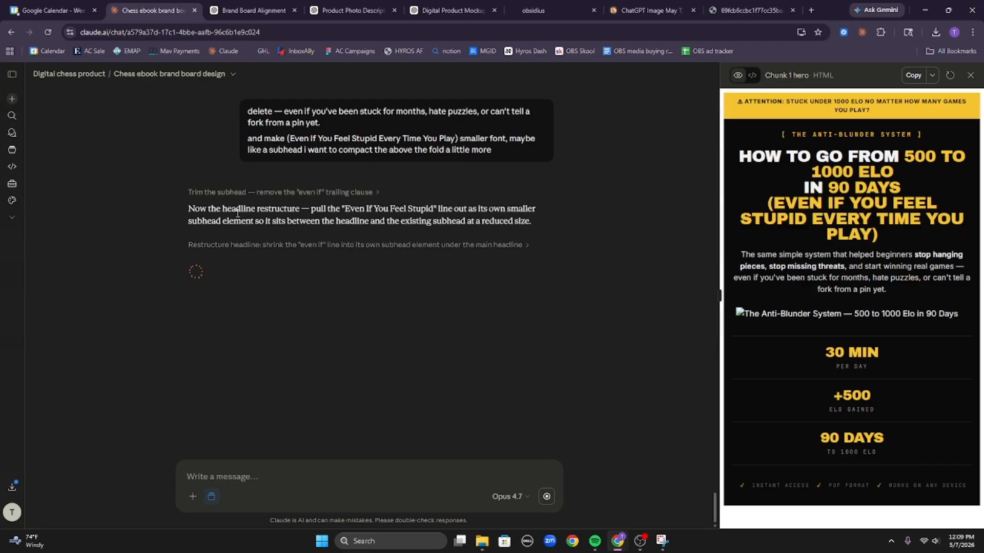
Check the updated headline, yellow italic subhead and stats in the preview, then copy the Chunk 1 code.
drag(232, 213, 572, 215)
click(573, 215)
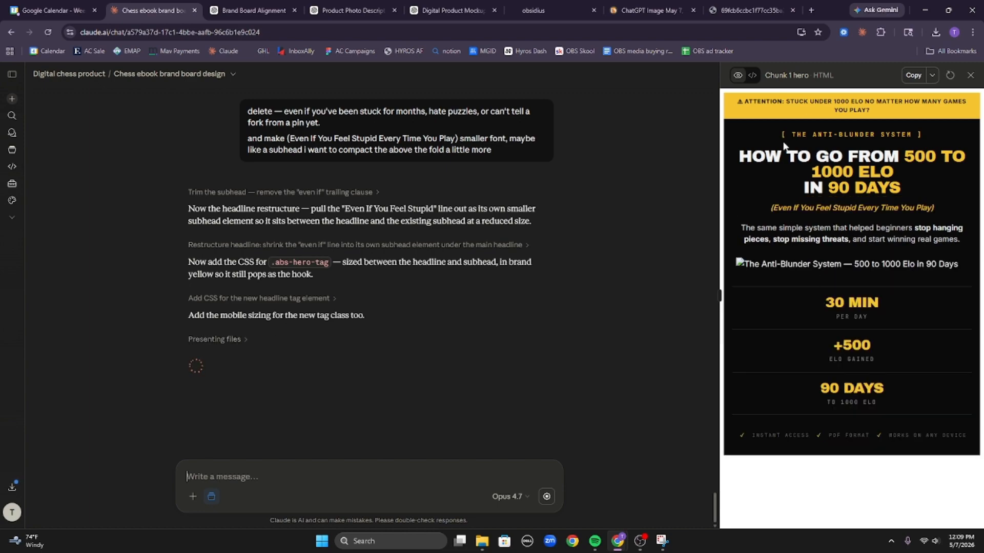
mouse_move(740, 146)
mouse_down()
mouse_move(933, 149)
mouse_move(933, 180)
mouse_move(649, 166)
mouse_move(727, 154)
mouse_up()
click(933, 180)
click(850, 180)
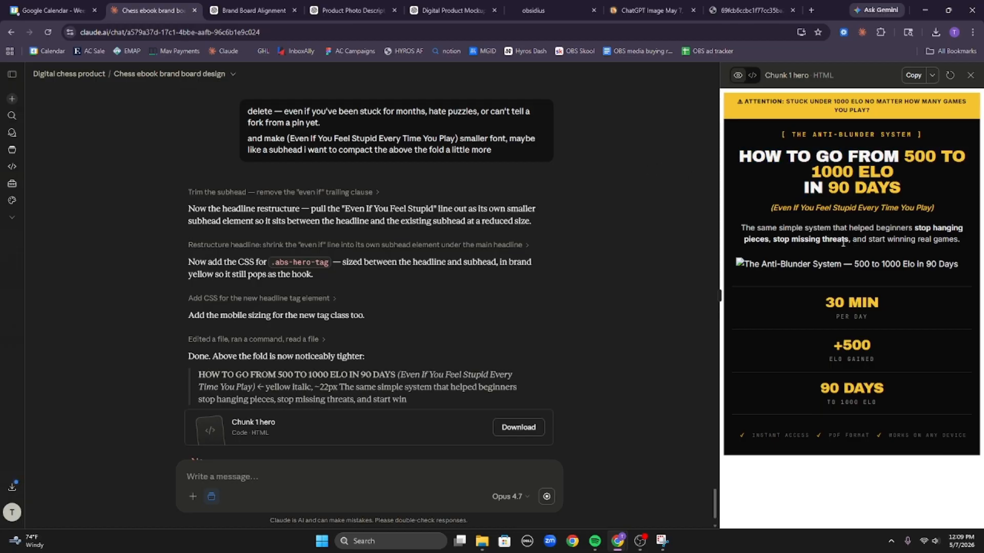
triple_click(835, 238)
click(865, 376)
drag(882, 391, 774, 270)
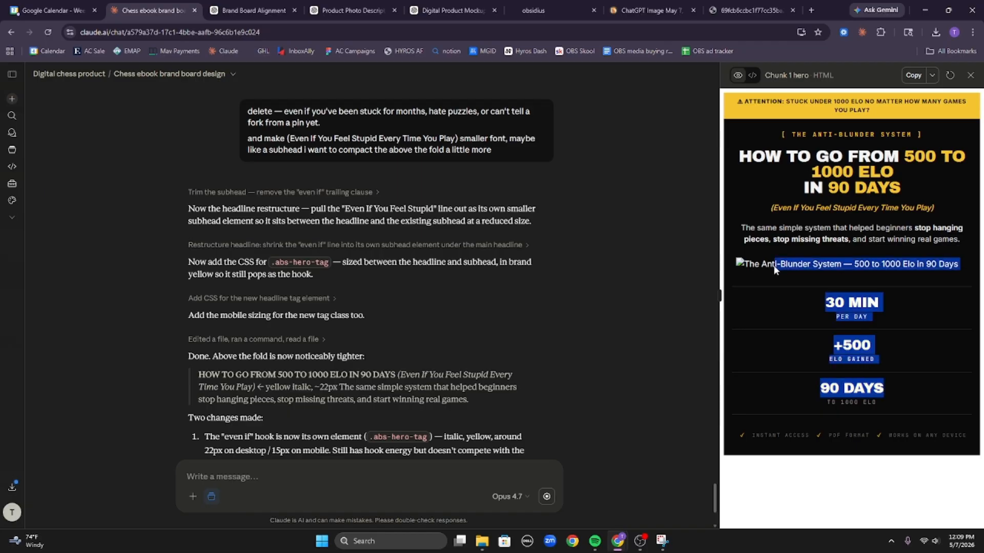
click(849, 147)
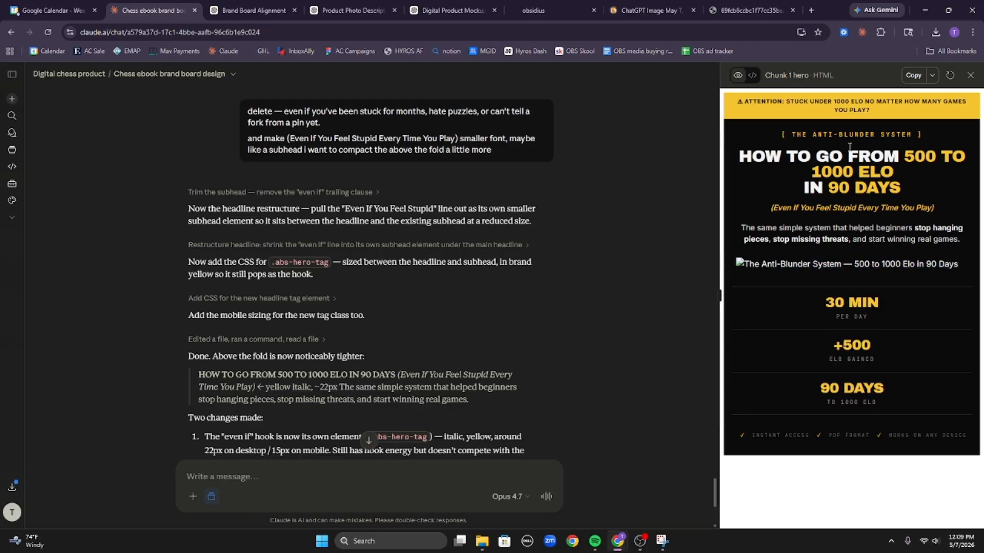
click(914, 80)
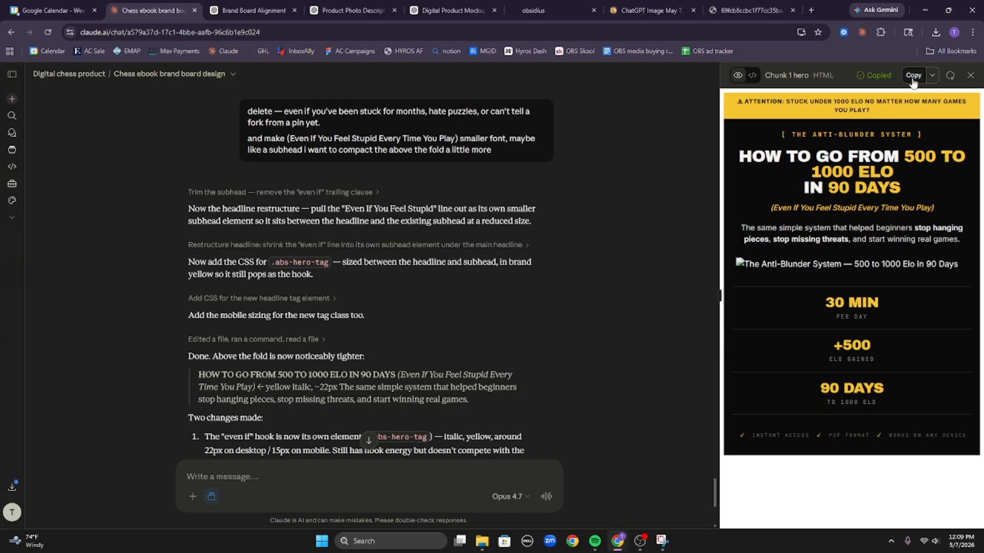
Paste the Chunk 1 hero code into GoHighLevel's top Custom HTML block and save it.
click(538, 5)
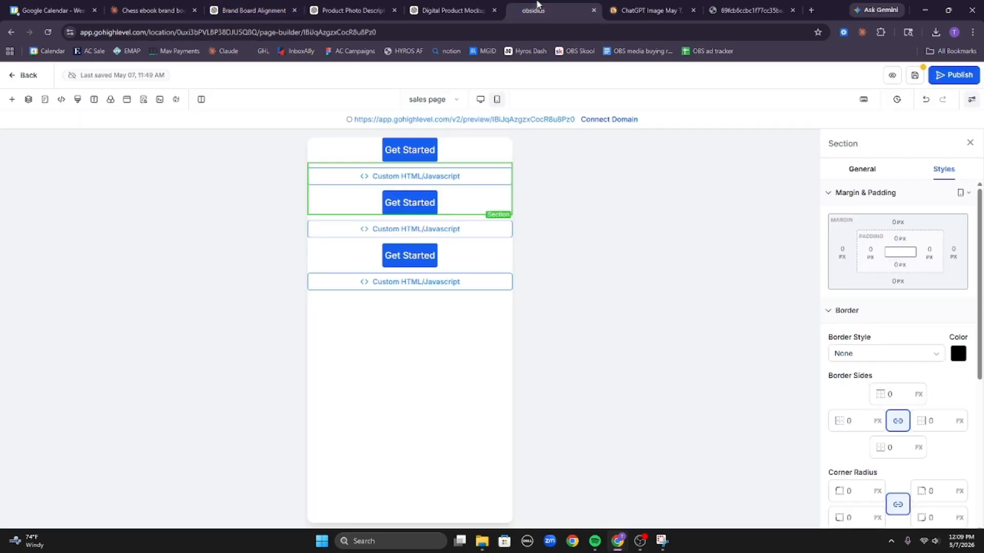
click(455, 181)
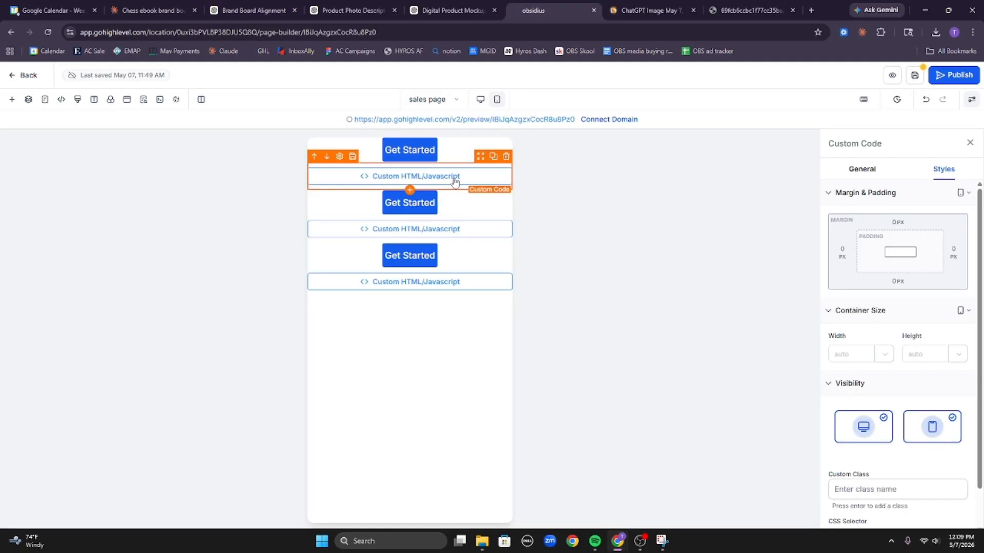
click(862, 169)
click(894, 242)
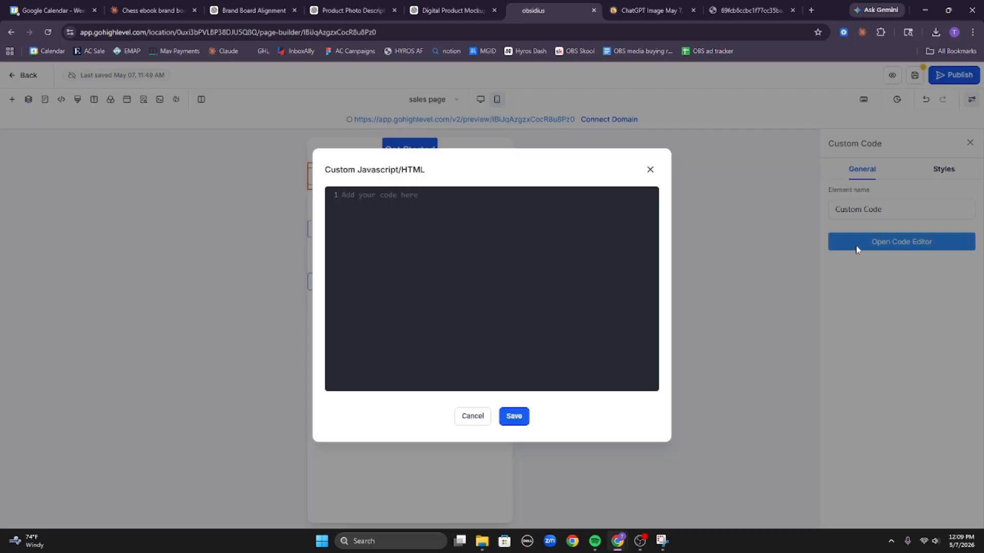
click(454, 229)
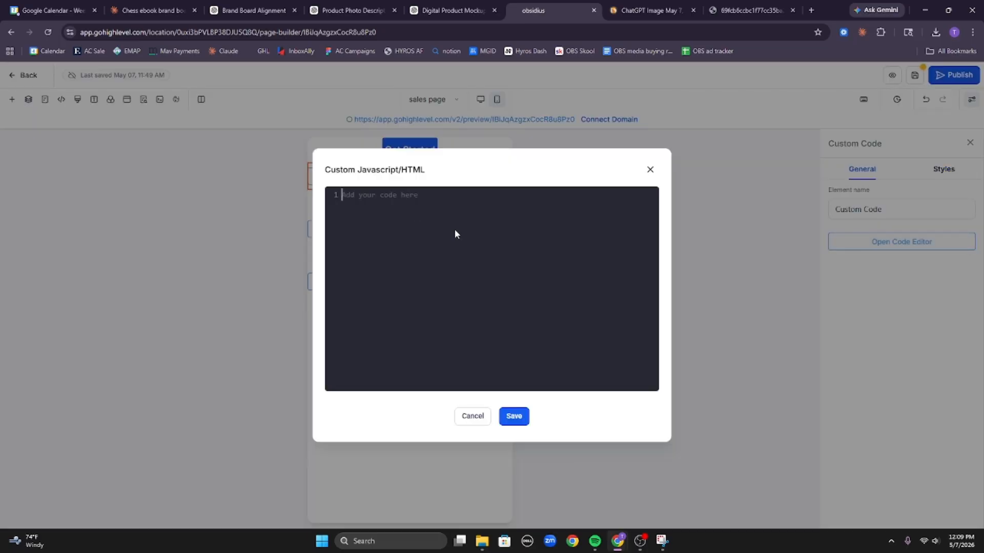
key(ctrl+v)
click(517, 418)
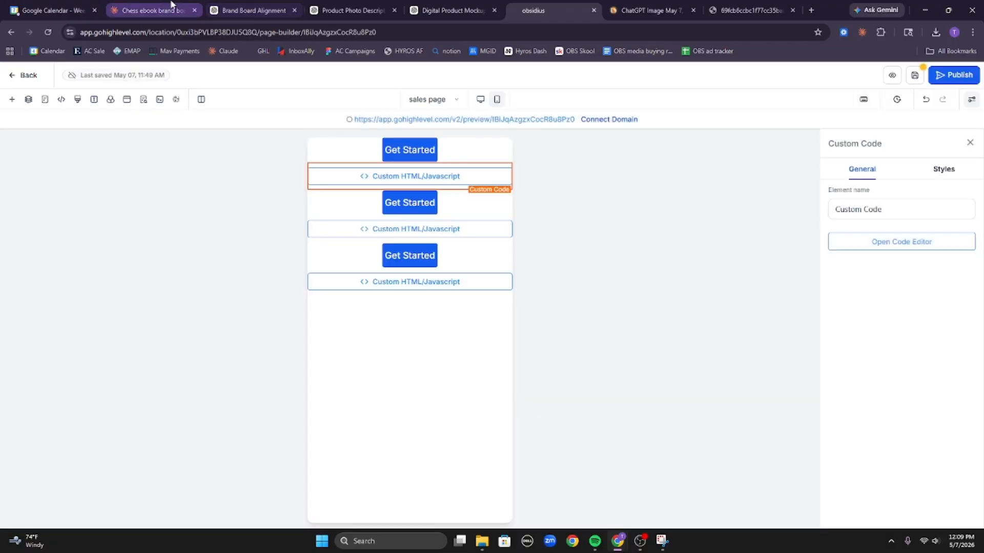
click(172, 6)
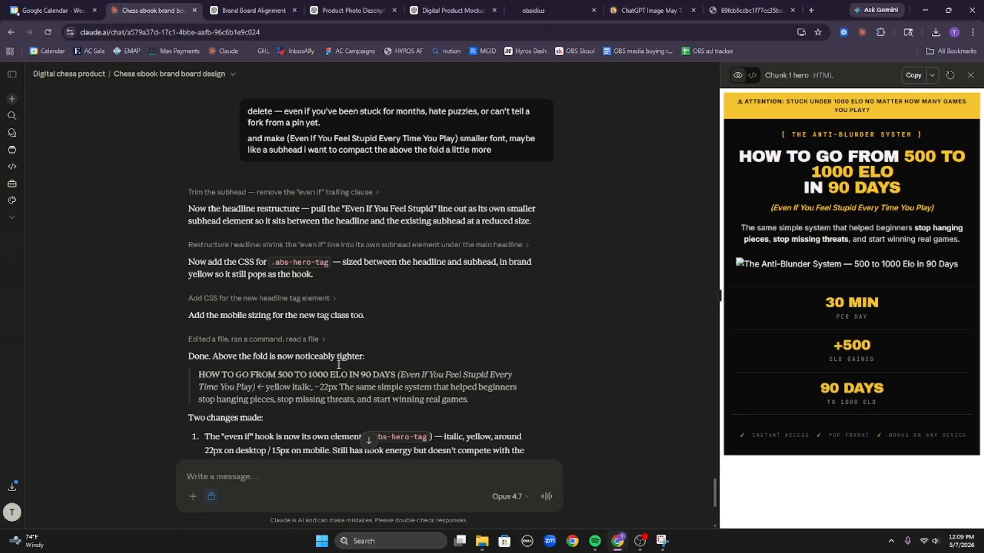
Send Claude the go-ahead to write chunk two.
scroll(334, 400, down, 5)
text(gre)
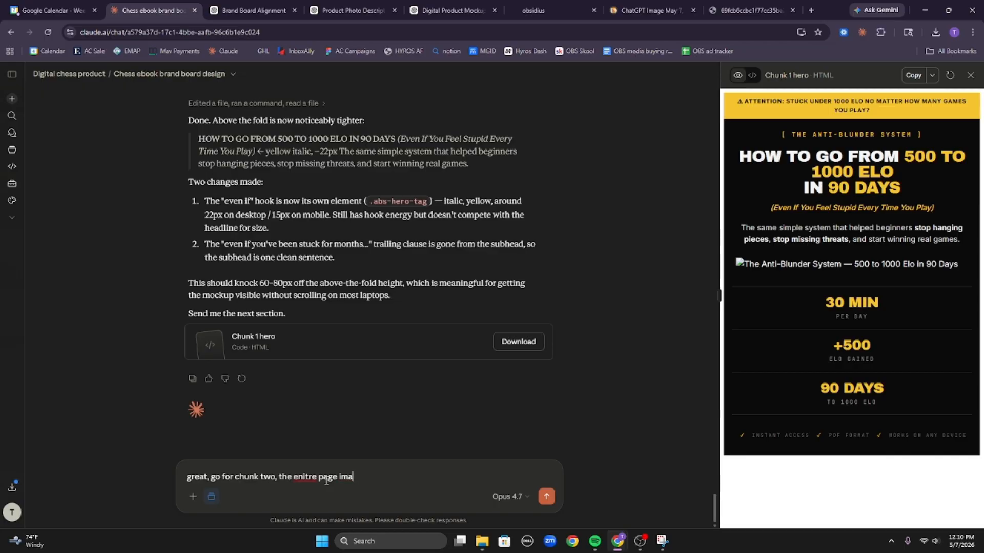
key(ctrl+BackSpace)
key(ctrl+BackSpace)
key(ctrl+BackSpace)
key(ctrl+BackSpace)
key(ctrl+BackSpace)
key(Return)
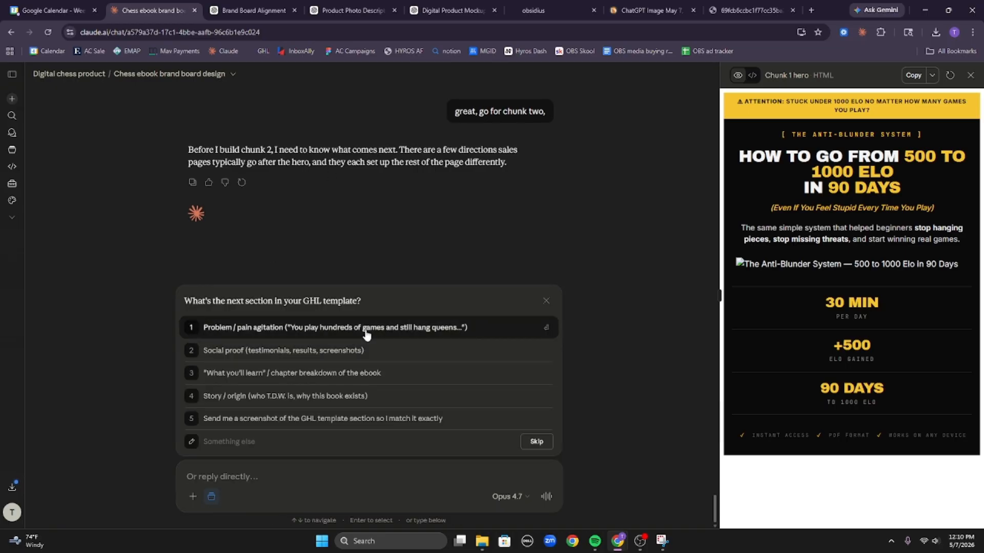
Choose Problem / pain agitation as the next section and expand the chunk 2 file being written.
click(394, 328)
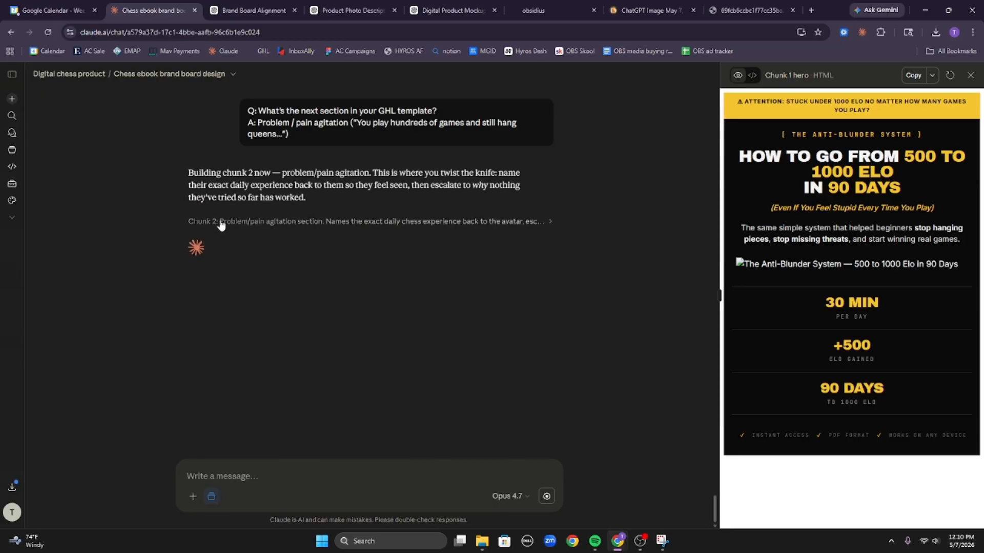
click(221, 225)
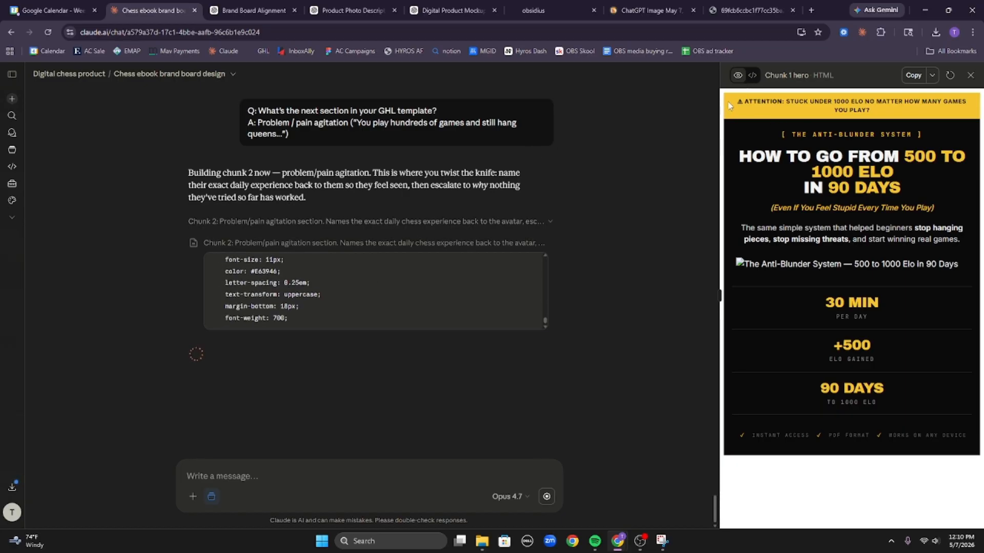
Toggle the Chunk 1 hero artifact between HTML code and preview, then bring up the ChatGPT chess mockup.
drag(738, 101, 949, 425)
click(950, 425)
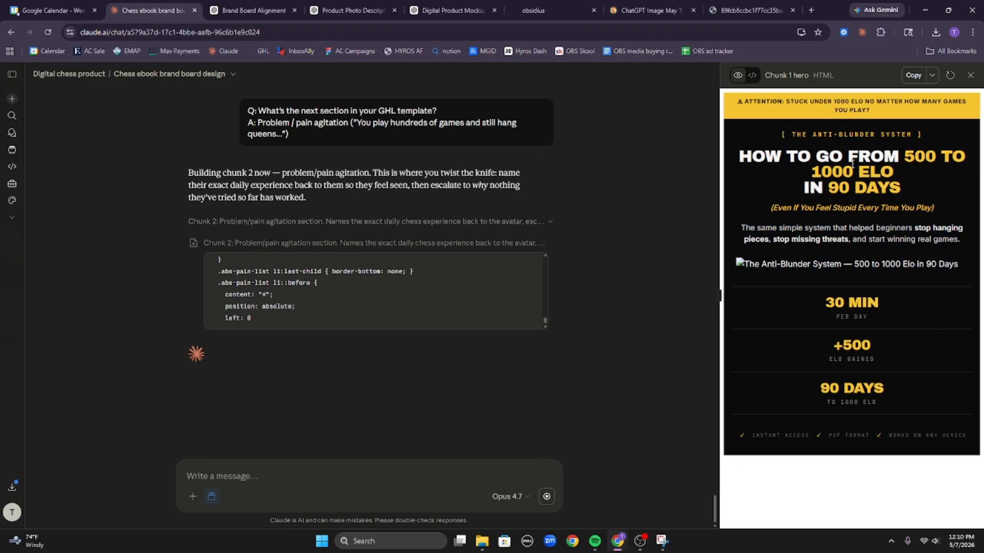
click(752, 75)
scroll(820, 205, up, 16)
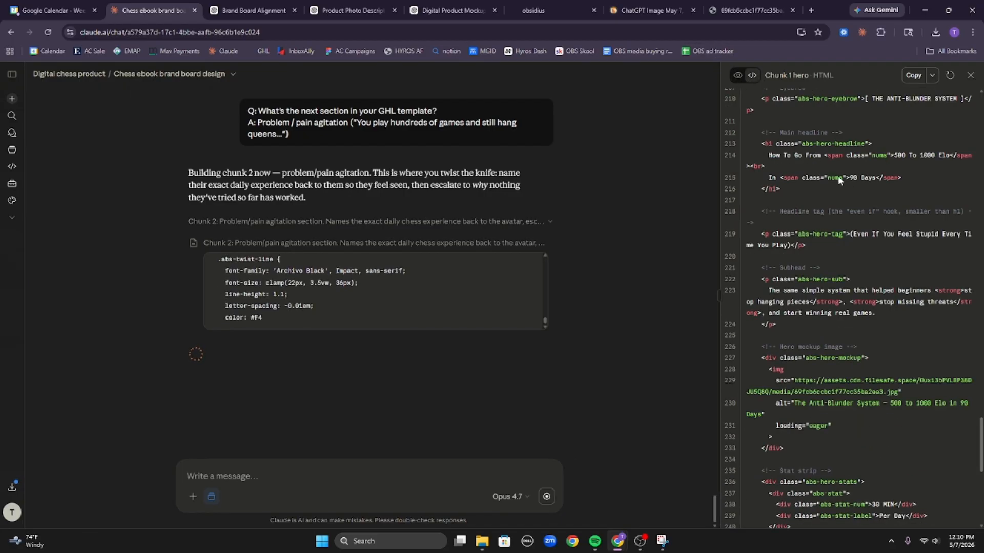
scroll(810, 190, down, 15)
scroll(850, 189, up, 20)
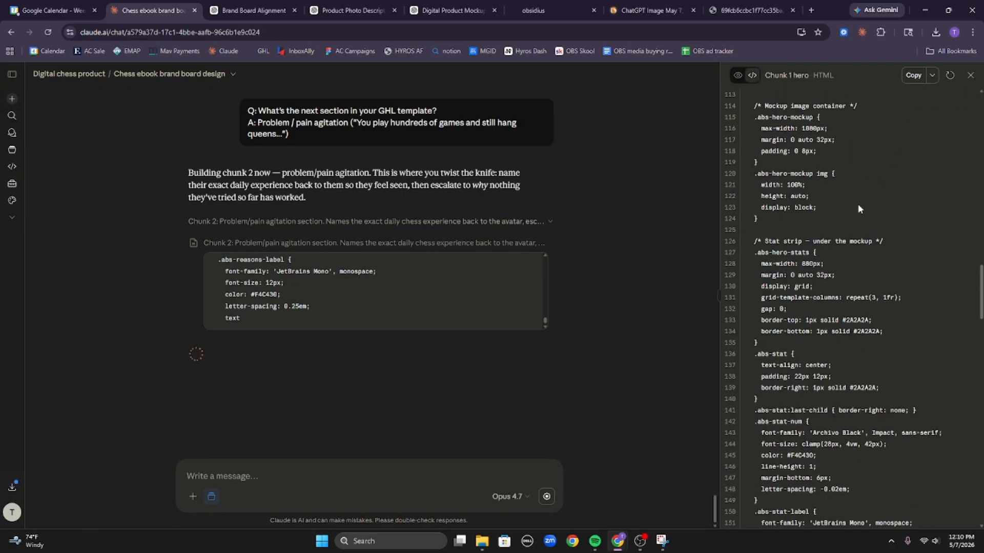
click(737, 76)
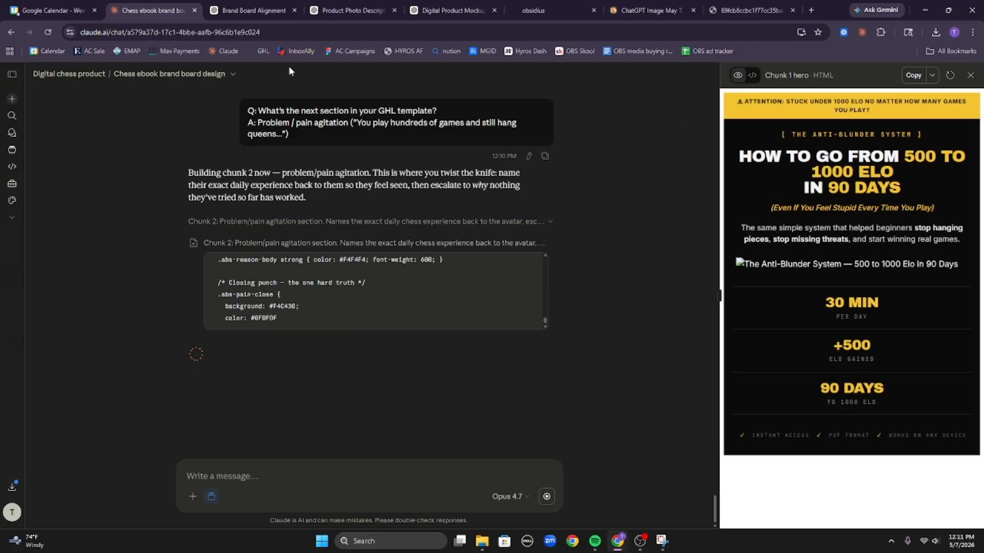
click(355, 7)
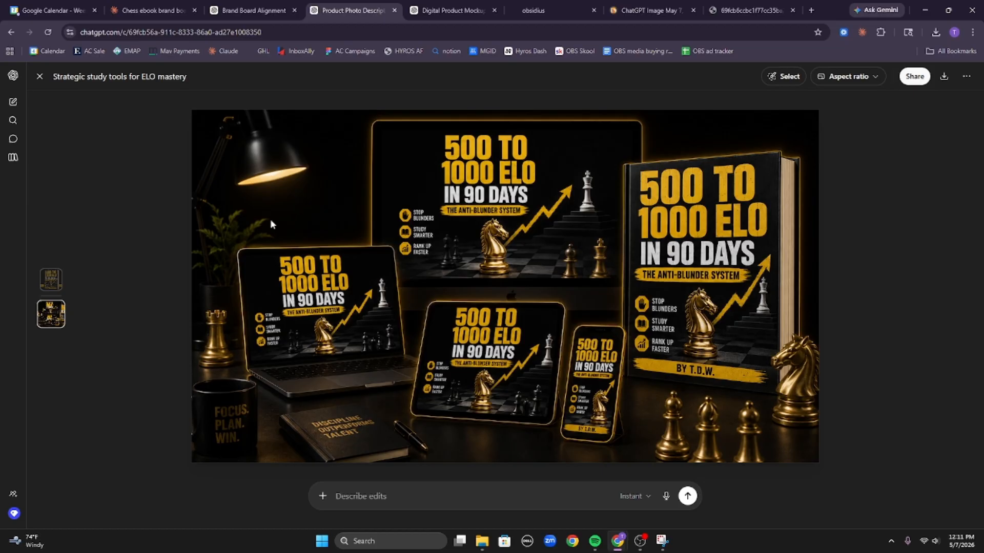
Leave the '500 to 1000 ELO in 90 Days' mockup and return to the Claude sales-page chat.
click(144, 4)
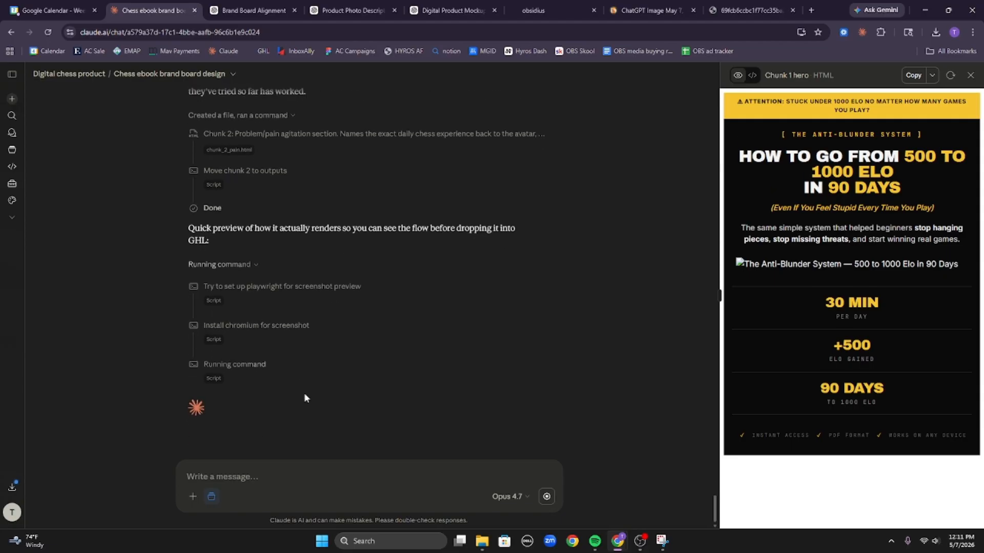
Expand the preview-script and move-to-outputs steps, then open chunk_2_pain.html in the side preview.
click(215, 375)
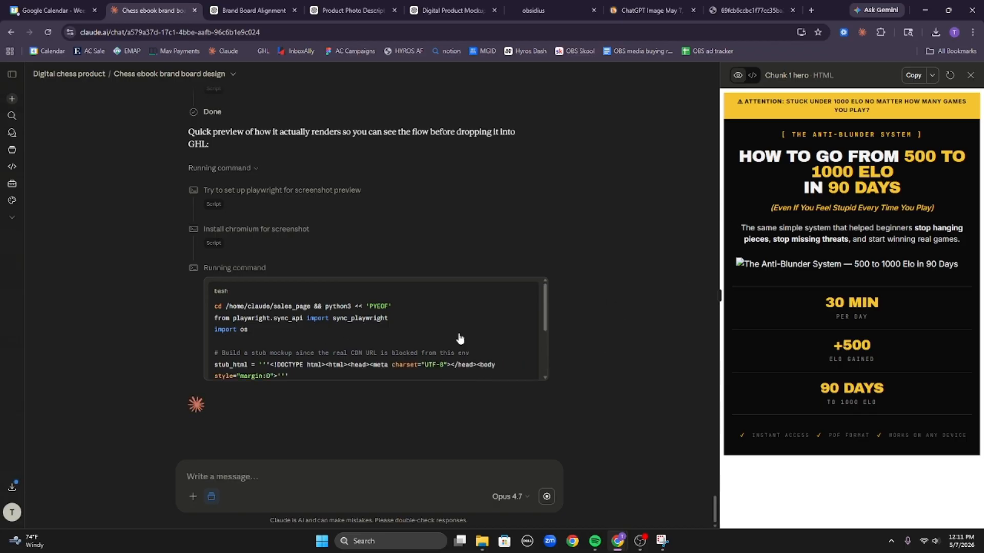
scroll(355, 251, up, 5)
scroll(340, 291, up, 4)
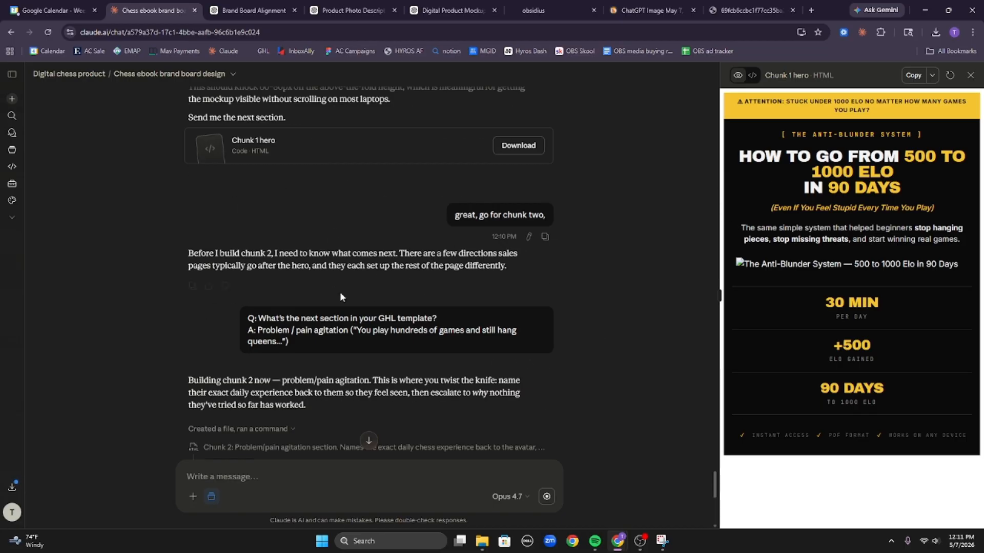
scroll(344, 358, down, 7)
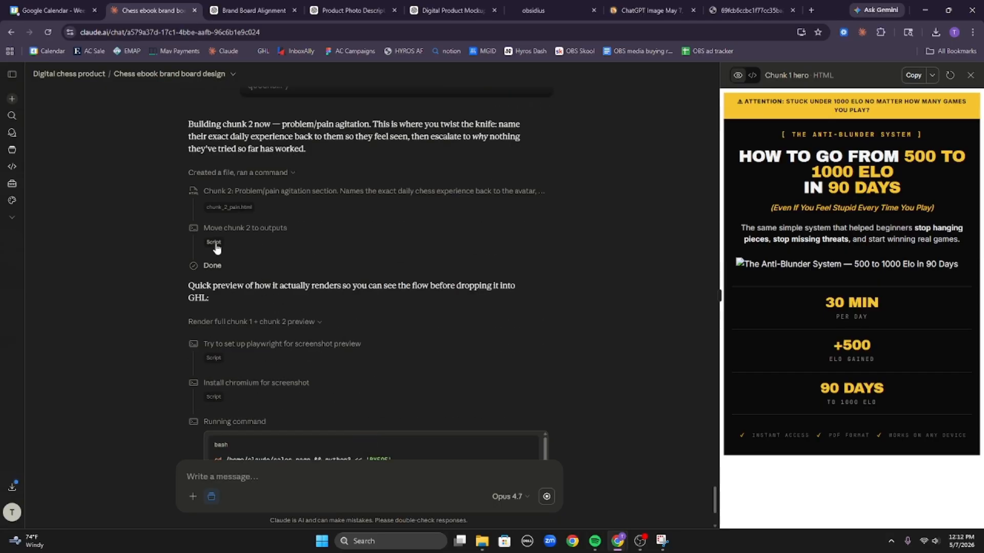
click(213, 242)
scroll(217, 230, up, 3)
scroll(218, 220, down, 3)
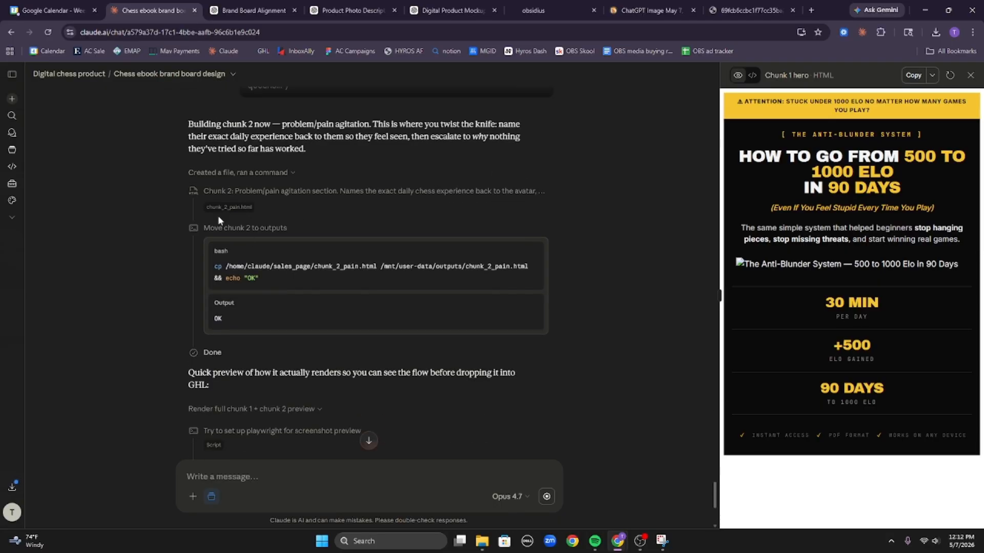
click(221, 208)
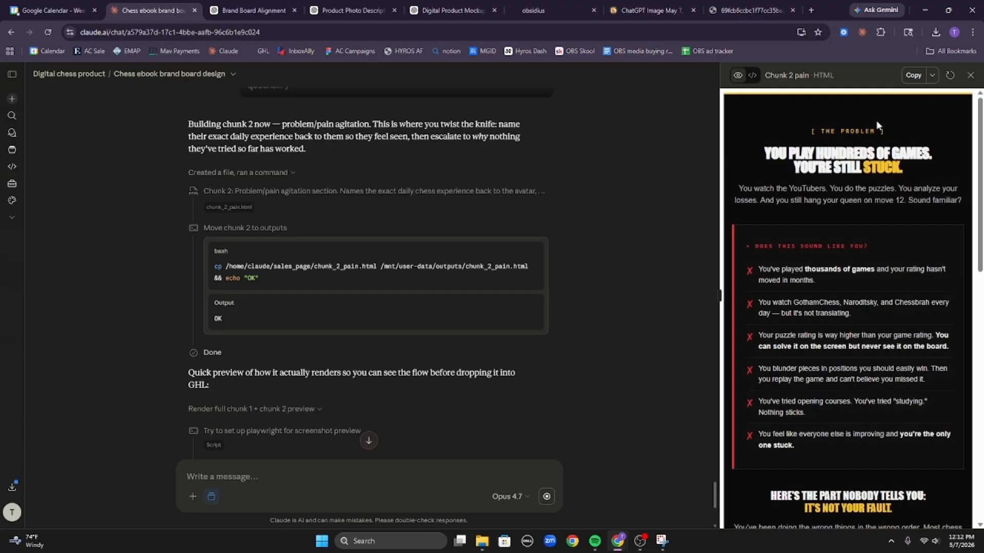
Copy the Chunk 2 pain code, check the 'You Play Hundreds Of Games' headline, and stop Claude's reply.
click(912, 76)
scroll(827, 310, down, 5)
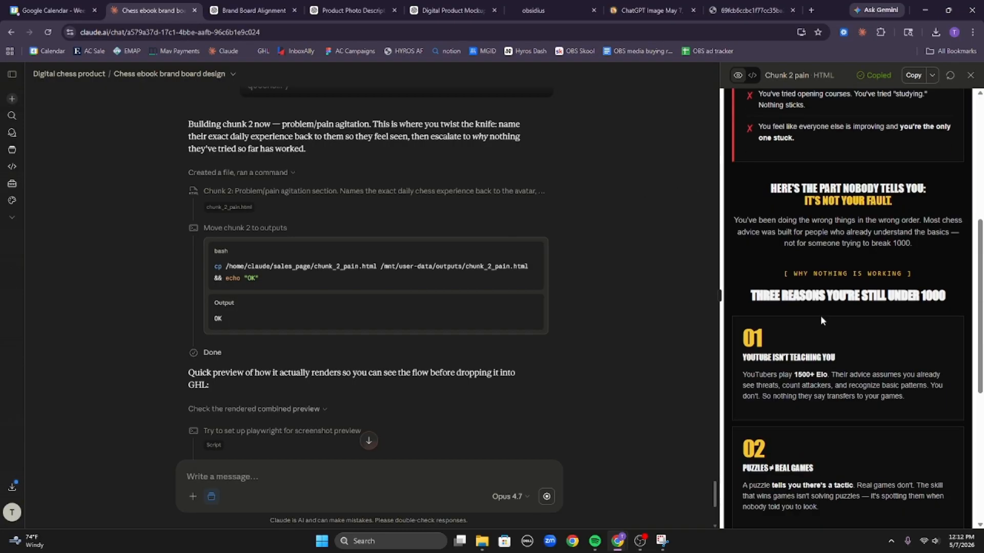
scroll(830, 313, down, 5)
scroll(881, 299, up, 10)
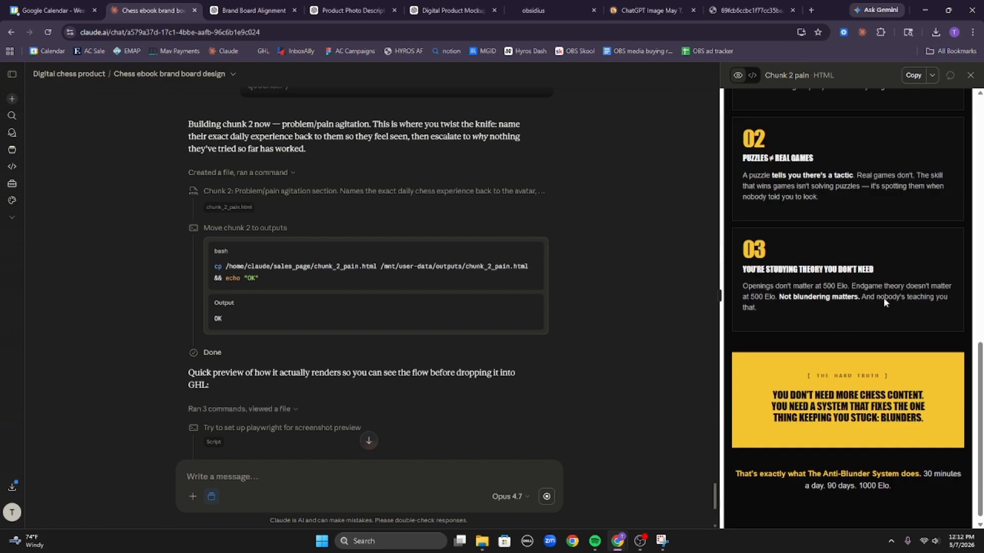
scroll(871, 312, up, 2)
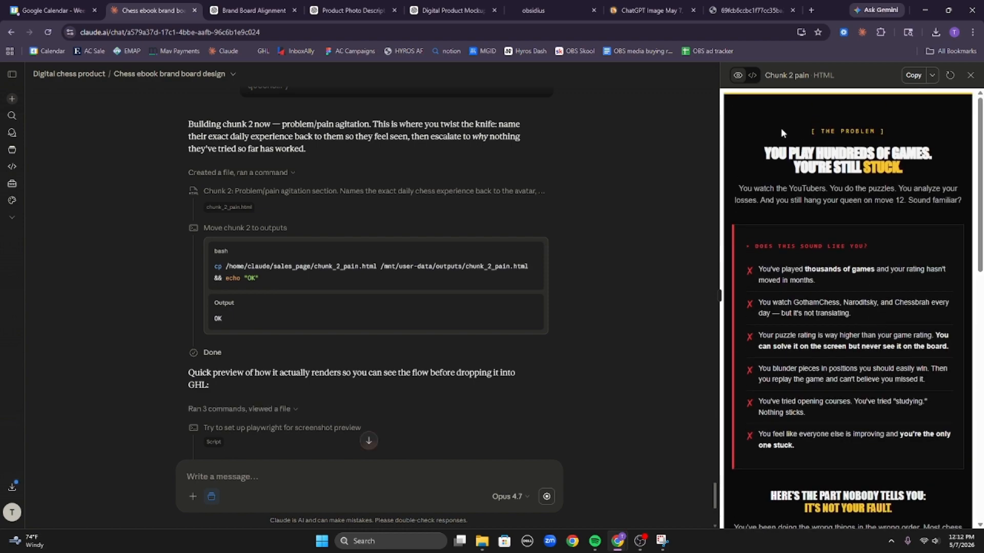
mouse_move(765, 157)
mouse_down()
mouse_move(931, 173)
mouse_move(764, 153)
mouse_up()
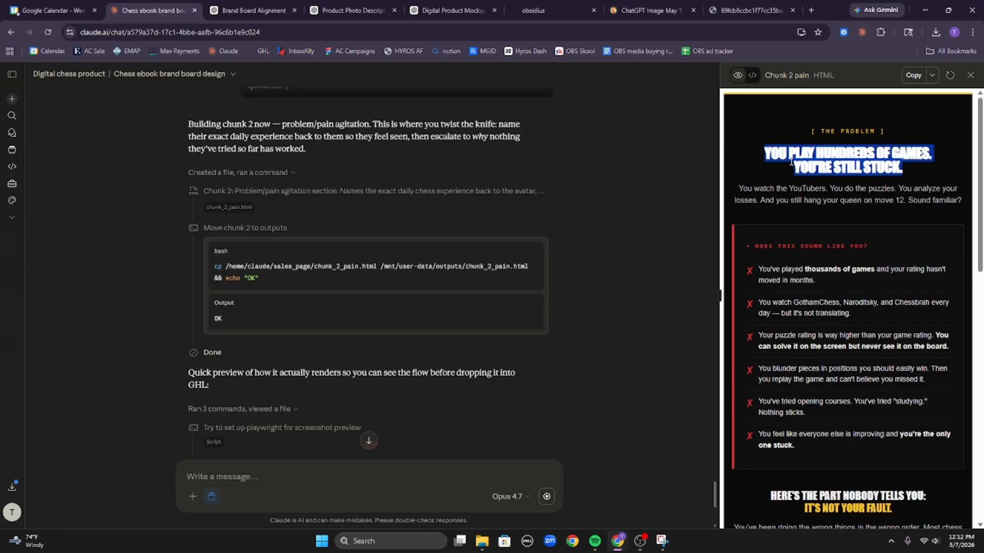
click(835, 185)
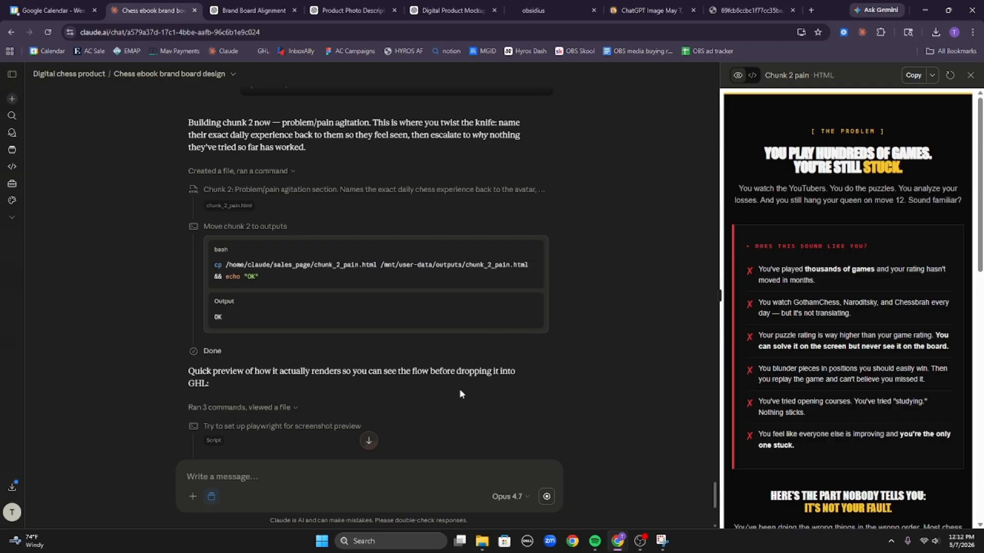
scroll(530, 404, down, 5)
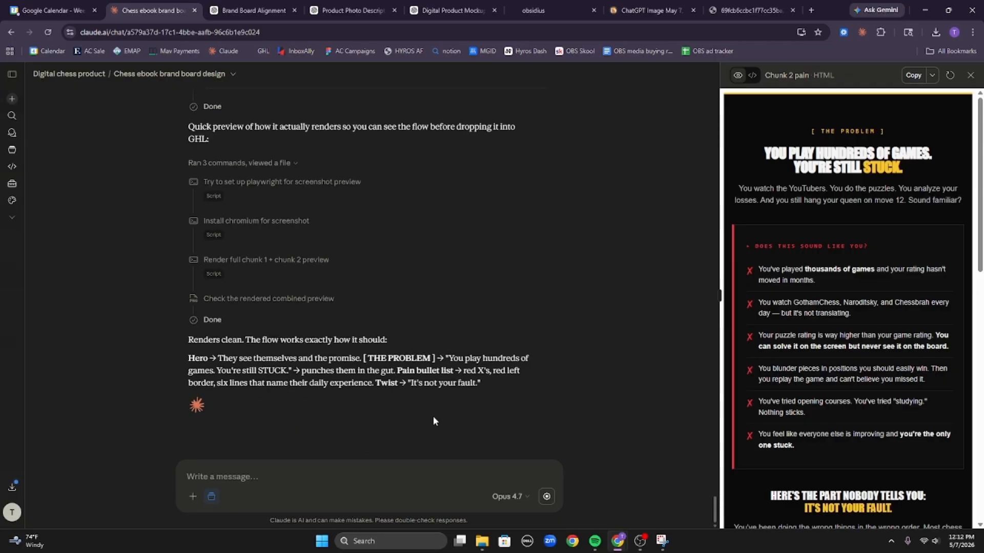
click(547, 497)
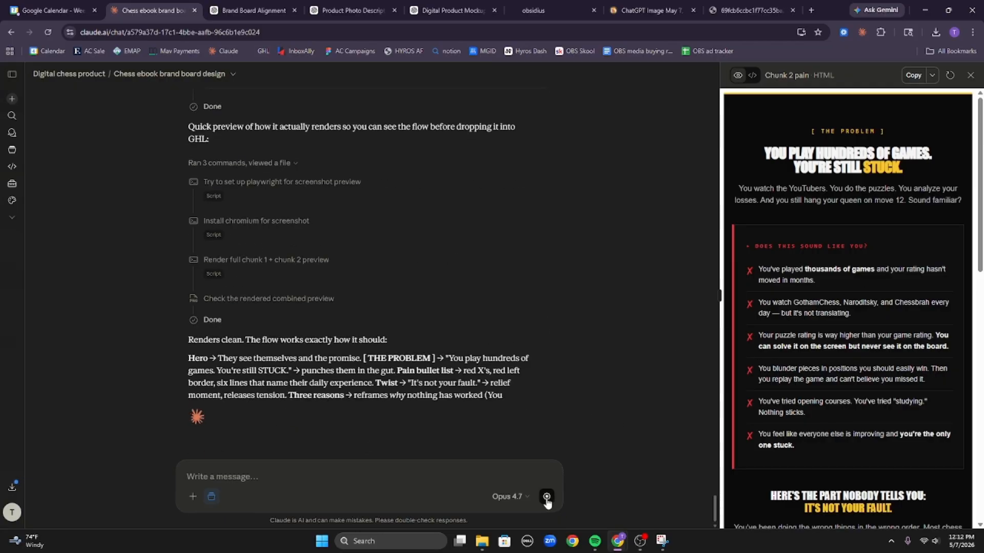
Tell Claude the pasted 'You Play Hundreds Of Games. You're Still Stuck.' headline looks blurred and too heavy.
text(the )
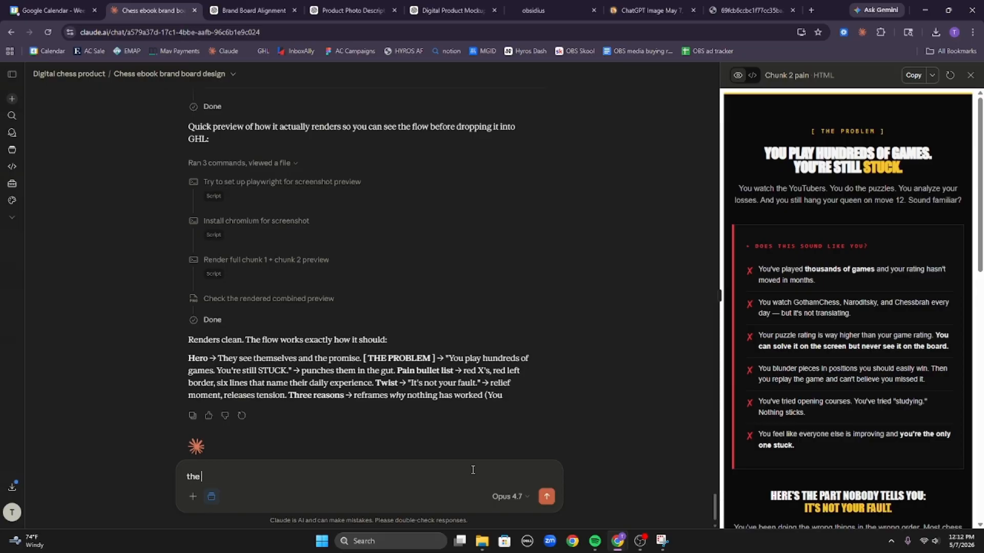
text(ehadline)
text(You Play Hundreds Of Games. You’re Still Stuck.)
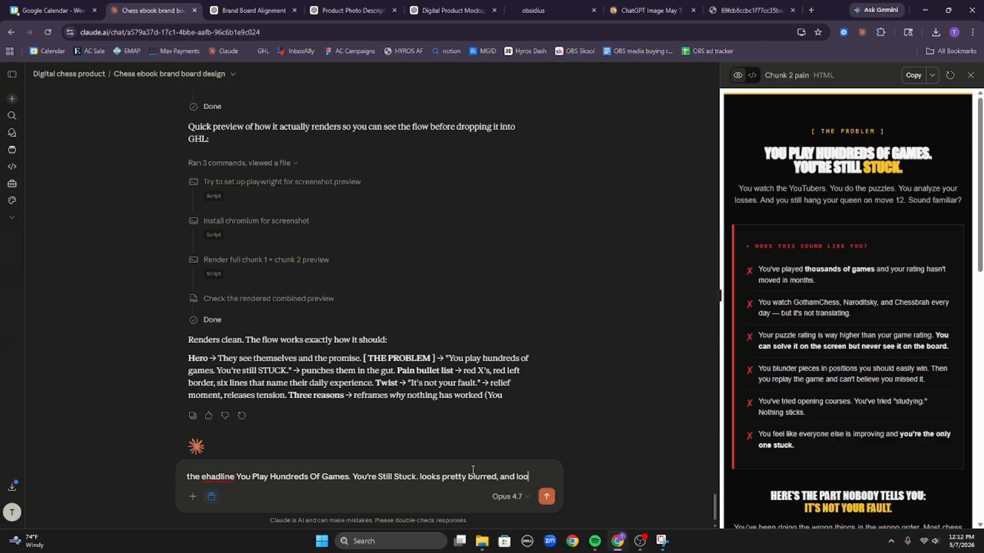
text(the w)
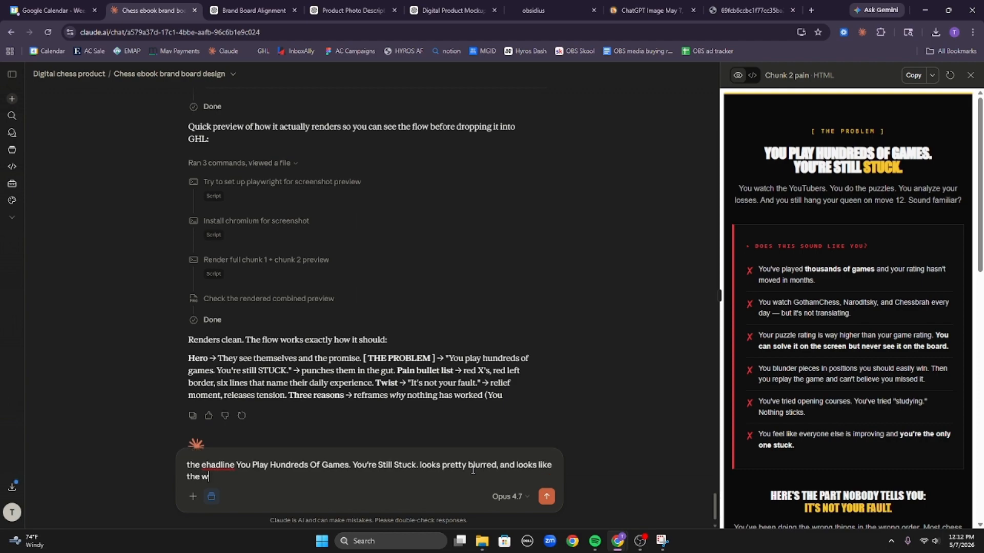
text(eight may be to high)
key(Return)
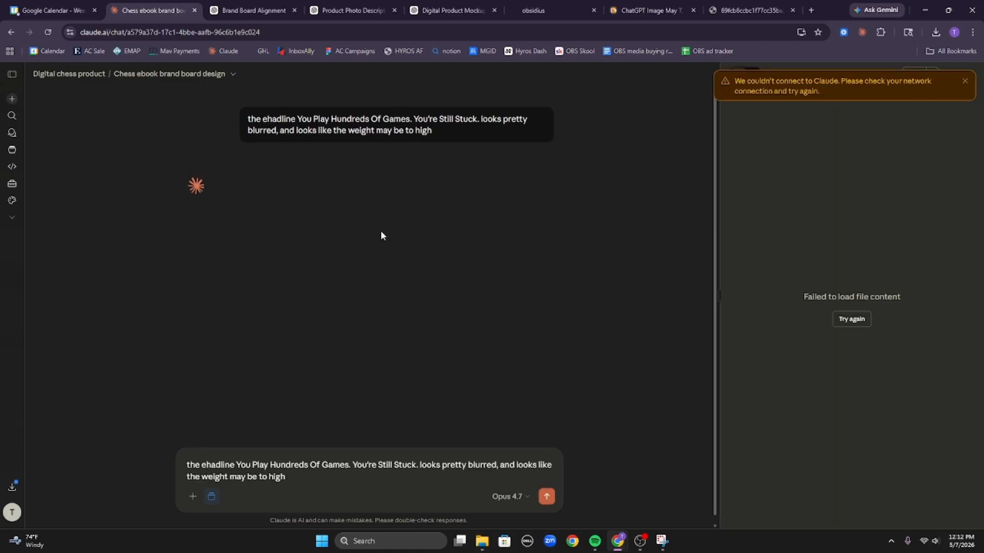
Dismiss the connection error, retry the Chunk 2 preview, resend the headline complaint, and read Claude's fix options.
click(964, 81)
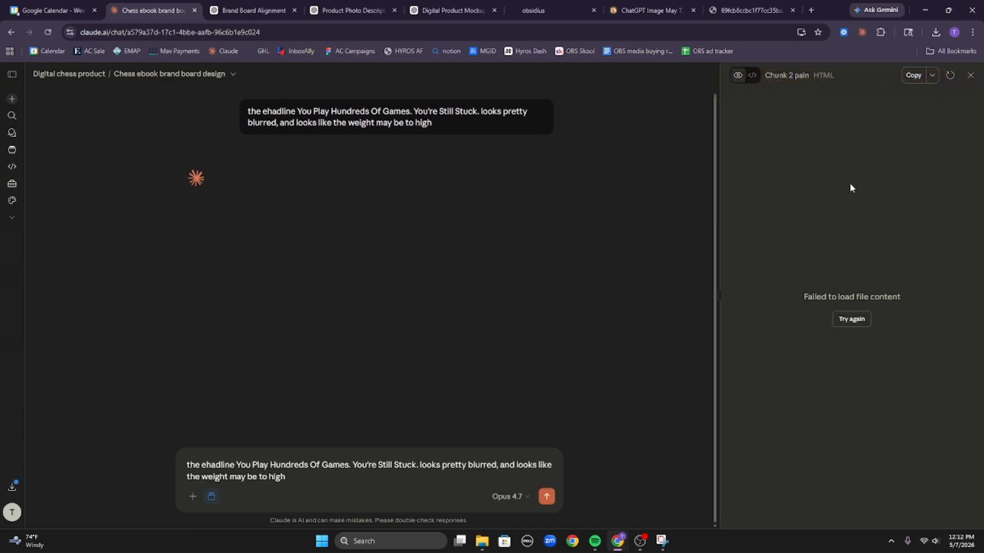
click(857, 319)
click(546, 496)
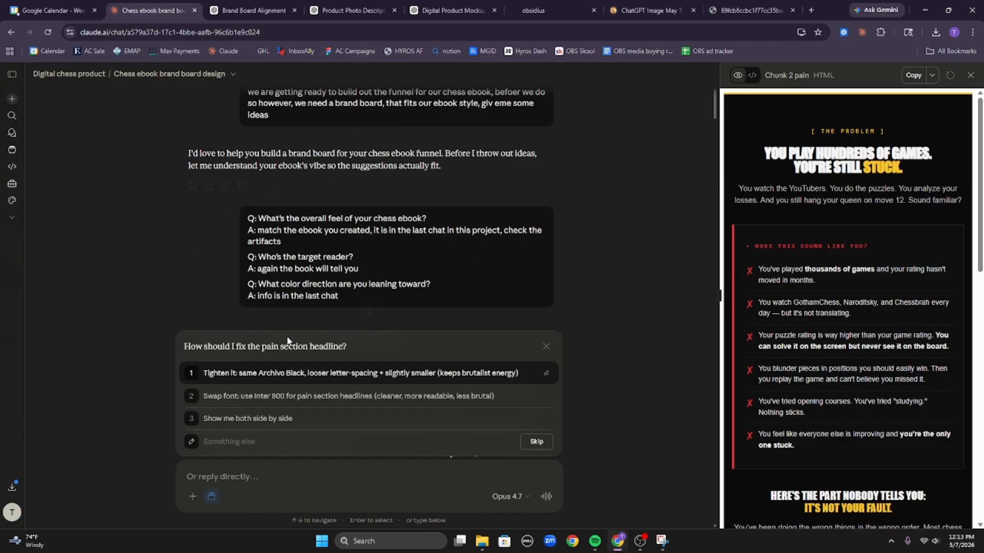
scroll(291, 335, down, 20)
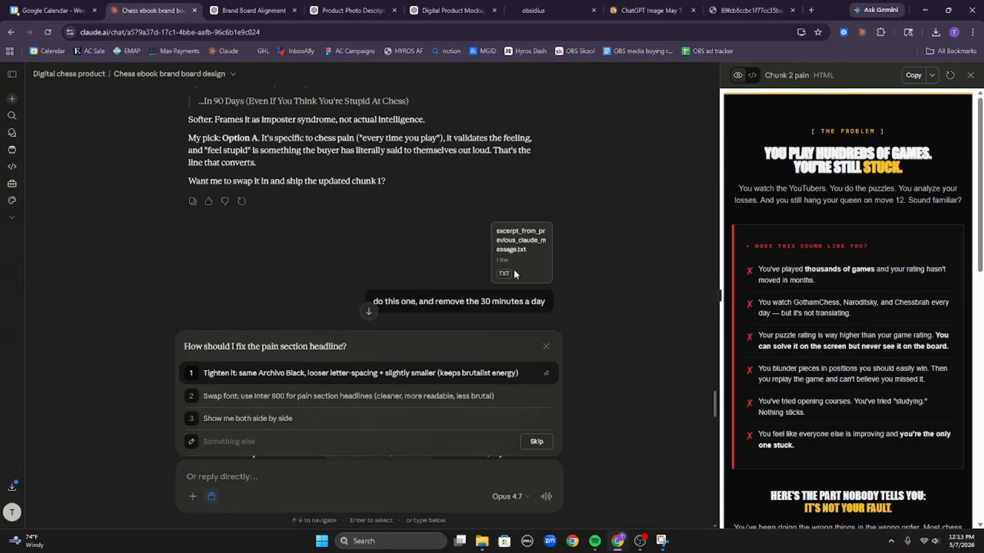
scroll(517, 266, down, 15)
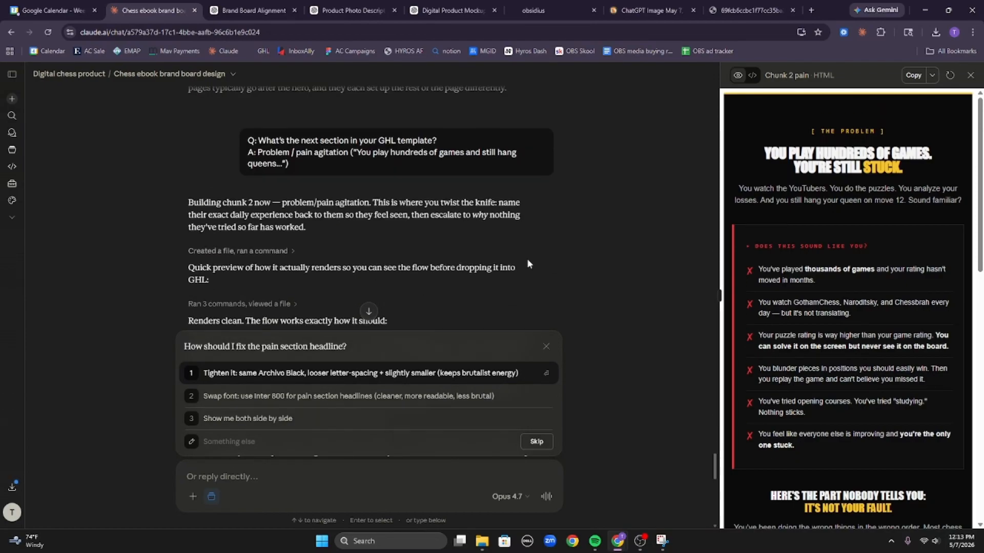
scroll(527, 264, down, 10)
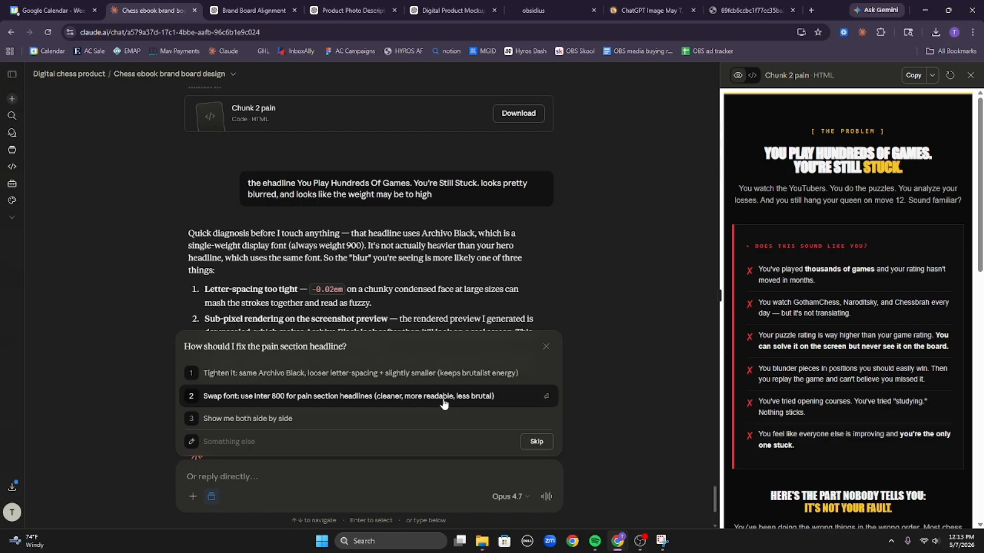
Pick option 2 to swap the pain headlines from Archivo Black to Inter 800.
click(444, 404)
scroll(802, 307, down, 8)
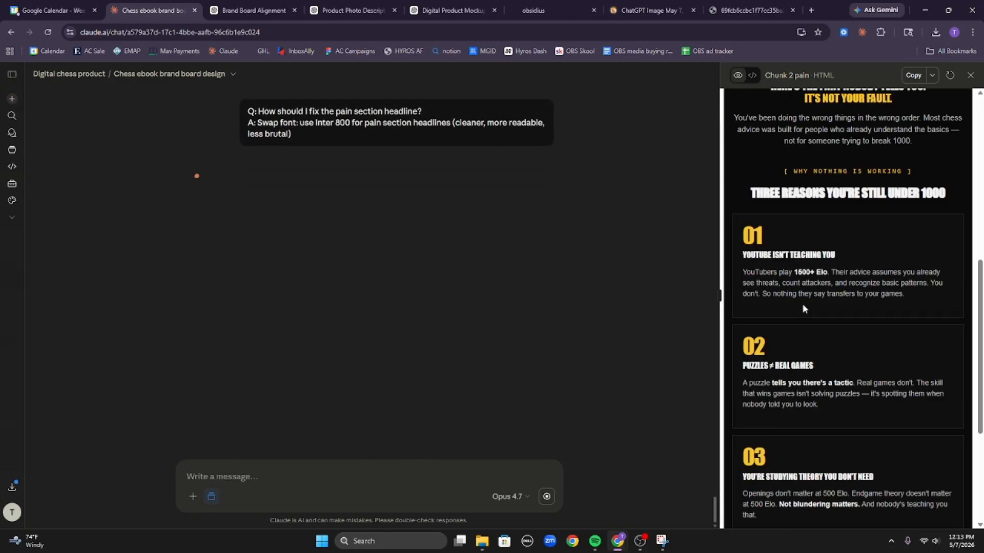
scroll(802, 307, down, 4)
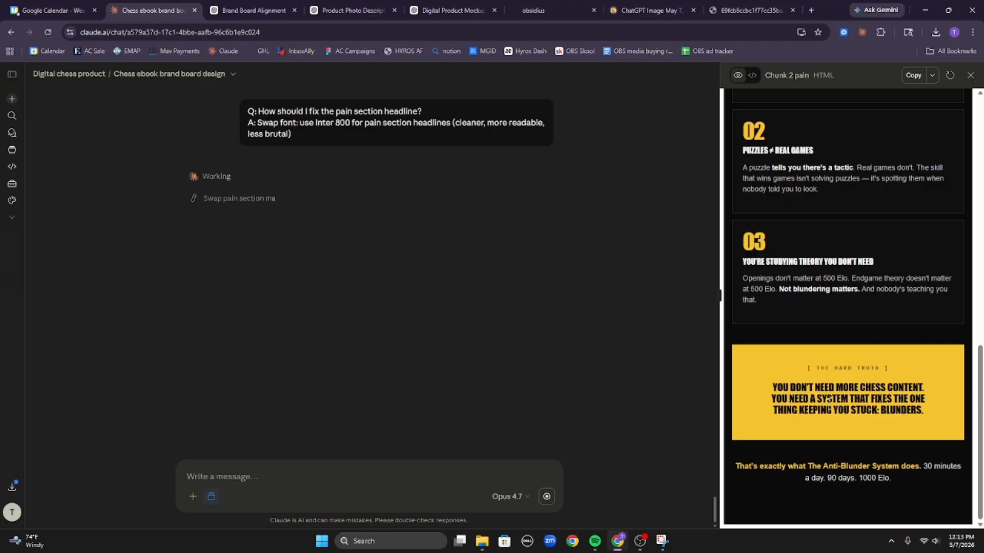
scroll(847, 342, up, 10)
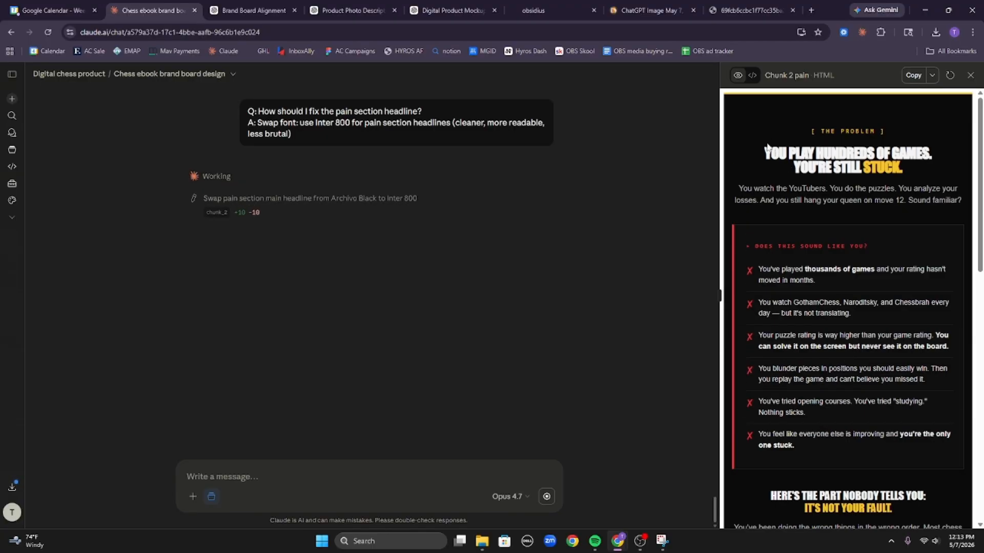
drag(765, 150, 914, 185)
click(811, 284)
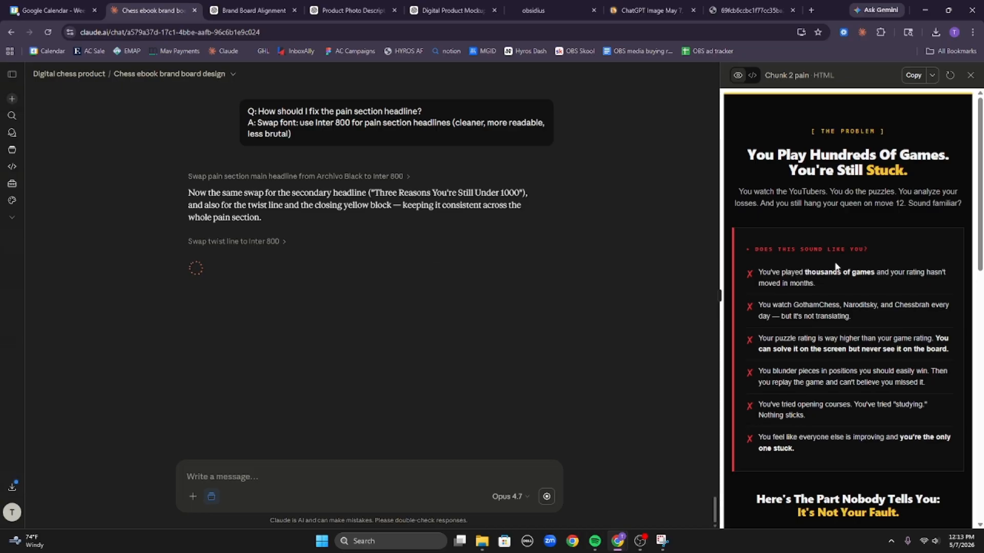
Follow Claude's edits moving the pain headlines and reason-card titles to Inter 800.
scroll(872, 250, down, 8)
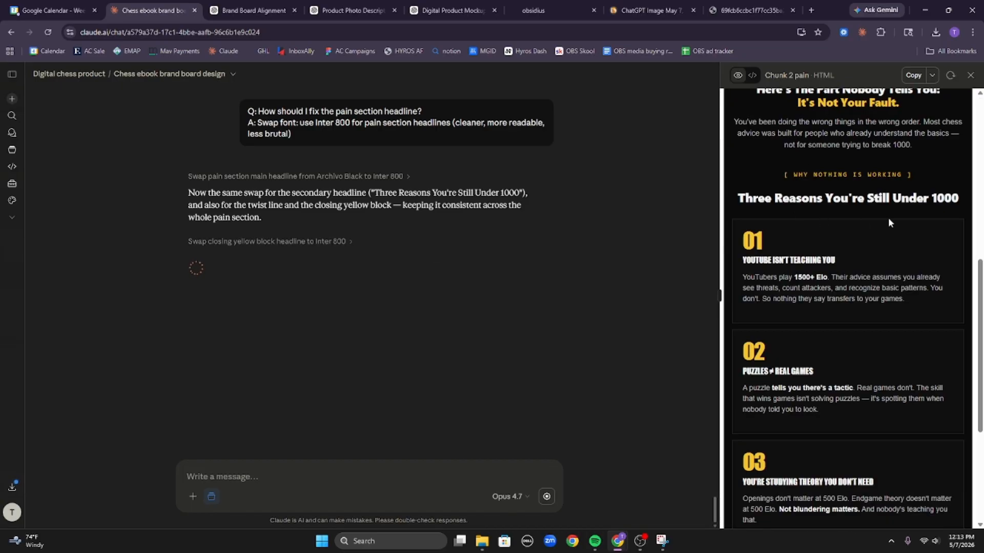
scroll(890, 240, down, 5)
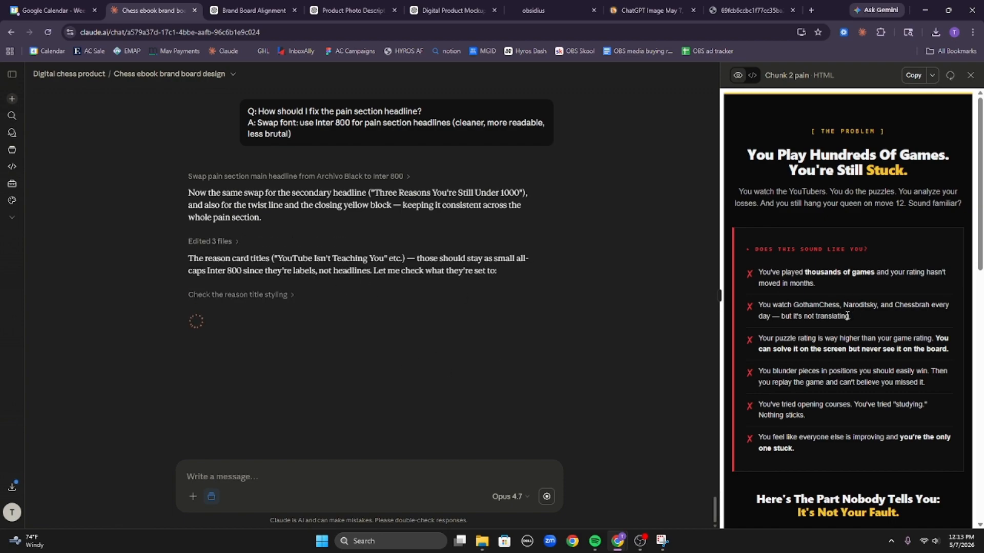
scroll(872, 332, down, 3)
scroll(873, 332, down, 5)
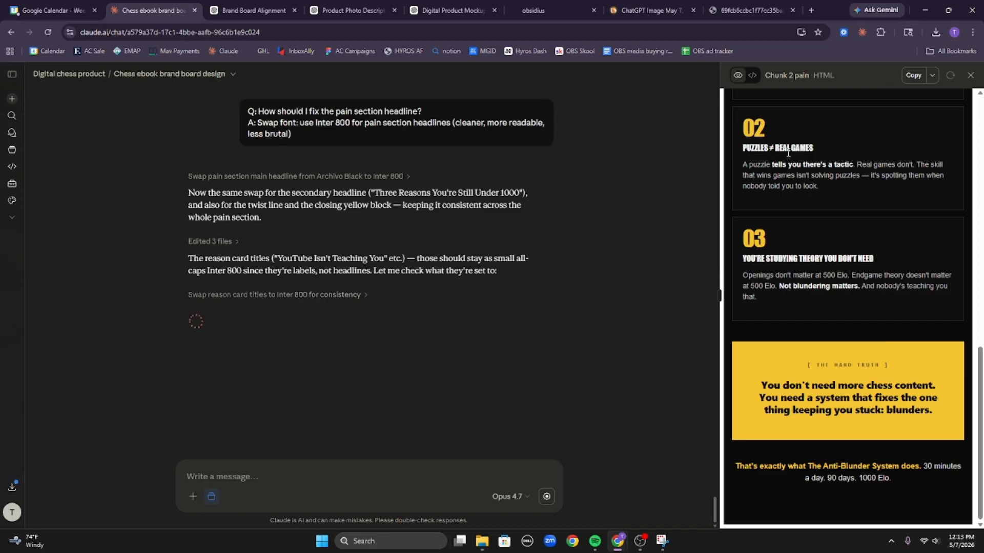
scroll(833, 196, down, 5)
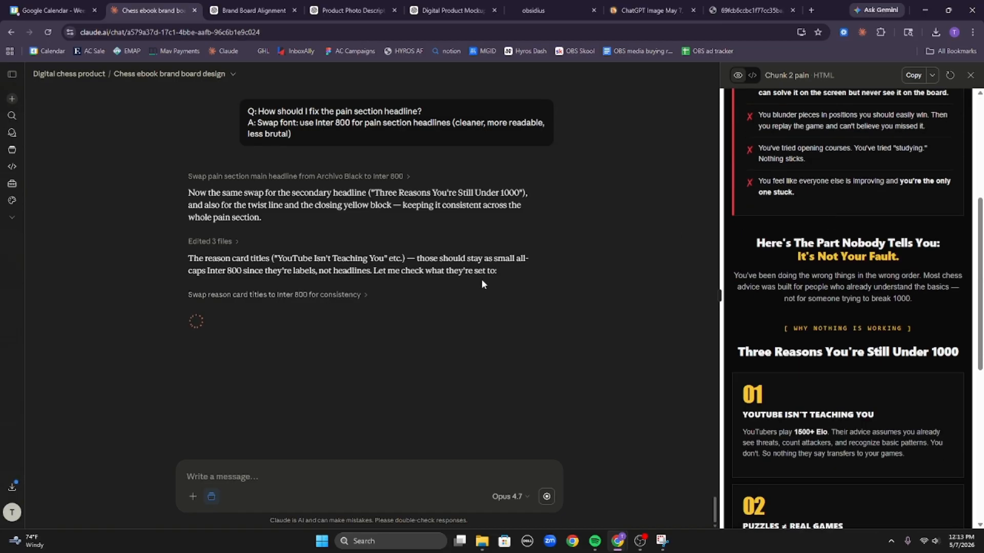
scroll(782, 319, down, 5)
scroll(781, 325, down, 2)
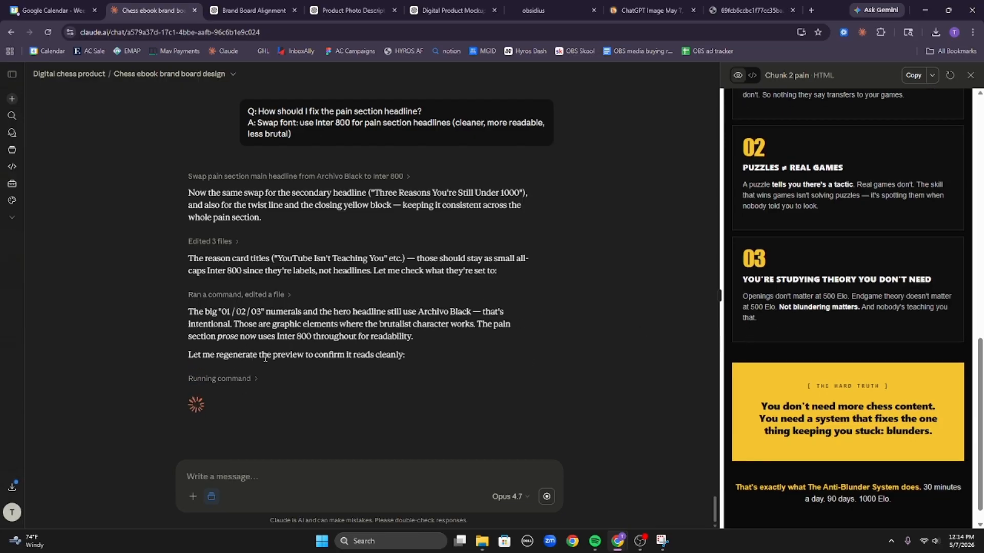
scroll(858, 346, up, 15)
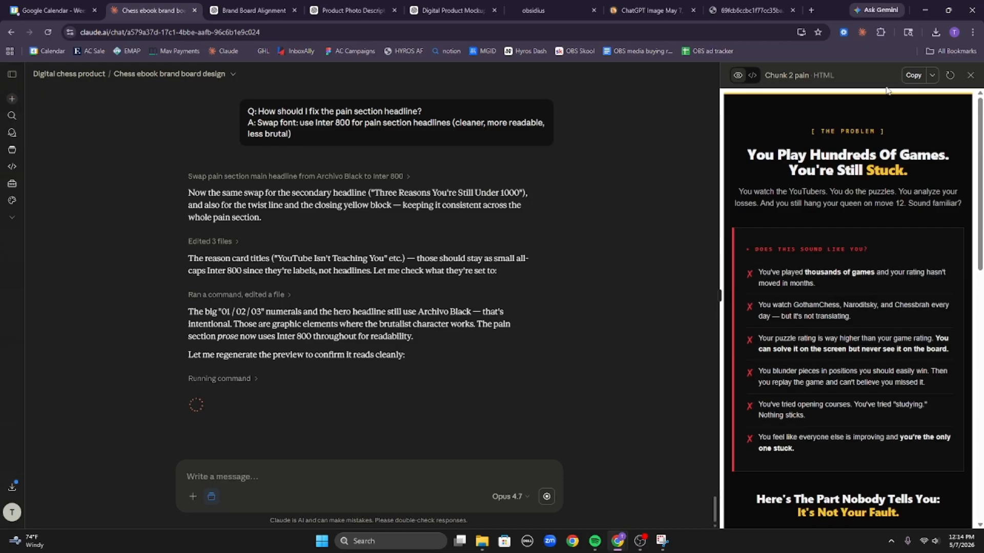
Copy the updated Chunk 2 pain code after checking the pain bullet list.
click(913, 75)
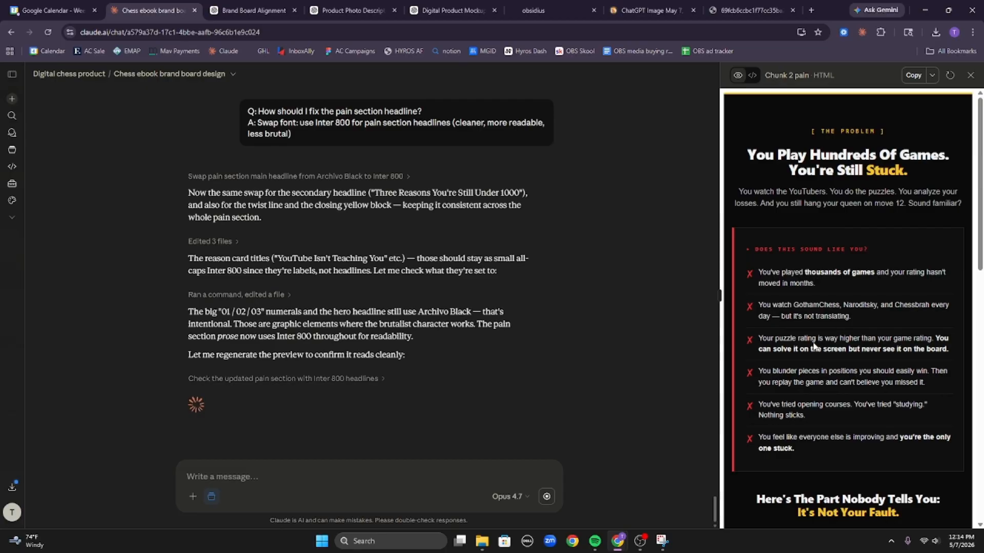
scroll(889, 230, down, 2)
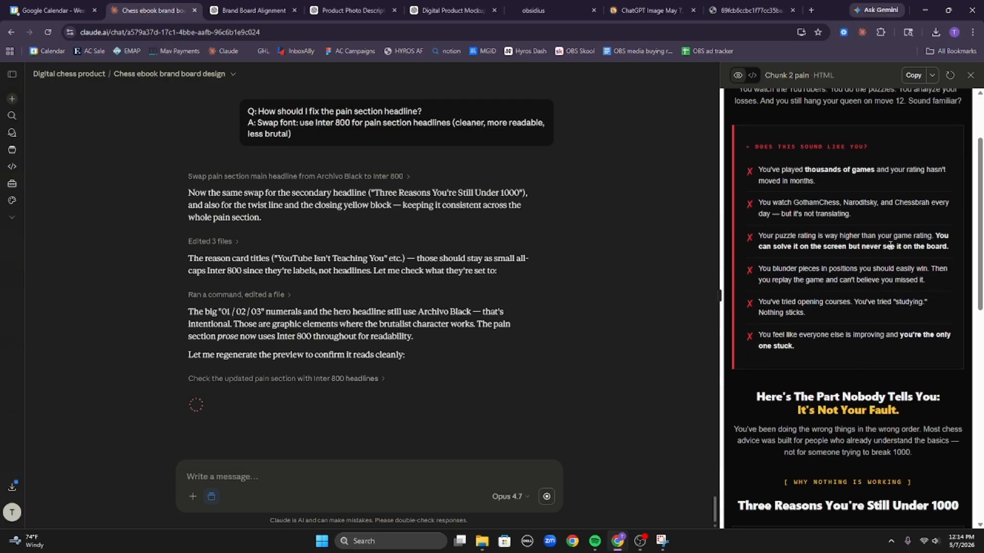
drag(808, 247, 957, 270)
click(866, 273)
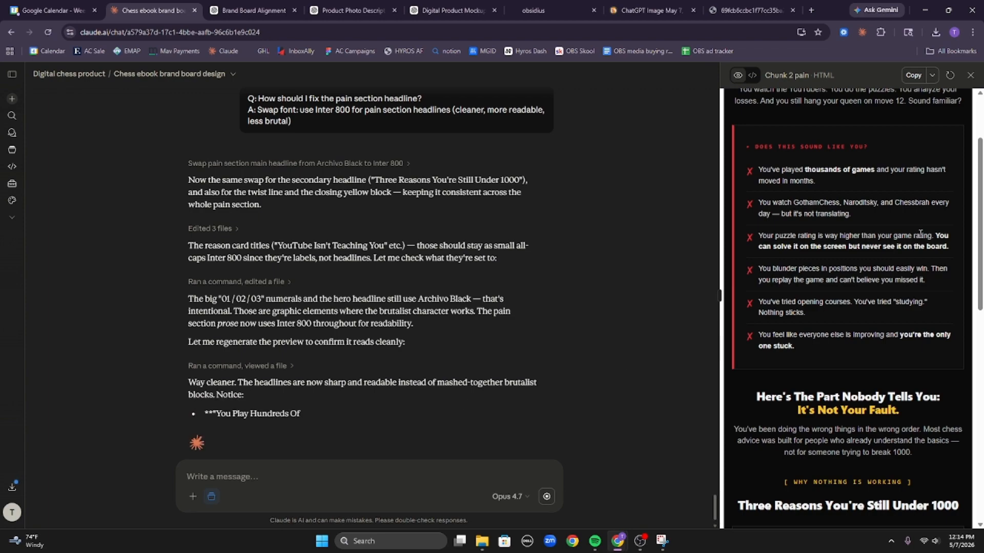
click(908, 79)
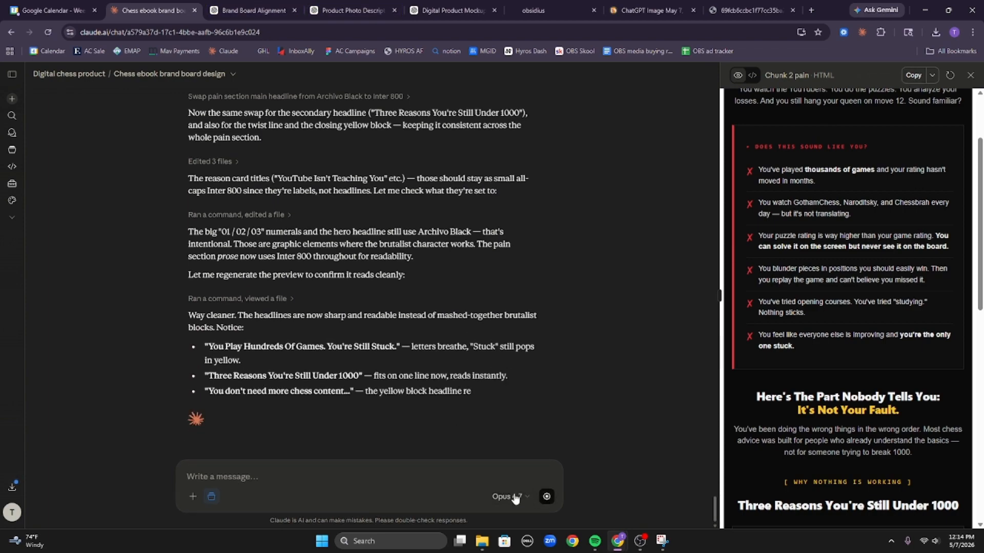
Send Claude 'nice now the third section' to start the next chunk.
click(475, 487)
text(nl)
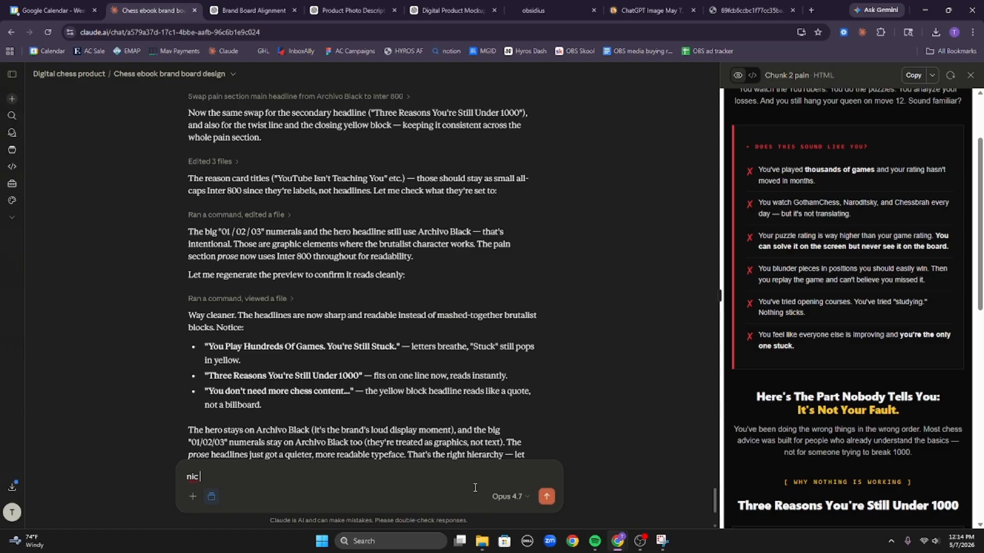
text(ce now the third section)
key(Return)
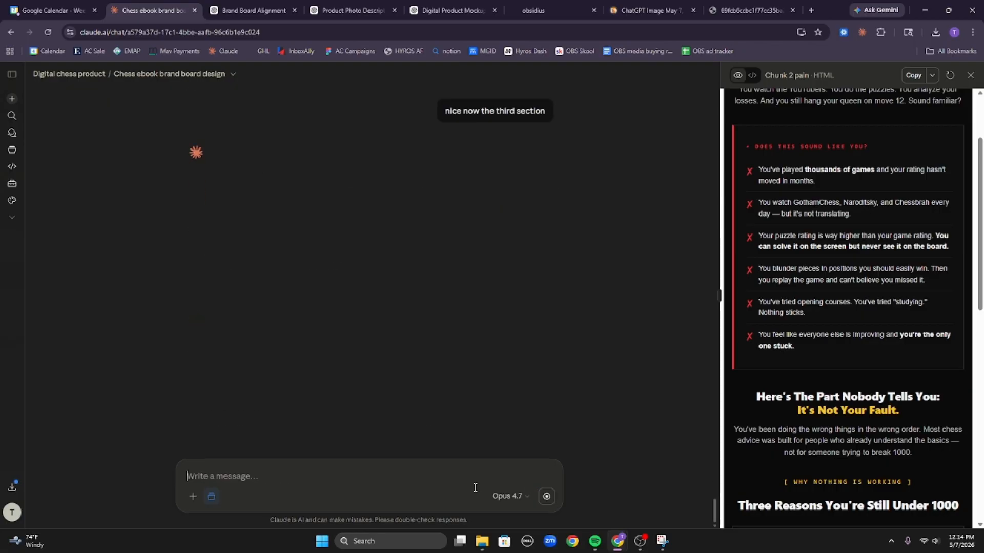
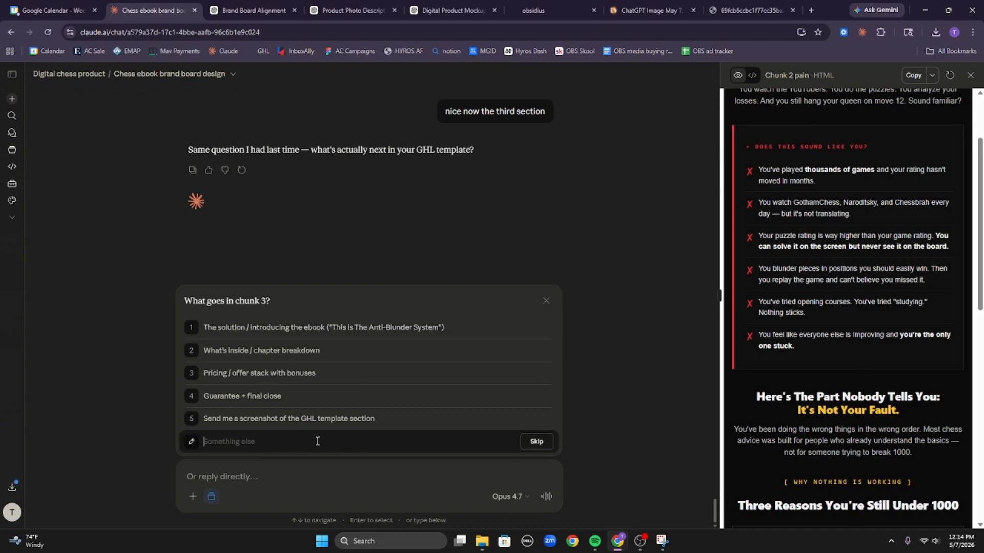
Tell Claude chunk 3 should combine sections 1, 3 and 4 as one long section, and copy the Chunk 2 code.
text(t)
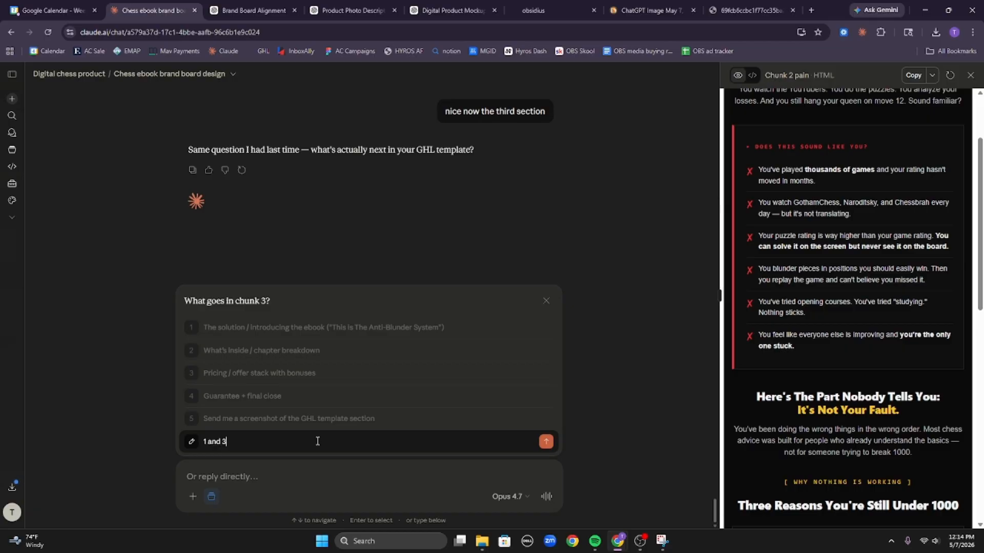
text(and 3 and 4 this one, needs to be pretty long)
key(Return)
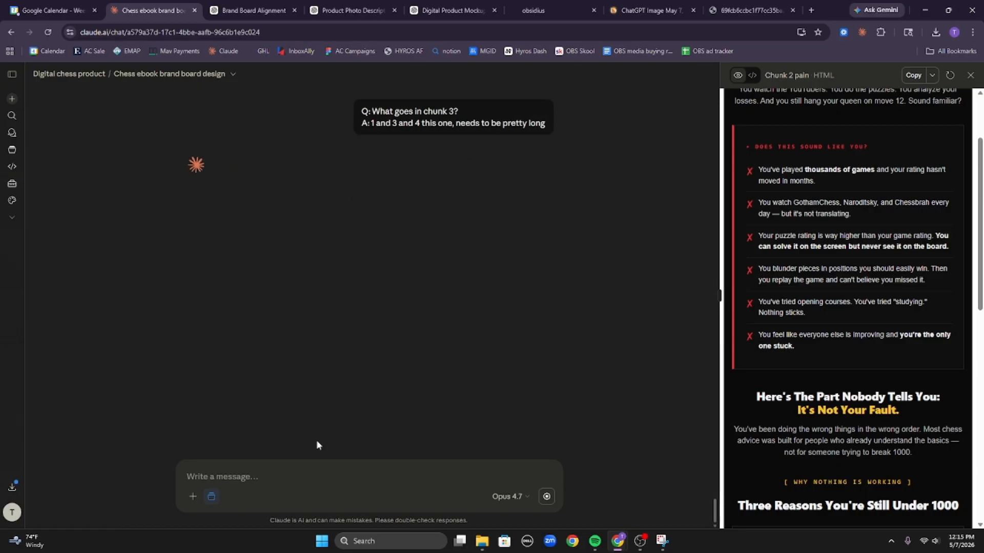
click(913, 75)
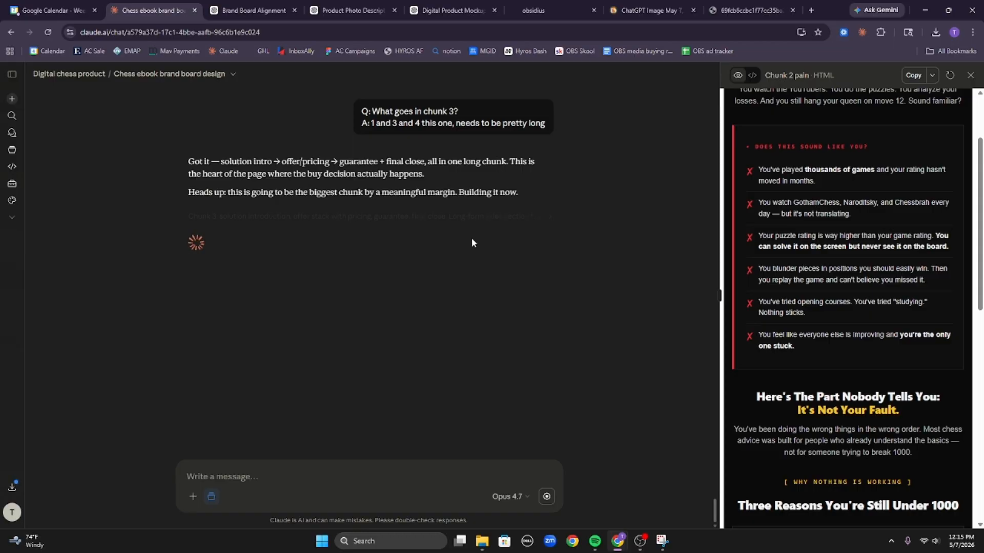
click(913, 75)
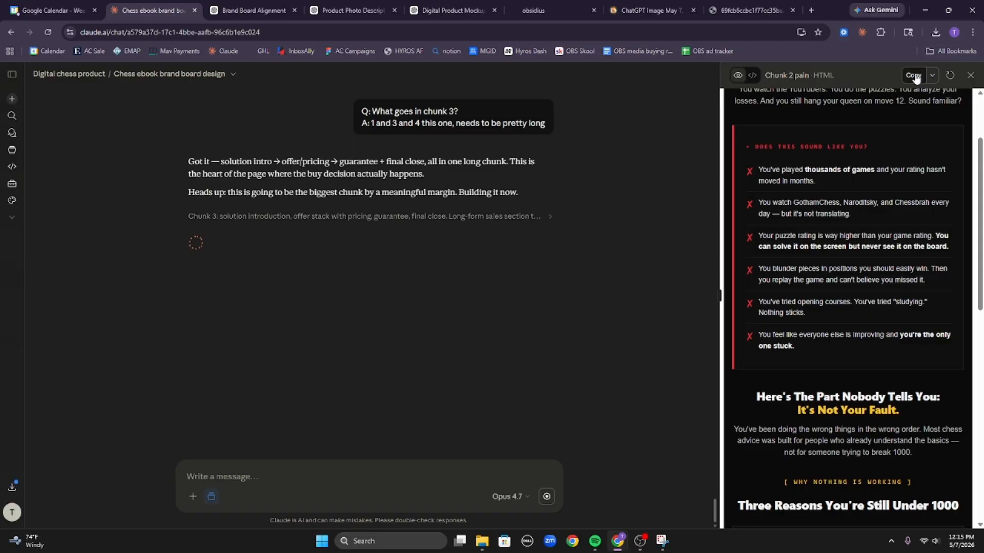
Paste the Chunk 2 pain HTML into the sales page's second custom code block and save it.
click(543, 11)
click(456, 228)
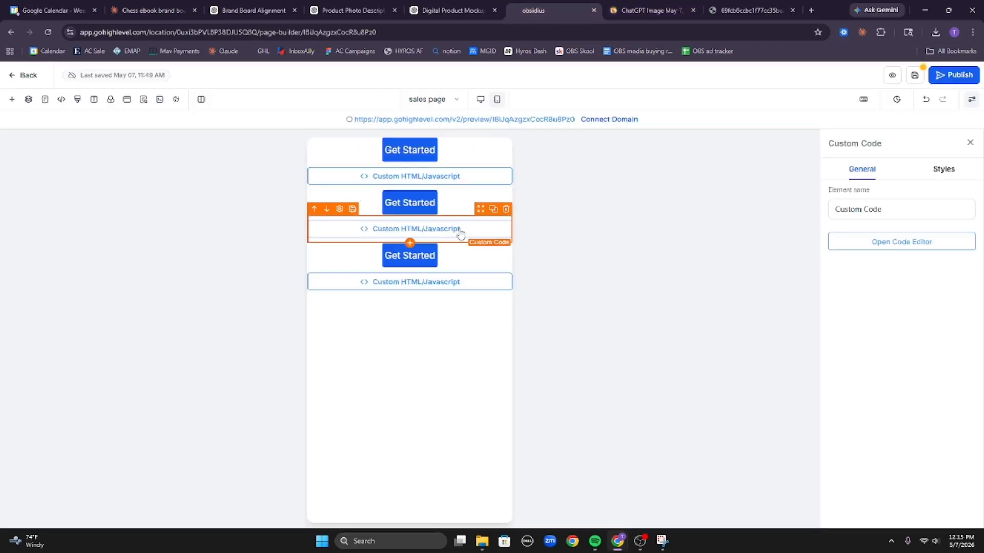
click(859, 248)
click(441, 245)
key(ctrl+v)
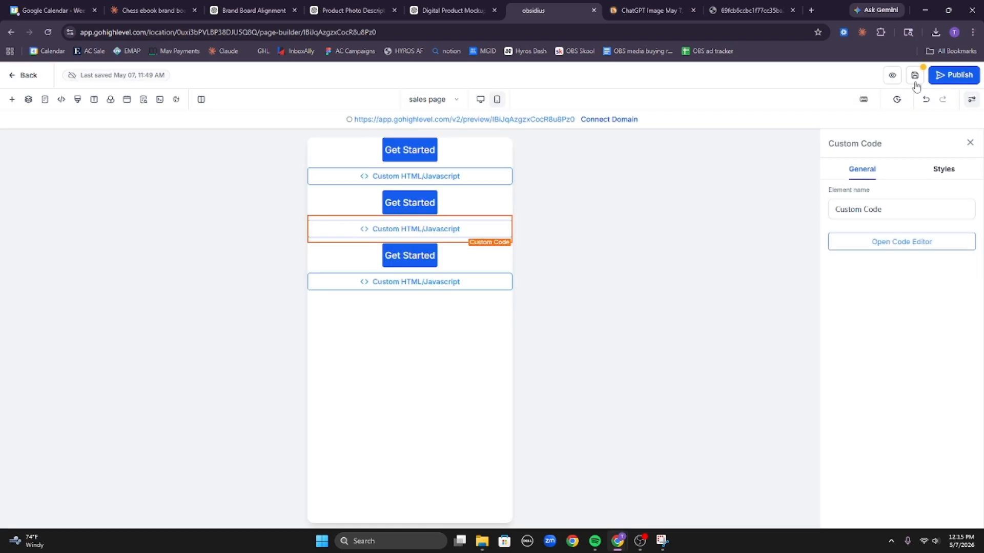
click(915, 82)
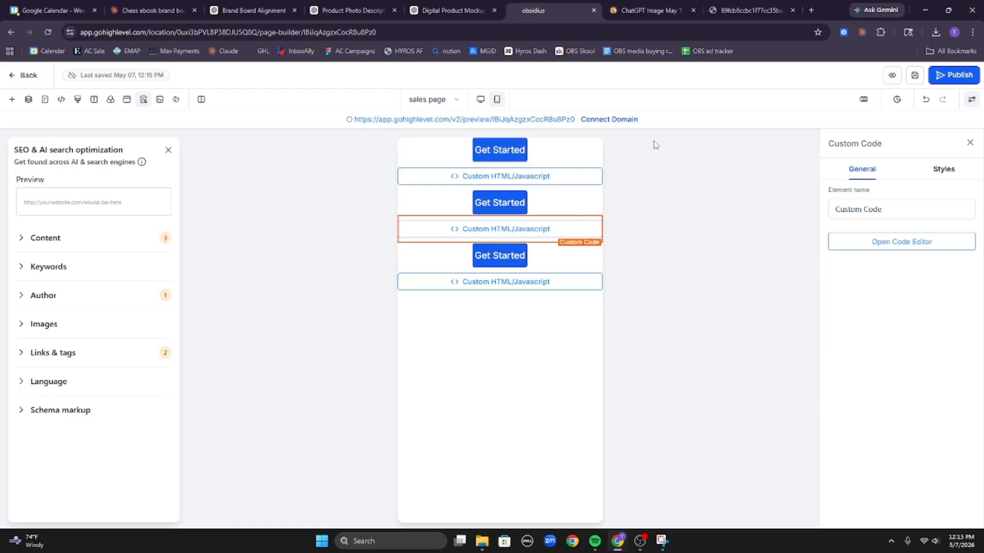
click(149, 11)
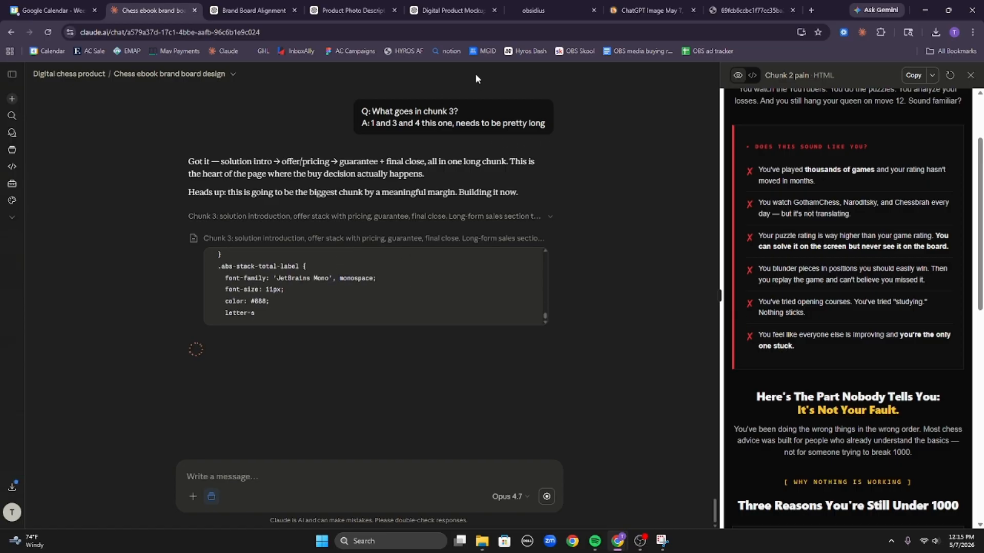
Link the first Get Started button to the next funnel step instead of the popup.
click(548, 10)
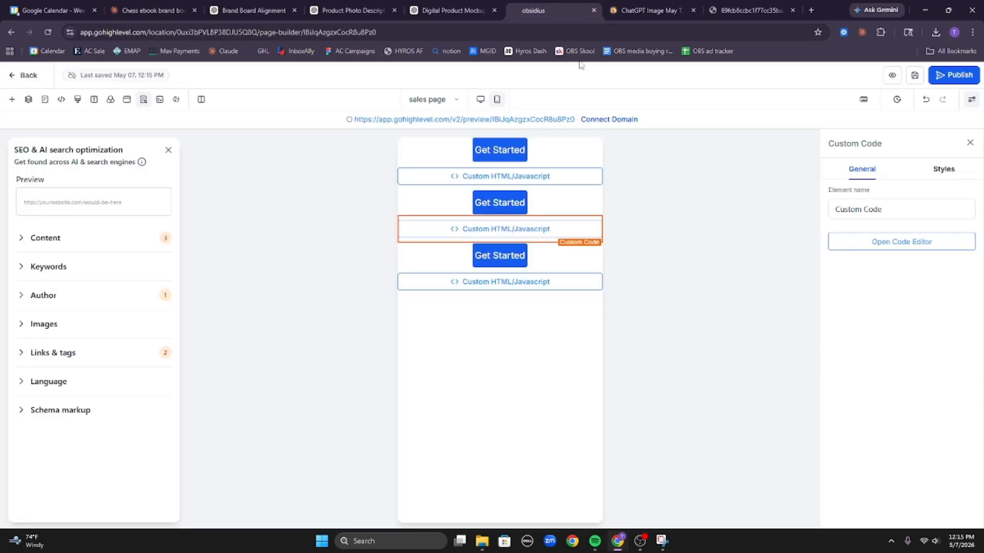
click(549, 158)
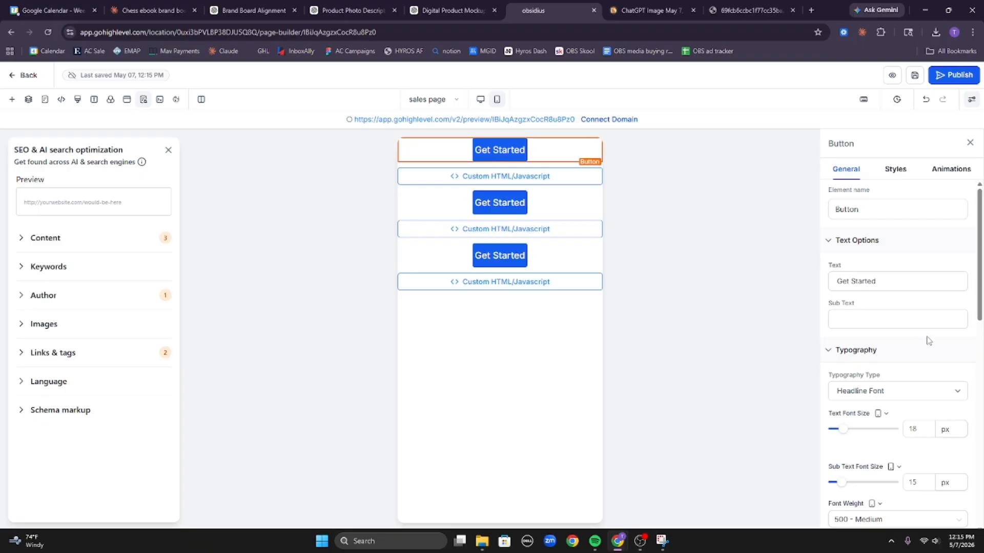
scroll(915, 339, down, 10)
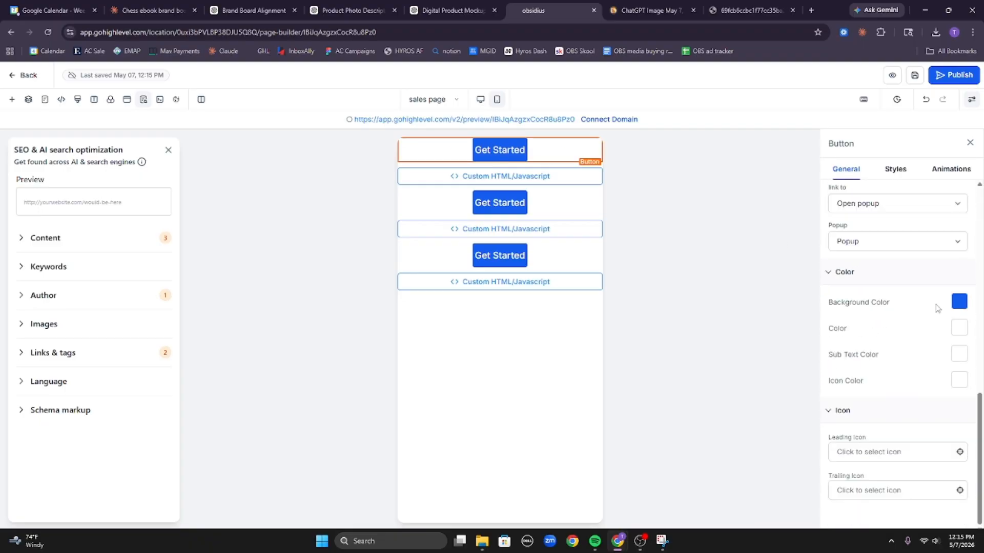
scroll(937, 307, up, 8)
scroll(930, 287, down, 8)
click(580, 202)
click(552, 261)
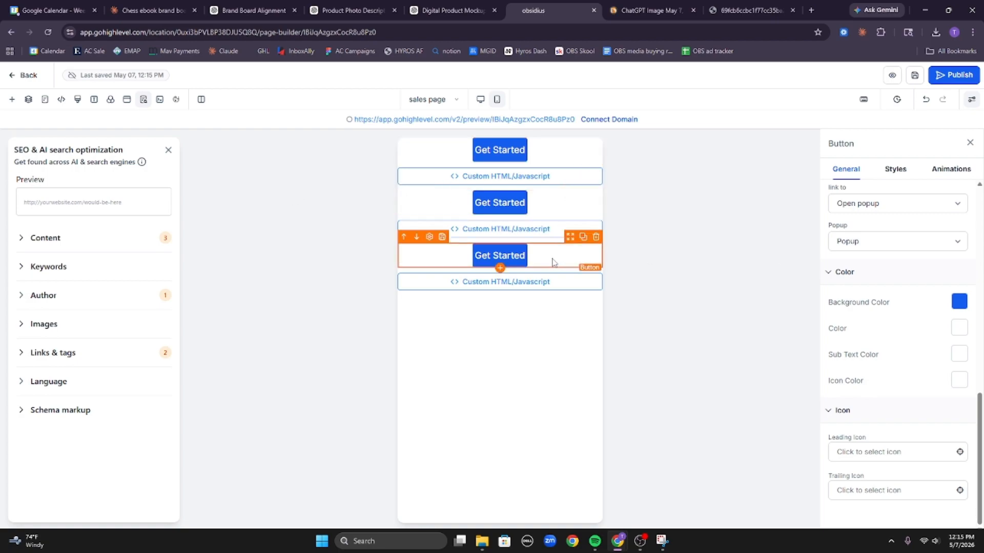
click(551, 154)
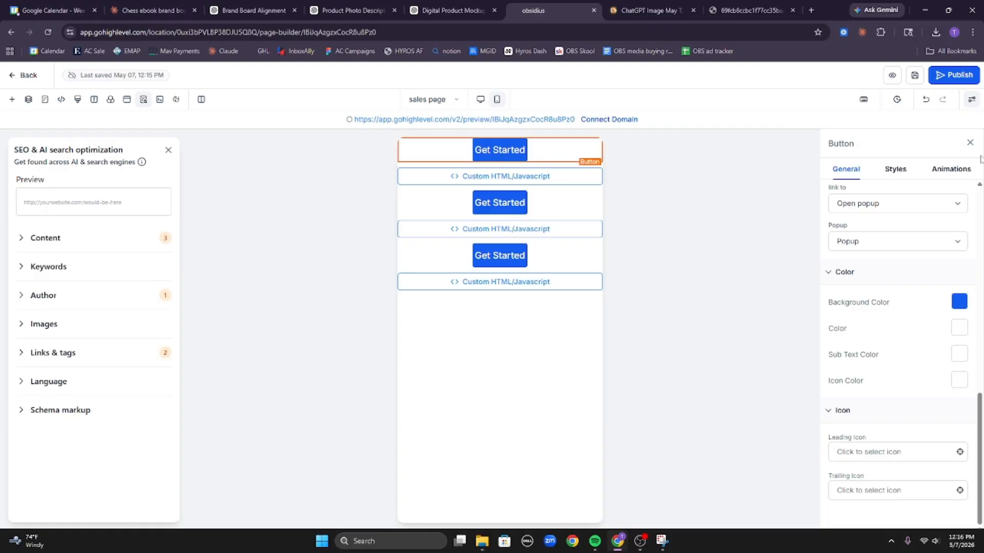
click(911, 209)
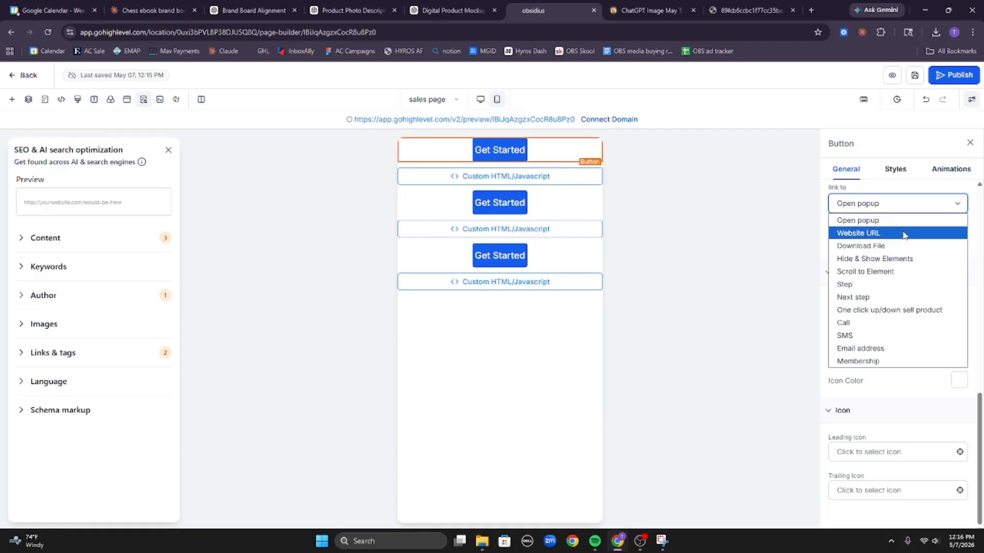
click(902, 300)
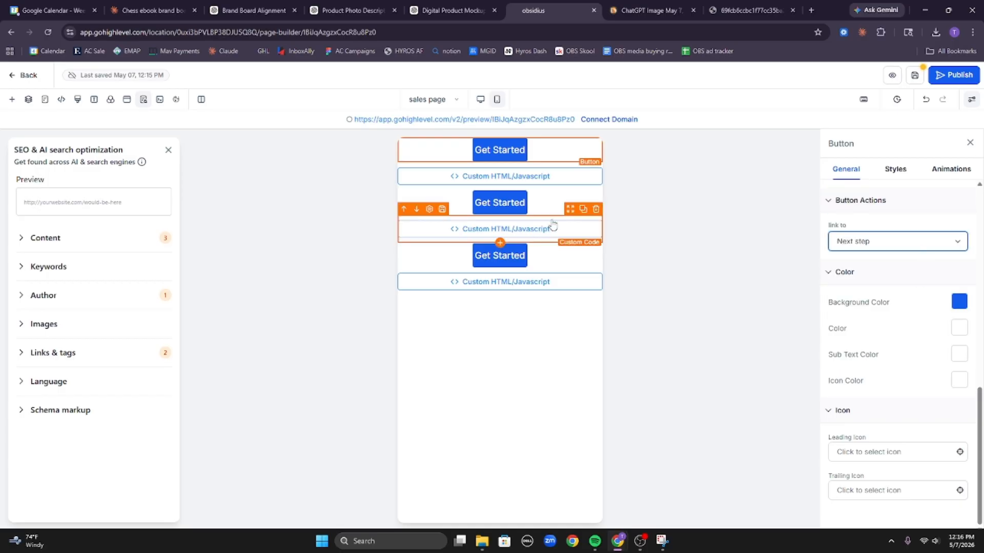
Switch the second and third Get Started buttons to Next step as well.
click(549, 221)
click(907, 245)
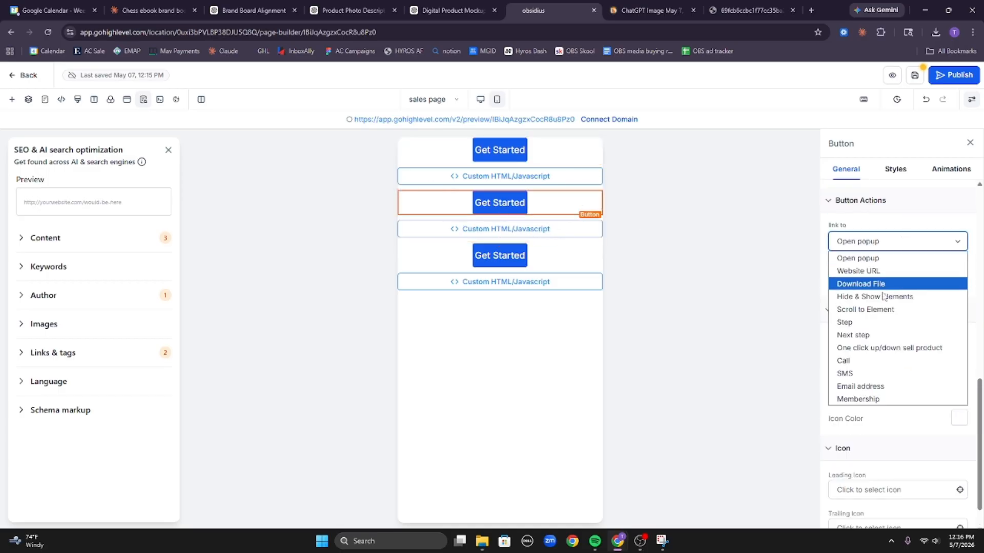
click(885, 334)
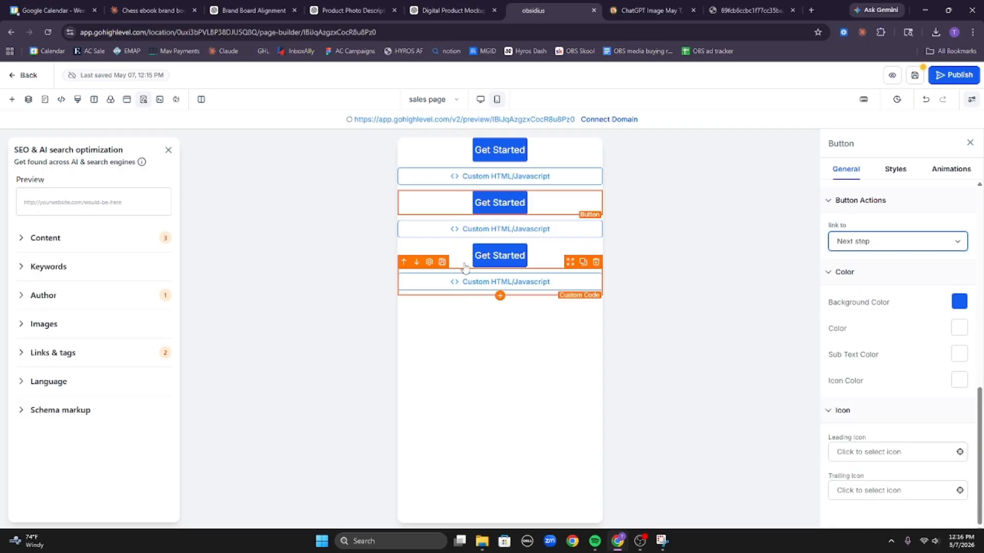
click(542, 256)
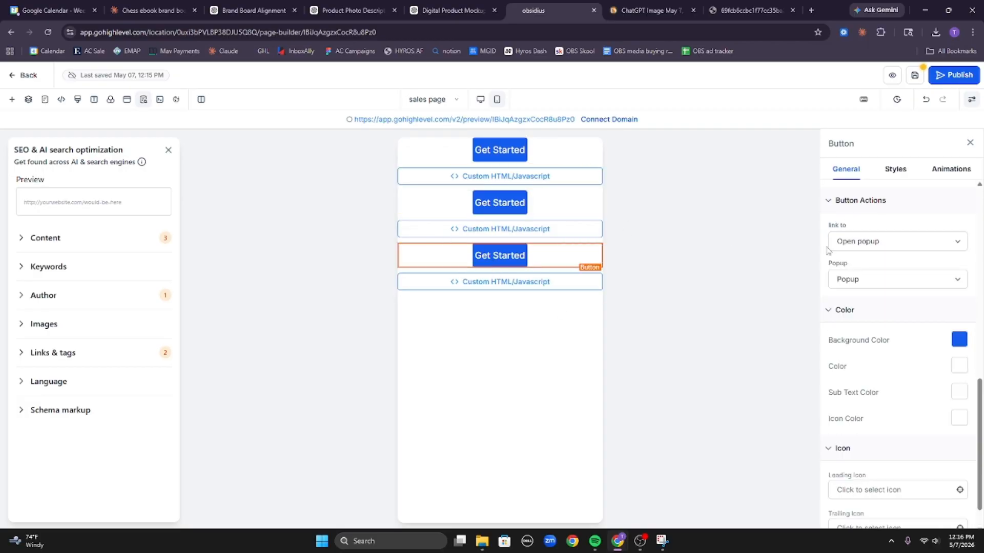
click(888, 244)
click(888, 334)
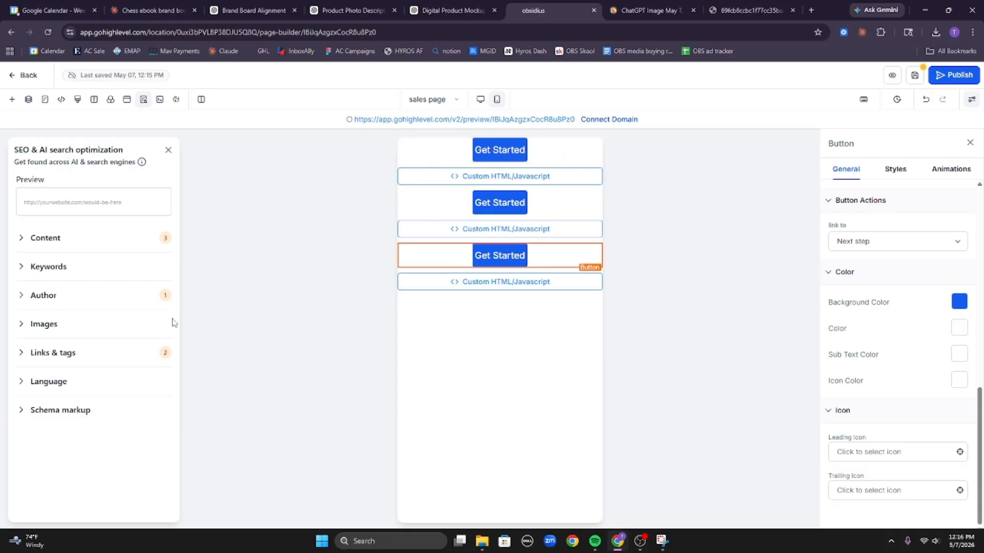
Save the sales page and leave the builder for the funnel overview.
click(148, 10)
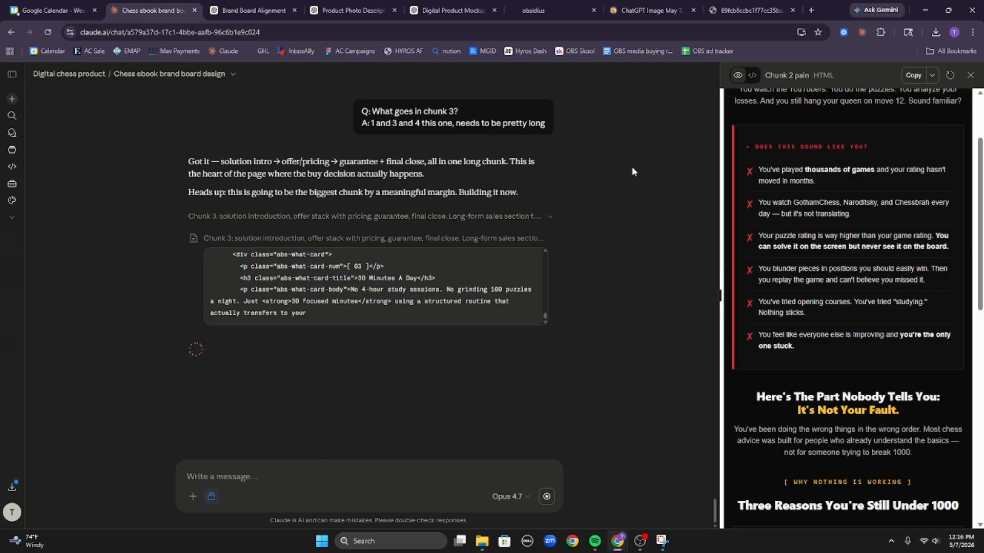
click(563, 6)
click(915, 76)
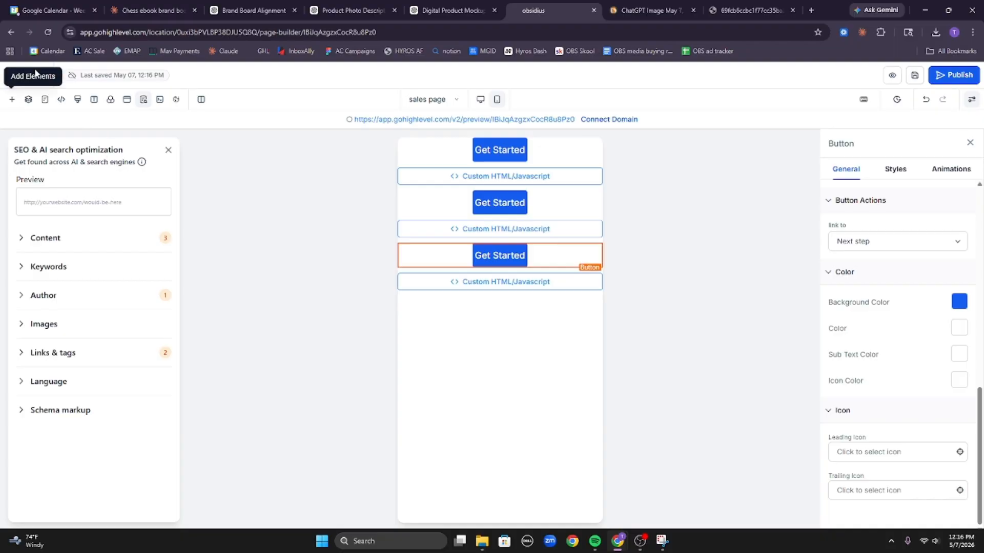
click(23, 75)
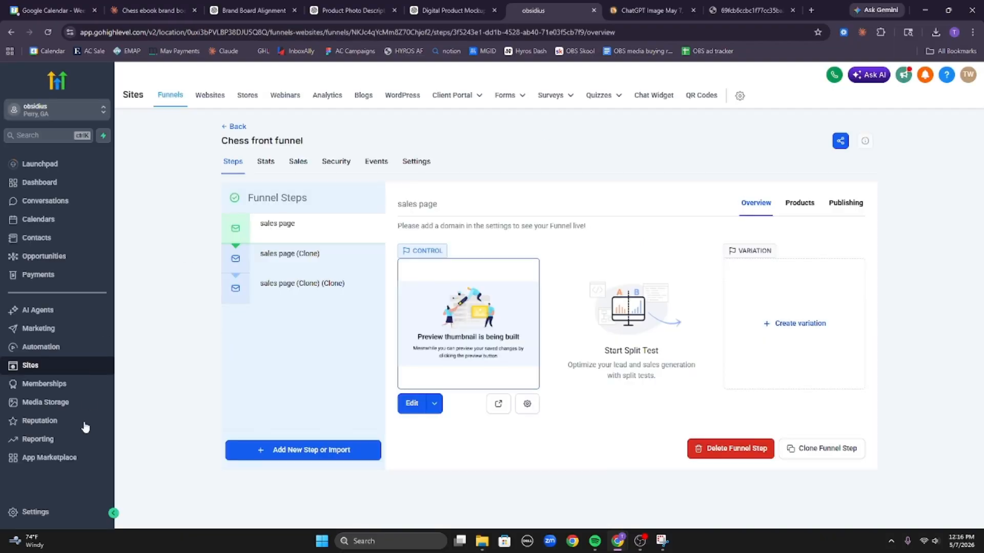
In Domains settings, start connecting obschess.com to funnels and websites.
click(66, 514)
scroll(44, 464, down, 5)
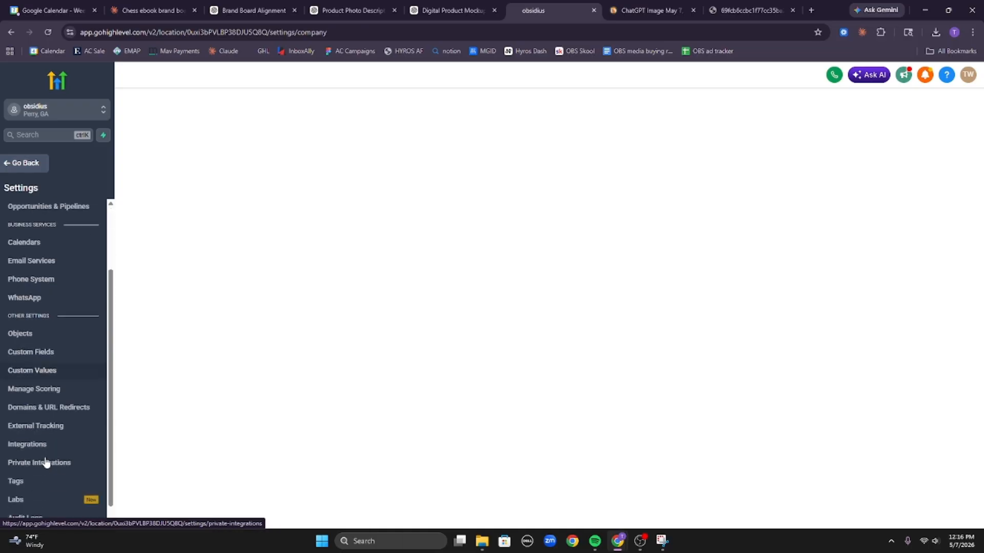
click(64, 386)
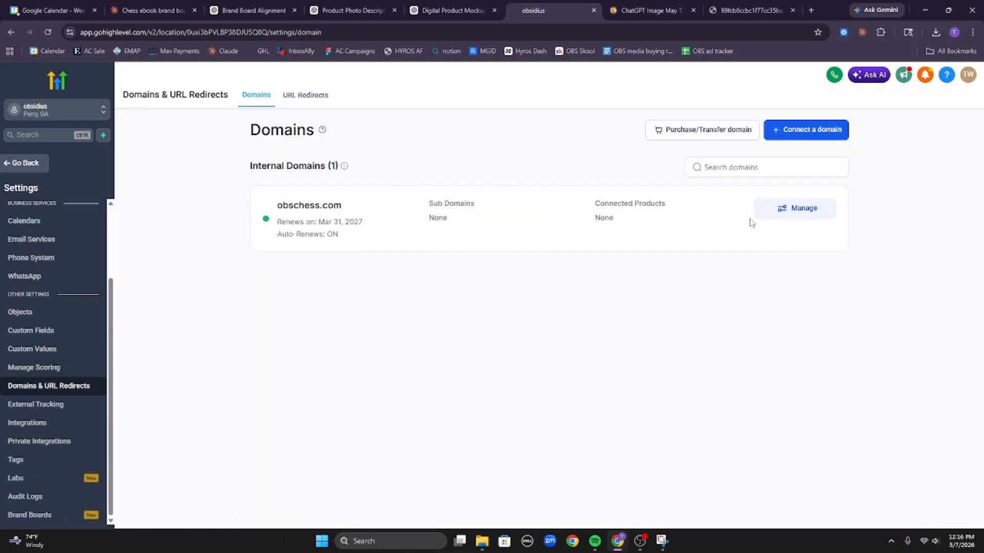
click(782, 217)
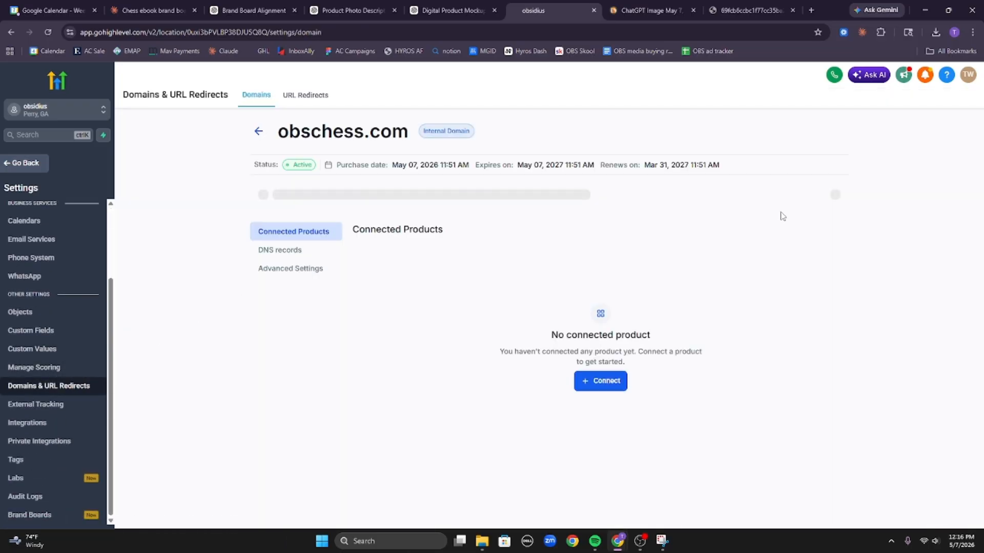
click(602, 384)
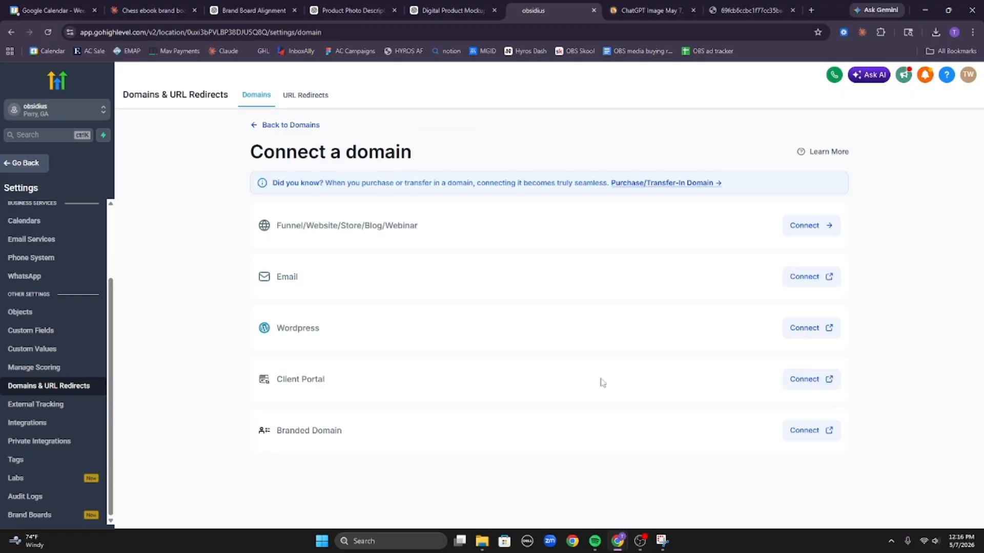
click(805, 225)
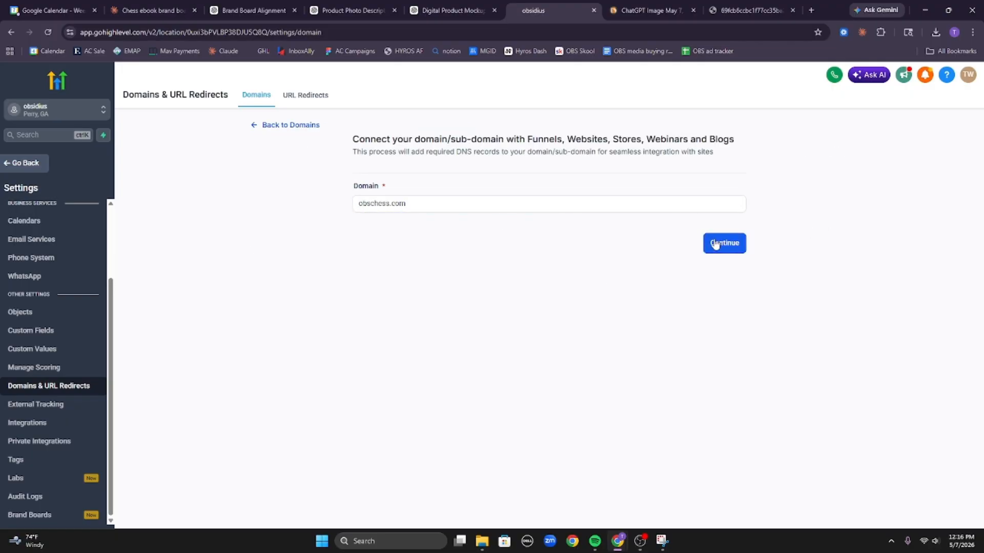
click(737, 246)
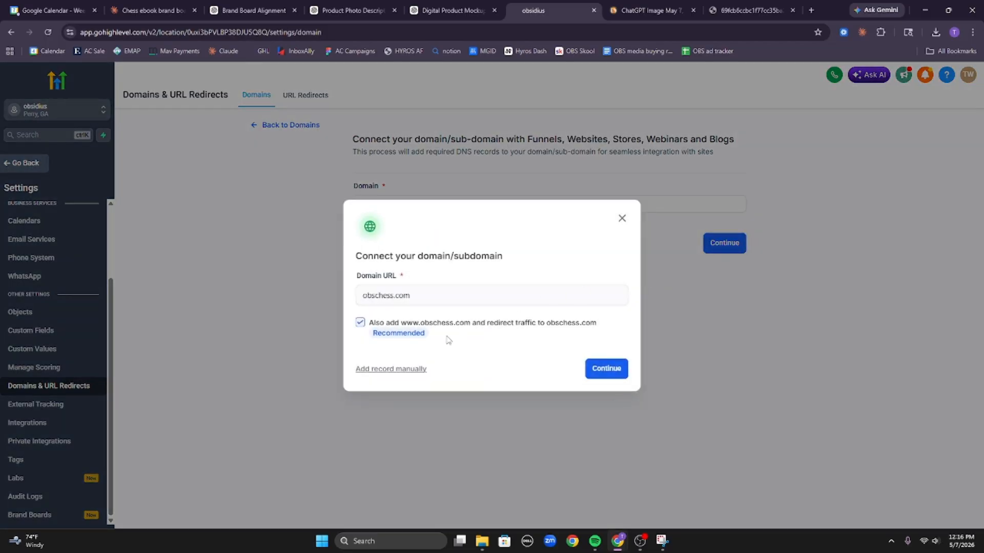
click(610, 371)
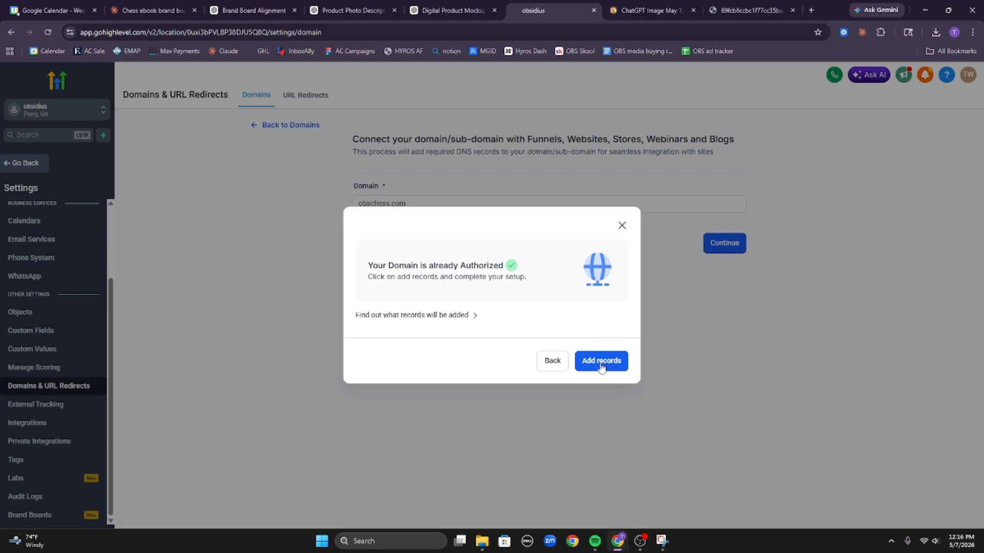
click(455, 321)
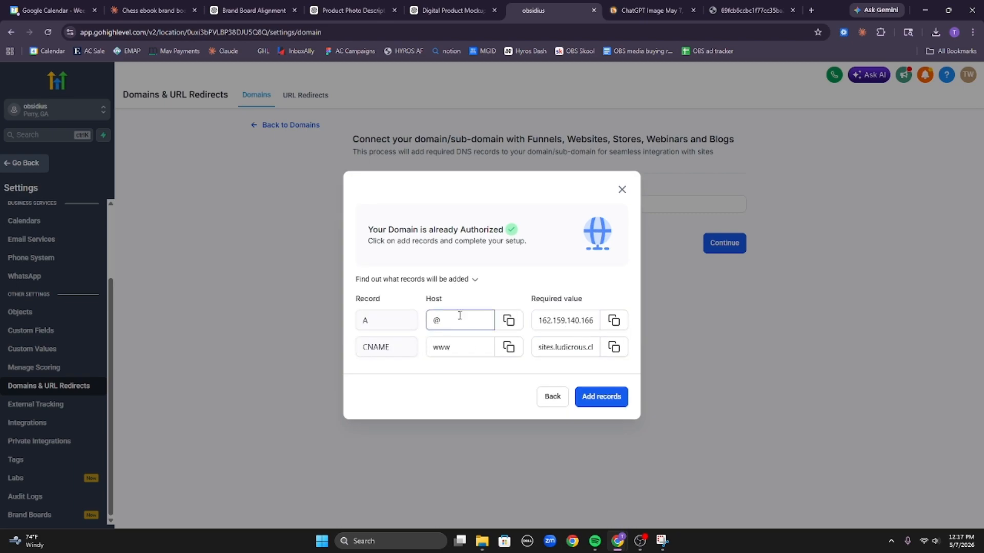
click(600, 396)
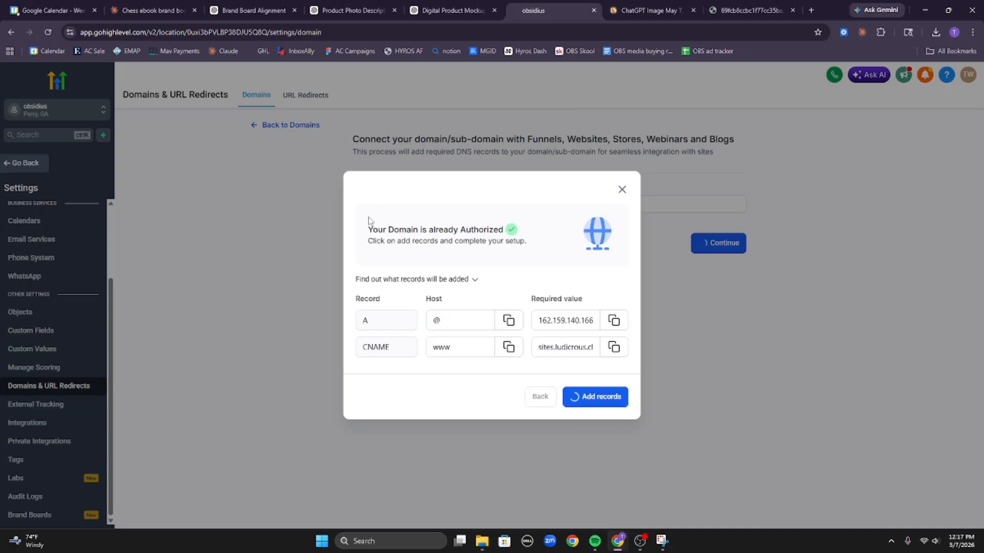
drag(368, 219, 476, 281)
click(555, 251)
click(365, 207)
drag(539, 248, 380, 234)
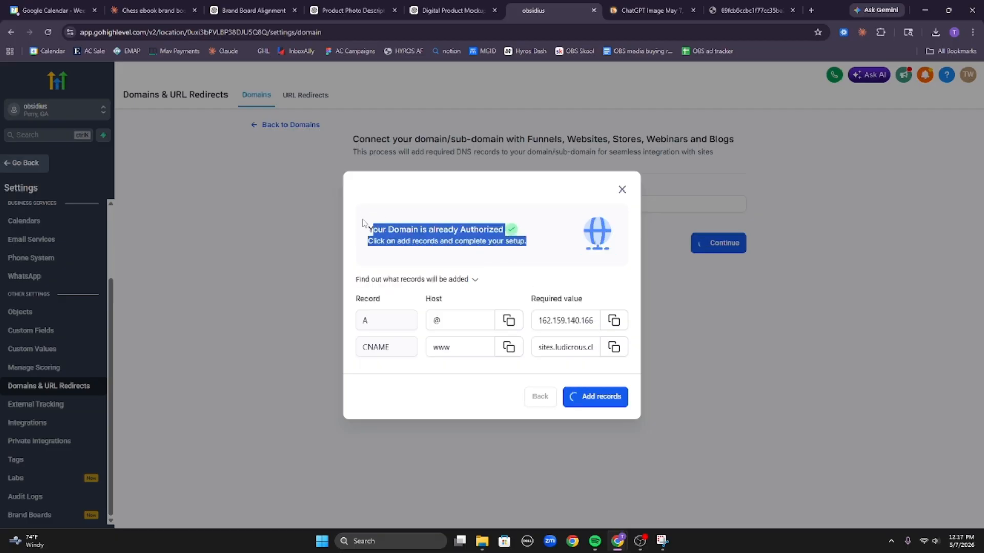
click(367, 257)
drag(362, 227, 578, 251)
click(575, 256)
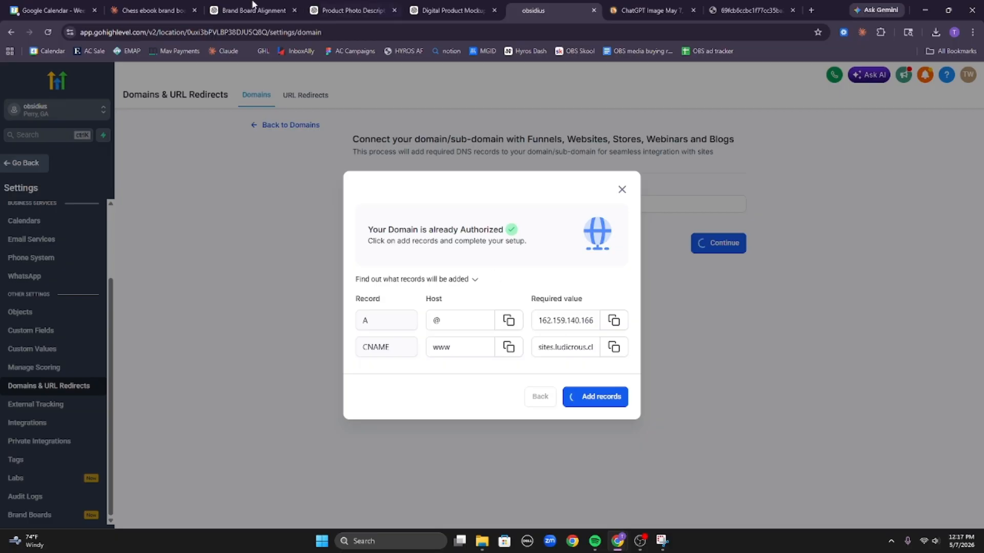
click(149, 11)
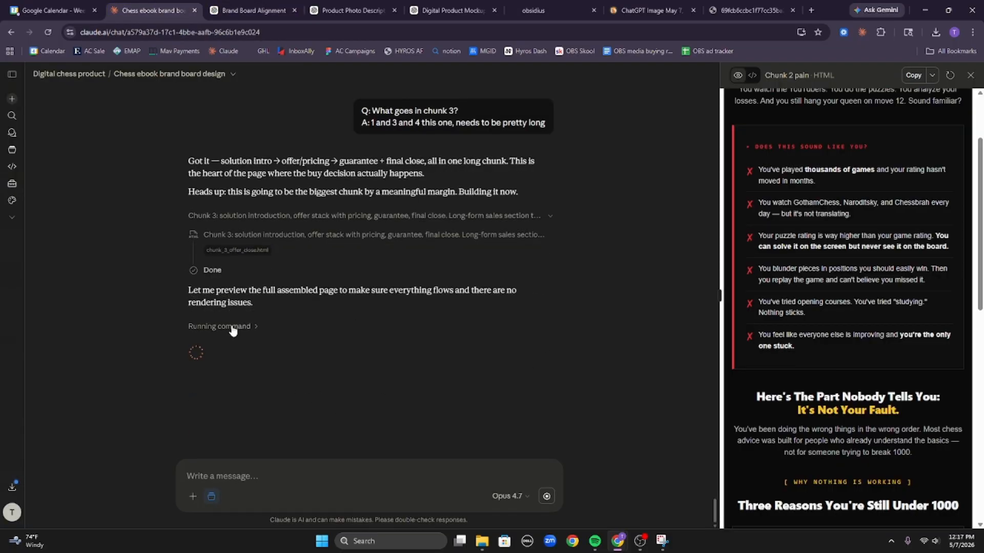
click(589, 6)
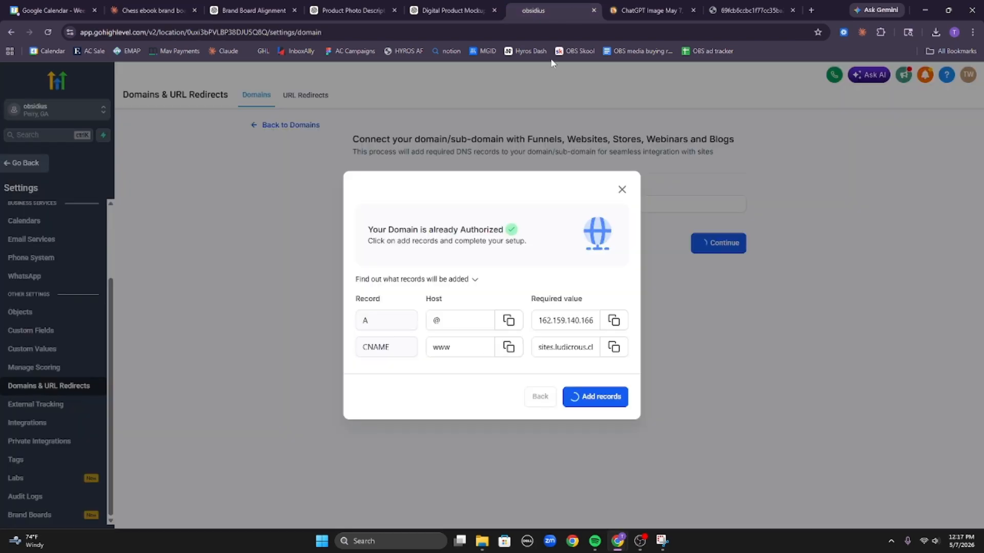
Duplicate the GoHighLevel tab and open the Chess front funnel's sales page in the builder.
right_click(541, 7)
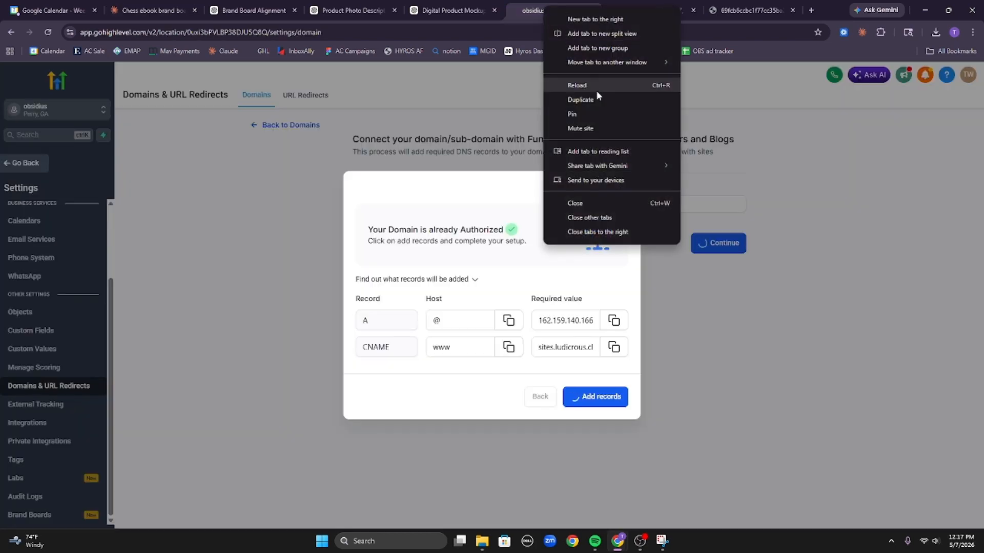
click(600, 97)
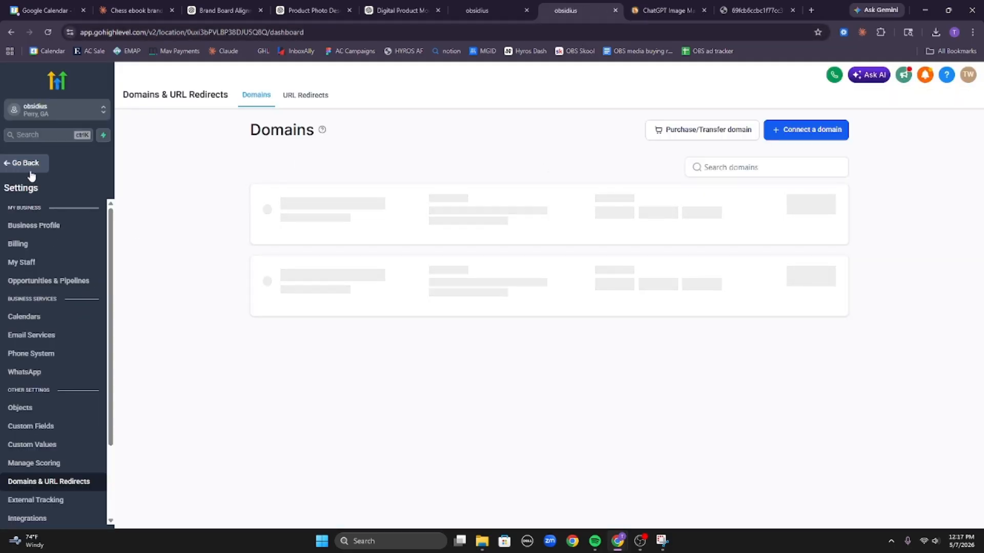
click(17, 165)
click(68, 368)
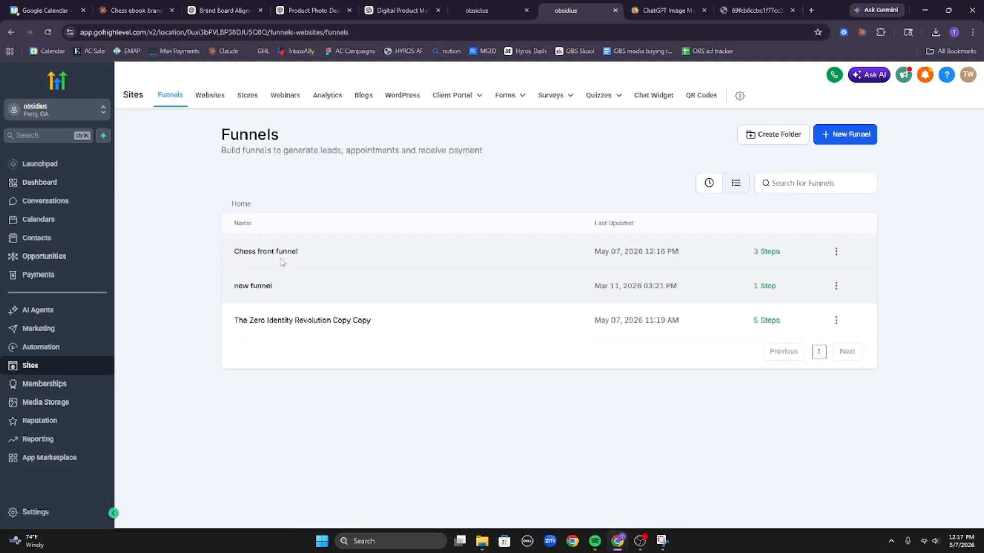
click(286, 255)
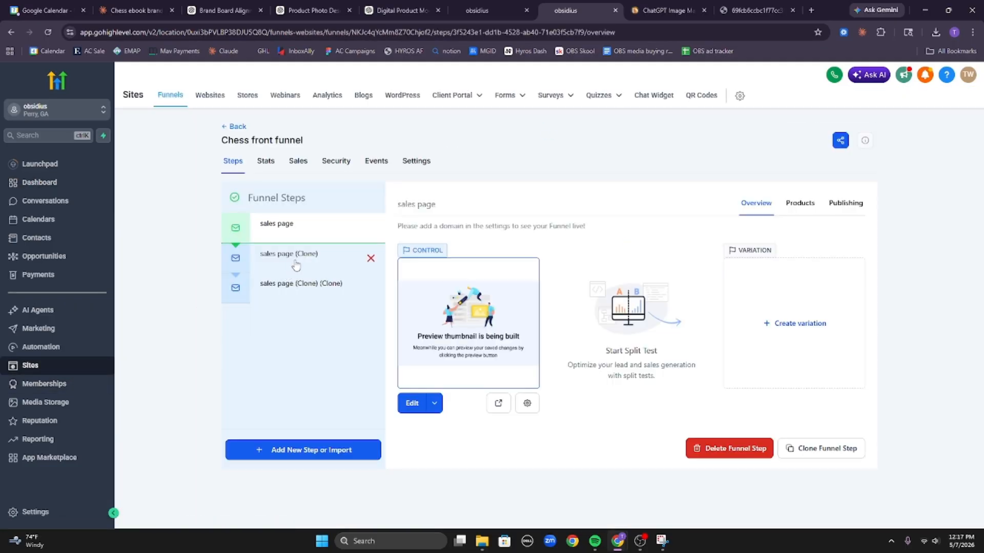
click(413, 404)
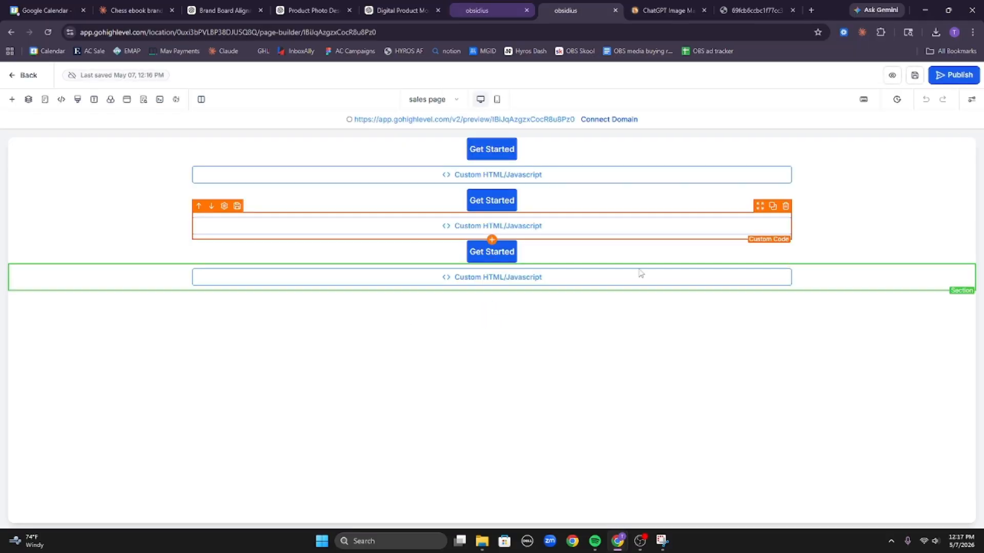
Check the bottom and middle custom code blocks, finding the Chunk 2 HTML in the middle one.
click(633, 280)
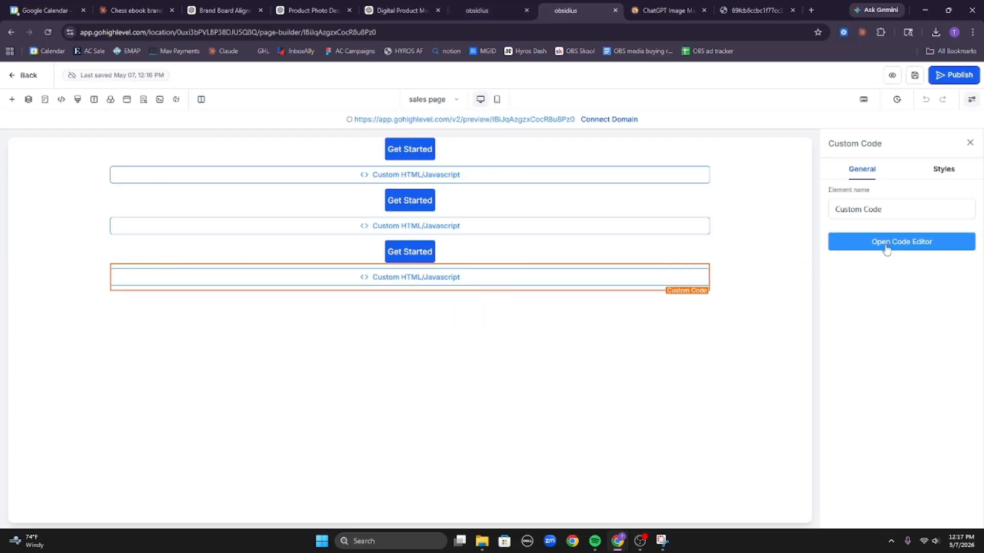
click(884, 244)
click(649, 171)
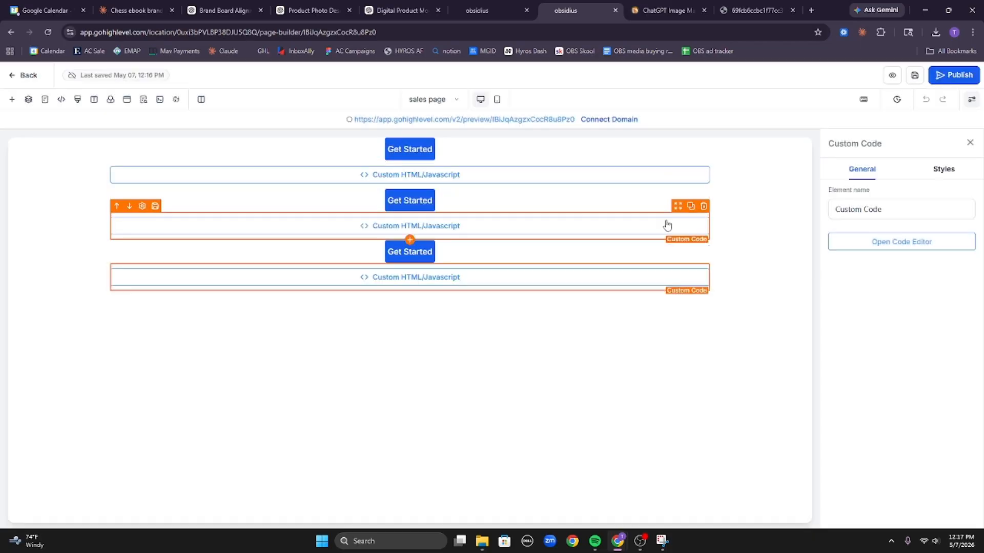
click(666, 224)
click(838, 240)
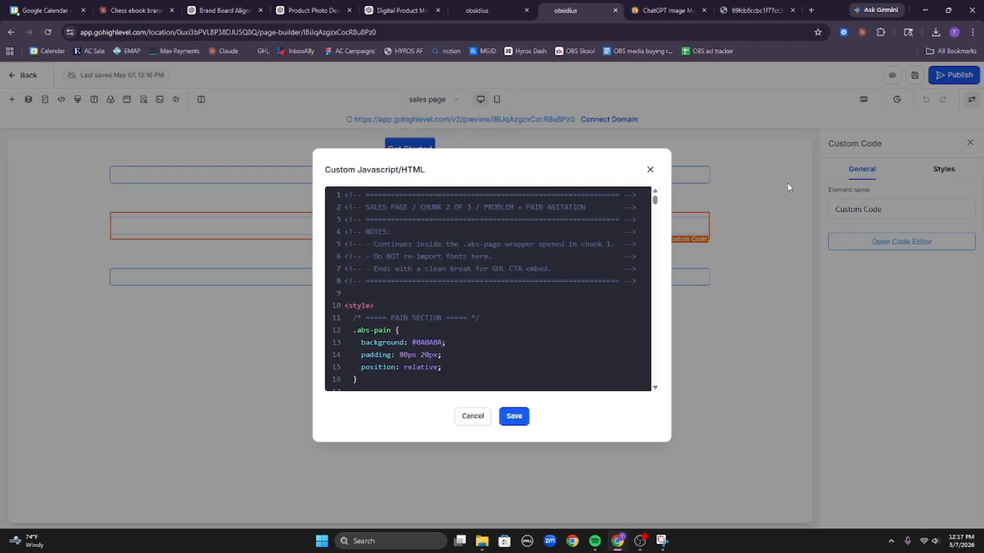
Open the empty bottom code block's editor and copy the Chunk 3 offer-and-close HTML from Claude.
click(650, 170)
click(606, 276)
click(877, 246)
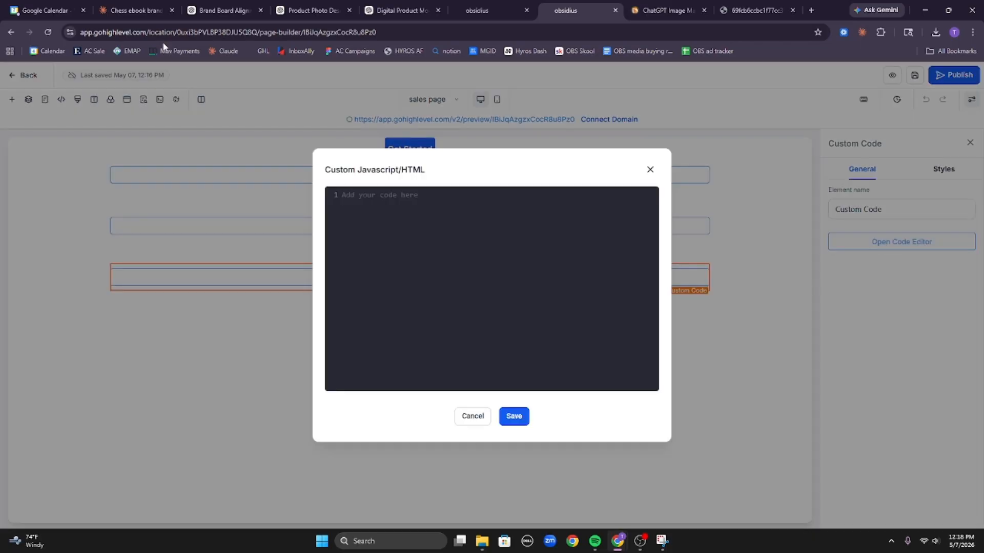
click(141, 9)
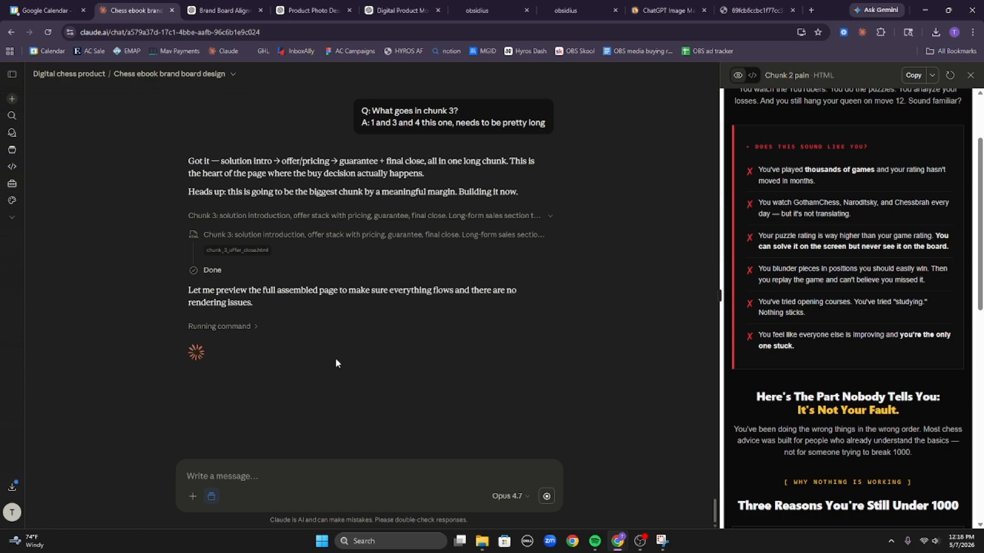
click(236, 250)
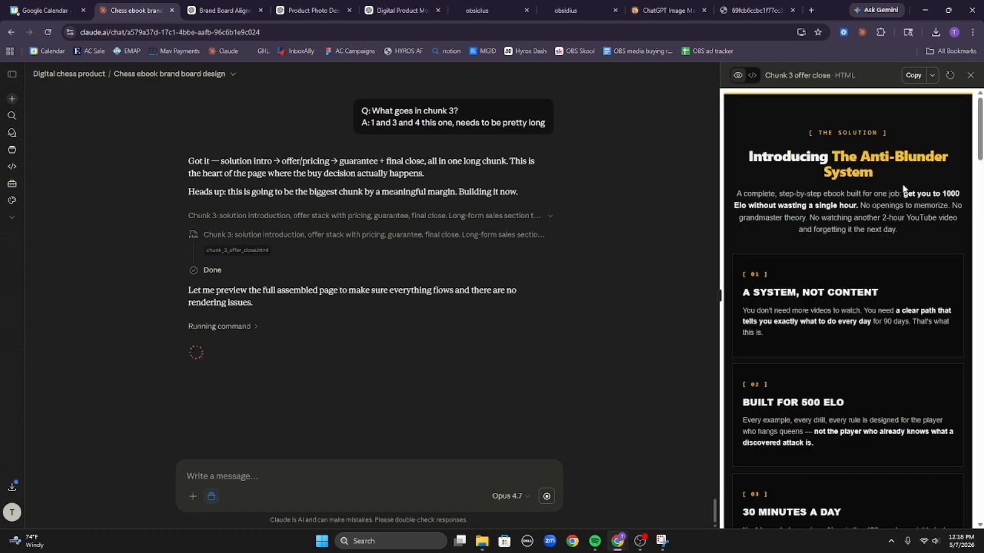
scroll(884, 238, down, 10)
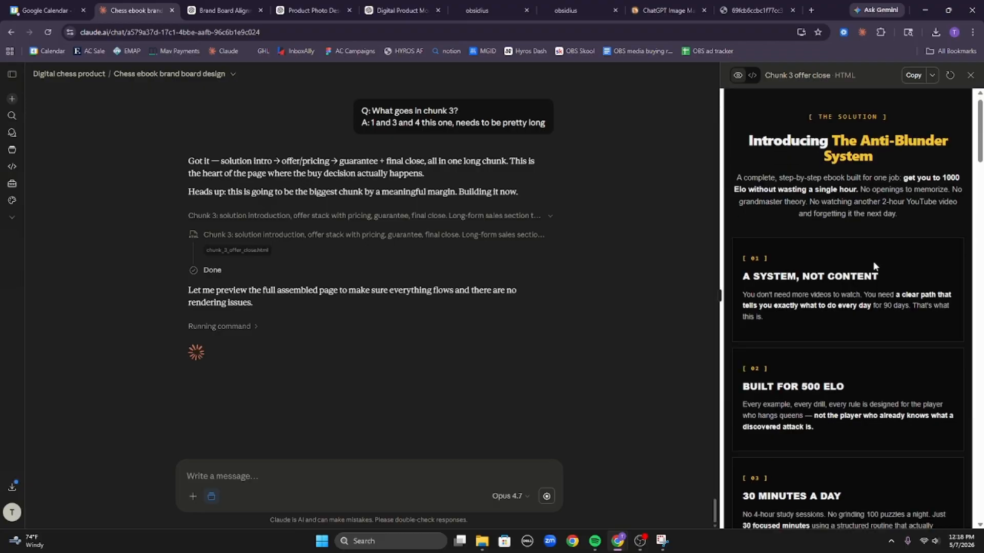
scroll(884, 284, down, 5)
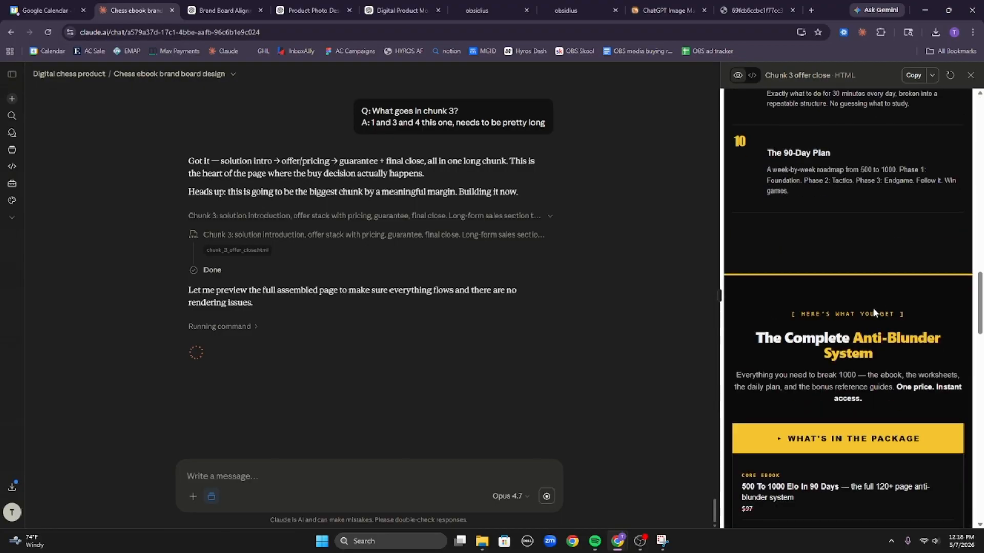
scroll(875, 296, down, 5)
scroll(890, 317, down, 10)
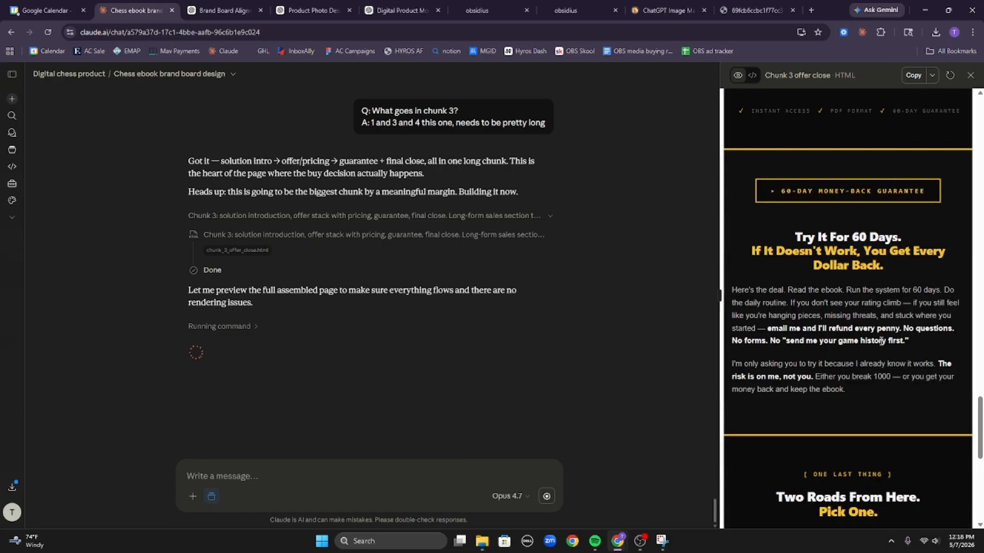
click(913, 75)
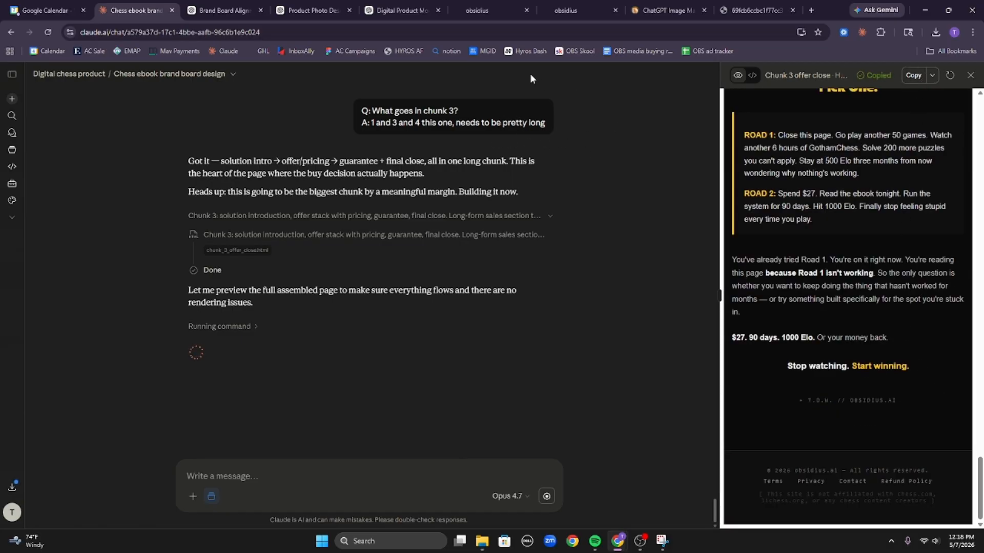
Paste the Chunk 3 HTML into the bottom code block and save it.
click(566, 10)
click(458, 215)
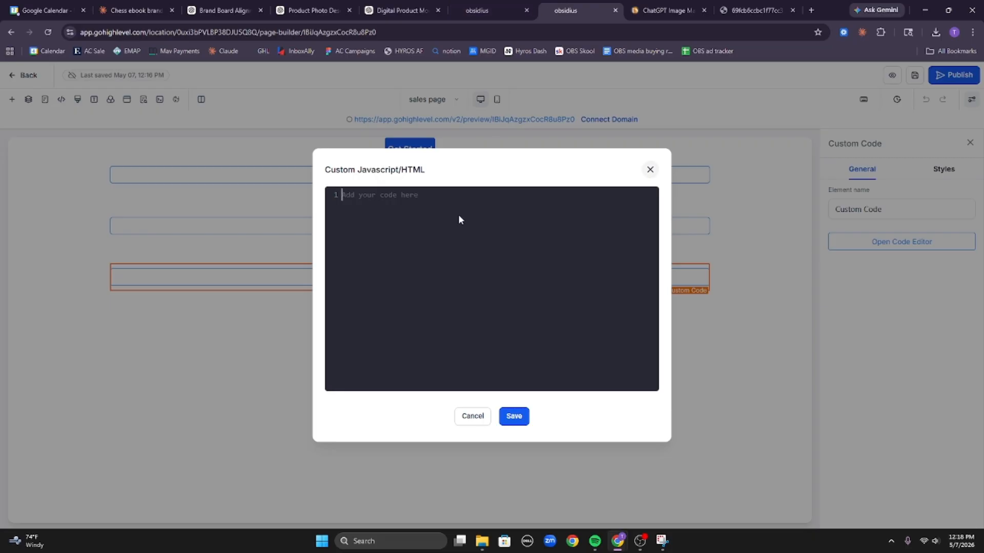
key(ctrl+v)
click(512, 416)
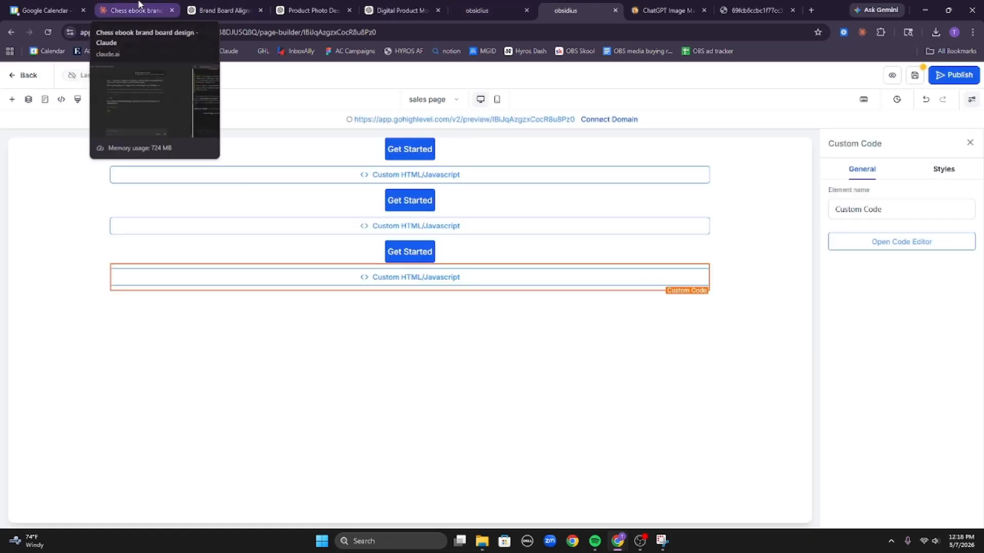
Ask Claude for GHL custom CSS that restyles all buttons on the sales page.
click(138, 6)
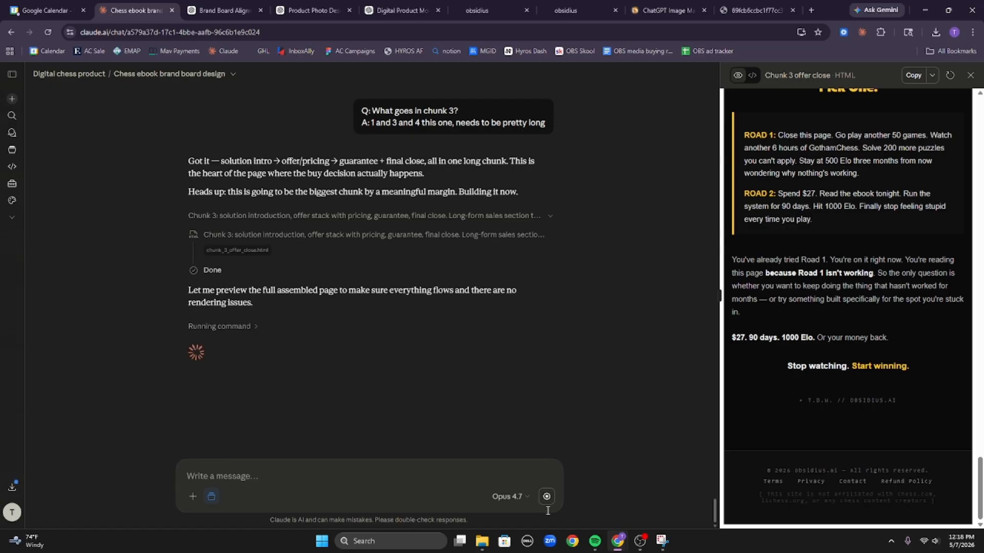
click(365, 469)
text(n)
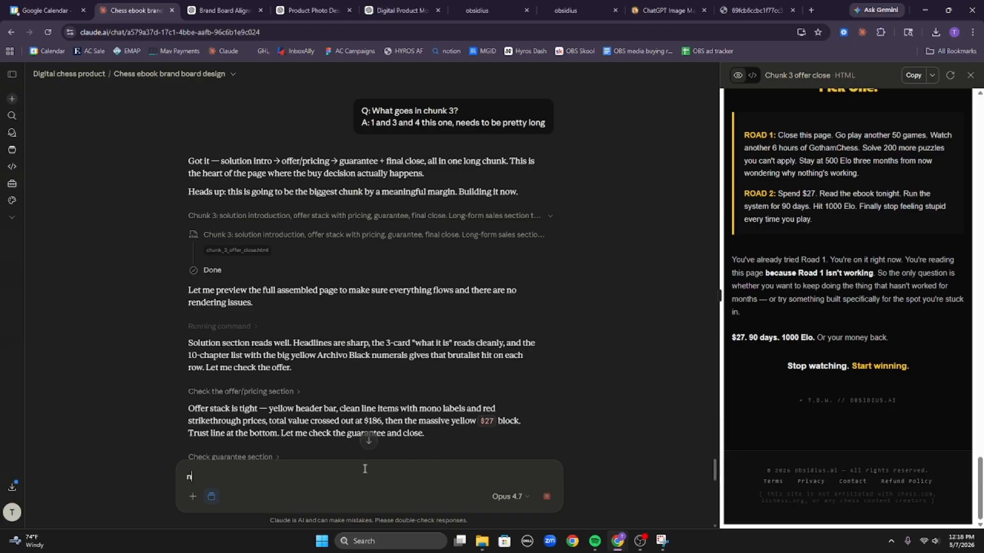
text(ow i need the custom css to put in the custom css section in ghl to)
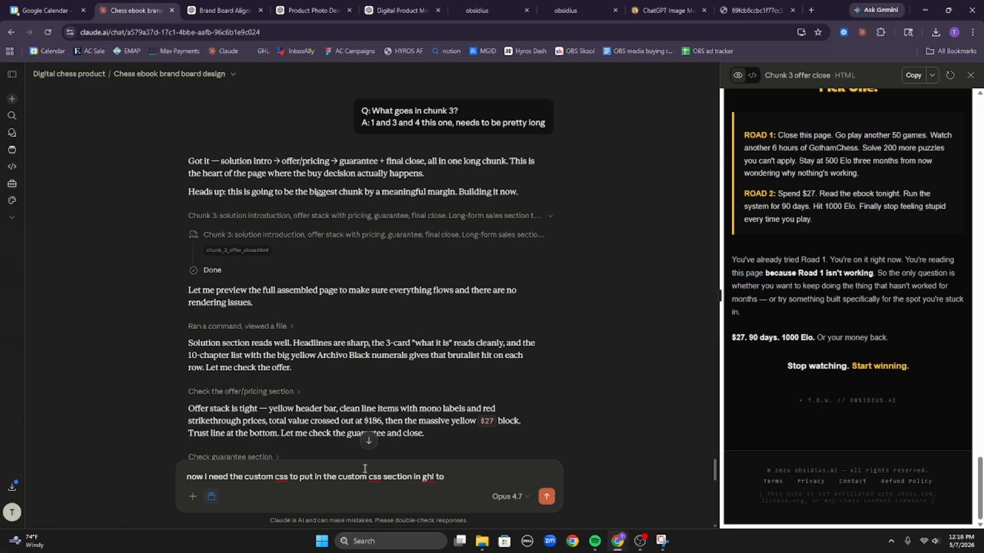
text(ffect all of the bottons on the sales page)
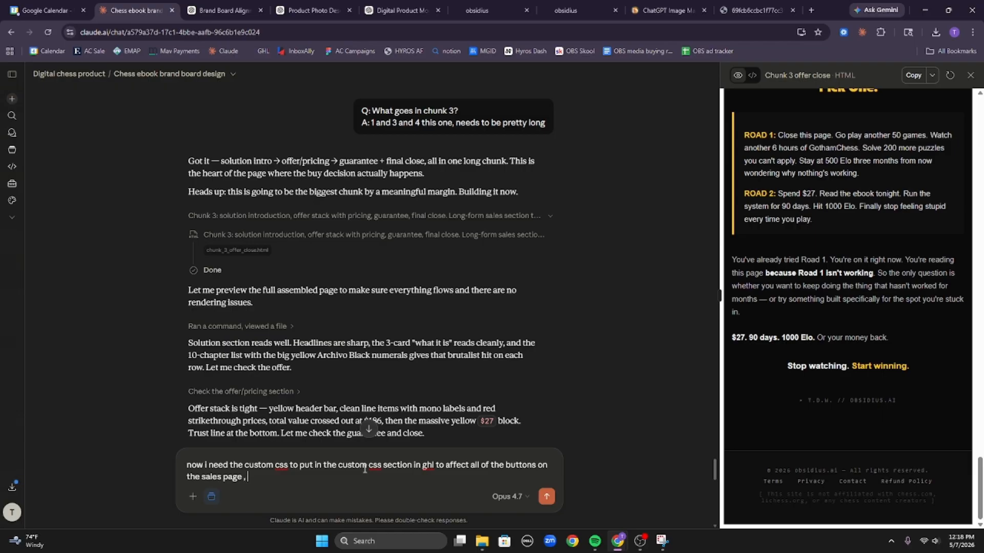
key(Return)
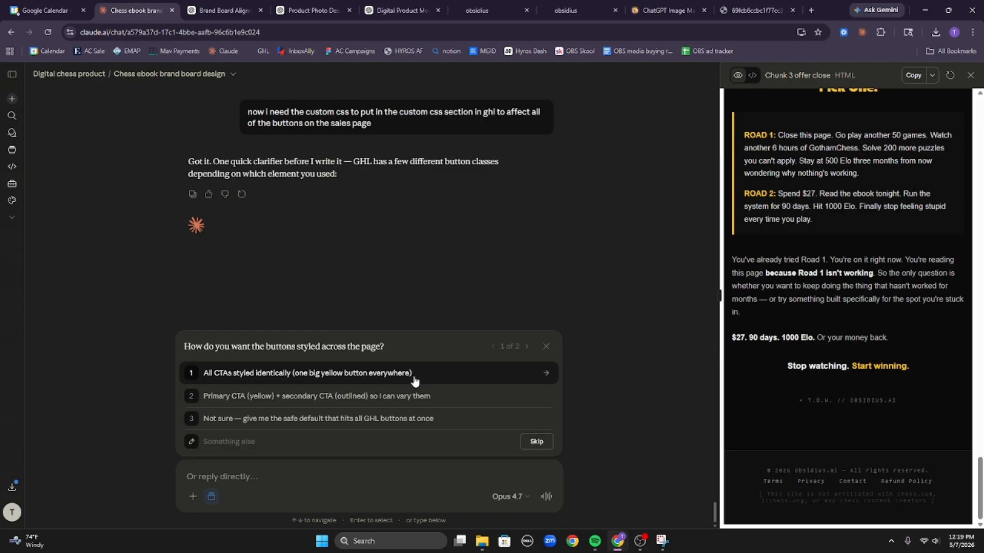
Answer Claude: one compact gradient CTA, 10–15 top/bottom padding, with hover lift and slight scale.
click(299, 445)
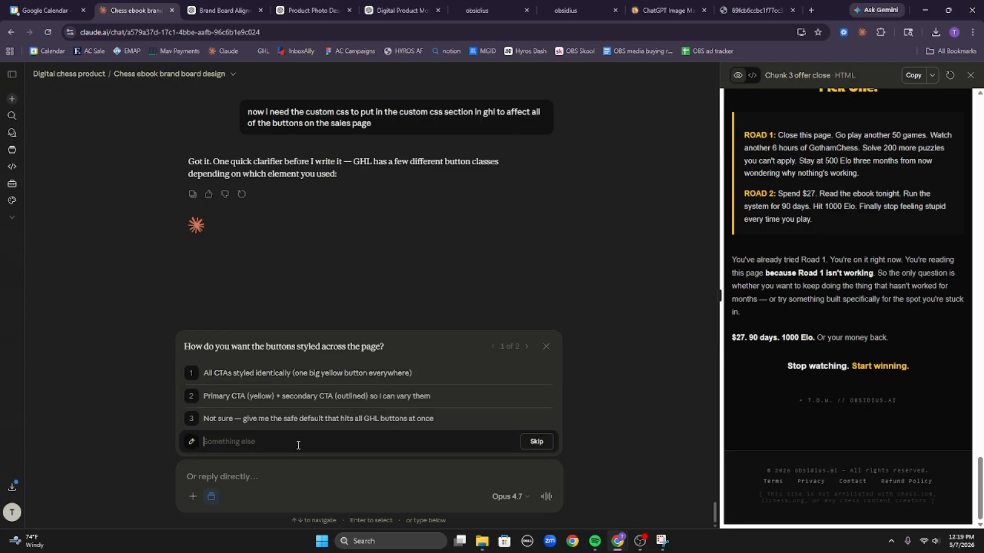
text(one)
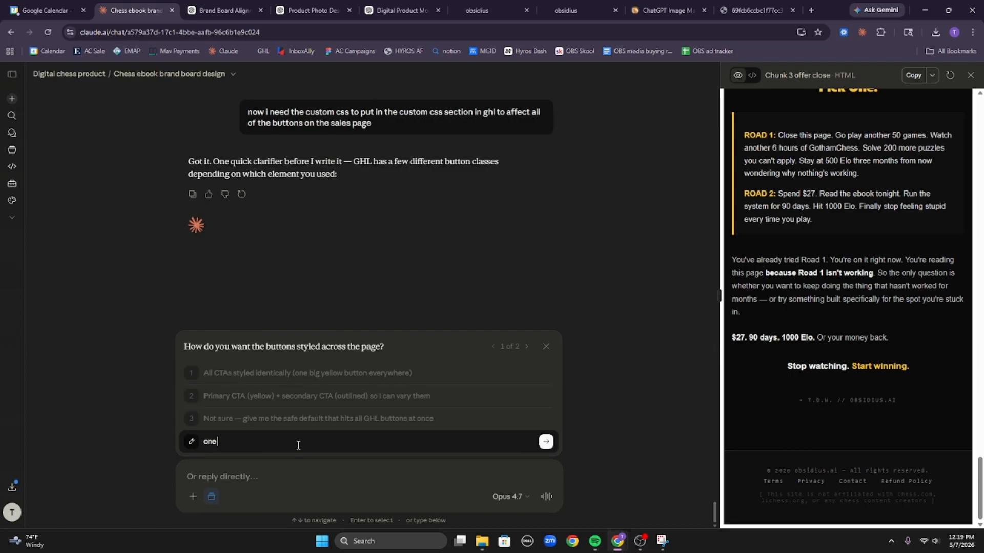
text( gradient cta button, not to large because one of)
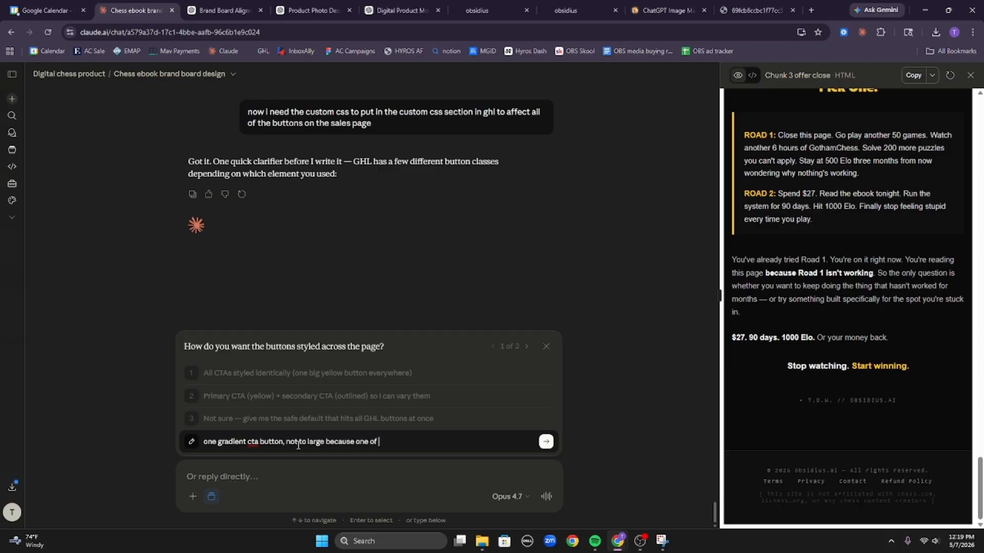
text( them will be sticky, (I dont ne)
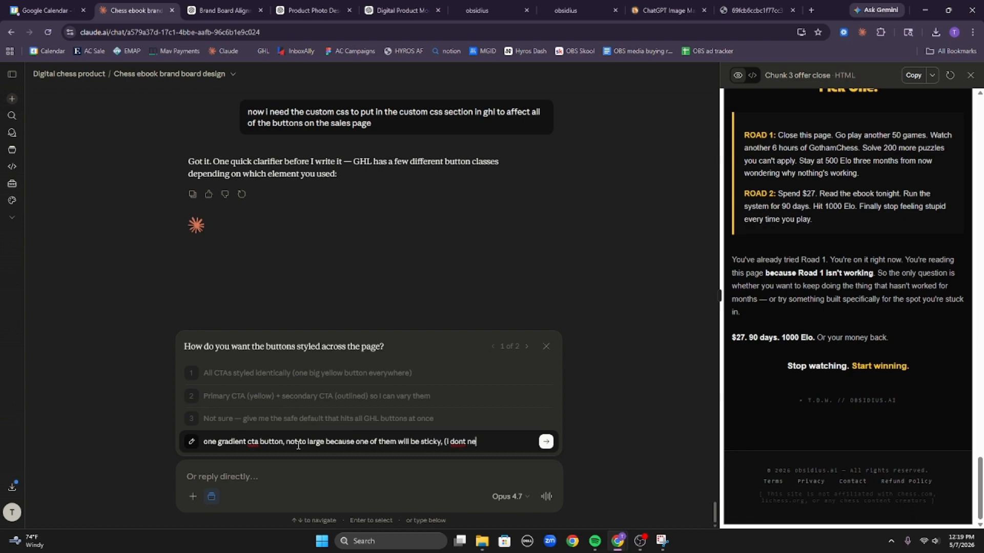
text(ed the js for the sticky one)
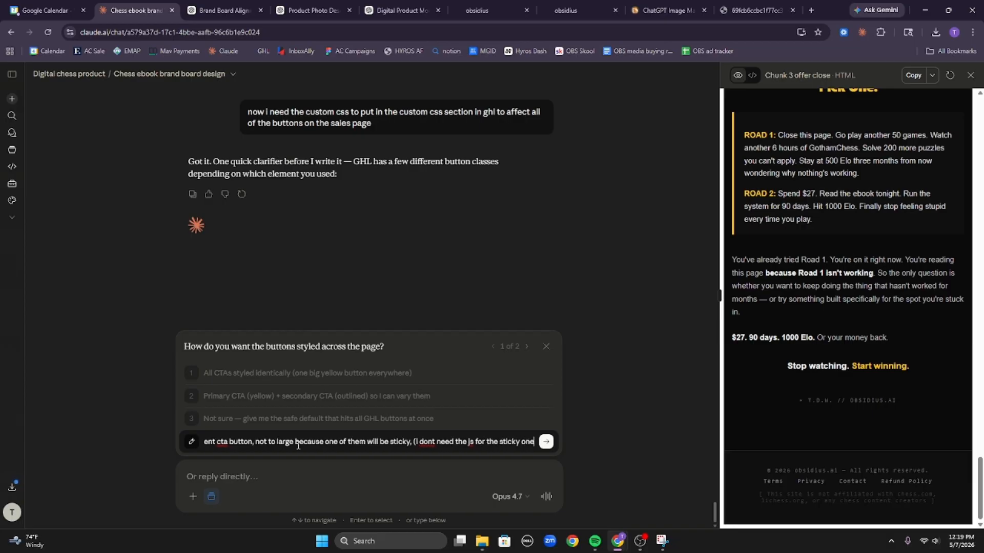
text(, just)
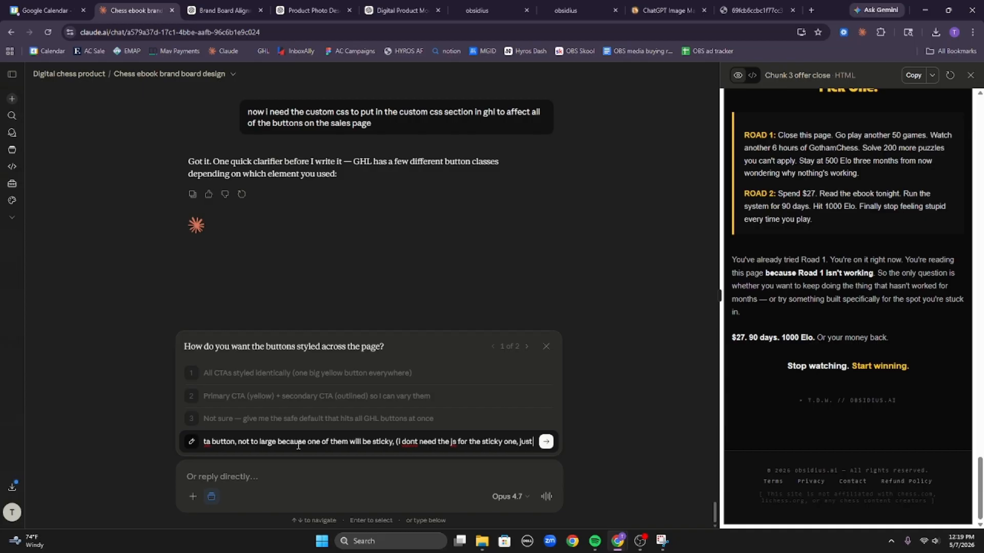
text( the css))
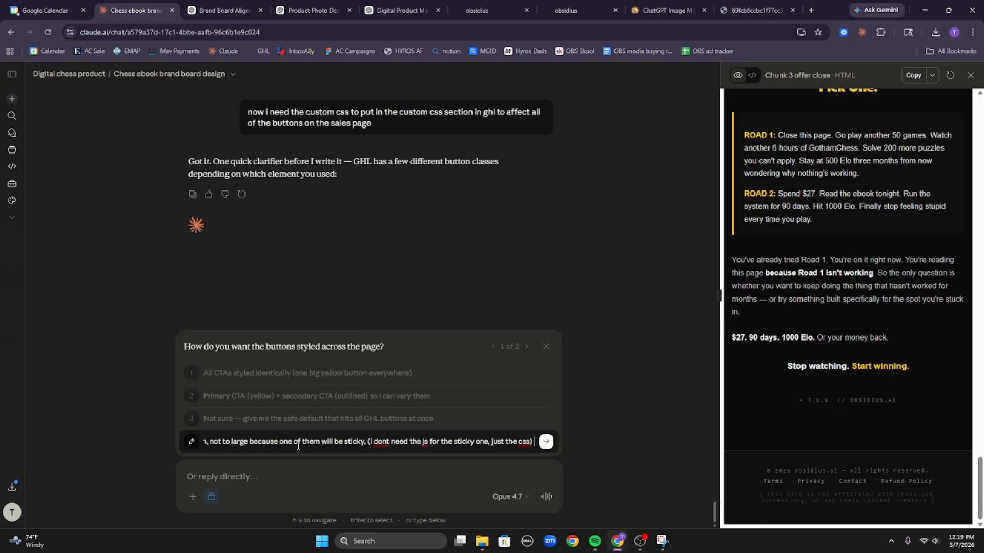
text(im thinking a nice gradient, with 10-15 pad)
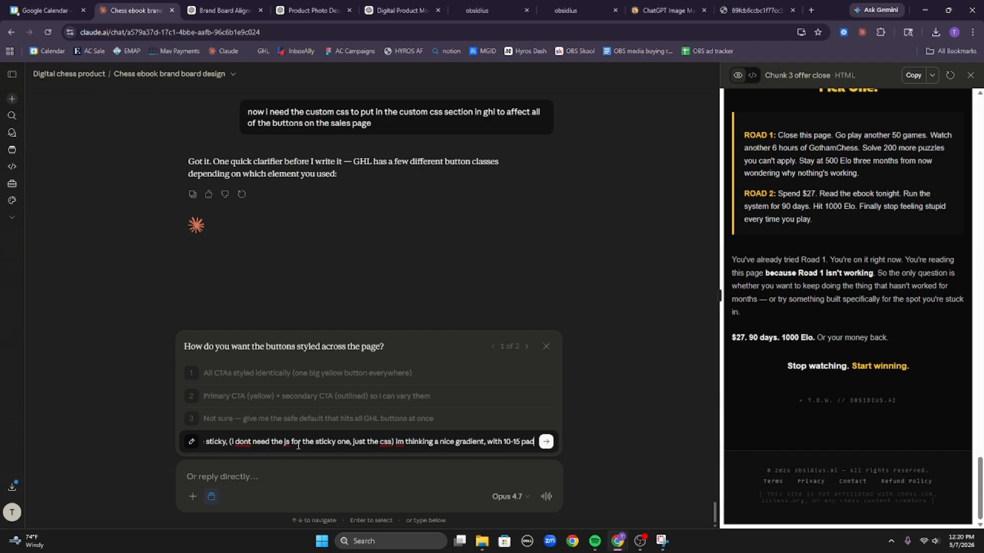
text(ing on)
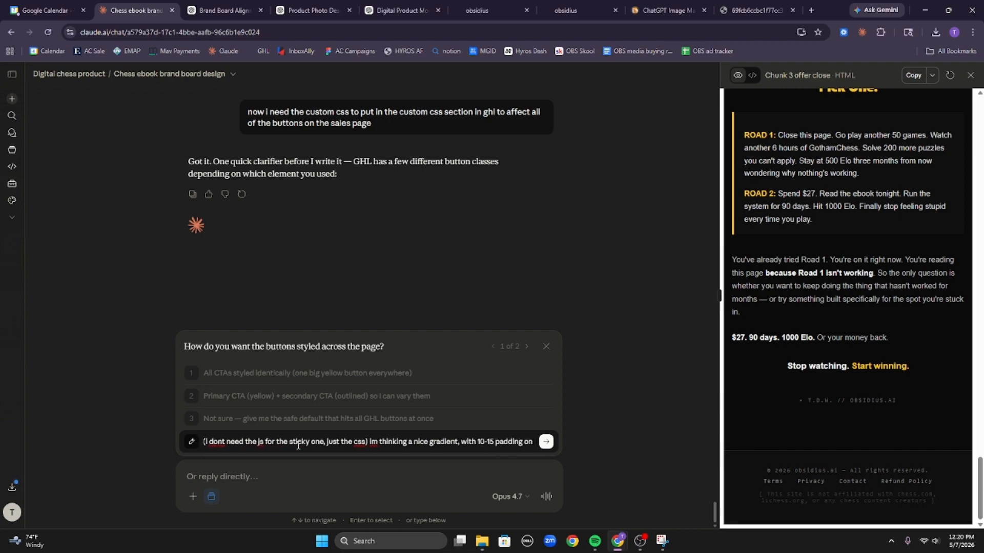
text( the top)
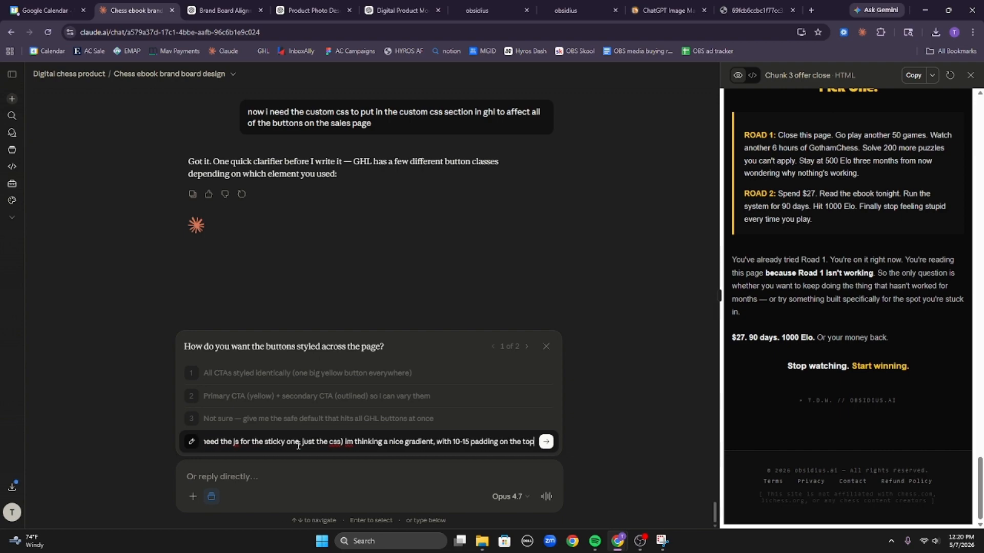
text( an)
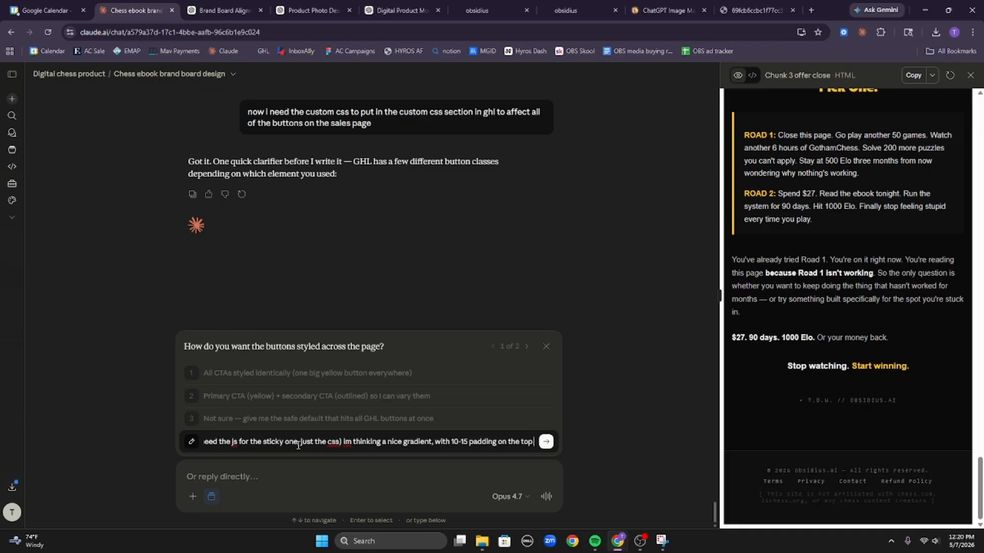
text(d bottom)
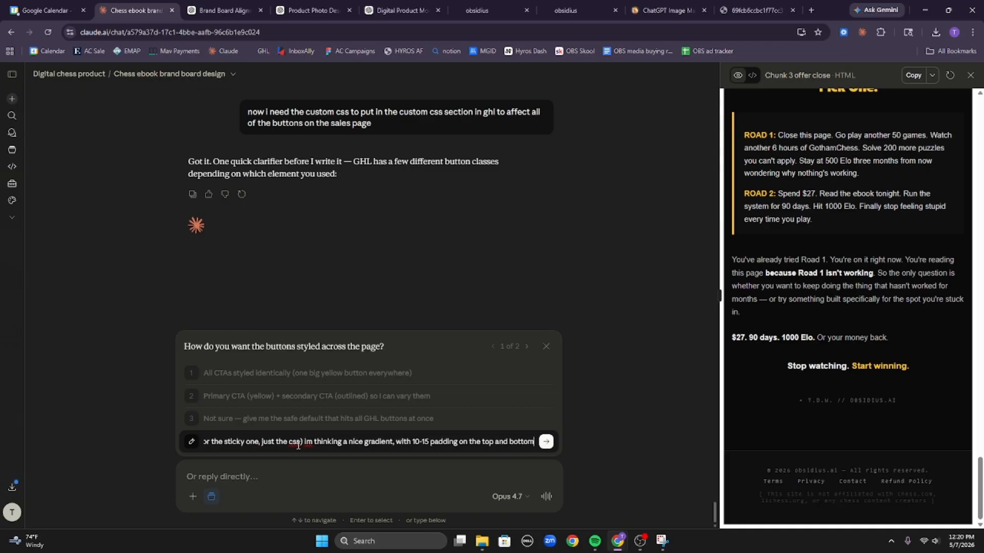
text(, at the most,)
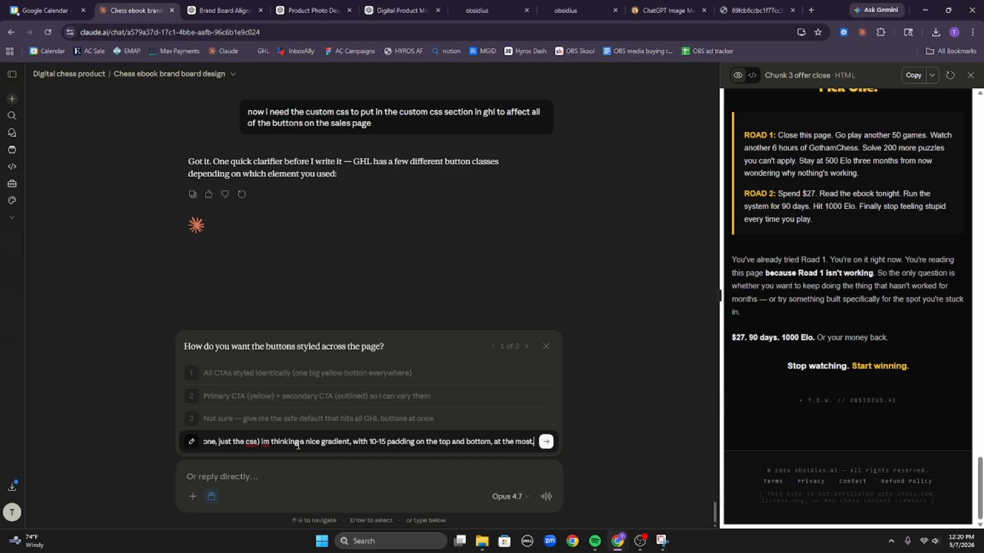
text( i dont like them)
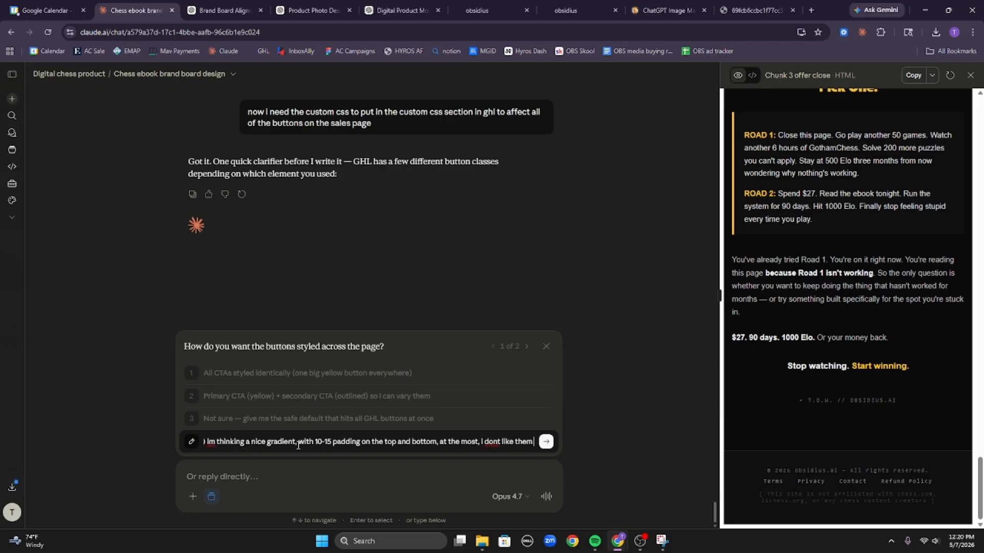
text( to be to large)
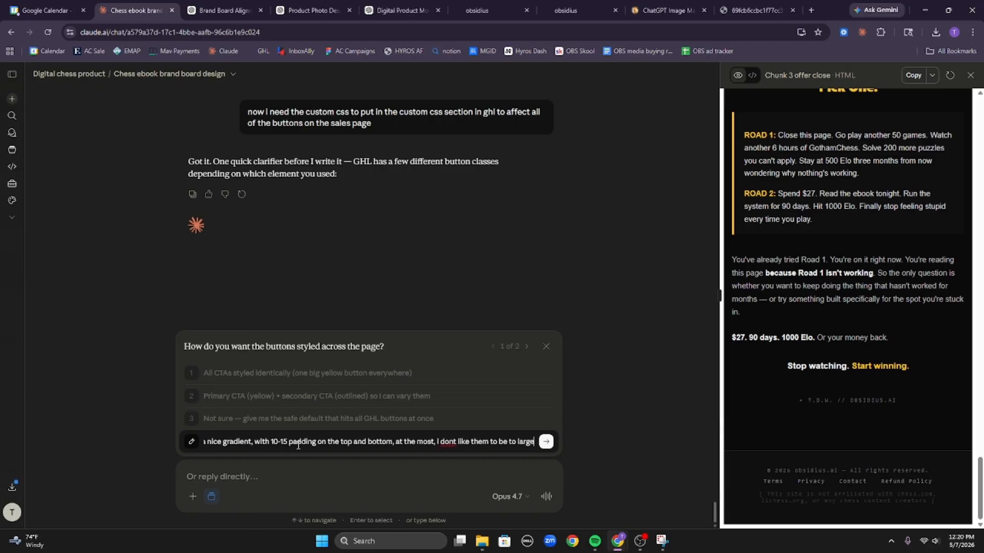
key(Return)
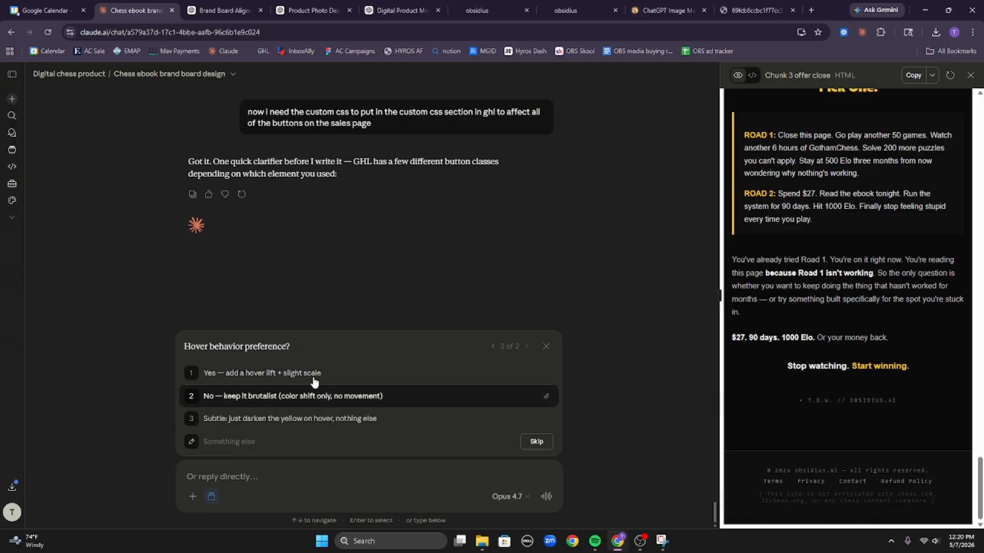
click(349, 378)
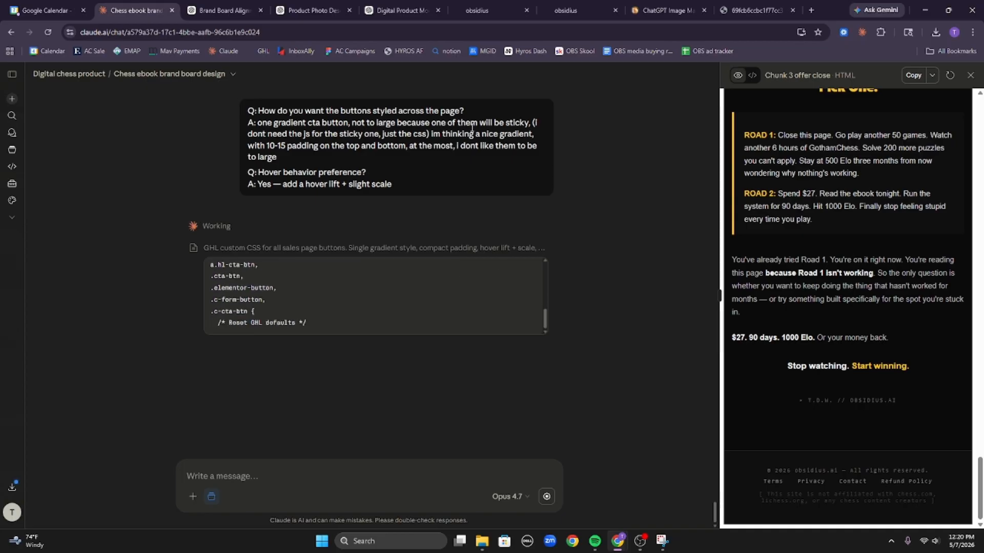
Relabel the top button 'Get Instant Access'.
click(565, 10)
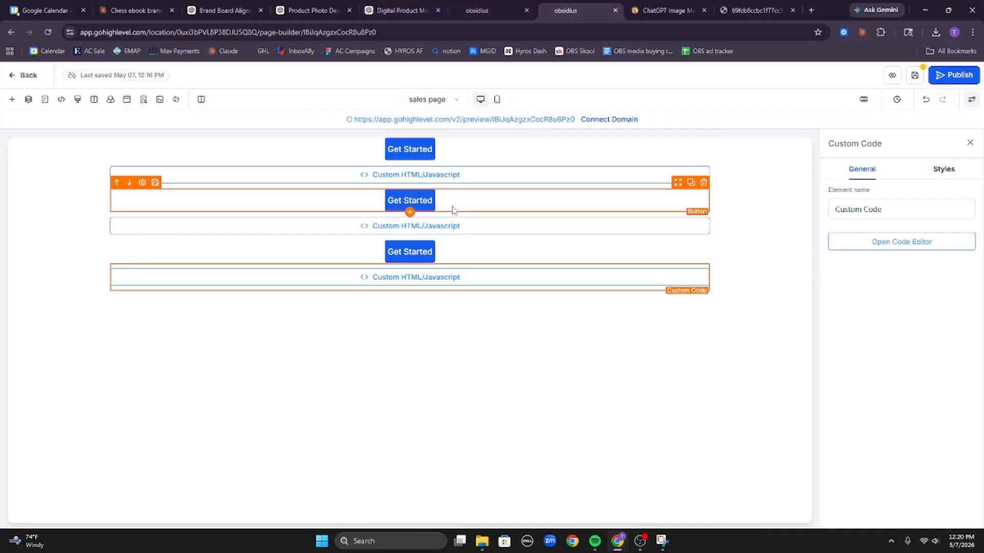
click(465, 255)
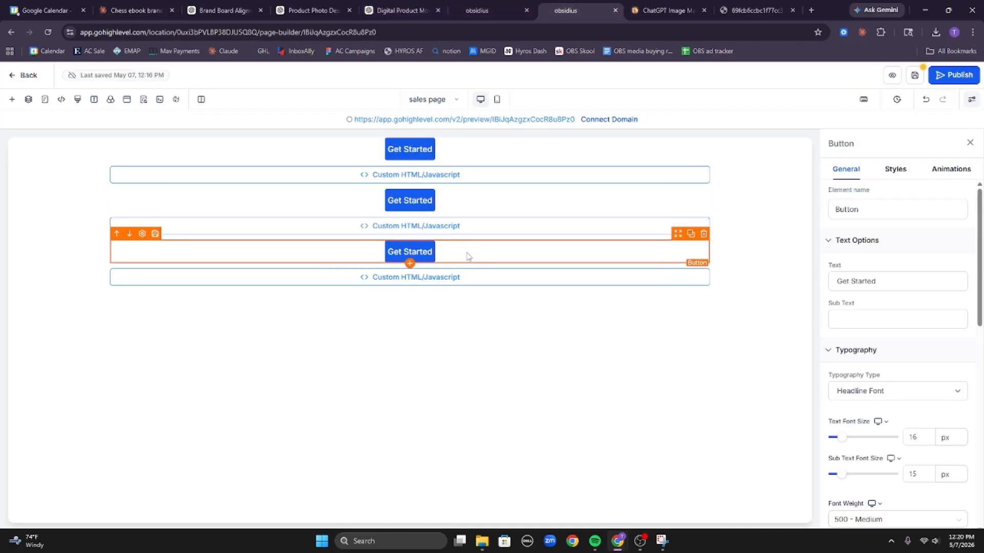
click(485, 149)
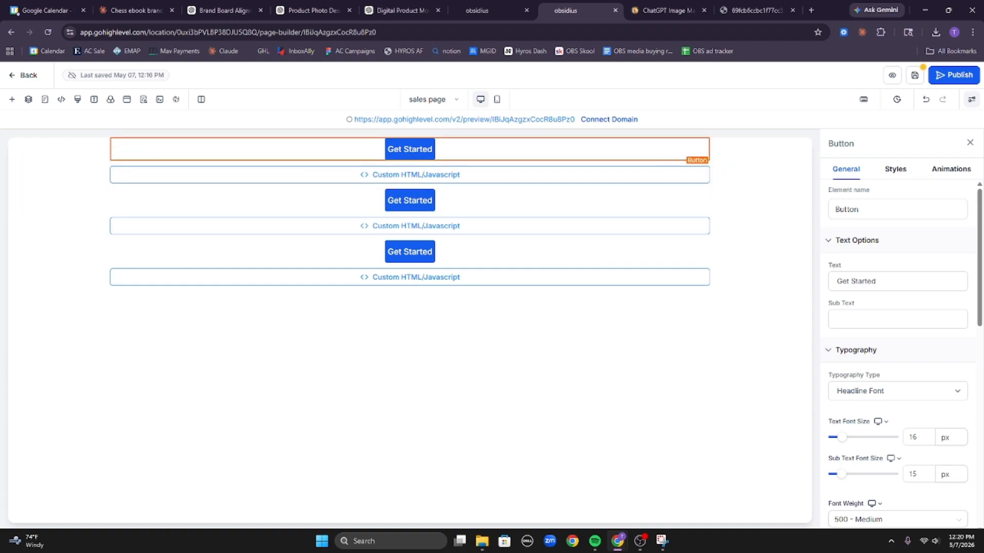
triple_click(888, 284)
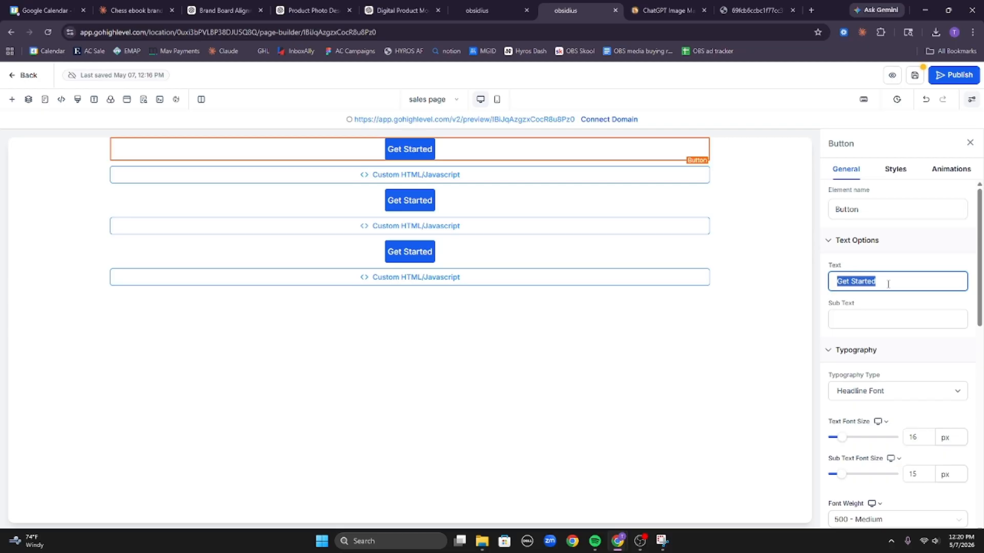
text(GET ACCE)
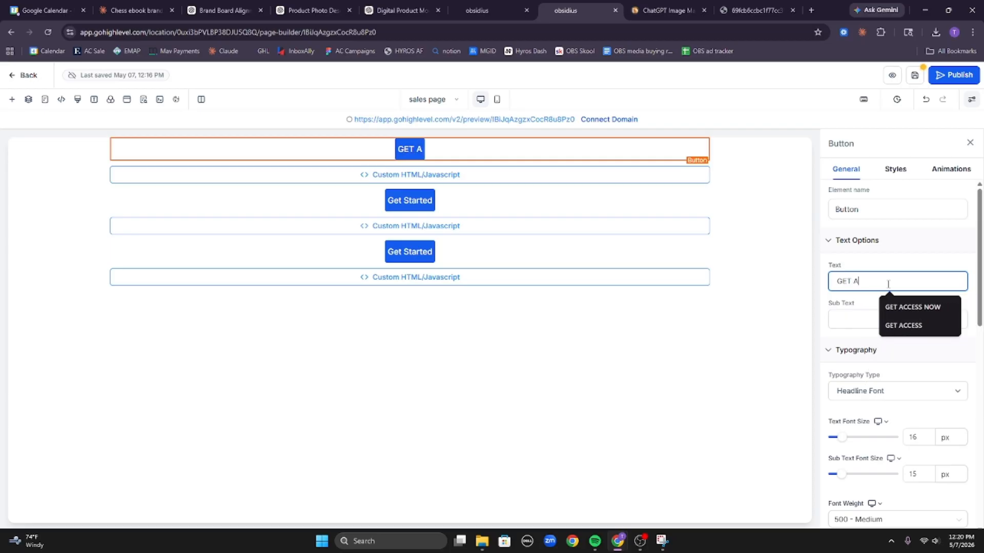
click(912, 307)
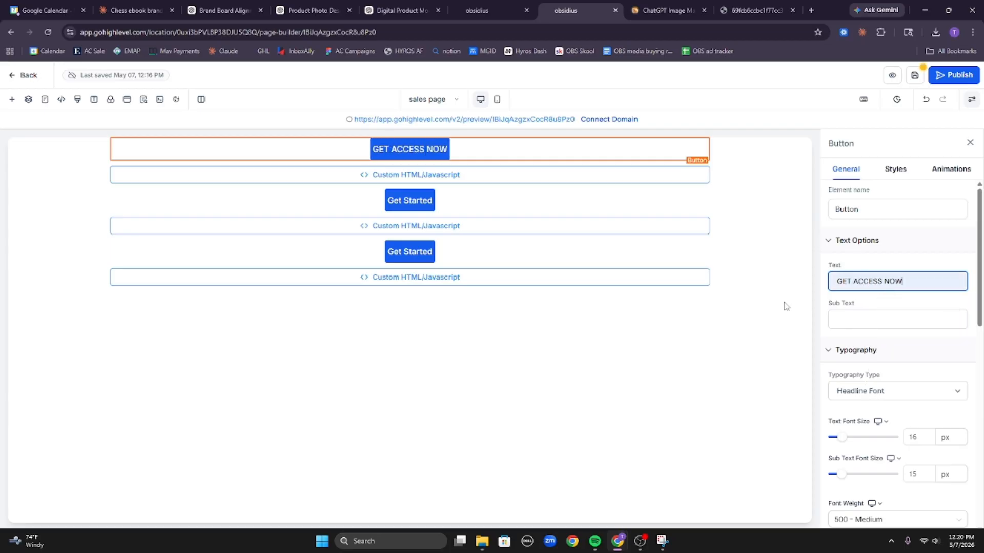
triple_click(889, 284)
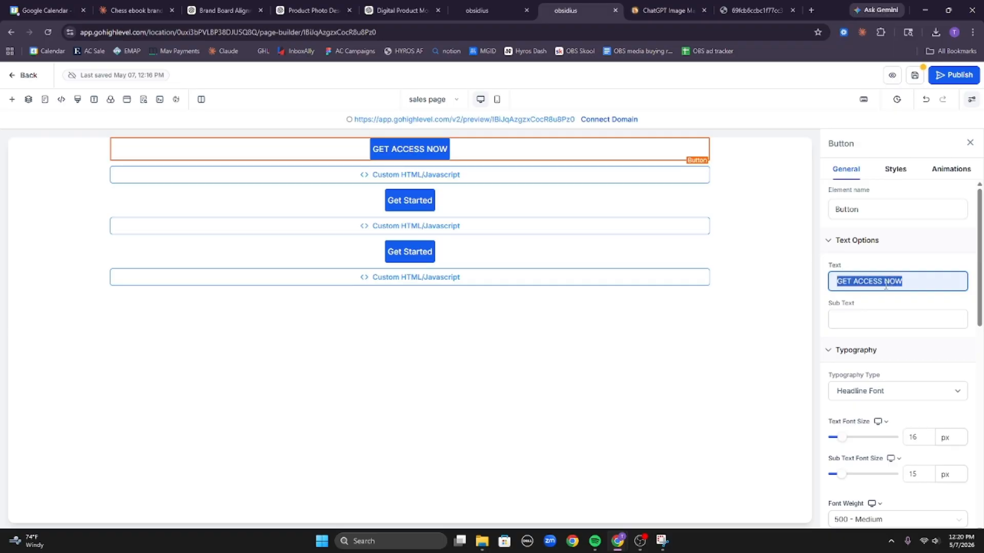
text(Get In)
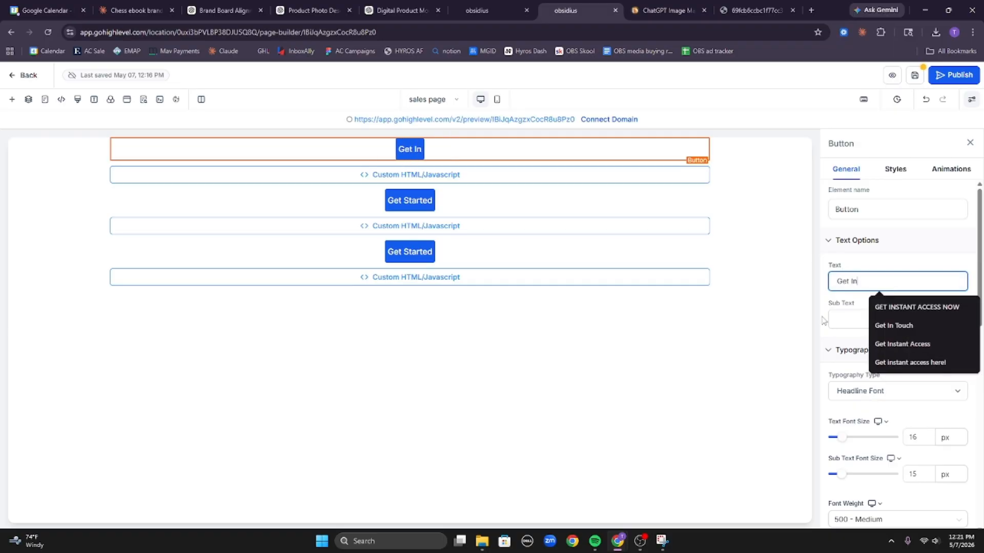
text(stant Access)
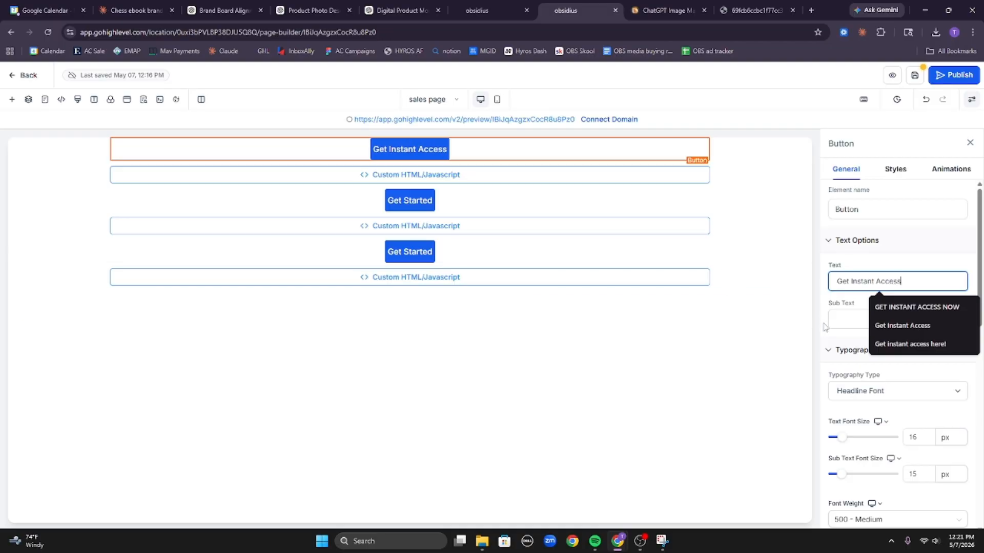
Add '30 day money back' subtext to the top button.
click(843, 320)
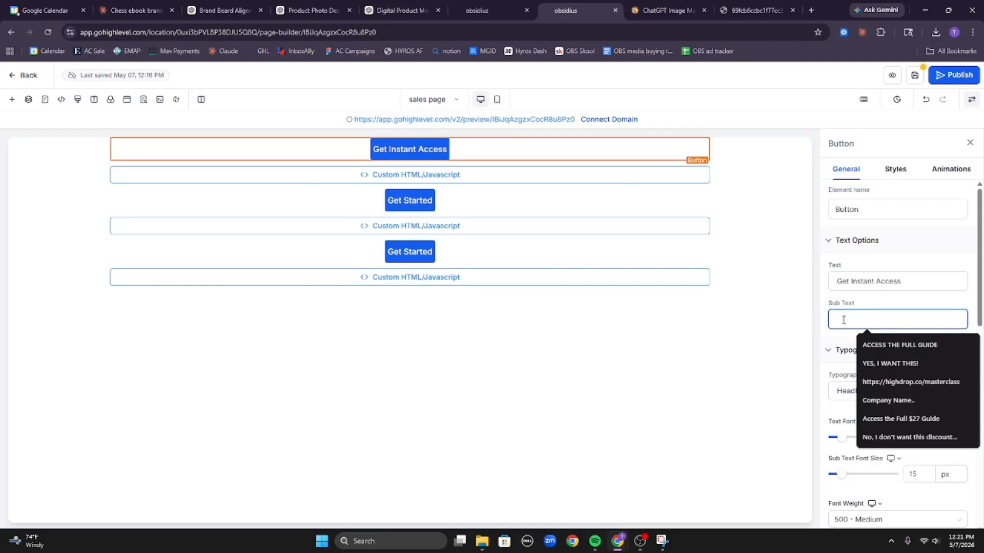
text(30)
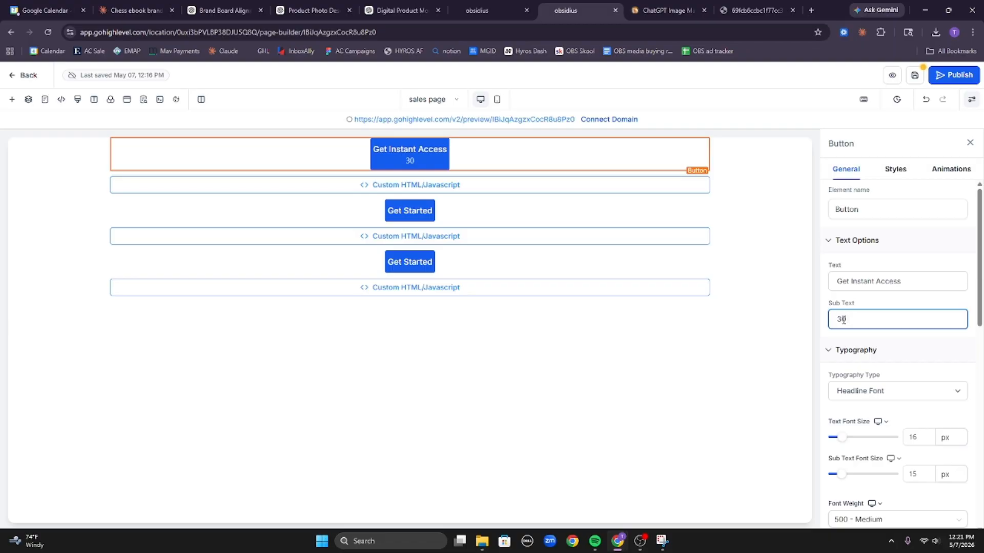
text( day money back )
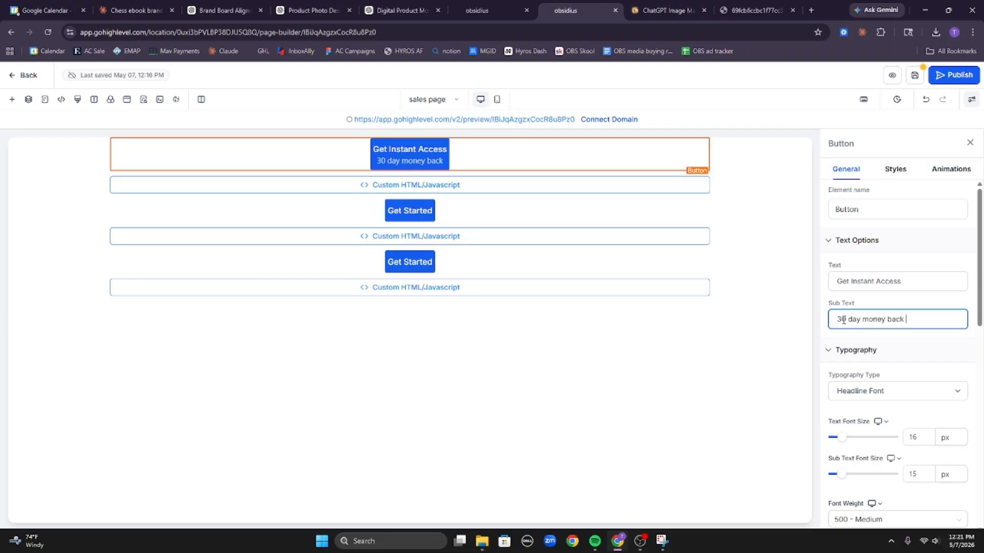
text(promist)
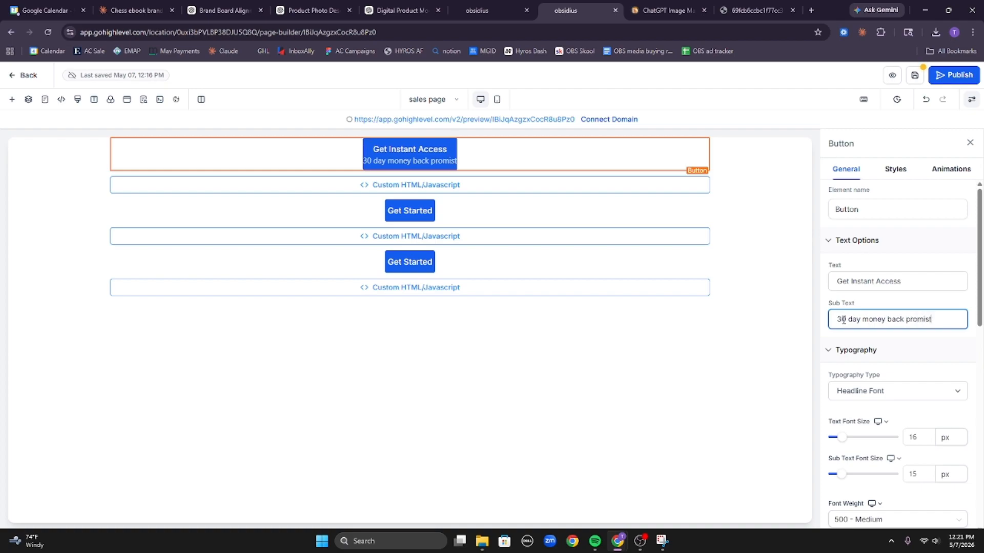
key(BackSpace)
key(BackSpace)
key(BackSpace)
key(BackSpace)
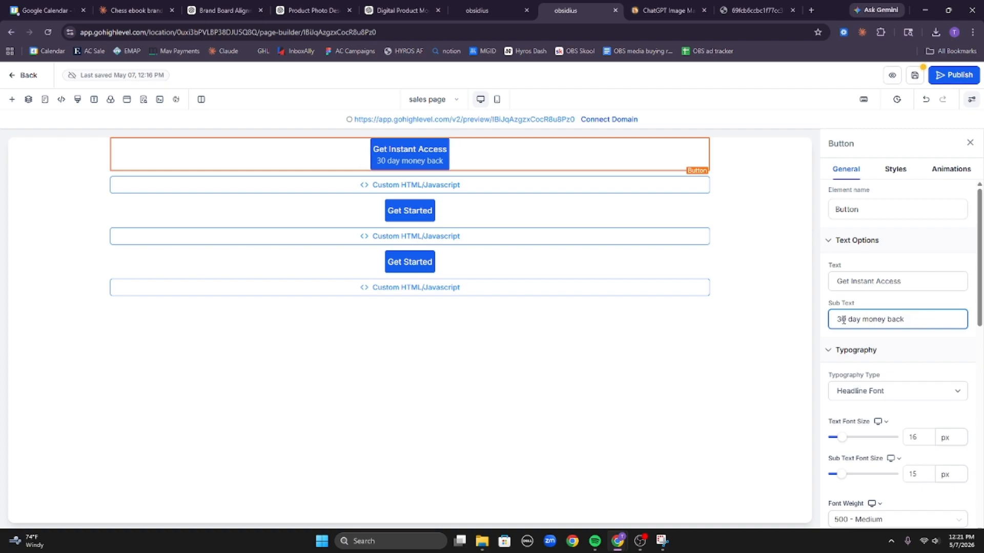
key(BackSpace)
key(BackSpace)
key(BackSpace)
key(BackSpace)
key(BackSpace)
key(BackSpace)
key(BackSpace)
key(BackSpace)
key(BackSpace)
key(BackSpace)
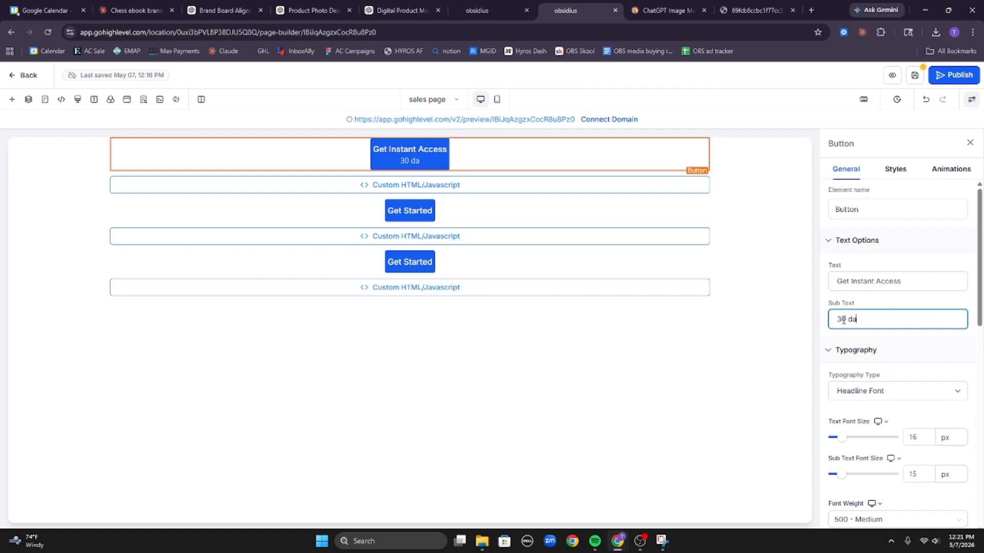
text(money back)
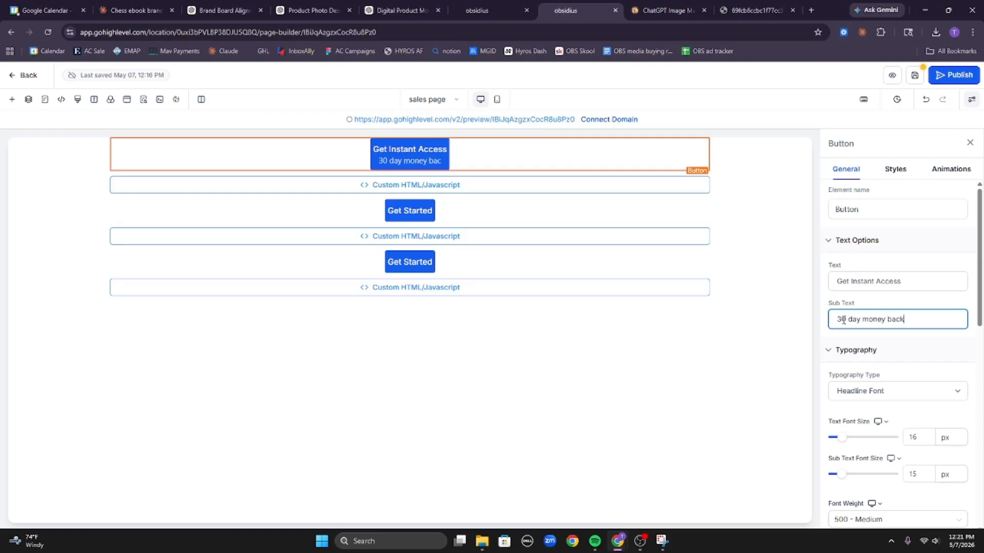
key(ctrl+a)
key(ctrl+c)
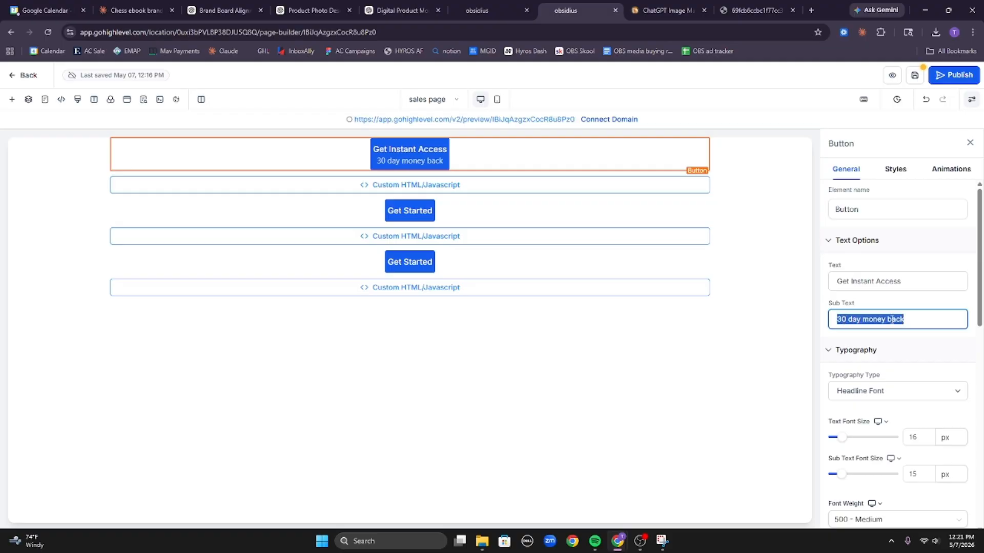
Give the second and third buttons the same '30 day money back' subtext.
click(597, 210)
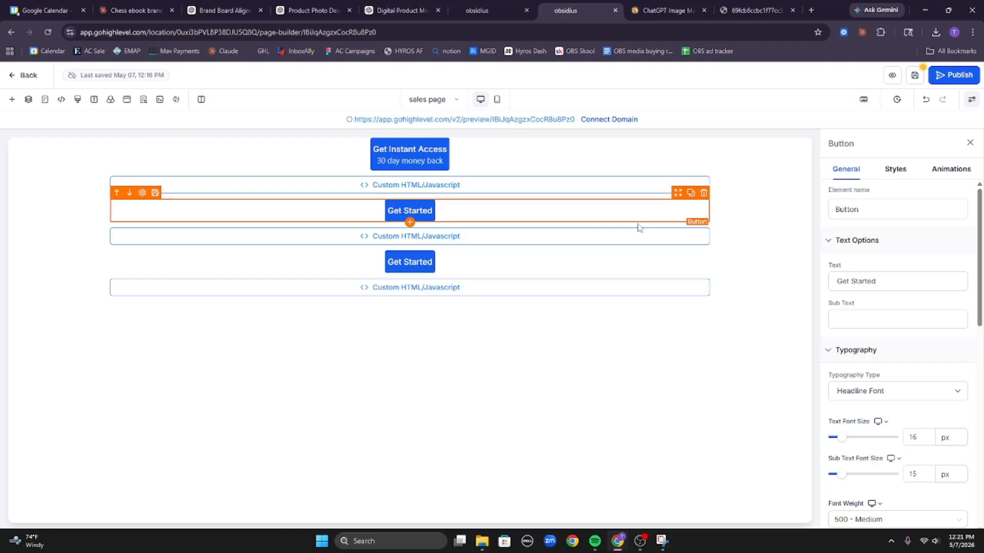
click(835, 322)
key(ctrl+v)
click(554, 279)
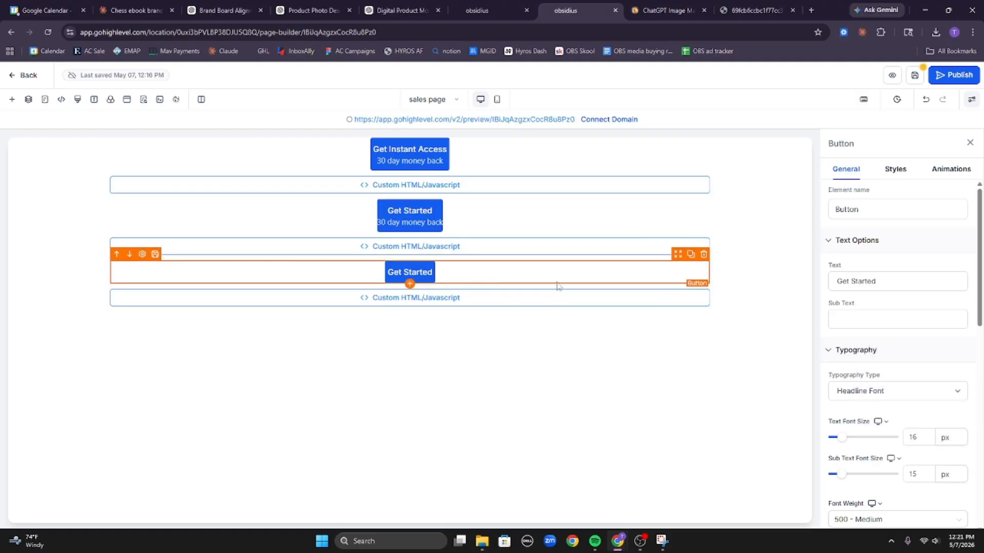
click(915, 318)
key(ctrl+v)
Relabel the middle and bottom buttons 'Get Instant Access' to match the top one.
click(615, 164)
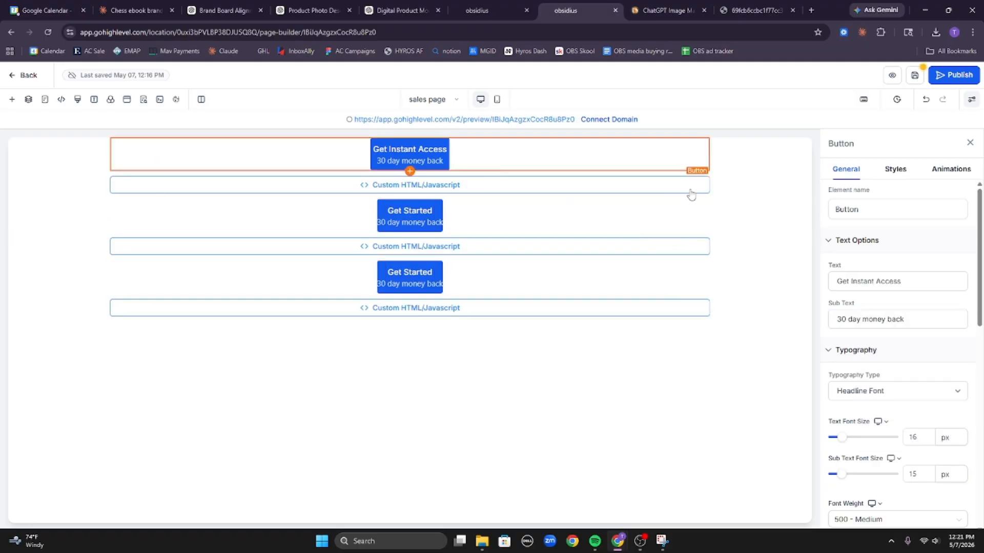
triple_click(918, 279)
key(ctrl+c)
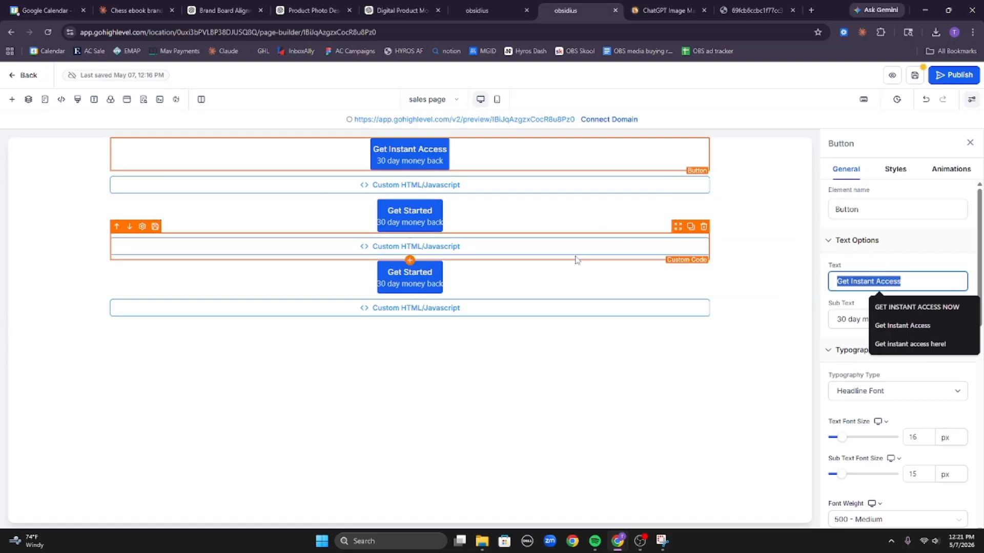
click(565, 224)
click(955, 281)
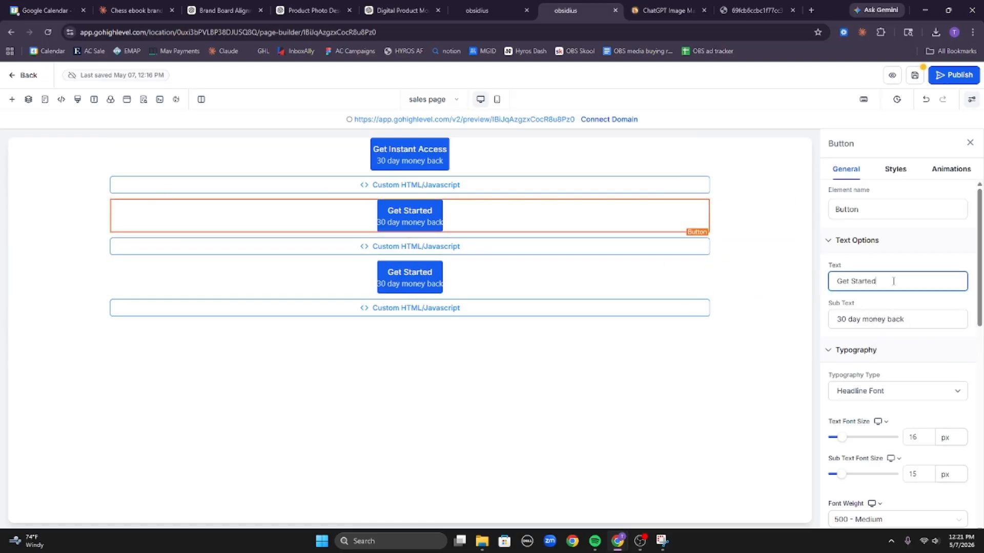
triple_click(892, 281)
key(ctrl+v)
click(606, 283)
triple_click(863, 281)
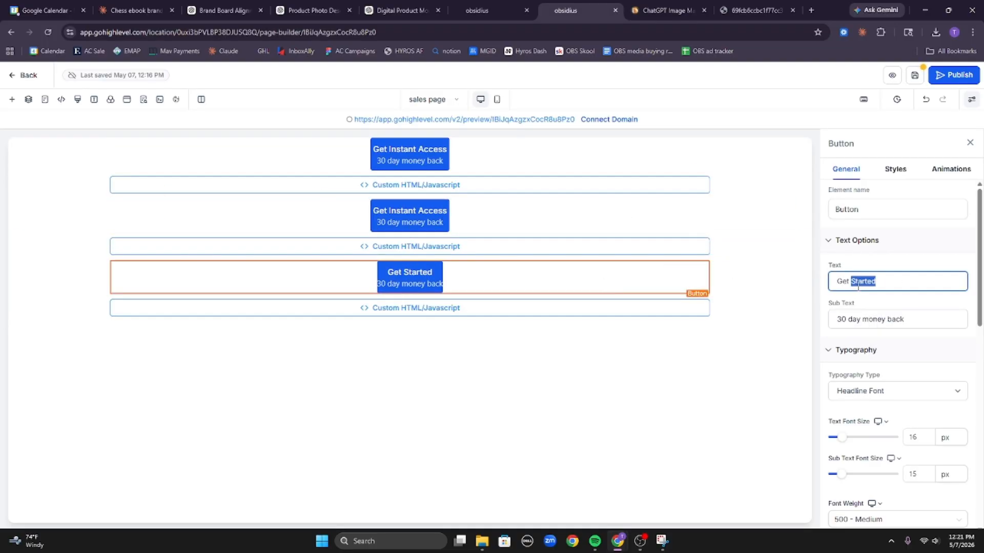
key(ctrl+v)
click(136, 10)
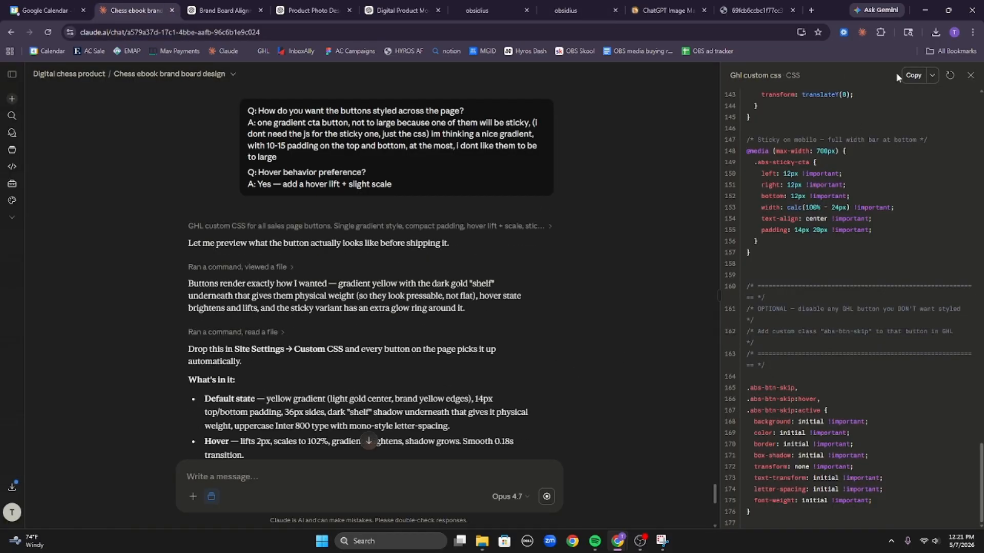
Copy the finished GHL custom CSS from Claude's artifact.
click(912, 75)
scroll(363, 342, down, 10)
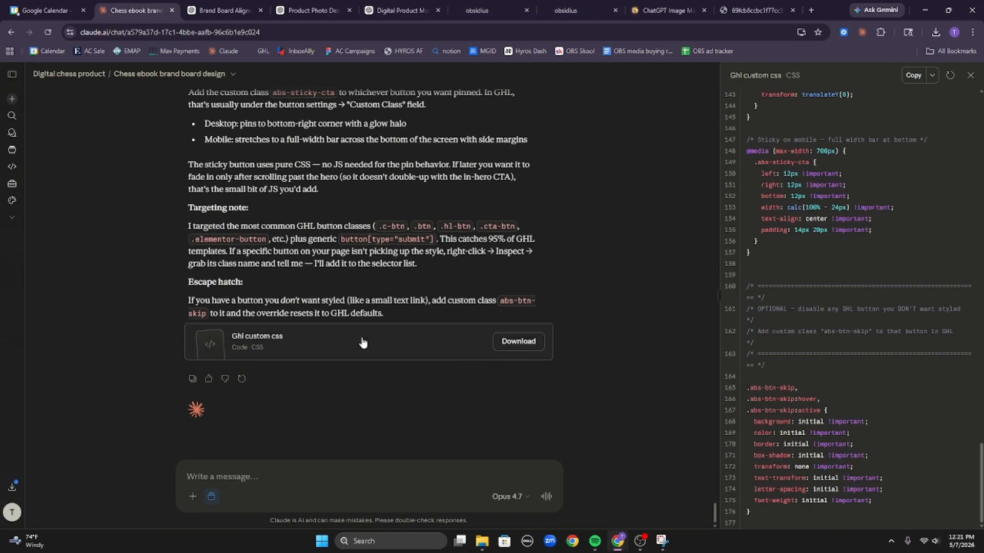
click(912, 75)
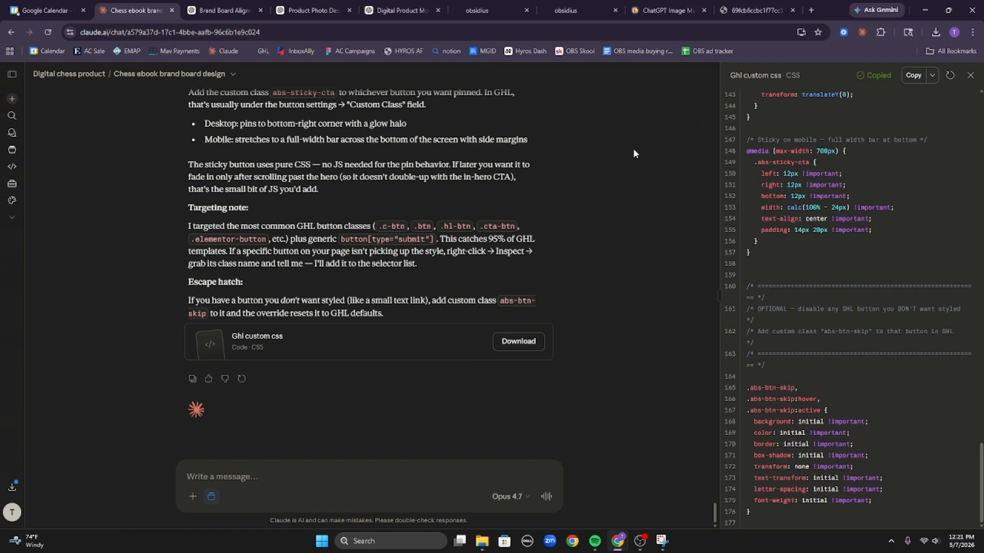
click(565, 10)
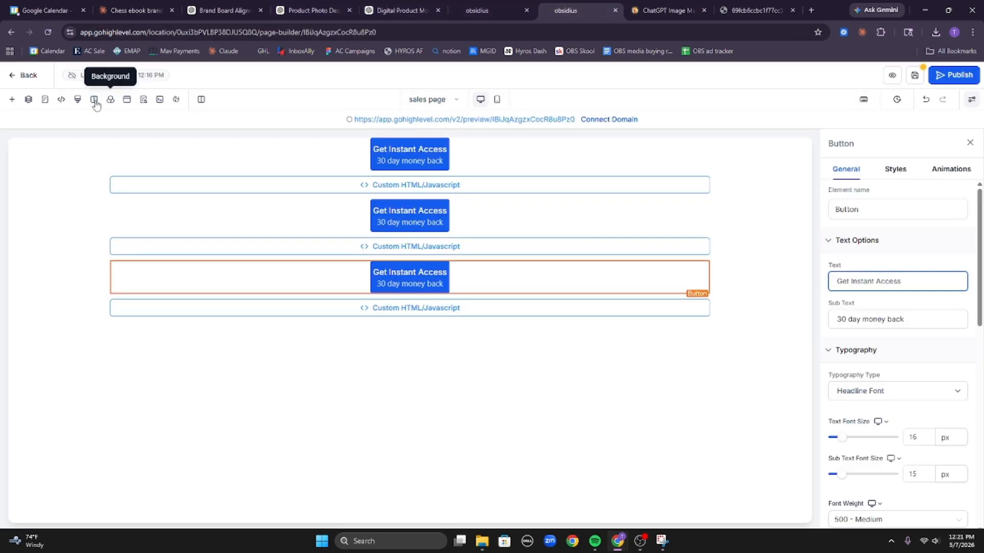
Paste the copied CTA button CSS into the page's Custom CSS and save it.
click(77, 101)
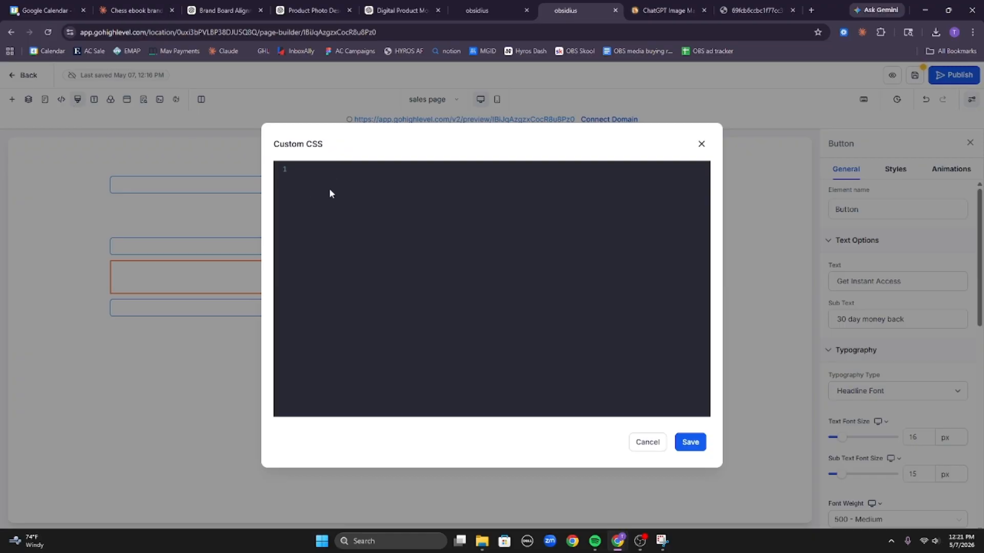
key(ctrl+v)
click(699, 440)
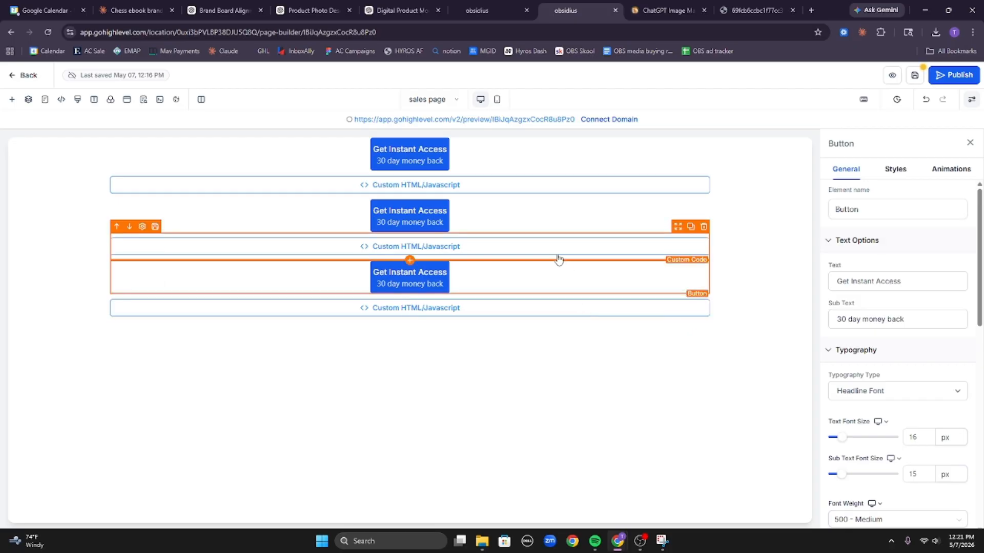
Check the button selector on line 13, then look up the top button's ID in Styles.
click(561, 144)
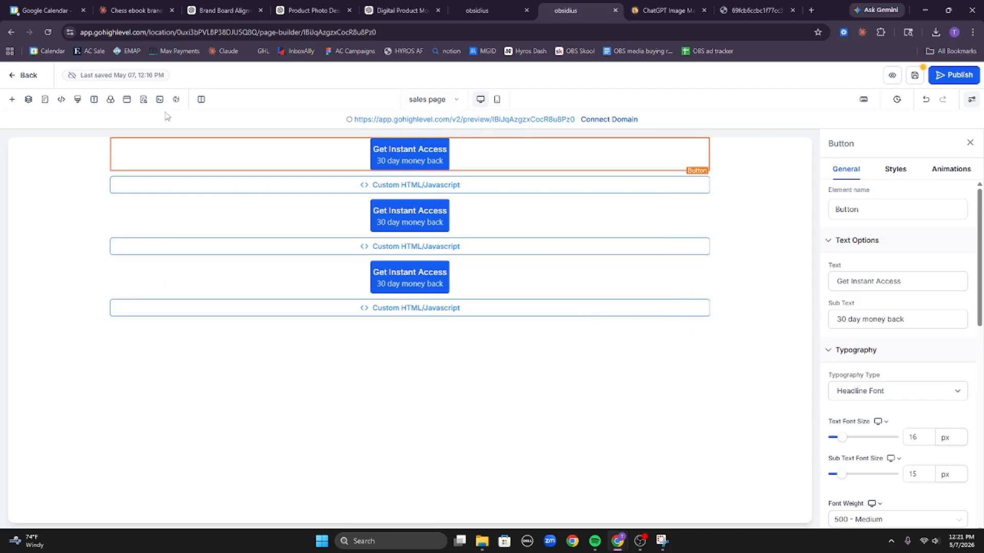
click(77, 99)
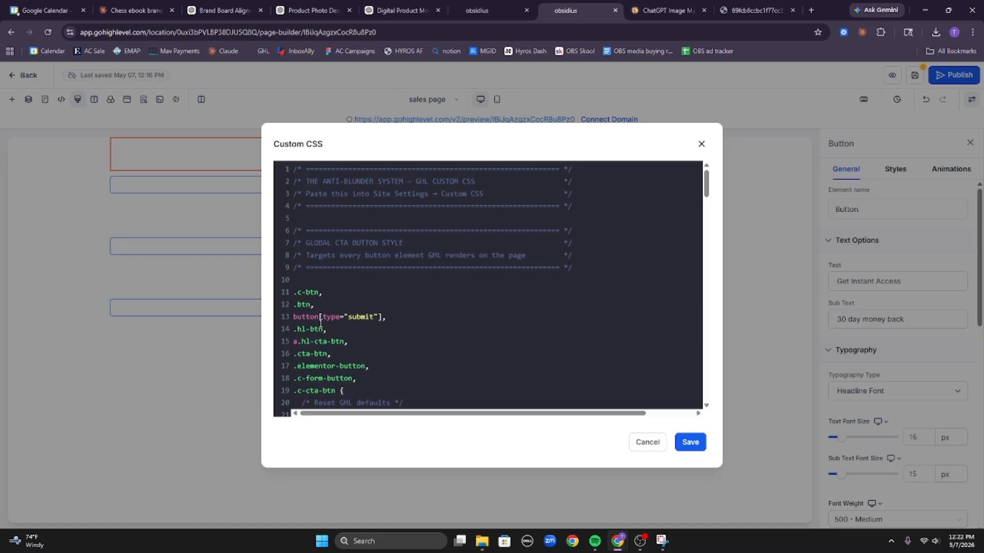
drag(320, 318, 266, 321)
click(701, 144)
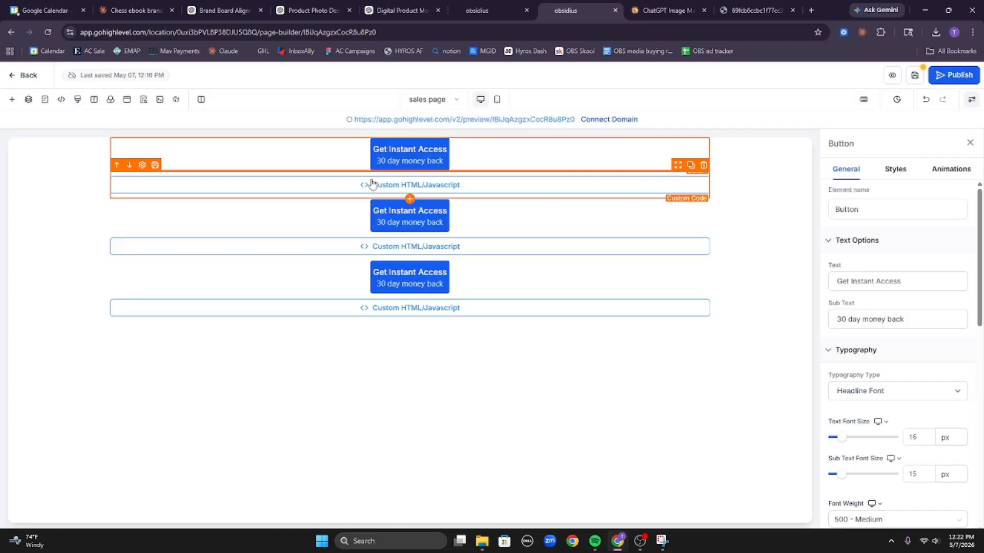
click(896, 168)
scroll(915, 413, down, 10)
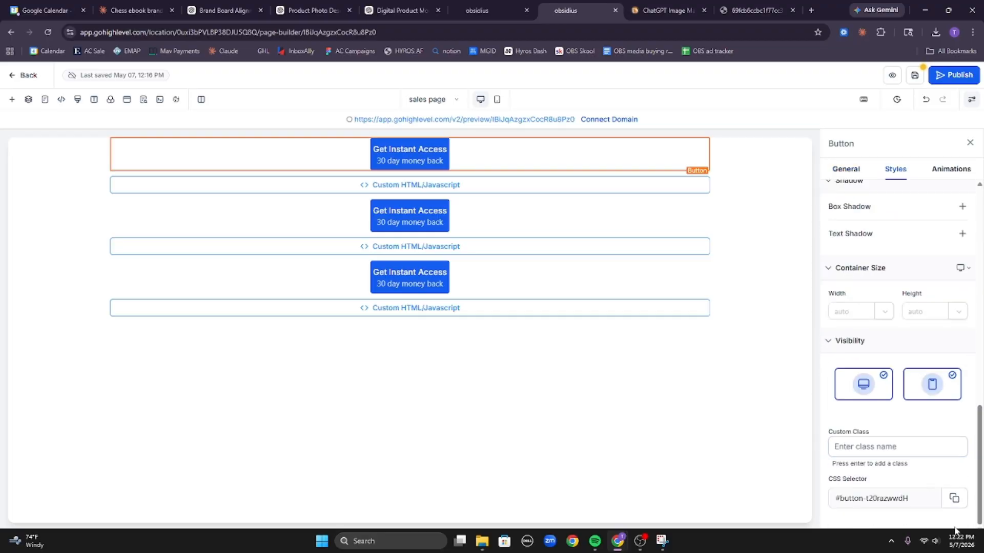
Replace .cta-btn on line 16 with #button-t20razwwdH and save the custom CSS.
click(78, 99)
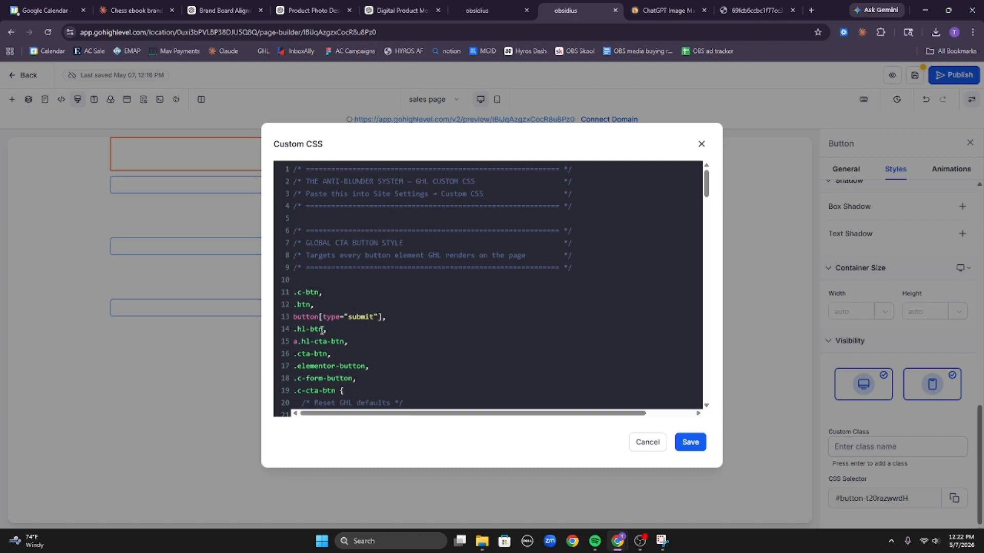
drag(327, 353, 299, 358)
text(#button-t20razwwdH)
click(688, 442)
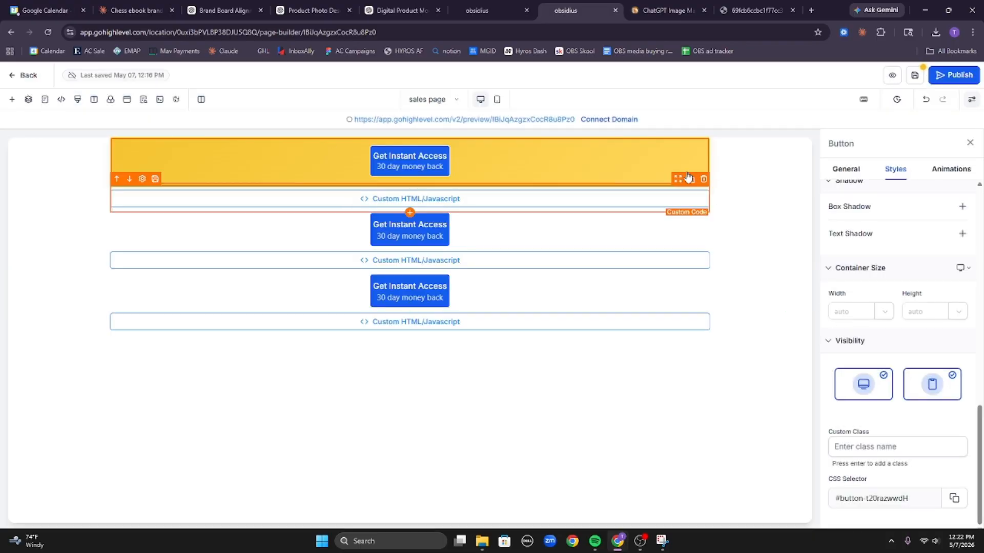
click(846, 169)
Set the top button's background colour to Transparent.
scroll(906, 391, down, 10)
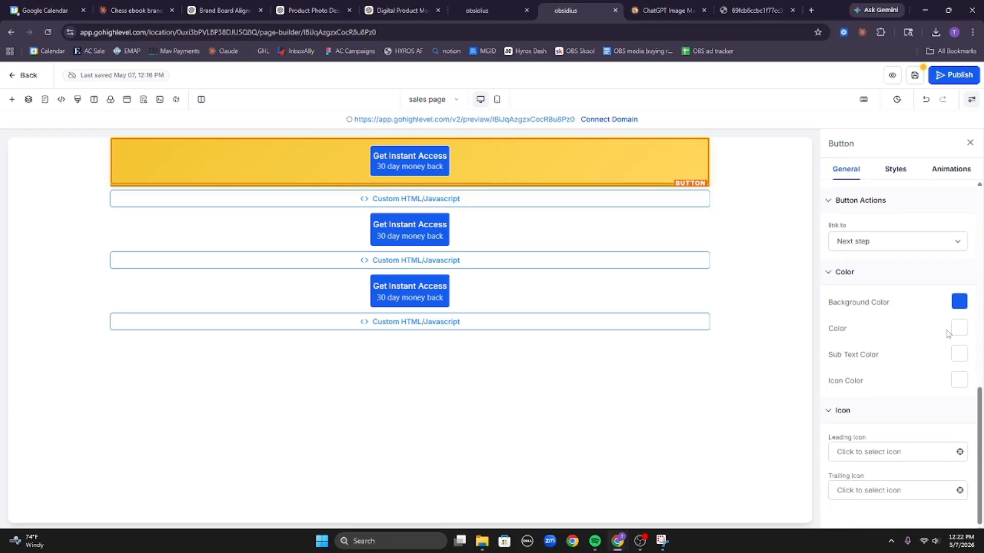
click(959, 302)
click(777, 224)
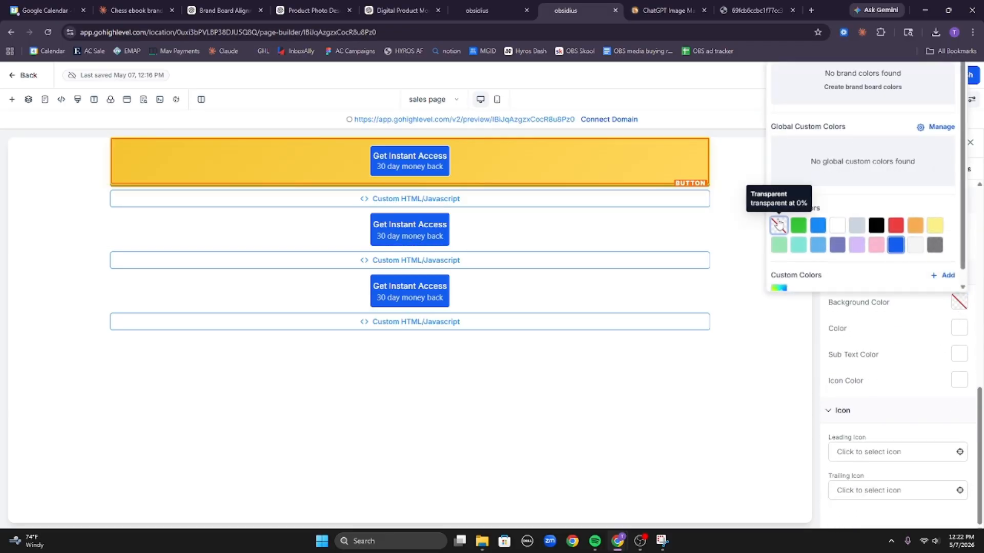
click(724, 175)
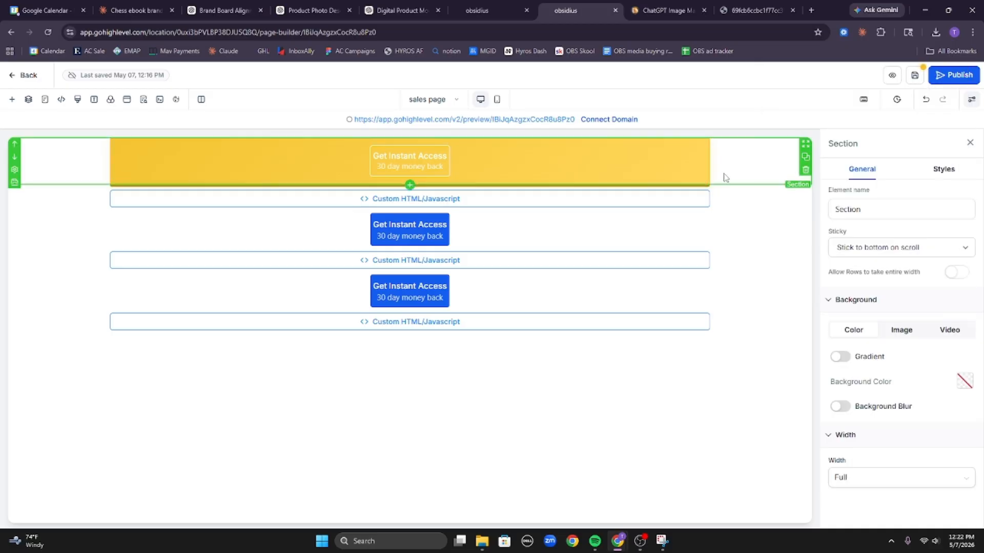
Preview the page in Mobile Mode and show the top button's CSS selector in Styles.
click(497, 100)
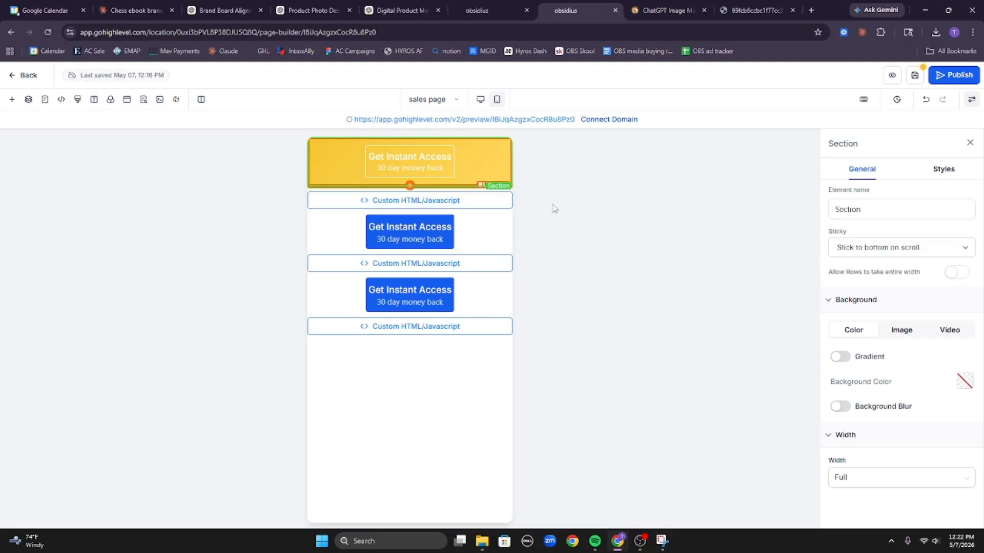
click(442, 167)
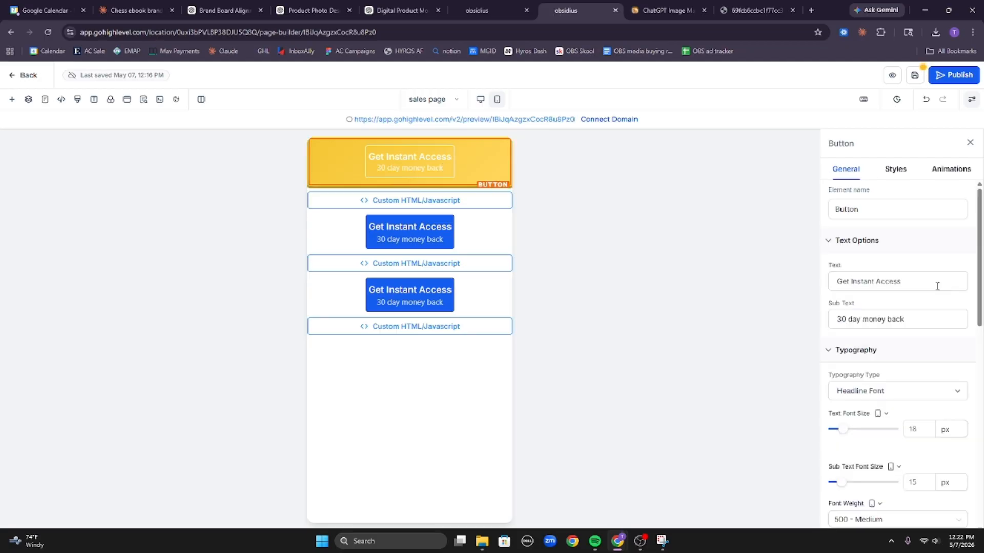
scroll(942, 359, down, 10)
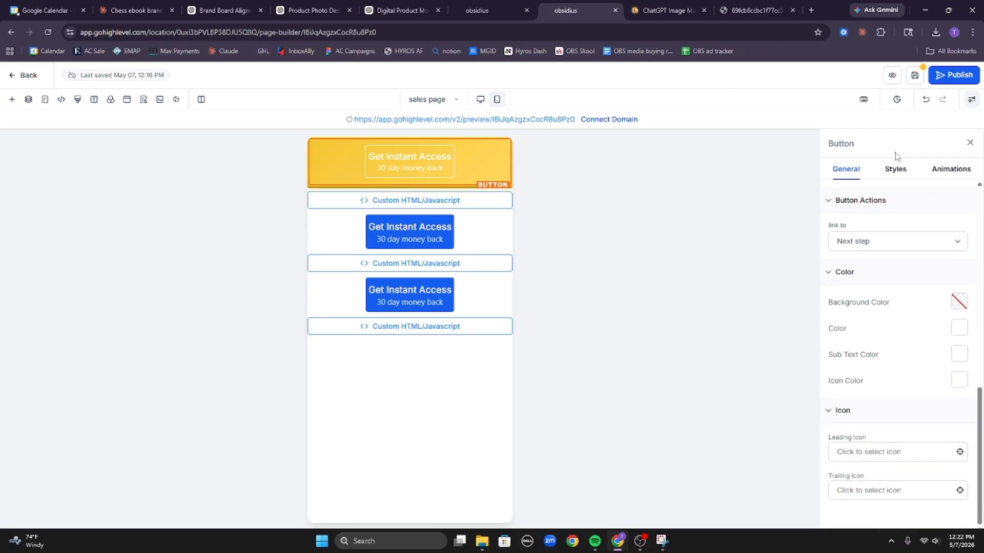
click(896, 168)
scroll(891, 417, down, 10)
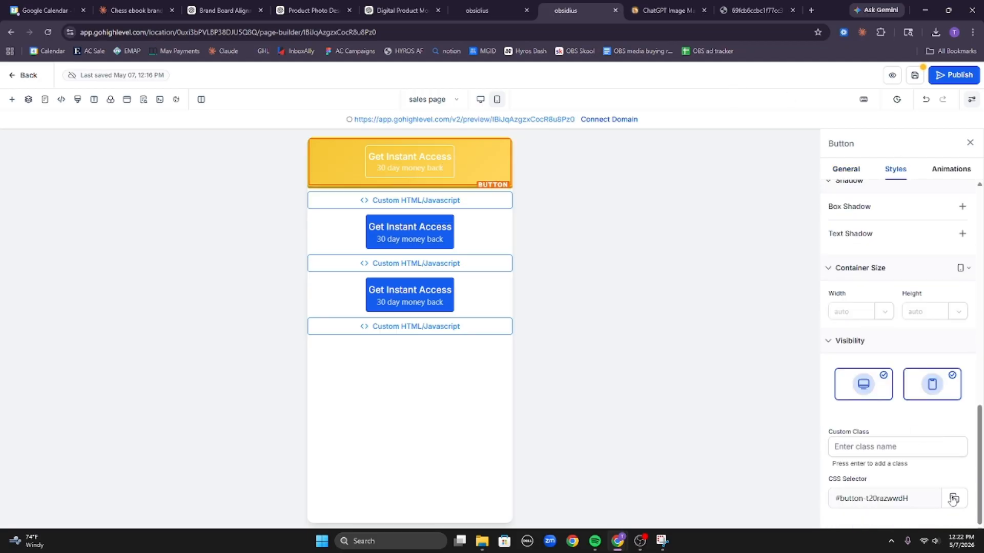
Send Claude 'it shoudl target' followed by the top, middle and bottom buttons' ID selectors.
click(135, 10)
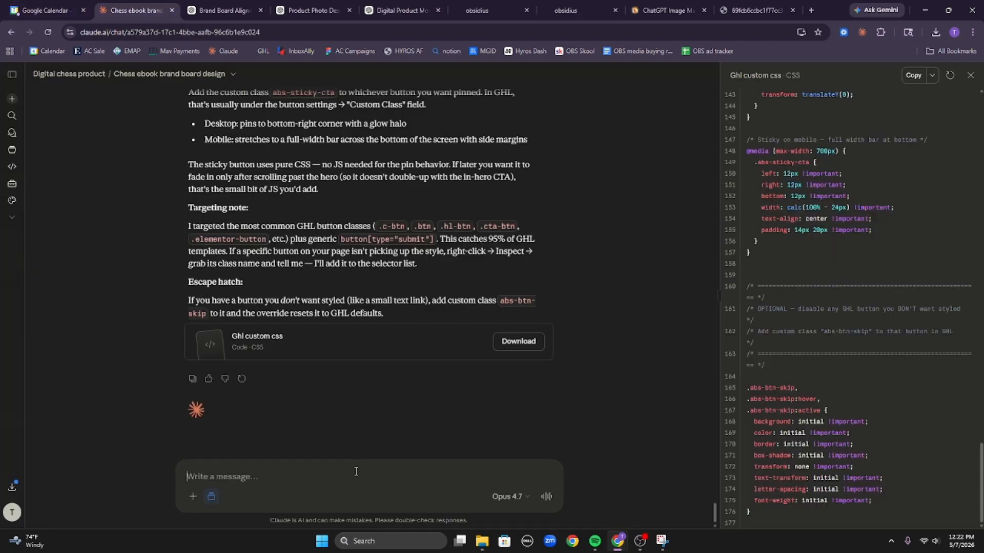
text(it shoudl t)
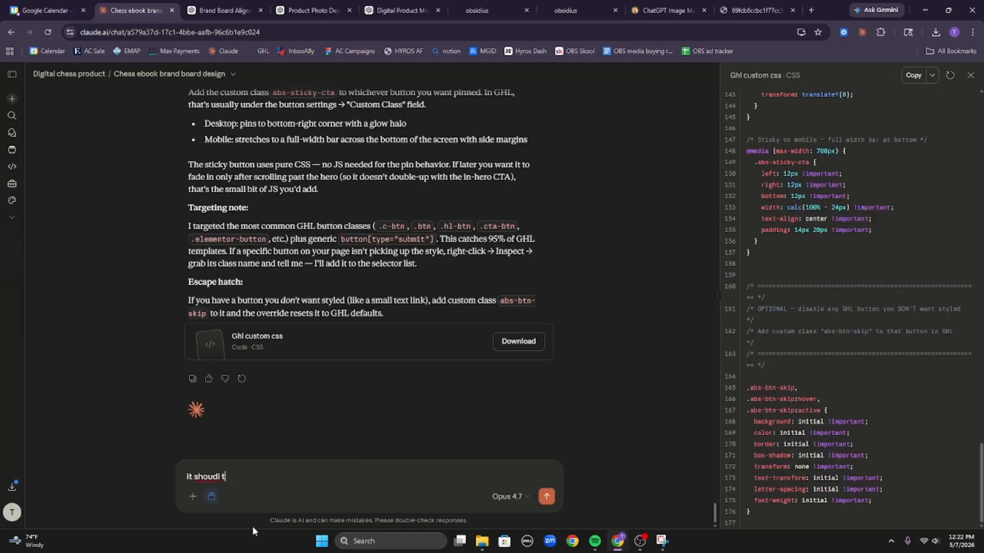
text(arget)
text(#button-t20razwwdH)
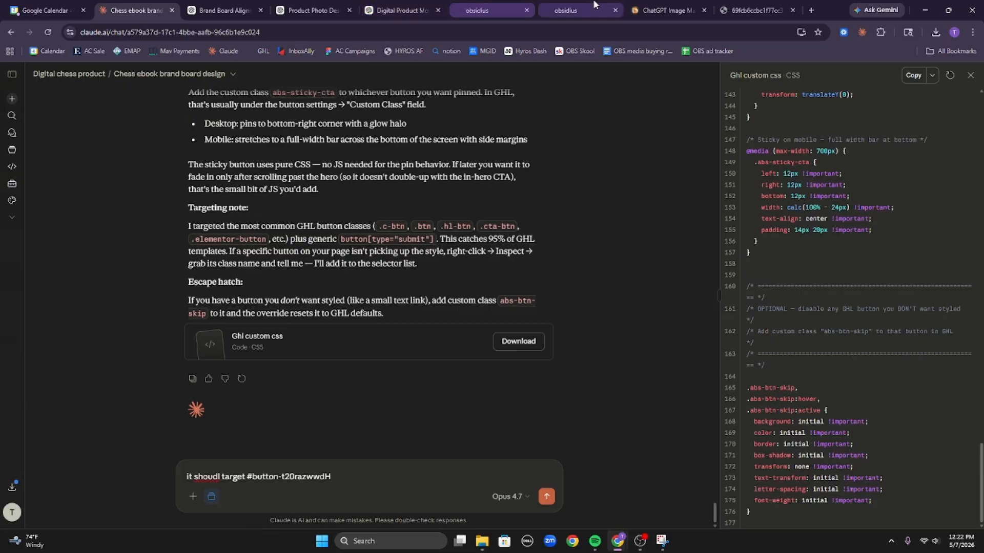
click(572, 10)
click(495, 236)
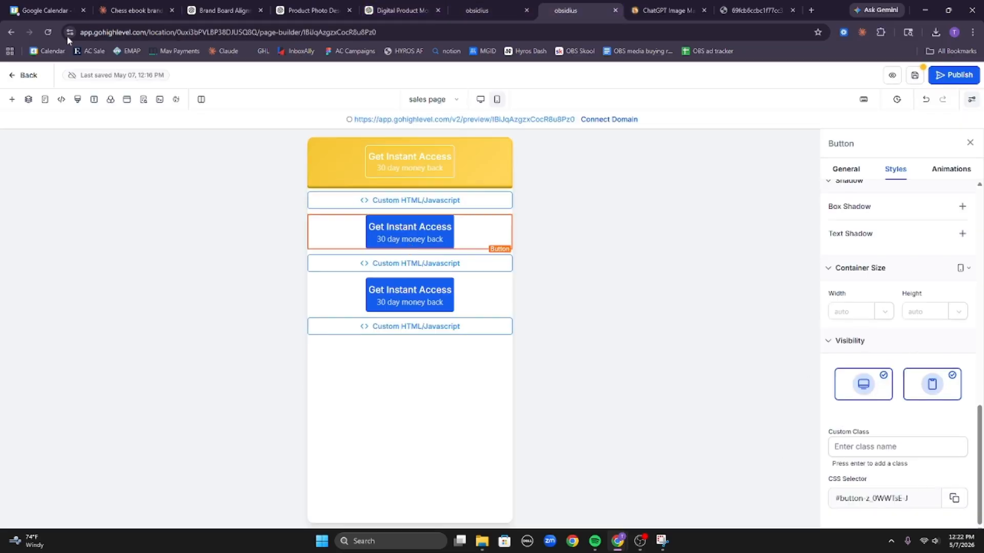
click(131, 6)
text(#button-z_0WWTsE-J)
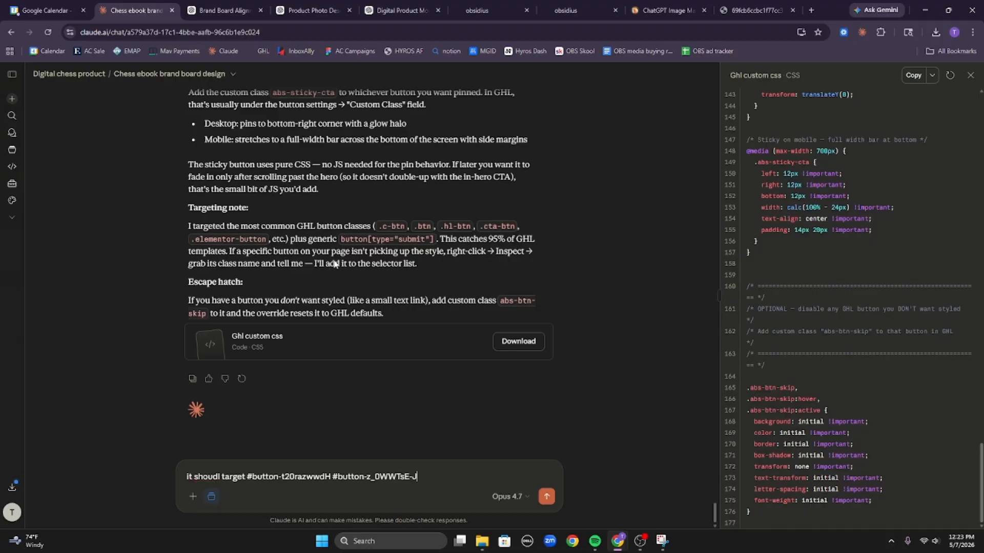
click(569, 10)
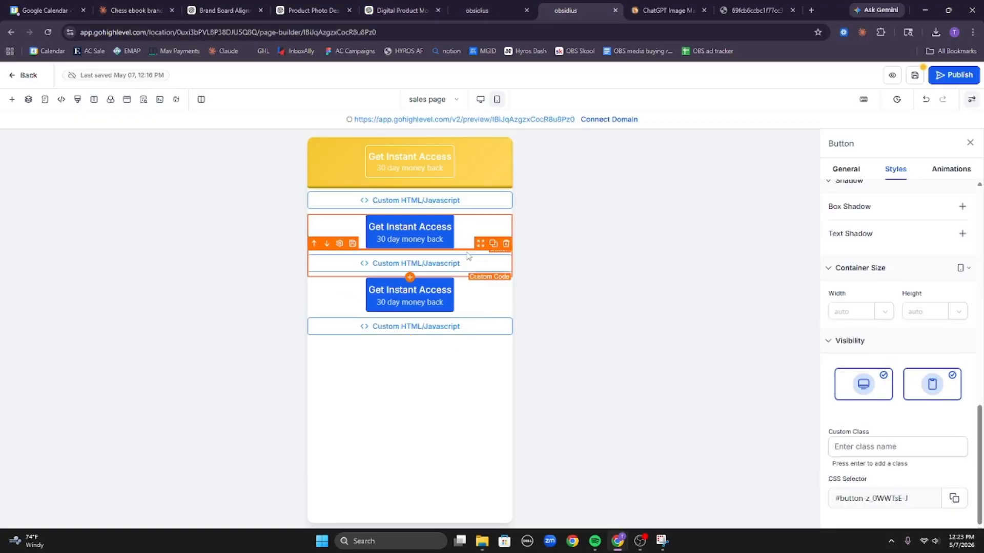
click(489, 300)
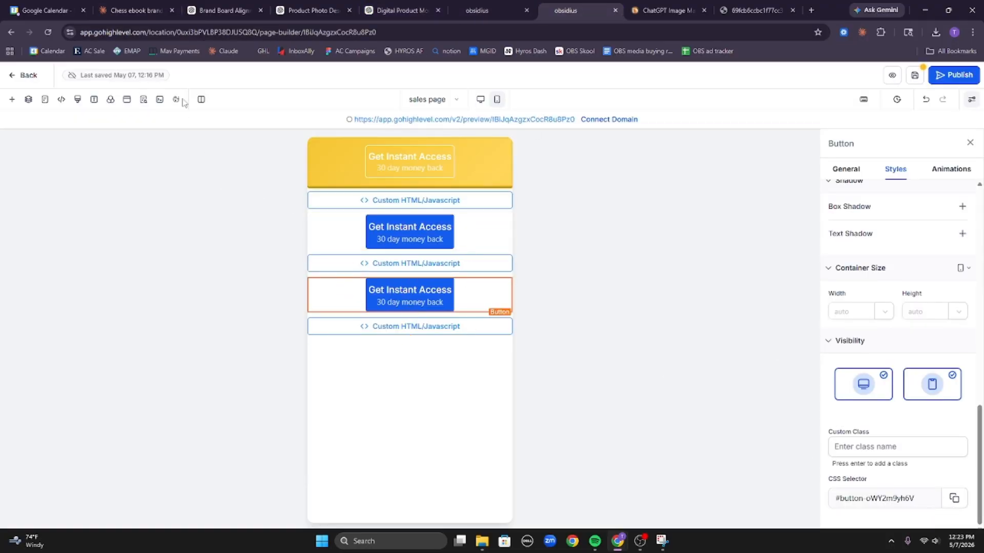
click(136, 7)
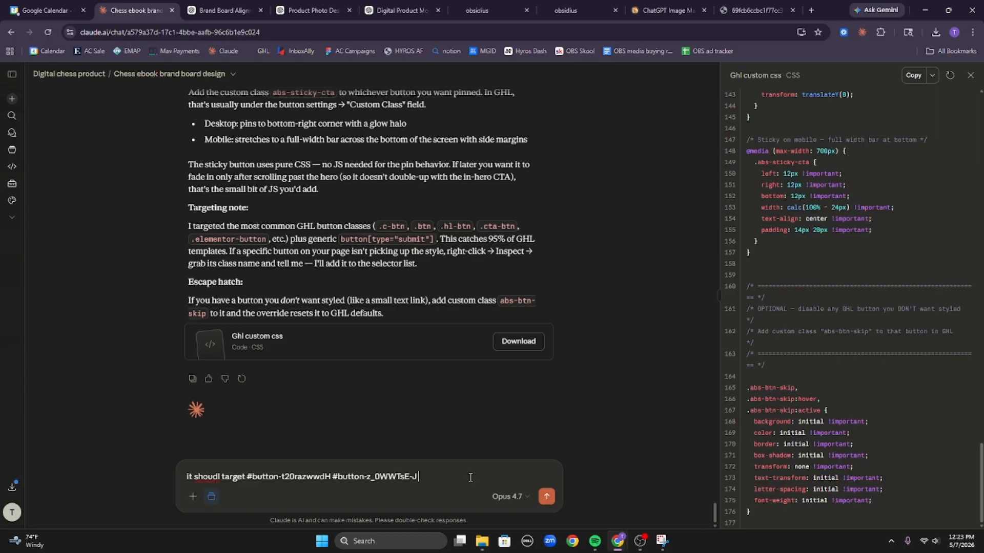
text(#button-oWY2m9yh6V)
key(Return)
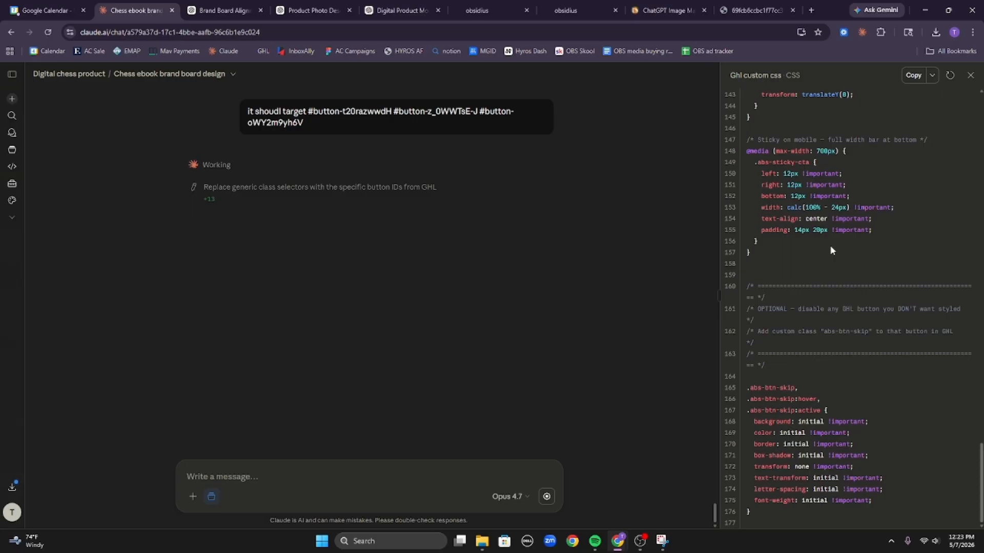
Scroll through Claude's reply as it swaps the class selectors for the button IDs.
scroll(849, 232, up, 11)
scroll(869, 246, down, 4)
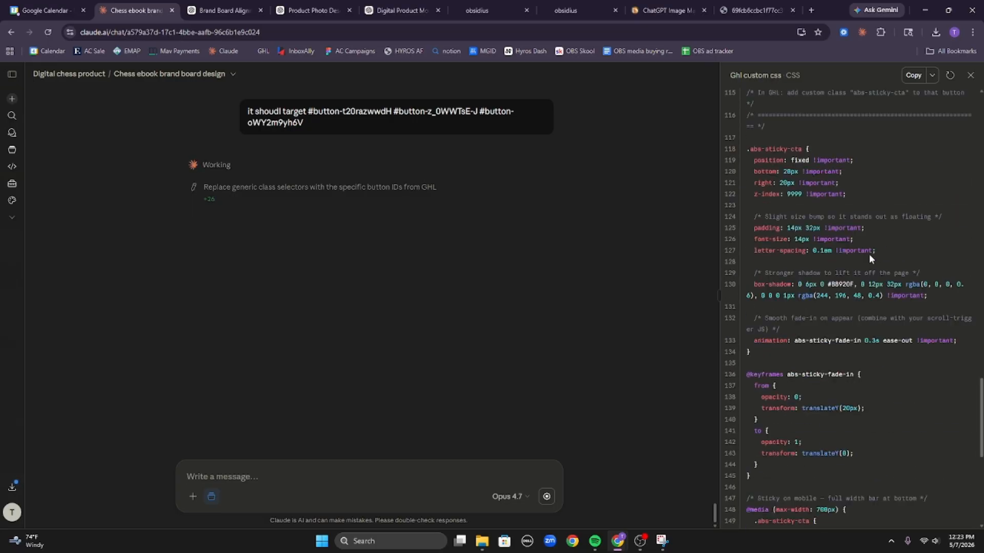
scroll(861, 267, down, 8)
scroll(865, 289, up, 5)
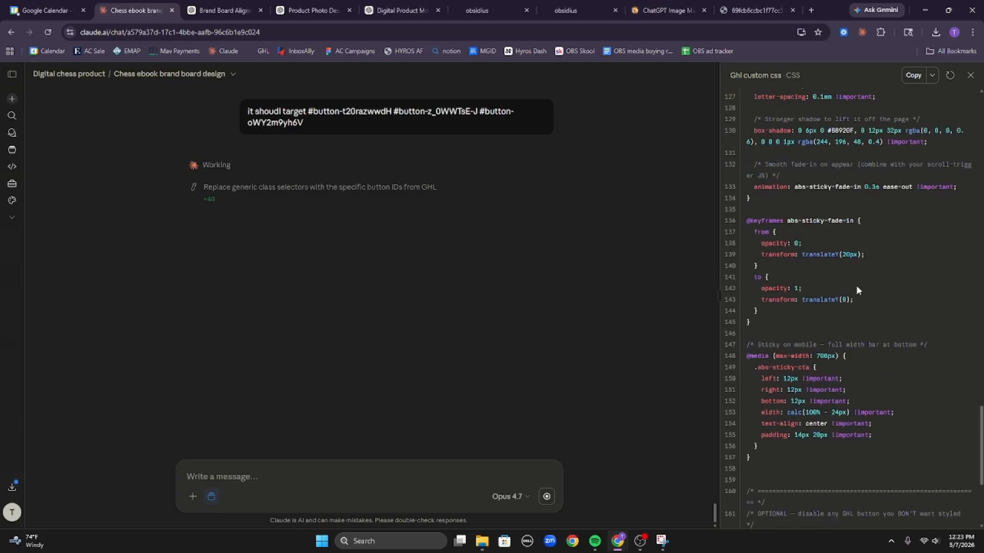
scroll(856, 290, up, 5)
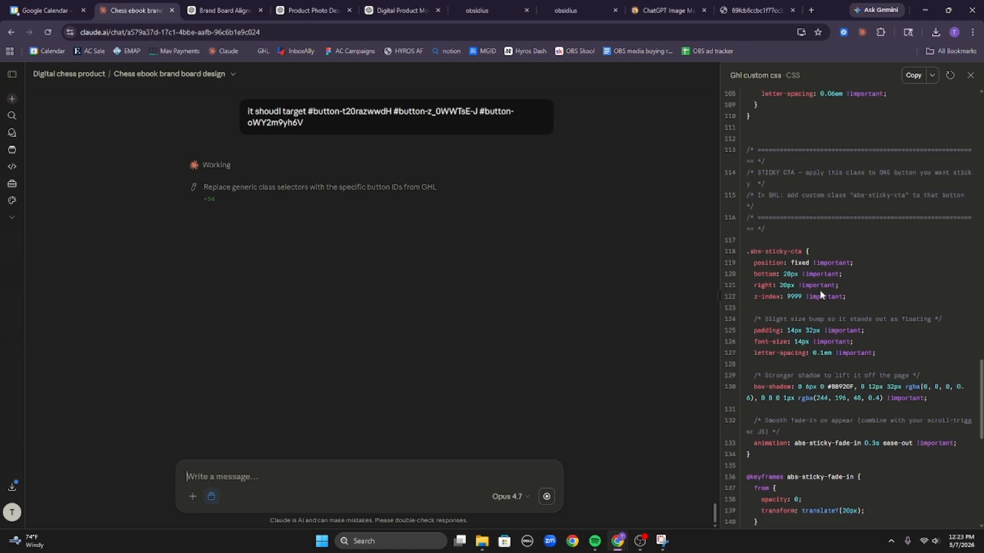
scroll(820, 292, up, 5)
scroll(818, 286, up, 6)
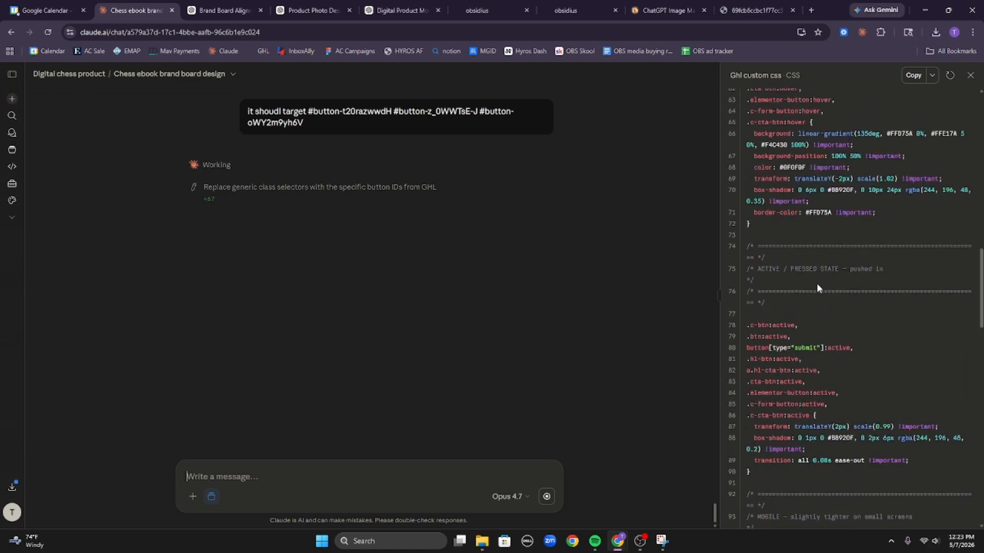
scroll(799, 287, up, 7)
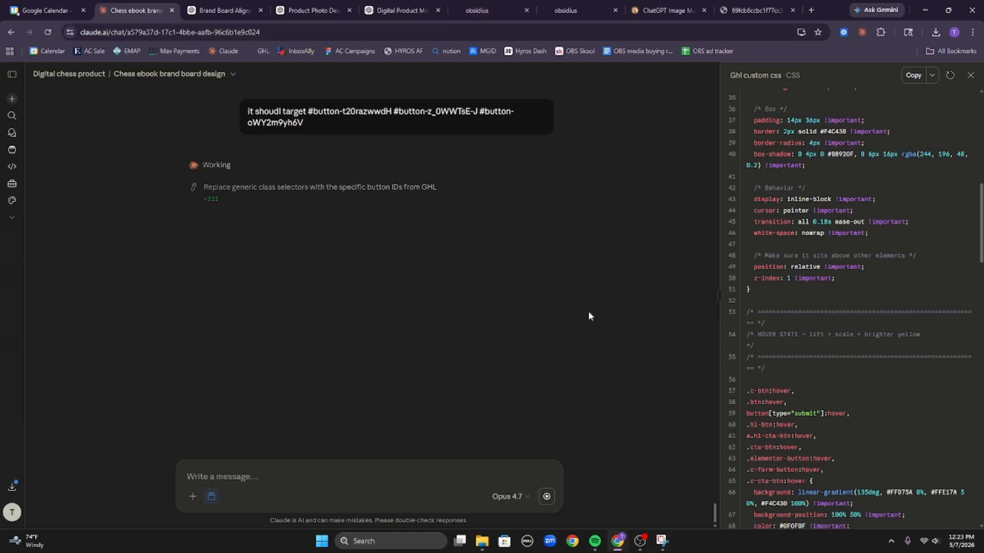
Select the top button and delete the page's existing custom CSS.
click(576, 4)
click(484, 167)
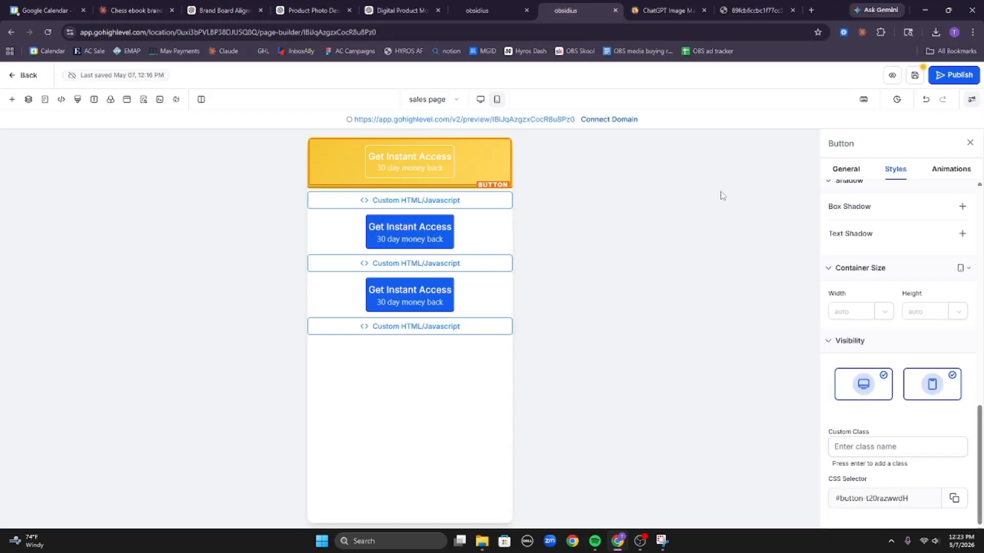
click(78, 99)
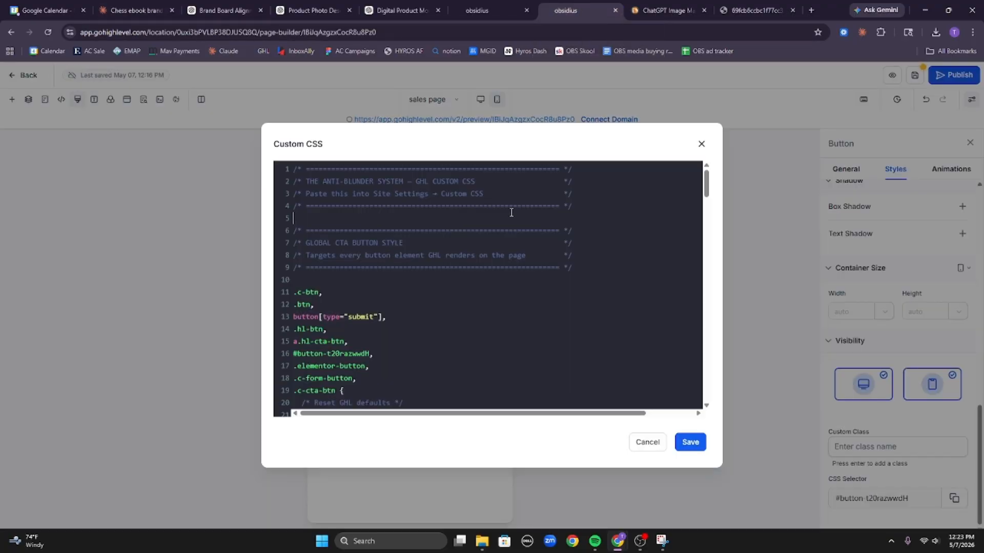
key(BackSpace)
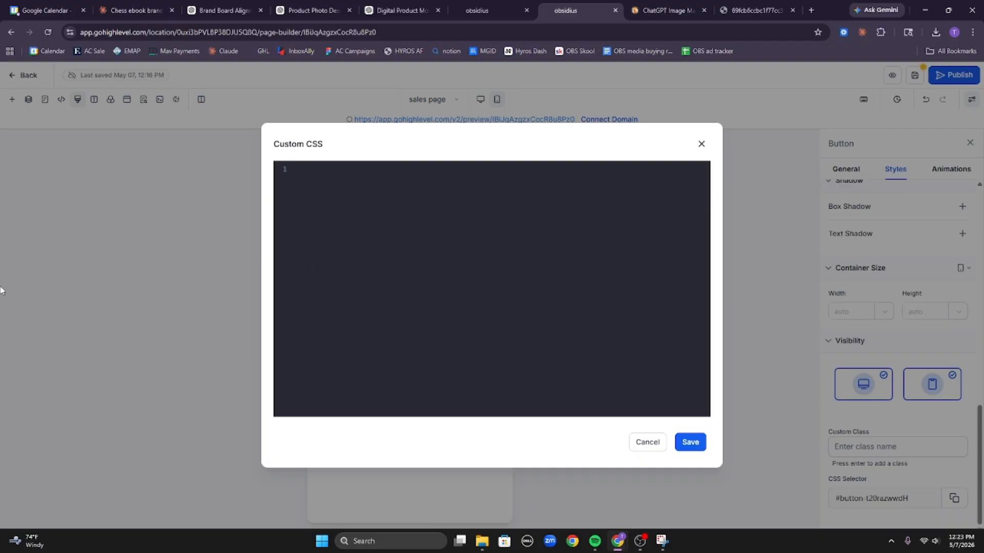
click(136, 11)
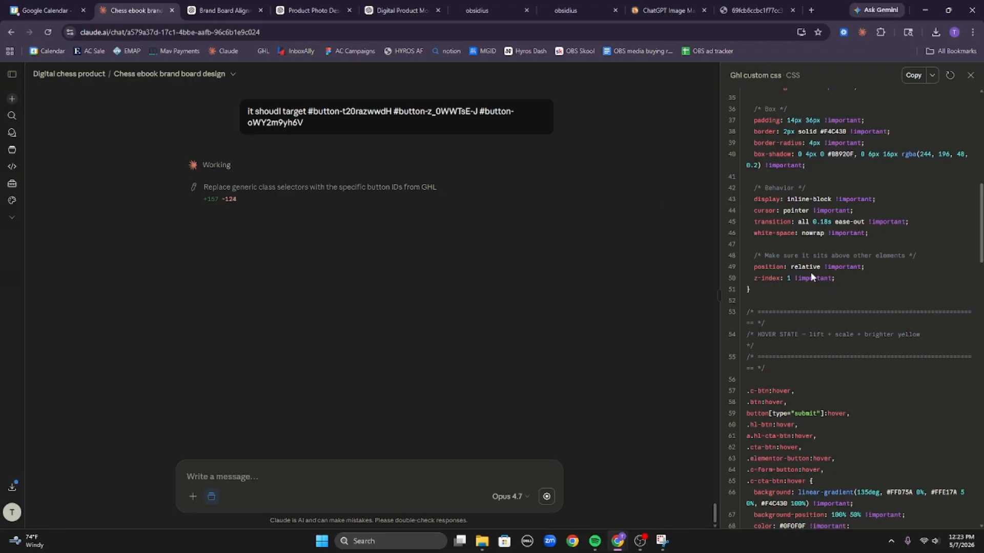
Scroll down to Claude's rewritten Ghl custom css file scoped to the three IDs.
scroll(828, 326, down, 1)
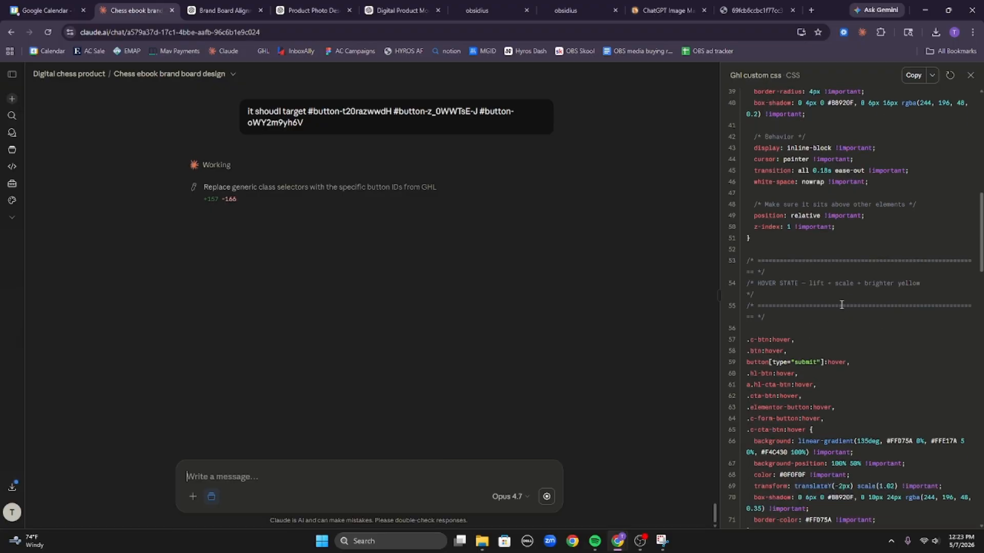
scroll(814, 290, down, 3)
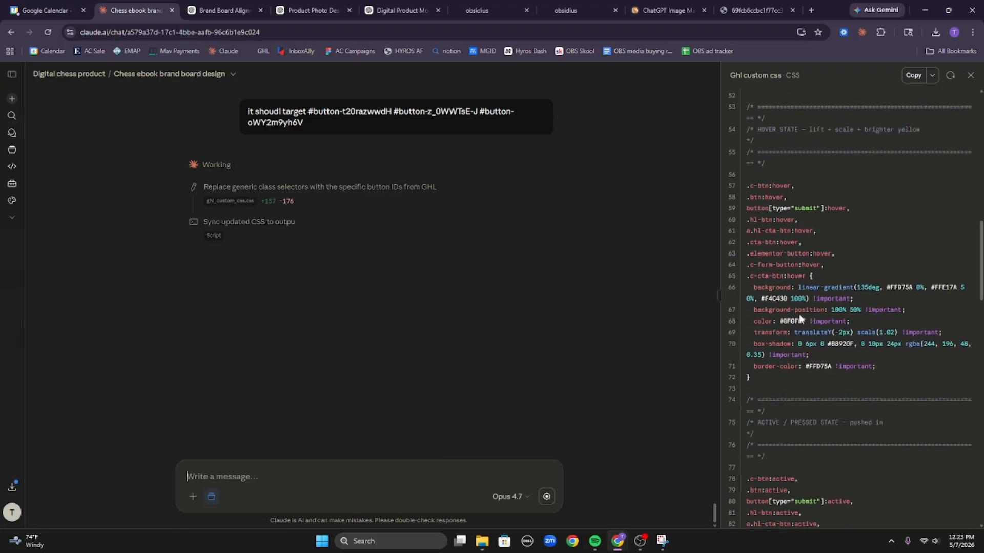
scroll(807, 339, down, 6)
scroll(818, 363, down, 3)
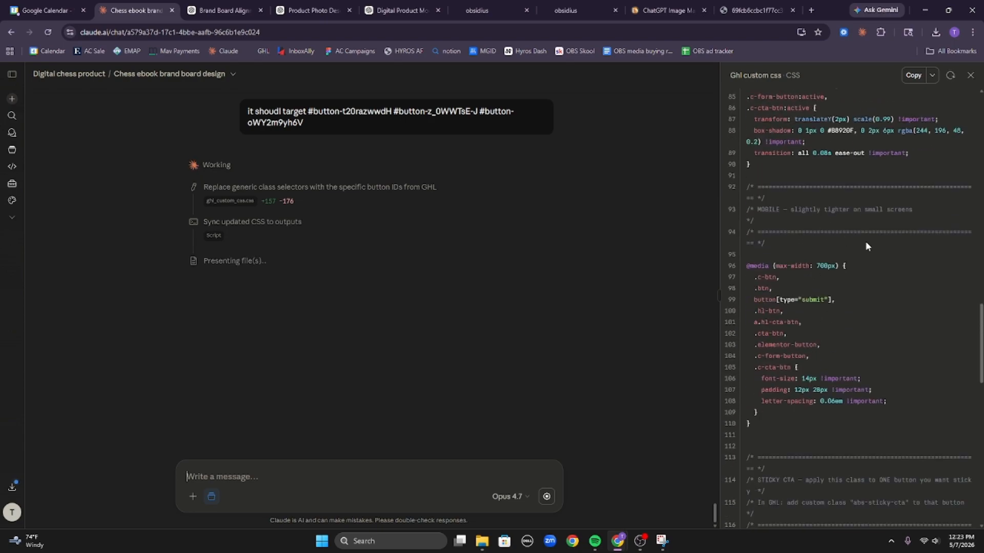
scroll(833, 350, down, 3)
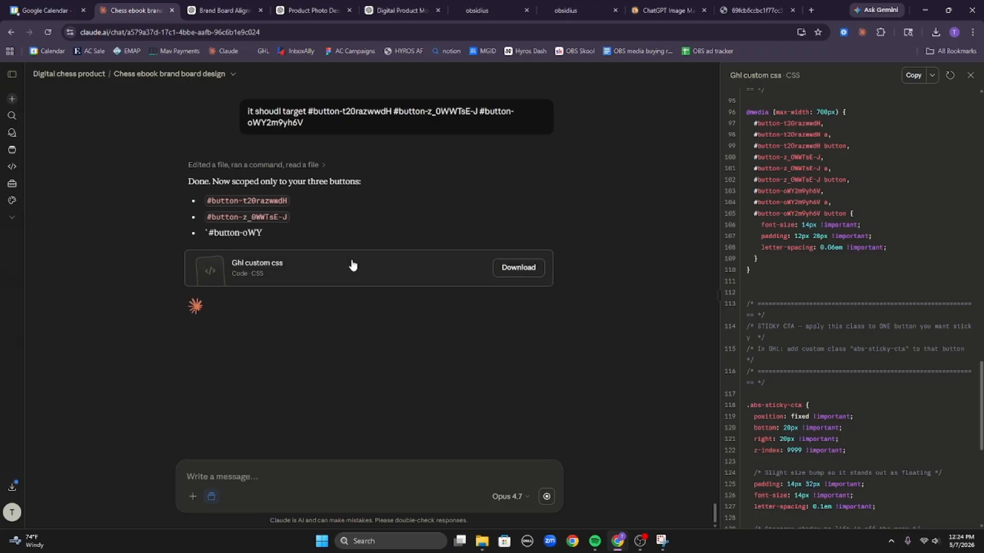
Copy Claude's scoped CSS into the page's Custom CSS and save it.
click(913, 74)
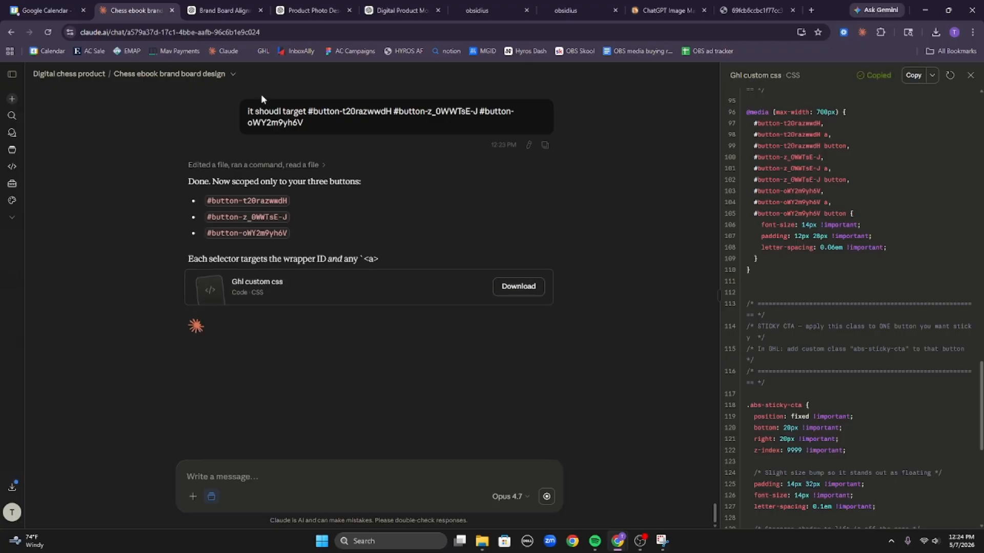
click(565, 10)
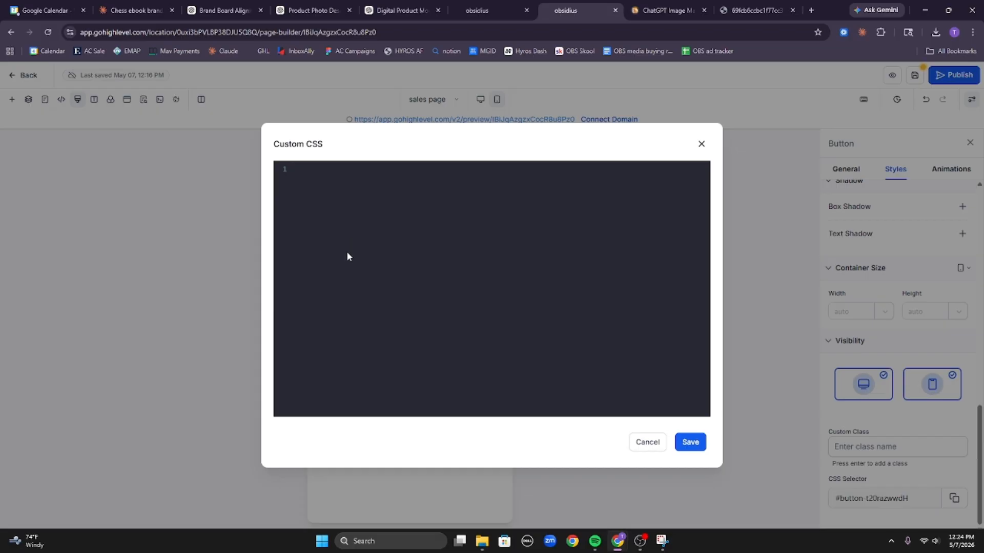
key(ctrl+v)
click(703, 447)
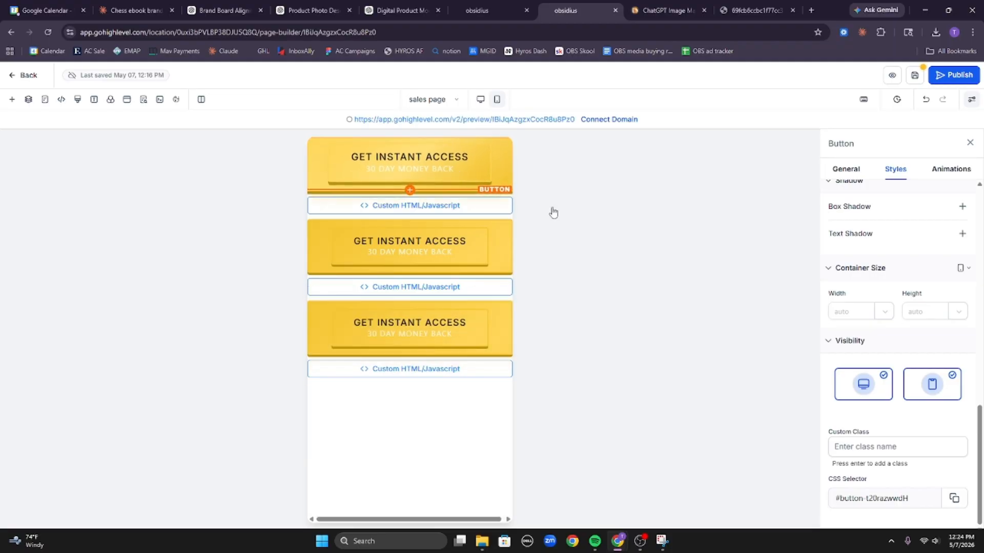
Set the first button's Border Style to None.
scroll(907, 251, up, 10)
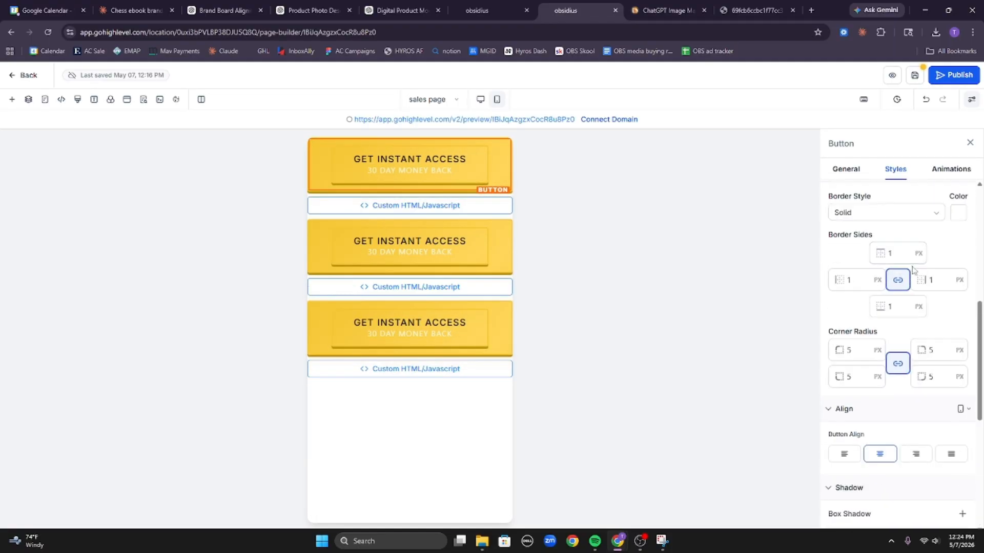
scroll(902, 256, down, 3)
scroll(900, 256, down, 3)
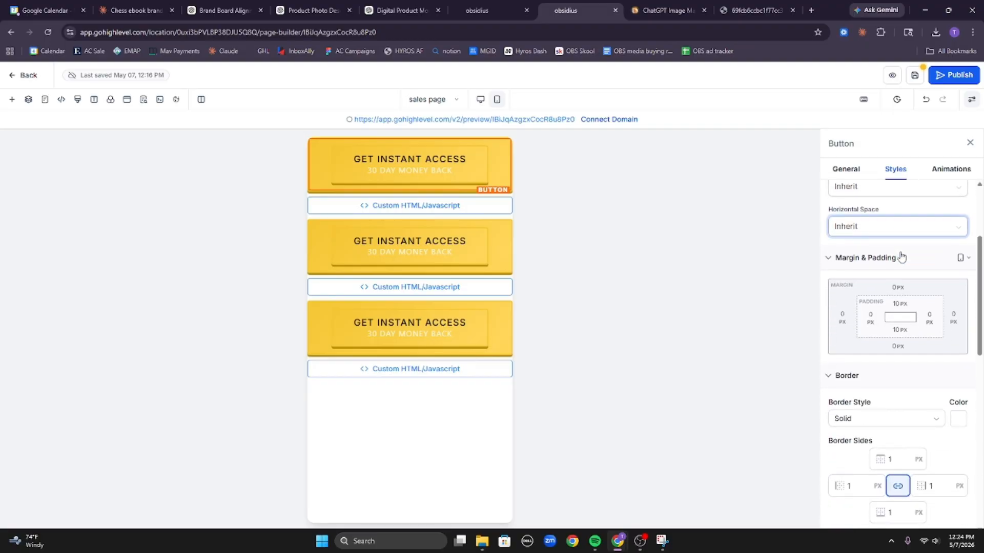
click(894, 293)
click(882, 319)
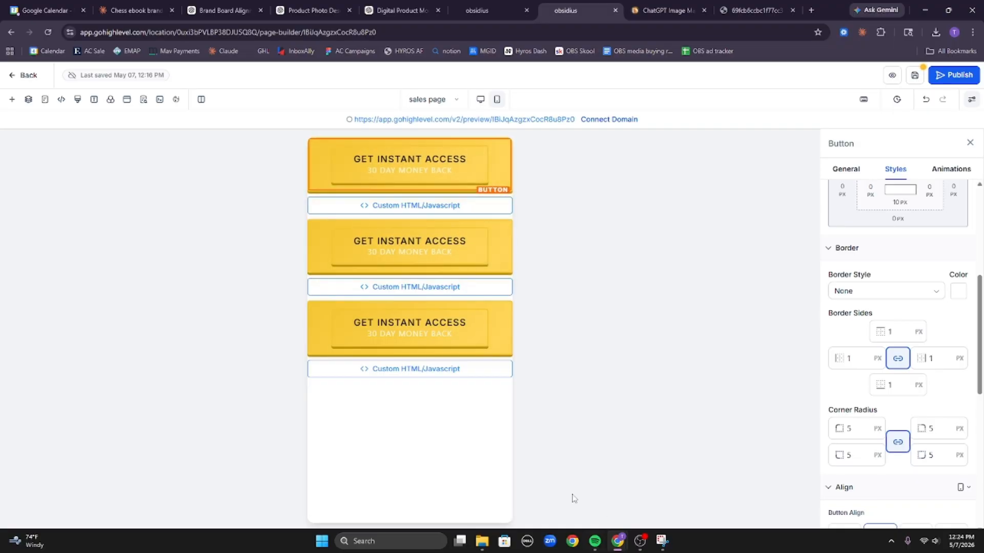
Capture a Snipping Tool screenshot of the three gold buttons.
click(661, 540)
click(231, 157)
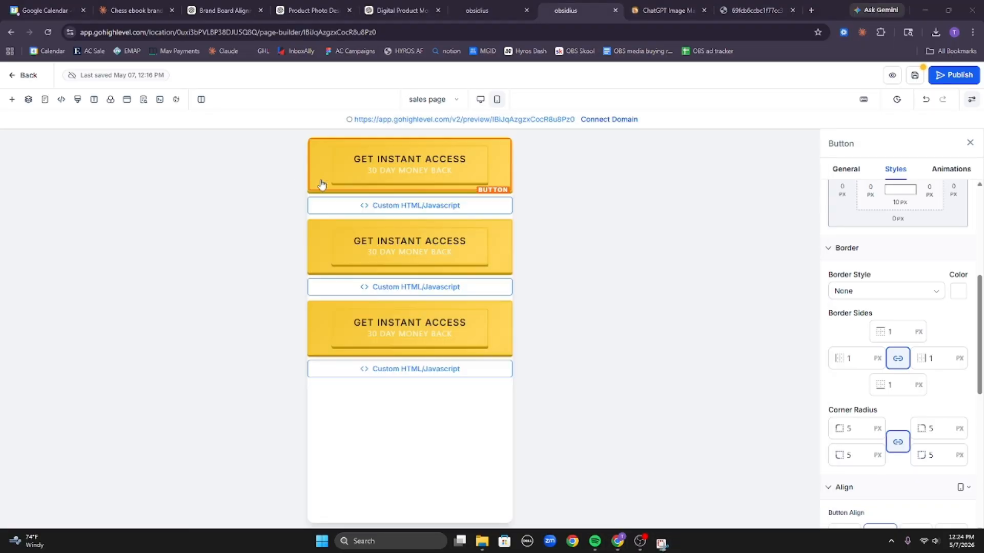
drag(302, 138, 514, 365)
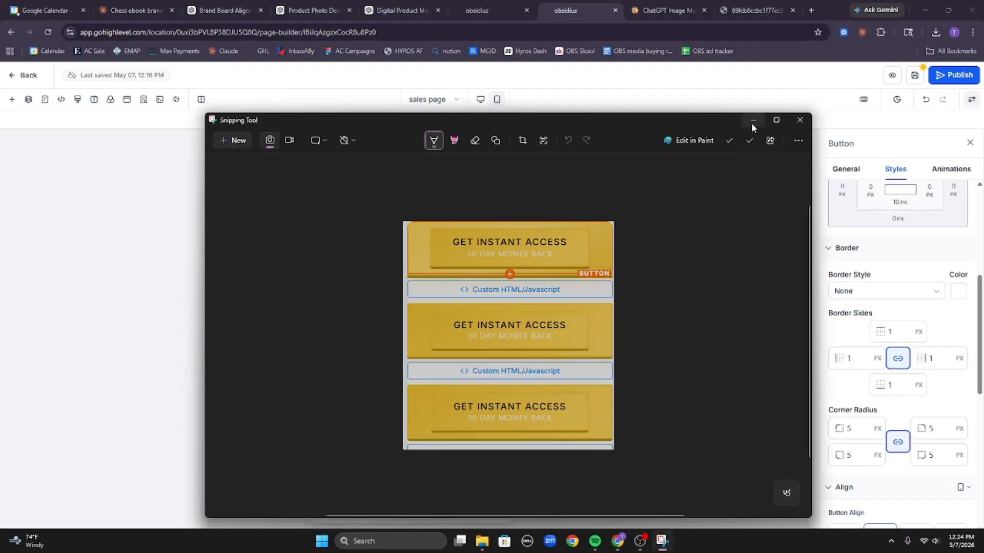
click(751, 123)
click(146, 10)
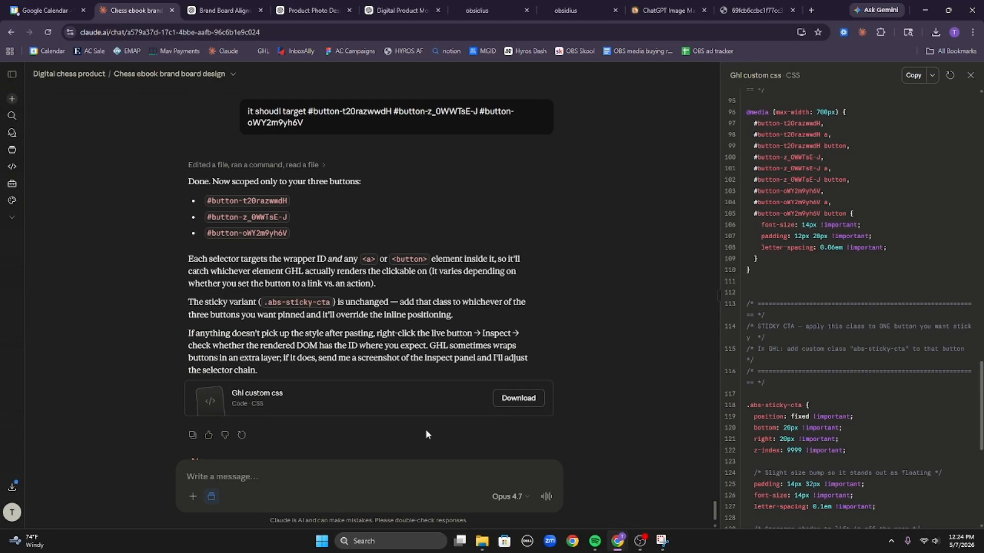
Paste the button screenshot into Claude and send 'that looks…' feedback about it being too yellow.
key(ctrl+v)
text(that looks)
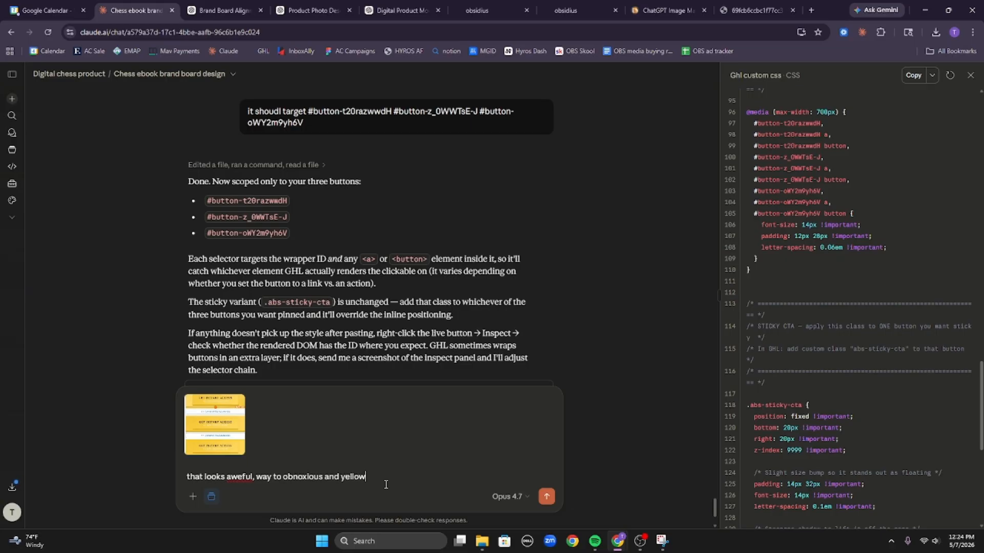
key(Return)
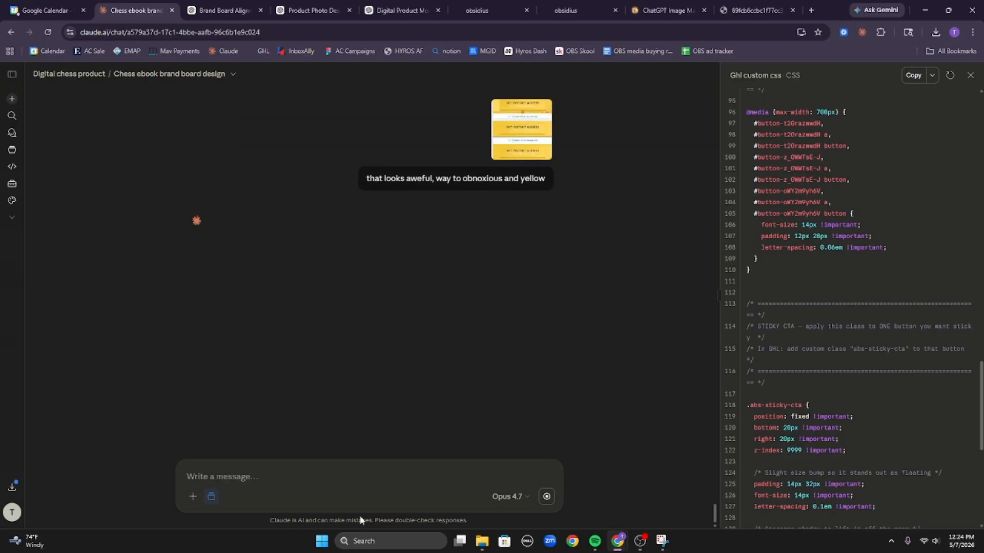
click(588, 4)
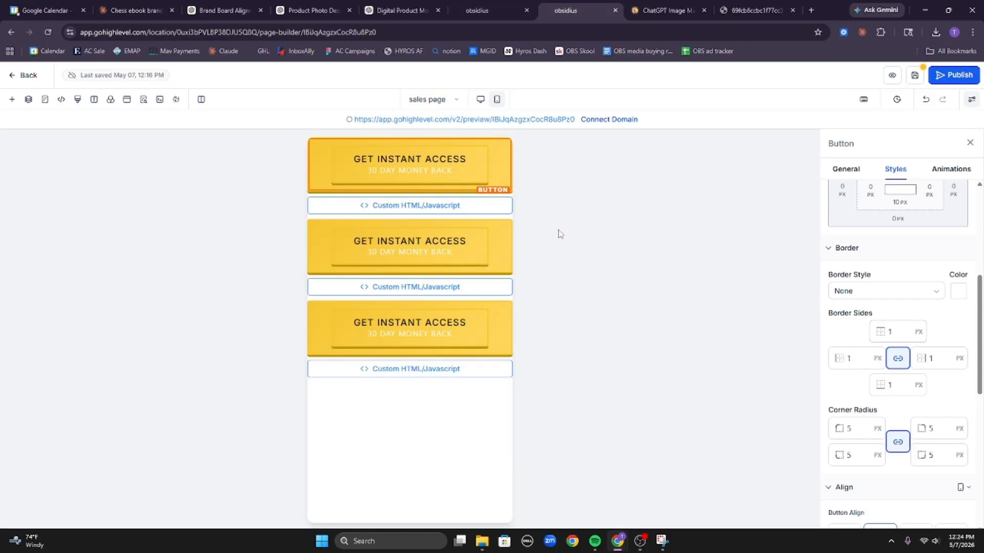
Clear the first button's top and left border widths and make its border colour transparent.
click(439, 261)
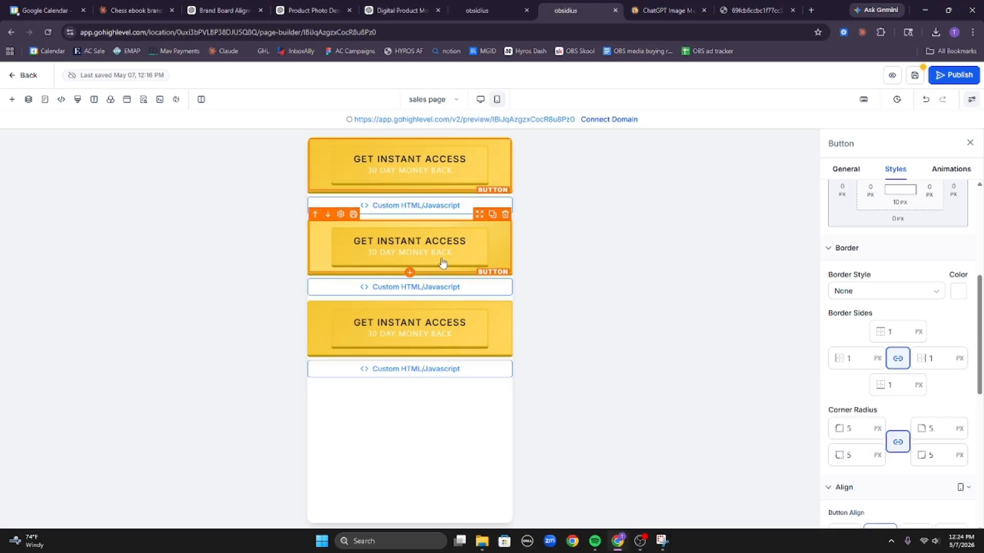
click(454, 179)
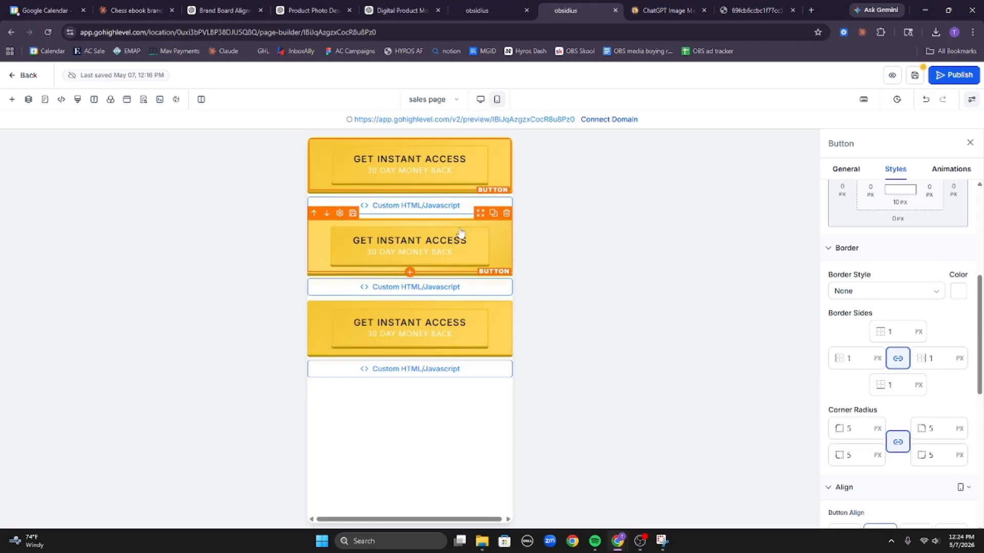
click(900, 336)
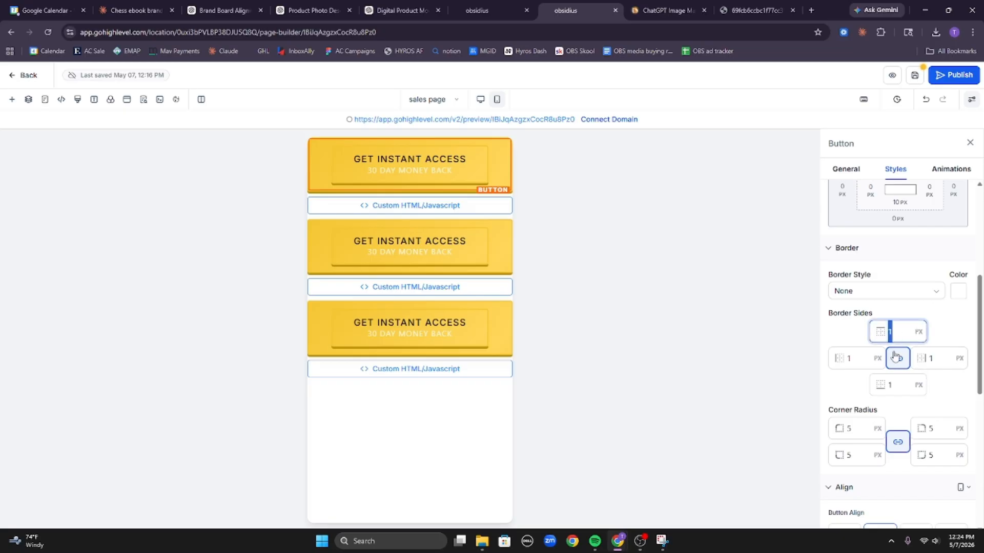
key(BackSpace)
click(854, 358)
key(BackSpace)
click(932, 358)
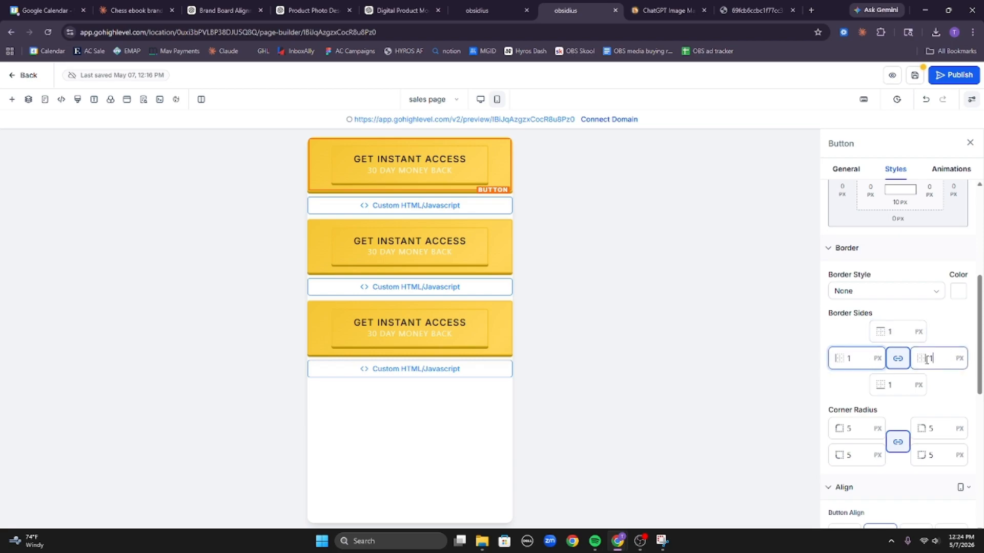
click(913, 295)
click(958, 291)
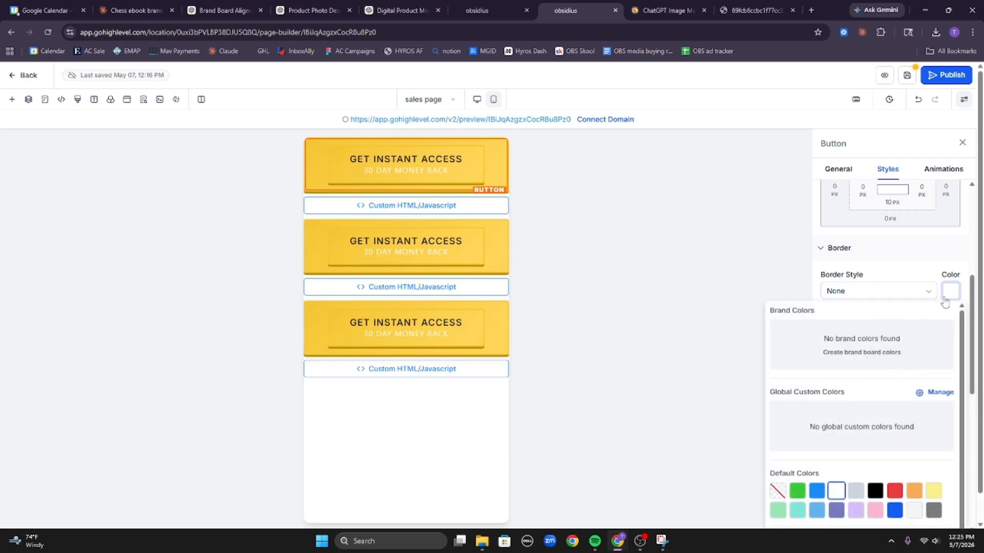
click(779, 493)
click(907, 265)
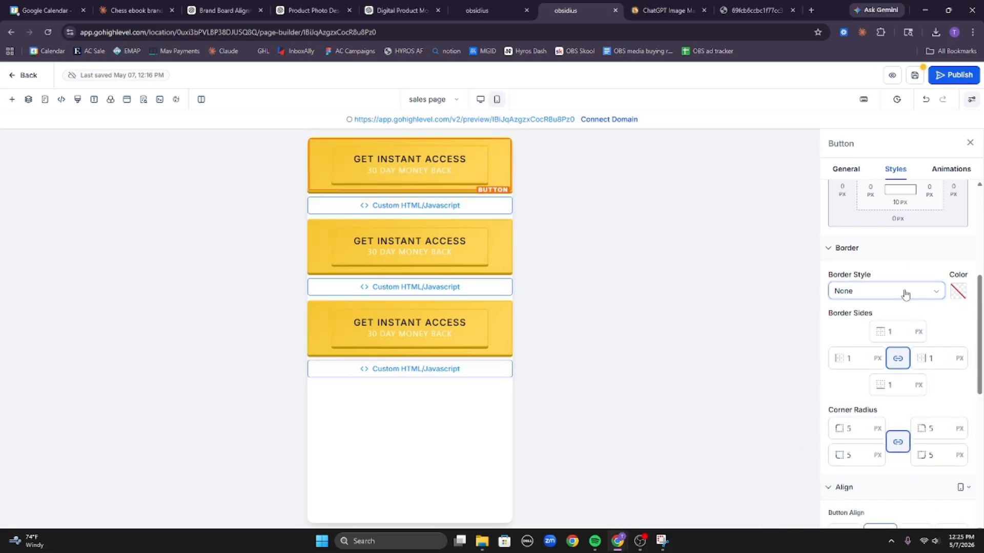
Set the first button's top and bottom padding to 0.
scroll(907, 287, up, 5)
click(901, 433)
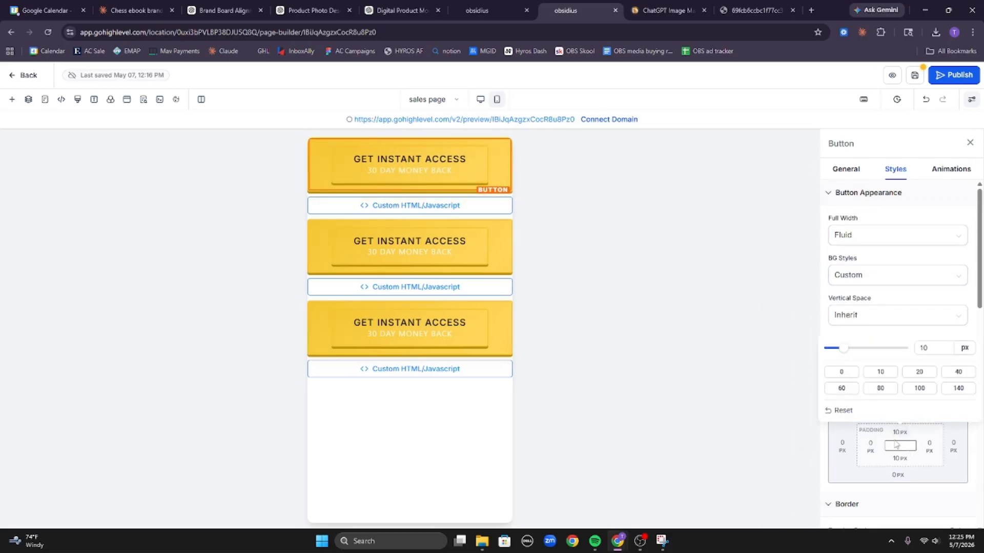
click(838, 371)
click(900, 451)
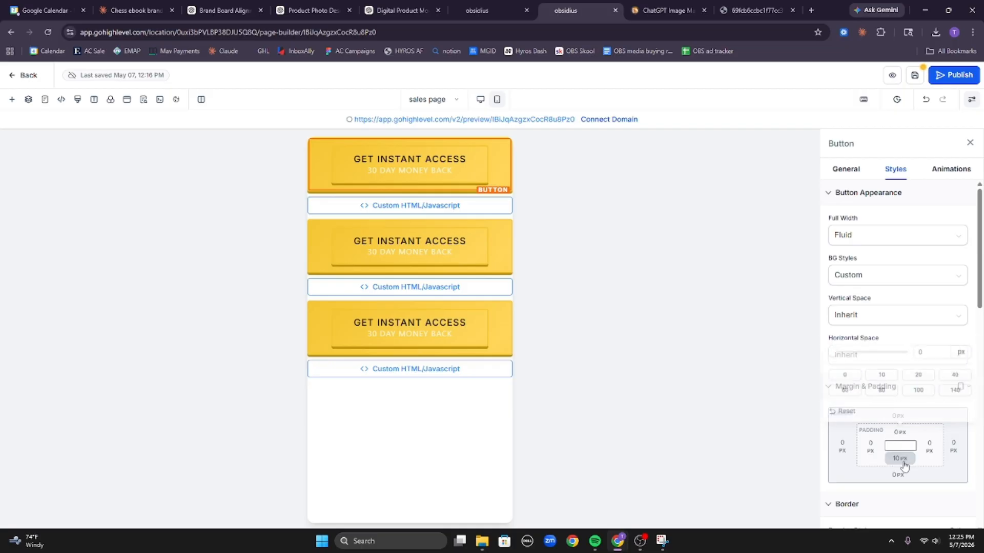
click(851, 400)
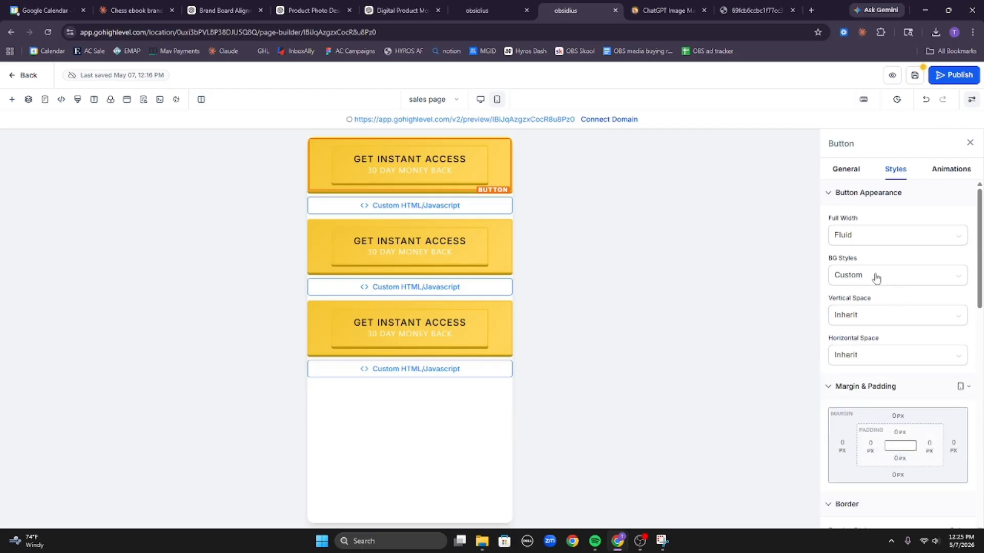
Set Border Style to None on the second and third GET INSTANT ACCESS buttons.
click(492, 253)
scroll(917, 436, down, 5)
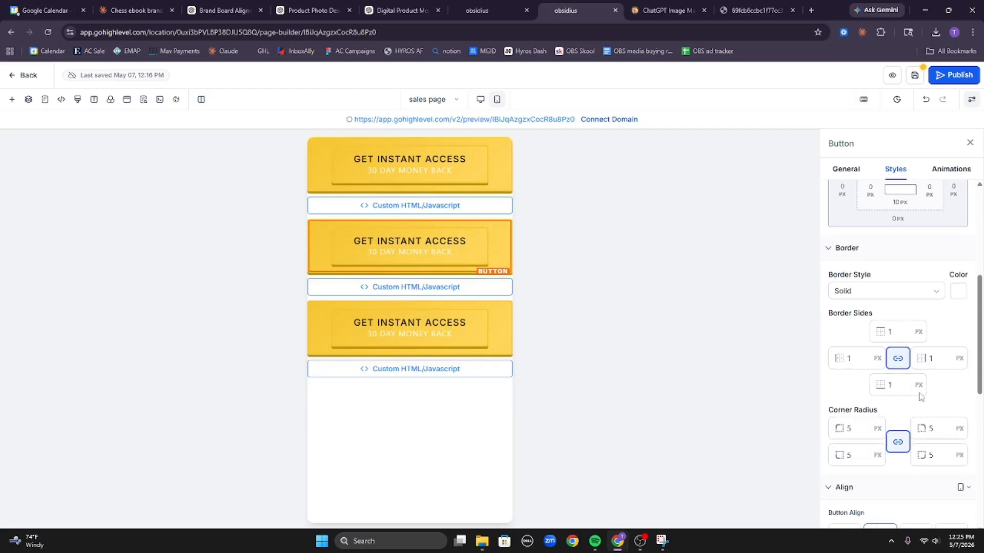
click(909, 291)
click(898, 313)
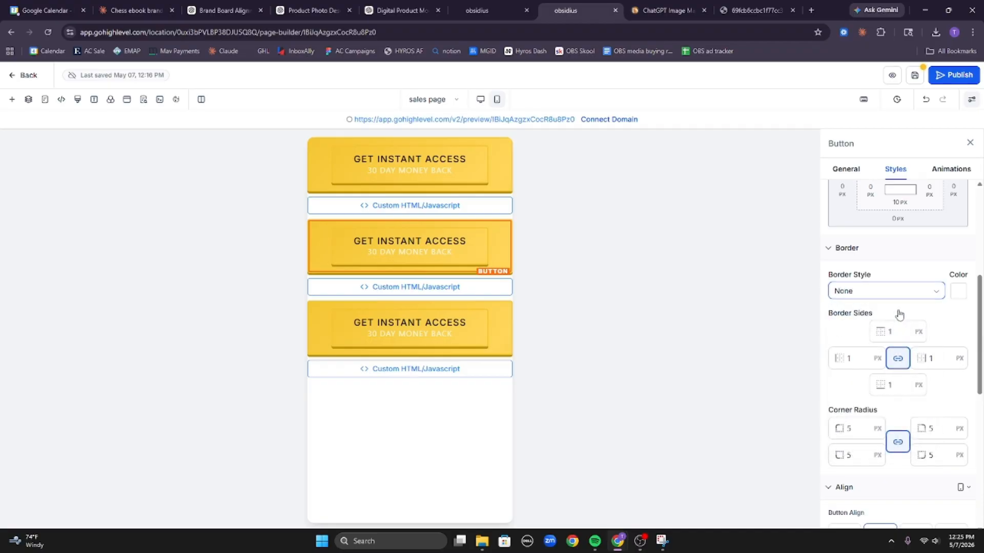
click(478, 314)
click(883, 291)
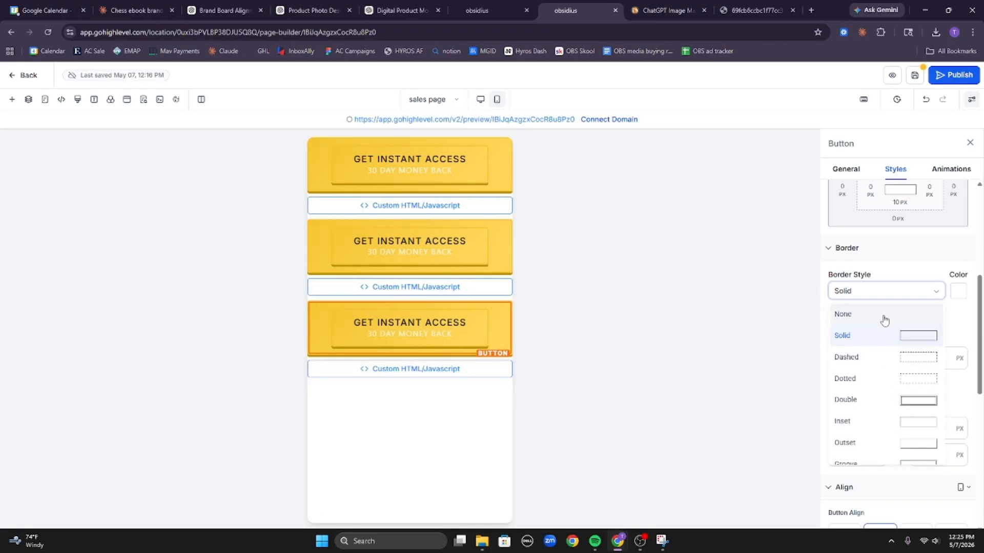
click(883, 313)
scroll(899, 415, down, 4)
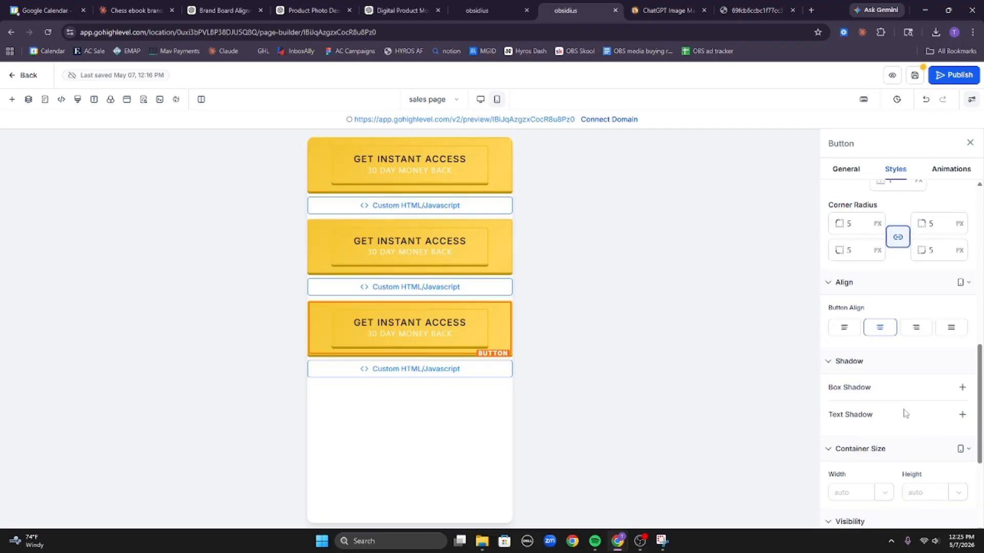
scroll(902, 417, down, 4)
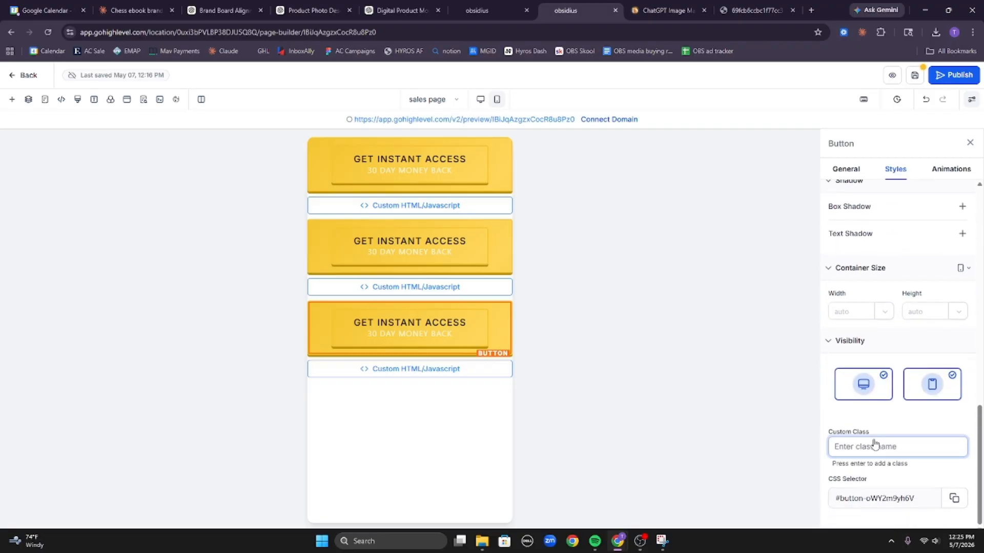
scroll(878, 395, up, 10)
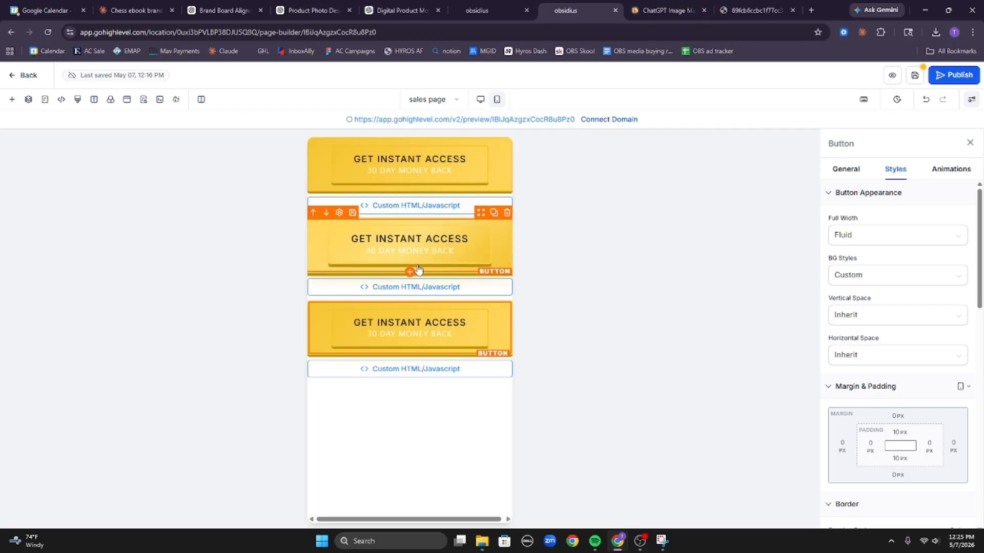
click(487, 263)
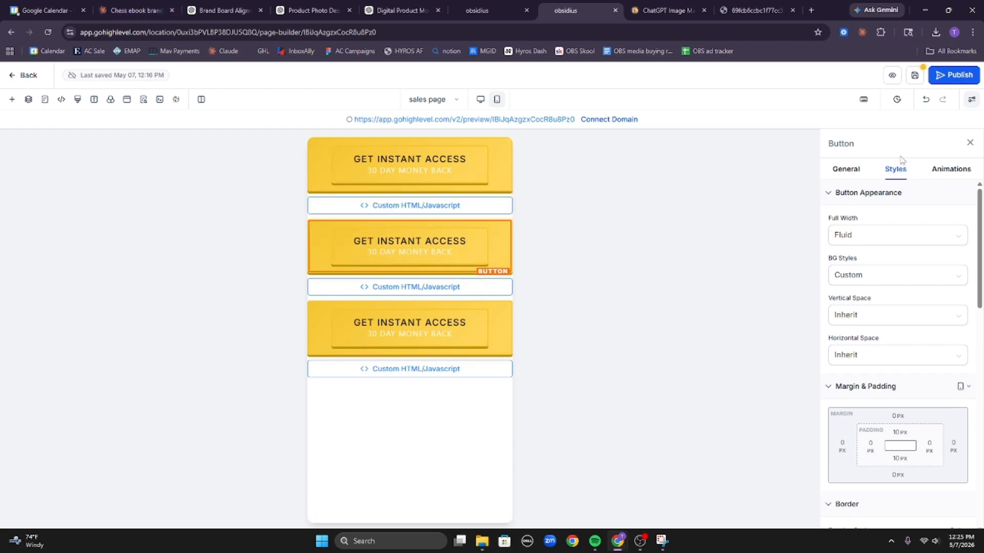
click(136, 10)
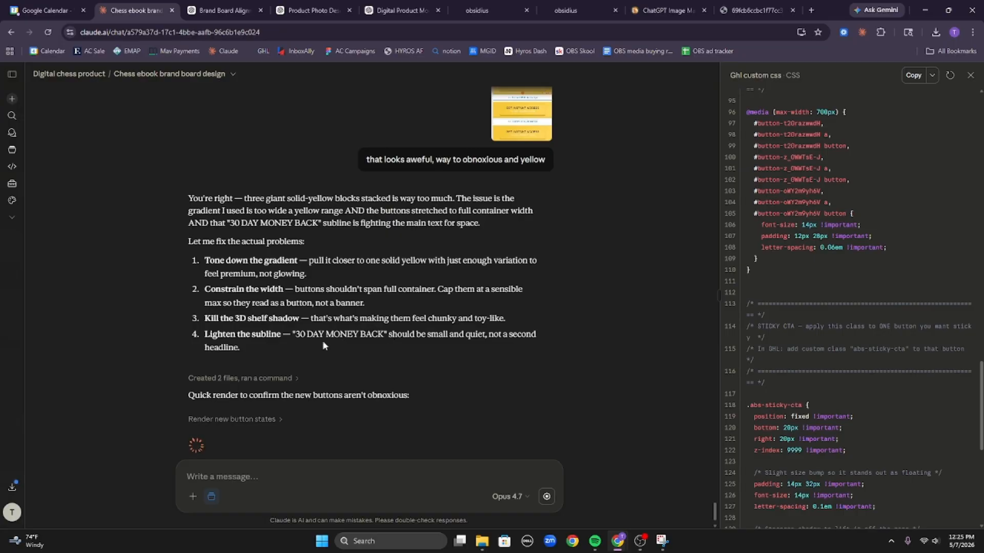
Expand Claude's render step, then open the middle button's Full Width dropdown in GoHighLevel.
click(256, 419)
scroll(296, 383, down, 2)
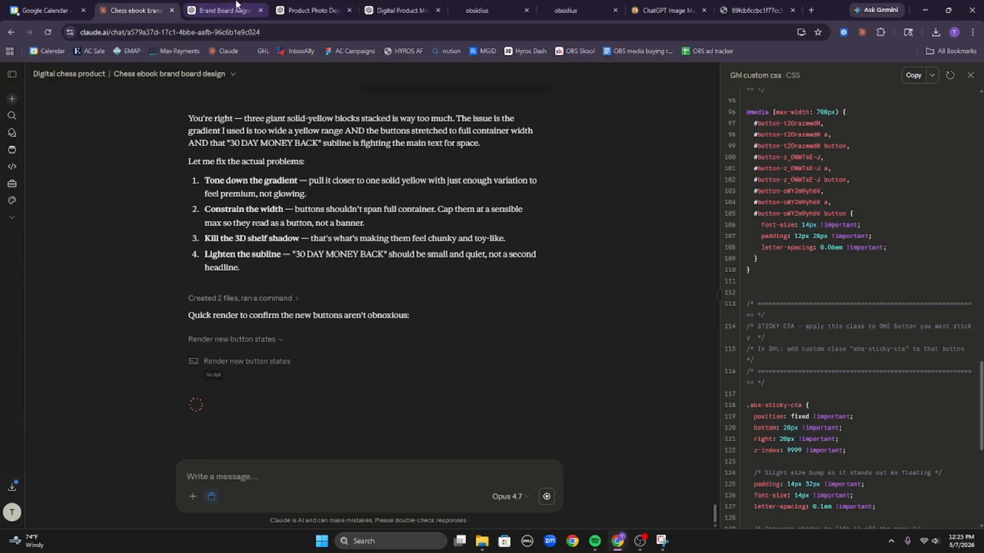
click(579, 10)
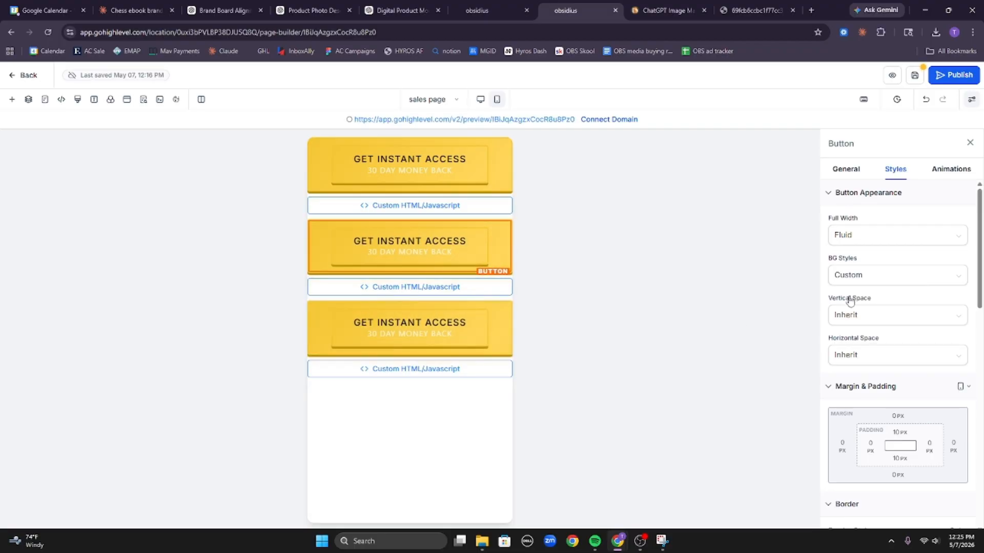
scroll(860, 241, down, 5)
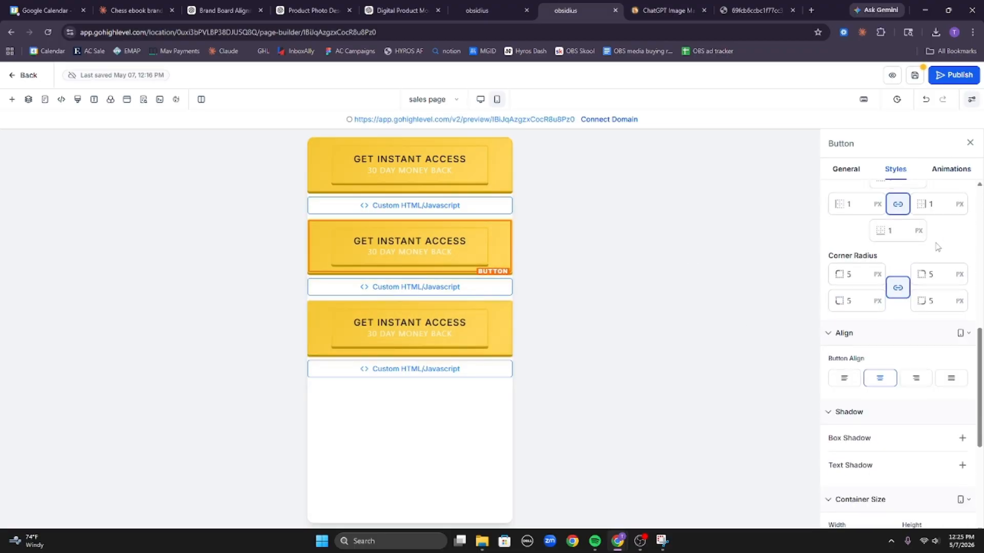
scroll(855, 246, up, 5)
click(867, 235)
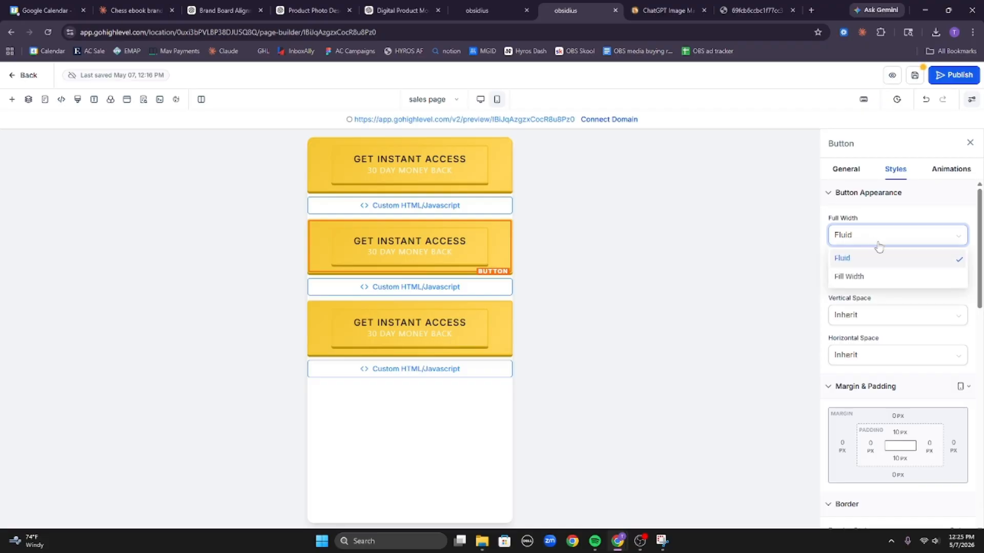
Set the middle button to Fill Width with 0 px top padding.
click(894, 276)
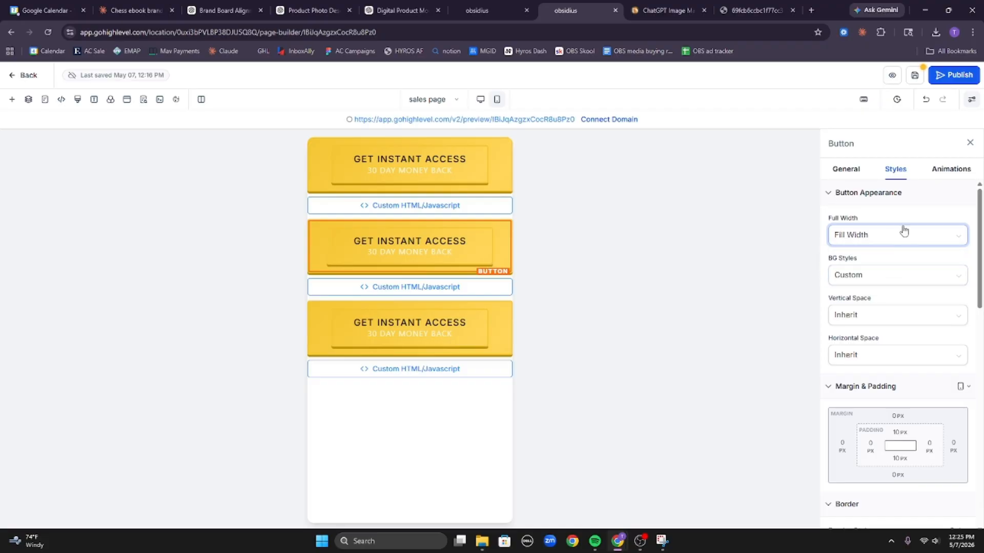
click(899, 432)
click(853, 374)
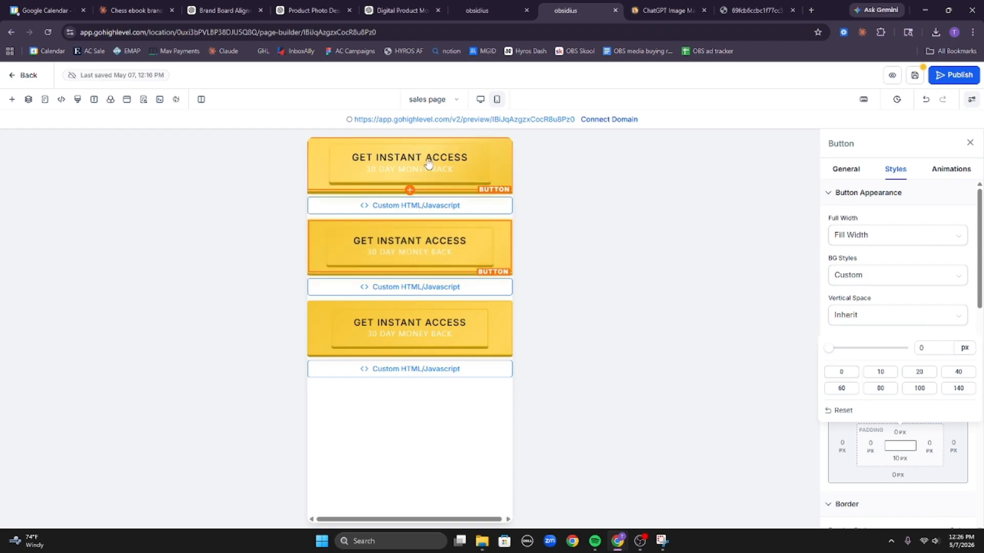
Switch to Desktop Mode and select the top GET INSTANT ACCESS button.
click(480, 100)
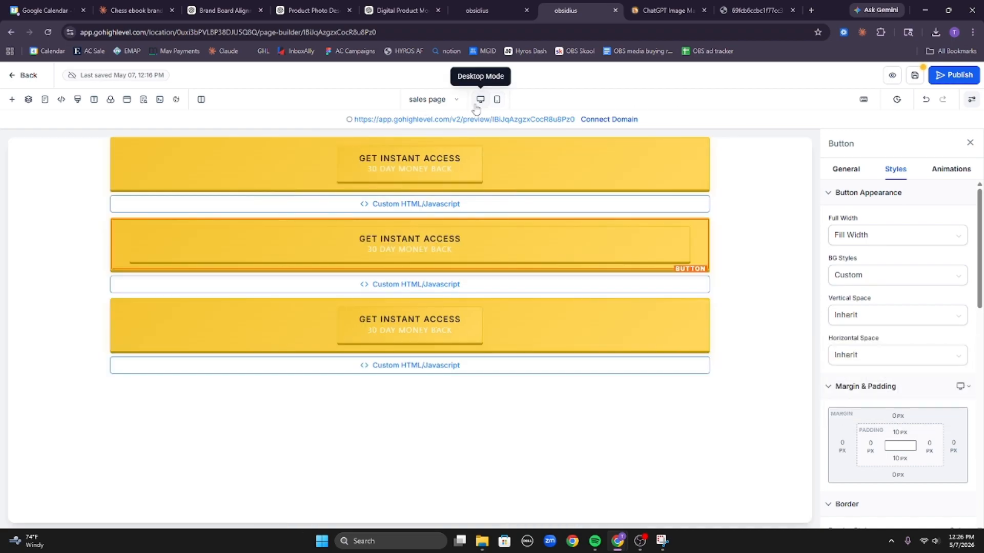
click(778, 175)
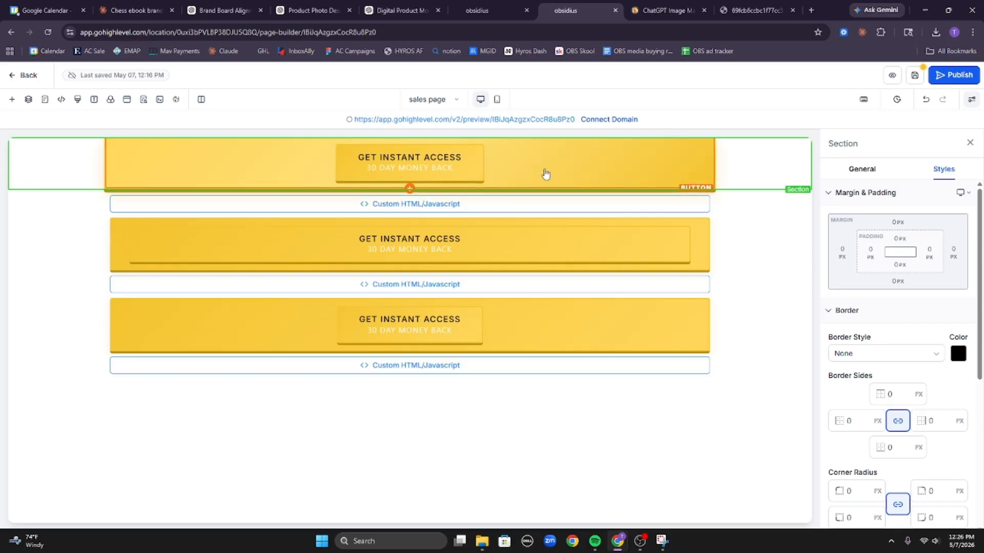
click(628, 185)
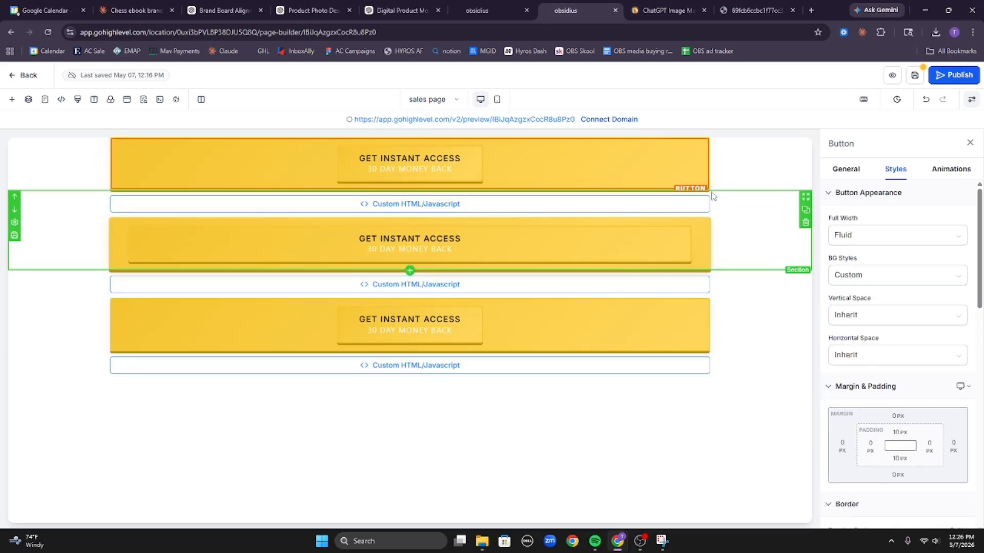
Review Claude's refined button preview and render details, then start a message 'checkout obsidius.ai/masterc'.
click(134, 10)
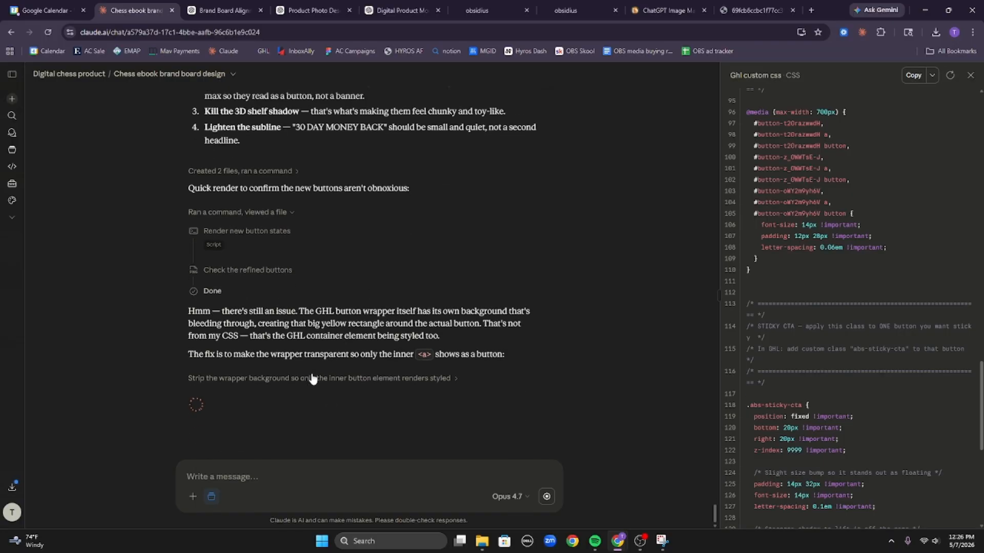
click(224, 278)
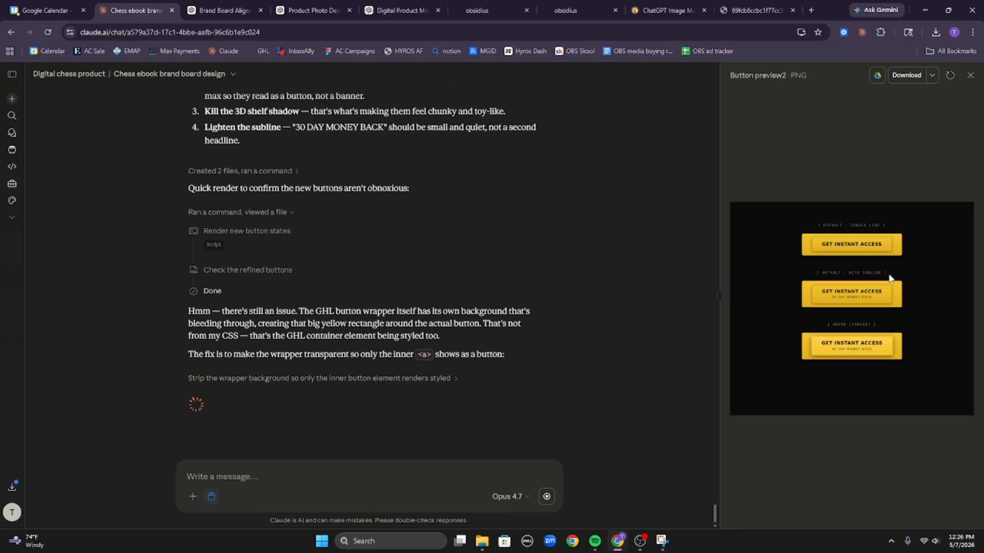
scroll(387, 301, down, 1)
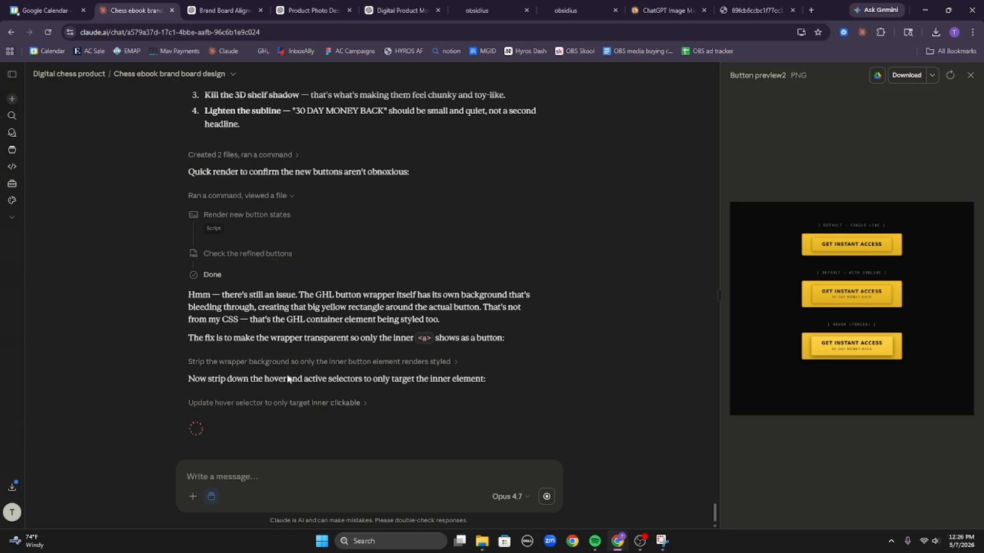
click(248, 383)
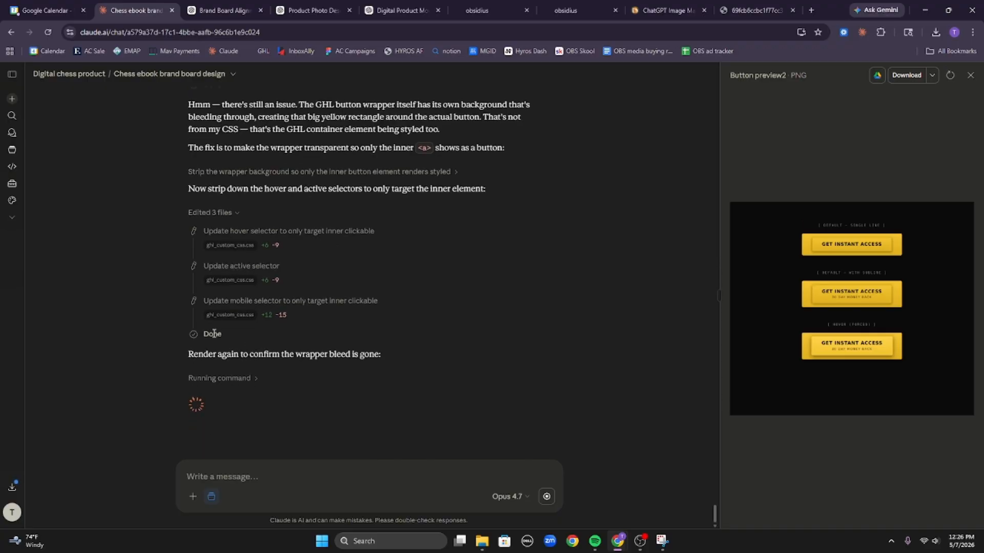
click(232, 381)
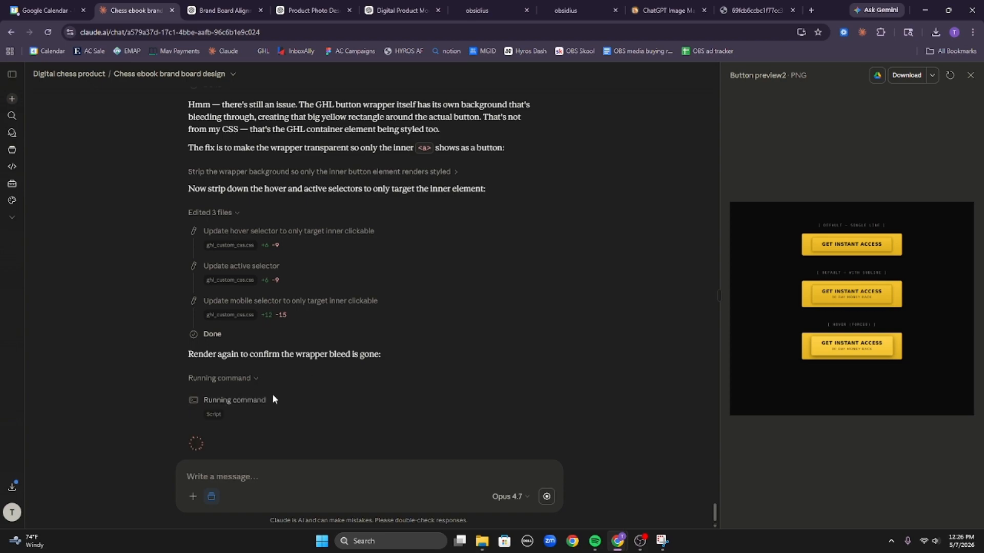
click(215, 414)
scroll(353, 377, down, 9)
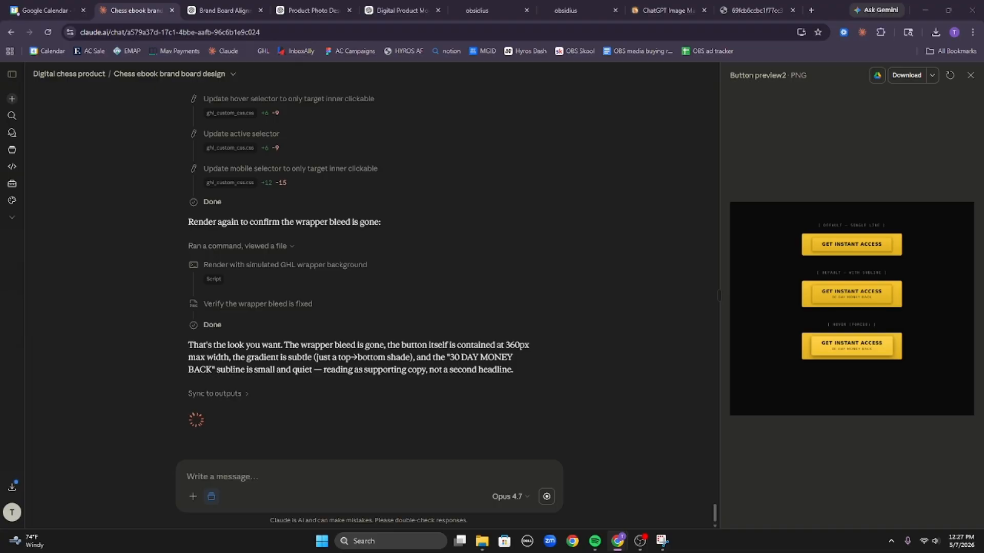
click(292, 484)
text(ch)
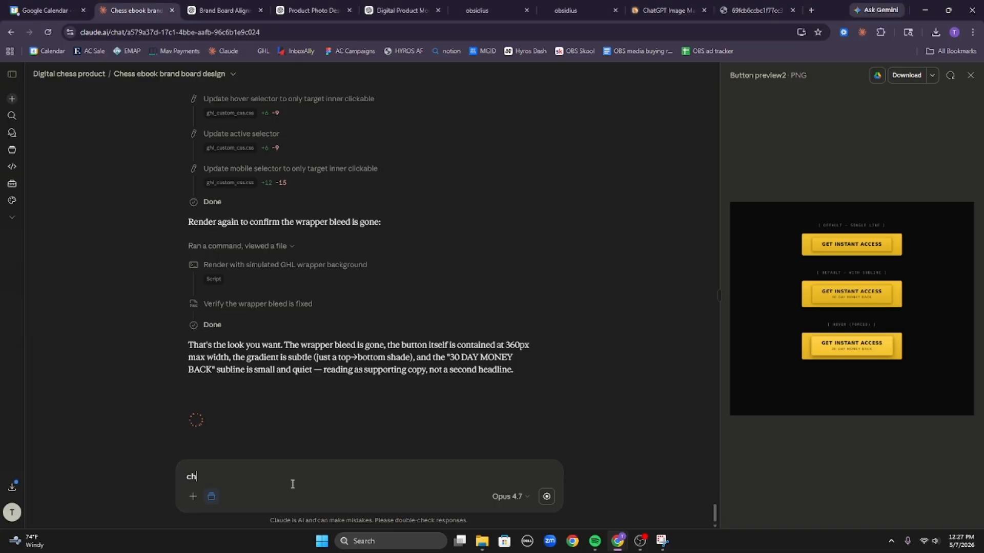
text(eckout o)
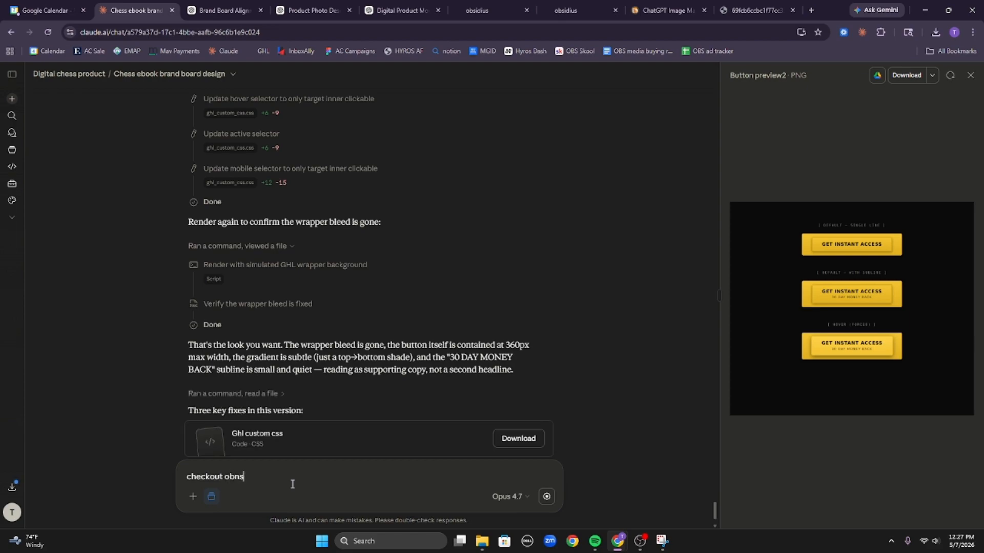
text(bsid)
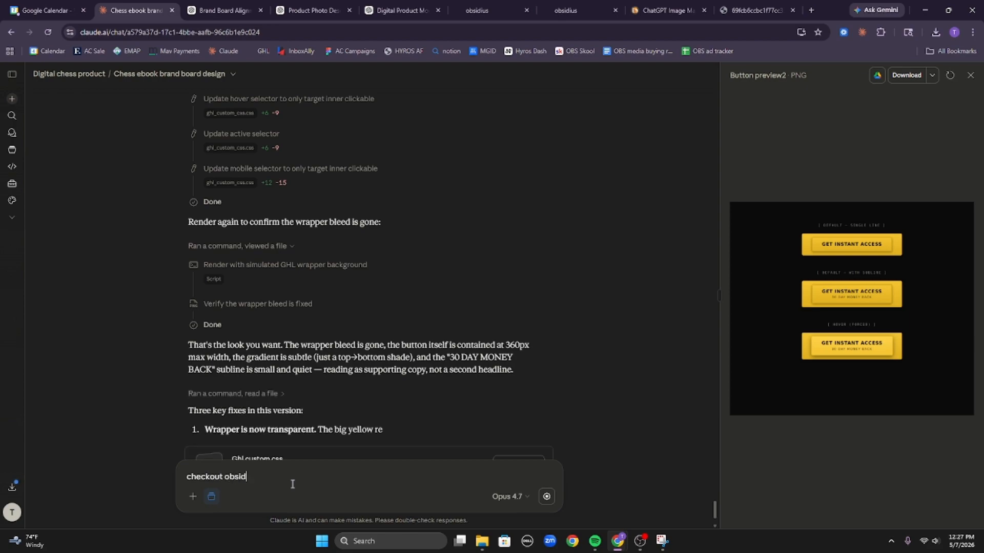
text(ius)
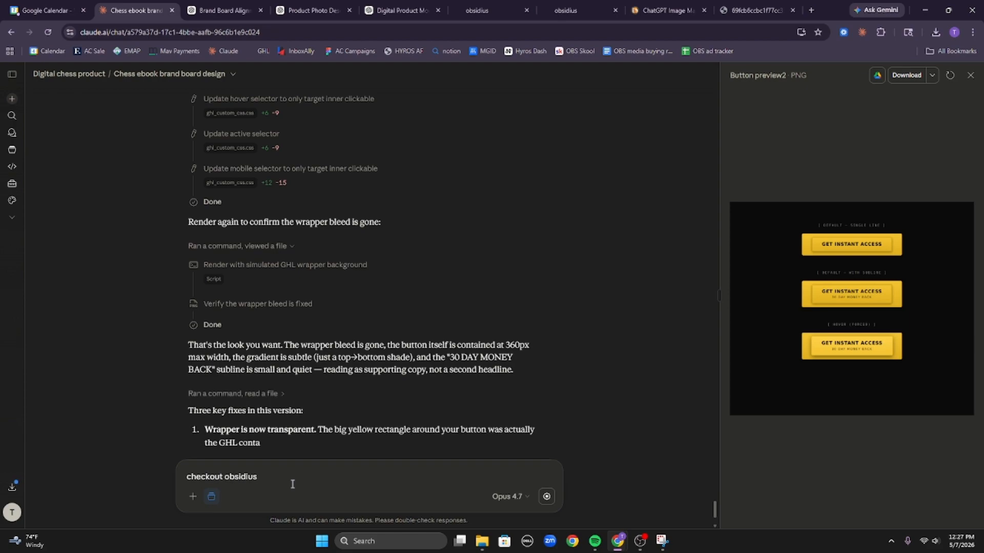
text(.ai/masterclass)
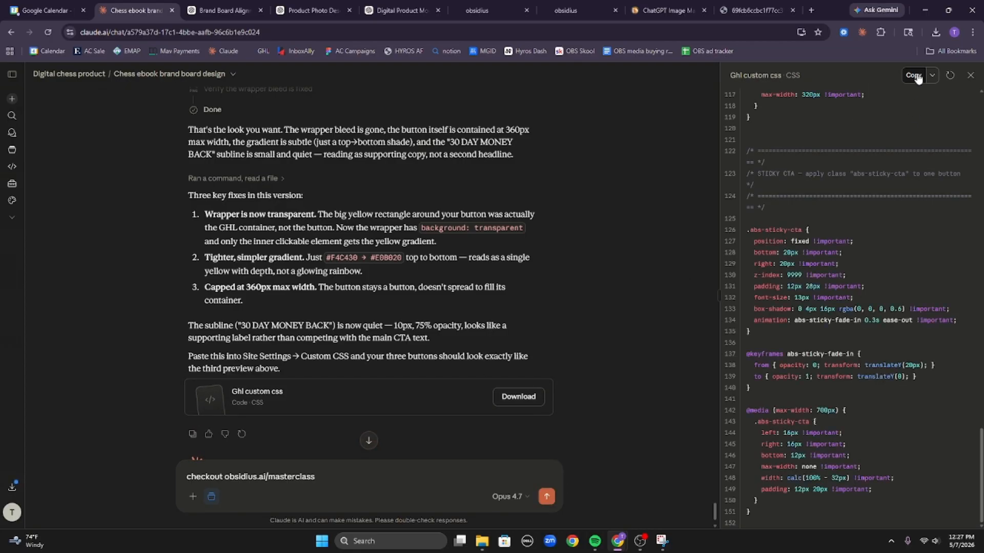
click(913, 75)
click(568, 10)
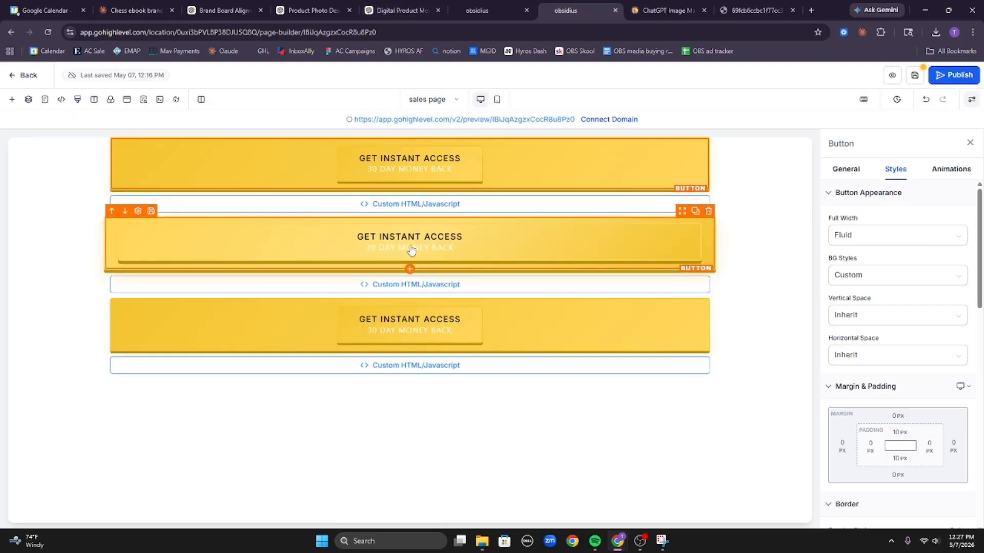
click(77, 99)
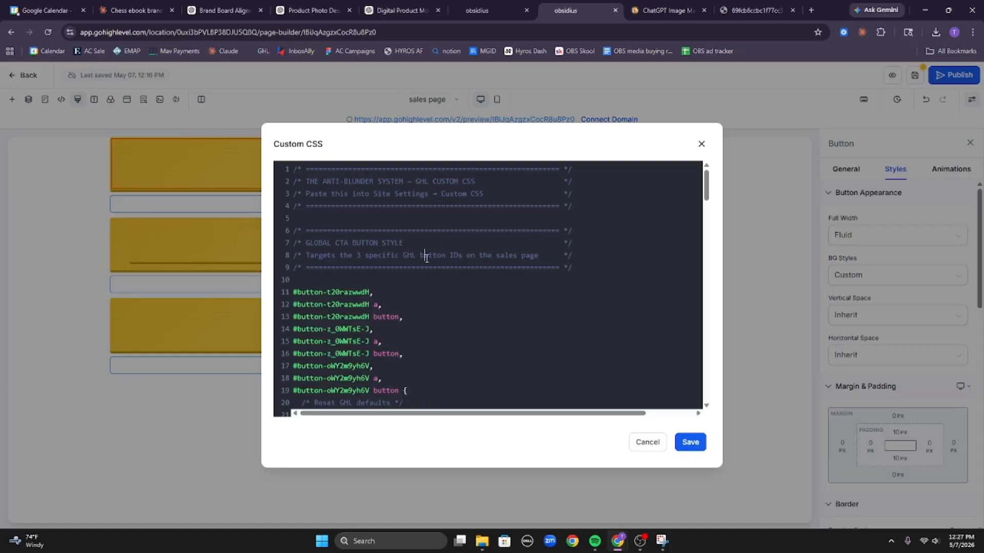
key(ctrl+a)
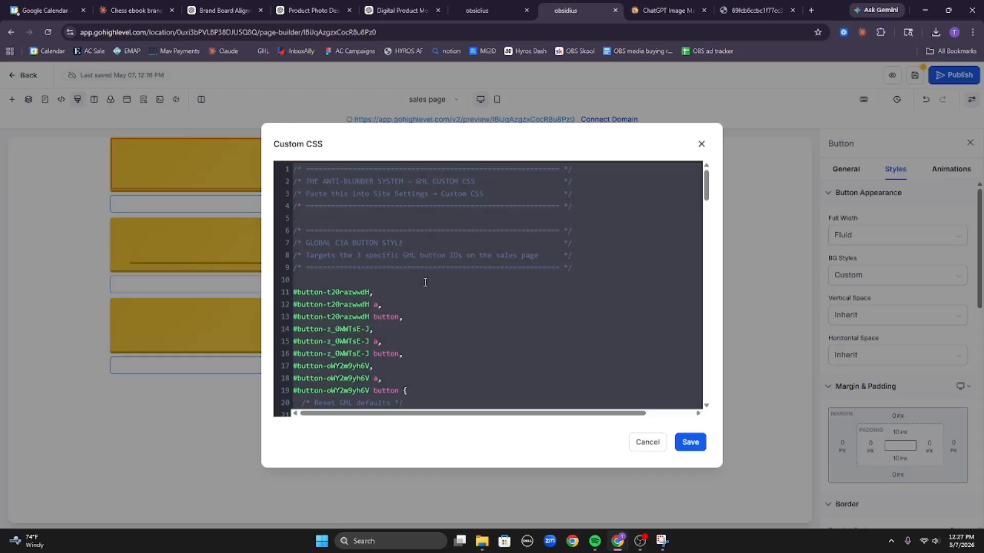
key(ctrl+v)
click(680, 451)
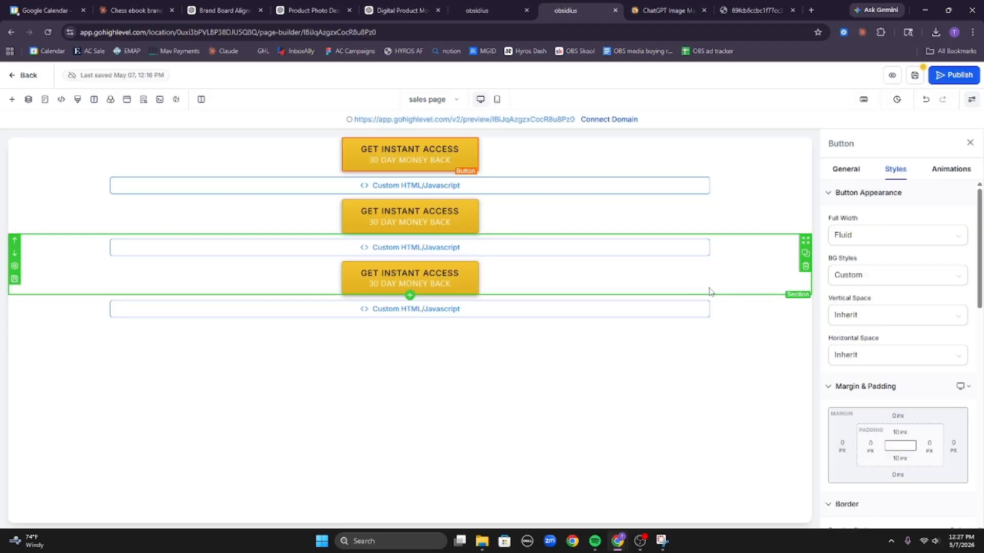
click(539, 149)
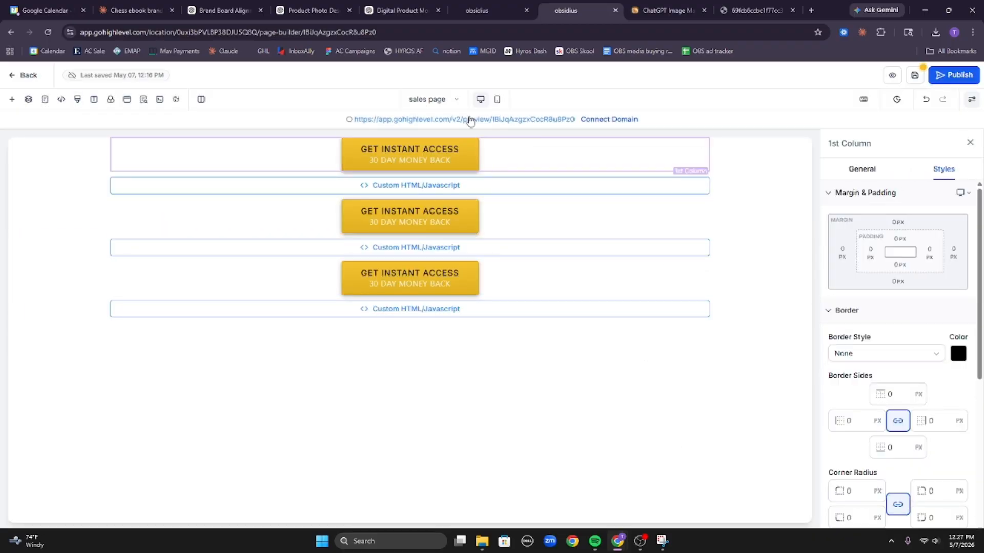
click(497, 99)
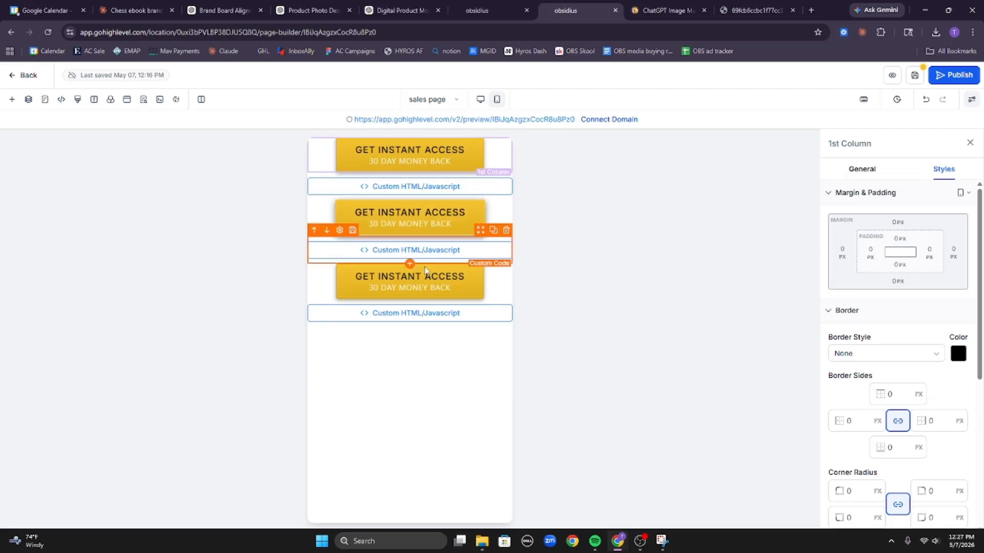
click(442, 163)
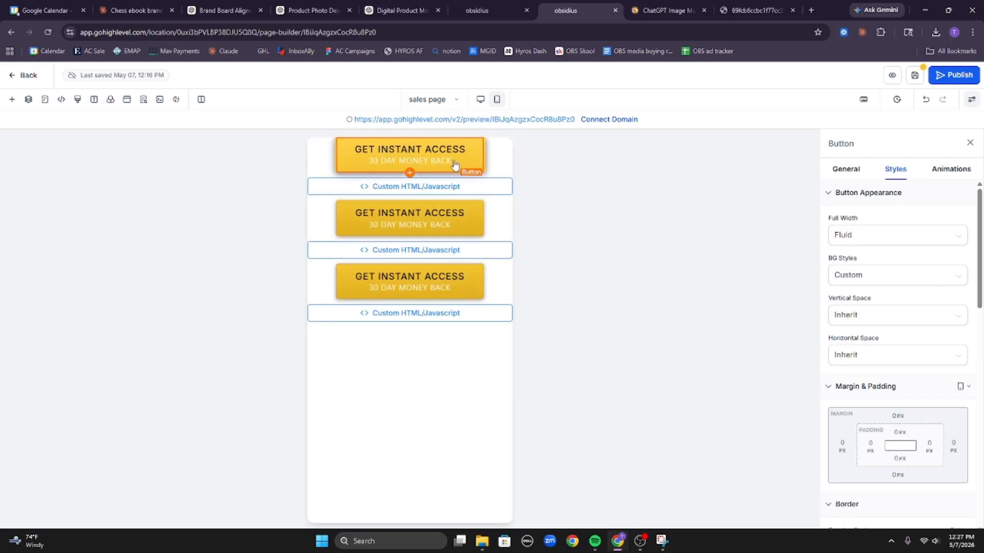
click(493, 167)
scroll(851, 390, down, 5)
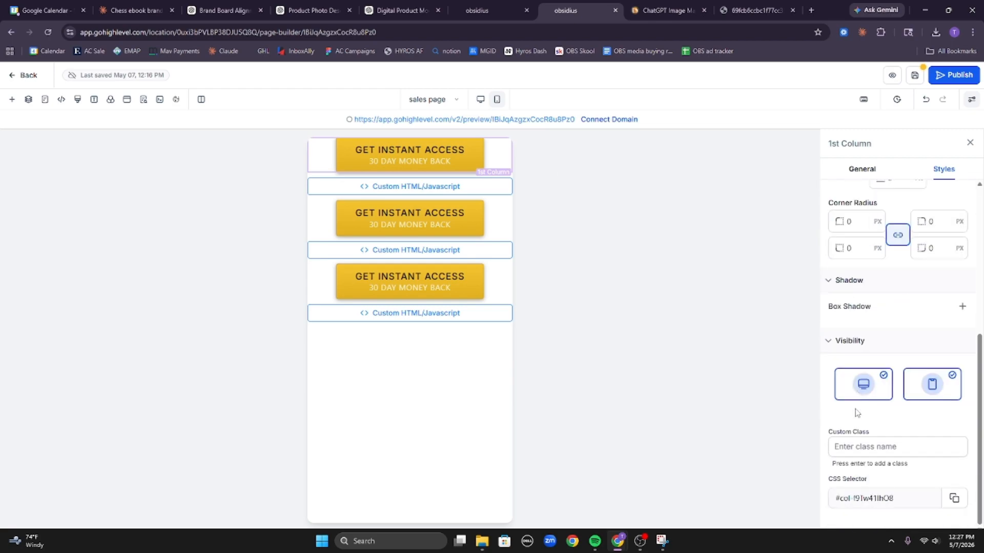
scroll(884, 433, up, 5)
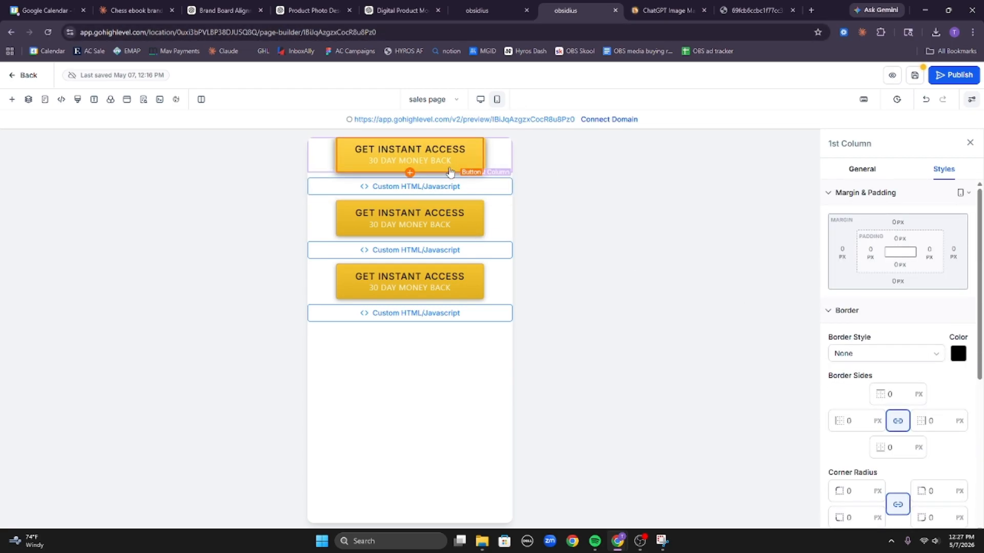
Clear the 30 DAY MONEY BACK sub text from all three Get Instant Access buttons.
click(423, 157)
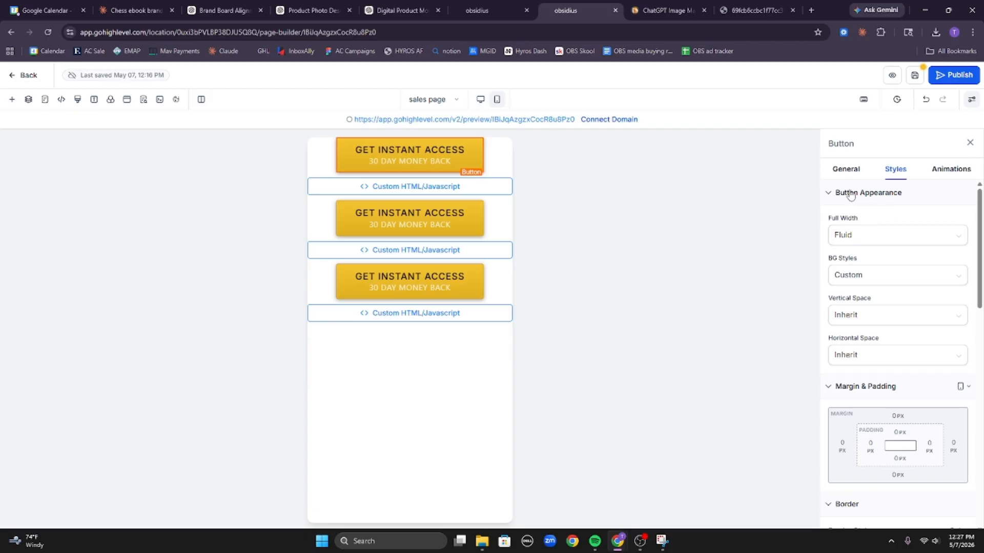
click(845, 170)
click(912, 314)
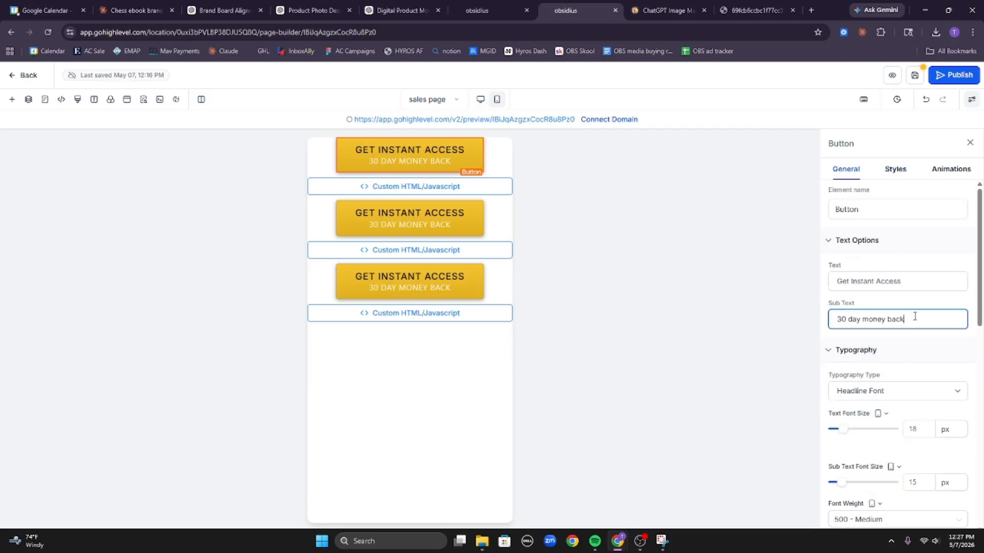
key(ctrl+a)
key(BackSpace)
click(415, 205)
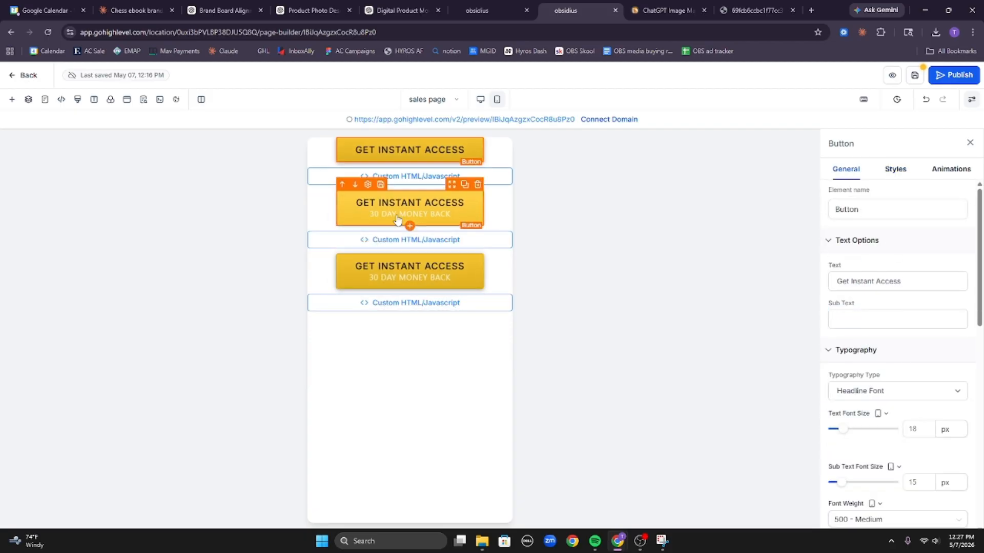
click(912, 319)
key(ctrl+a)
key(BackSpace)
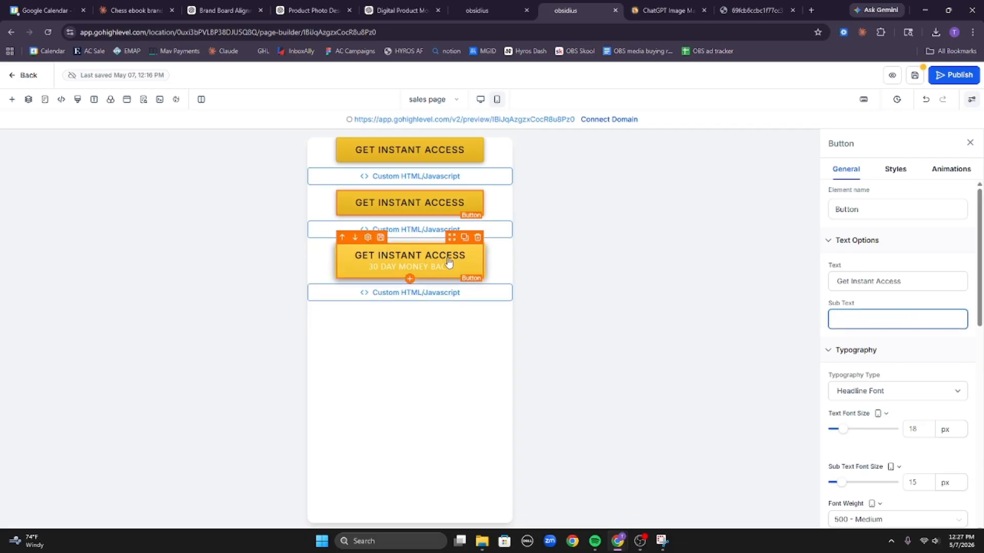
click(406, 276)
drag(862, 318, 761, 342)
key(ctrl+a)
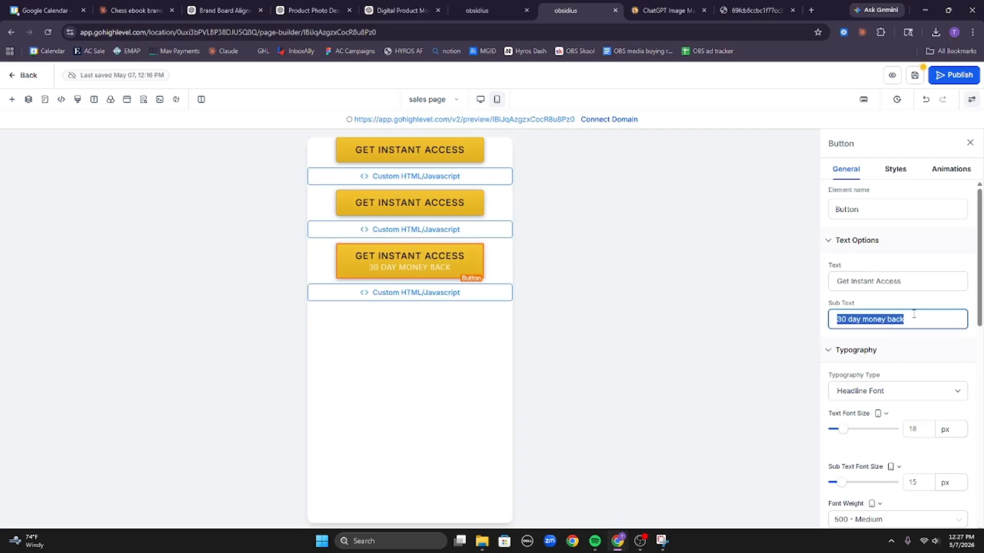
key(BackSpace)
Save the sales page and check it in preview.
click(915, 77)
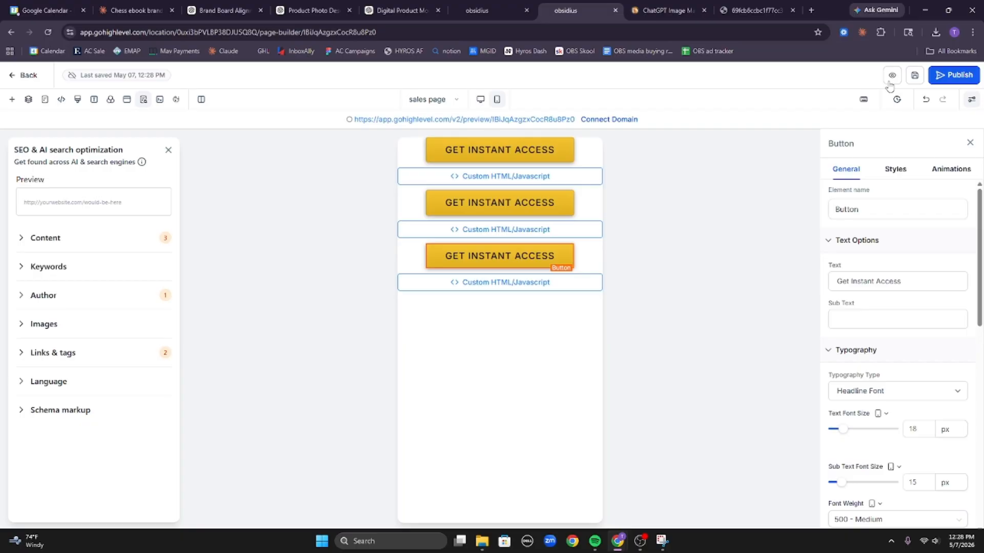
click(892, 77)
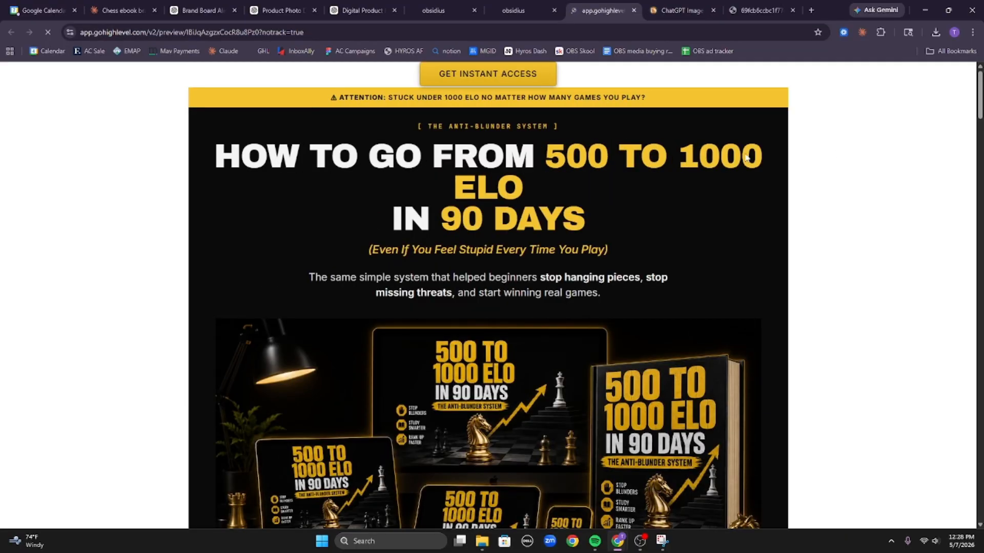
click(518, 11)
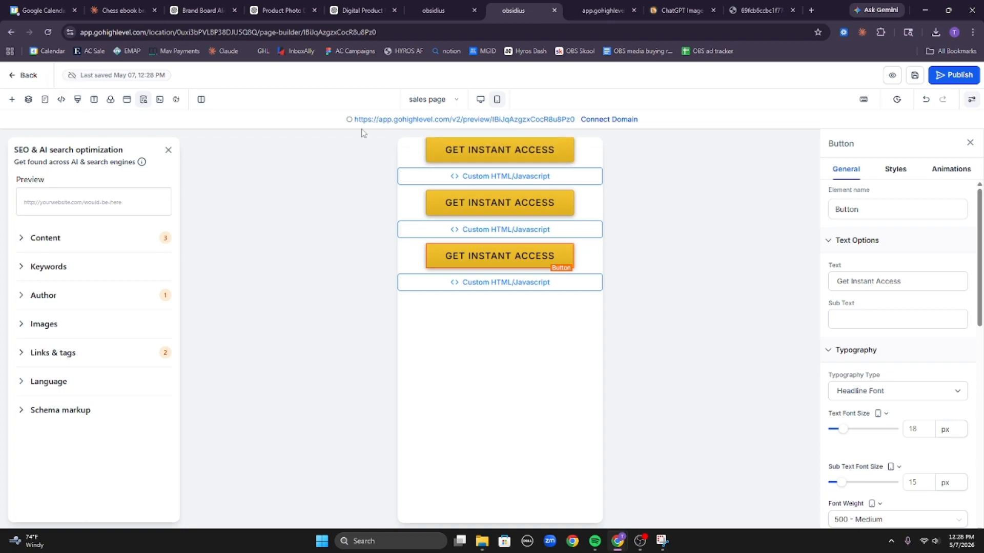
Set the page background colour to transparent, save, and preview the result.
click(110, 100)
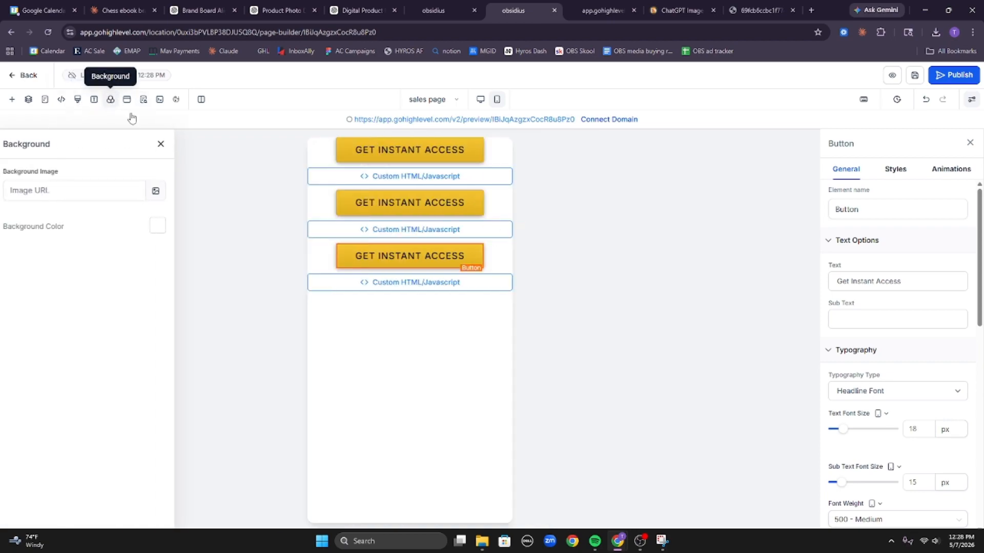
click(161, 226)
click(171, 426)
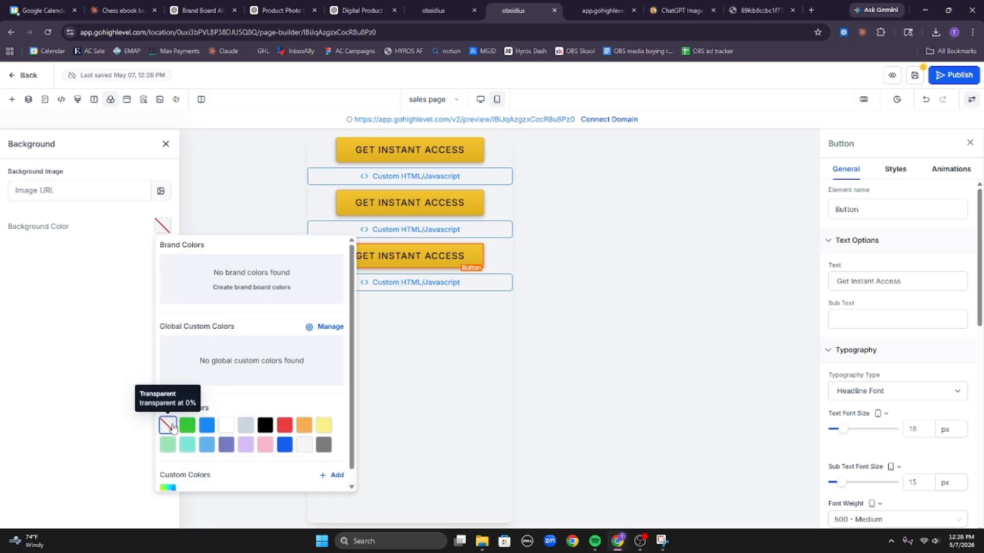
click(914, 75)
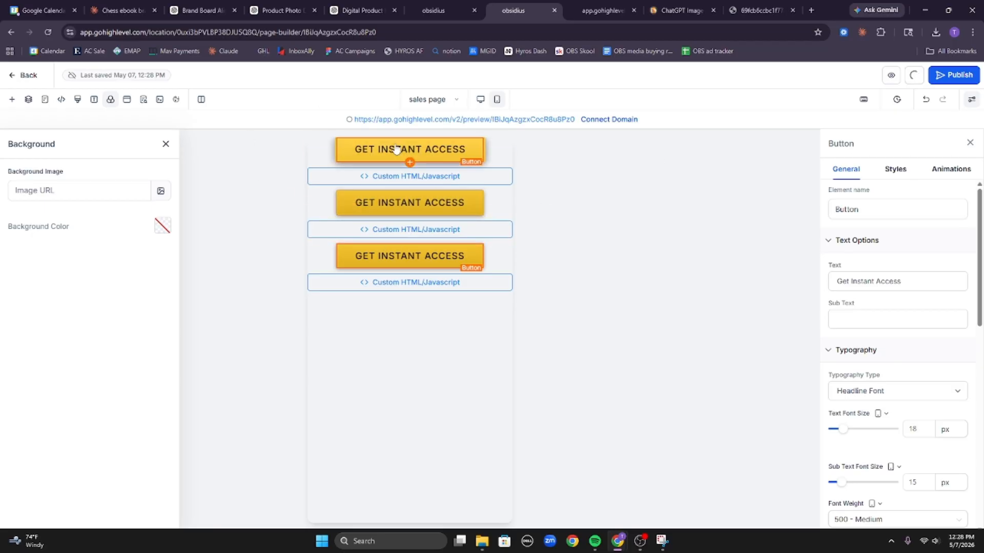
click(892, 77)
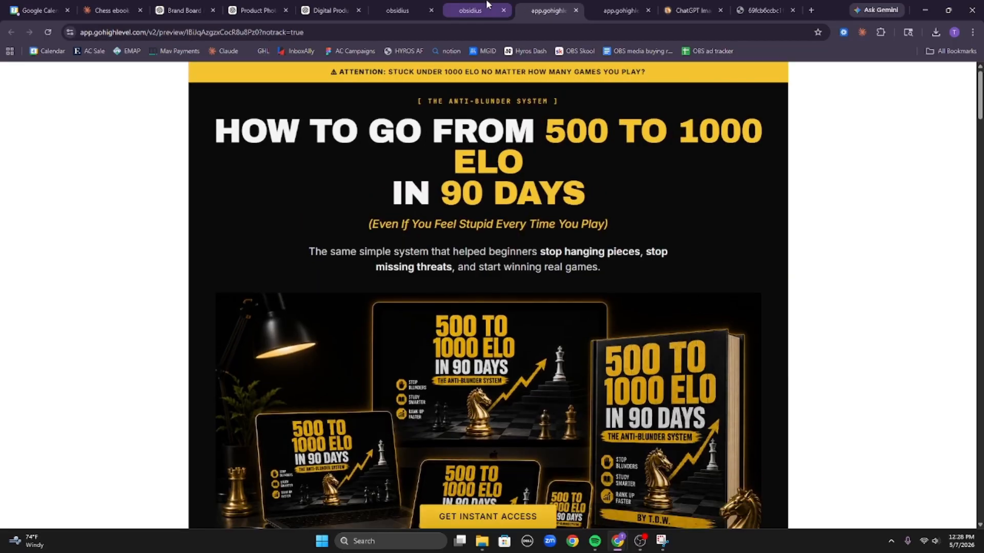
click(487, 5)
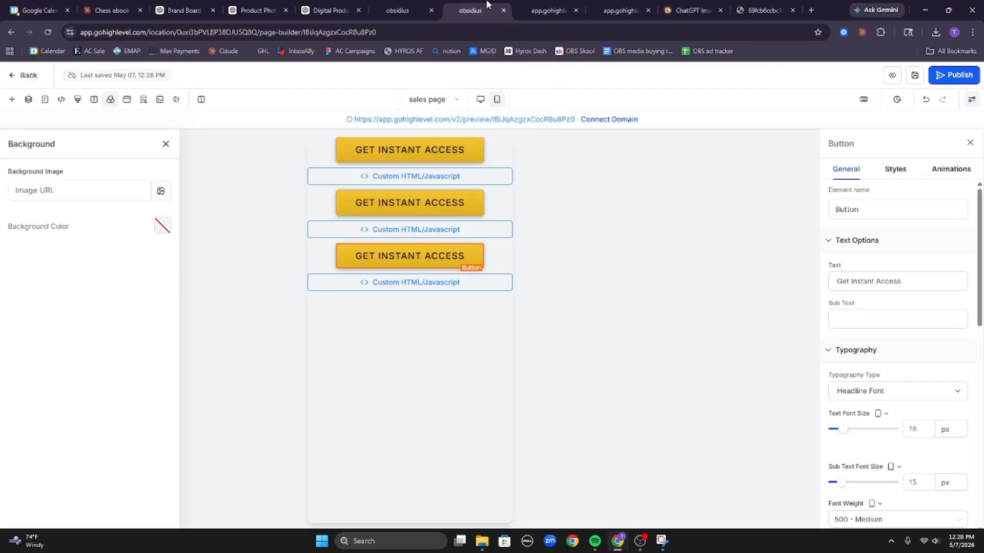
Change the page background to black, save, and close the old preview tabs.
click(160, 234)
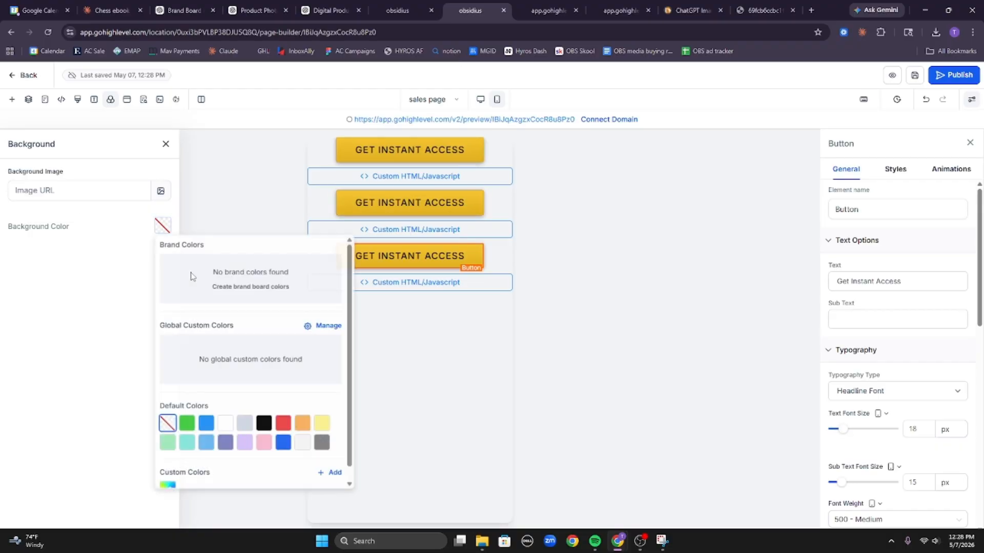
click(265, 426)
click(447, 348)
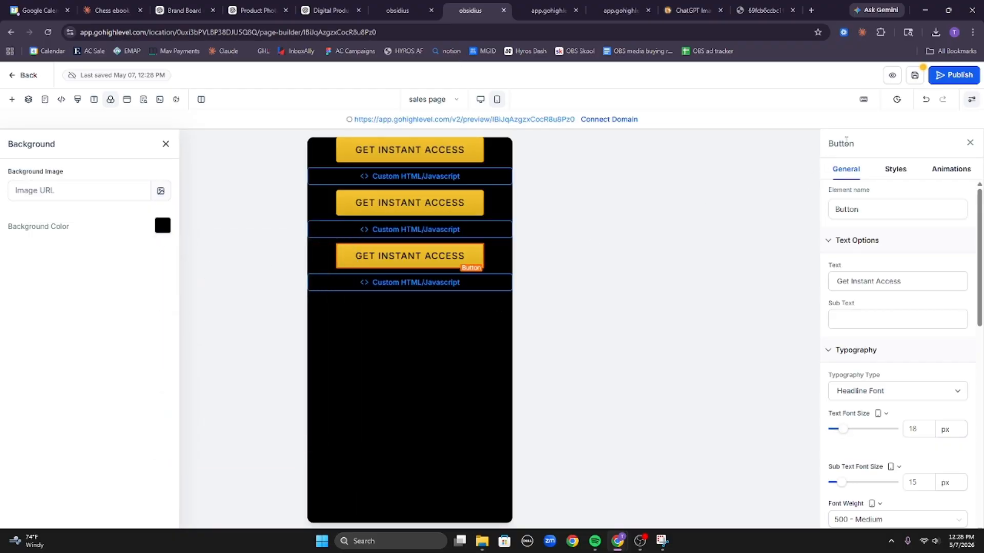
click(915, 76)
click(575, 10)
click(575, 10)
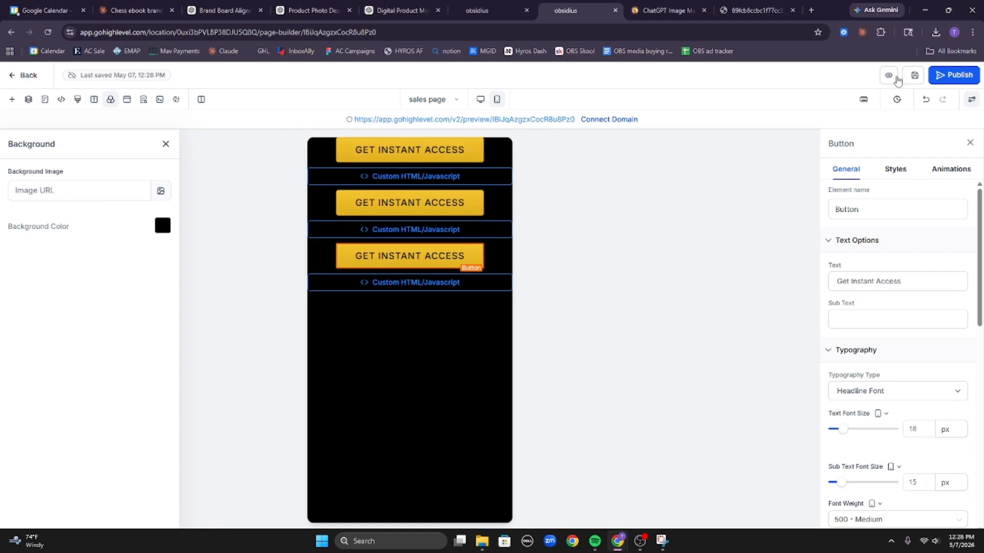
Preview the sales page and scroll through it to check the black background and gold buttons.
click(893, 77)
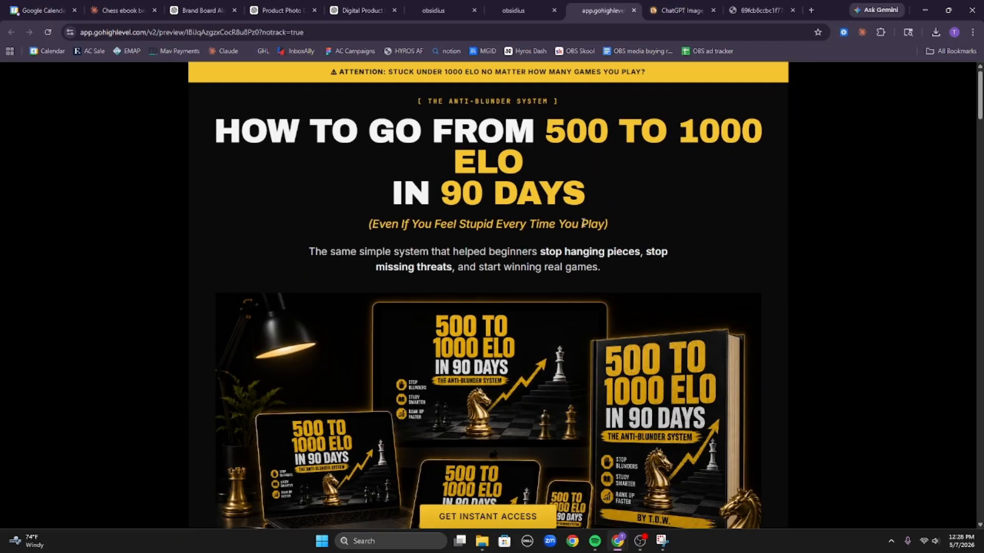
scroll(582, 223, down, 10)
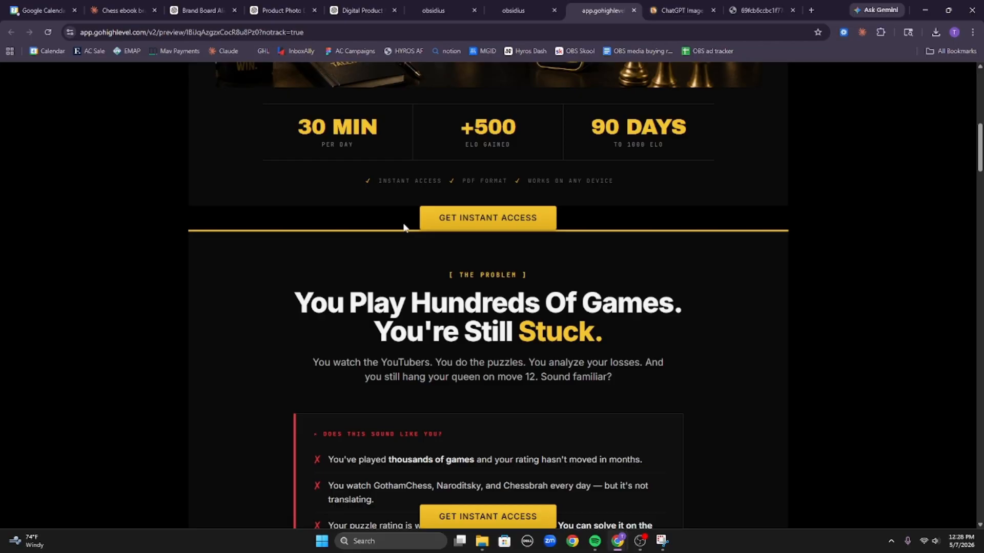
scroll(373, 311, up, 10)
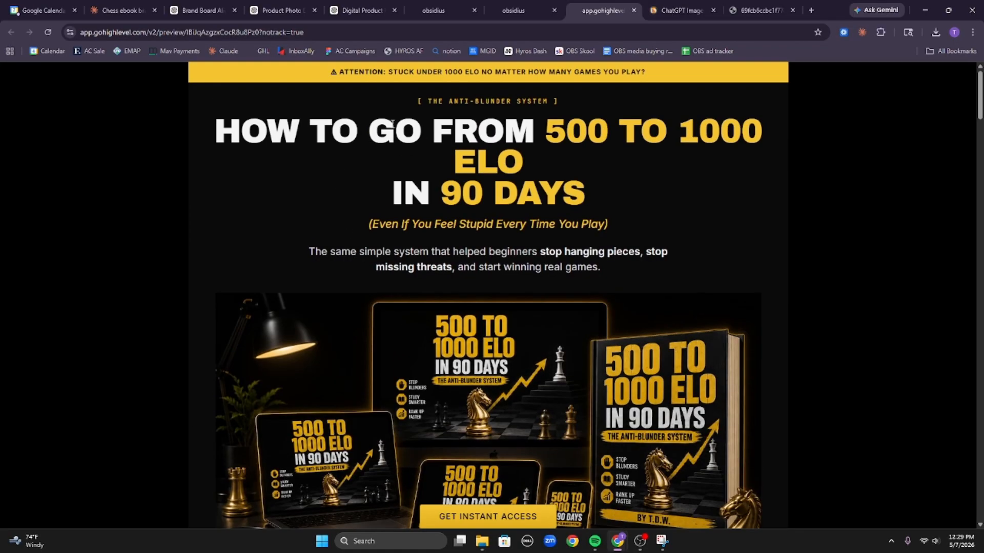
click(123, 10)
Replace the Claude draft with a question asking what background colour the sales page uses.
triple_click(381, 477)
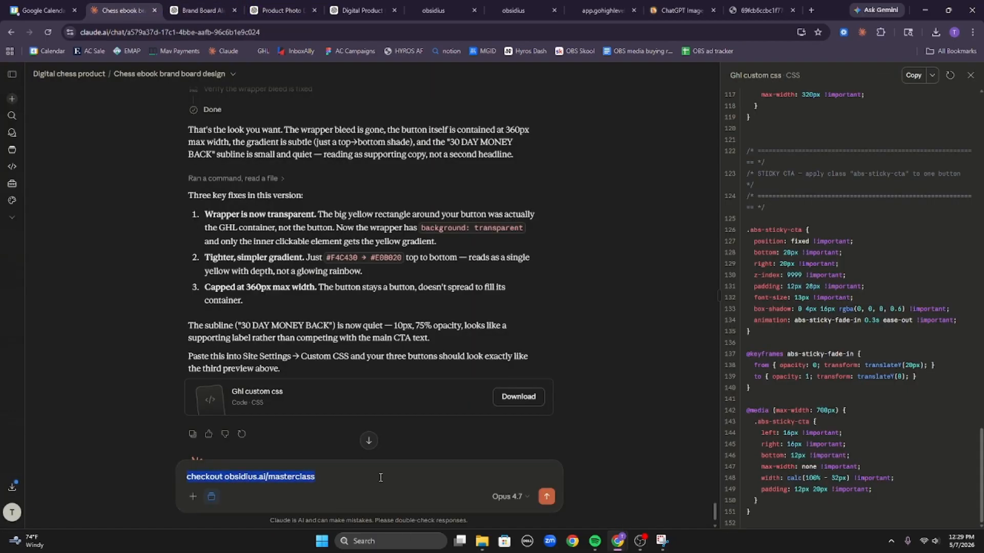
text(what color is the background on the sales page?)
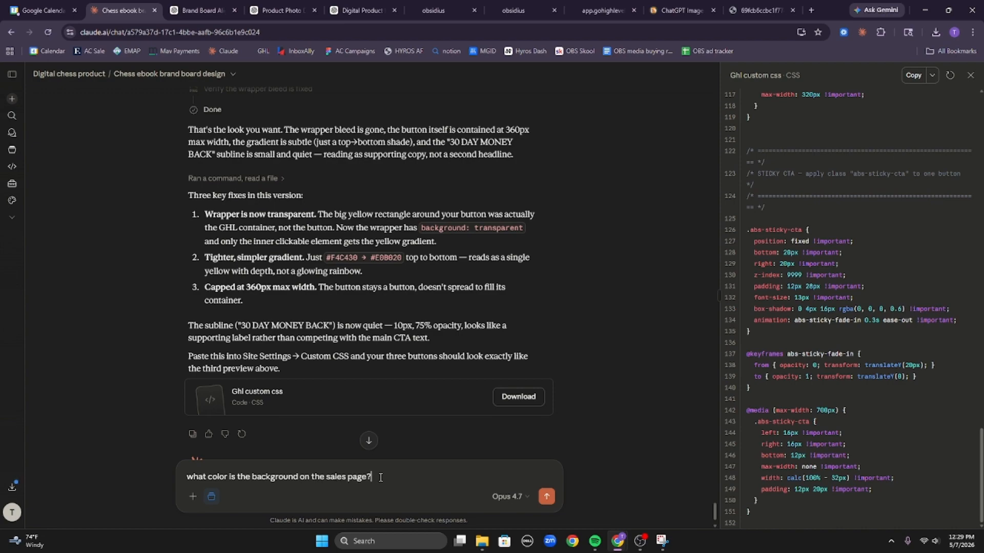
key(Return)
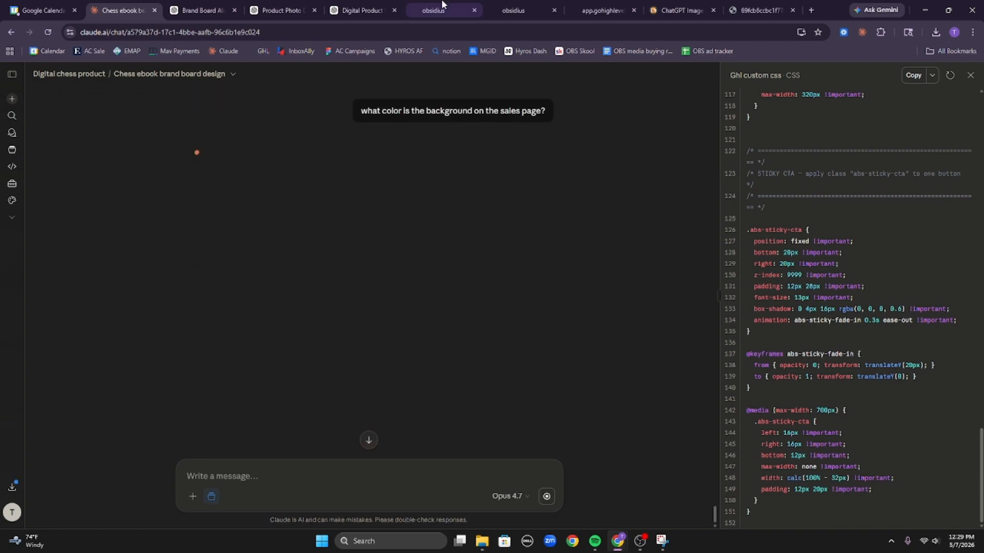
Compare the page preview, then read Claude's answer that the background is #0A0A0A.
click(517, 6)
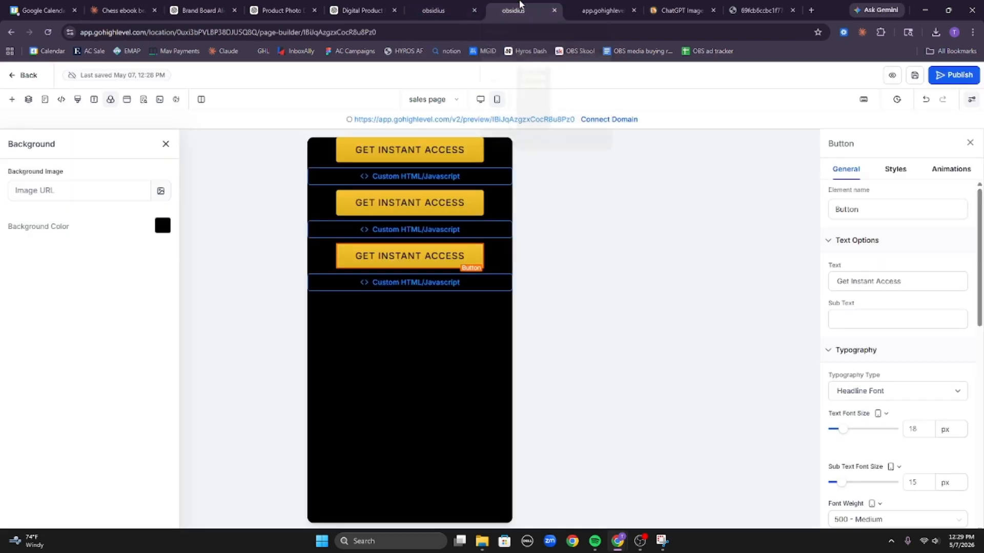
click(598, 16)
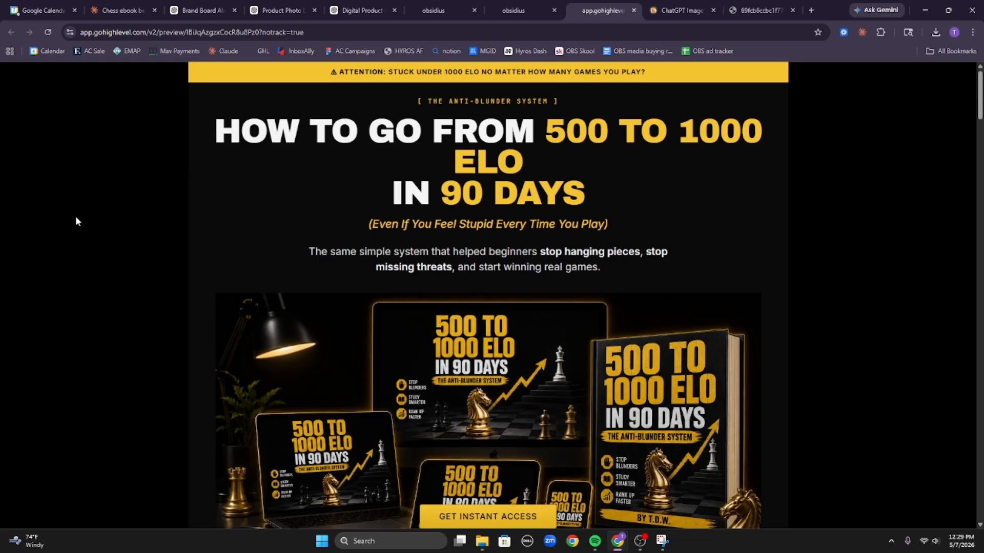
double_click(254, 212)
click(127, 4)
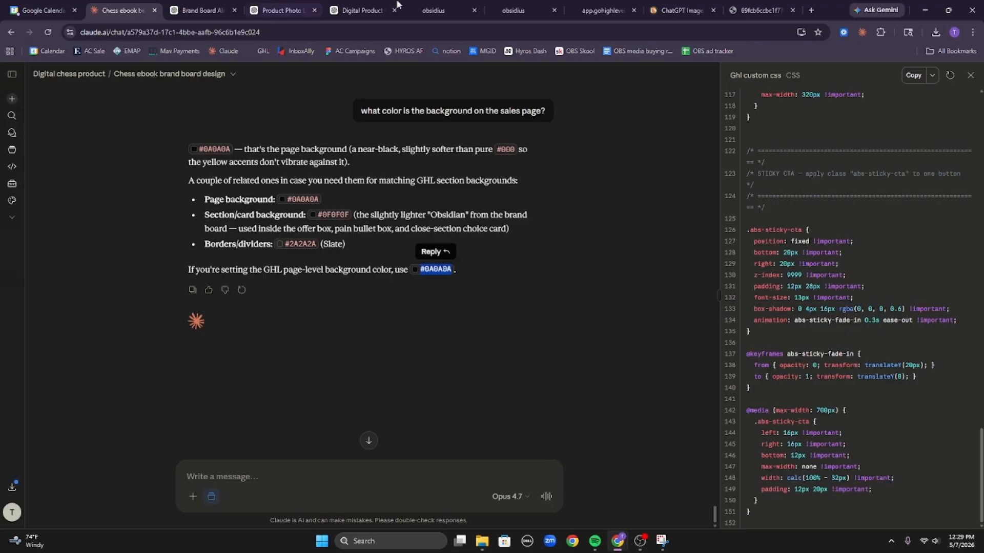
click(521, 5)
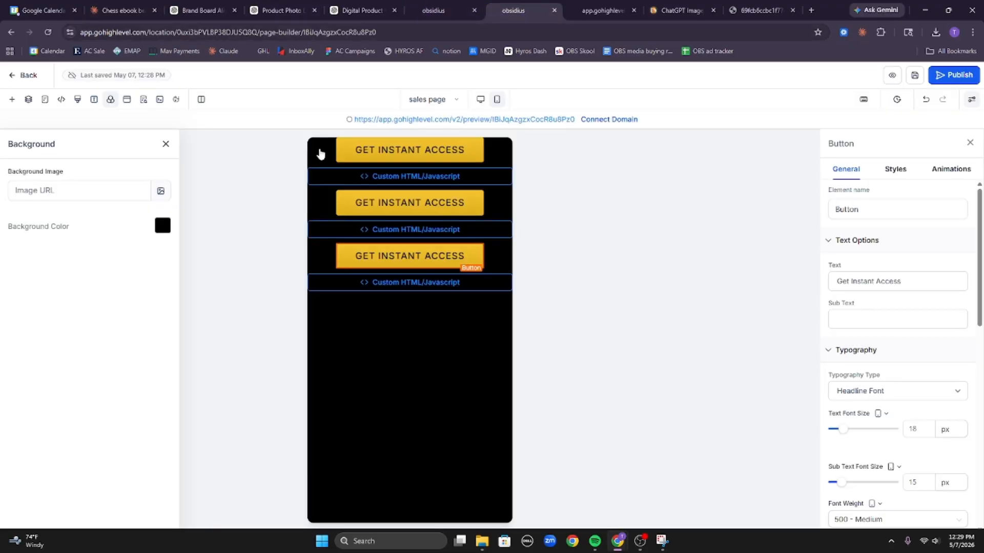
Set a custom #0A0A0A page background colour, save the page, and scroll the live preview.
click(160, 227)
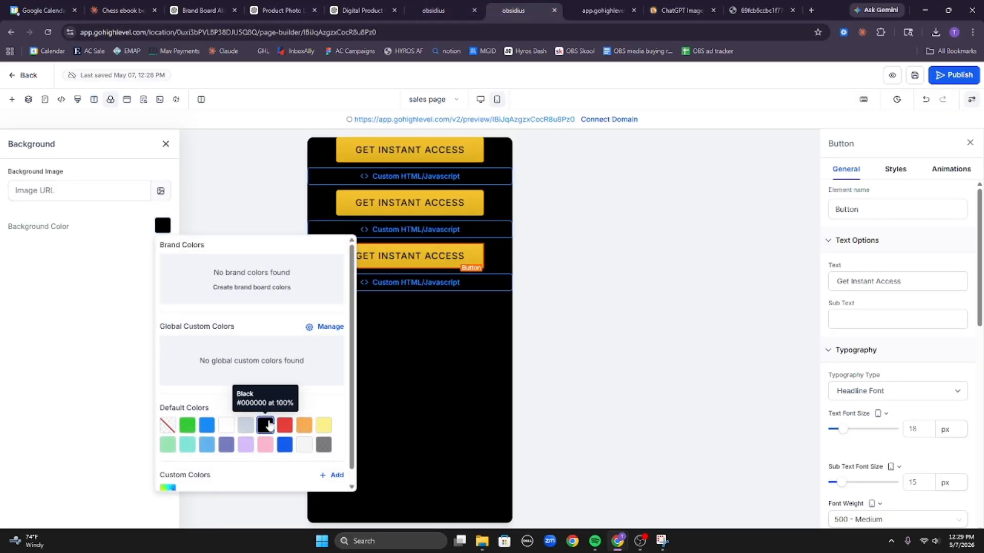
scroll(206, 476, down, 1)
click(333, 463)
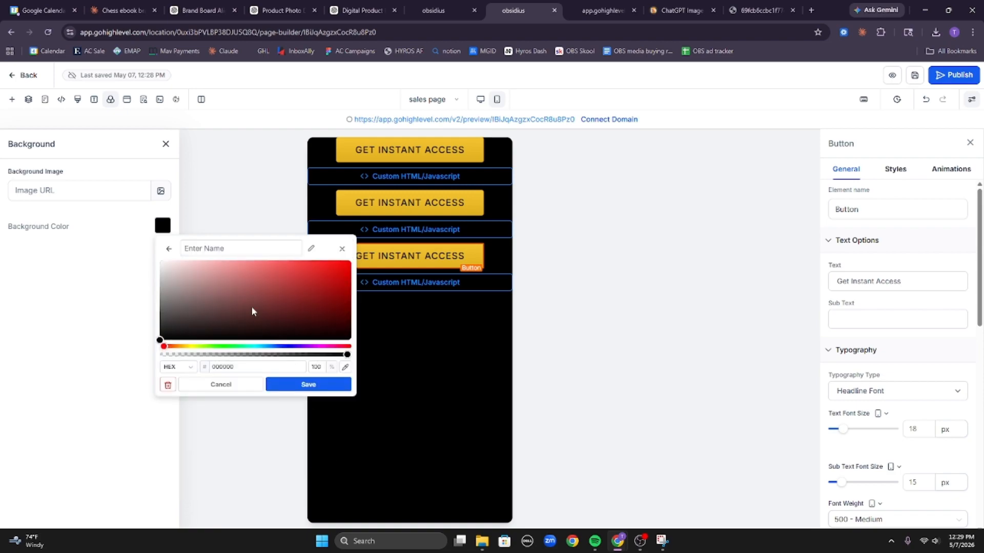
triple_click(250, 369)
text(#0A0A0A)
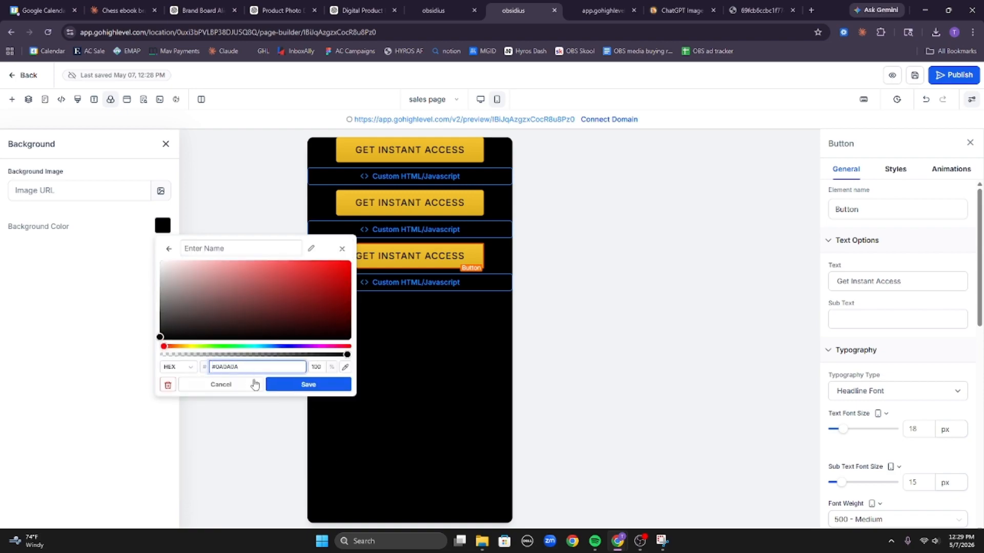
click(285, 384)
click(418, 391)
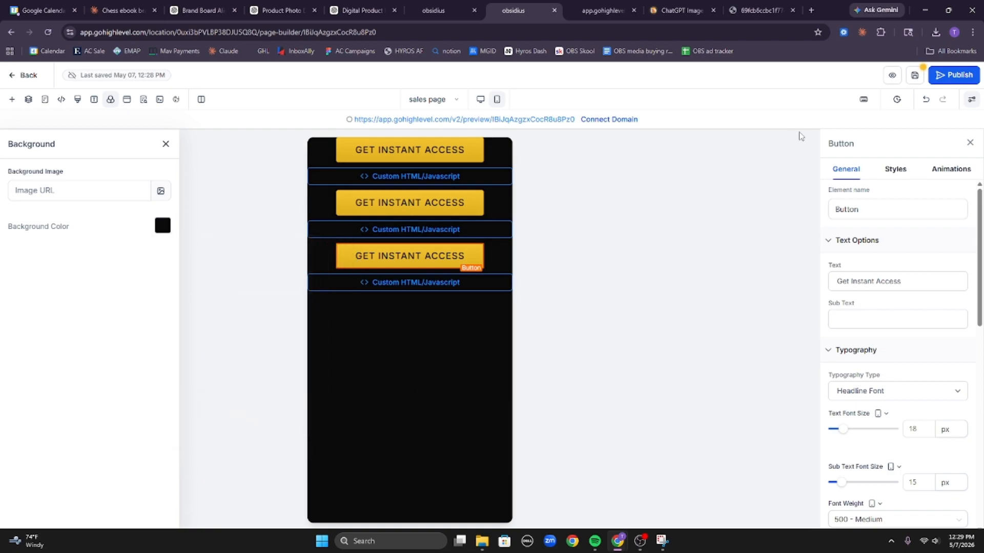
click(914, 75)
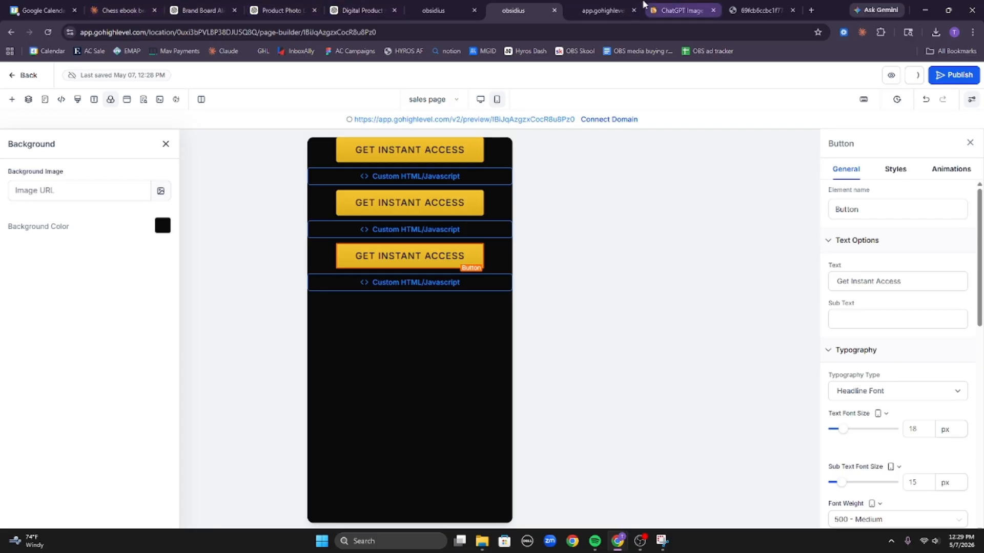
click(605, 10)
scroll(693, 324, down, 7)
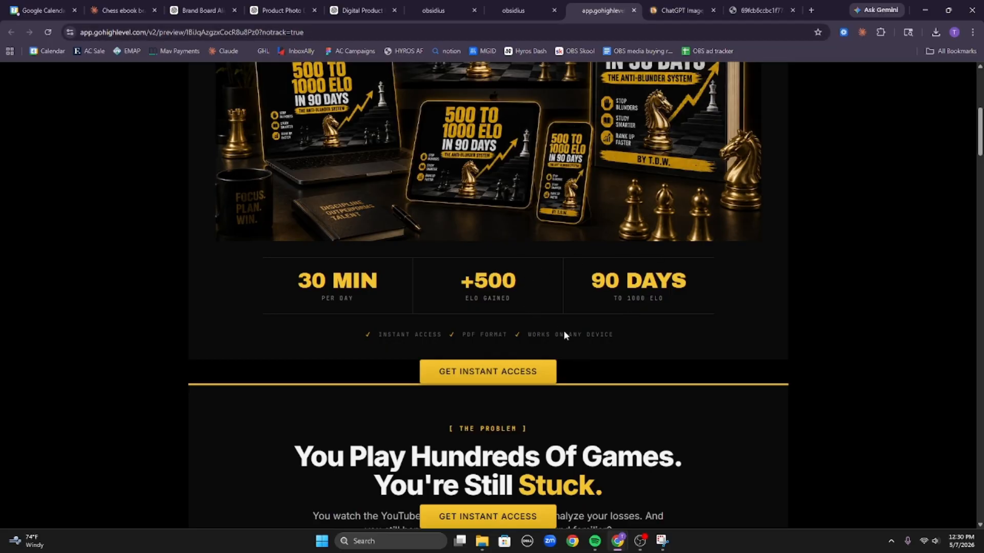
In the desktop layout, give the top button's column 20 px top and bottom margins.
click(530, 5)
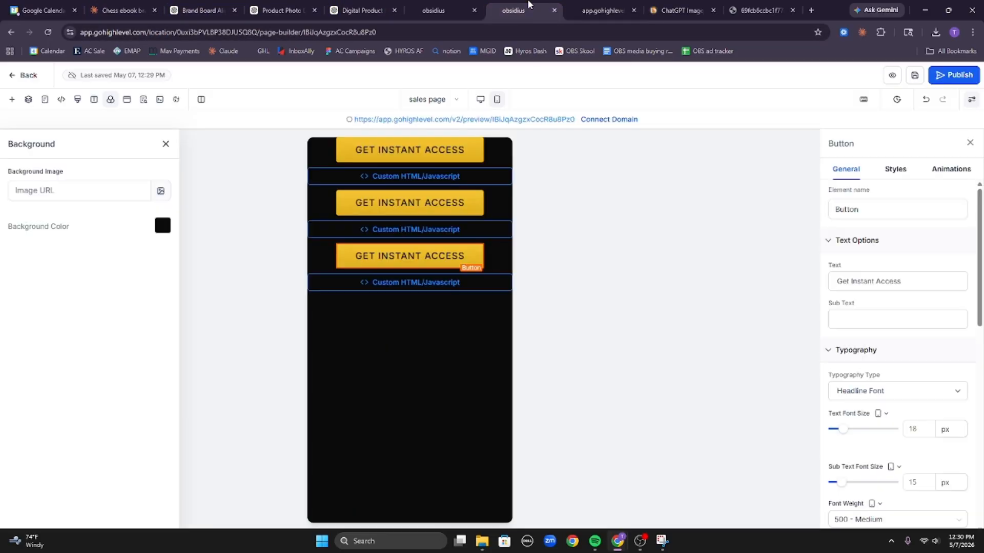
click(499, 144)
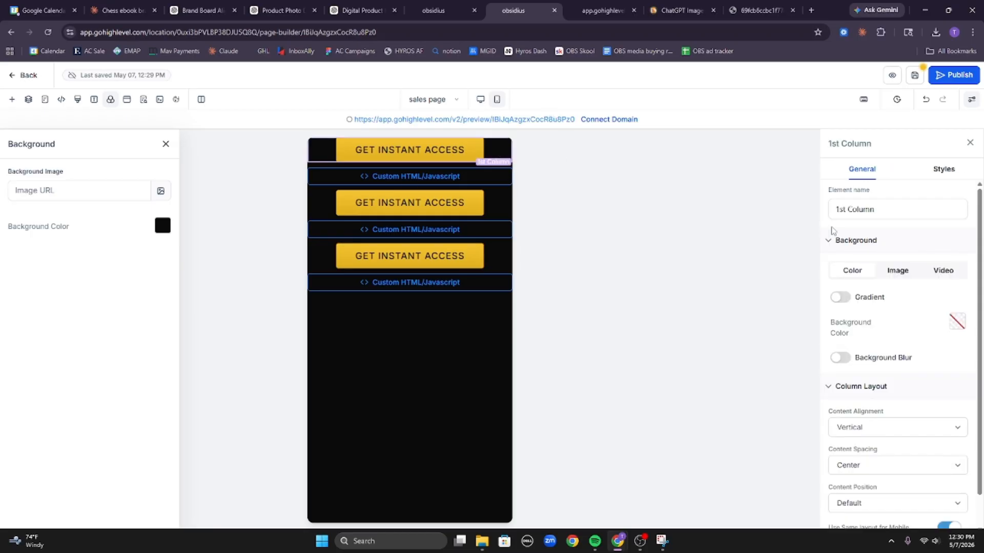
click(938, 169)
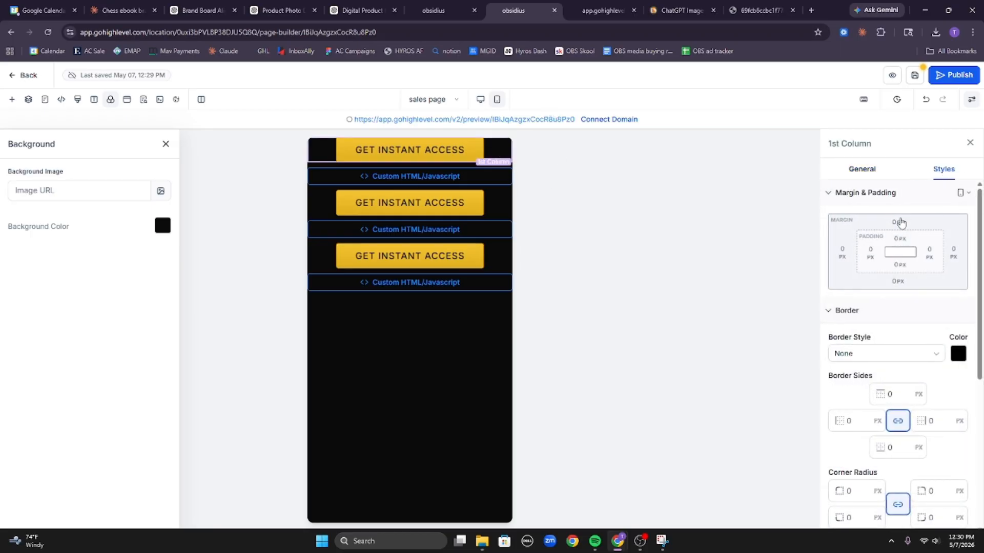
click(899, 223)
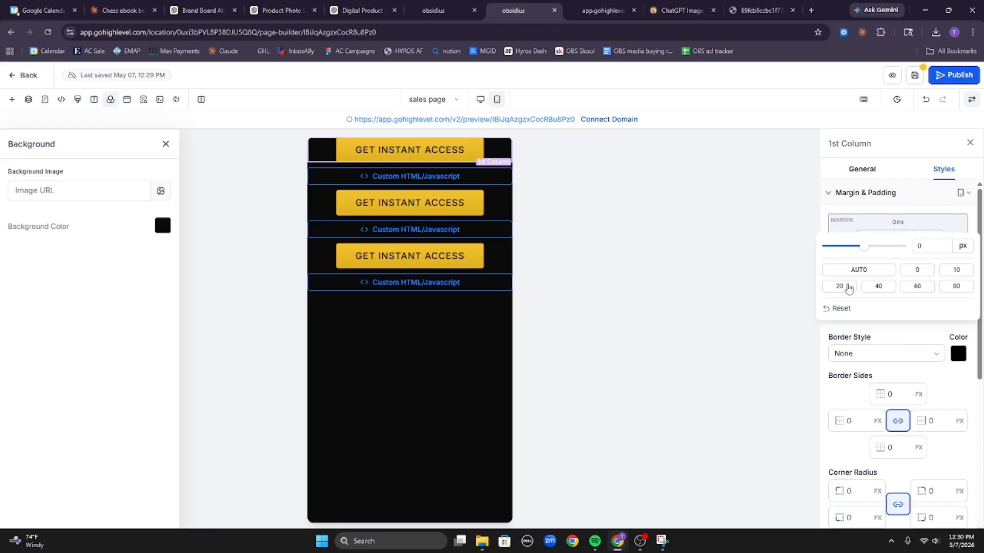
click(960, 194)
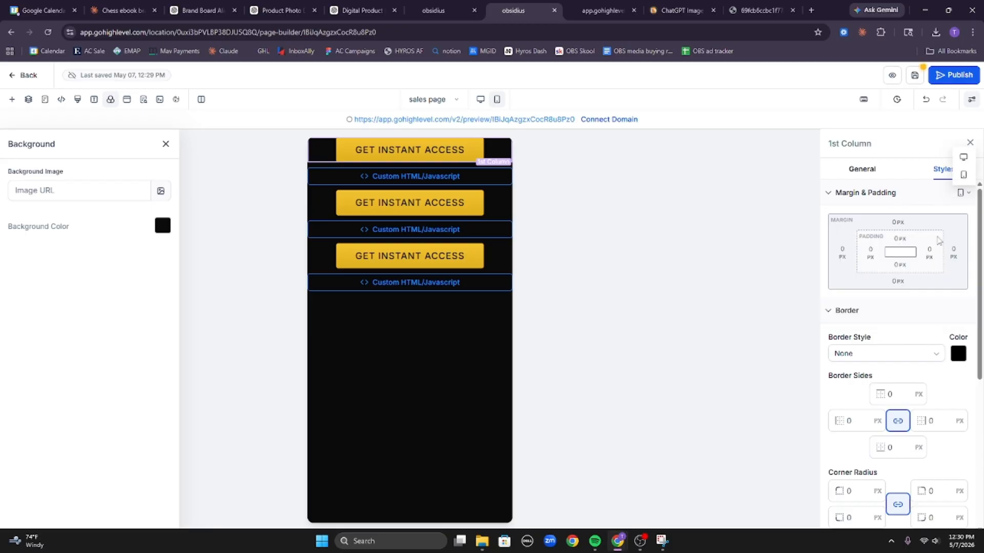
click(963, 157)
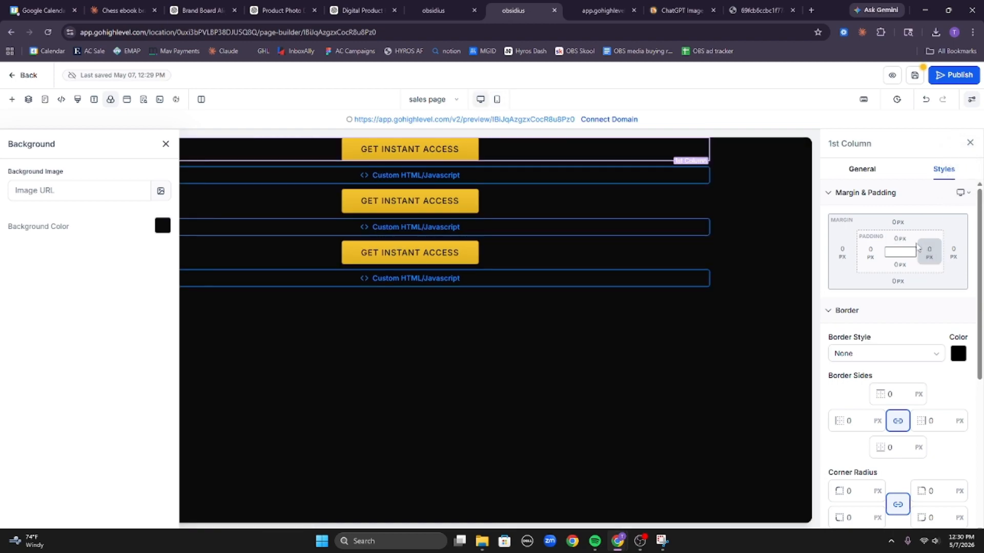
click(926, 250)
click(845, 286)
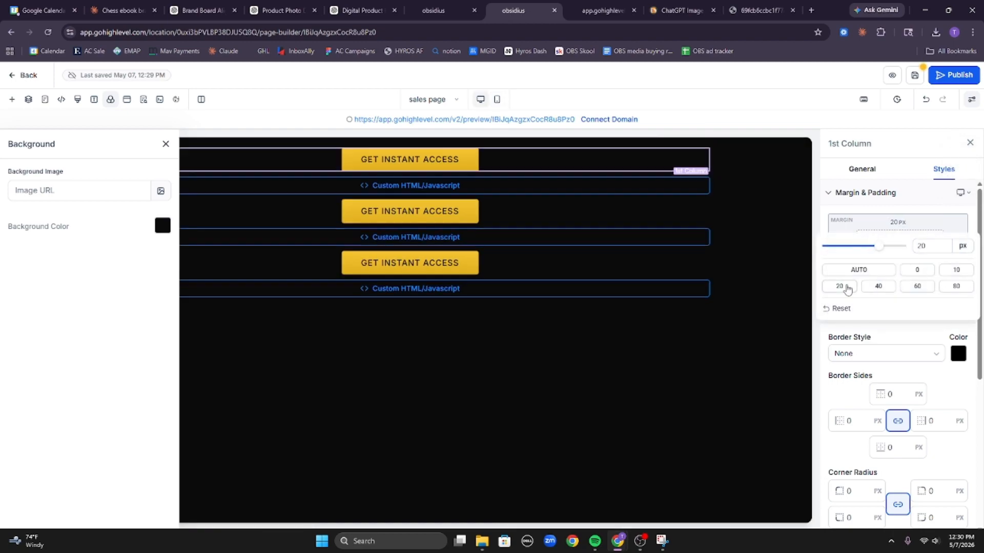
click(930, 215)
click(900, 283)
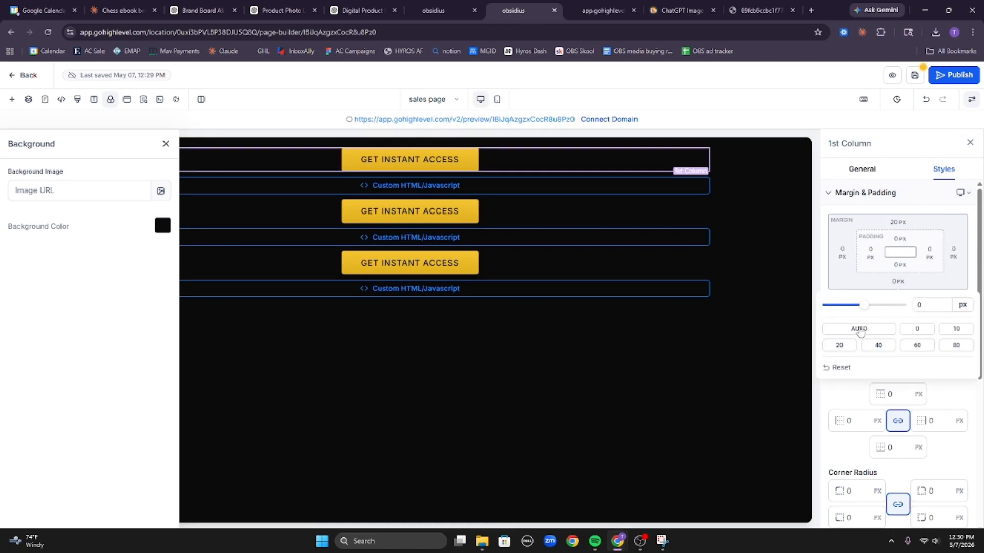
click(839, 345)
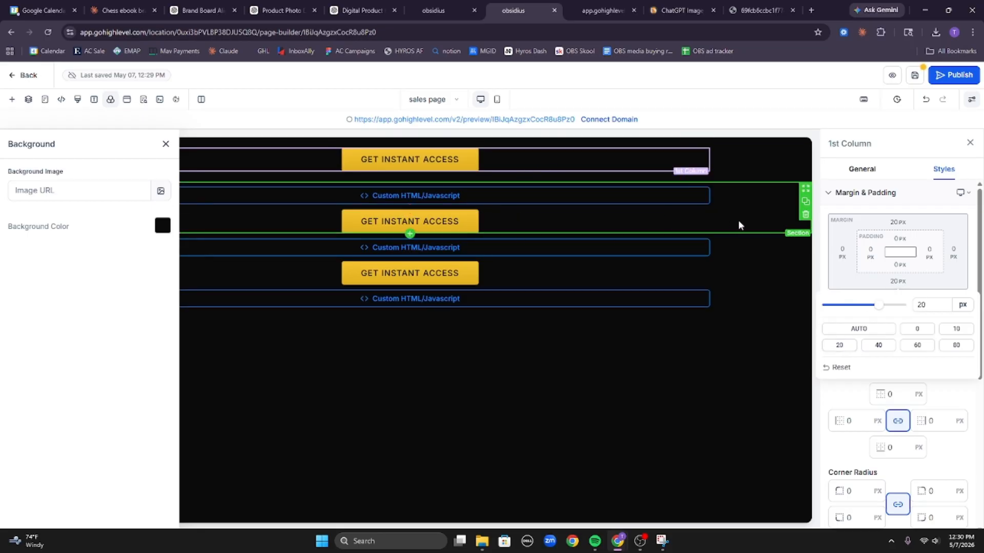
Try a 20 px top margin on the middle Get Instant Access button, then reset it to 0.
click(616, 232)
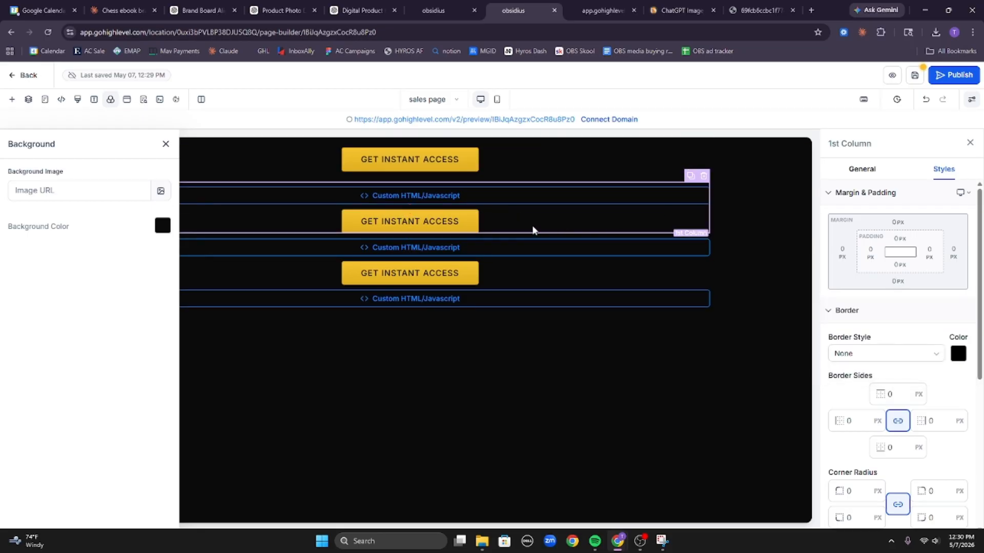
click(460, 226)
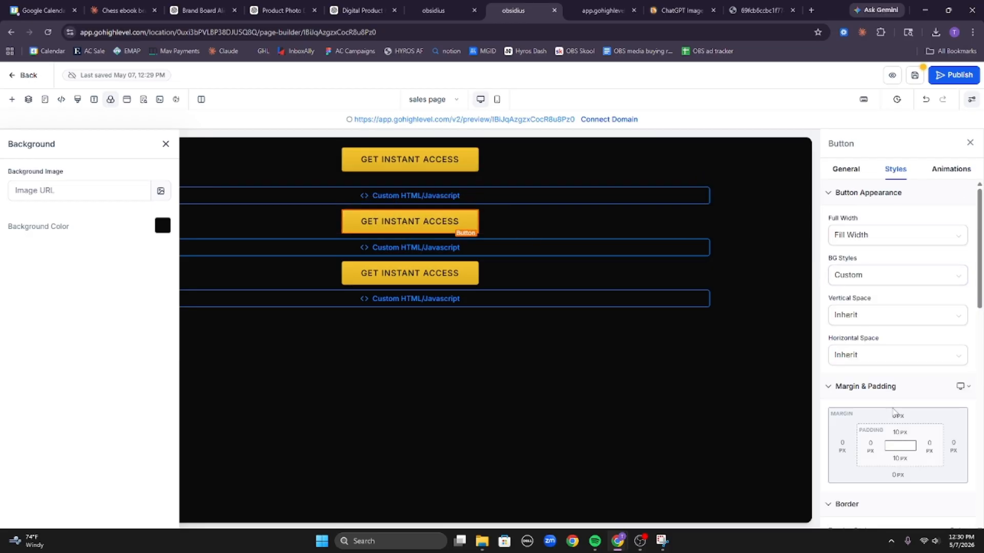
click(906, 417)
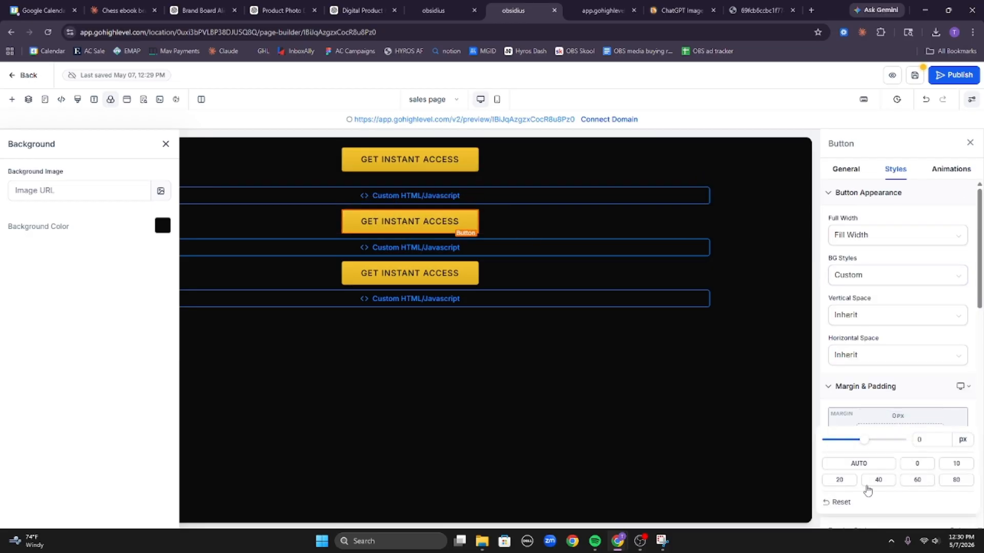
click(839, 479)
click(919, 464)
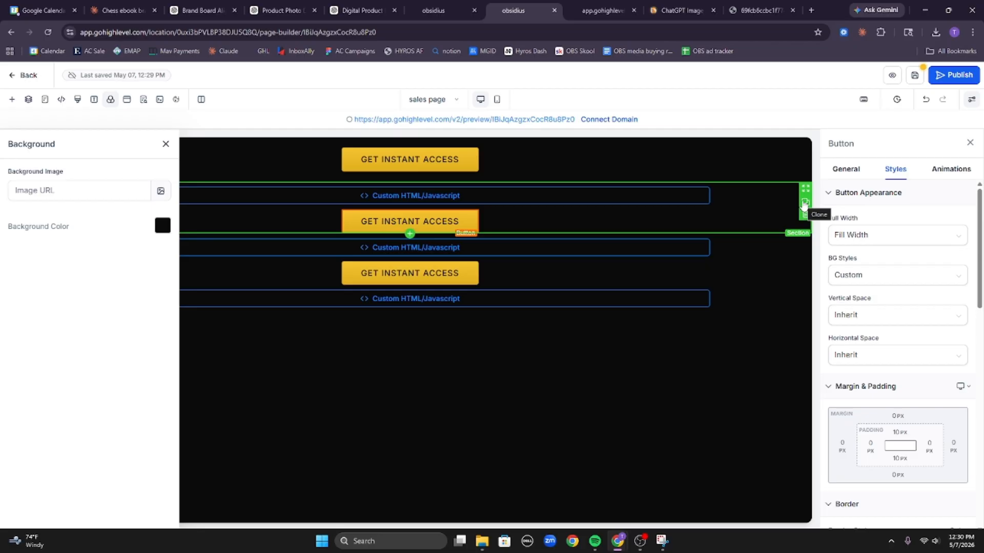
Delete the stray cloned blue button and move the extra Custom HTML block below the middle button.
click(804, 205)
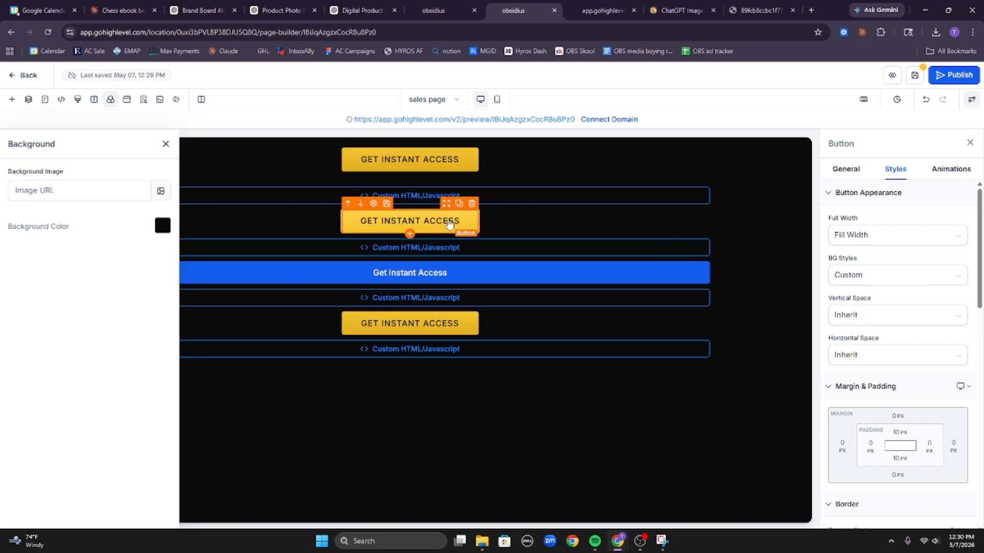
drag(453, 226, 460, 284)
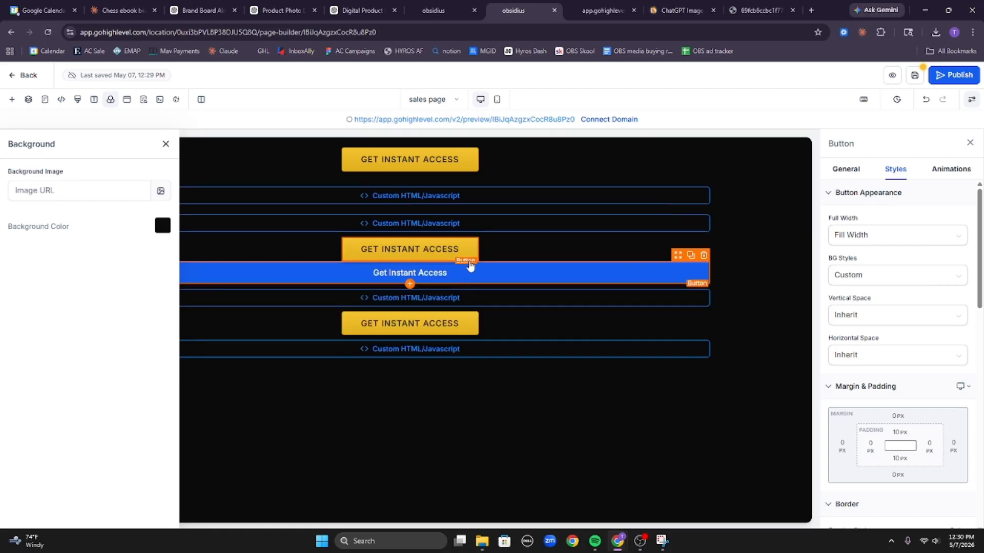
click(704, 255)
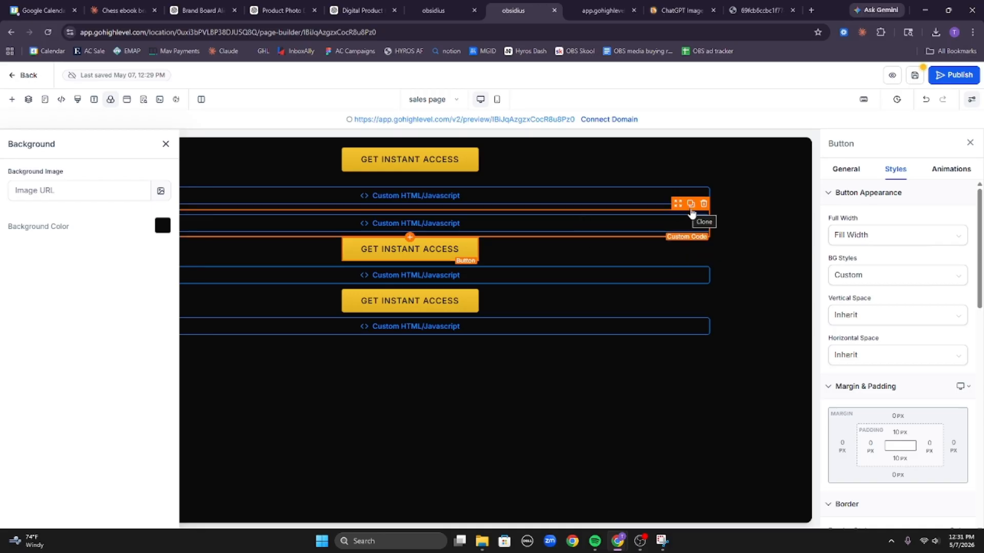
click(661, 224)
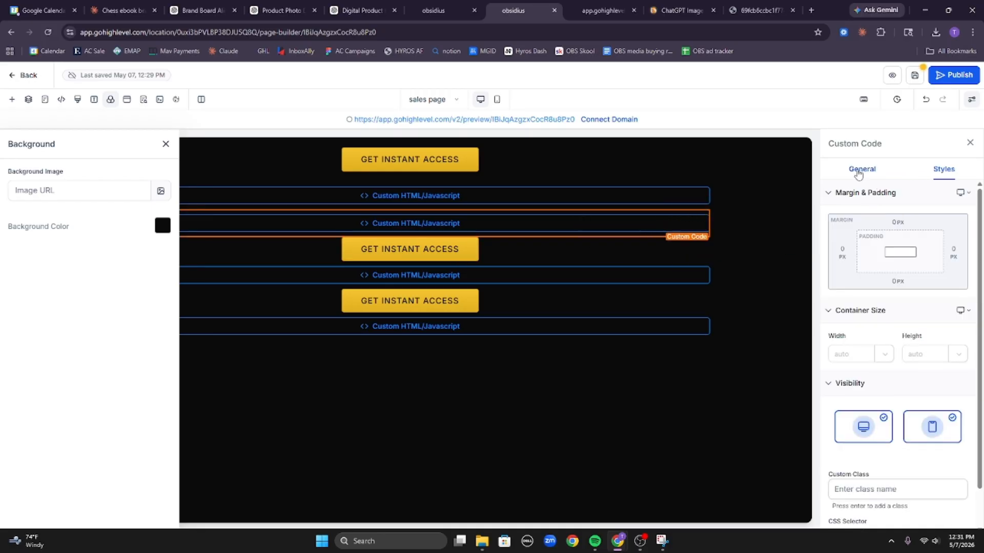
click(862, 170)
click(903, 248)
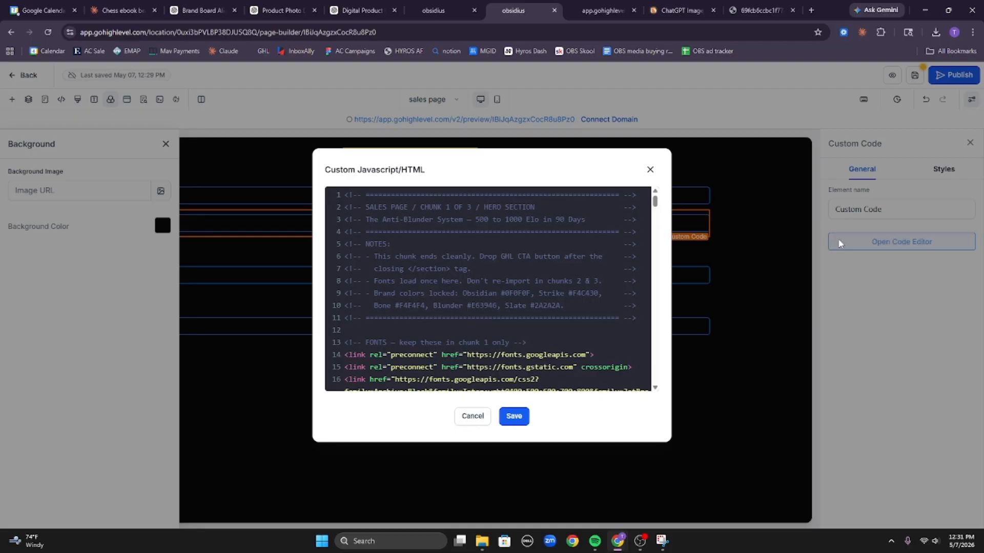
click(649, 169)
click(681, 195)
click(902, 241)
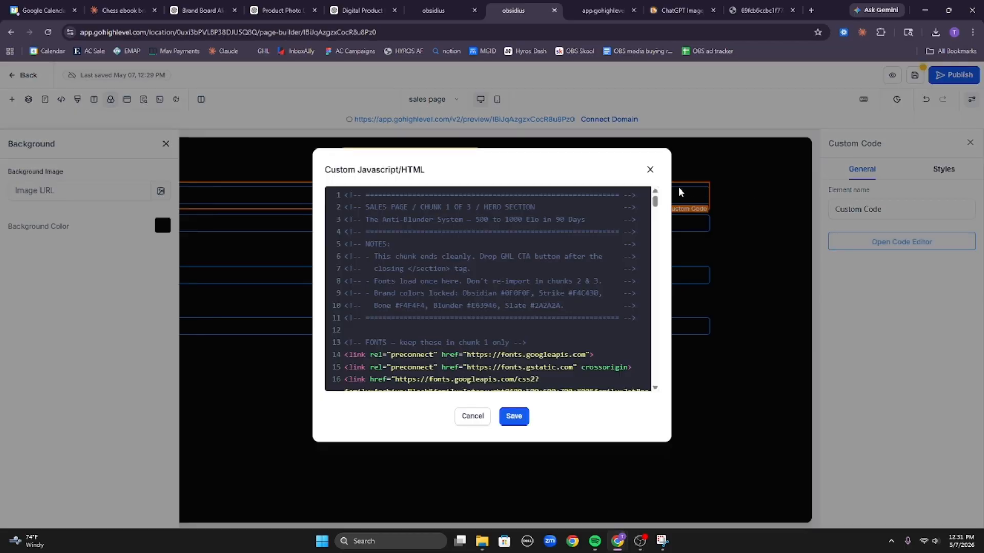
click(649, 169)
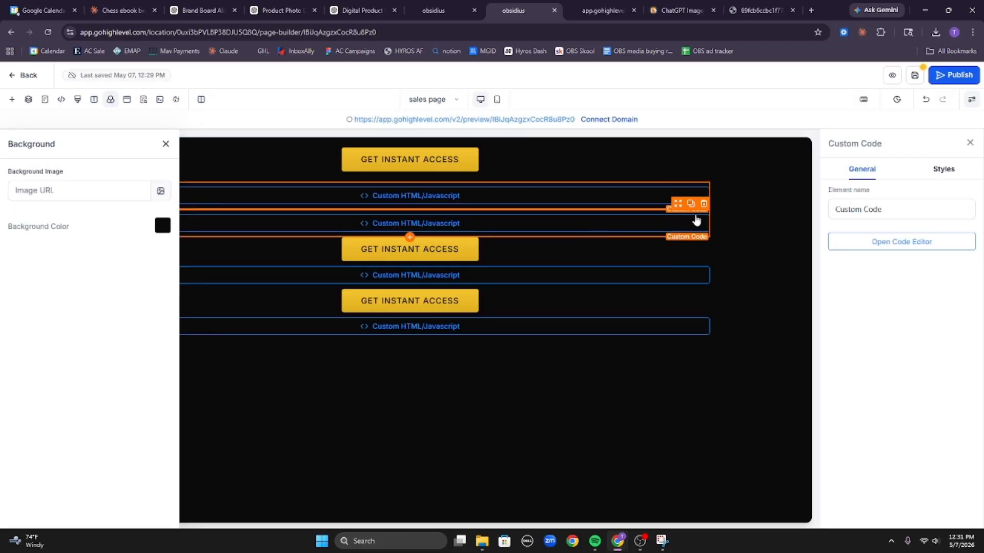
drag(677, 203, 647, 232)
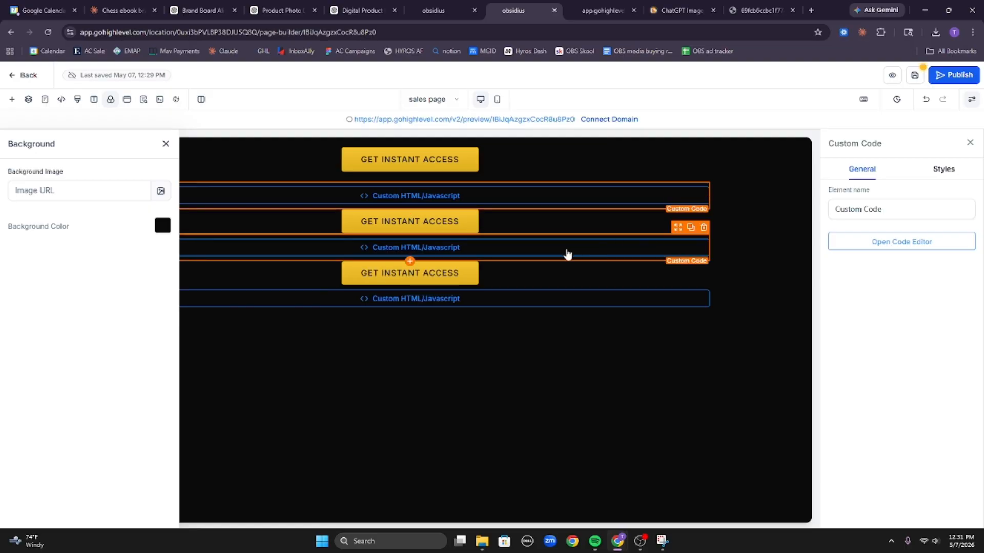
Give the middle button's column 20 px top and bottom margins.
click(589, 225)
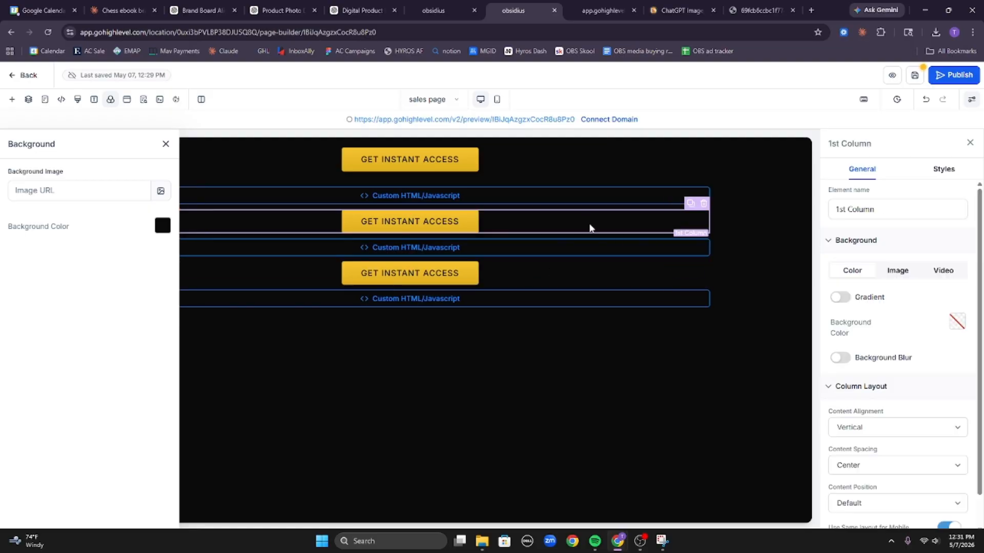
click(943, 169)
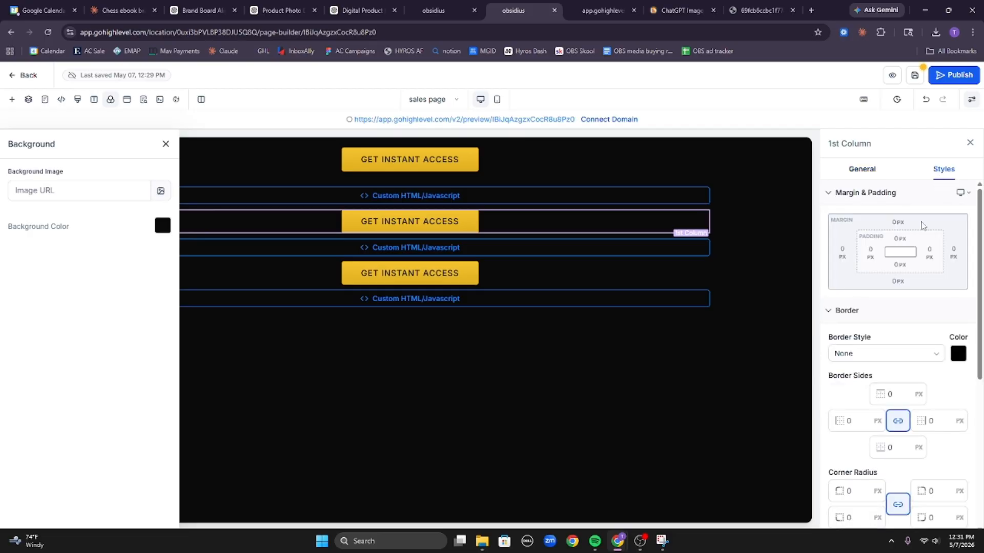
click(895, 225)
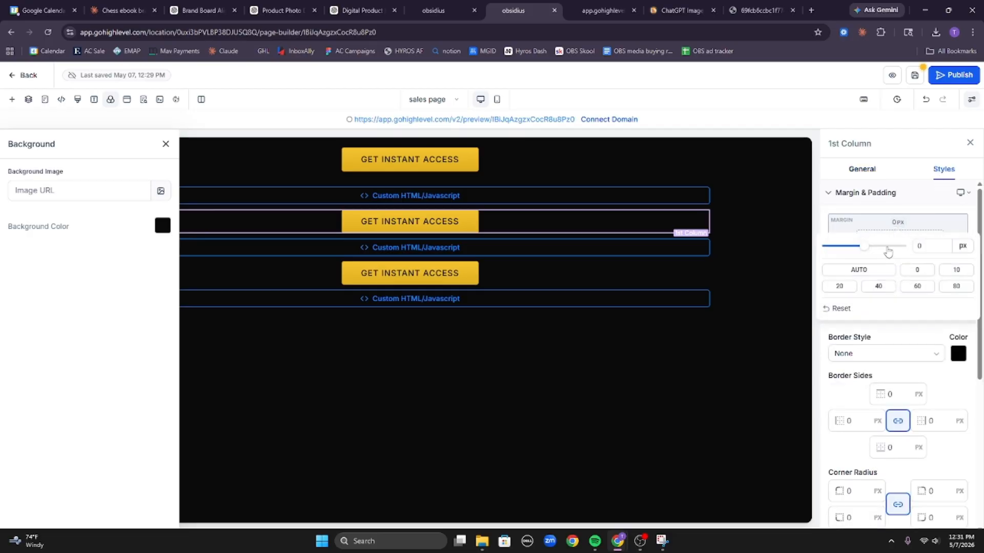
click(840, 287)
click(897, 281)
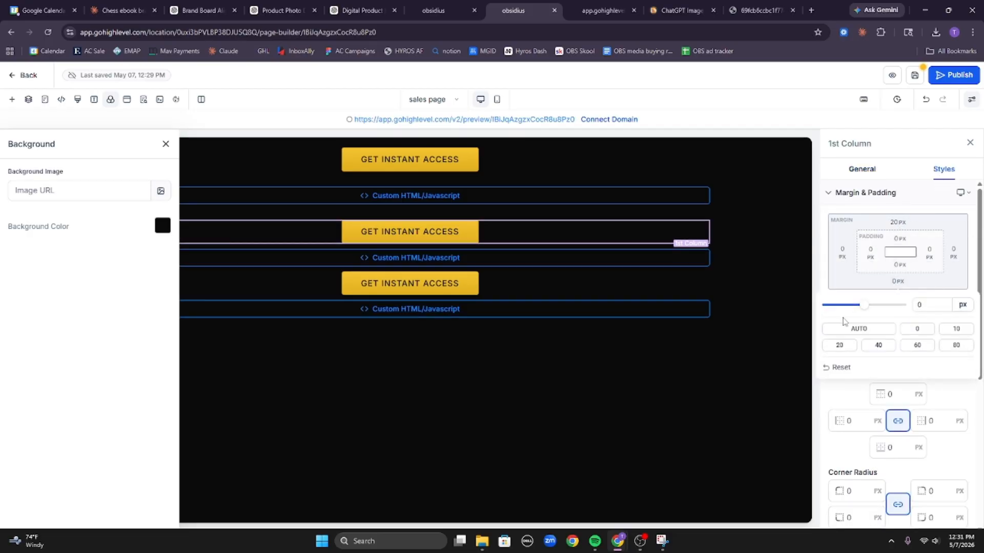
click(839, 345)
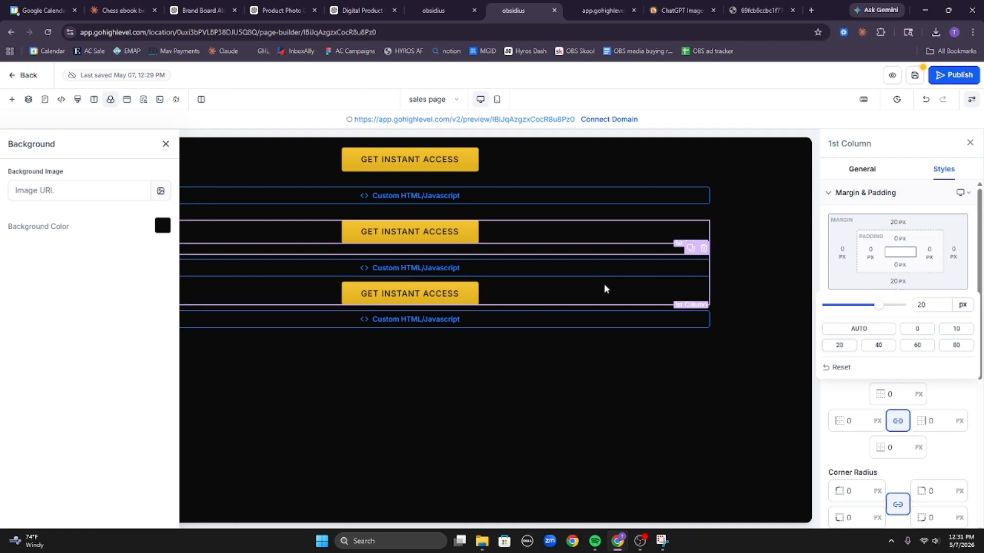
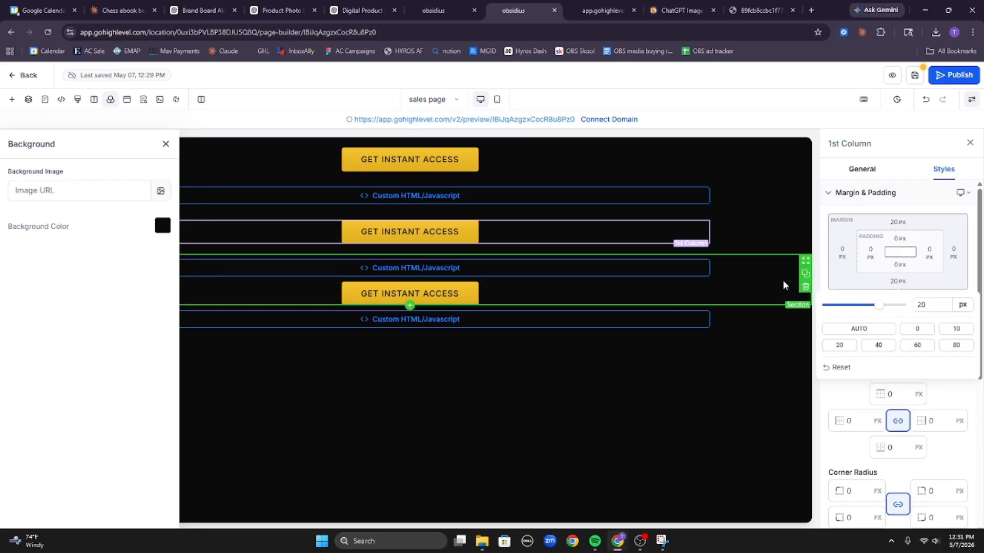
Clone the button section, move the yellow GET INSTANT ACCESS button down, and delete the blue button.
click(806, 274)
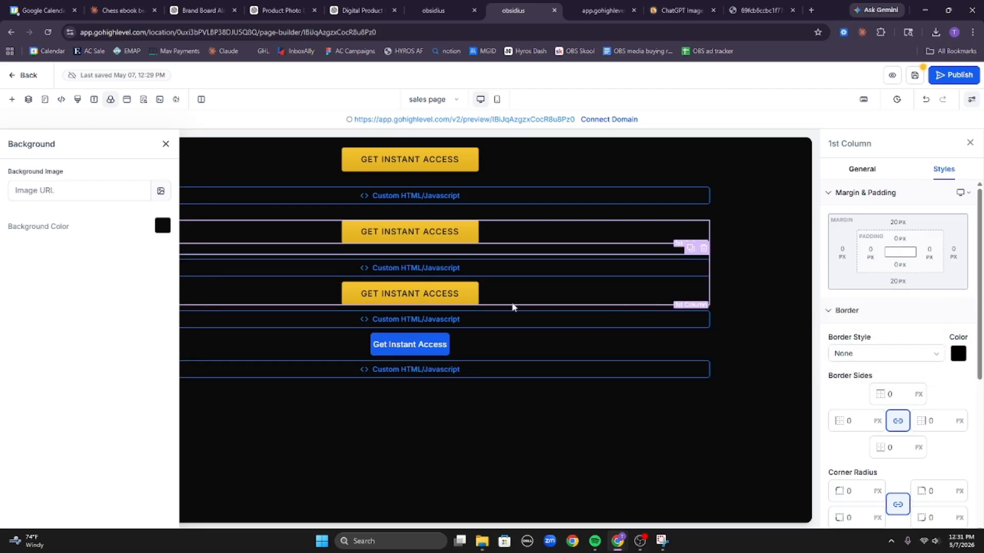
click(451, 289)
drag(451, 289, 459, 361)
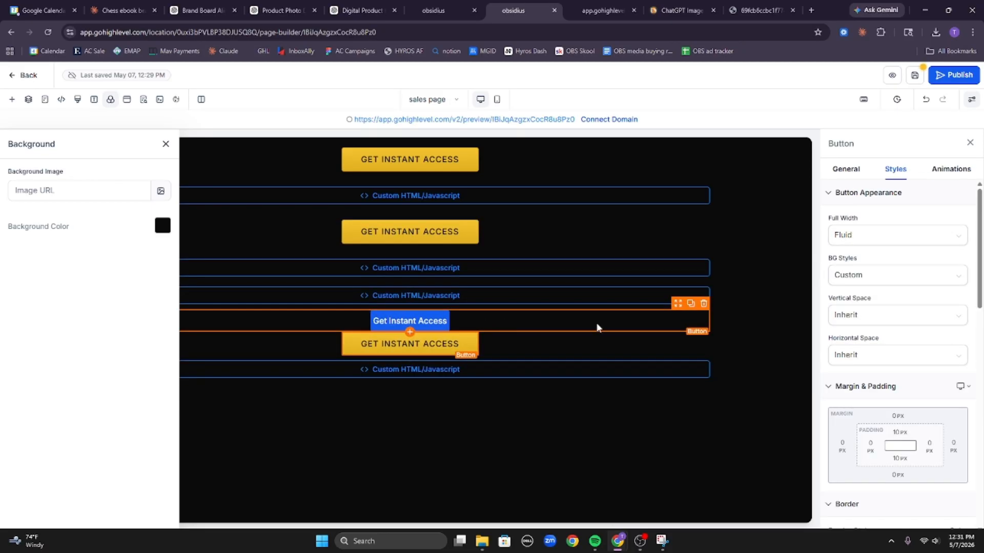
click(703, 303)
Confirm the extra Custom HTML block's code is empty, then delete the block.
click(616, 301)
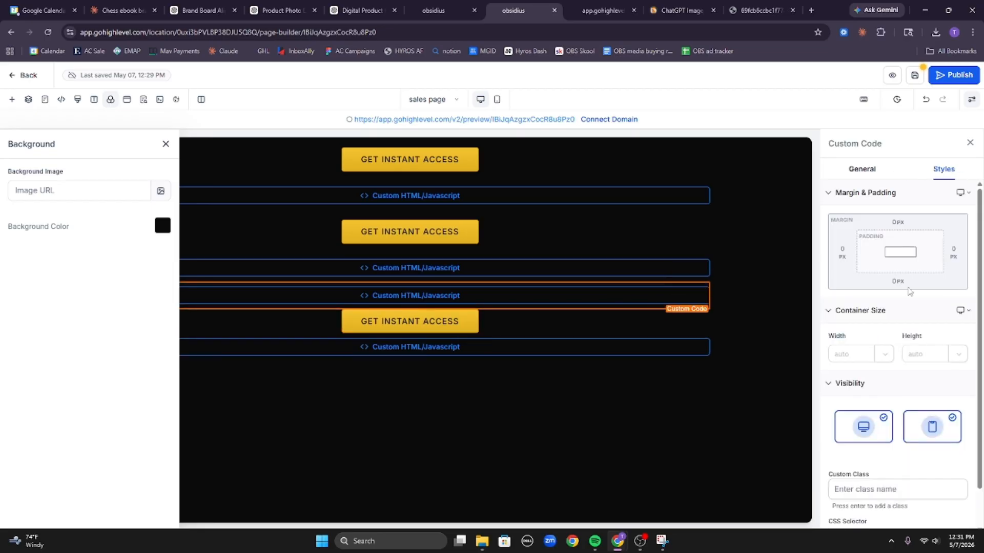
click(870, 173)
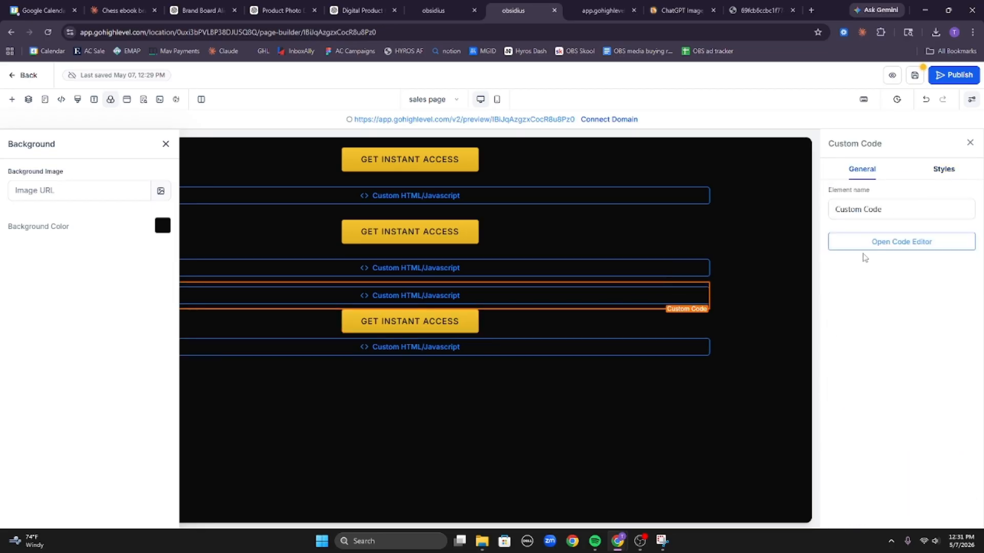
click(864, 245)
click(648, 168)
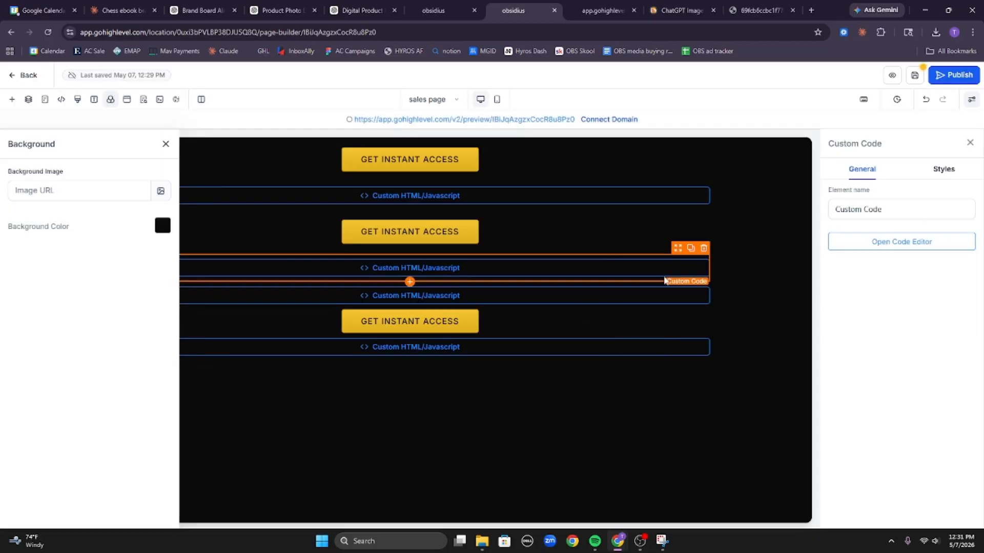
click(700, 279)
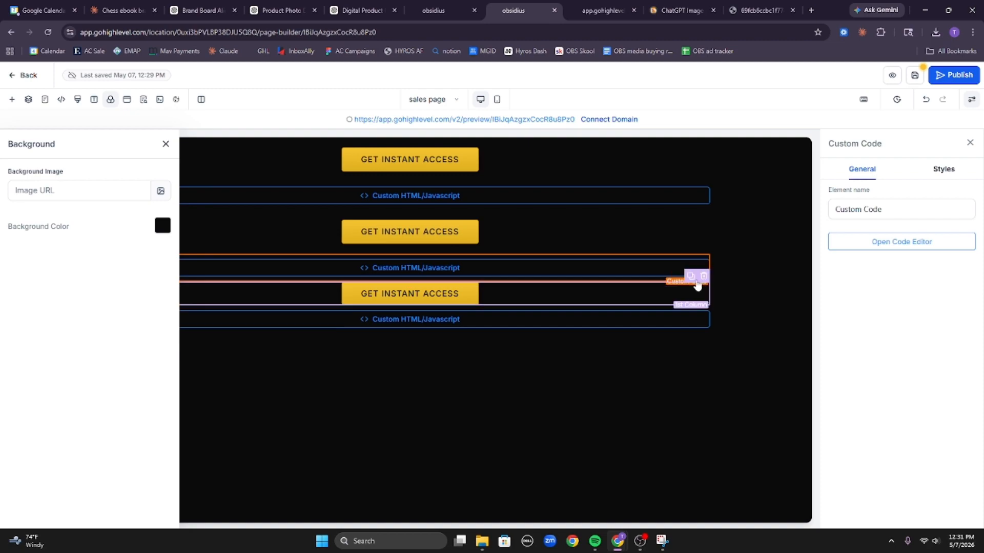
Give the third button's column 20 px top and bottom margins.
click(496, 292)
click(942, 170)
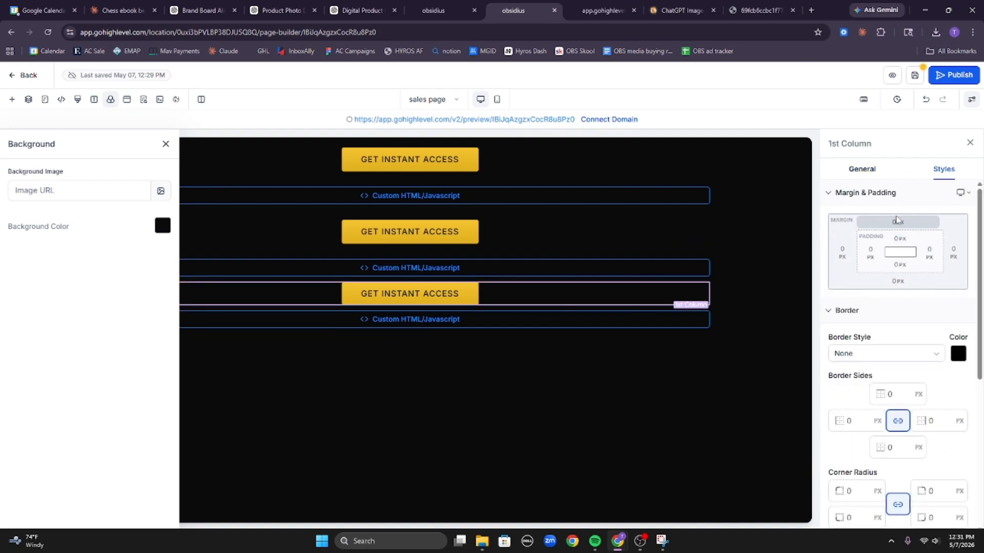
click(897, 222)
click(835, 286)
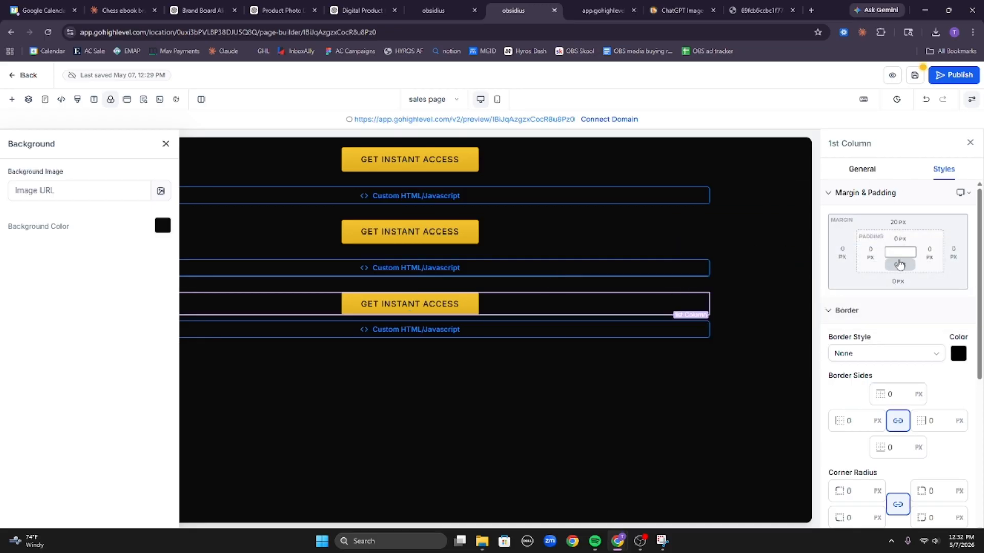
click(898, 281)
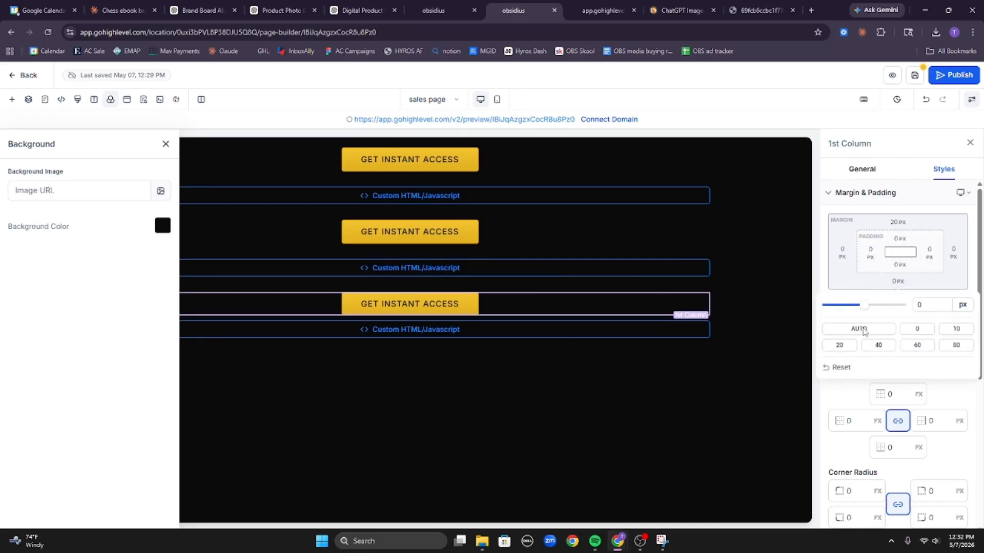
click(839, 346)
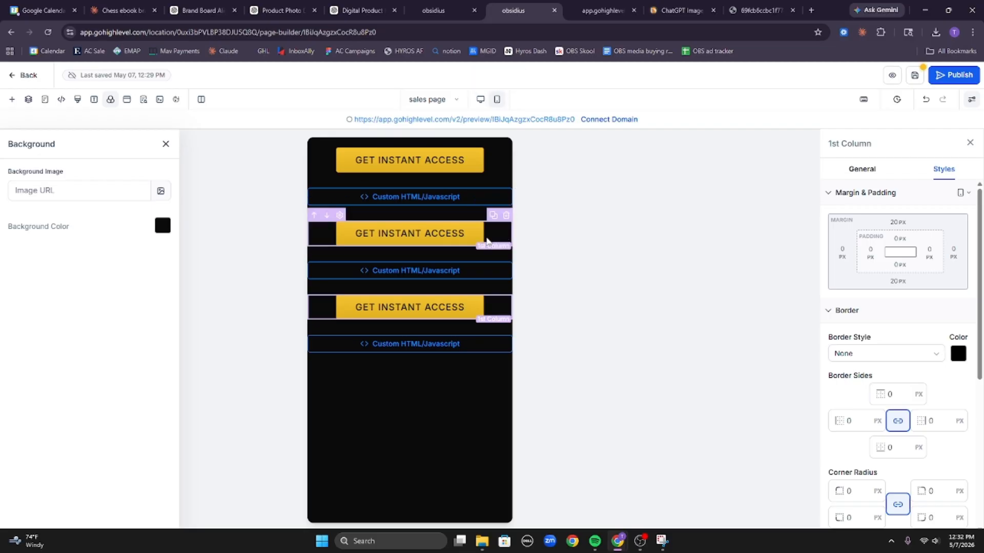
In mobile view, set the first and middle button columns' margins to 10 px.
click(495, 164)
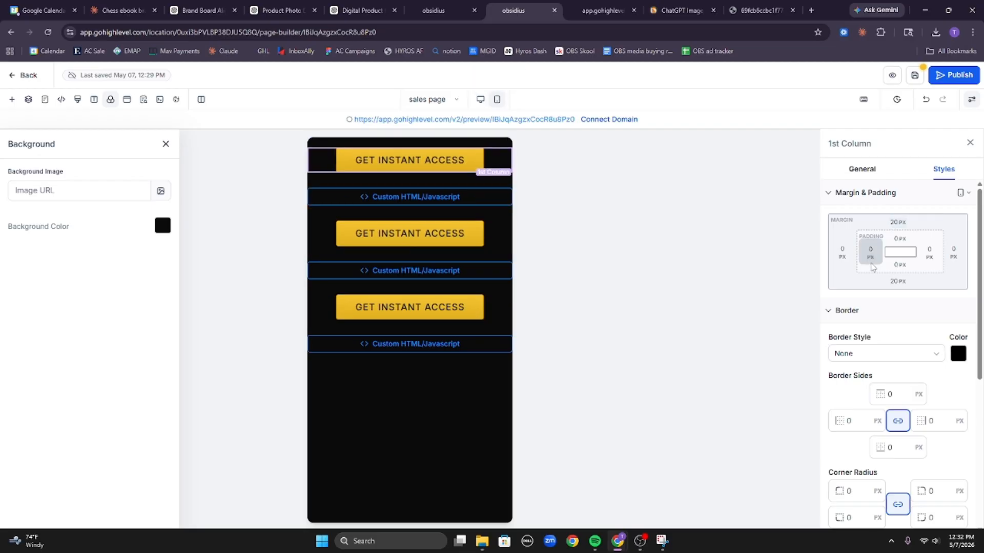
click(925, 278)
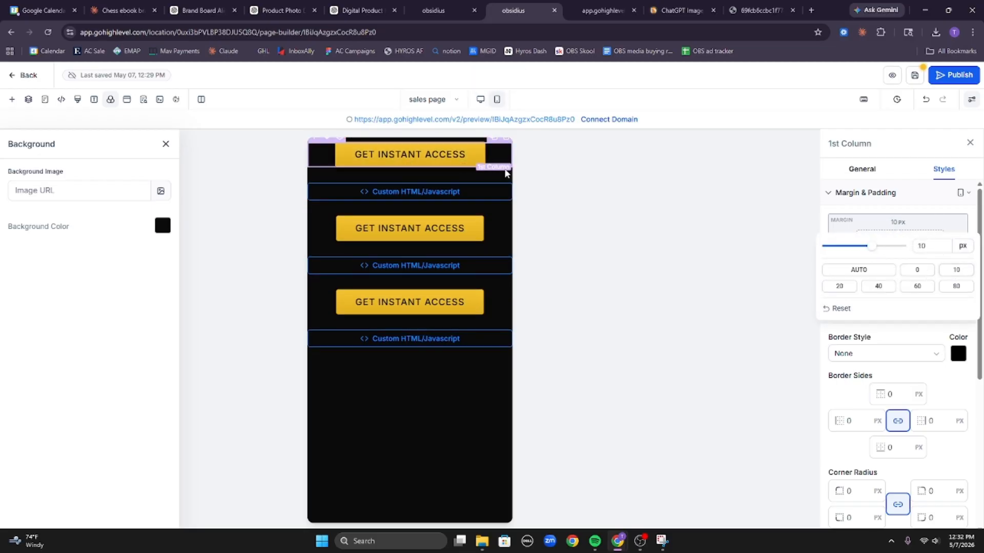
click(923, 218)
click(899, 280)
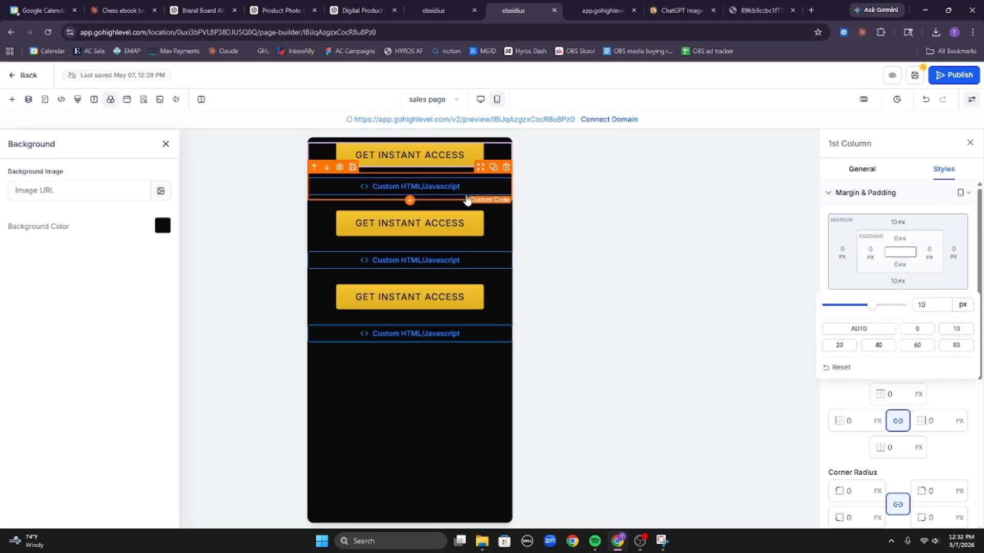
click(440, 170)
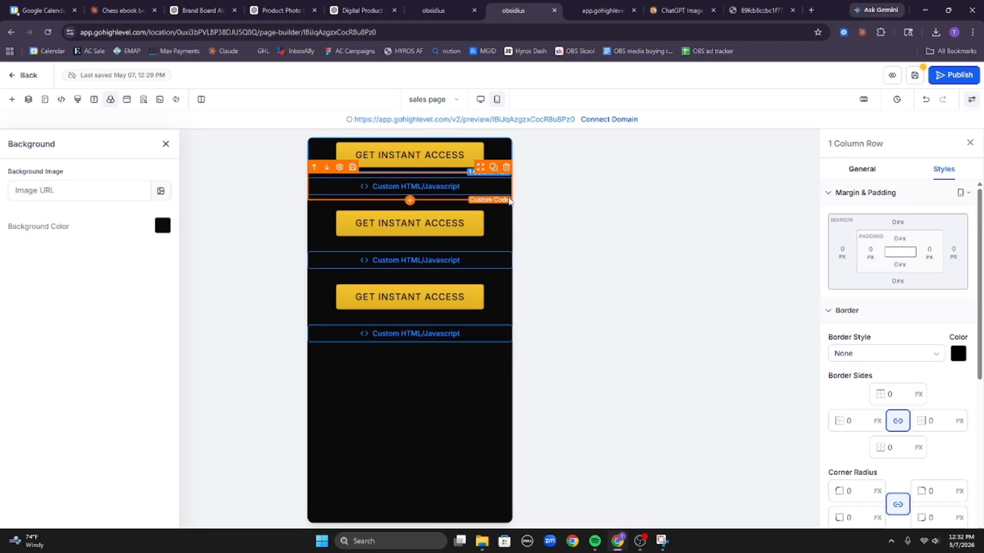
click(500, 227)
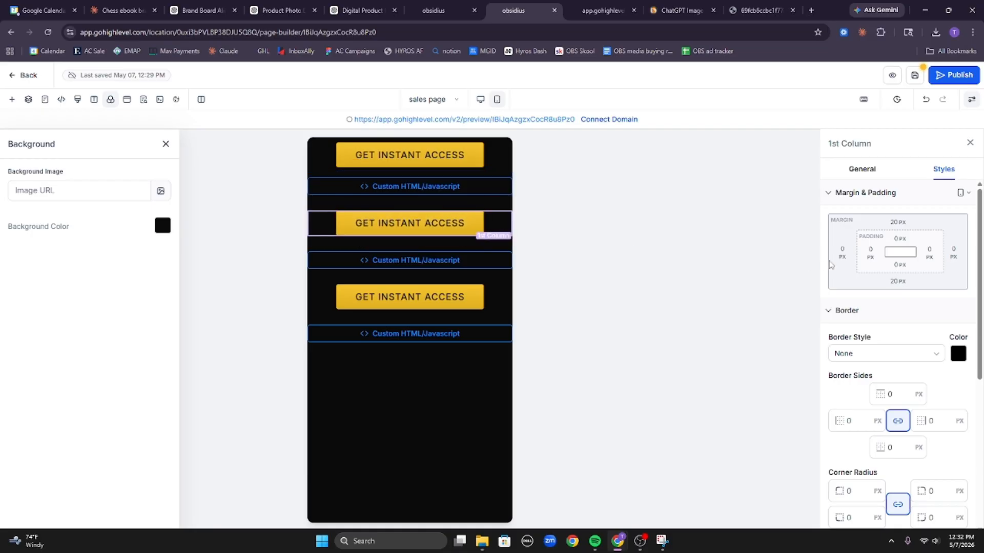
click(894, 281)
click(944, 330)
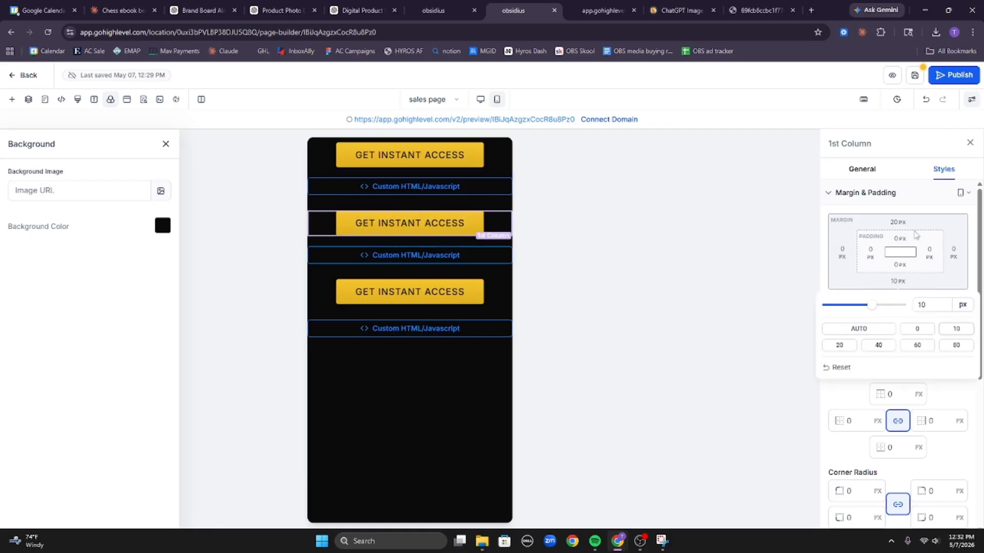
scroll(958, 308, down, 1)
click(958, 272)
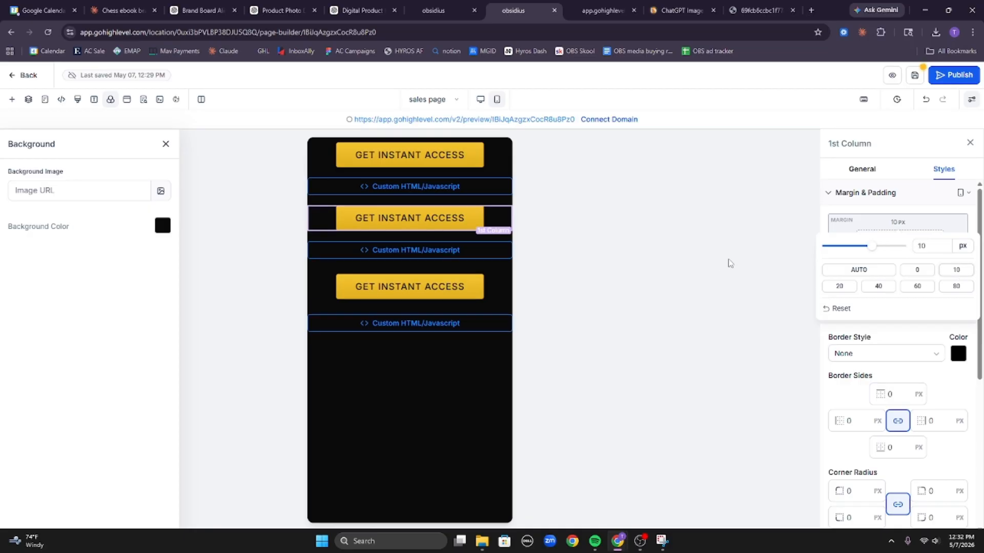
Set the third button column's top and bottom margins to 10 px and save the page.
click(505, 294)
click(897, 225)
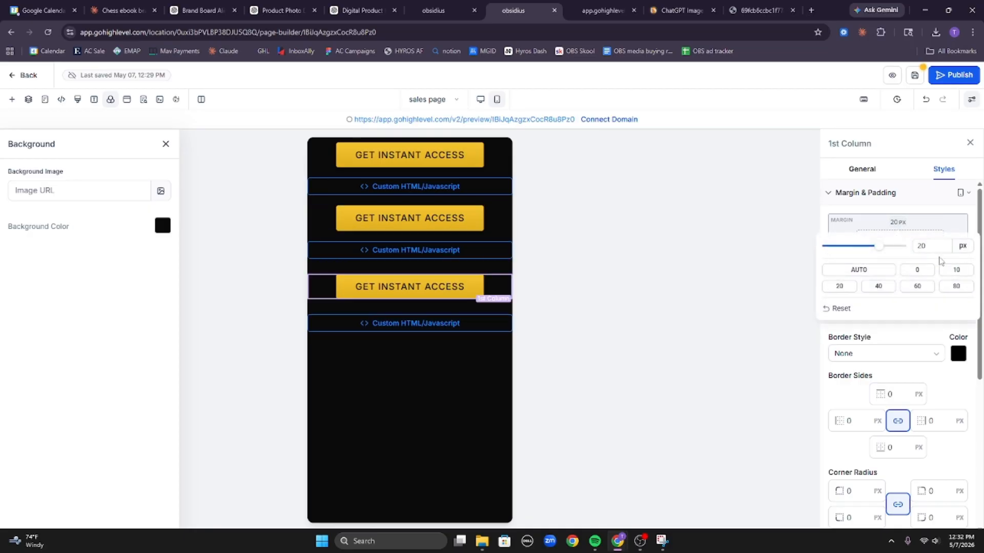
click(962, 269)
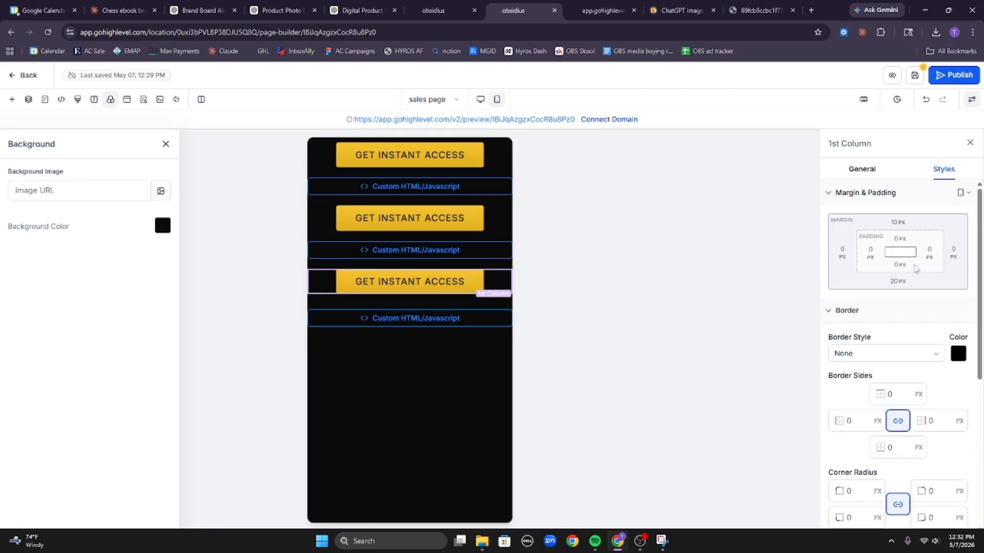
click(897, 282)
click(954, 329)
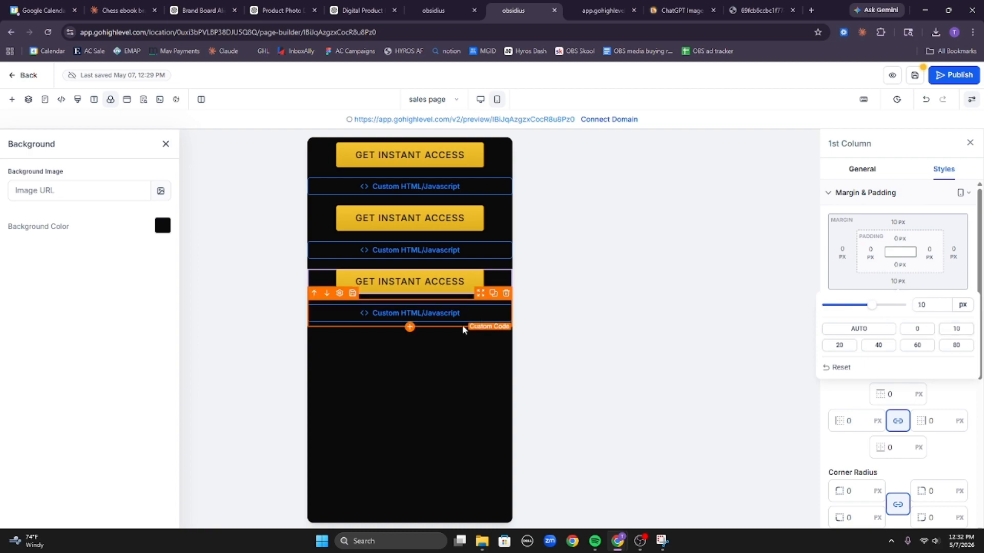
click(914, 76)
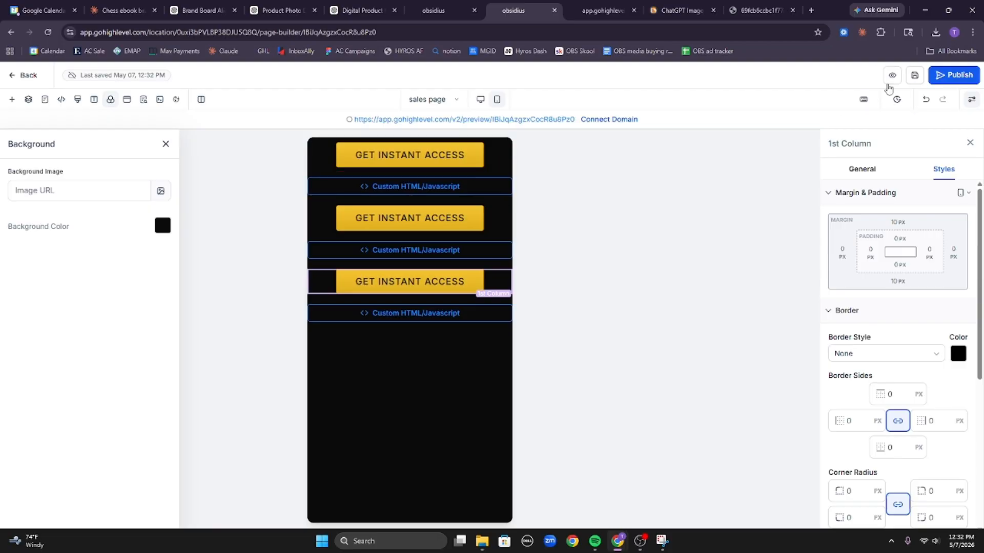
click(892, 76)
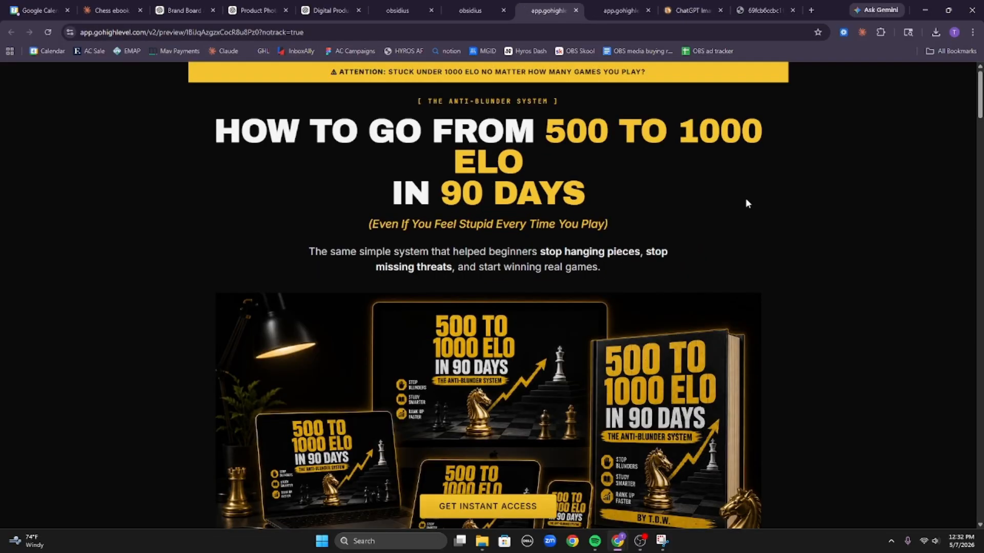
scroll(576, 245, down, 10)
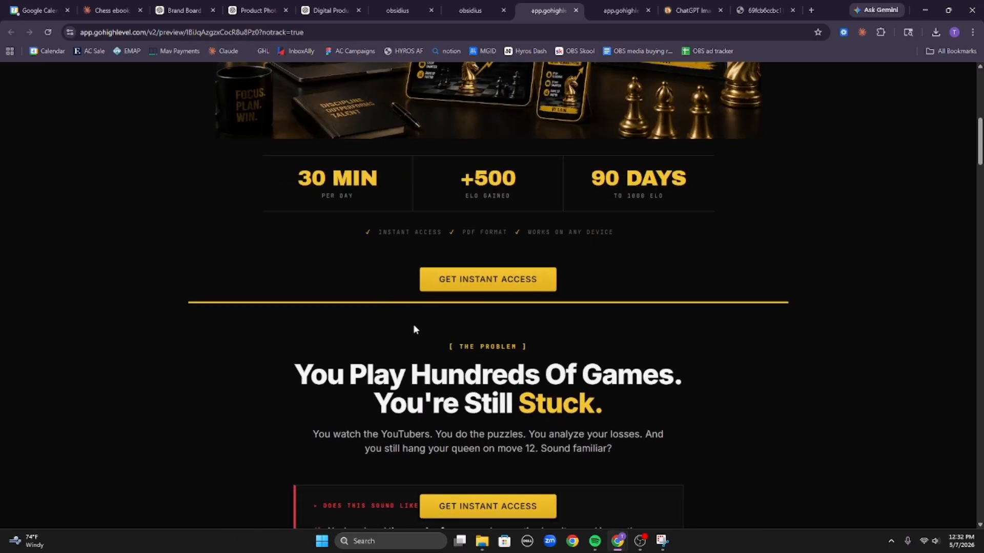
scroll(413, 324, down, 5)
scroll(490, 308, up, 4)
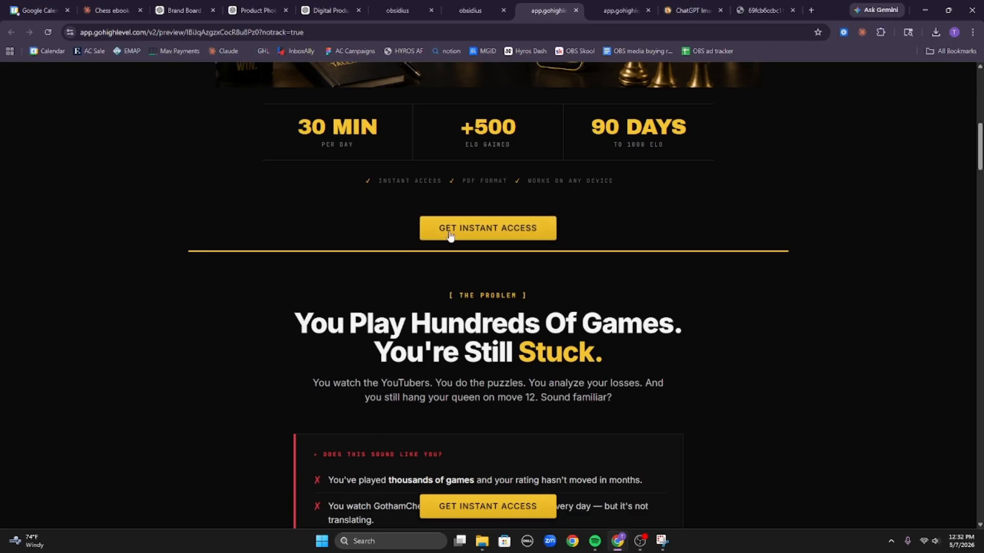
scroll(449, 235, down, 20)
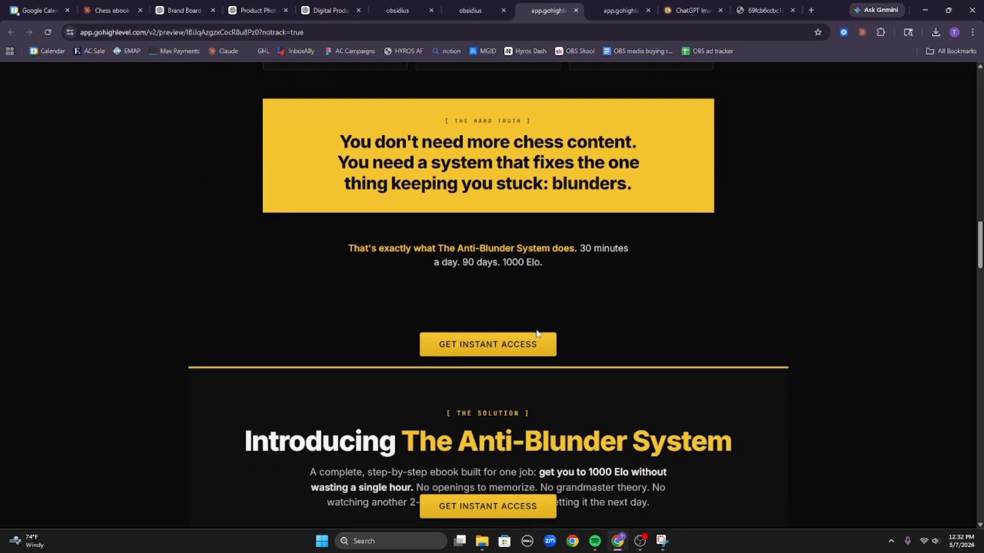
scroll(536, 333, down, 2)
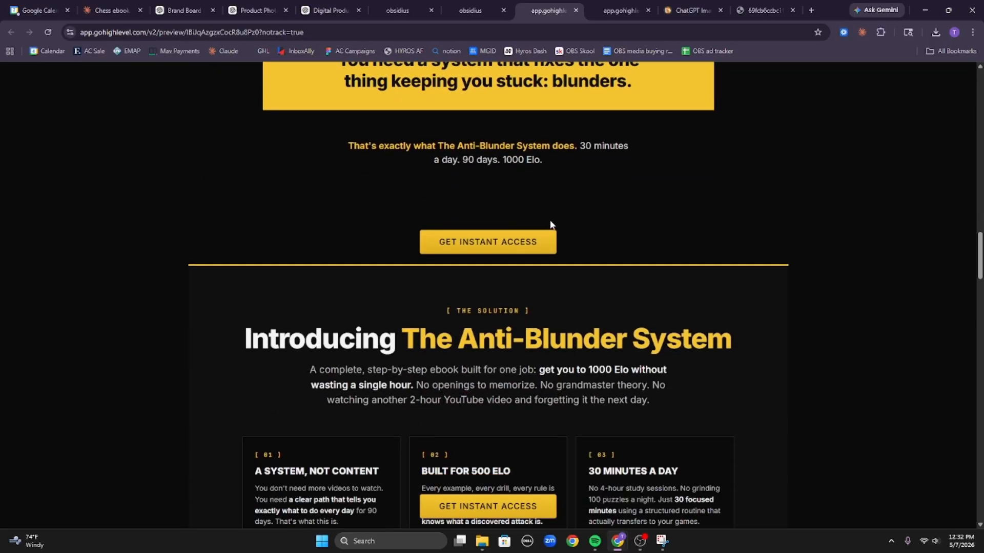
scroll(556, 266, down, 20)
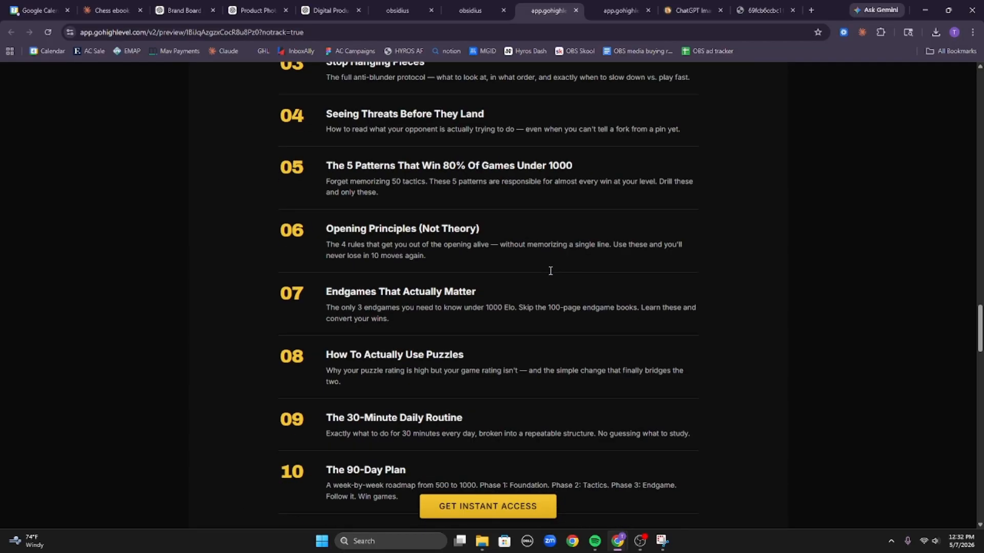
scroll(550, 271, down, 8)
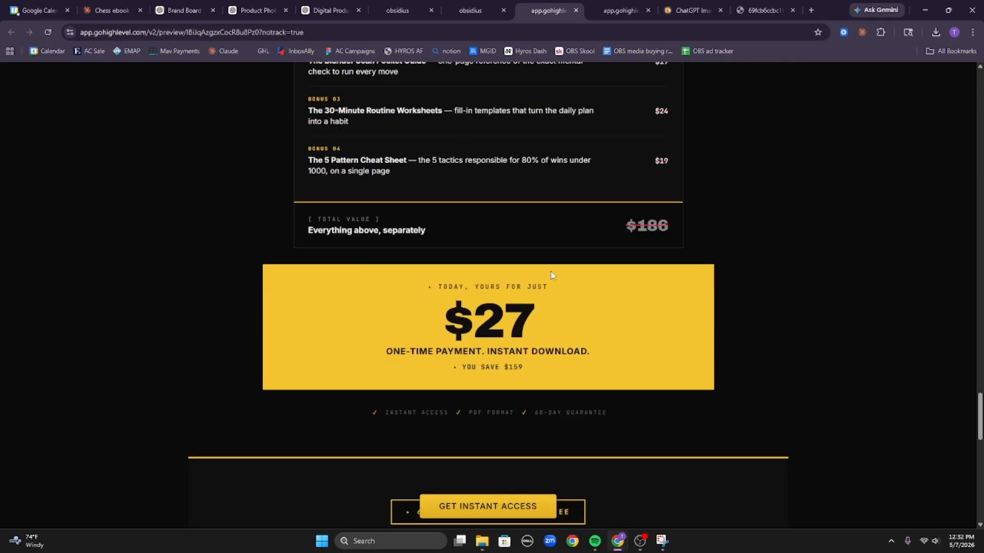
scroll(553, 276, down, 10)
scroll(558, 297, down, 5)
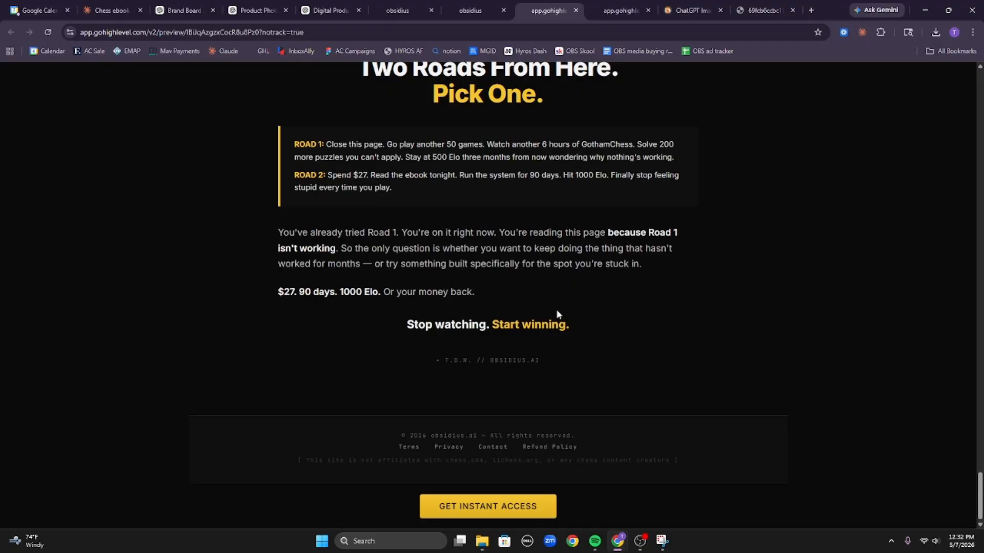
scroll(615, 389, up, 20)
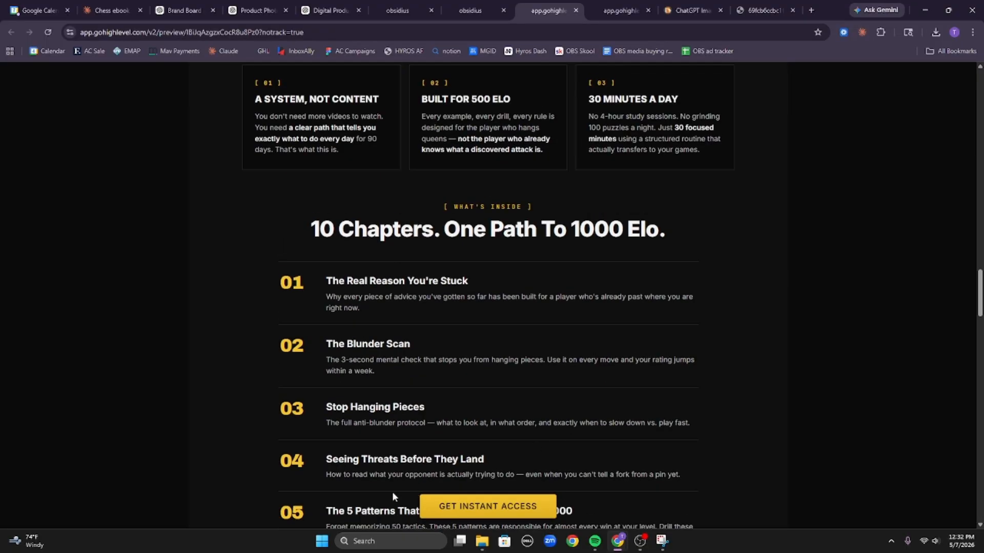
drag(392, 492, 623, 501)
scroll(622, 500, up, 13)
scroll(834, 392, up, 20)
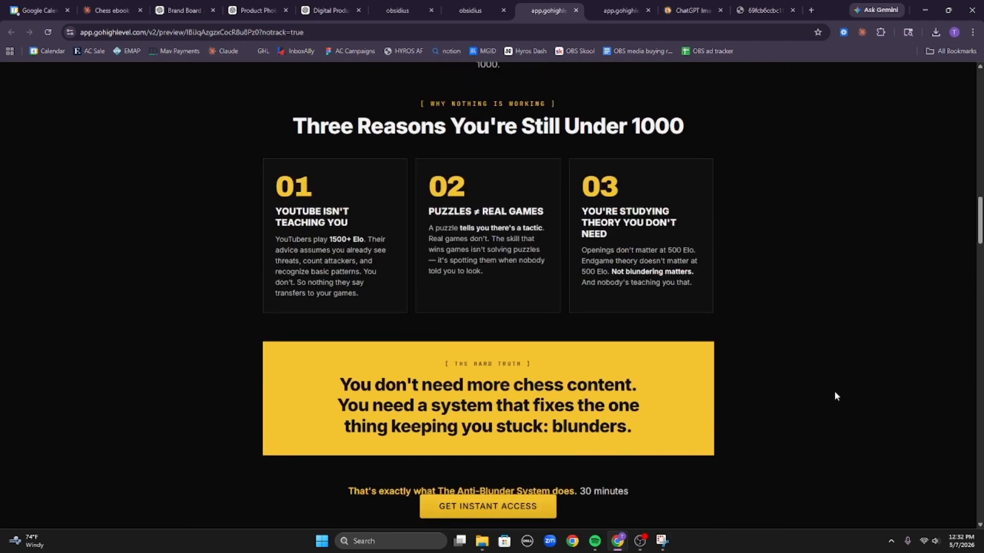
scroll(744, 365, up, 3)
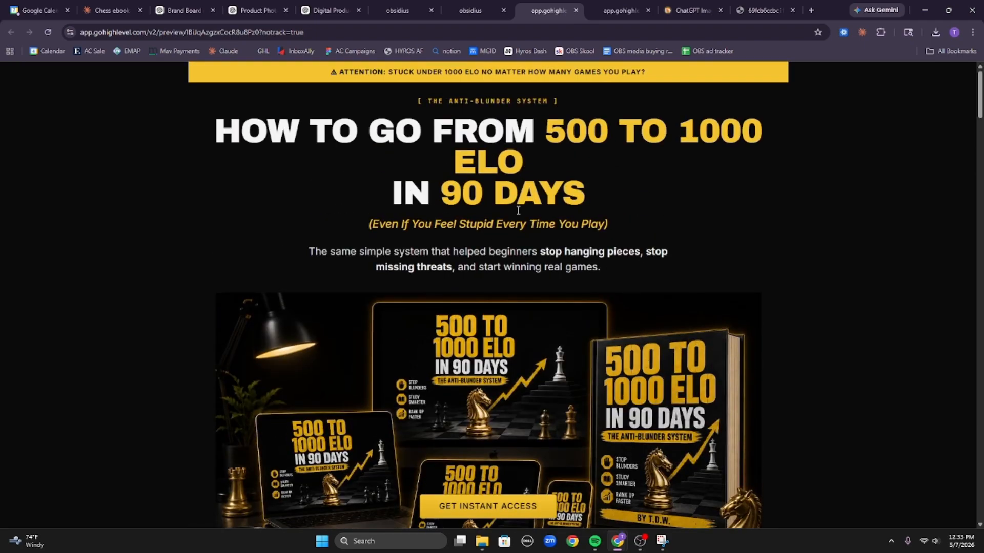
scroll(746, 388, down, 14)
scroll(722, 400, up, 14)
Dock DevTools with F12, scroll the narrowed chess ebook page from headline to guarantee, then close DevTools.
key(F12)
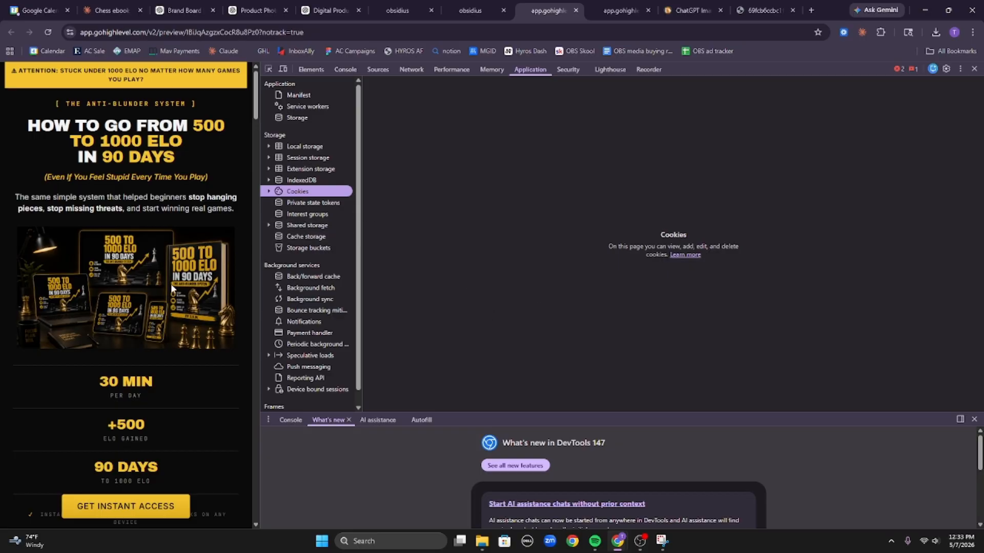
scroll(97, 134, down, 5)
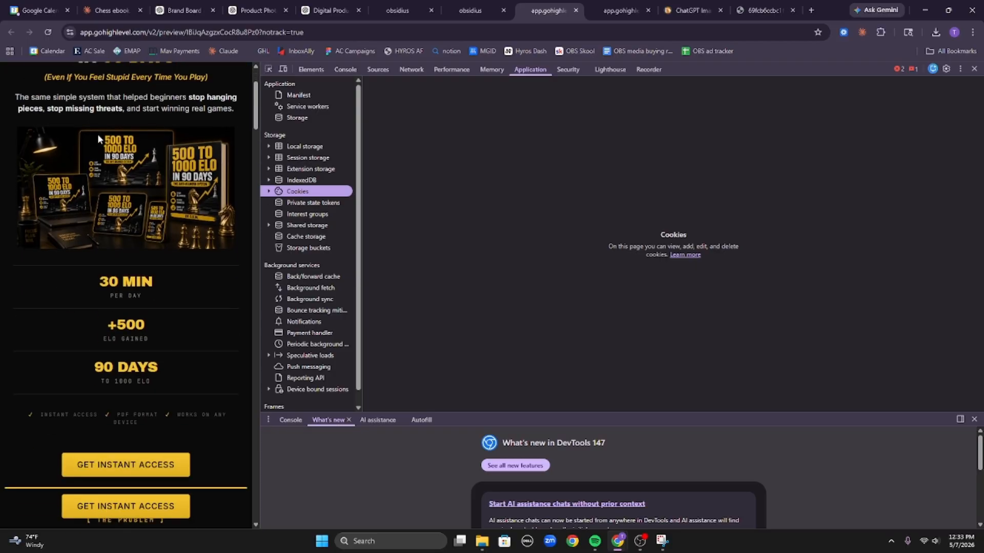
scroll(137, 225, up, 5)
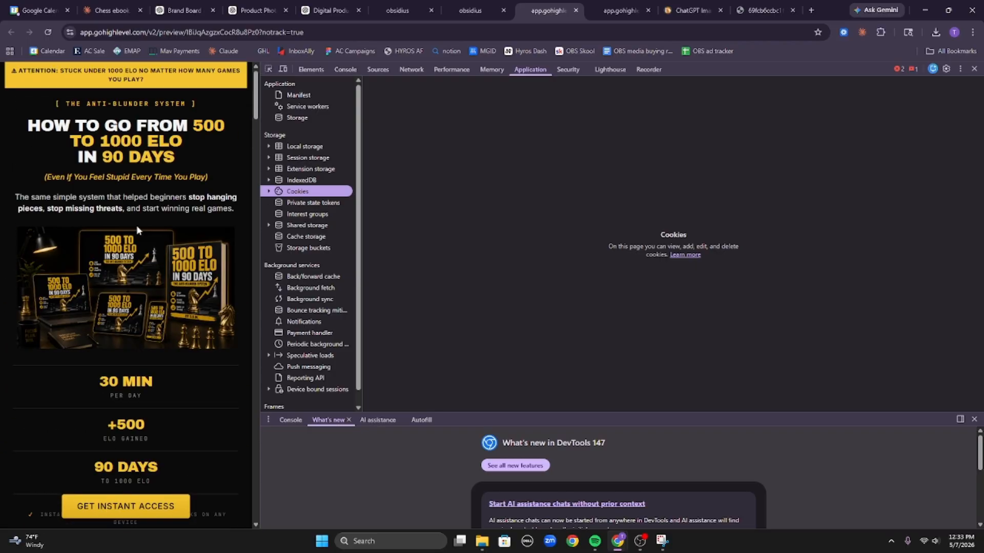
scroll(137, 244, down, 6)
scroll(136, 217, up, 1)
drag(58, 262, 207, 254)
scroll(218, 254, up, 5)
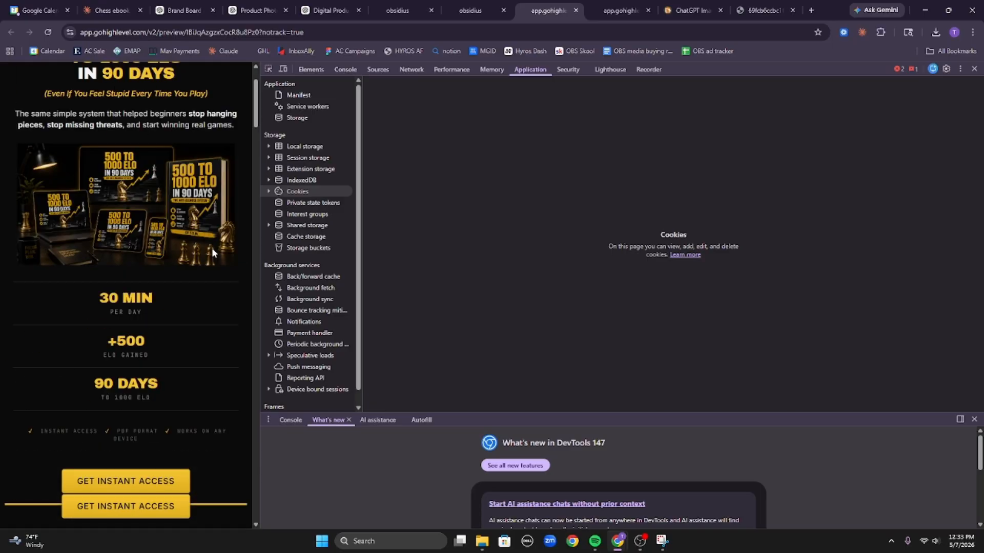
scroll(205, 231, down, 10)
scroll(208, 238, down, 10)
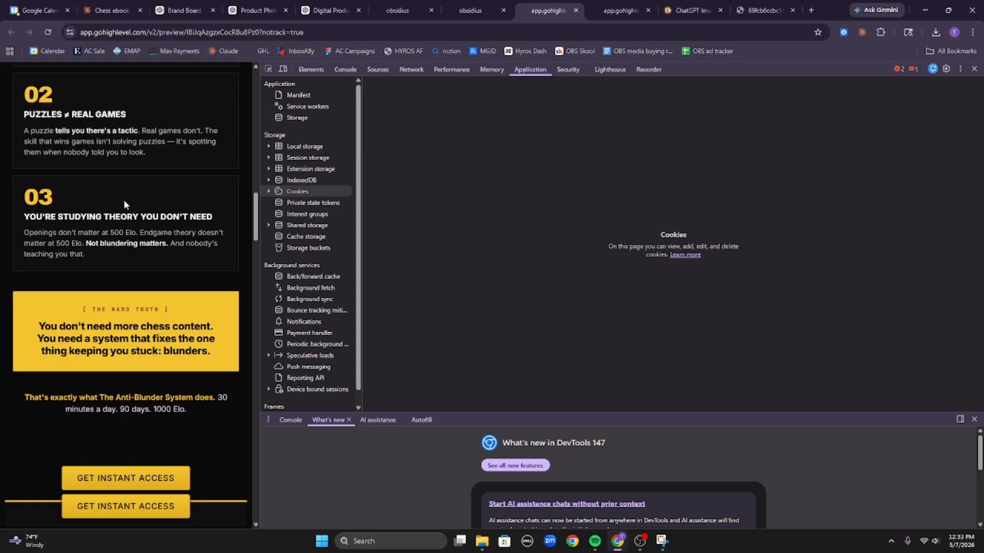
scroll(149, 232, down, 4)
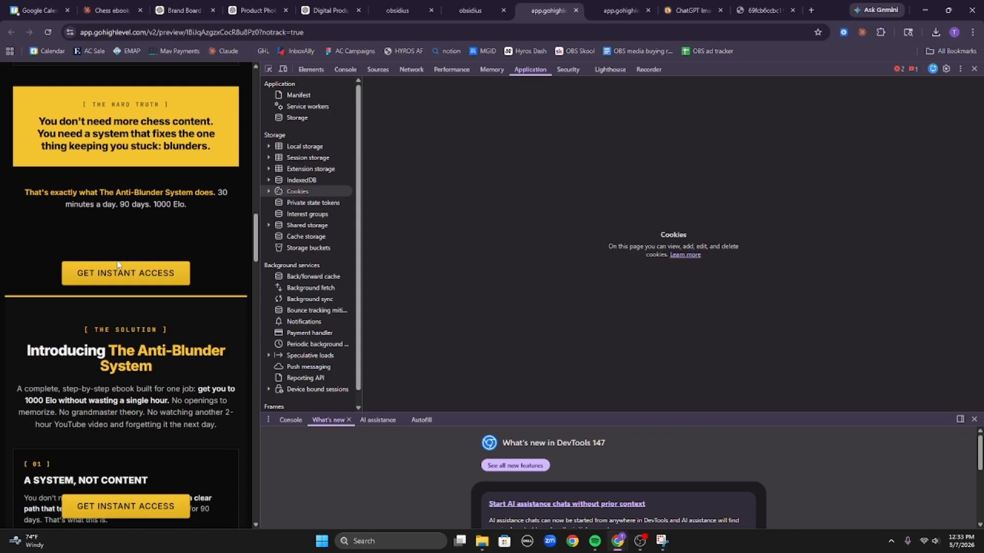
scroll(197, 306, down, 5)
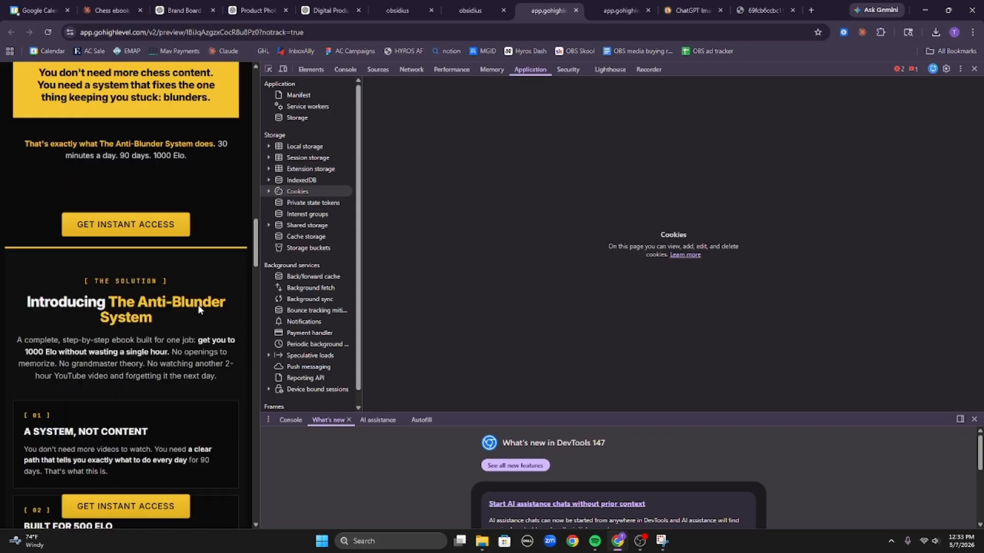
scroll(168, 242, down, 18)
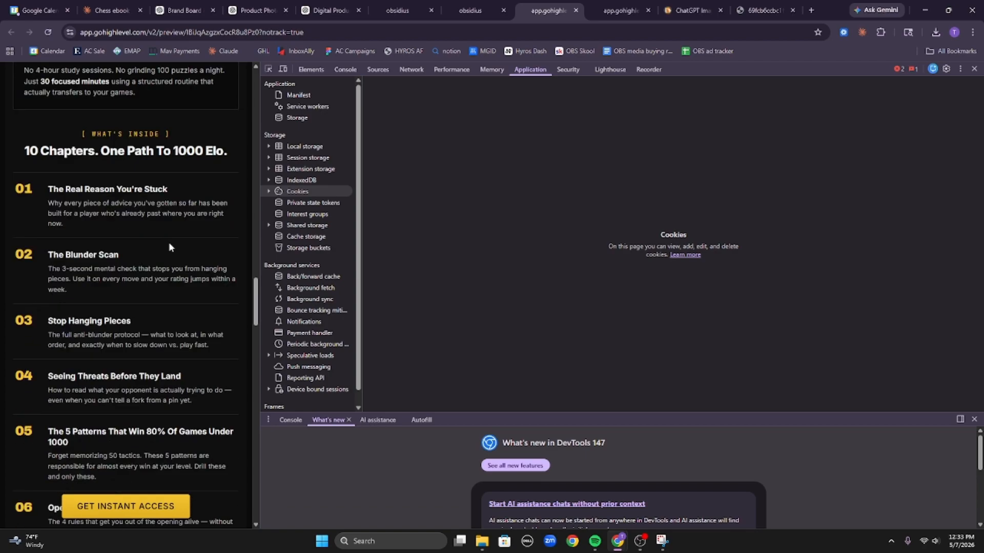
scroll(159, 261, down, 20)
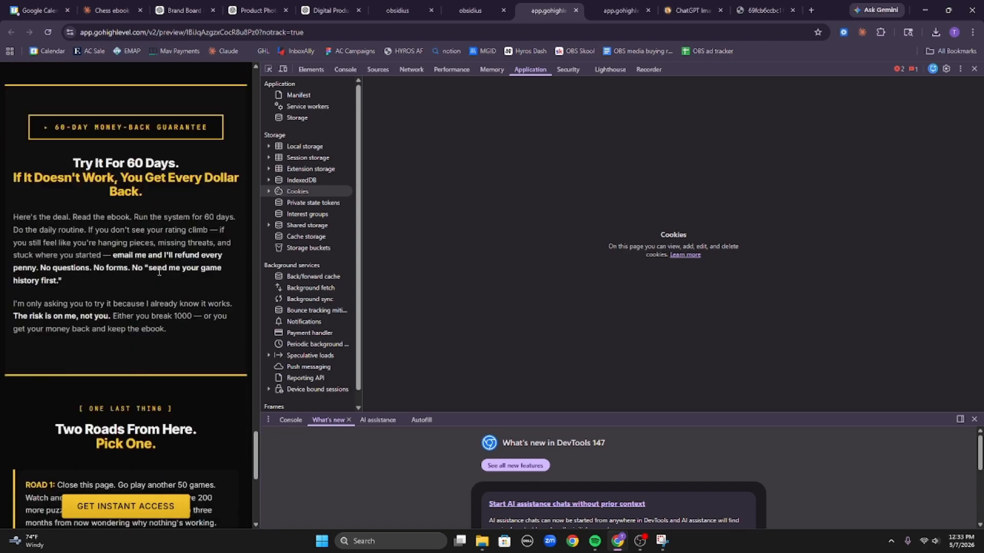
scroll(167, 300, up, 20)
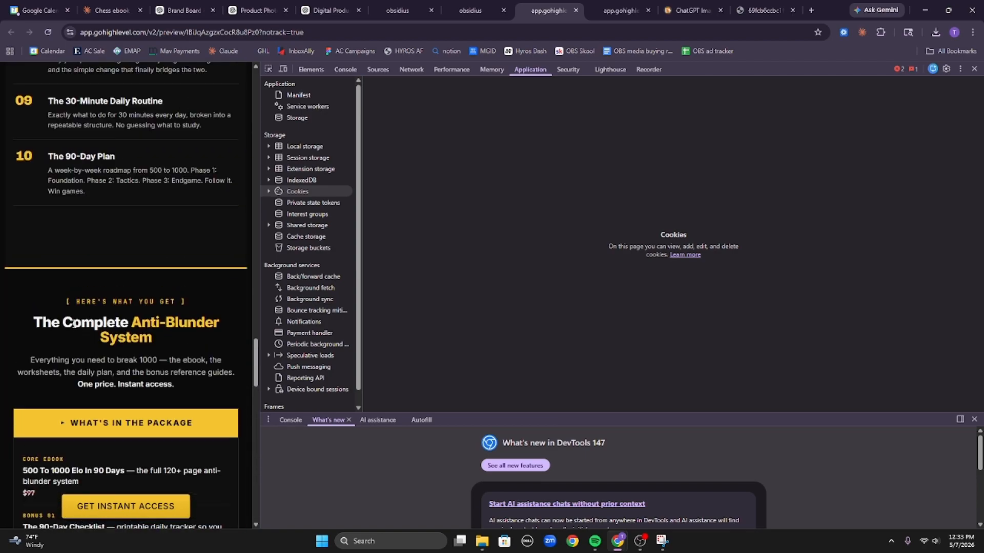
scroll(171, 216, up, 15)
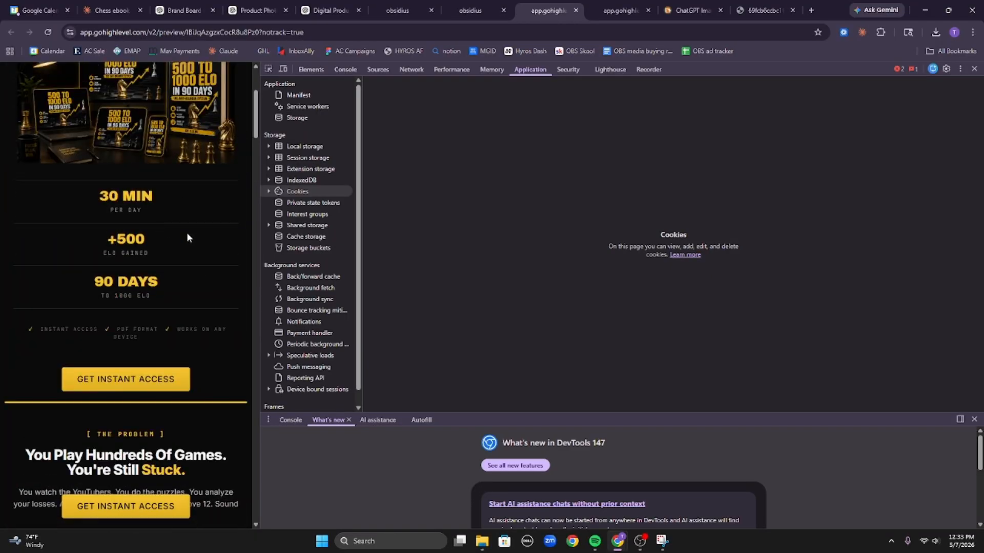
scroll(109, 148, down, 8)
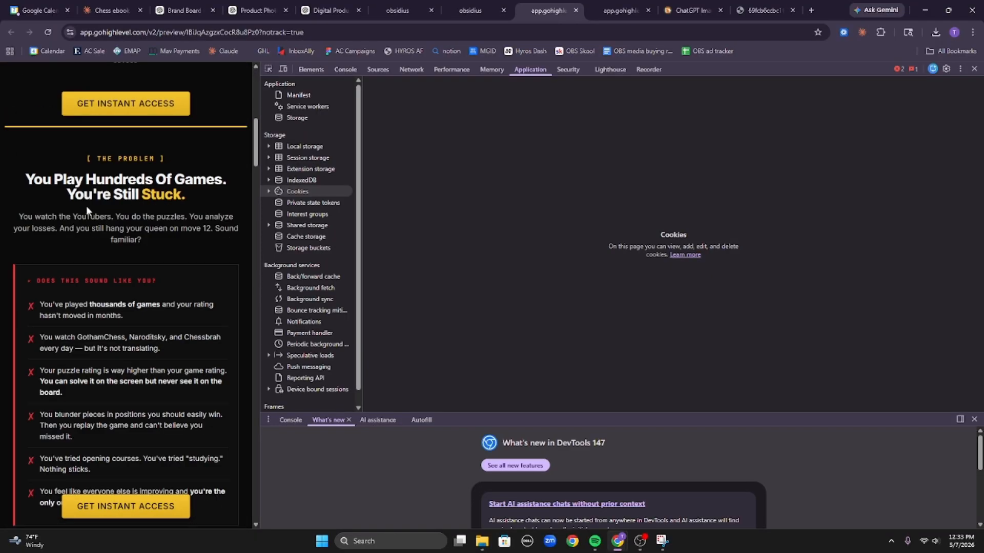
scroll(166, 198, up, 8)
scroll(165, 198, down, 15)
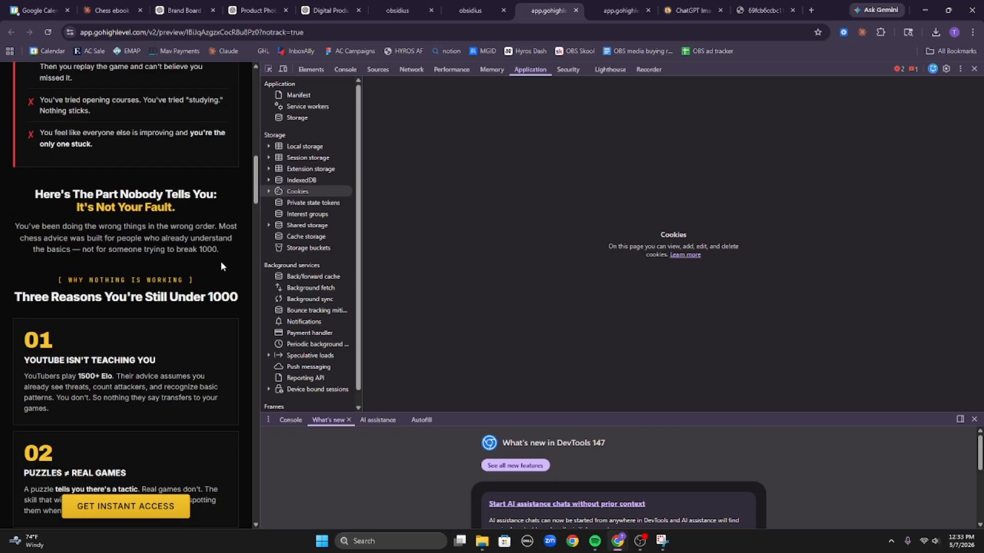
scroll(106, 246, up, 8)
scroll(106, 246, up, 7)
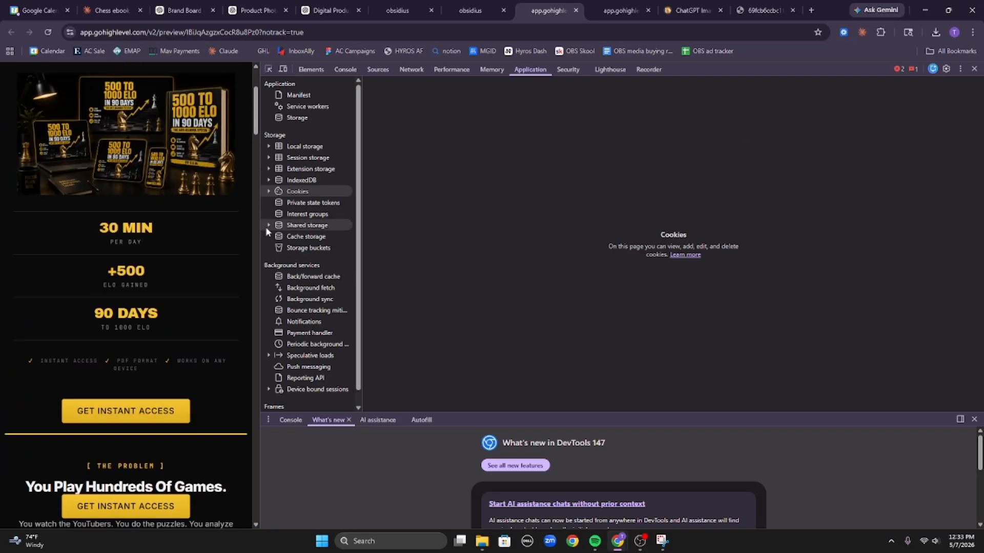
scroll(123, 217, up, 3)
scroll(117, 208, down, 7)
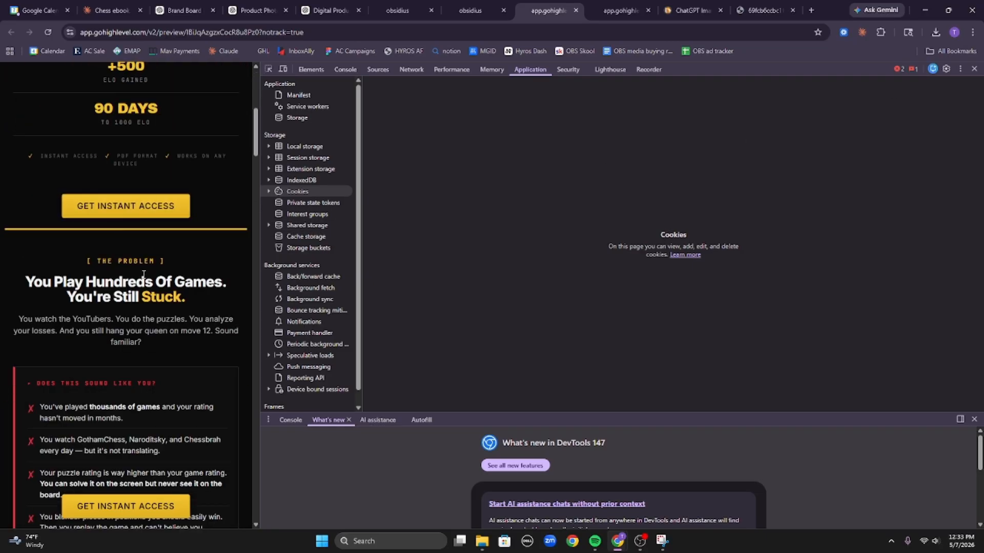
scroll(200, 118, down, 20)
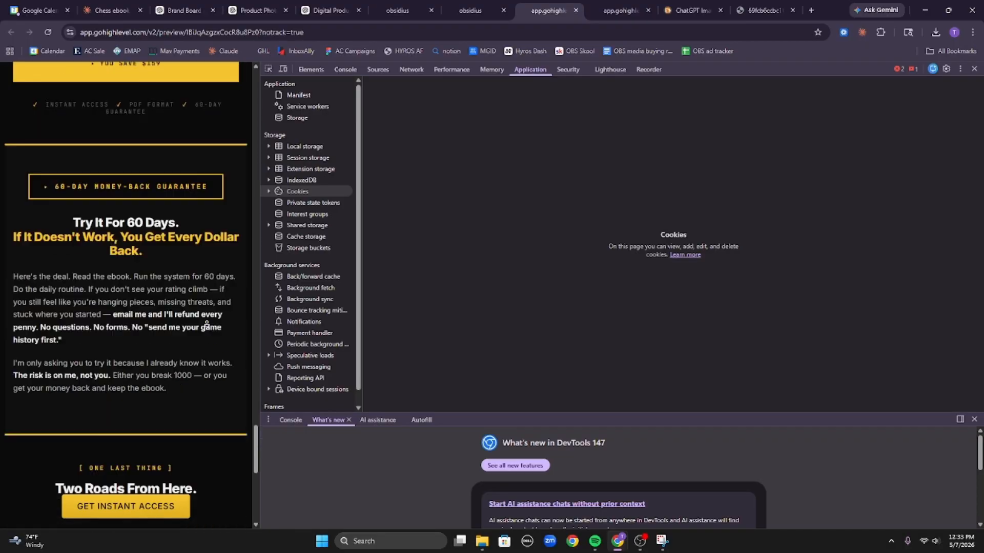
scroll(184, 408, up, 20)
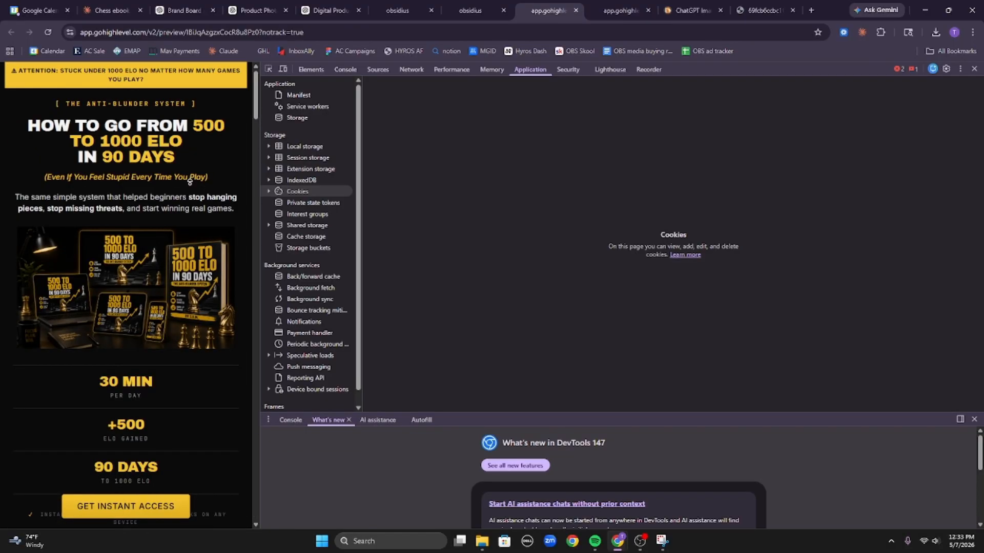
click(974, 70)
Connect obschess.com to the Chess front funnel, keeping sales page as the default step.
click(466, 6)
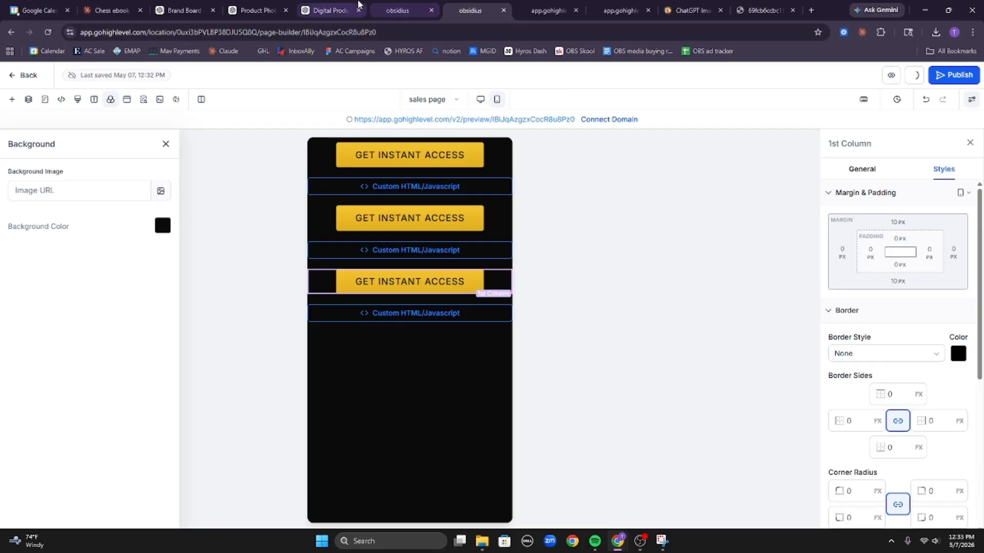
click(399, 4)
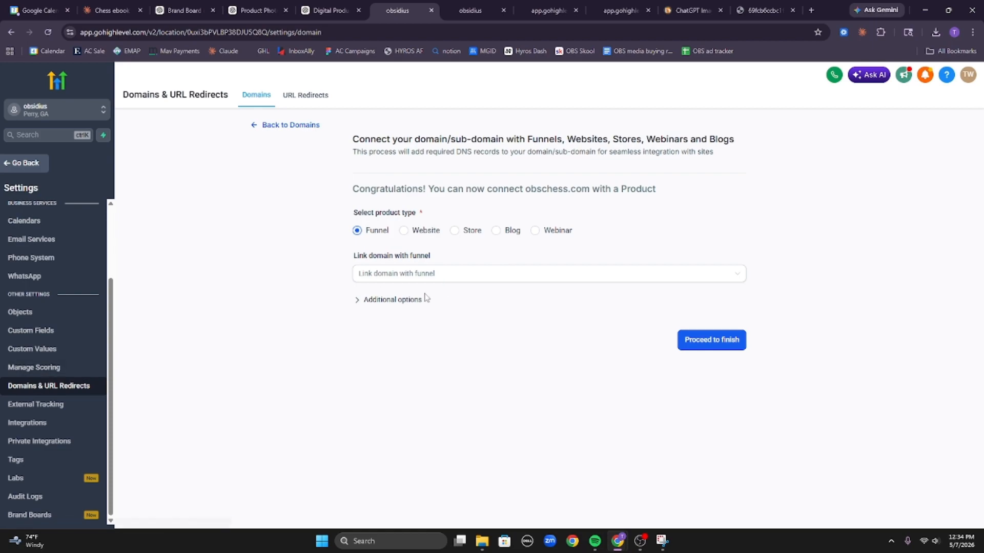
click(399, 275)
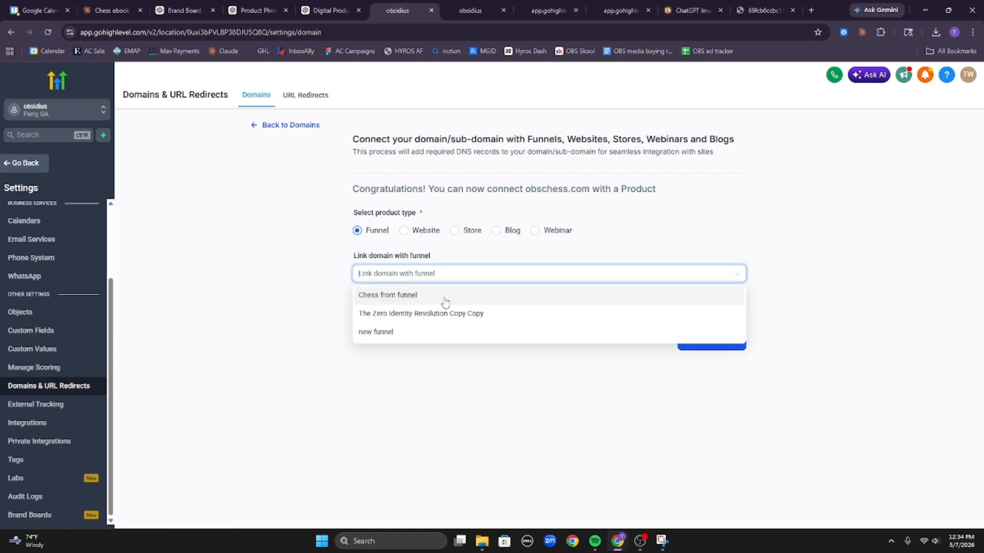
click(426, 299)
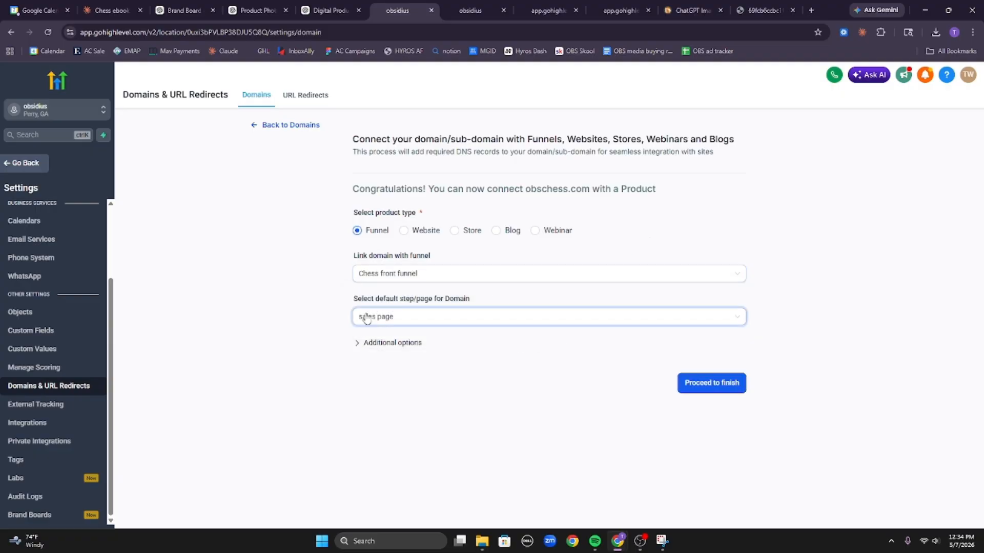
drag(341, 298, 455, 307)
click(560, 308)
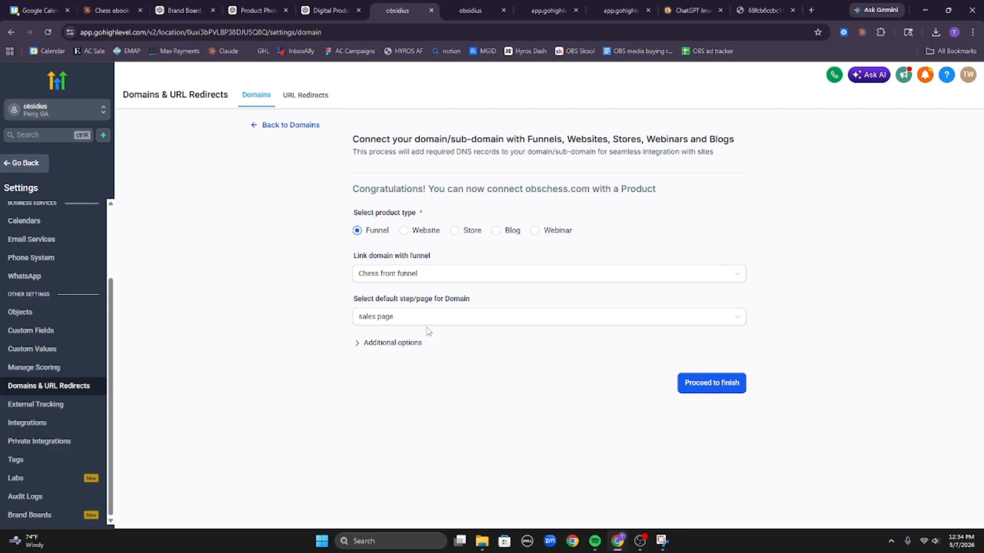
click(444, 321)
click(810, 320)
click(699, 383)
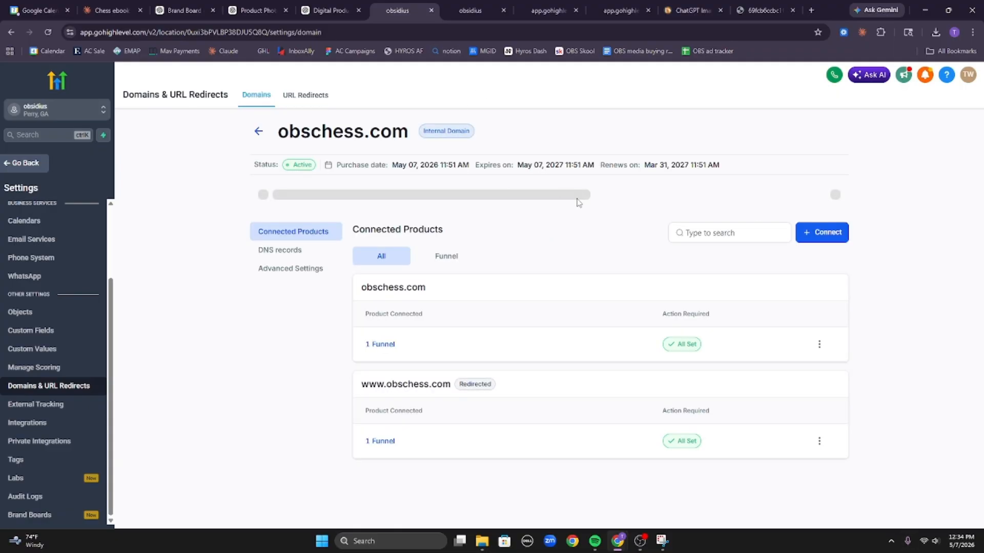
click(472, 6)
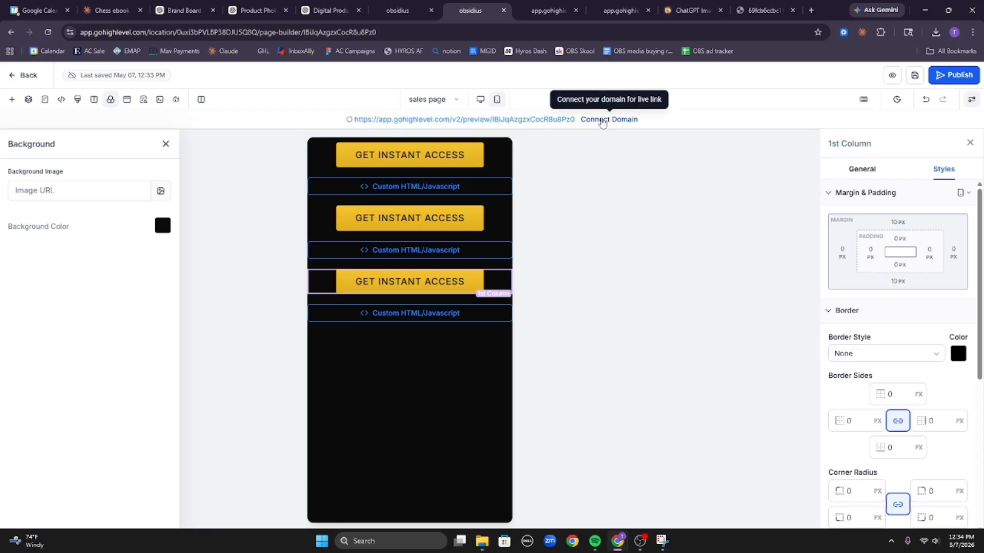
click(438, 15)
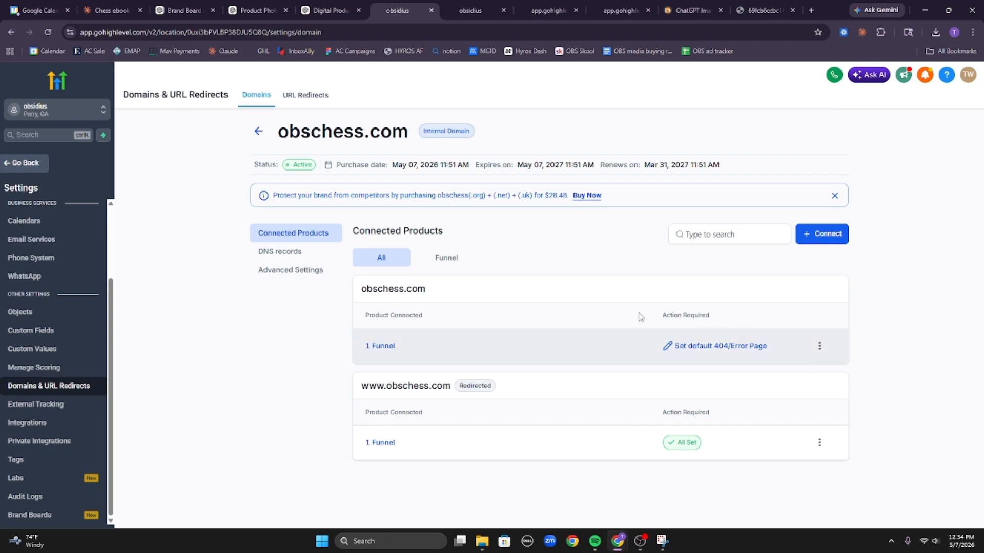
click(471, 10)
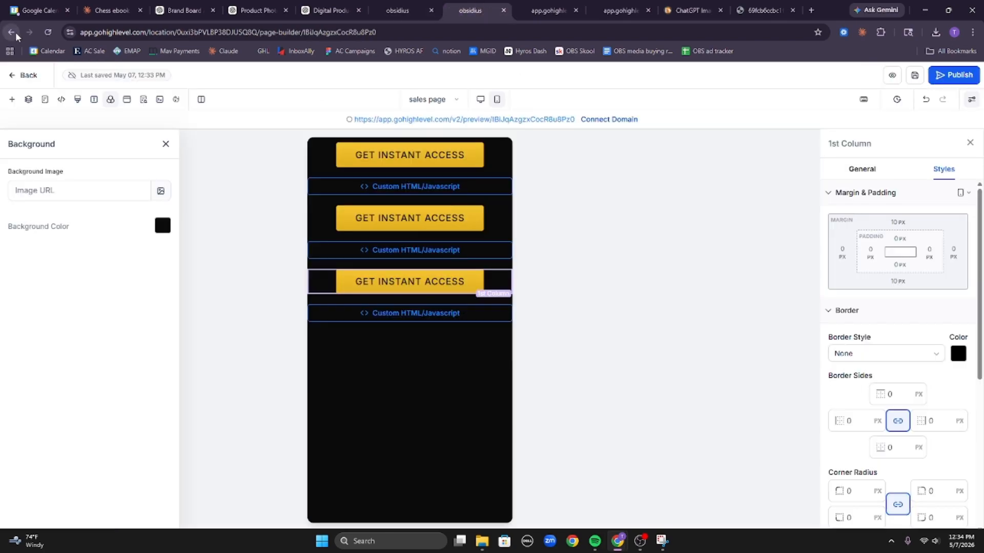
click(50, 35)
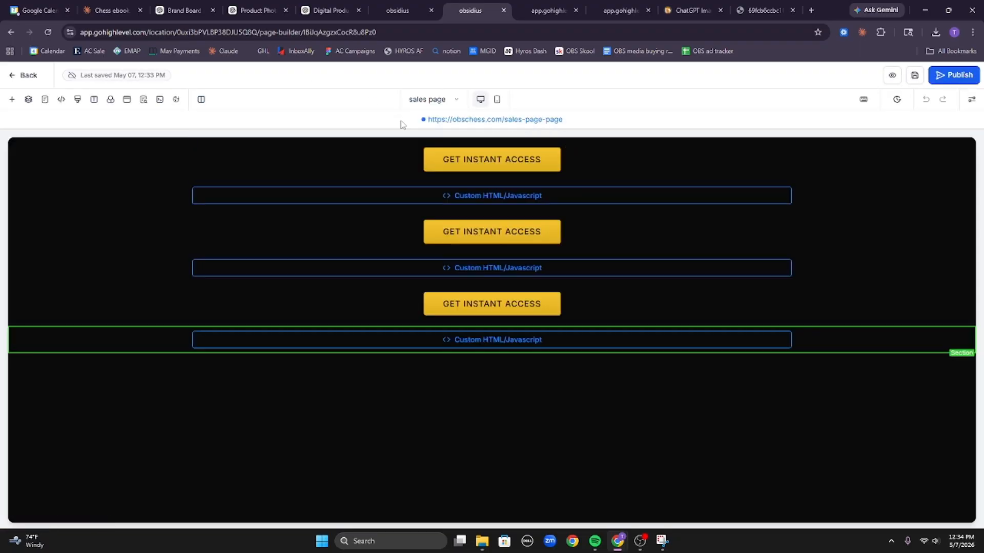
drag(403, 125, 577, 139)
click(577, 128)
Open the live obschess.com sales page, scroll down to the $27 offer, then return to the funnel steps.
click(545, 121)
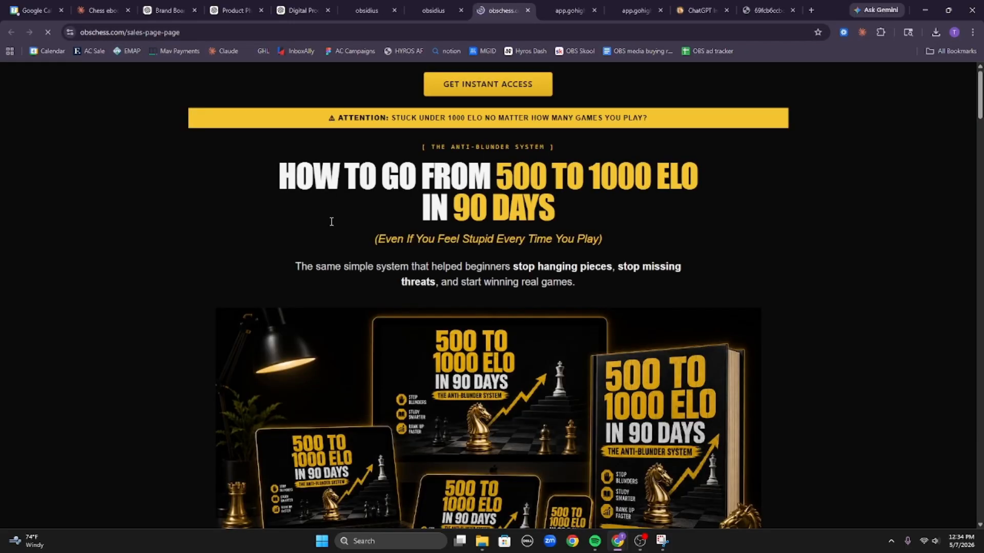
scroll(415, 98, down, 1)
scroll(542, 272, down, 15)
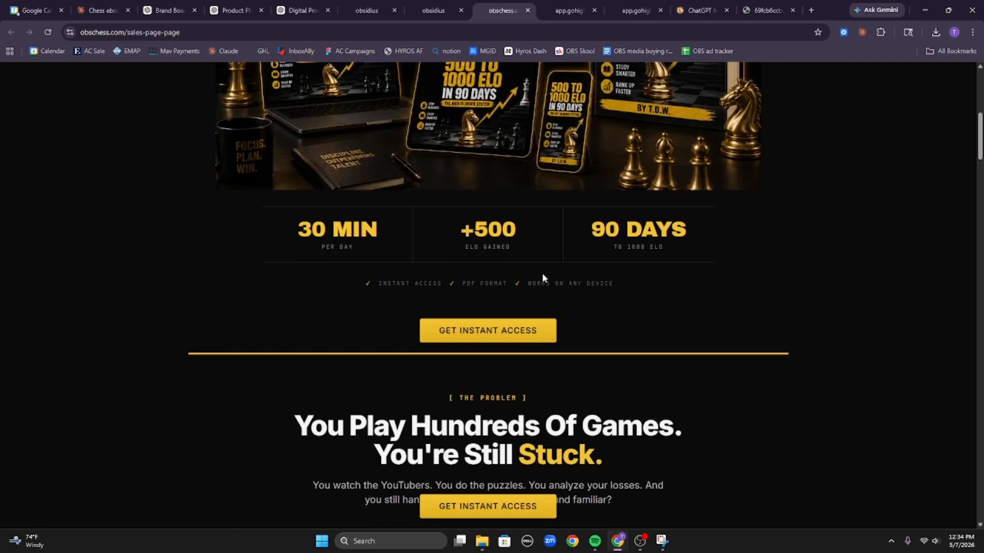
scroll(694, 380, down, 20)
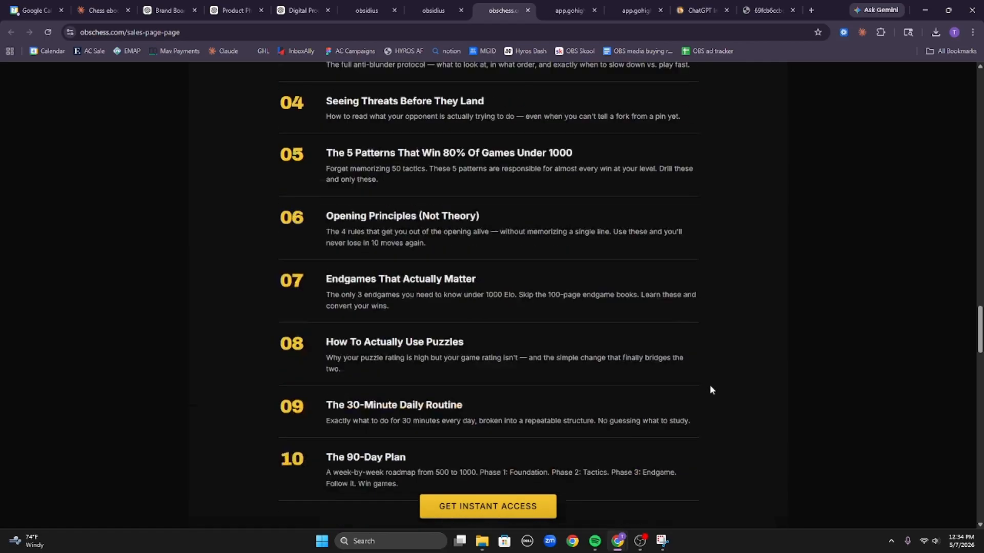
scroll(919, 429, down, 7)
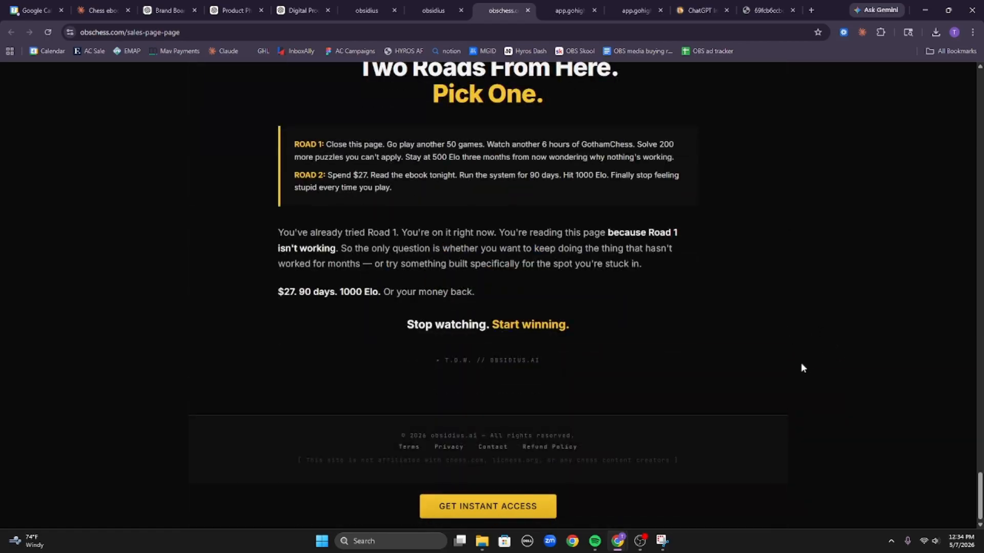
scroll(801, 368, up, 20)
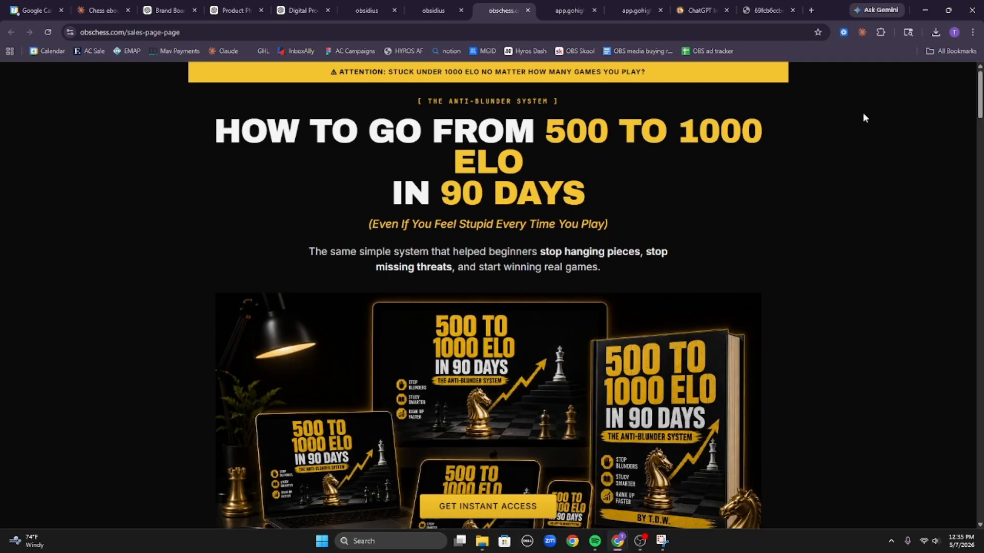
click(433, 11)
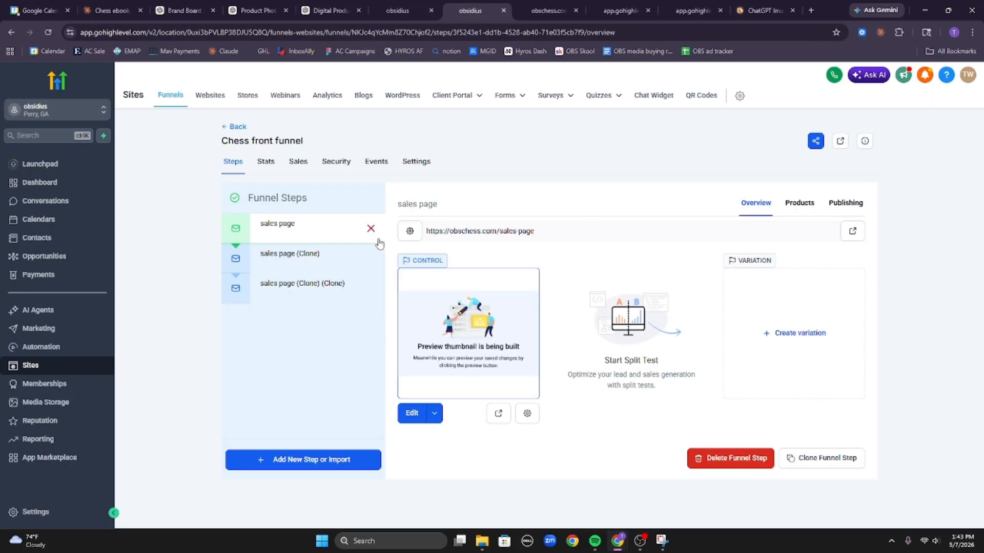
Rename the first cloned step to 'checkout' with the URL slug checkout.
click(320, 259)
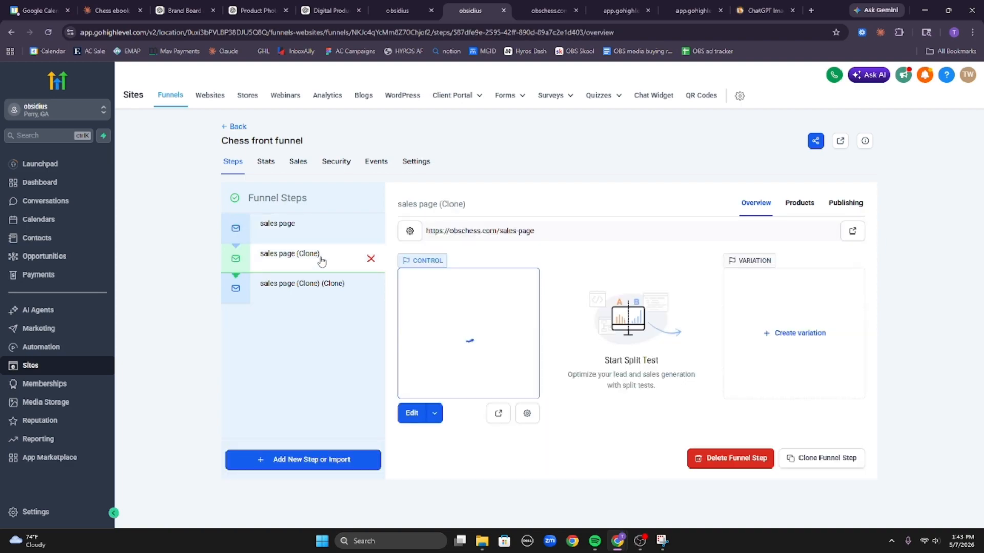
click(411, 235)
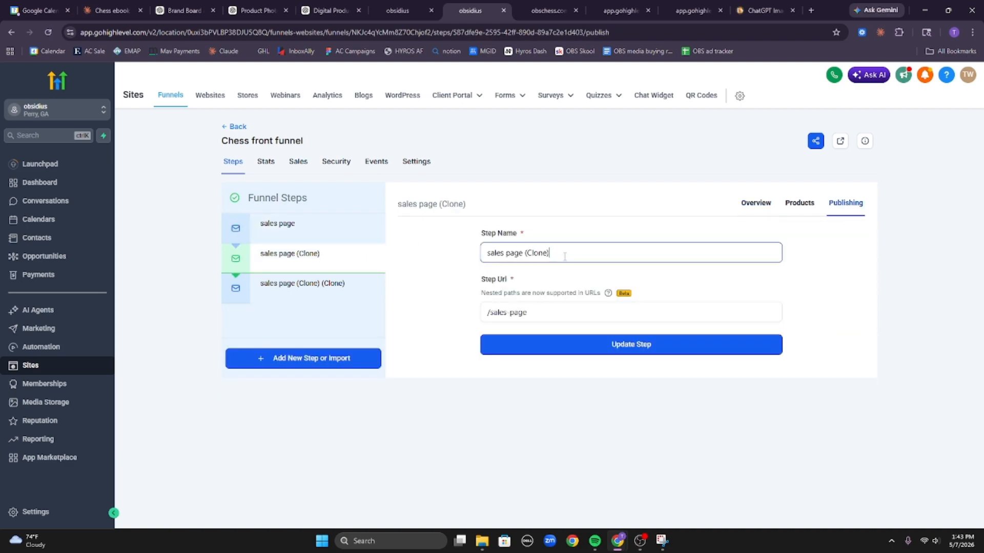
drag(564, 257, 463, 259)
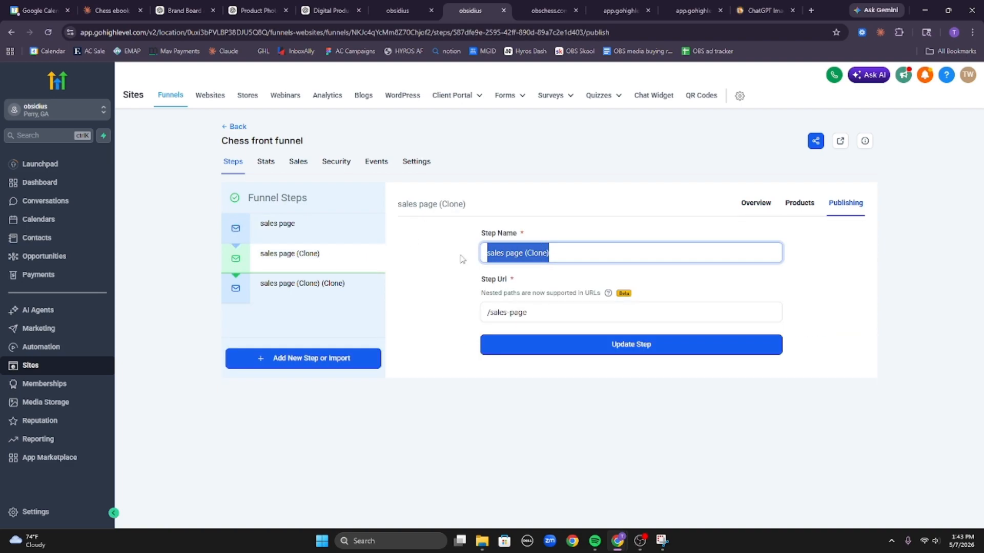
text(checkout)
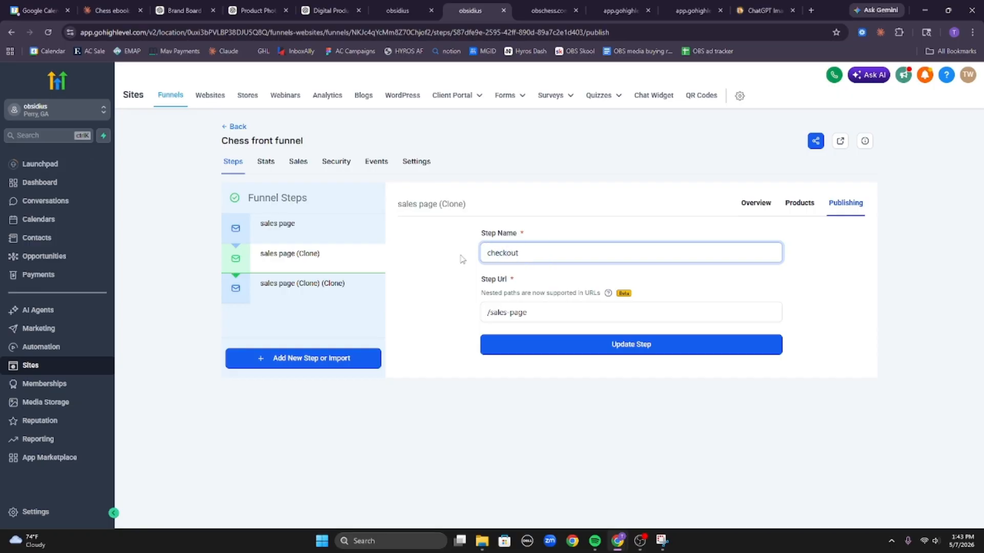
key(ctrl+a)
key(ctrl+c)
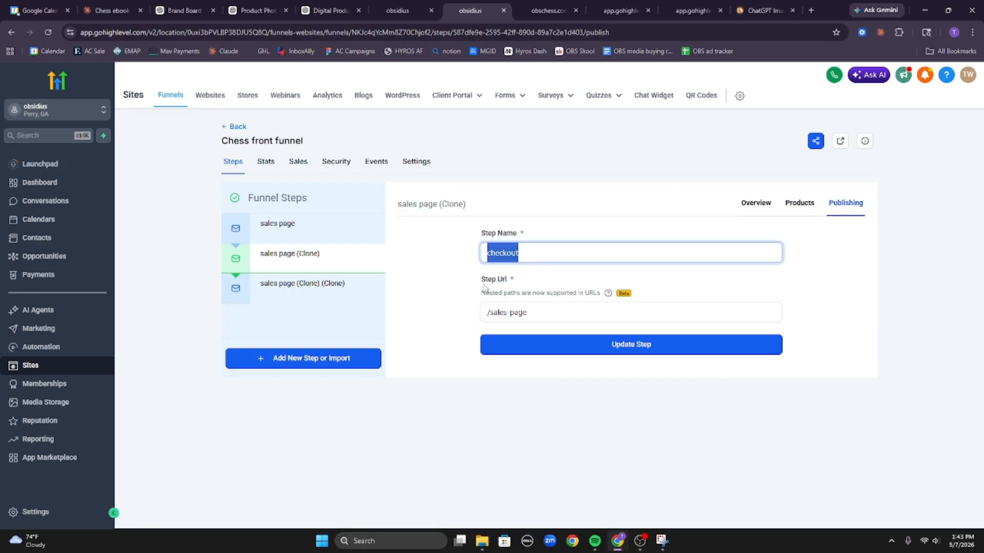
drag(491, 314, 575, 311)
key(ctrl+v)
click(625, 344)
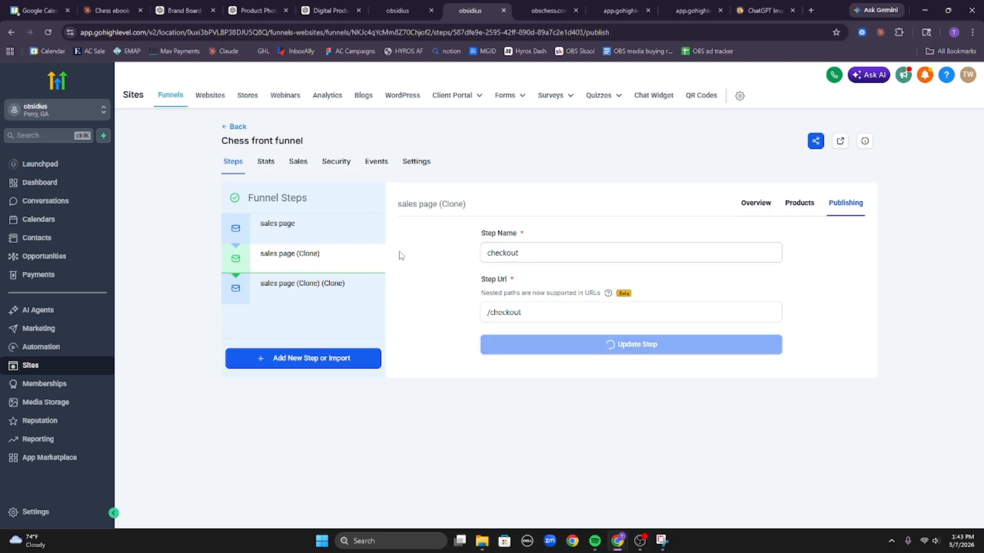
Rename the second cloned step to 'thank you' with a thank-you URL, then reselect the sales page step.
click(307, 287)
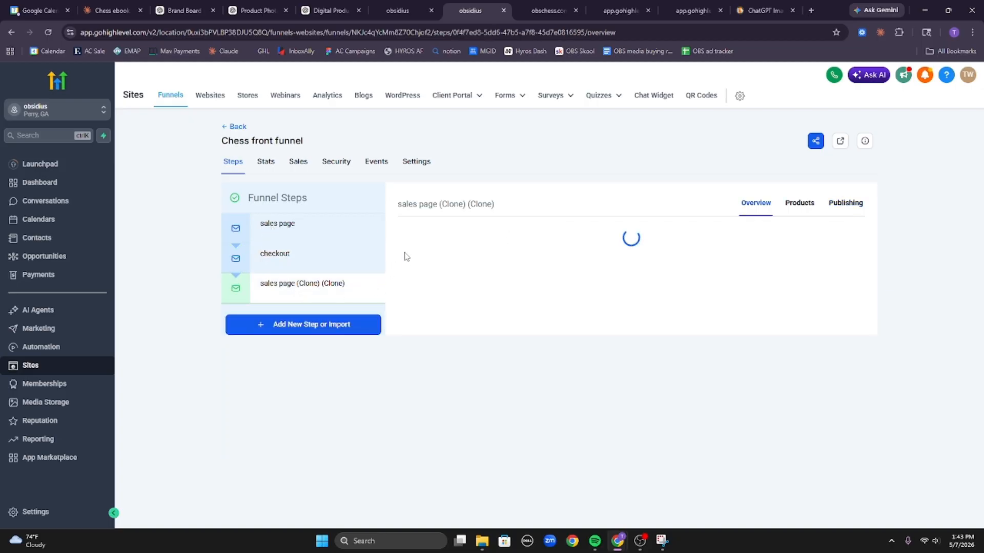
click(410, 231)
drag(575, 253, 479, 253)
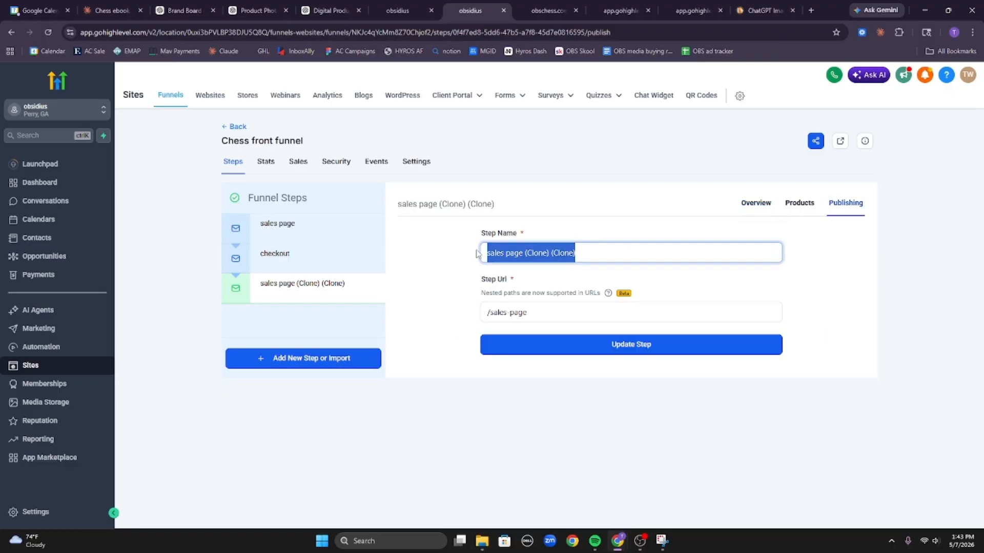
text(thank you)
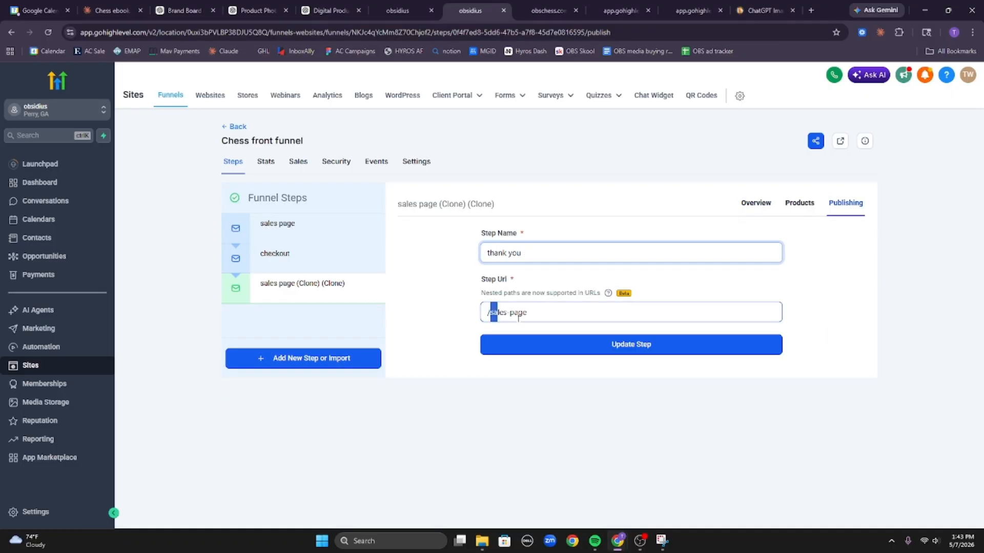
drag(496, 314, 560, 316)
text(thank)
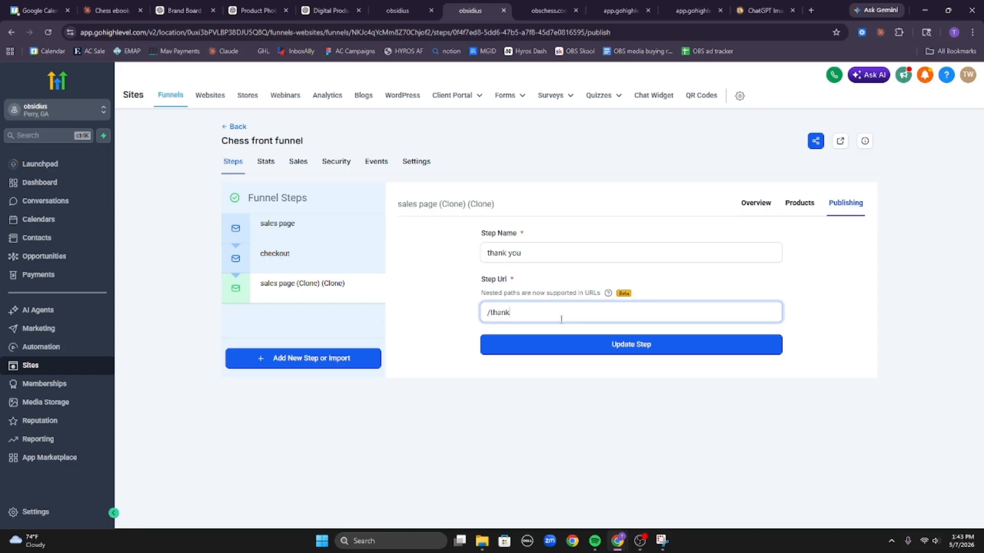
text(you)
click(549, 344)
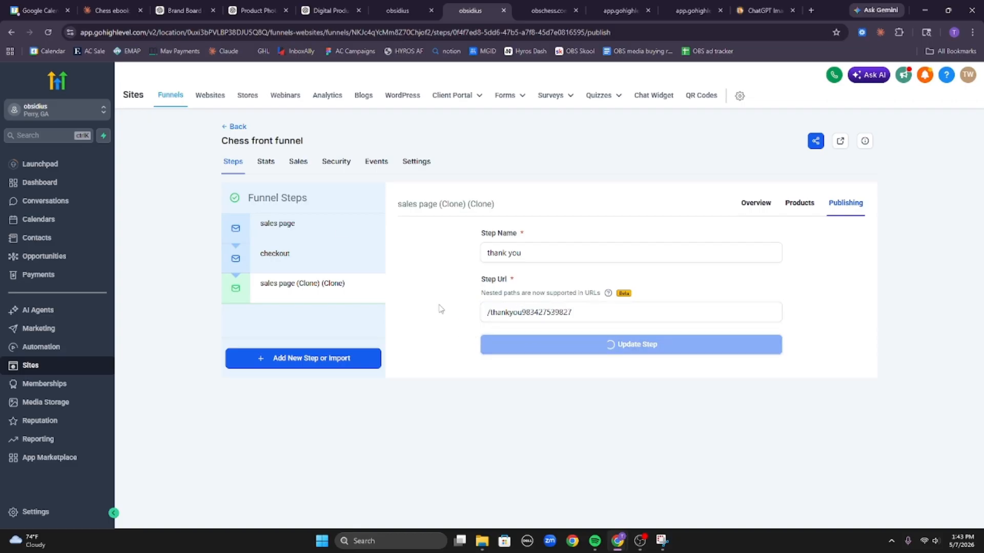
mouse_move(306, 283)
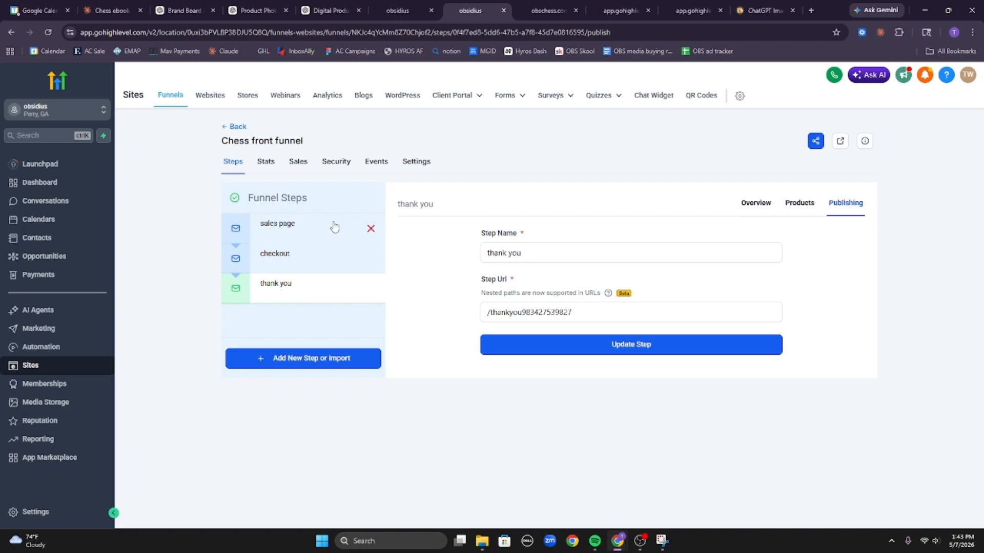
click(286, 229)
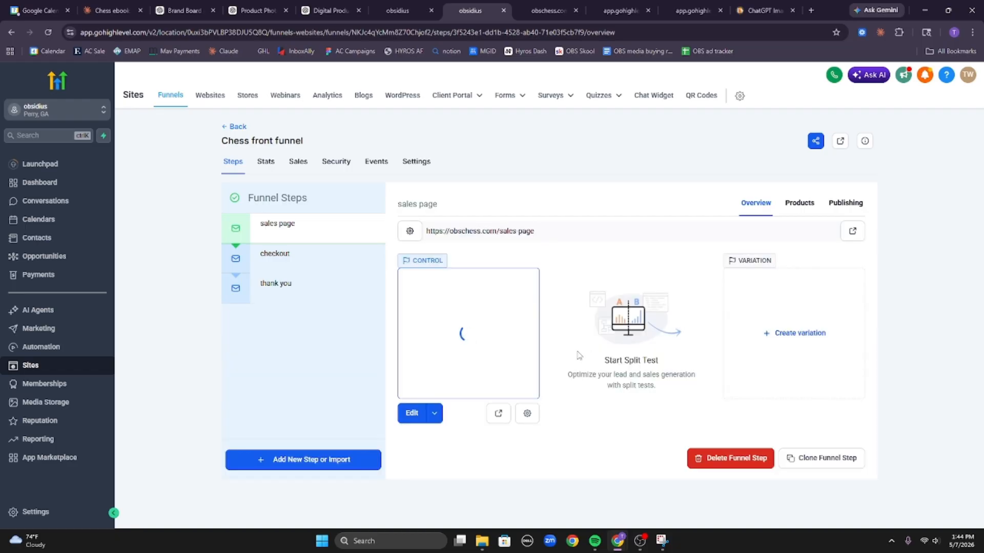
Open the published sales page in a new tab, close four leftover tabs, and scroll through it.
click(498, 413)
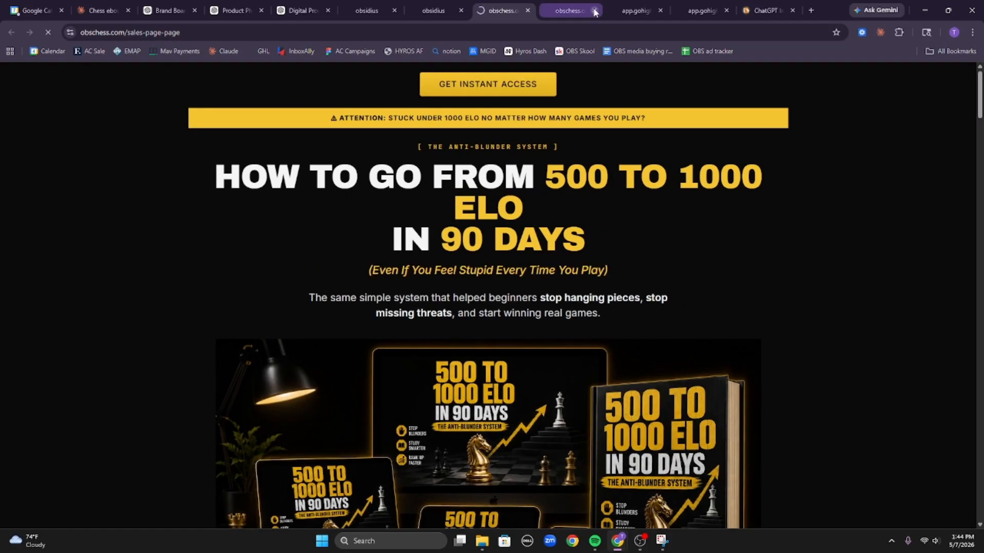
click(594, 10)
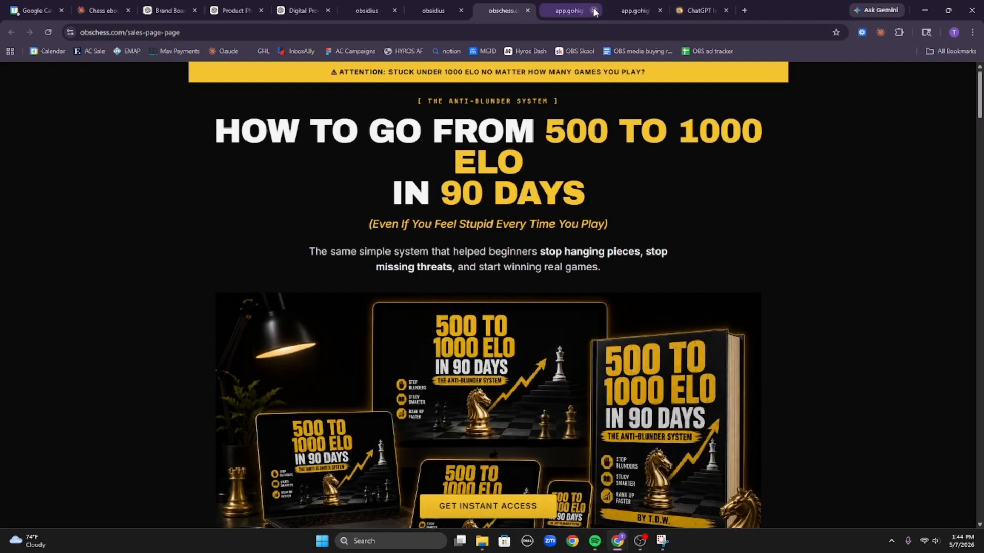
click(594, 10)
click(594, 10)
click(594, 11)
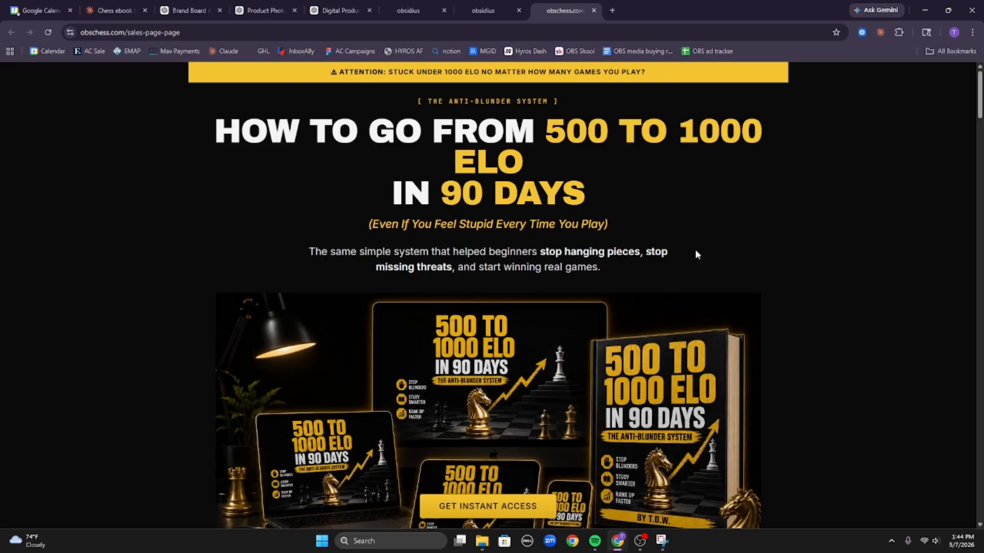
scroll(760, 290, down, 20)
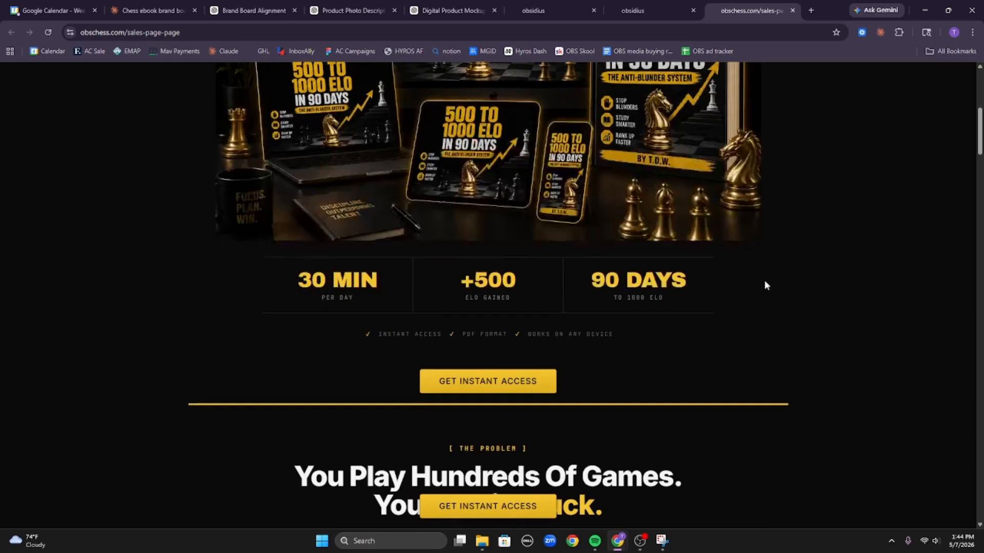
scroll(775, 338, down, 20)
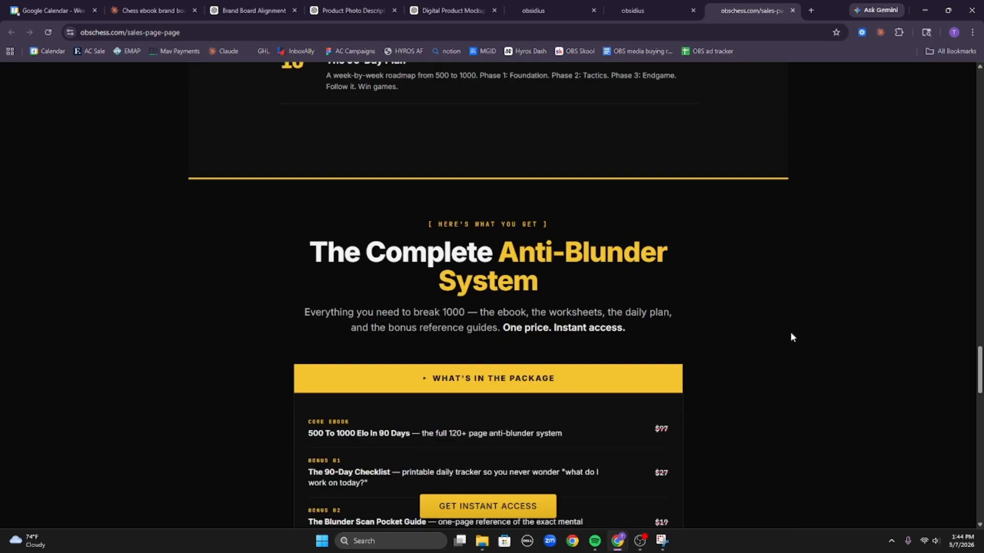
scroll(695, 362, down, 8)
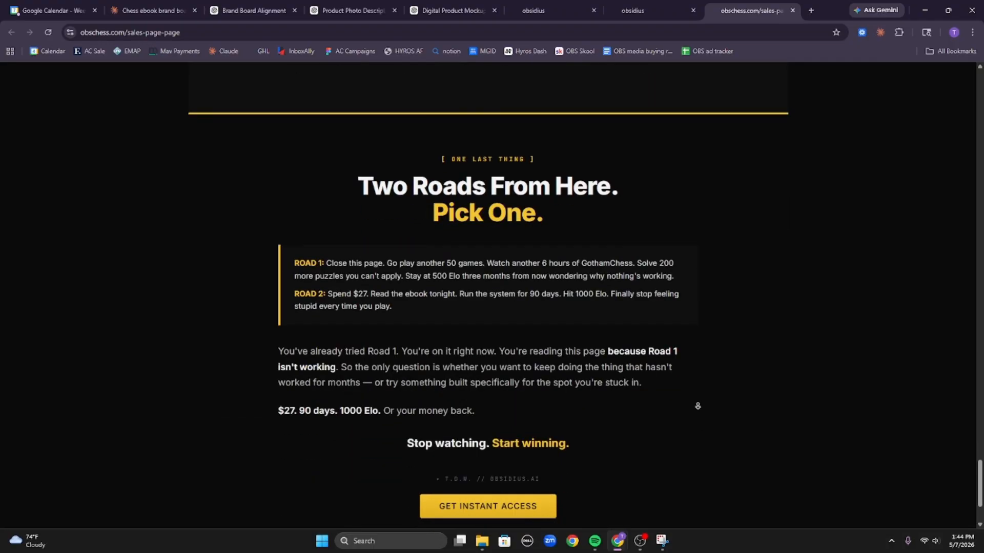
scroll(782, 449, up, 20)
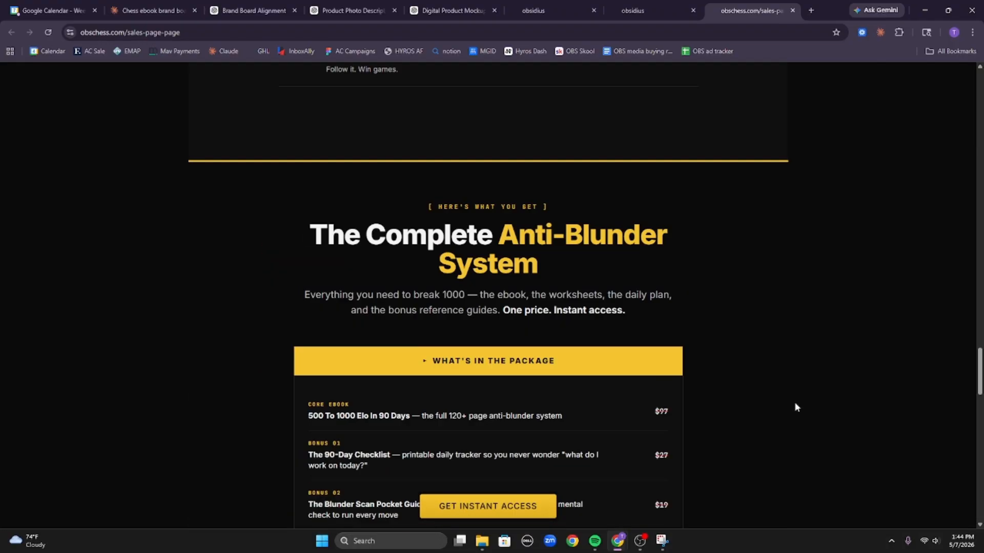
scroll(826, 383, up, 15)
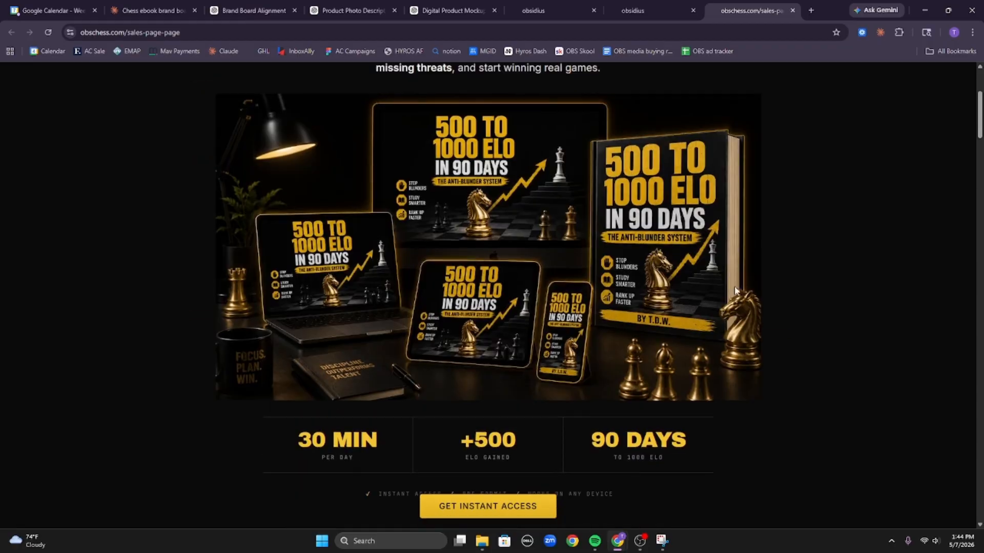
Load the obsidius.ai masterclass page in a new tab and dock DevTools on it and the chess page.
click(811, 10)
text(o)
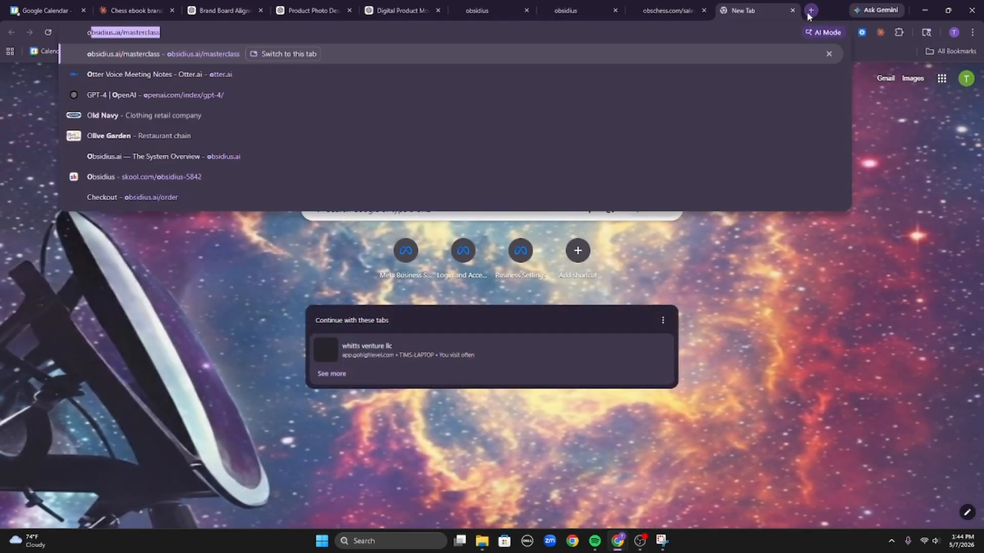
key(Return)
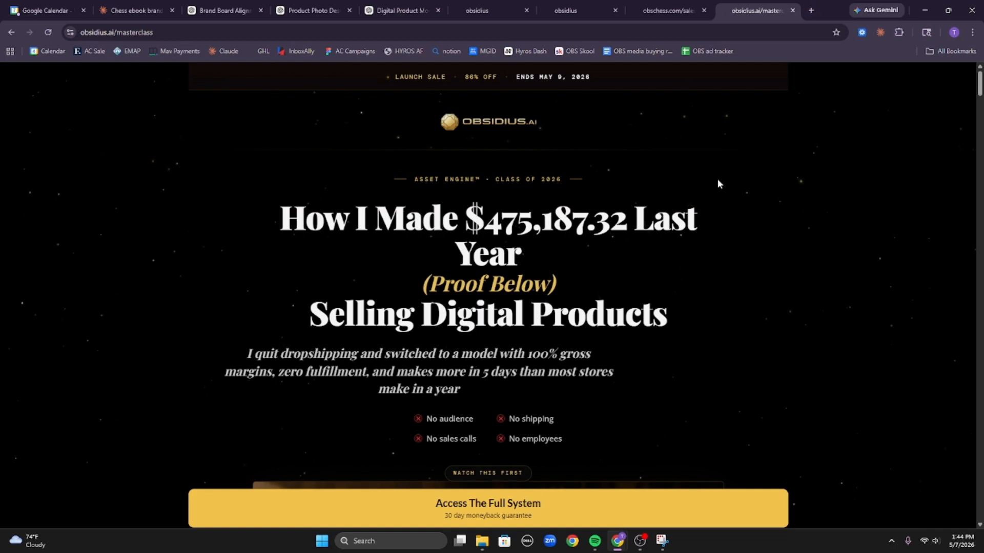
key(F12)
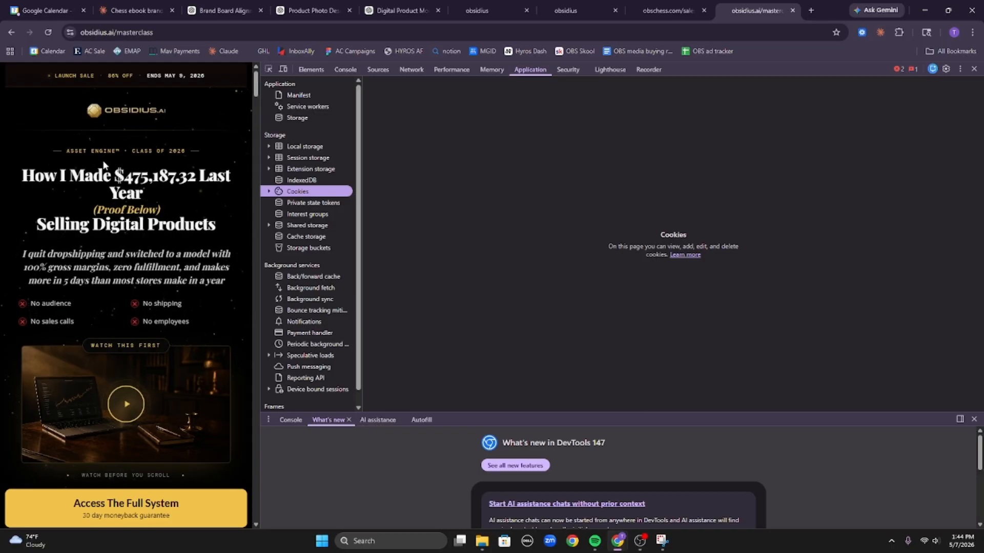
scroll(103, 158, down, 4)
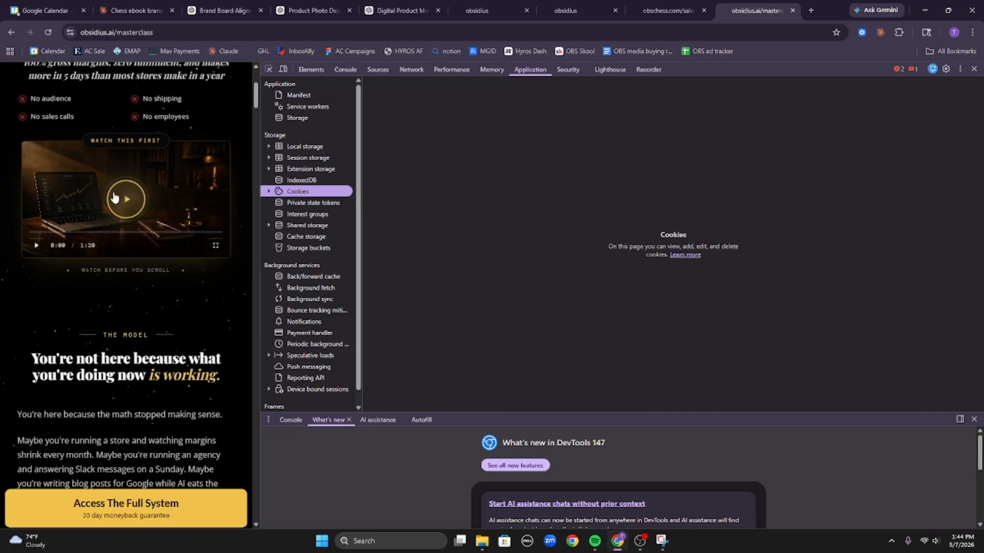
click(666, 11)
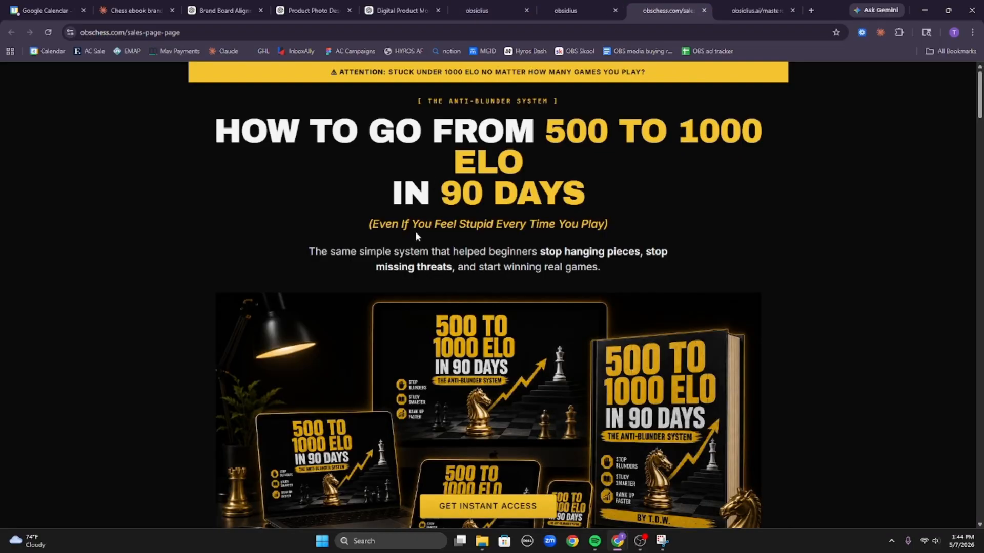
key(F12)
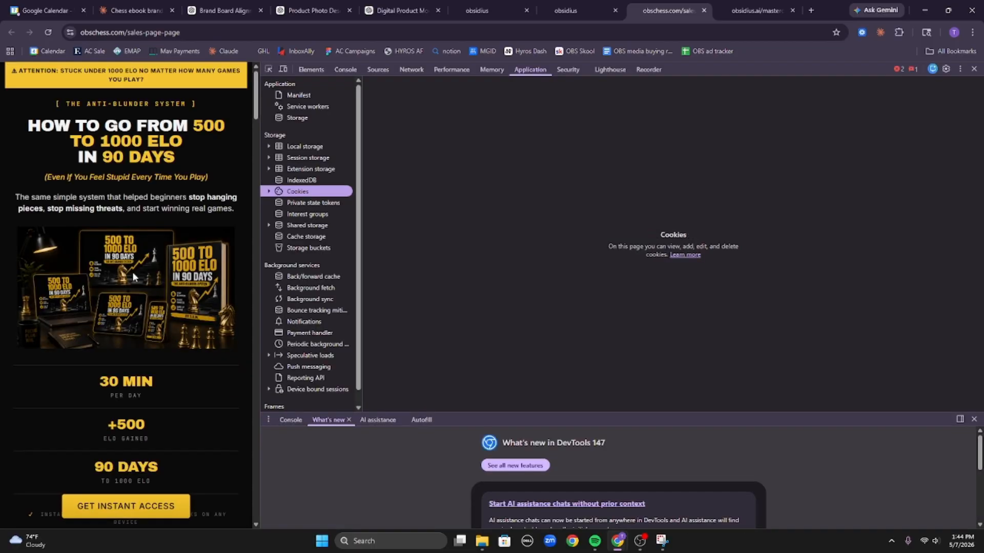
Scroll through the masterclass page and expand the 9-to-5 and niche FAQ answers.
click(756, 10)
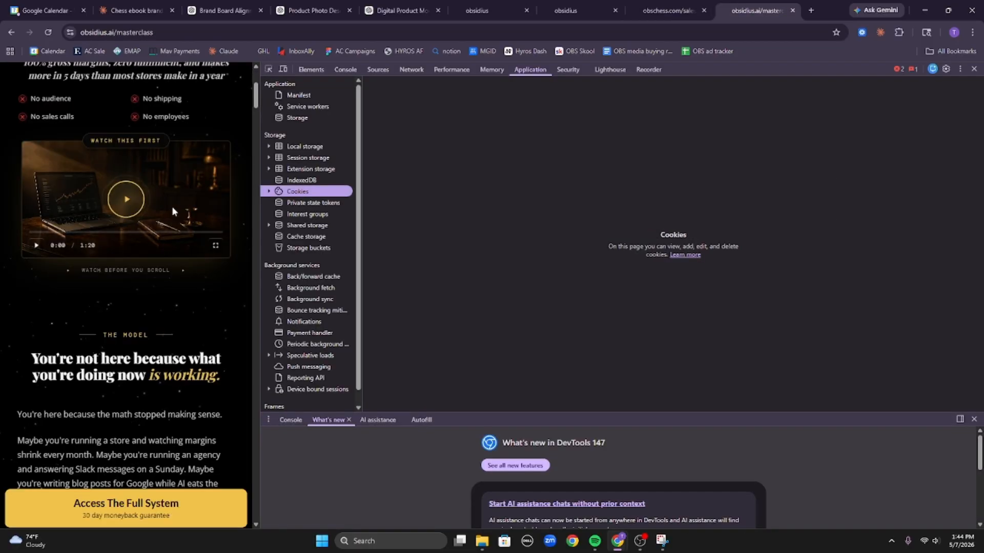
scroll(159, 321, down, 5)
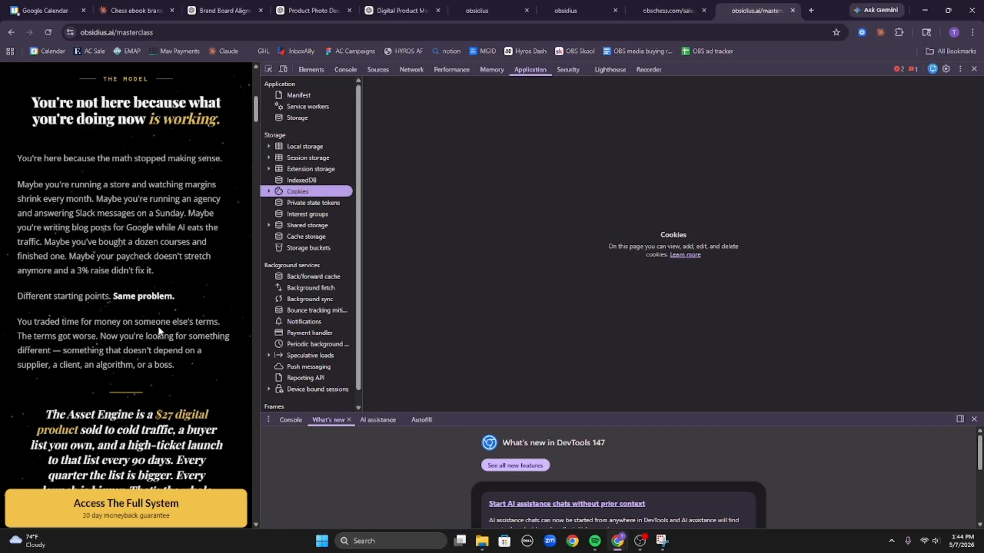
scroll(194, 318, down, 10)
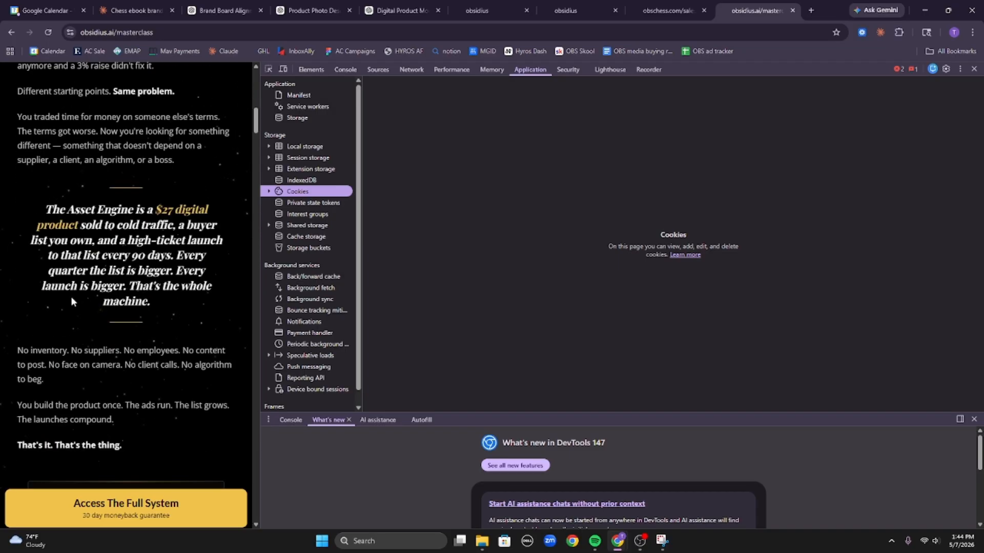
scroll(91, 293, down, 15)
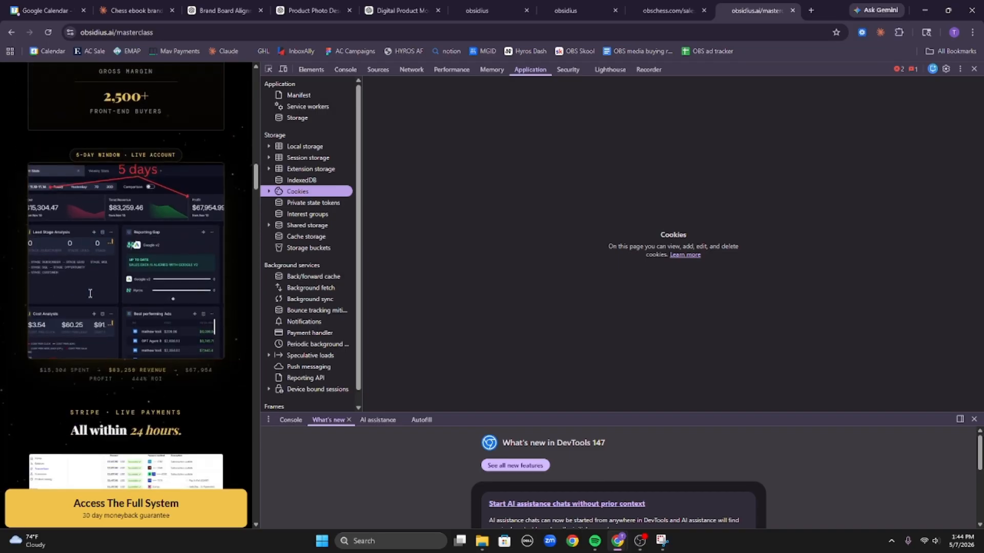
scroll(132, 231, down, 10)
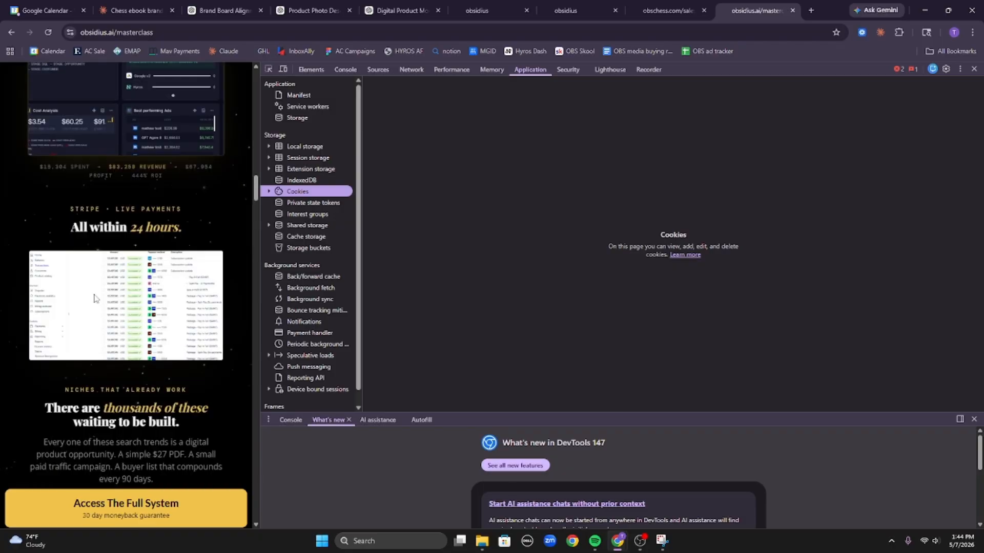
scroll(109, 262, down, 10)
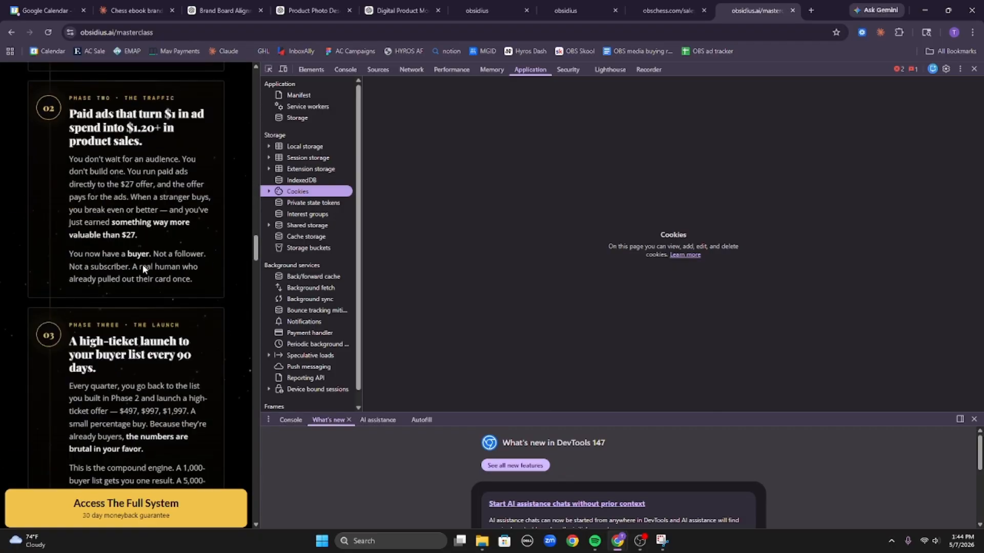
scroll(66, 241, down, 3)
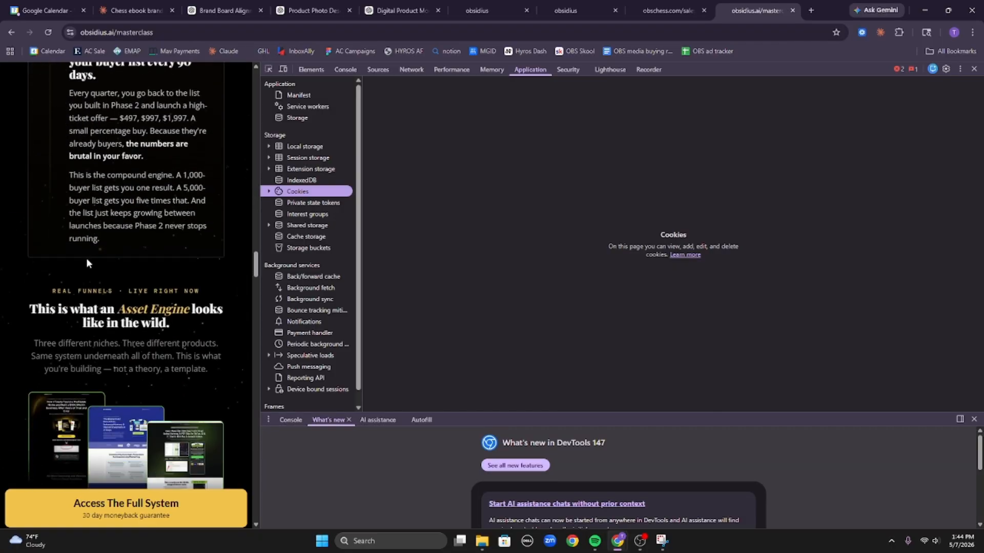
scroll(85, 275, down, 5)
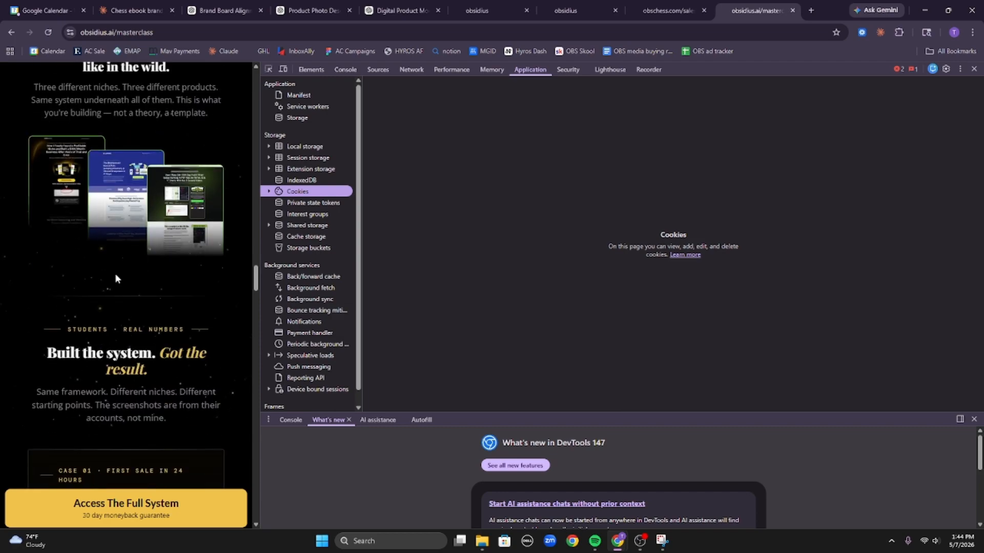
scroll(131, 310, up, 4)
scroll(128, 327, down, 20)
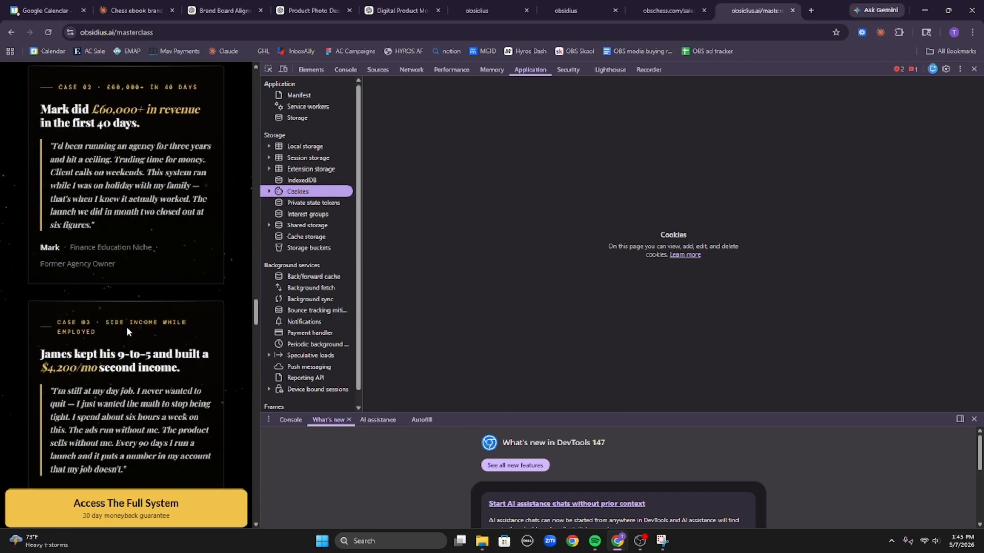
scroll(131, 343, down, 20)
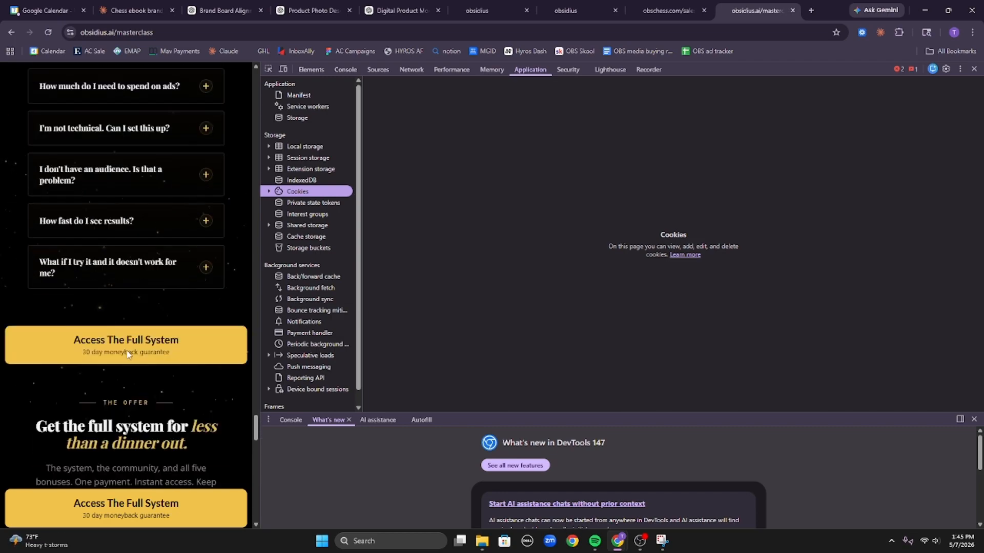
scroll(140, 316, up, 15)
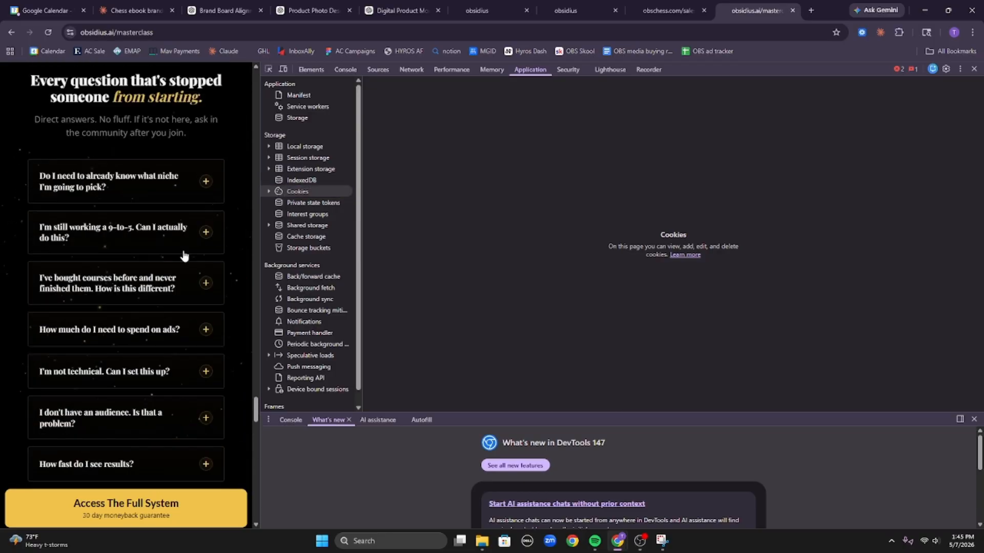
click(183, 267)
click(204, 197)
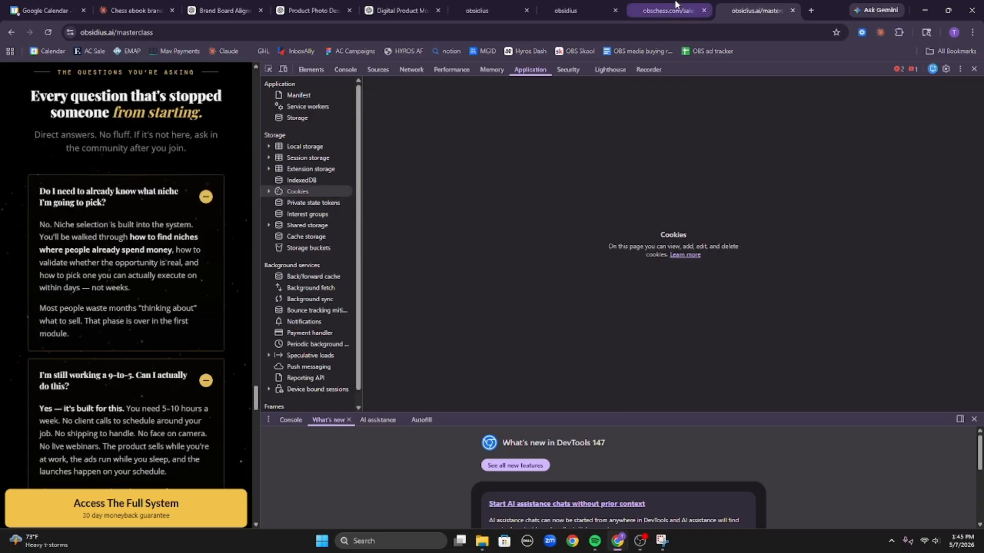
scroll(220, 266, up, 20)
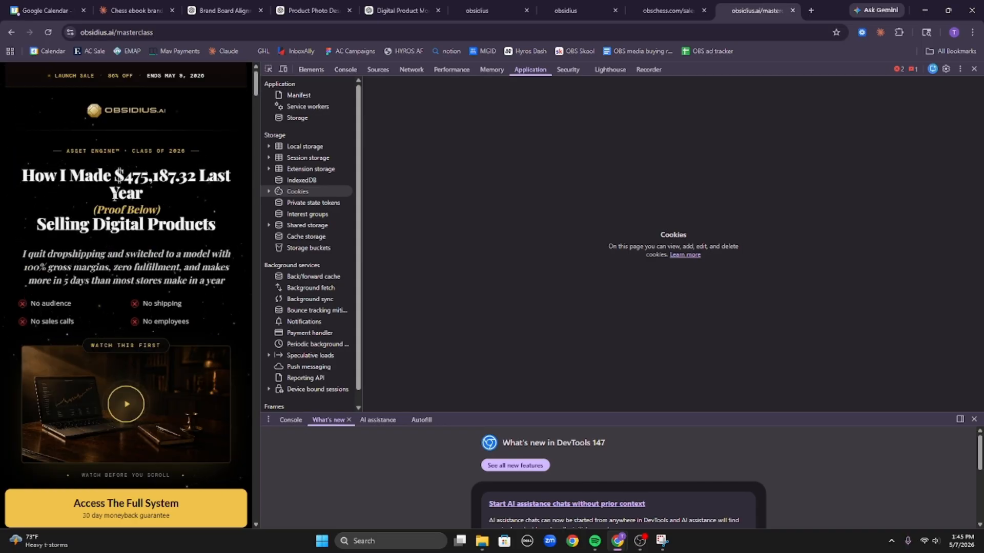
Highlight the masterclass hero headline, scroll down to student results, and jump back to the top.
drag(10, 161, 224, 238)
click(223, 237)
scroll(209, 224, down, 15)
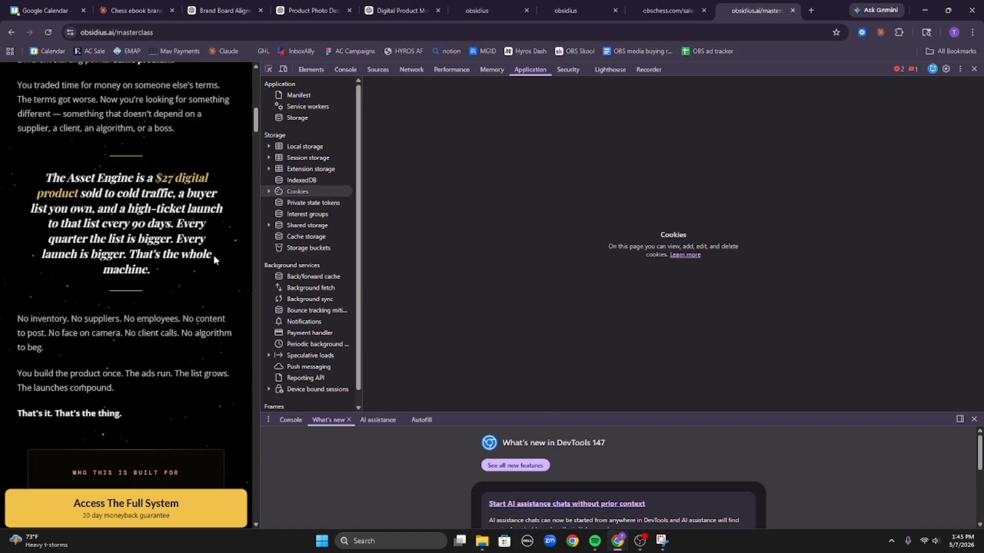
scroll(209, 275, down, 15)
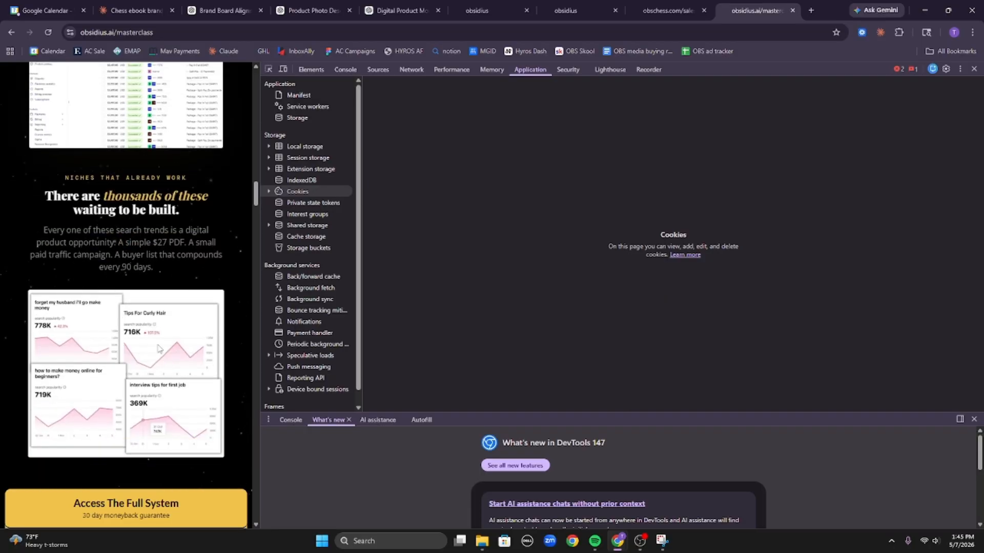
scroll(220, 418, down, 10)
scroll(207, 149, down, 15)
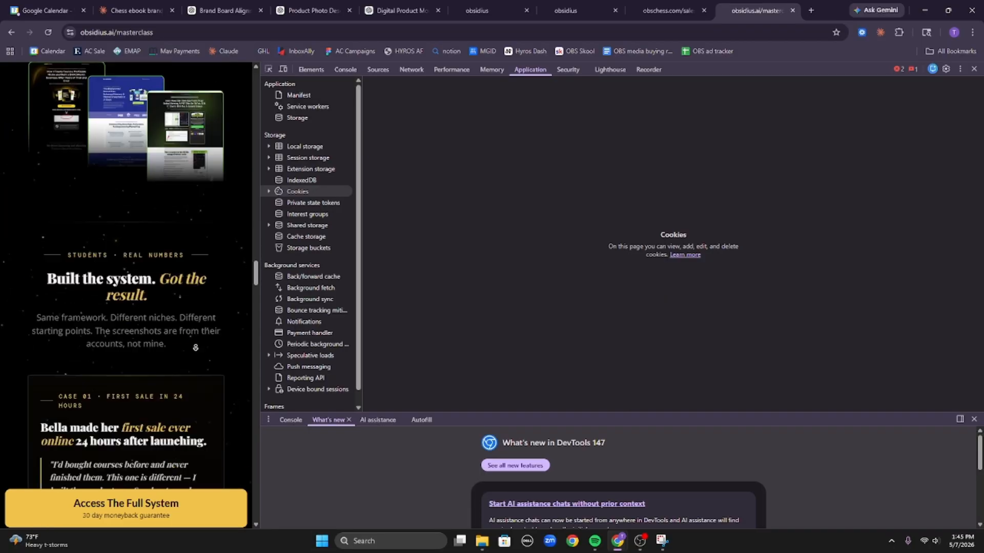
scroll(208, 134, up, 5)
key(Home)
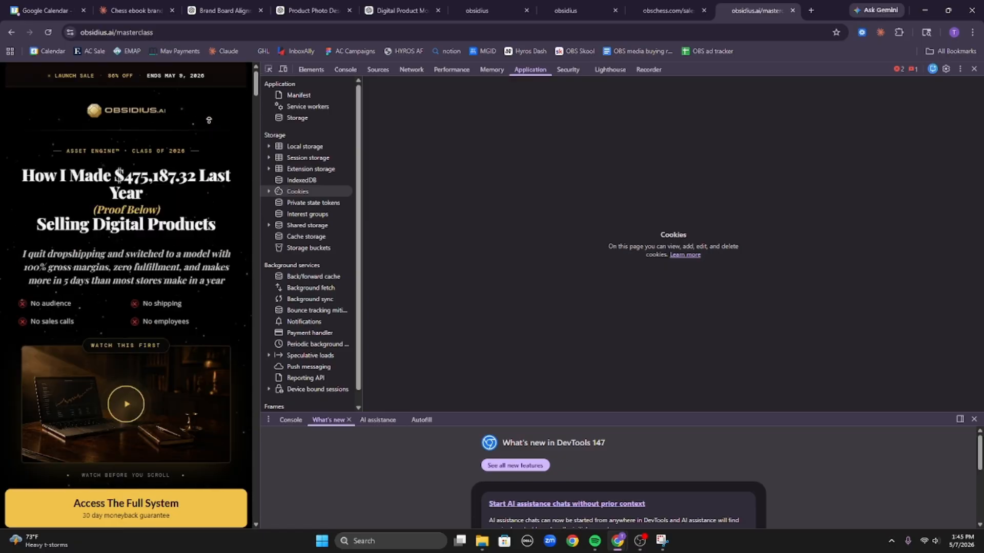
Scroll through the obschess.com chess sales page at mobile width.
click(689, 7)
scroll(153, 261, down, 20)
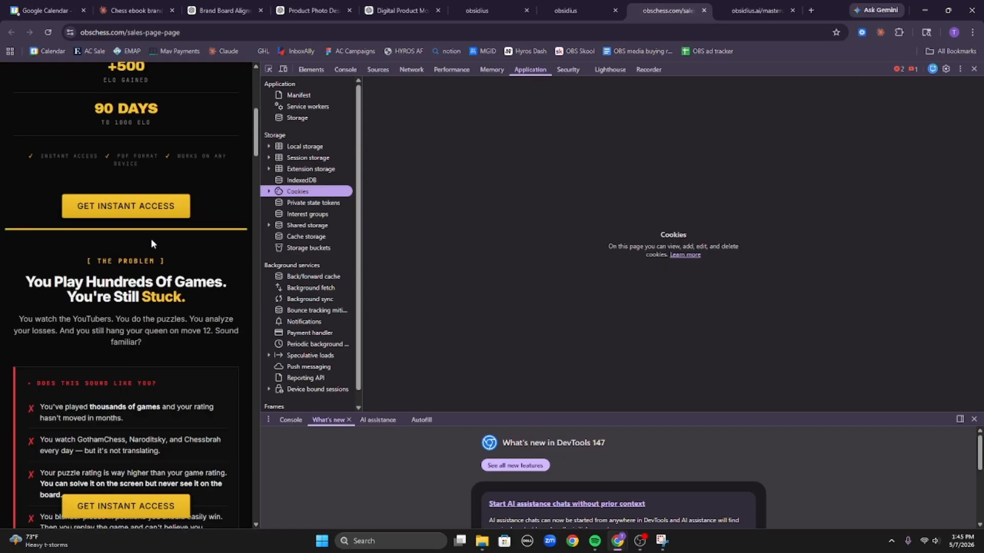
scroll(65, 303, down, 20)
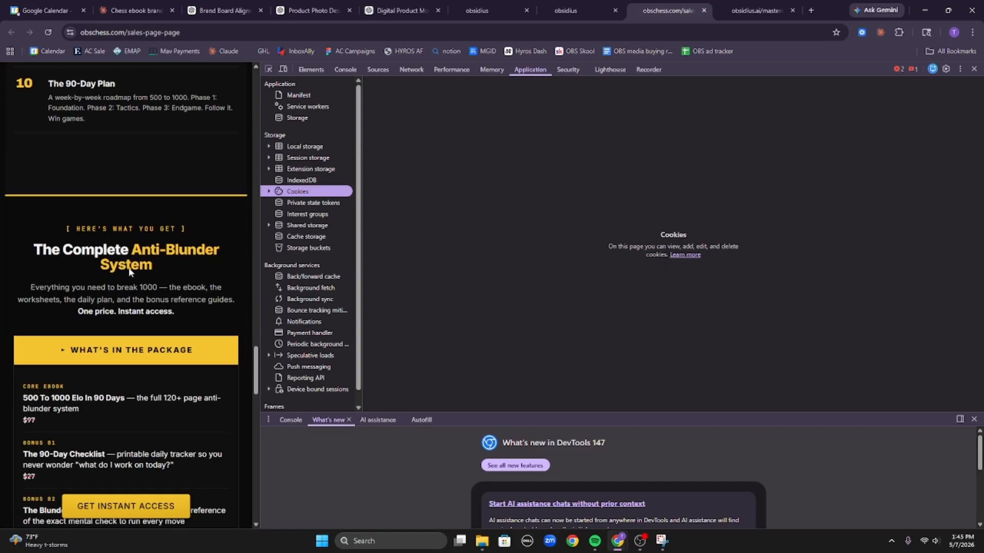
scroll(177, 333, up, 14)
scroll(176, 333, up, 20)
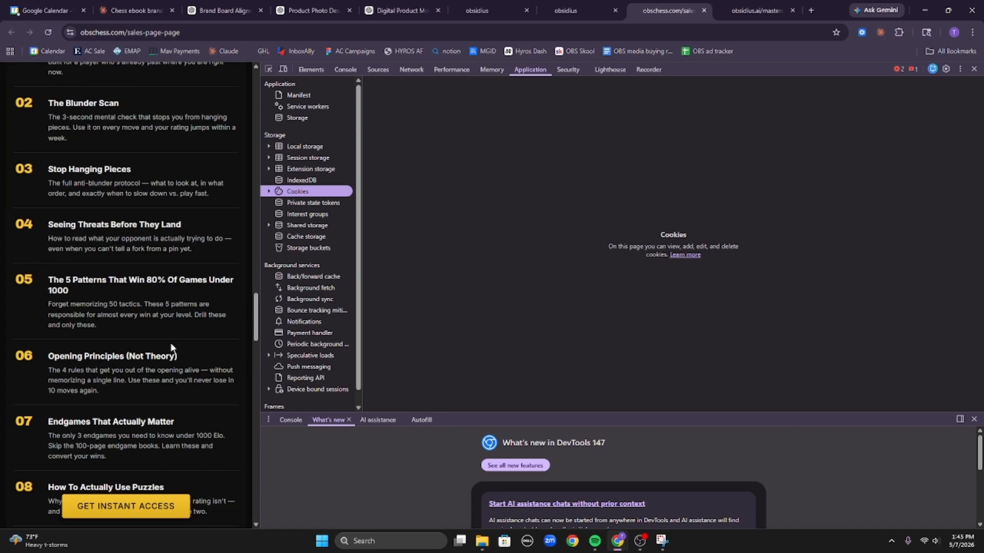
scroll(201, 229, up, 6)
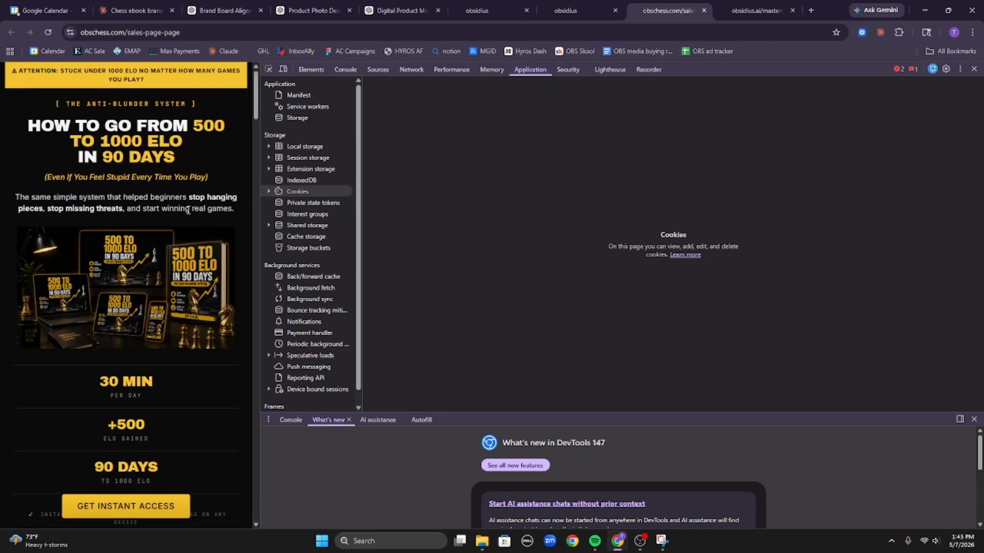
scroll(137, 463, down, 8)
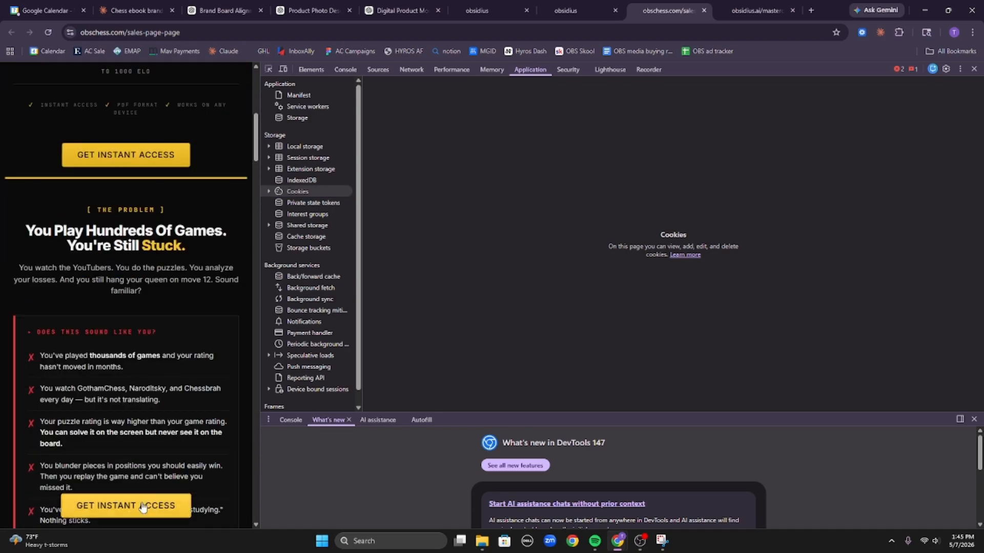
scroll(169, 455, up, 7)
scroll(169, 359, up, 1)
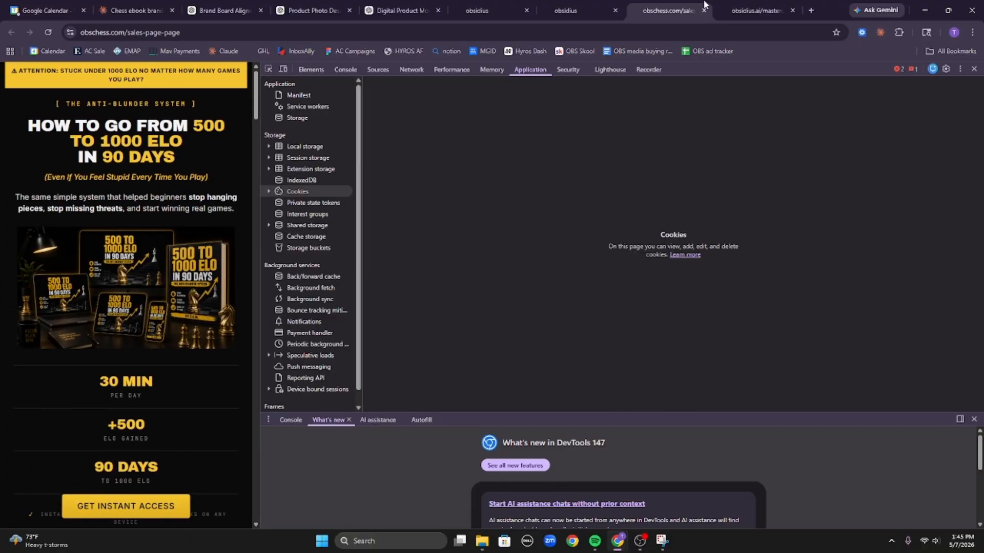
Compare it with the obsidius.ai masterclass page, then return to the chess sales page.
click(738, 10)
scroll(192, 220, down, 12)
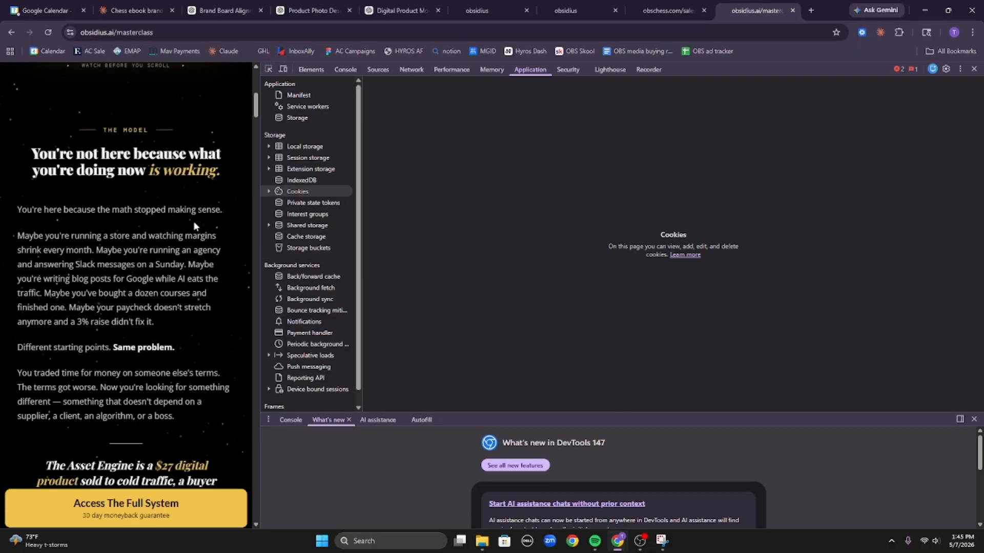
scroll(174, 210, up, 12)
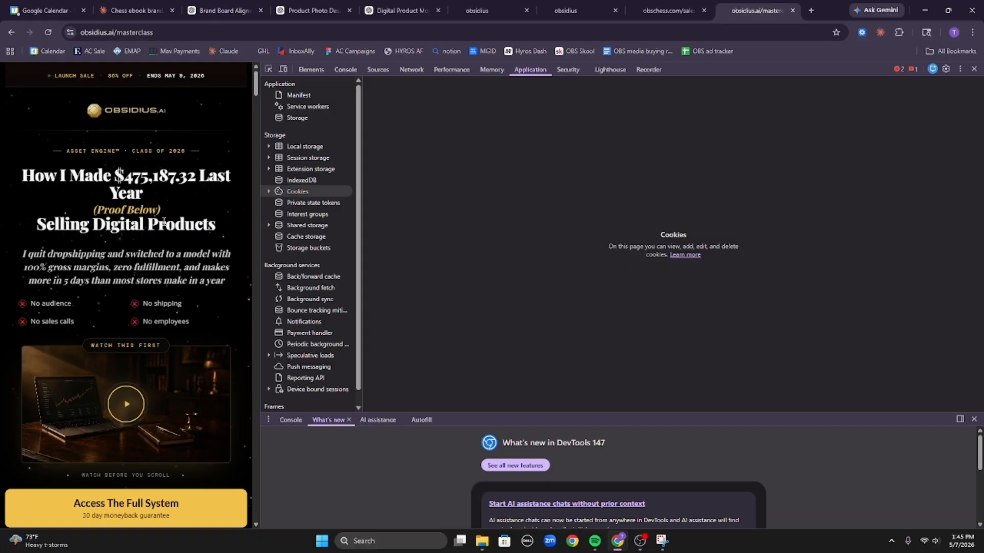
click(671, 5)
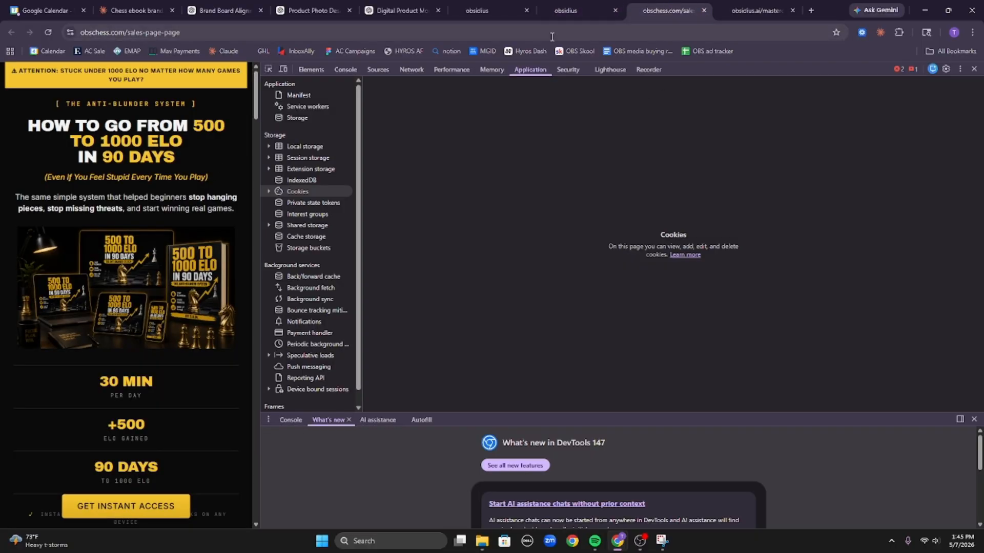
Open the Chess front funnel's checkout step, then view the Payments integrations.
click(564, 10)
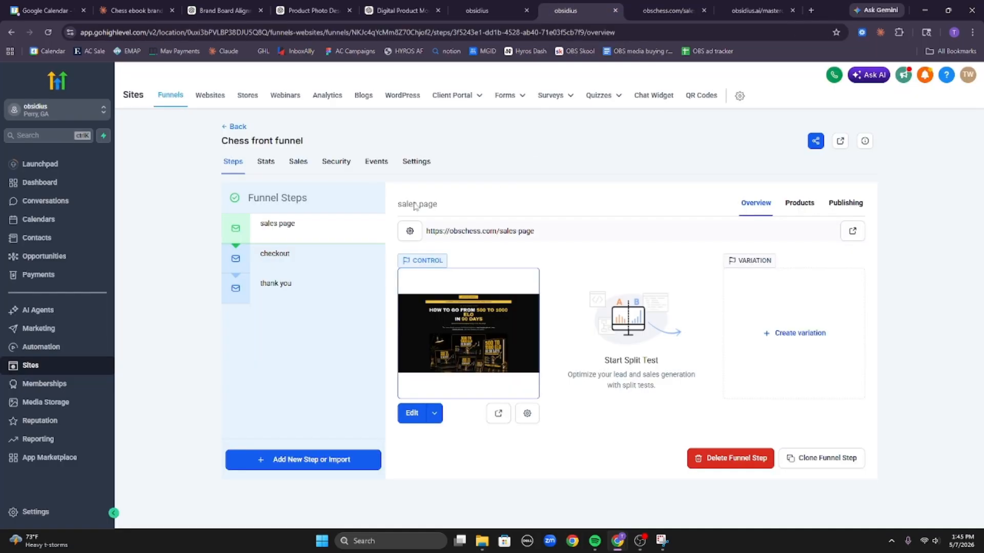
click(314, 258)
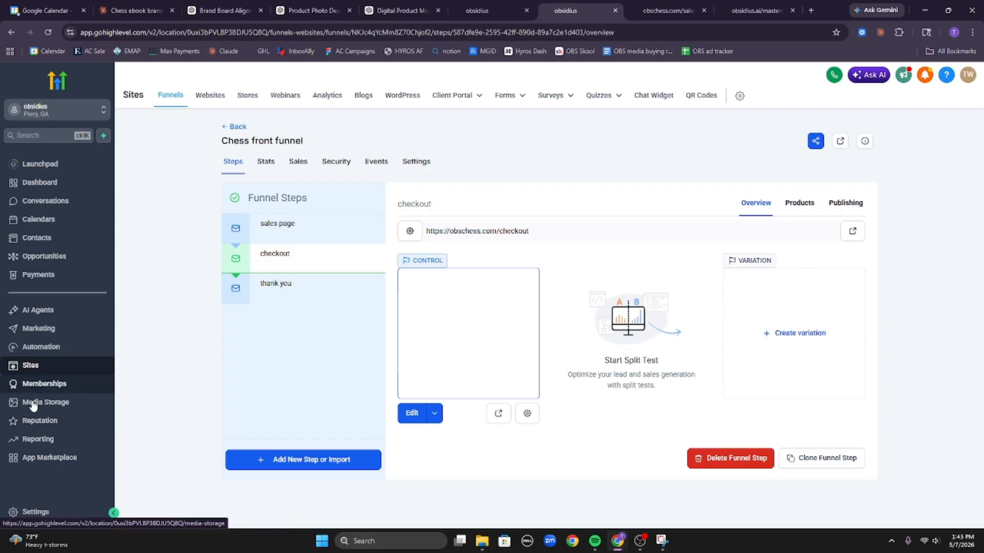
click(84, 279)
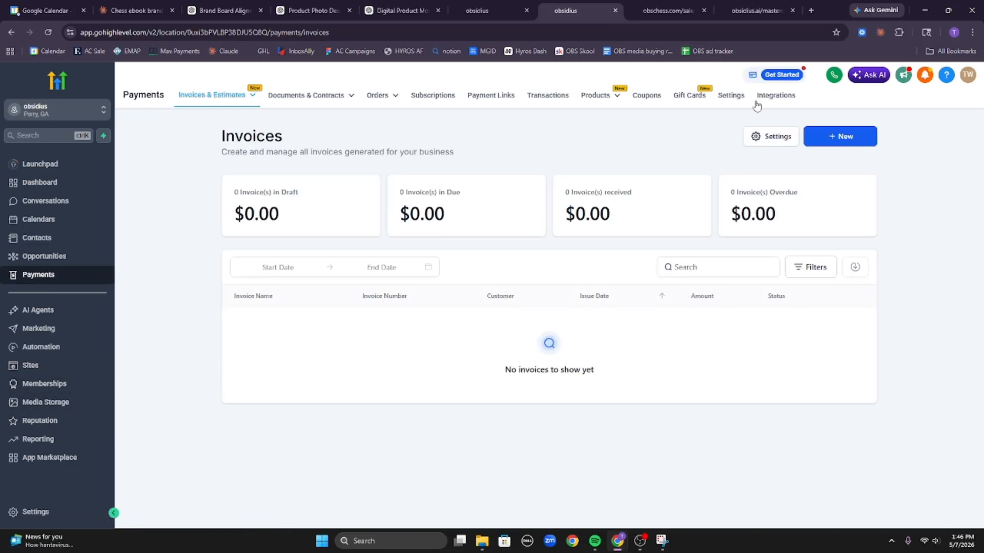
click(753, 107)
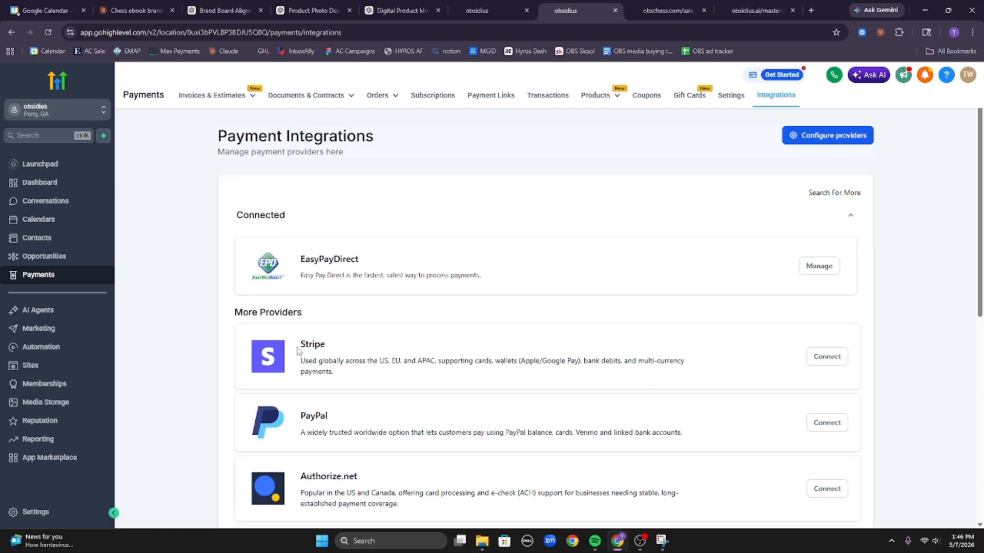
Read the Stripe provider details, confirm EasyPayDirect is connected, and return to the Funnels list.
double_click(313, 345)
mouse_move(345, 371)
mouse_down()
mouse_move(304, 345)
mouse_move(345, 363)
mouse_up()
click(303, 345)
click(352, 374)
drag(685, 363, 685, 346)
click(687, 340)
drag(381, 386, 305, 340)
click(304, 340)
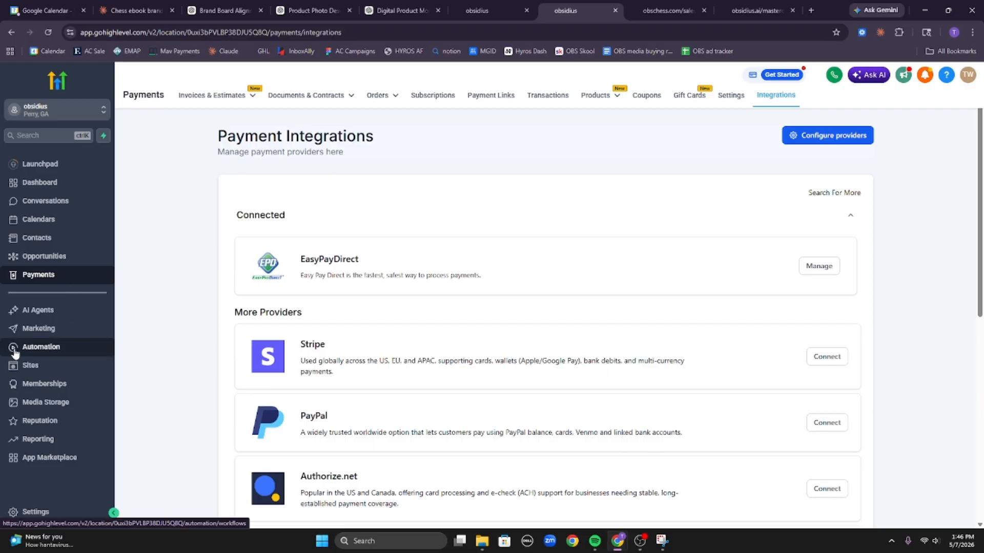
click(35, 364)
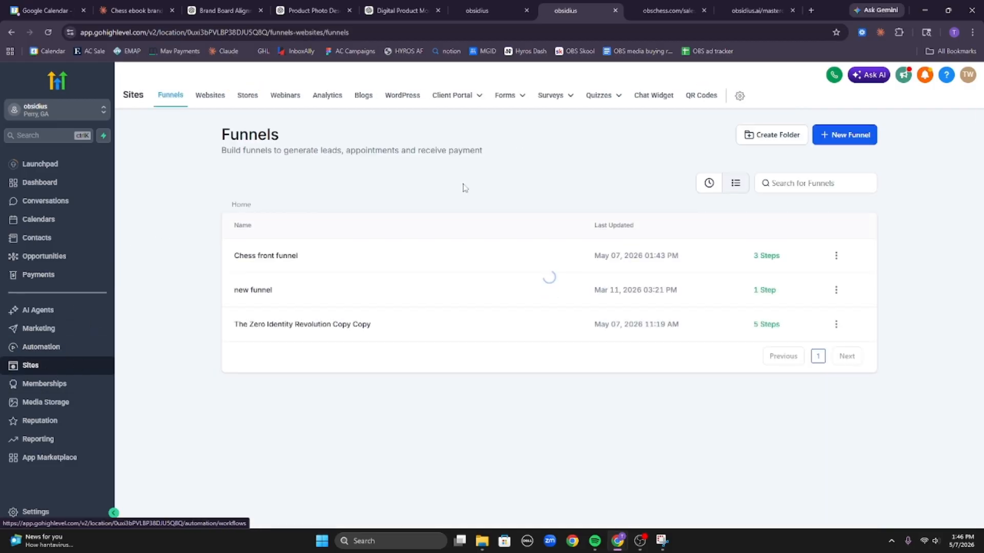
Ask Claude for two minimal on-brand checkout chunks, one above and one below the native order form.
click(259, 262)
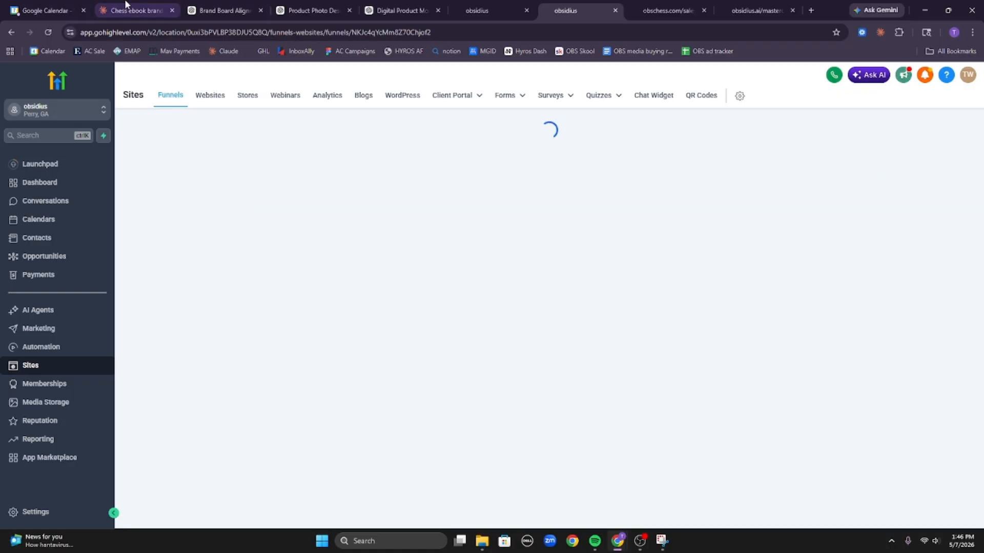
click(128, 7)
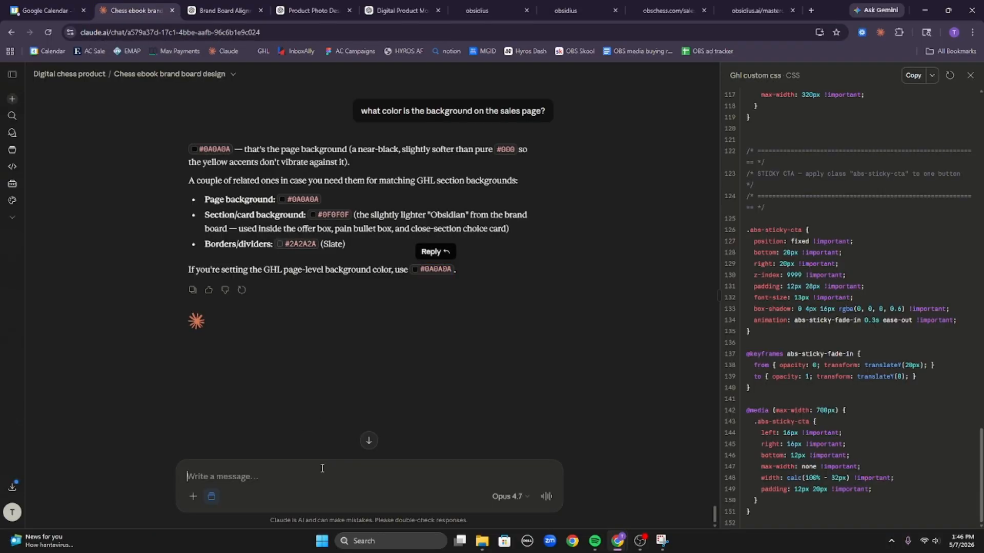
text(now we)
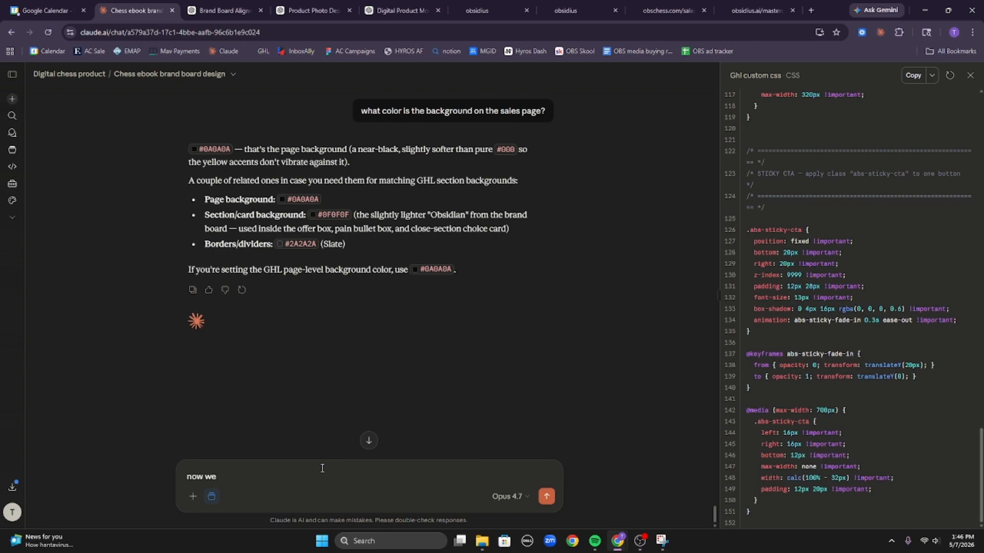
text( have to set up a chekcou tpage... i have to embed the c)
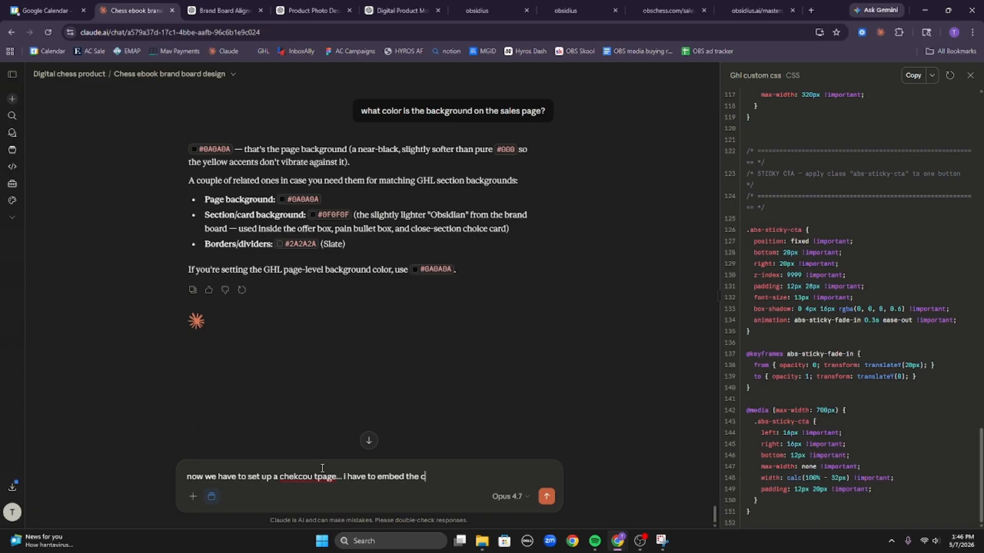
text(heckou tform natively, so give)
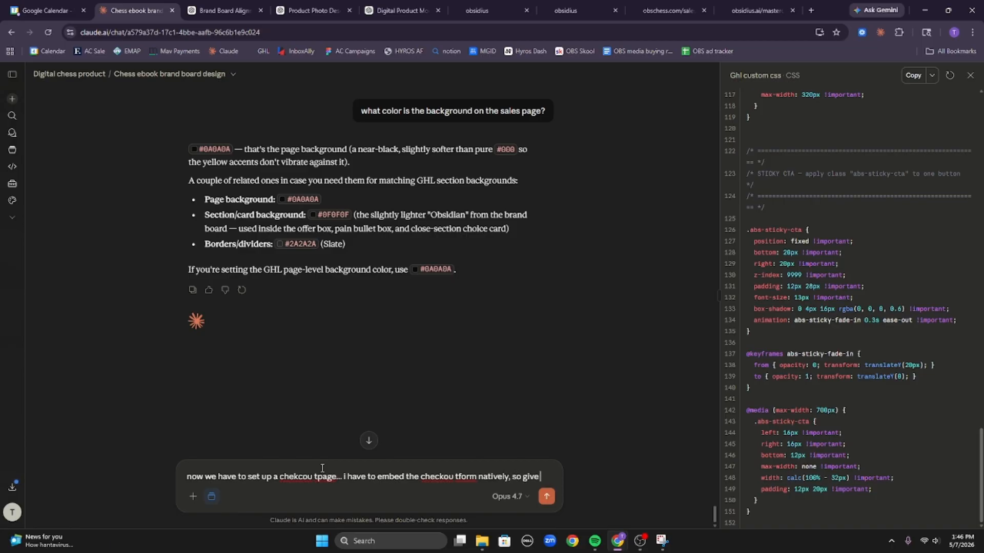
text( me two ch)
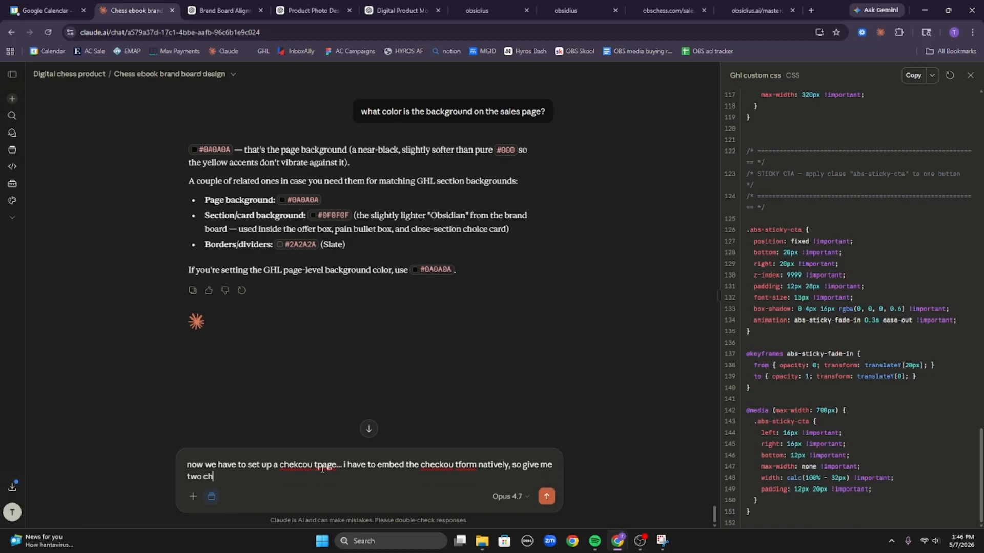
text(unks, one for above the form and)
text(one)
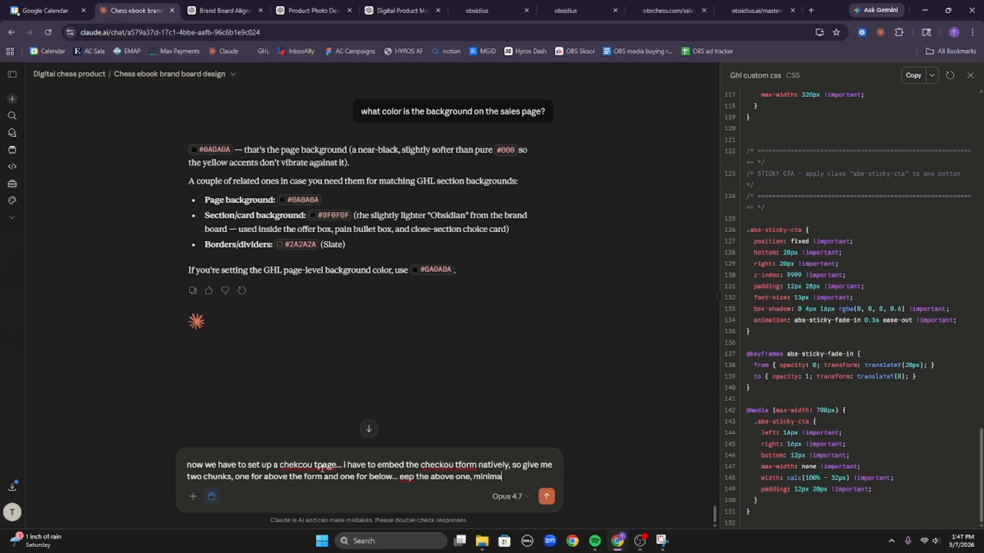
key(Return)
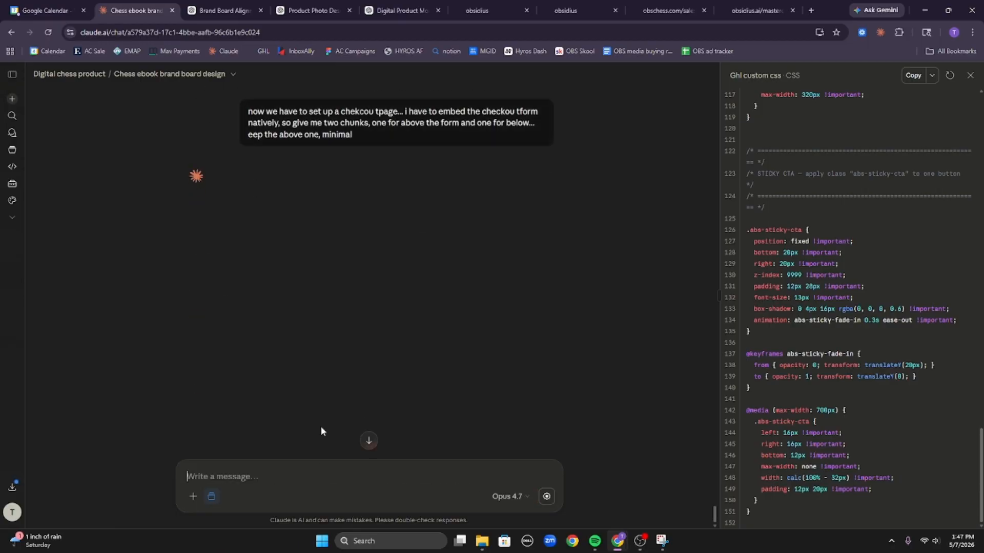
Open the Chess front funnel checkout page in the editor and inspect its empty Custom Code block.
click(456, 11)
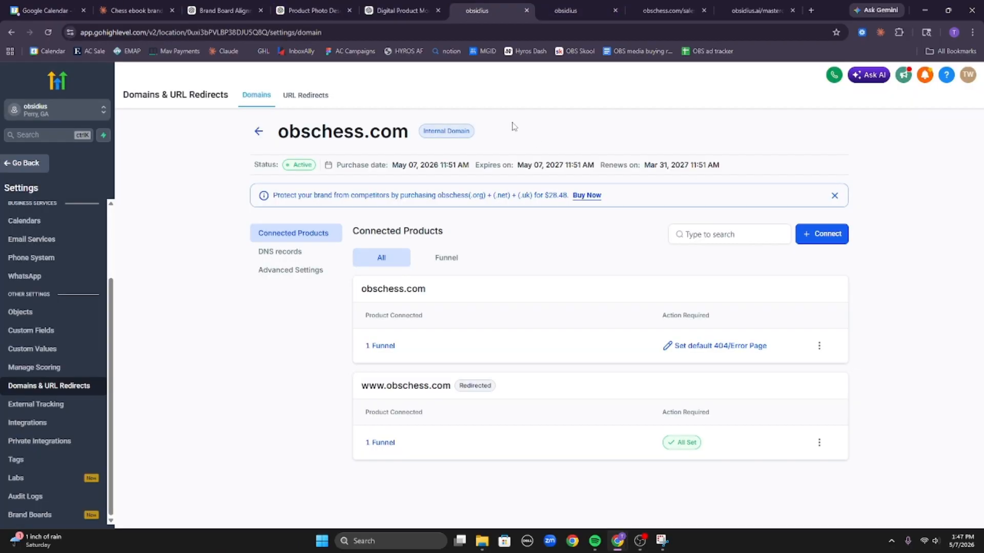
click(41, 166)
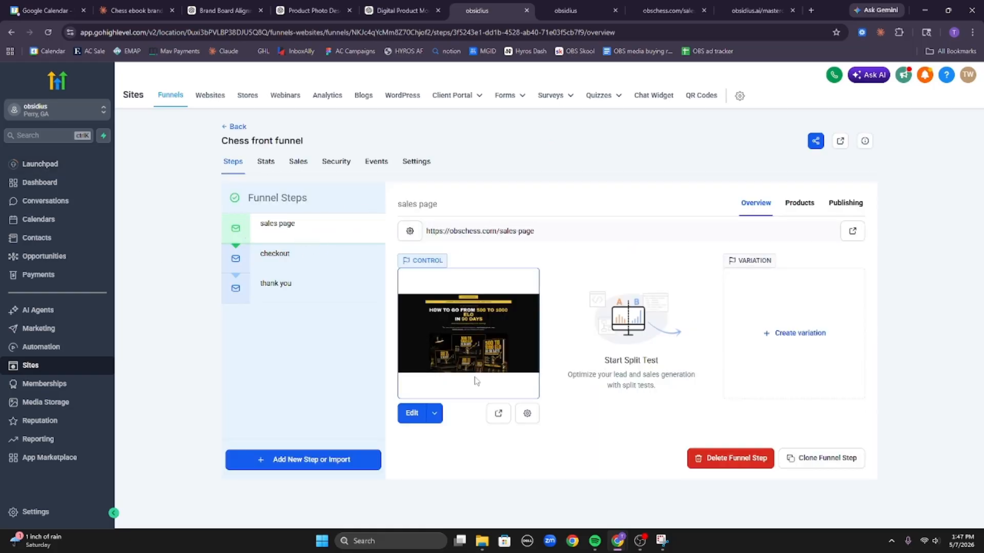
click(285, 265)
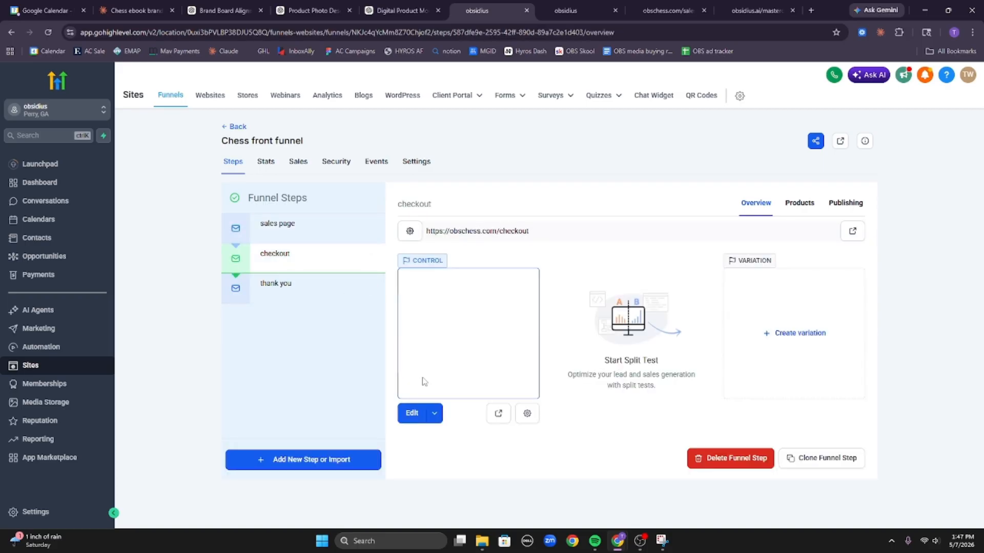
click(410, 412)
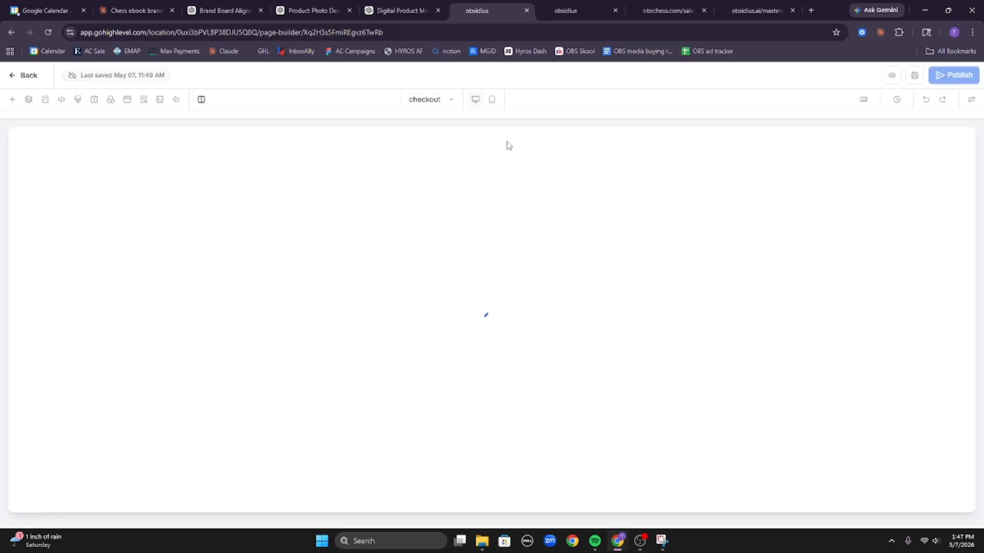
click(487, 156)
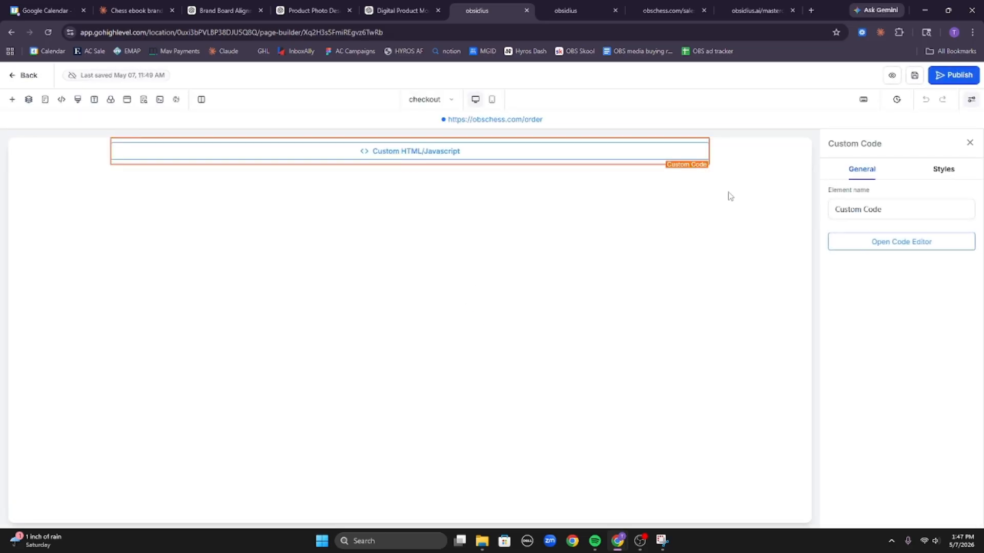
click(853, 245)
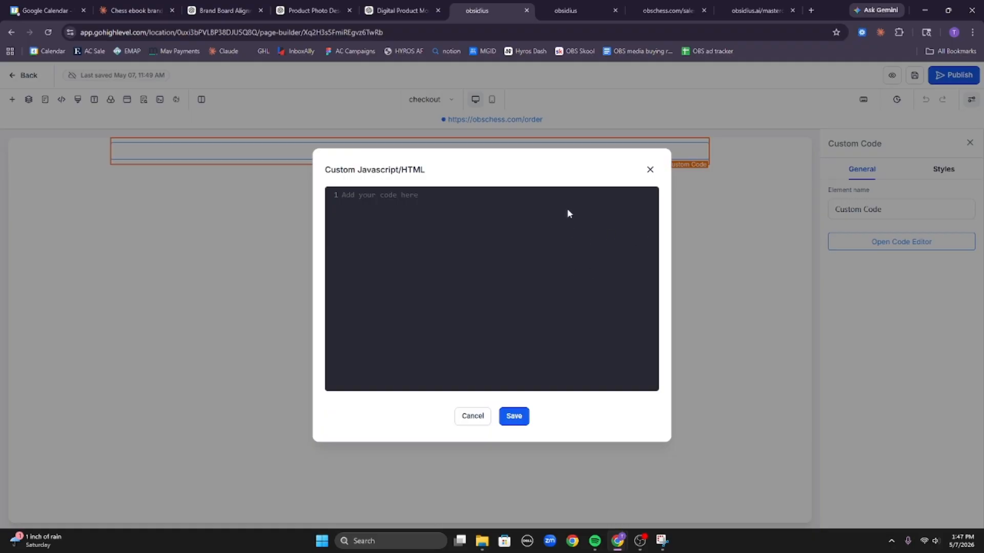
click(650, 170)
click(168, 5)
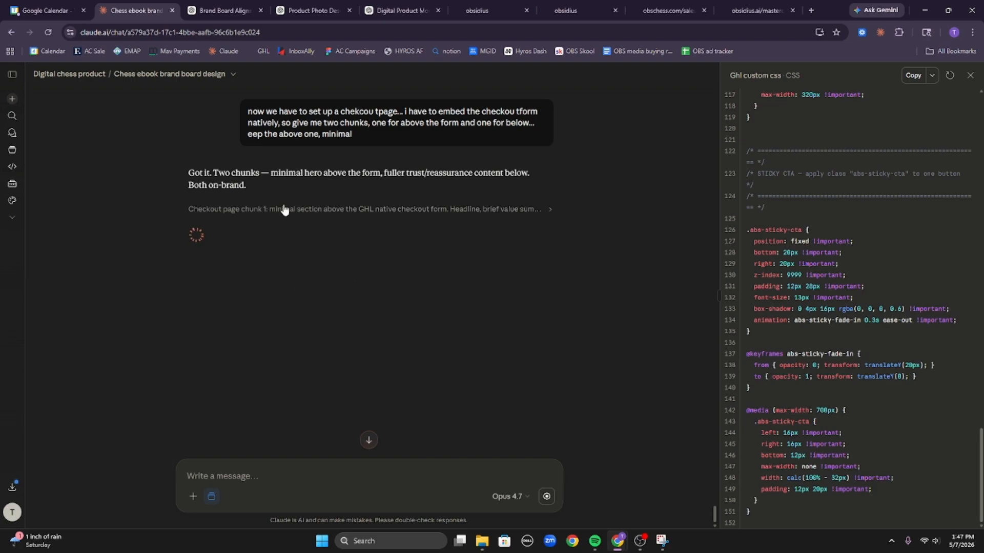
click(508, 6)
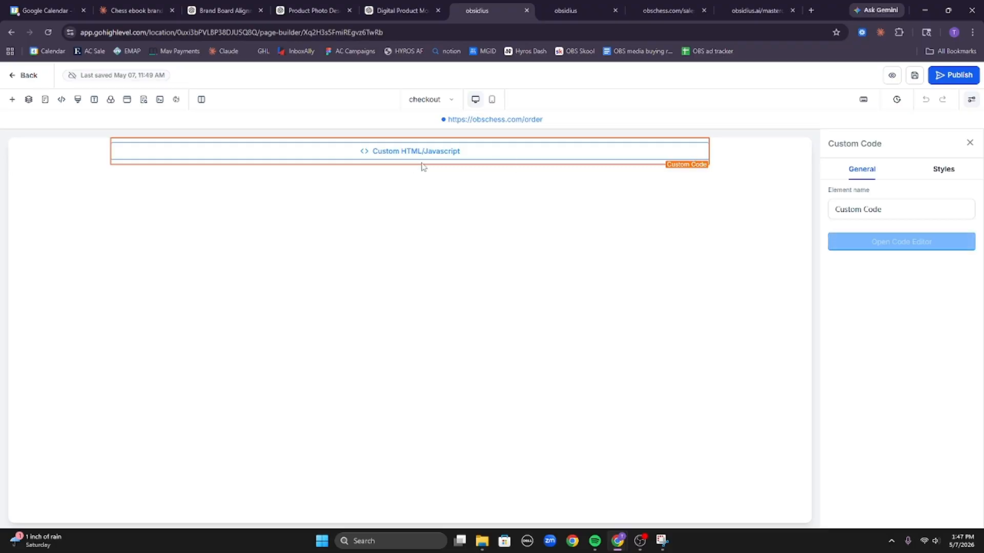
Duplicate the section, move the second code block into the first section, and delete the empty section.
click(81, 157)
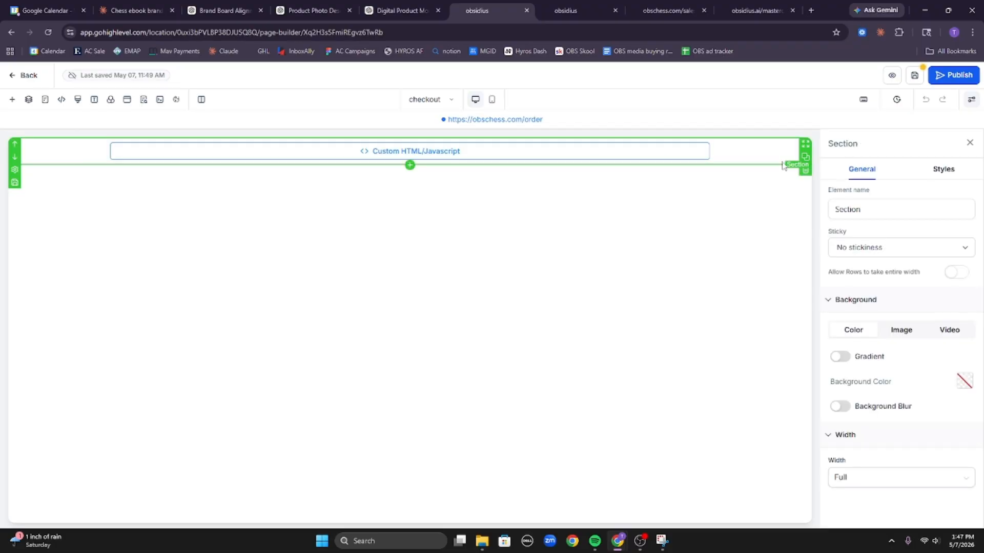
click(806, 158)
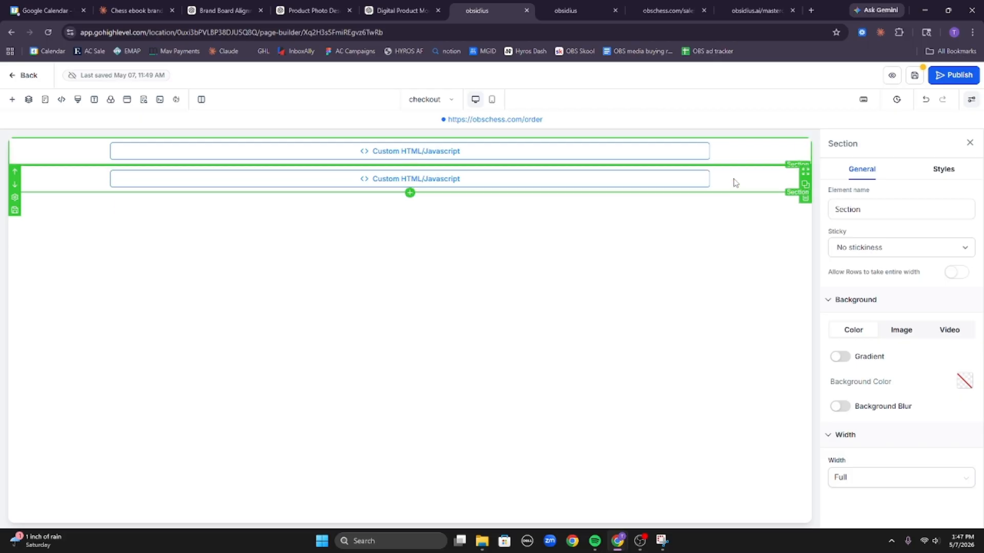
drag(679, 163, 682, 160)
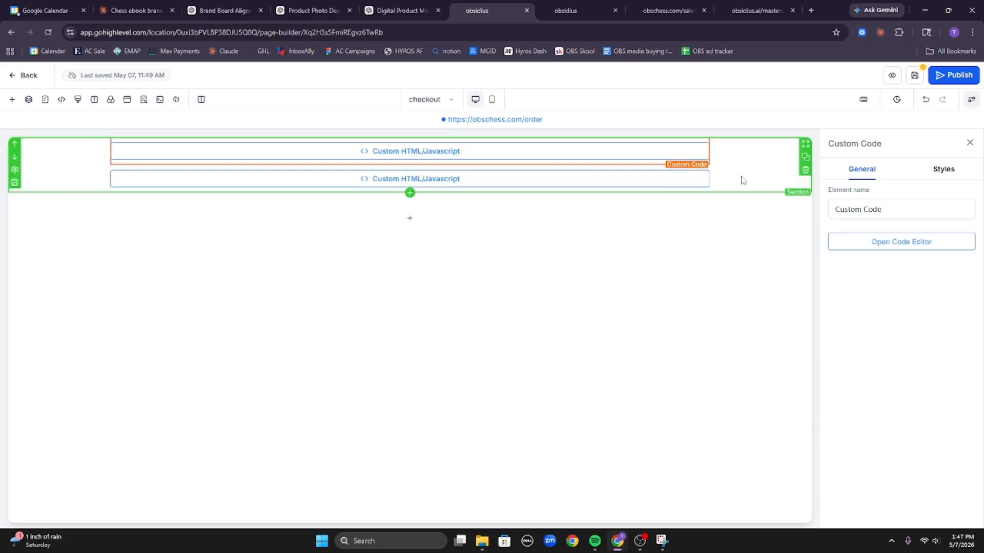
click(772, 235)
click(805, 225)
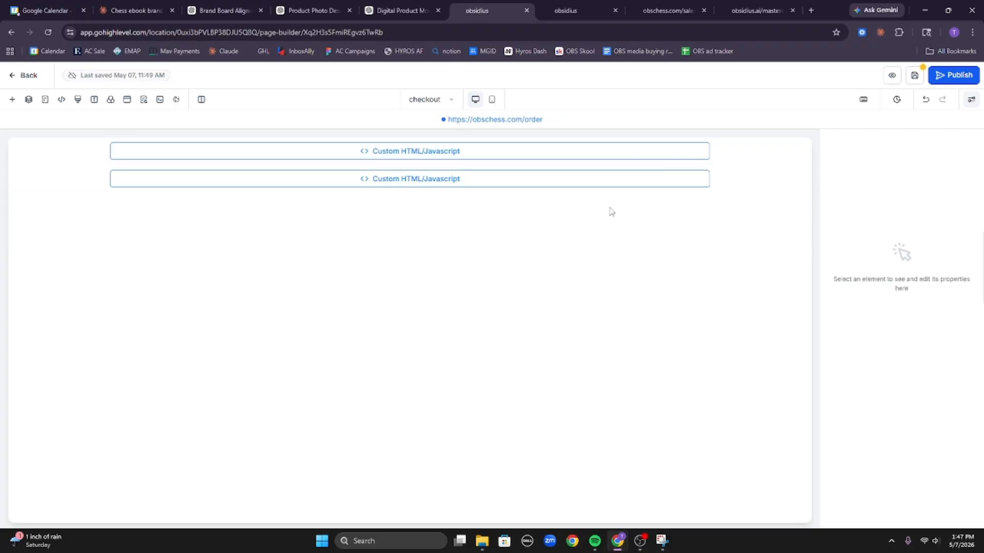
Add a One Step Order form between the two custom code blocks.
click(13, 102)
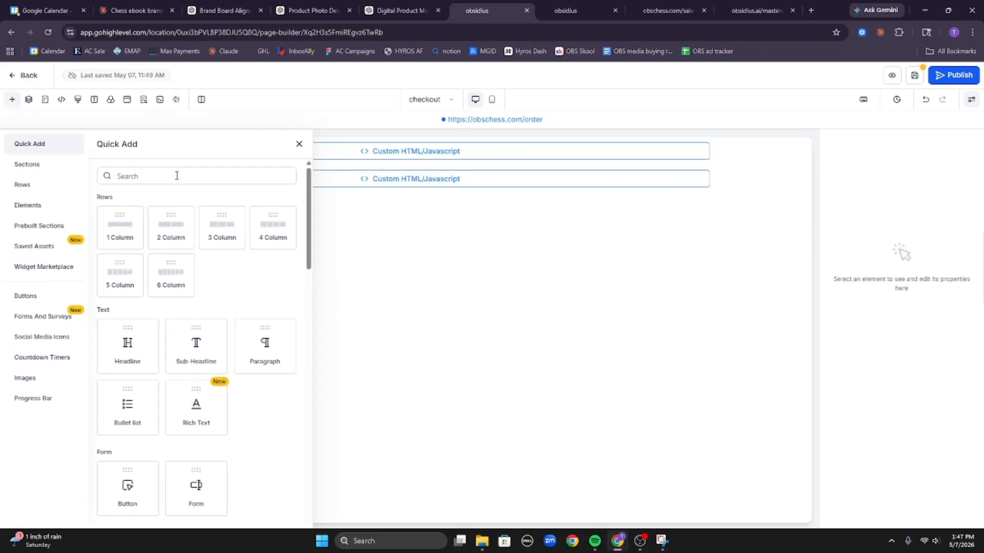
click(175, 173)
text(one)
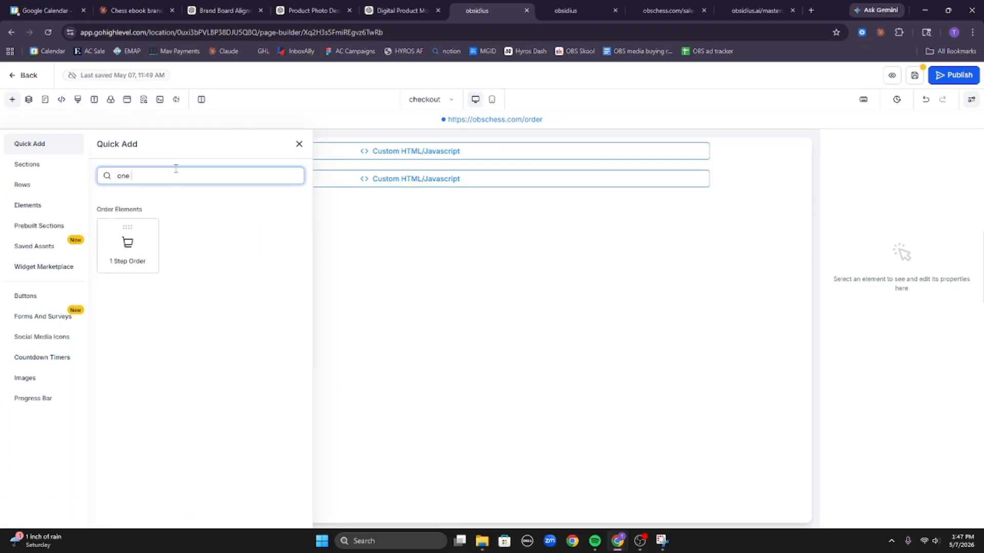
drag(114, 255, 409, 160)
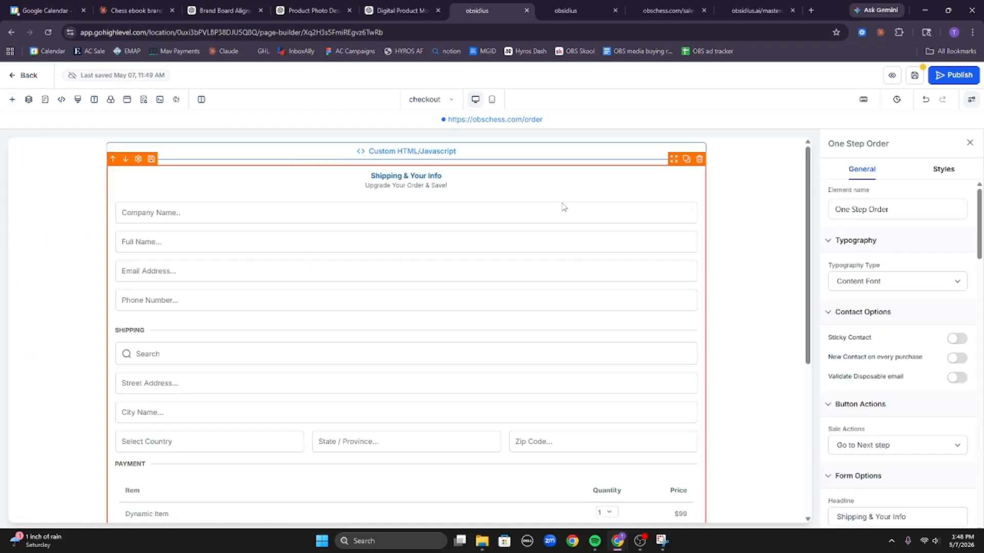
scroll(602, 206, down, 5)
scroll(666, 333, up, 5)
scroll(878, 223, down, 6)
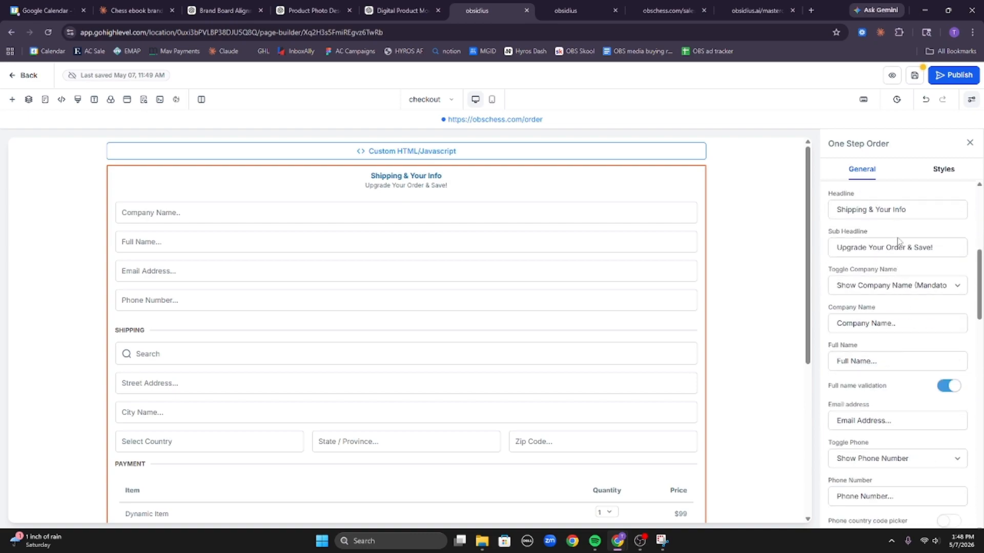
scroll(898, 241, down, 3)
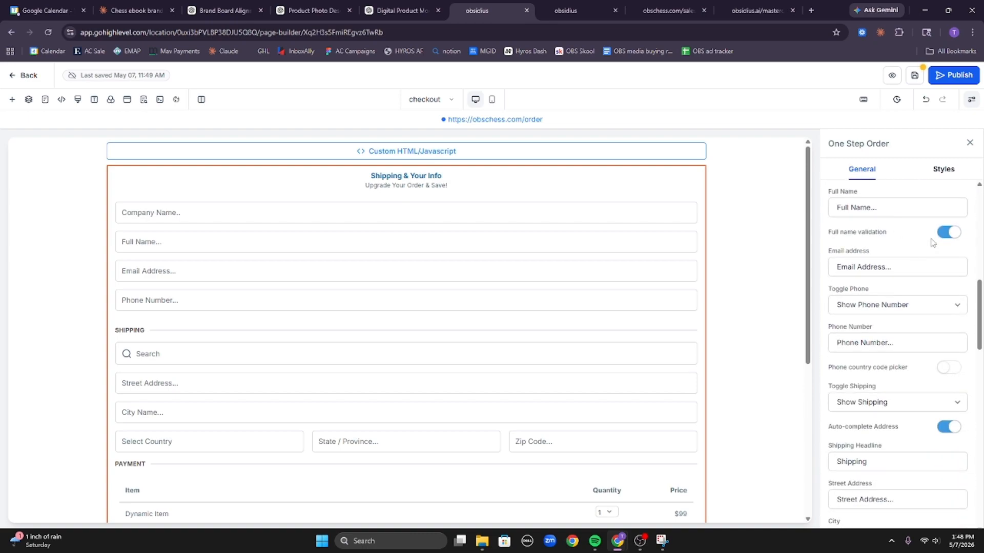
Turn off full name validation and set Toggle Shipping to Hide Shipping.
click(943, 234)
click(933, 402)
click(929, 430)
scroll(922, 425, down, 2)
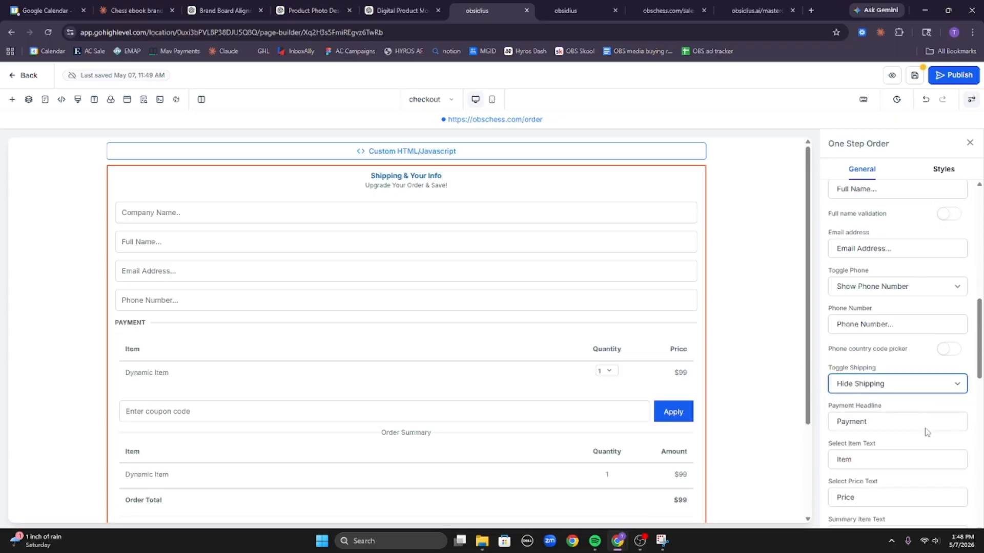
scroll(911, 391, down, 2)
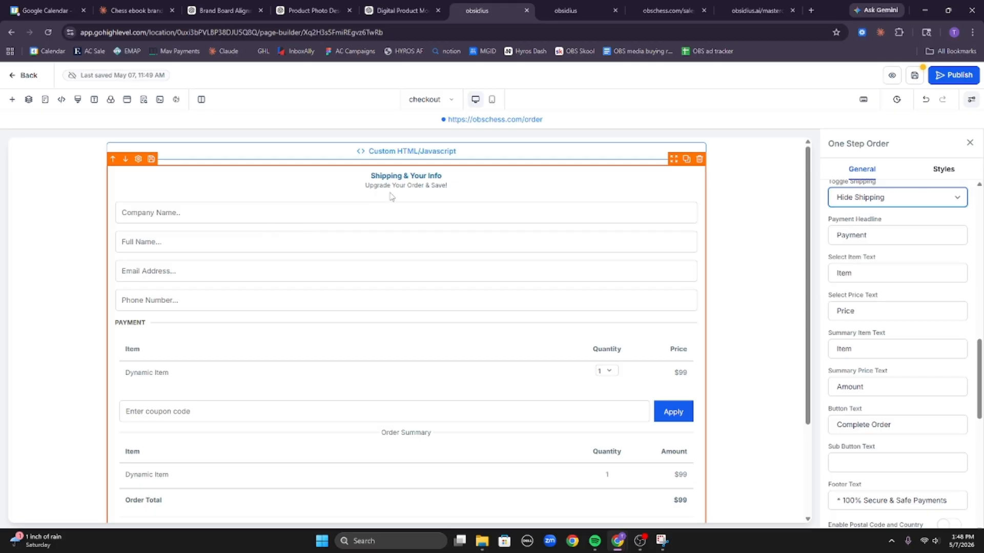
scroll(882, 298, down, 3)
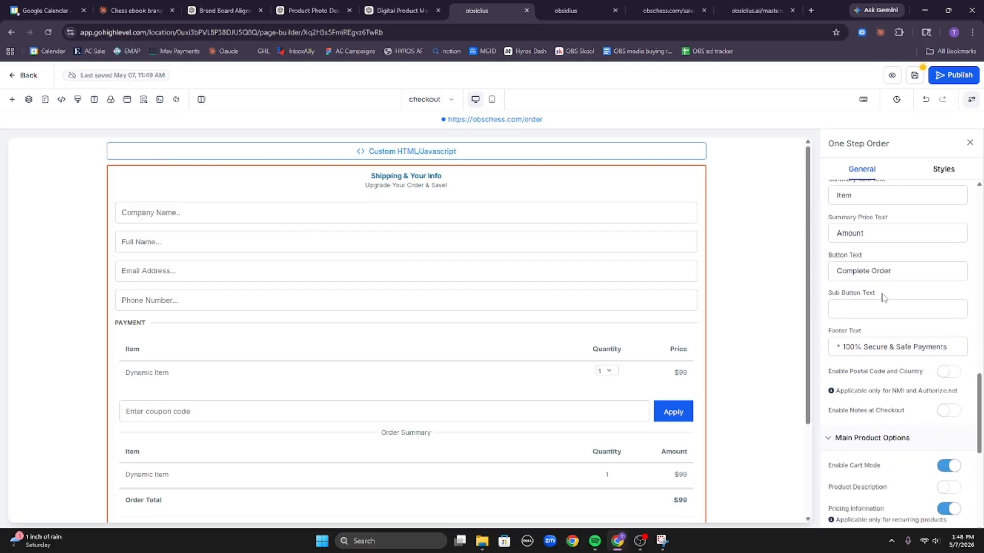
scroll(882, 298, up, 6)
scroll(882, 298, up, 4)
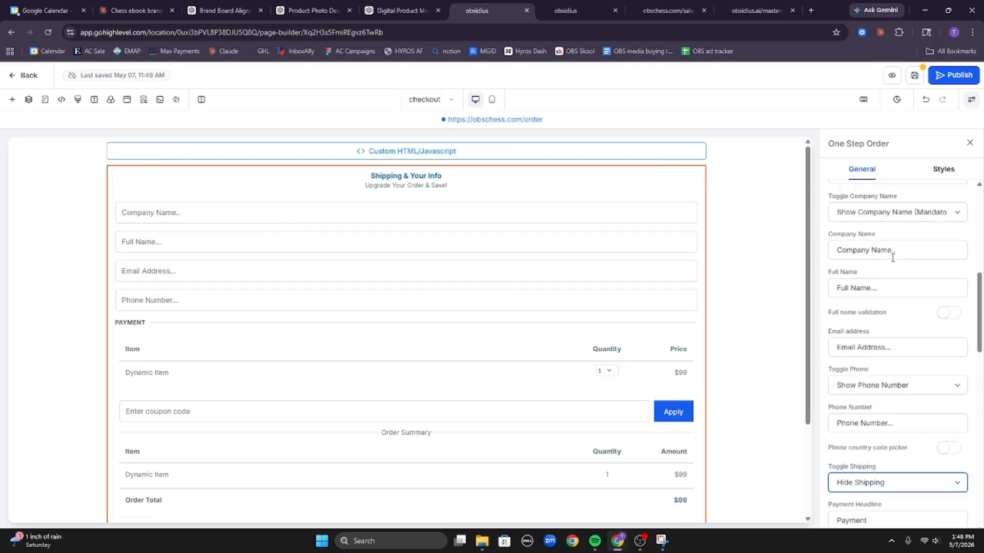
Set the form to Hide Company Name and Hide Phone Number.
click(915, 270)
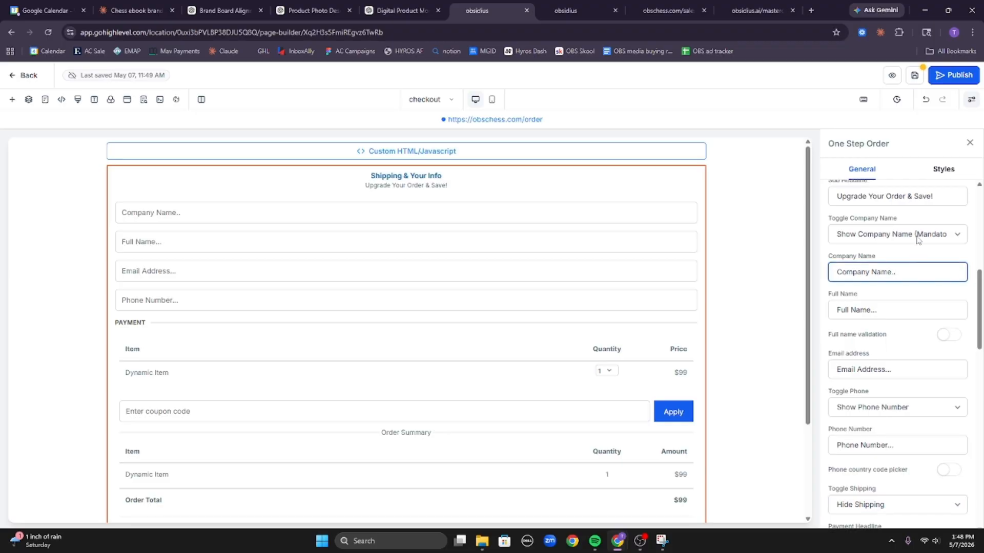
click(917, 235)
click(918, 275)
scroll(918, 266, up, 3)
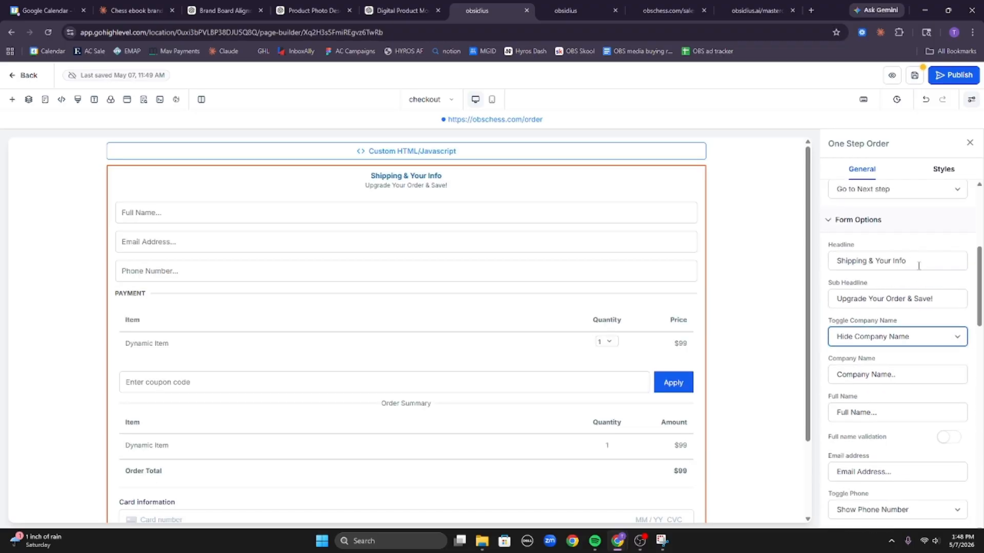
scroll(917, 281, down, 2)
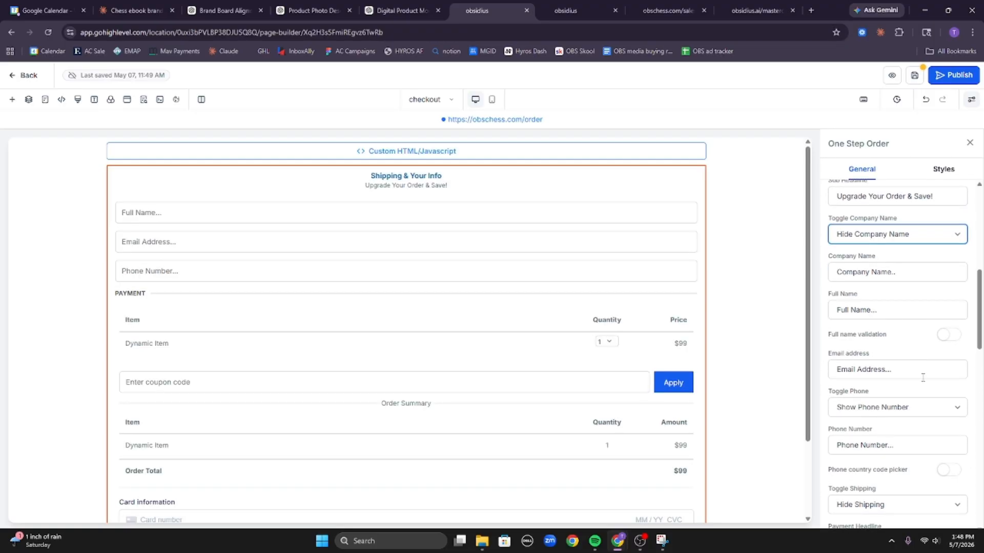
click(931, 406)
click(935, 436)
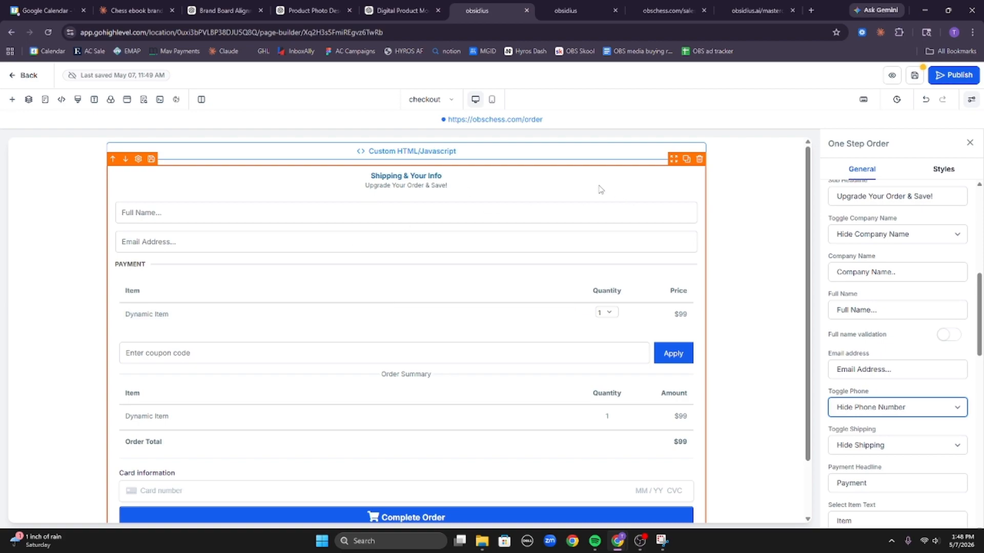
click(491, 100)
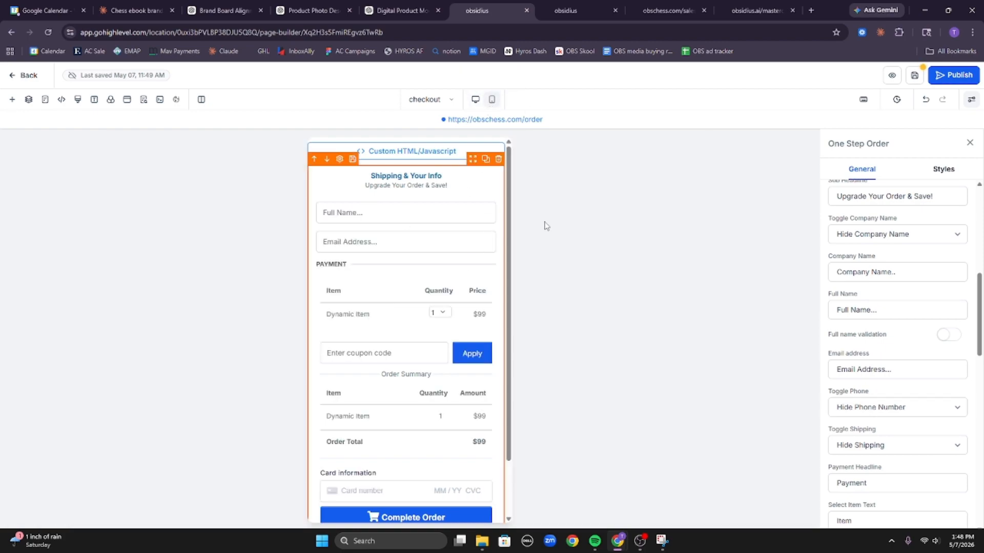
Switch off Enable Coupon Codes on the order form.
scroll(442, 257, down, 2)
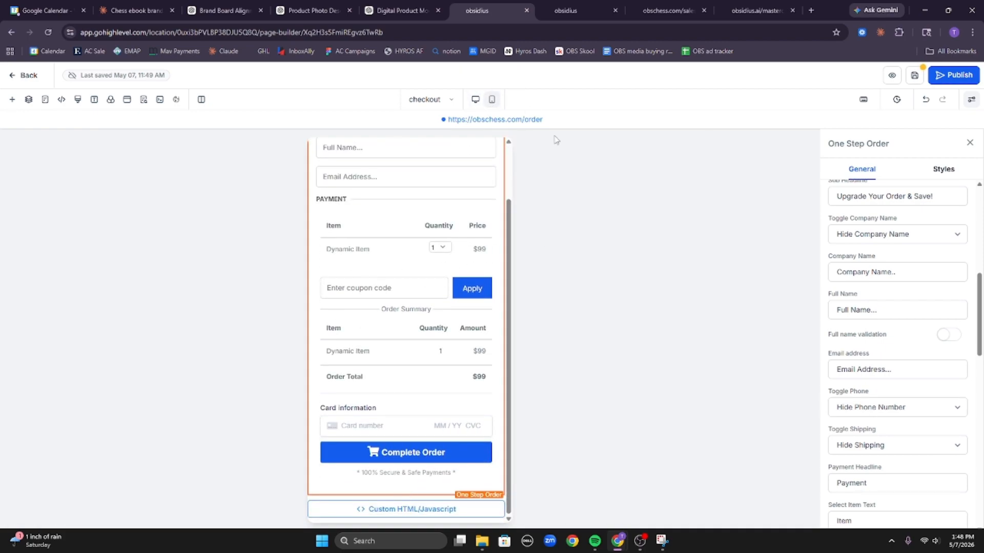
scroll(865, 288, down, 10)
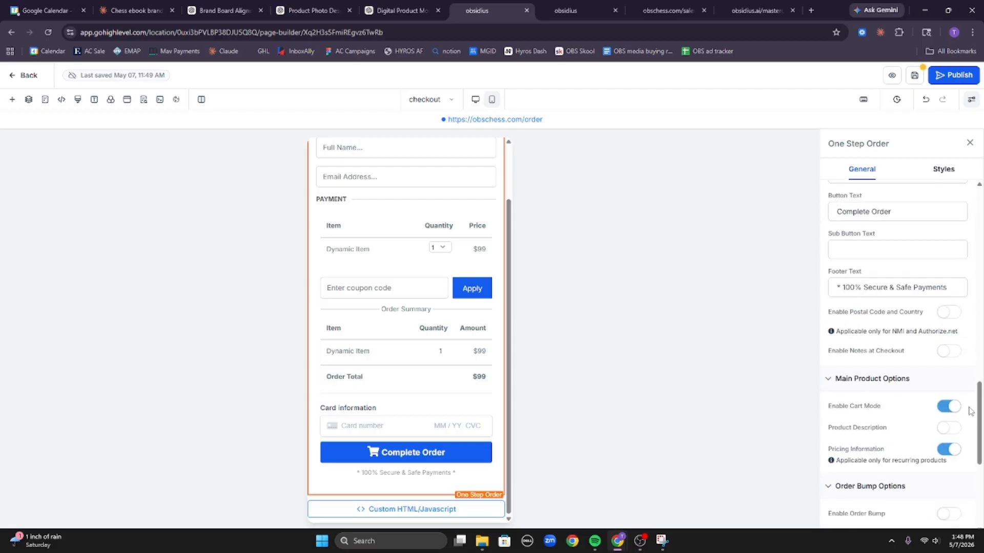
scroll(937, 448, down, 3)
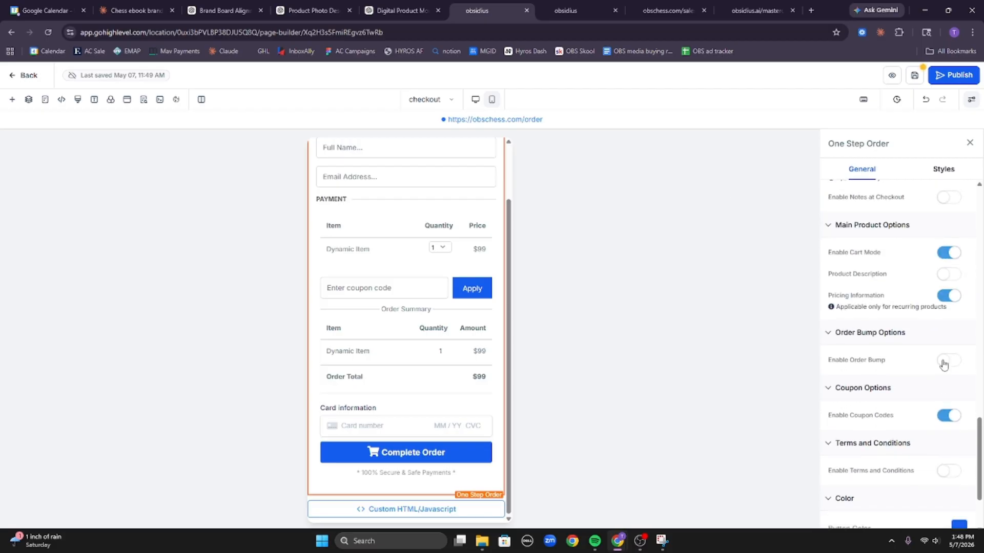
click(944, 417)
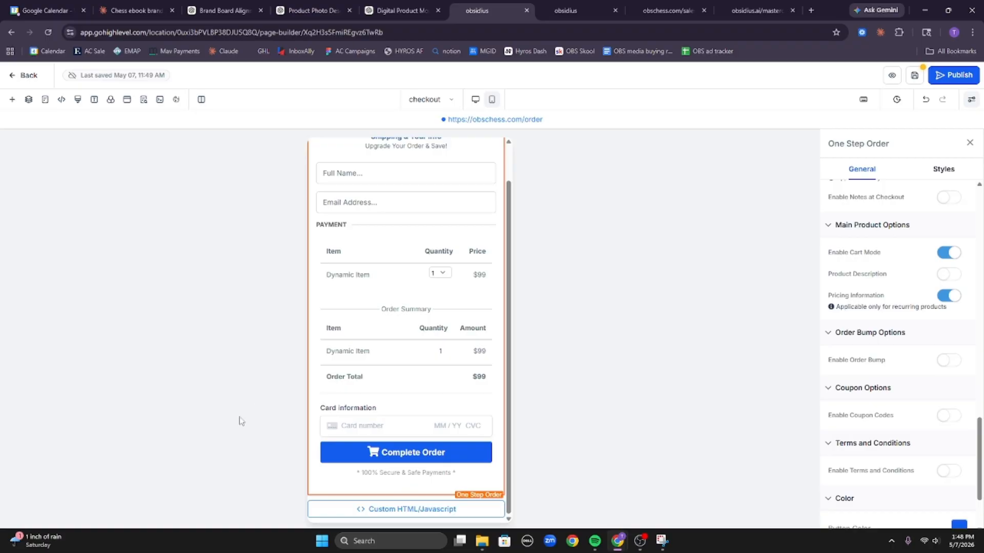
scroll(405, 287, up, 1)
scroll(408, 307, down, 1)
scroll(456, 304, up, 1)
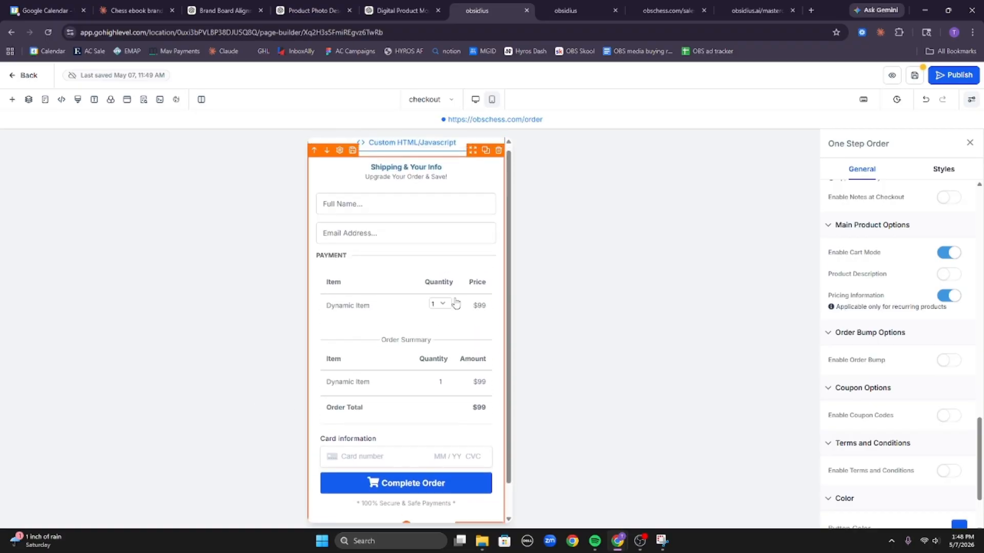
scroll(455, 304, up, 1)
scroll(881, 248, up, 3)
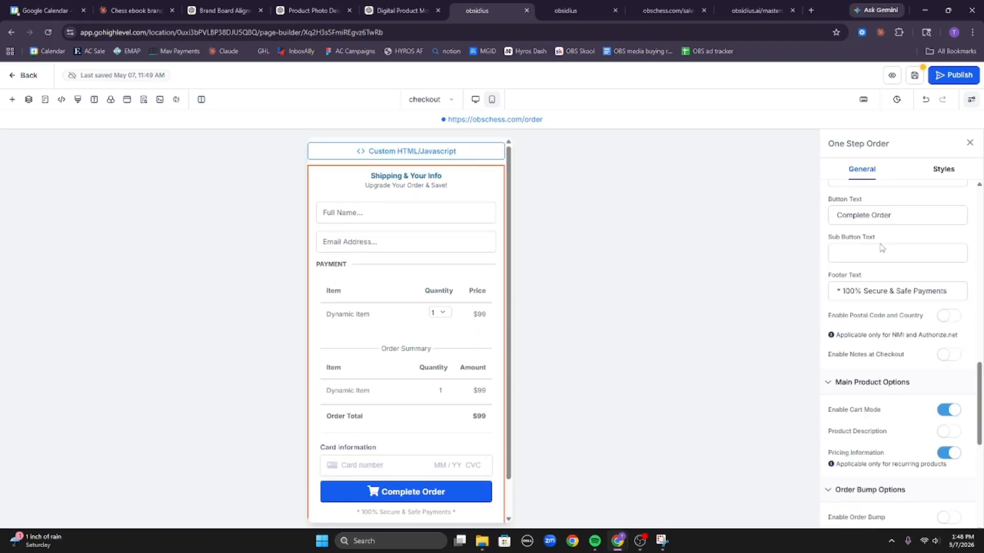
scroll(881, 248, up, 10)
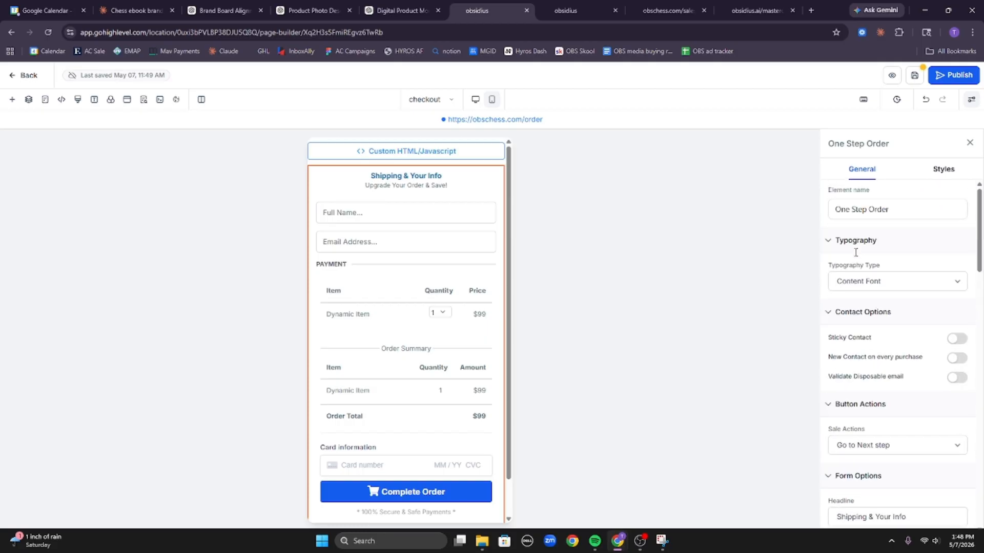
scroll(901, 366, down, 3)
Delete the 'Shipping & Your Info' headline and 'Upgrade Your Order & Save!' sub-headline.
triple_click(901, 363)
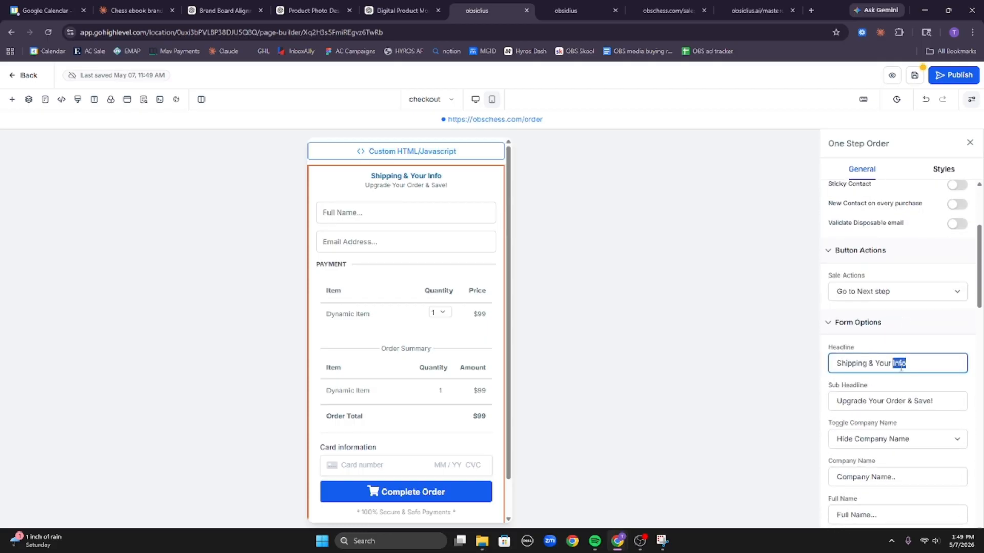
key(BackSpace)
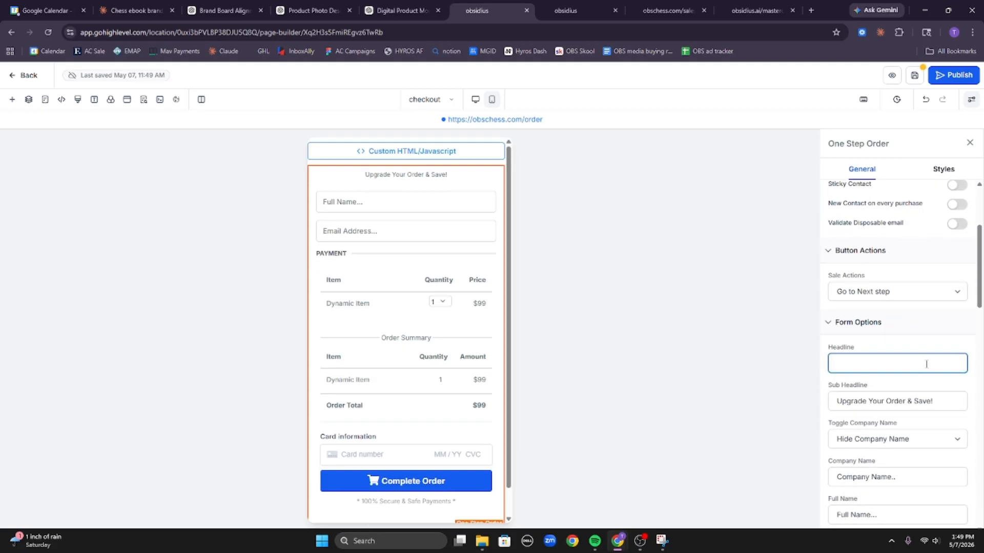
triple_click(881, 402)
key(BackSpace)
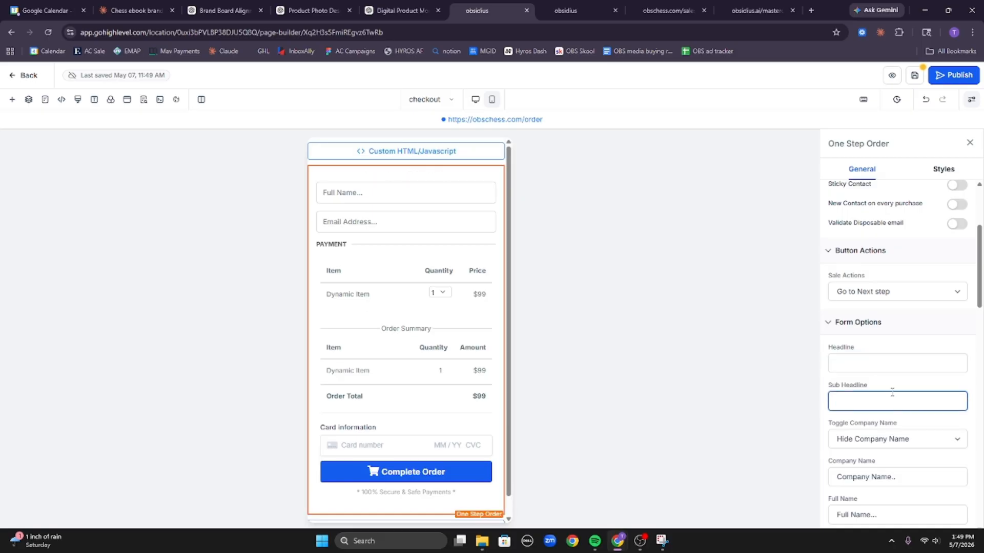
click(894, 386)
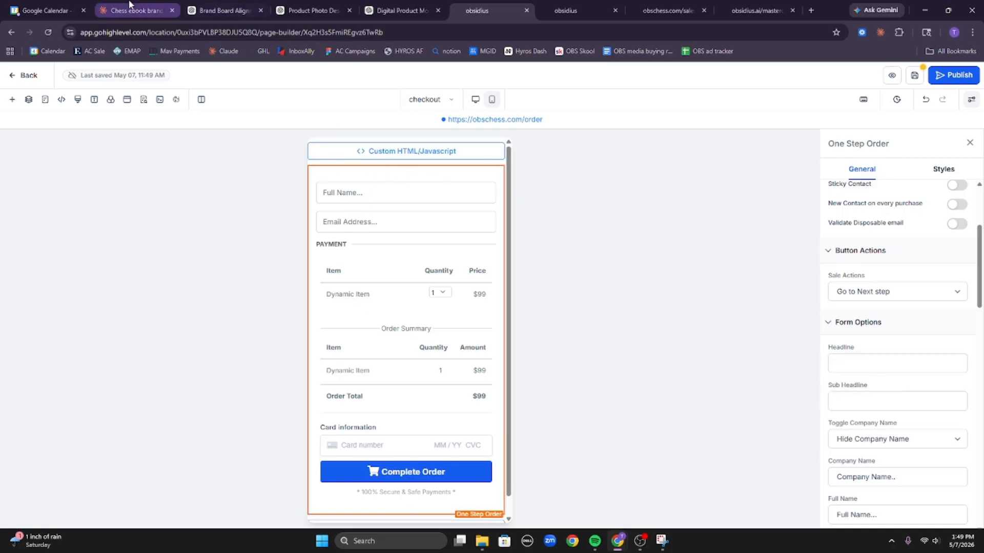
Preview the above-form and below-form checkout chunks in the Claude chat.
click(136, 10)
click(225, 209)
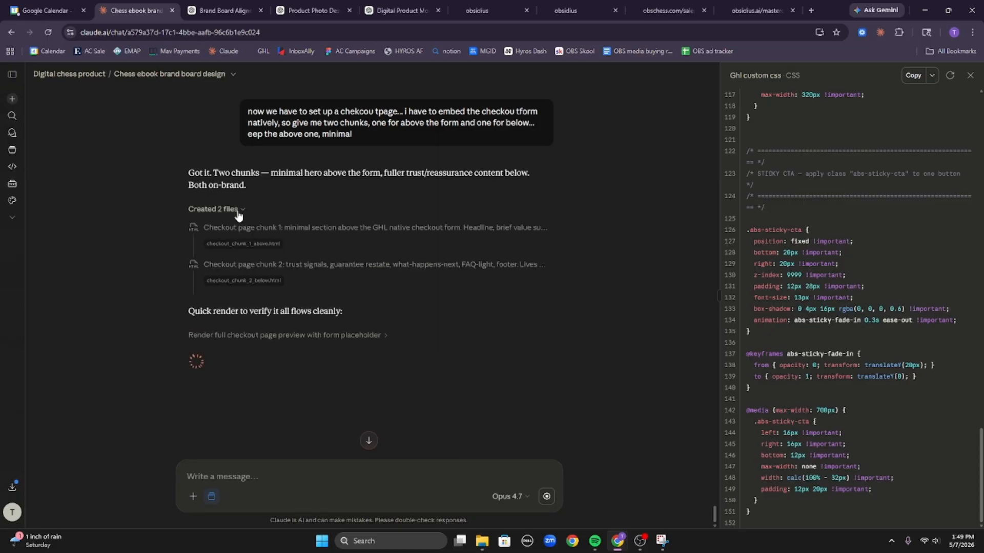
click(245, 245)
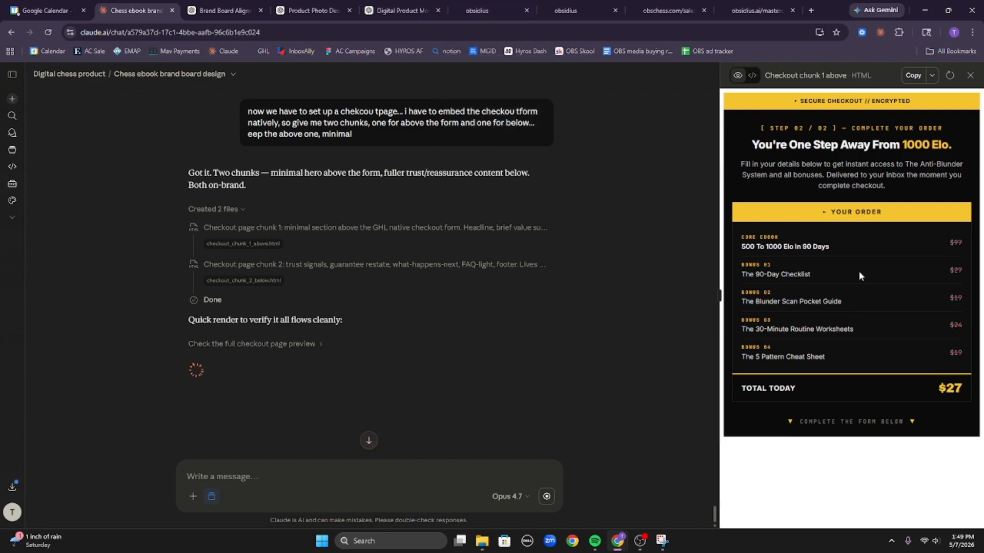
click(251, 282)
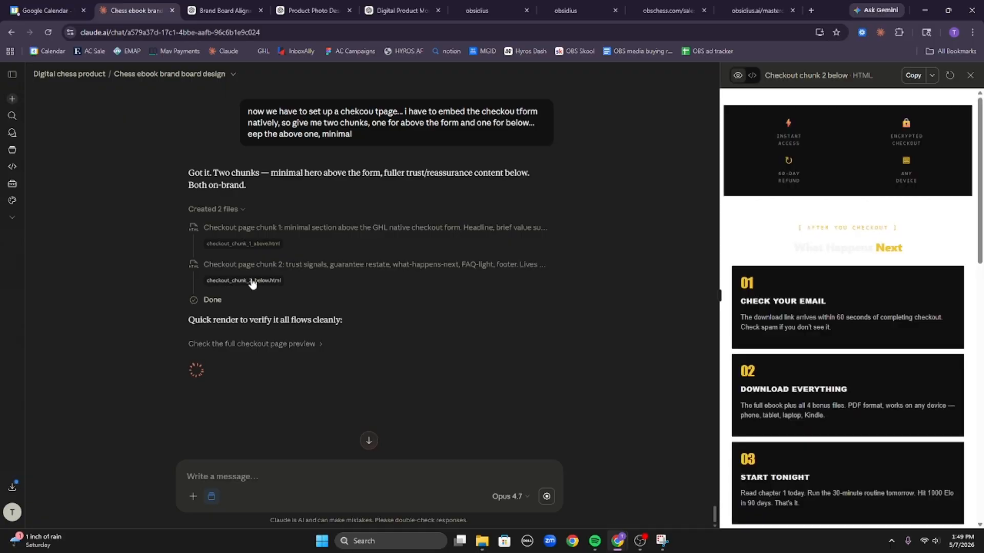
Set the checkout page's Background Color to Black.
click(479, 10)
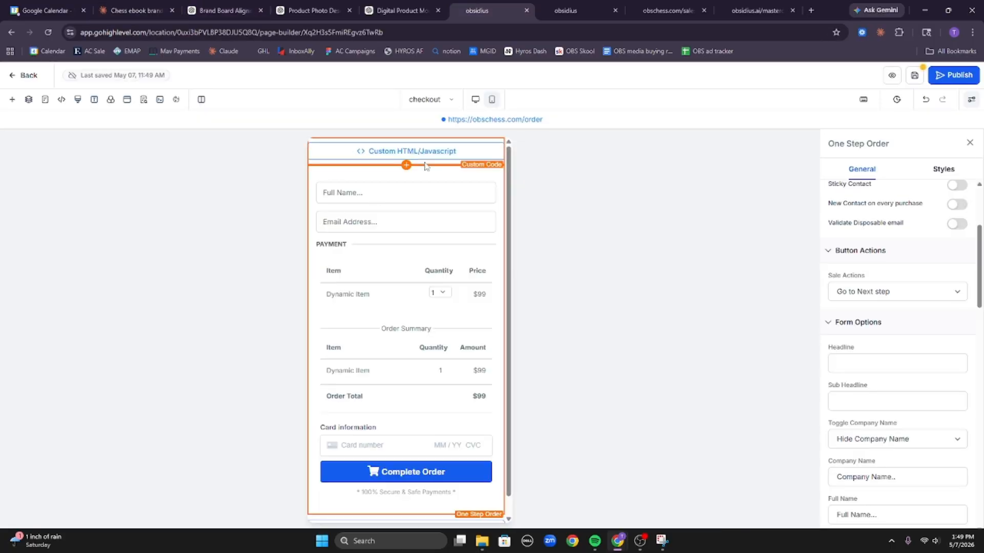
click(111, 102)
click(162, 226)
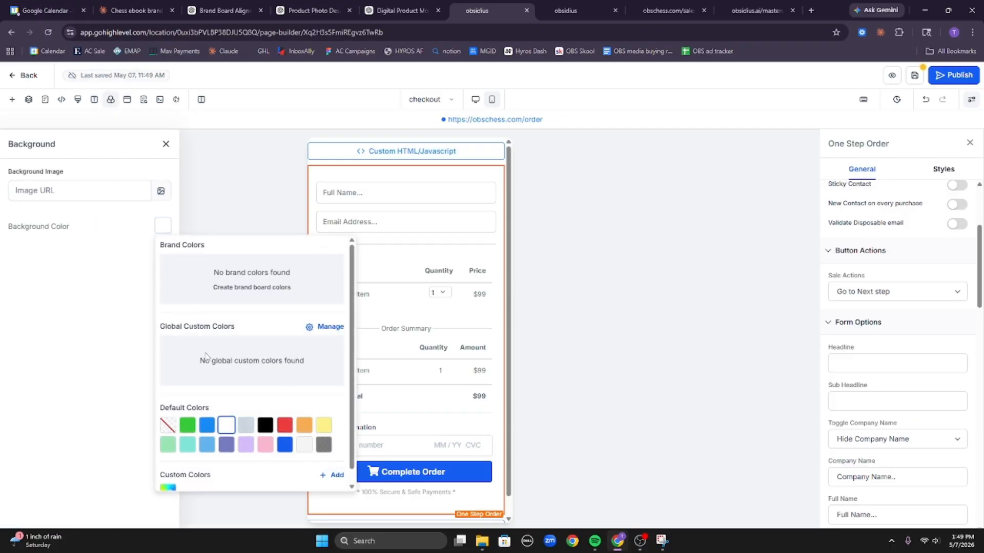
scroll(256, 415, down, 1)
click(265, 412)
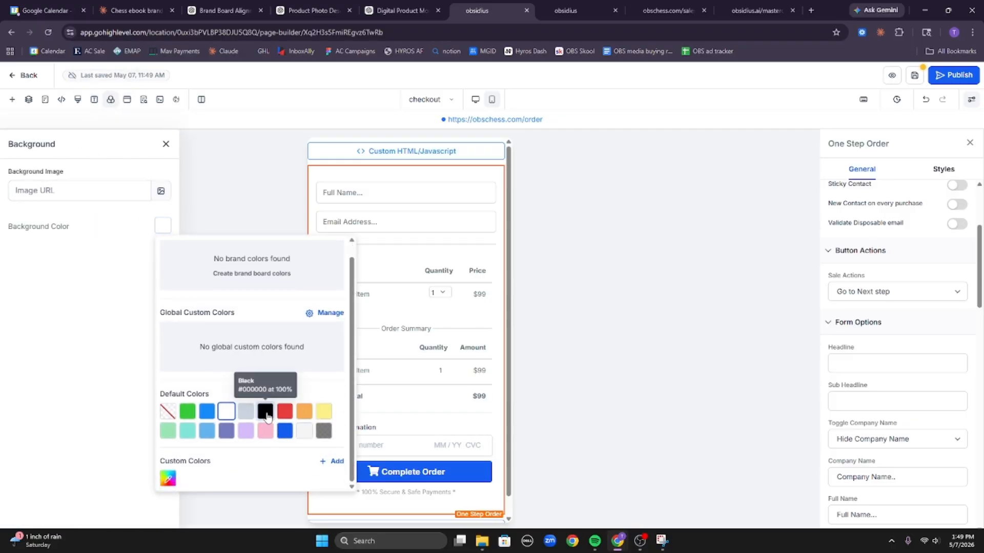
click(441, 149)
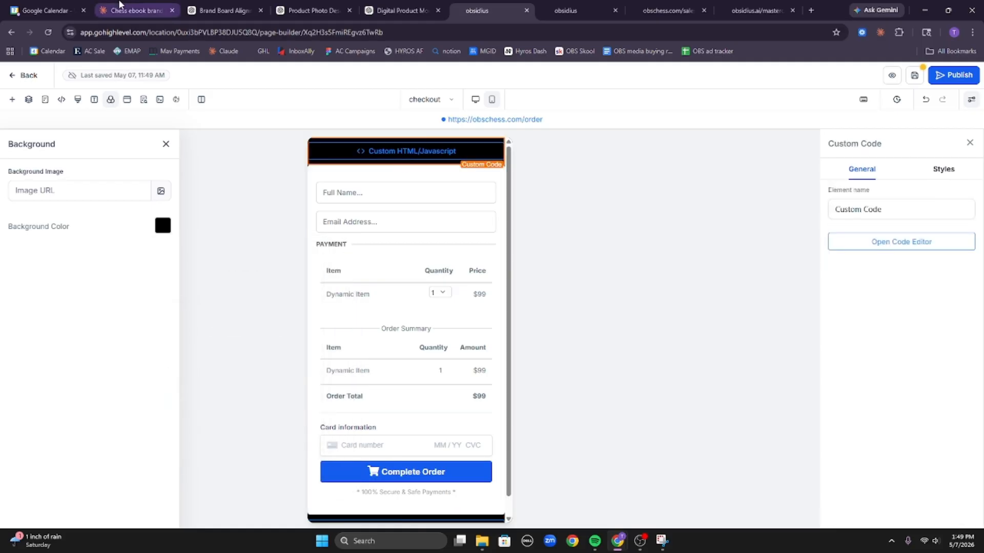
click(132, 10)
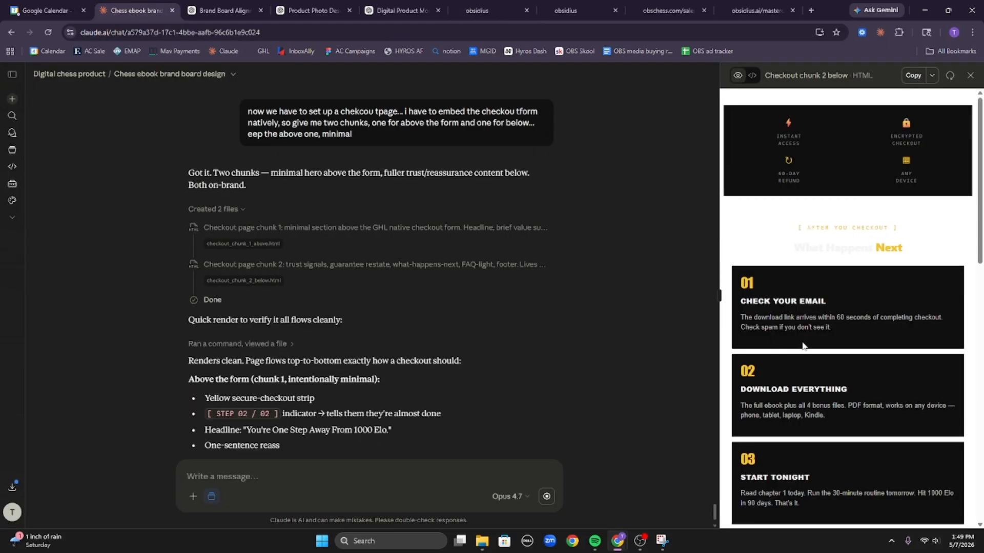
Copy the code of checkout_chunk_2_below.html from Claude's preview.
scroll(815, 347, down, 8)
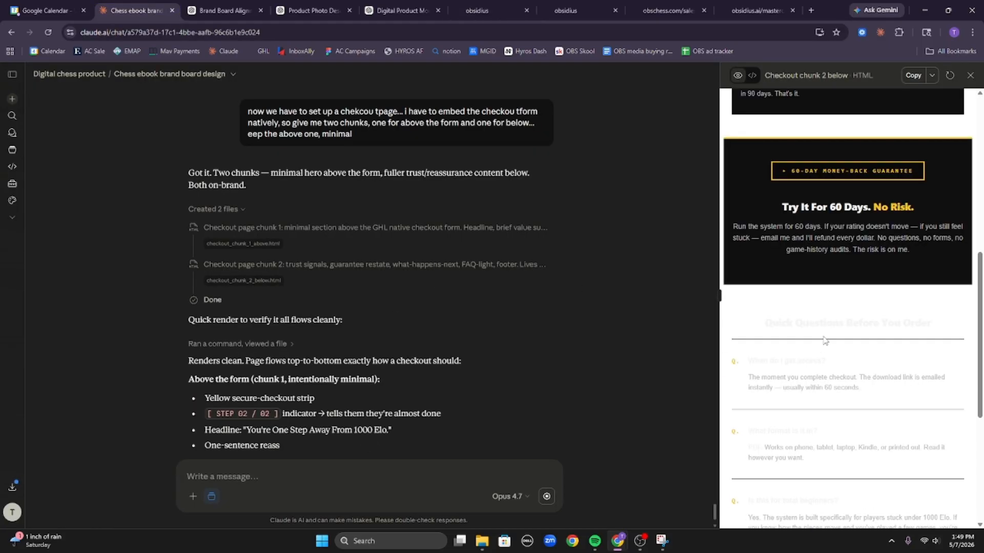
scroll(824, 341, down, 5)
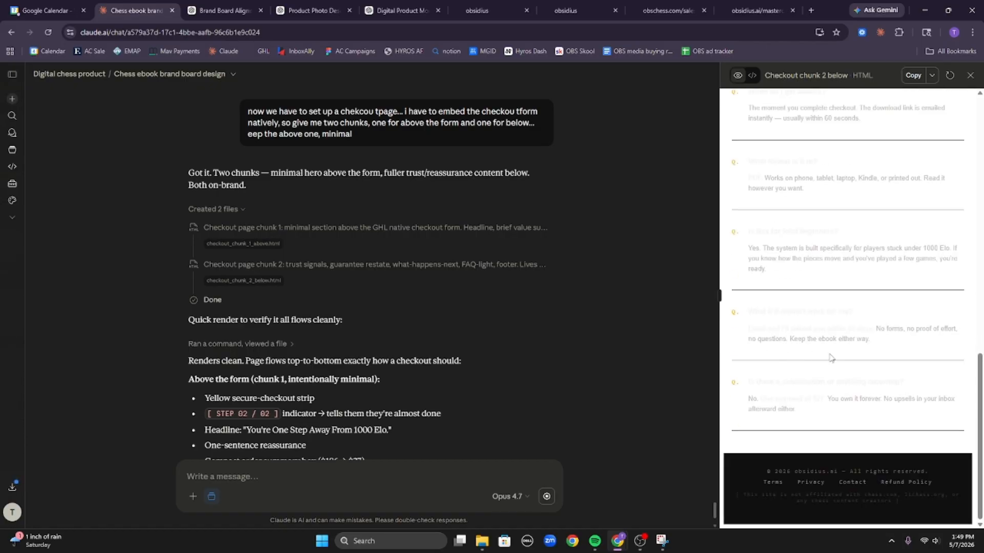
scroll(829, 357, up, 10)
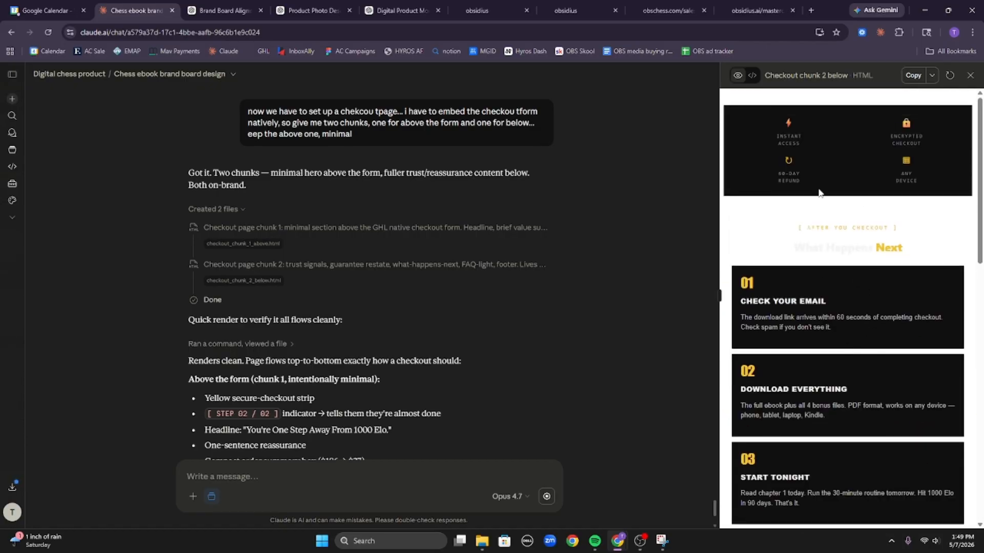
click(913, 75)
scroll(319, 431, down, 5)
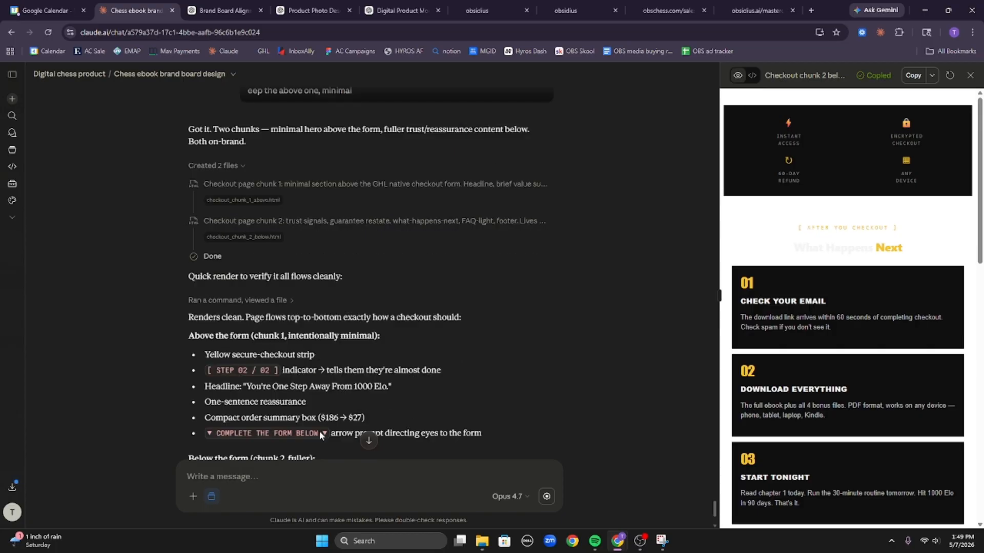
scroll(309, 334, up, 6)
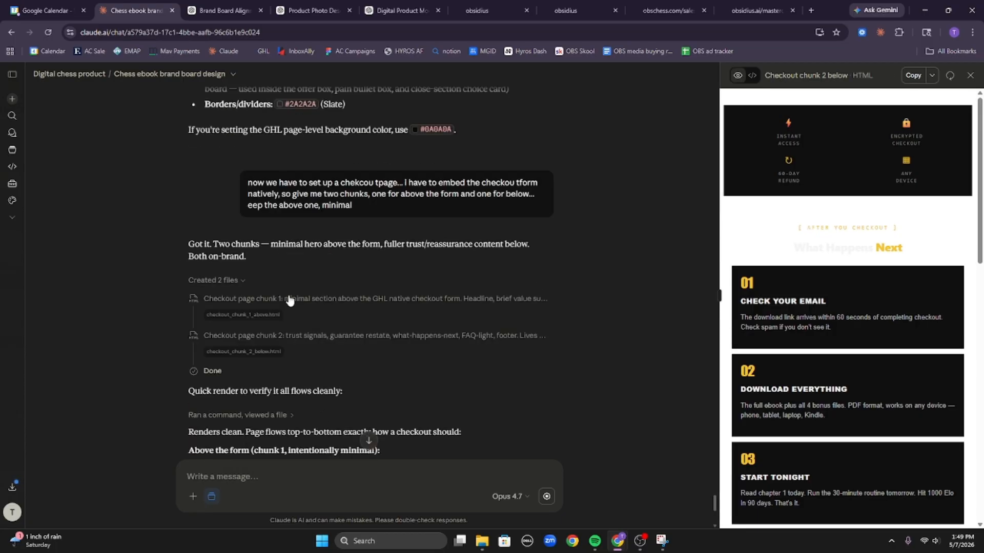
click(254, 352)
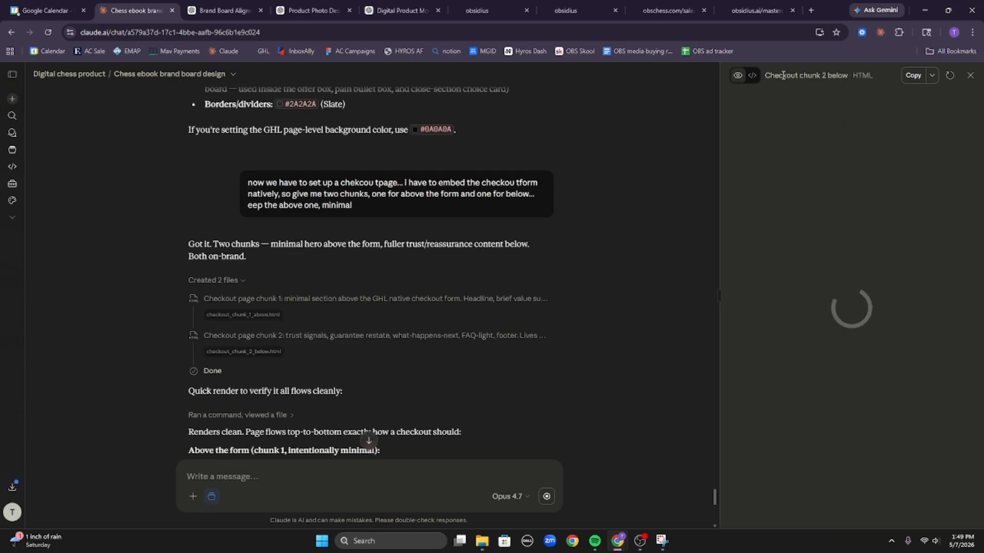
click(913, 76)
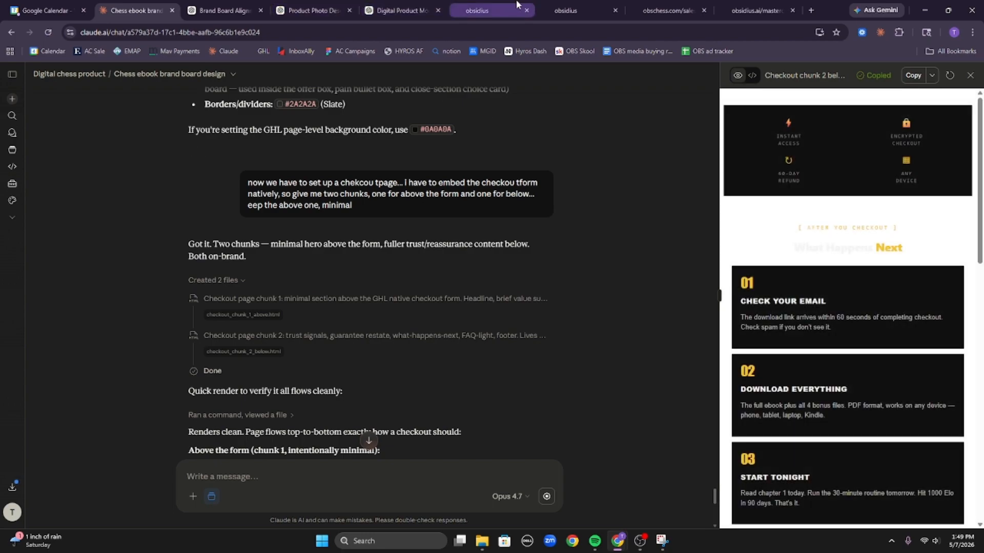
Paste the below-form chunk into the Custom HTML block beneath the order form and save it.
click(479, 10)
click(413, 511)
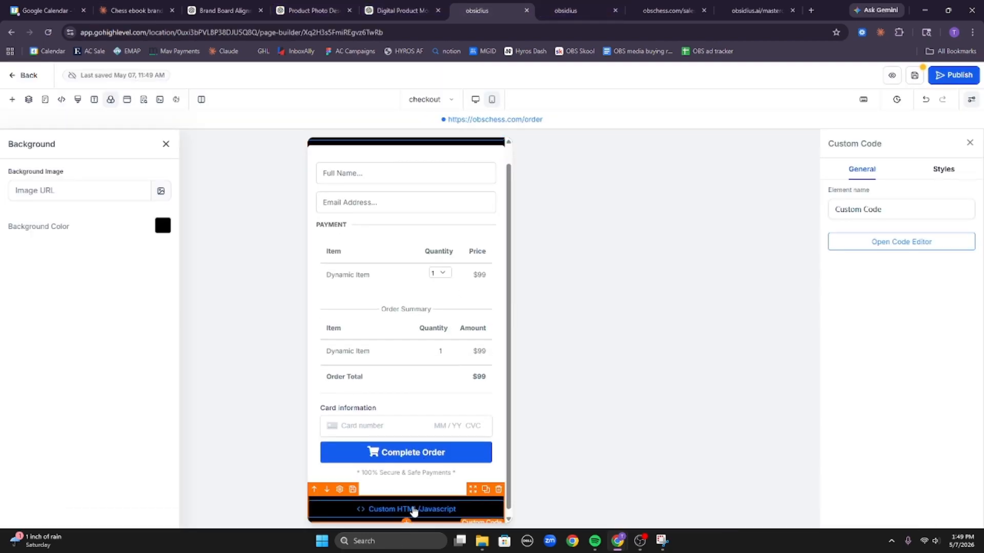
click(902, 242)
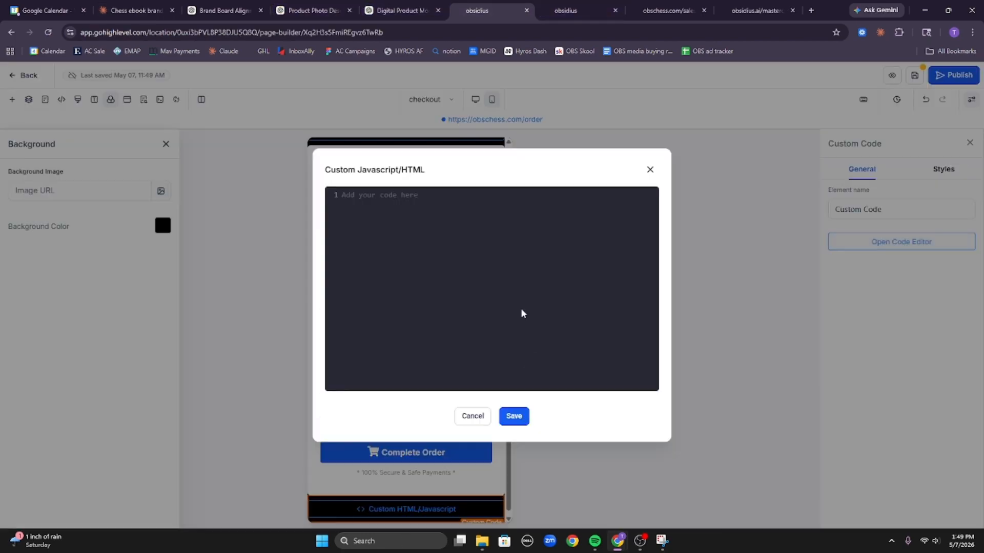
key(ctrl+v)
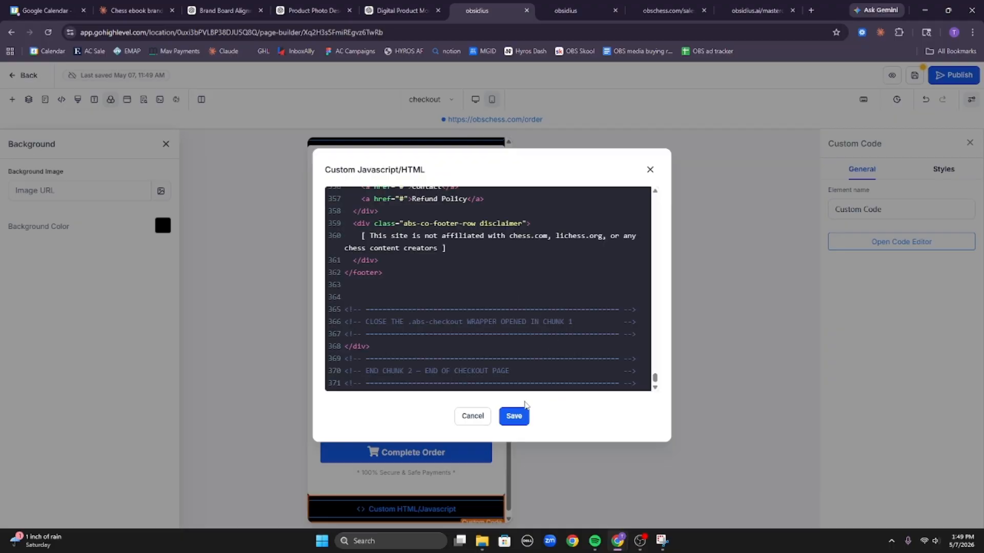
click(513, 416)
Copy the Checkout chunk 1 above code from Claude and return to the GoHighLevel builder.
click(136, 10)
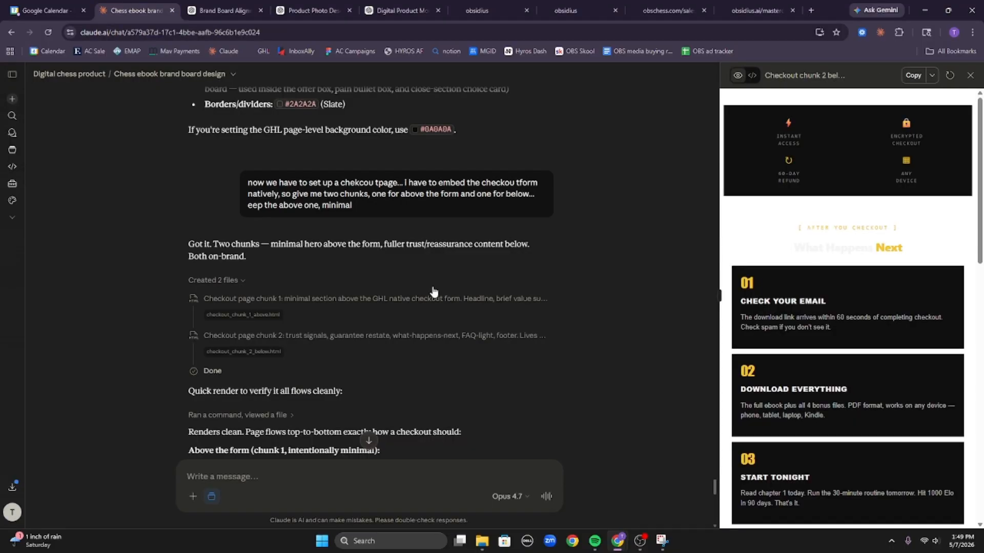
scroll(274, 323, down, 15)
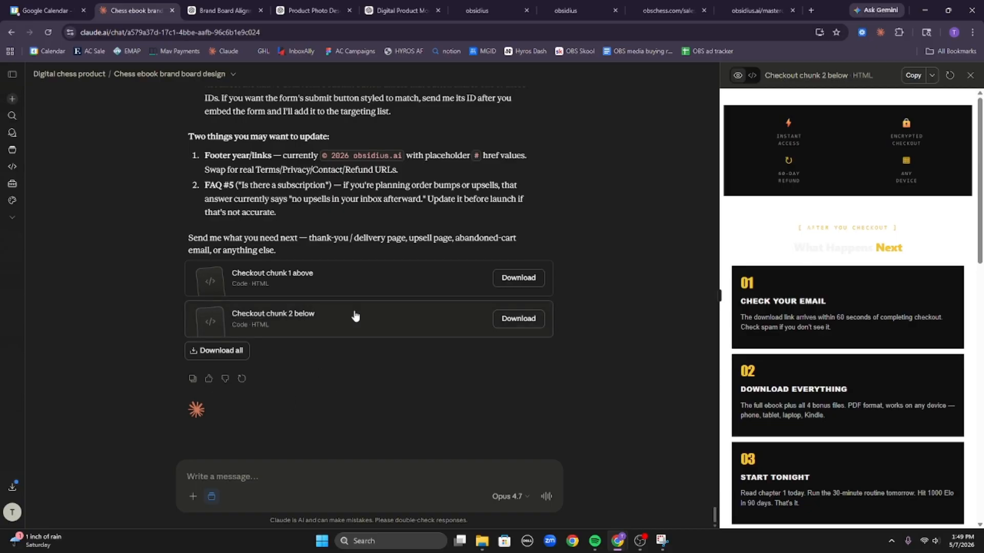
click(346, 279)
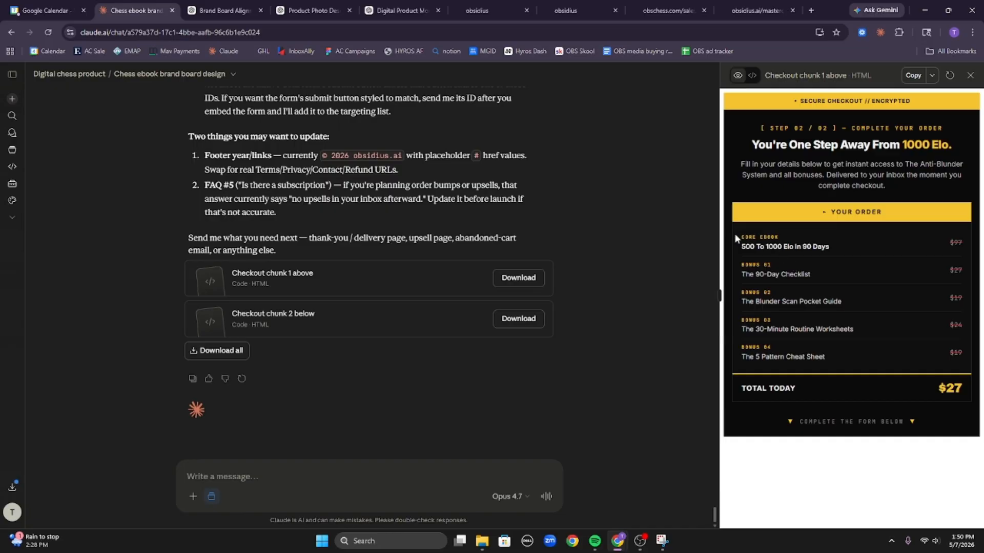
drag(734, 234, 883, 368)
click(883, 369)
click(913, 75)
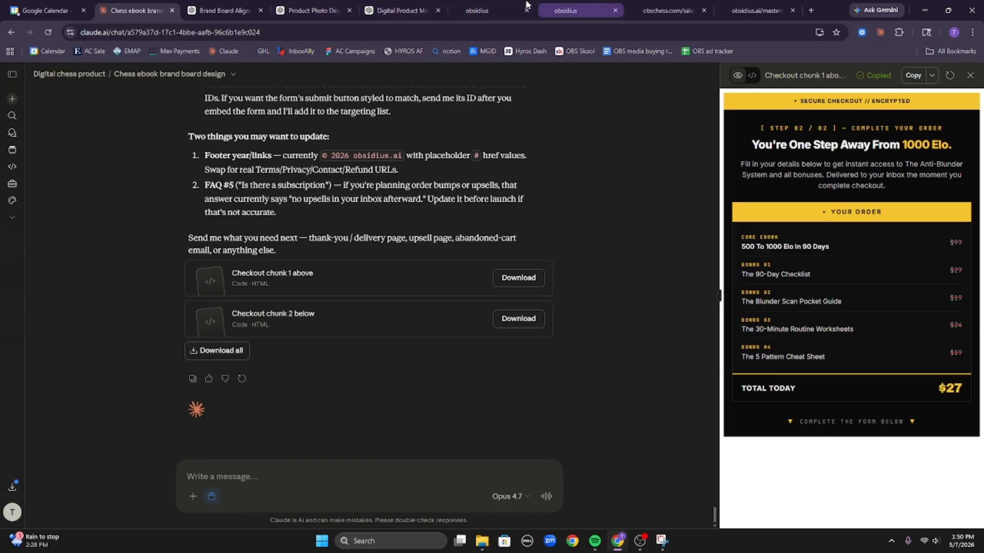
click(476, 10)
scroll(444, 162, up, 1)
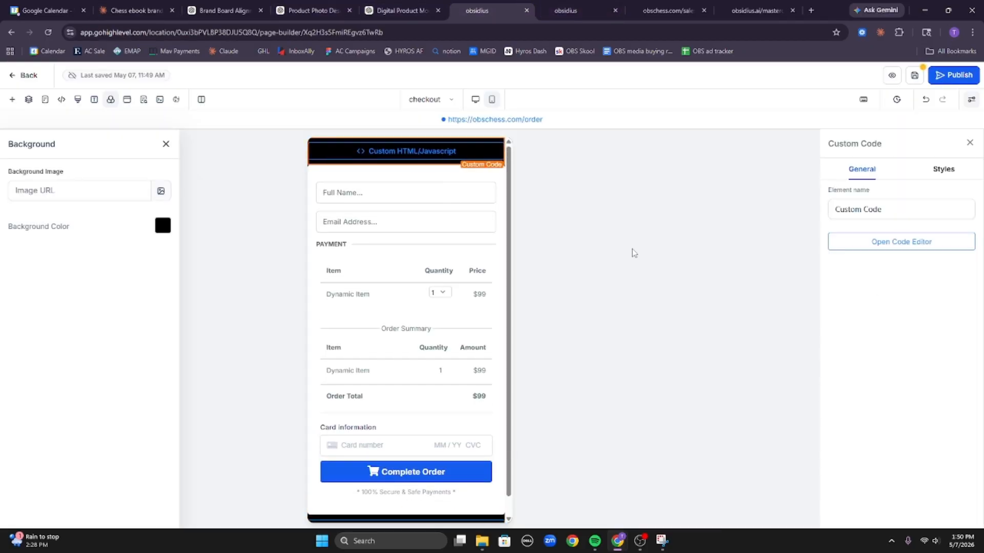
Paste the above-form chunk into the top code block, save the checkout page, and preview it.
click(922, 245)
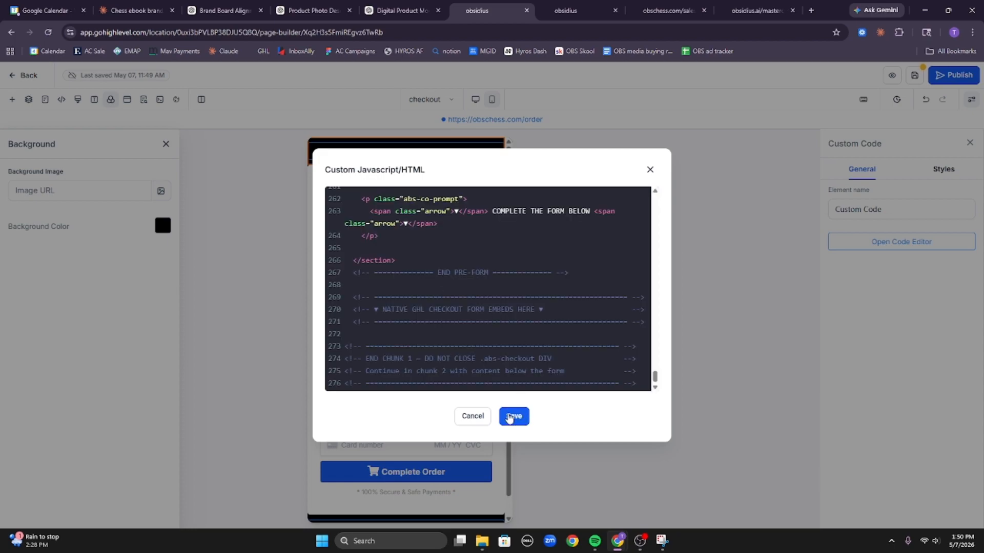
click(509, 414)
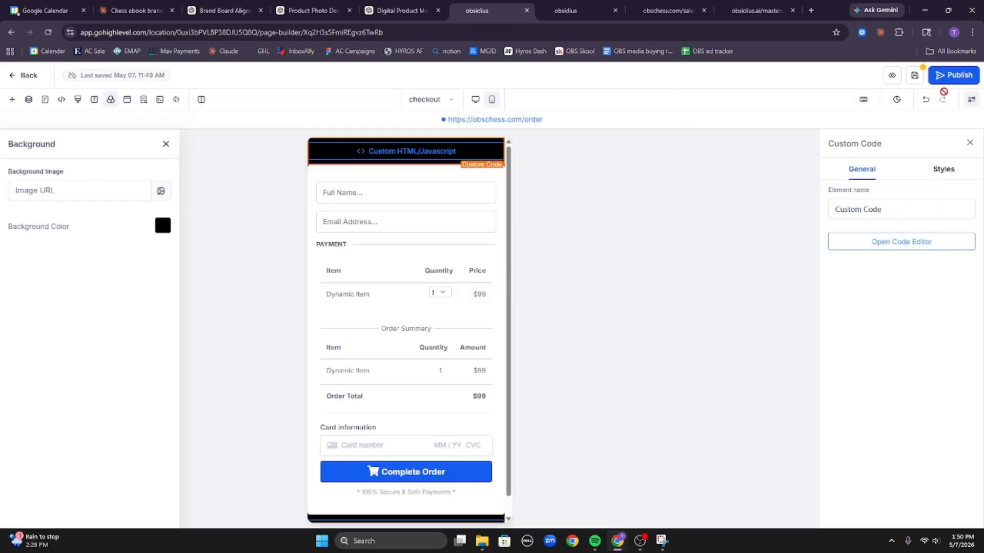
click(915, 76)
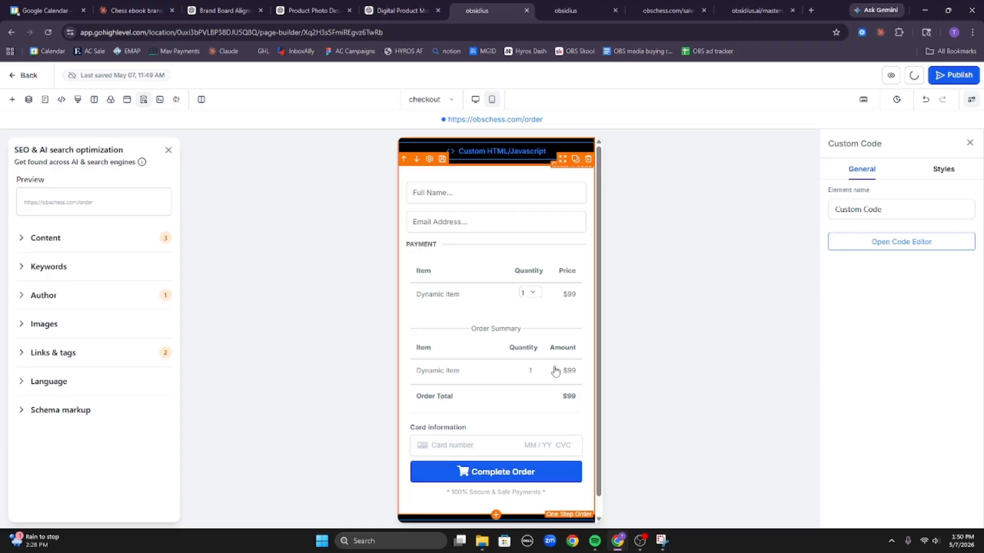
click(587, 444)
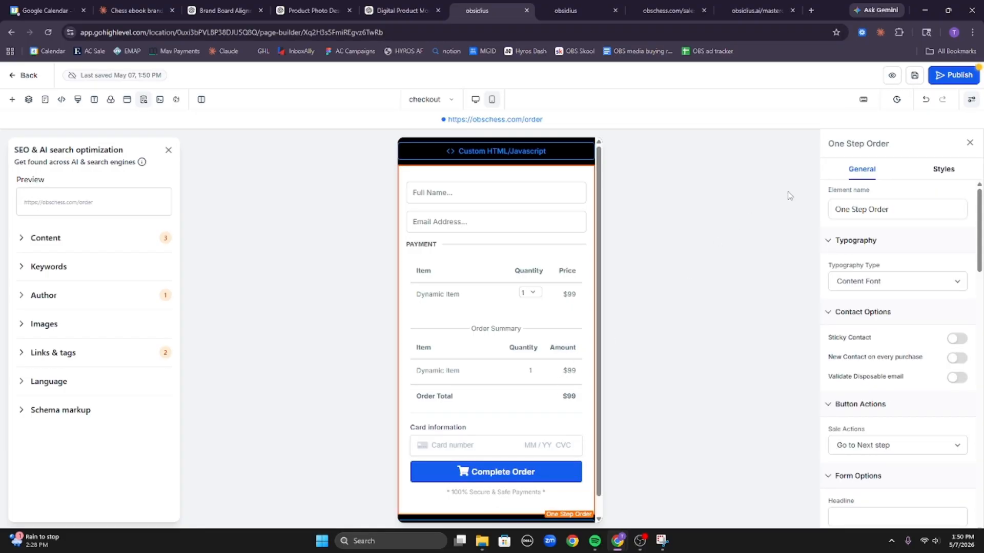
click(893, 77)
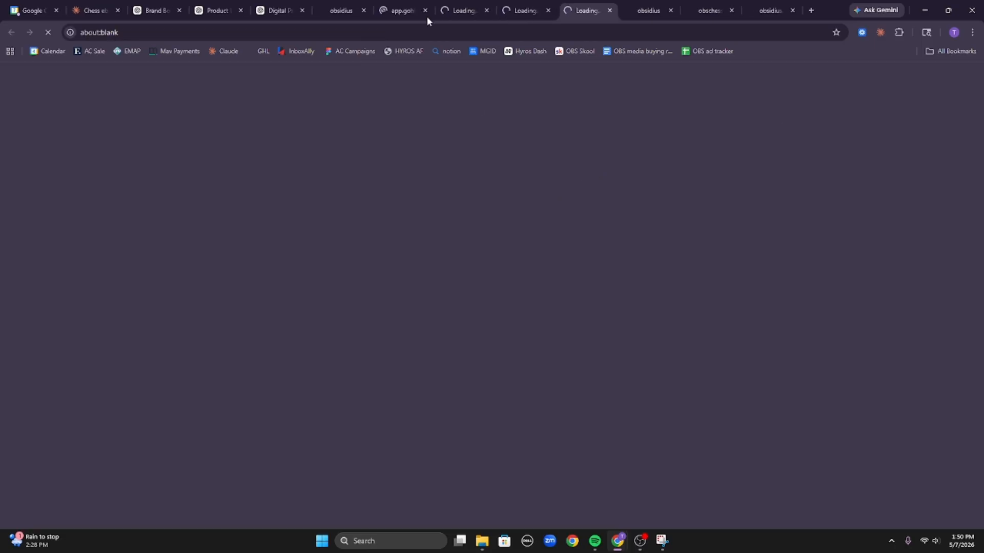
Close the duplicate checkout previews and open developer tools on the live preview page.
click(423, 13)
click(425, 10)
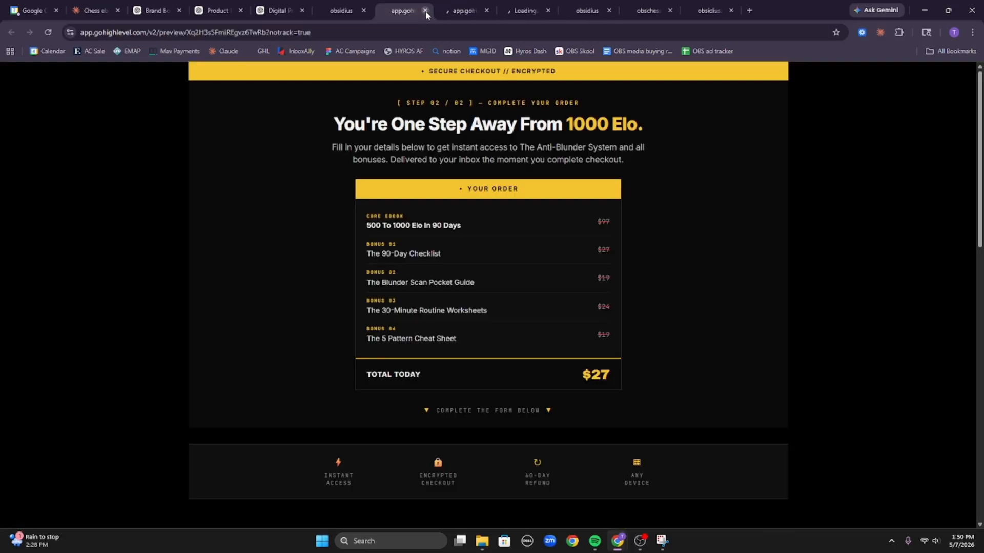
click(425, 11)
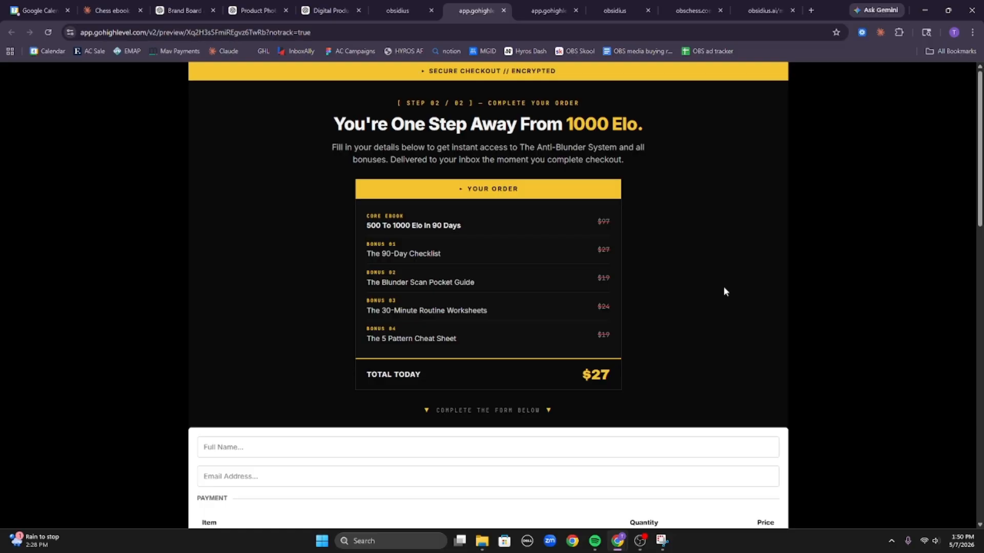
key(F12)
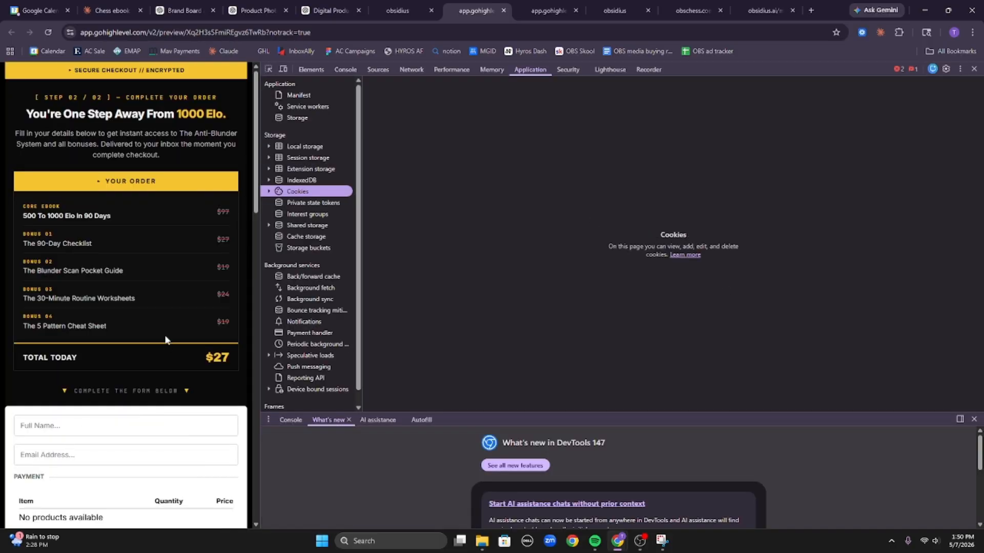
scroll(174, 369, down, 8)
scroll(178, 376, up, 8)
scroll(183, 278, down, 8)
scroll(149, 288, up, 5)
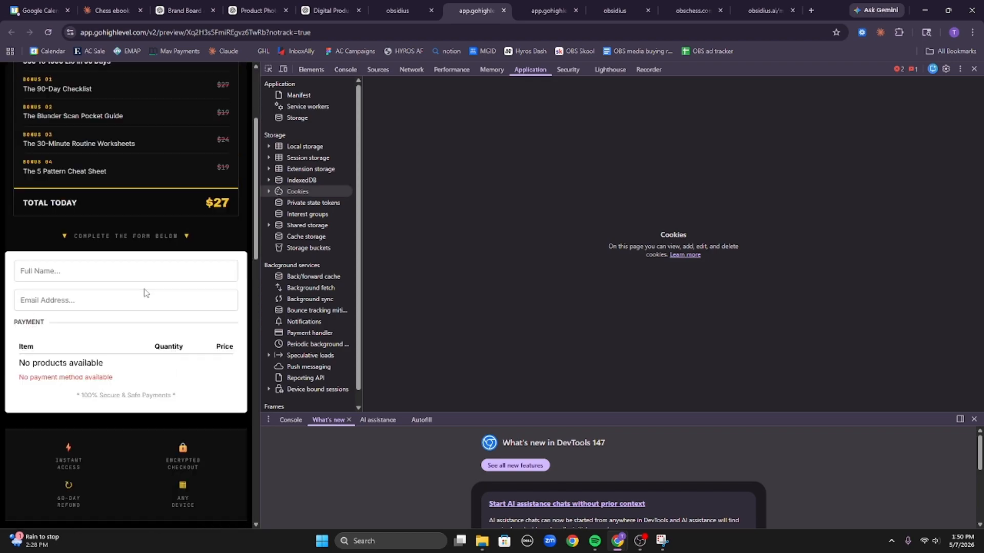
scroll(158, 289, down, 5)
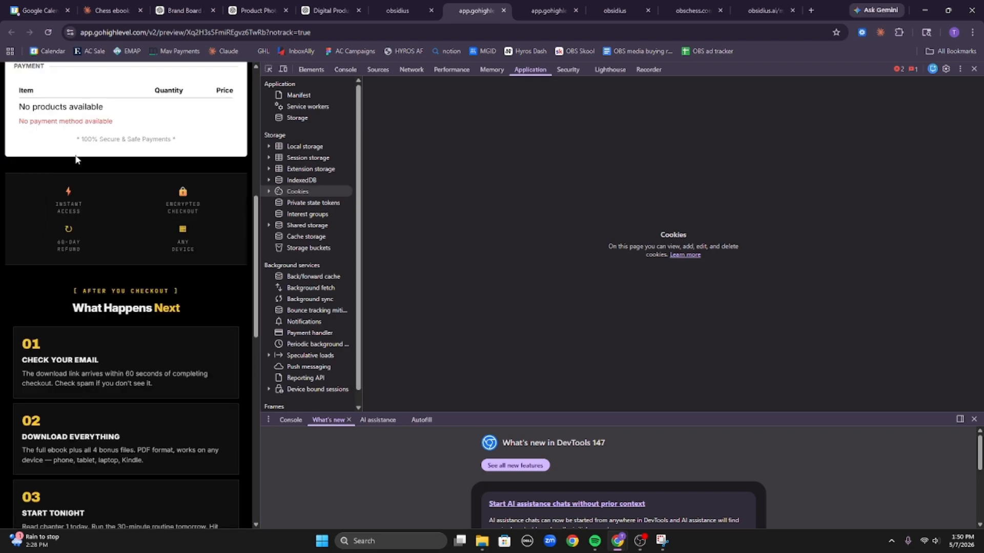
scroll(76, 159, up, 5)
scroll(30, 158, down, 1)
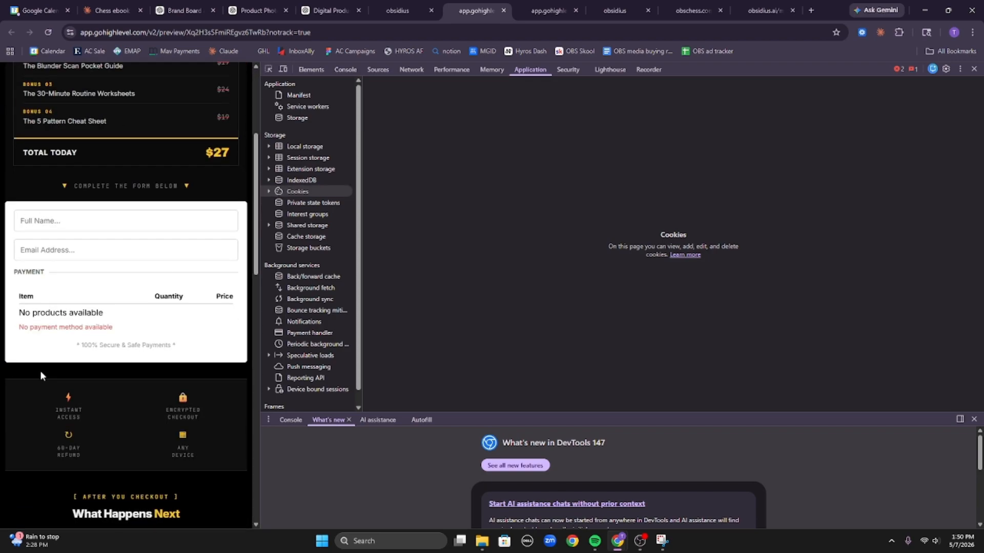
scroll(48, 369, up, 5)
scroll(59, 342, down, 8)
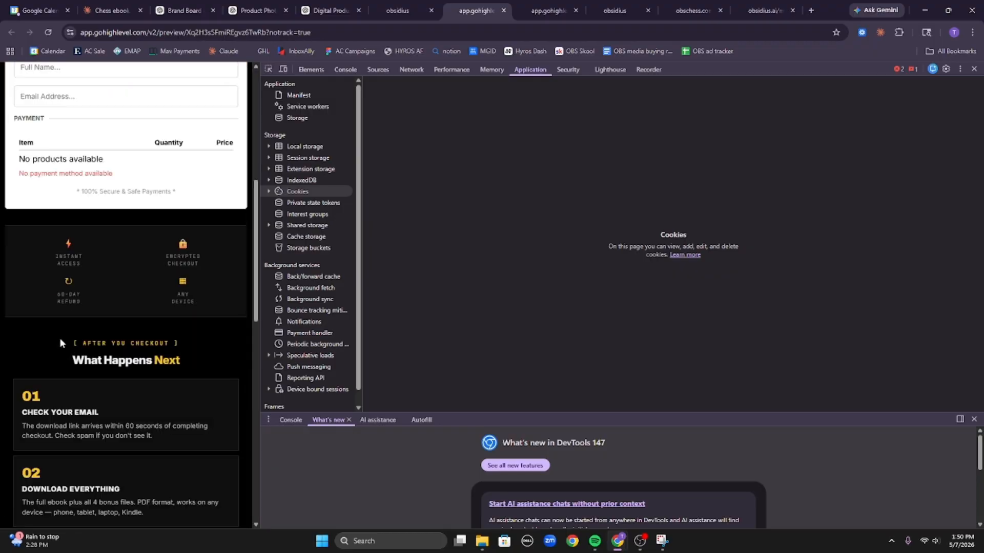
scroll(60, 342, down, 12)
scroll(121, 336, up, 15)
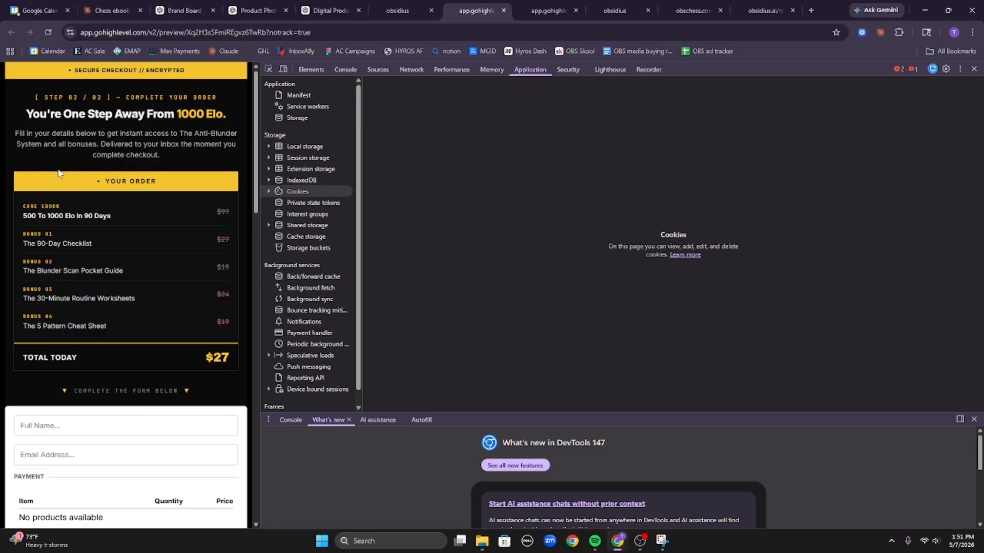
Select the YOUR ORDER summary down to the $27 total and return to the Claude chat.
drag(58, 173, 240, 363)
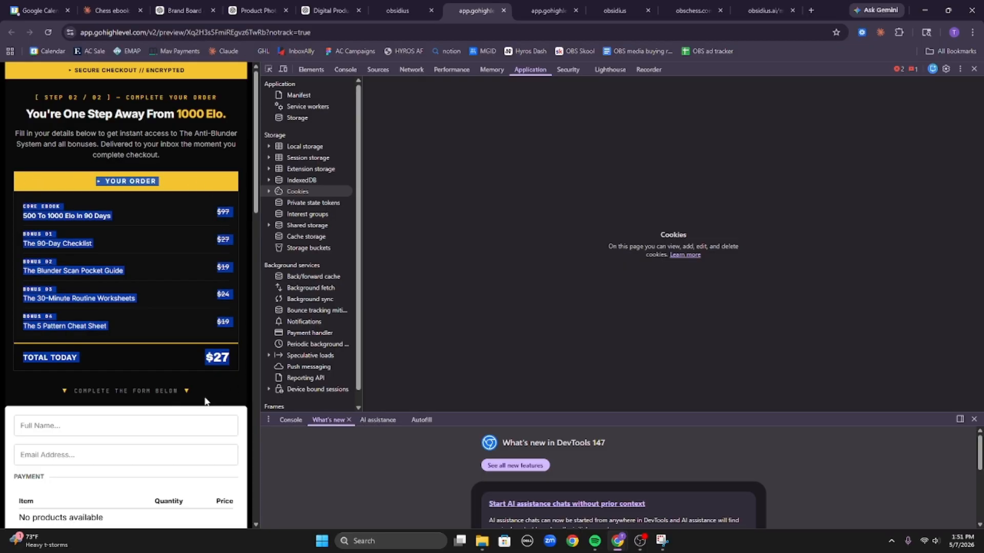
drag(7, 75, 191, 160)
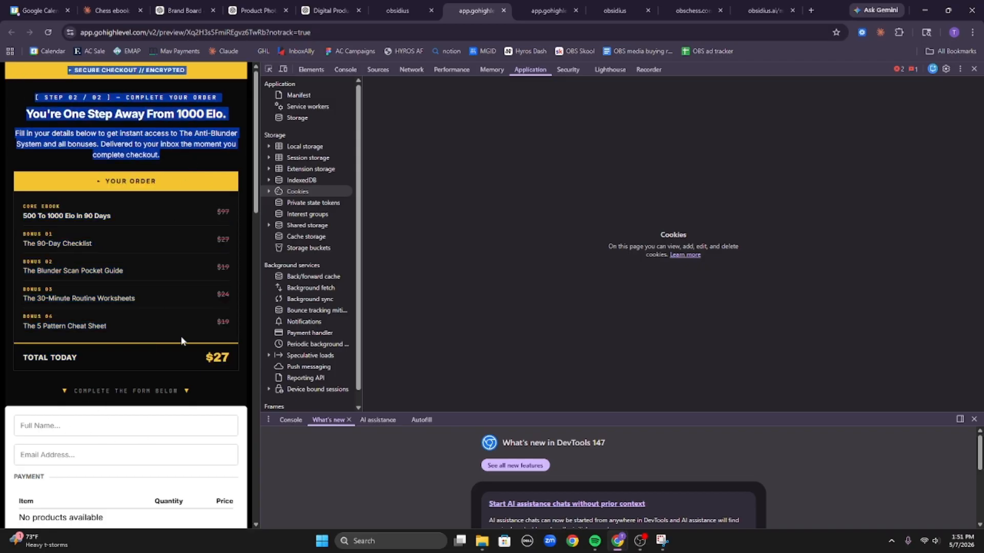
scroll(200, 320, down, 6)
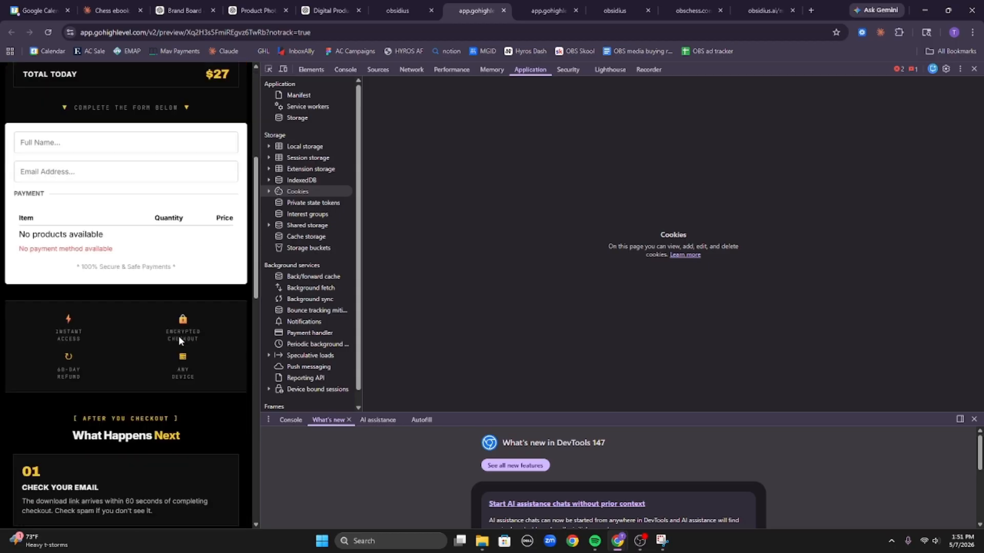
scroll(177, 335, up, 6)
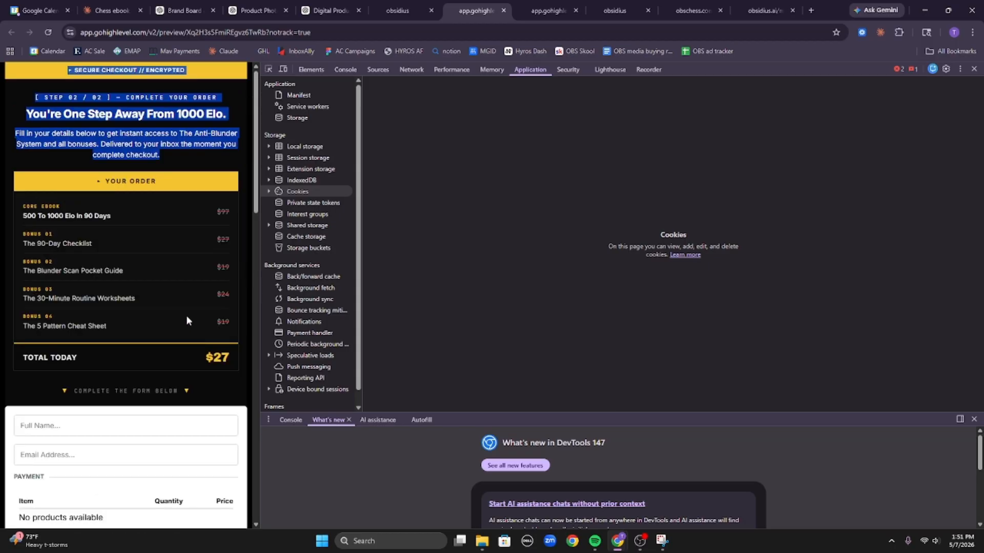
click(79, 248)
drag(99, 192, 229, 351)
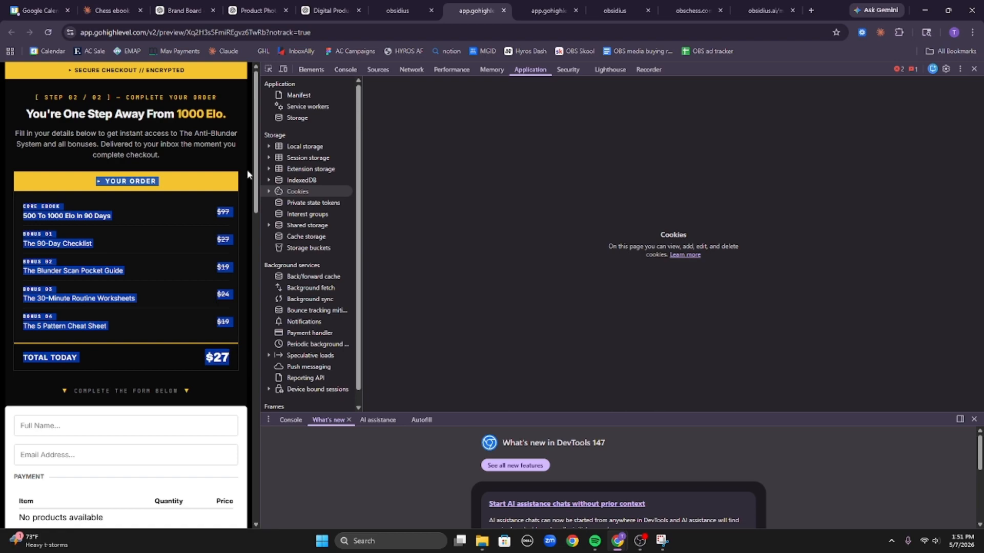
click(111, 10)
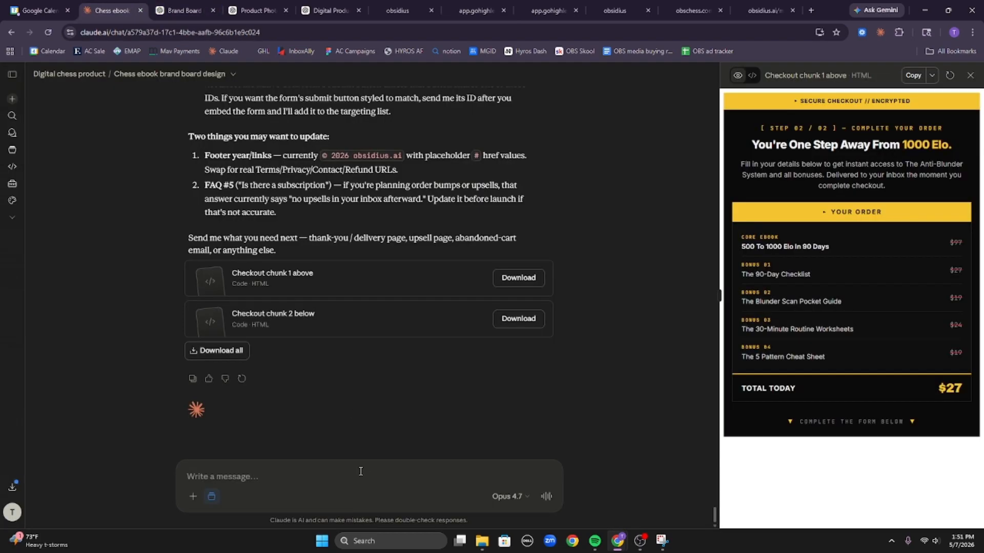
Ask Claude to remove the pasted order summary from chunk 1 and put it in chunk 2.
text(p)
key(BackSpace)
text(rem)
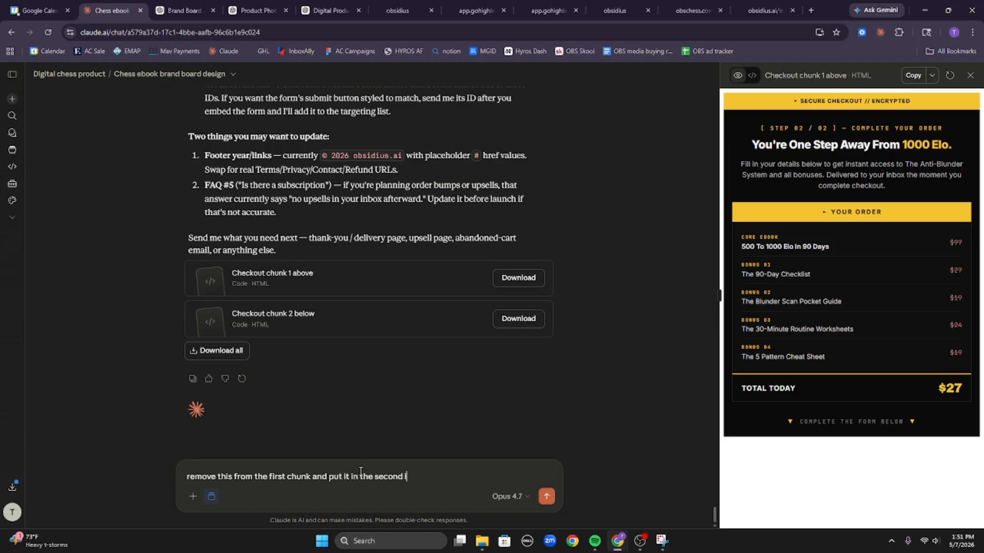
text(▸ YOUR ORDER CORE EBOOK500 To 1000 Elo In 90 Days $97 BONUS 01The 90-Day Checklist $27 BONUS 02The Blunder Scan Pocket Guide $19 BONUS 03The 30-Minute Routine Worksheets $24 BONUS 04The 5 Pattern Cheat Sheet $19 Total Today $27)
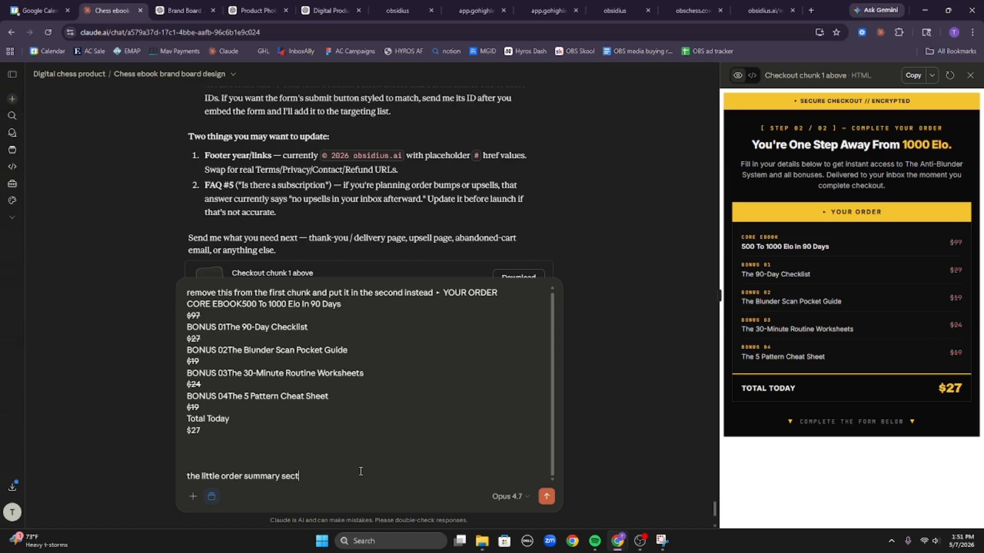
key(Return)
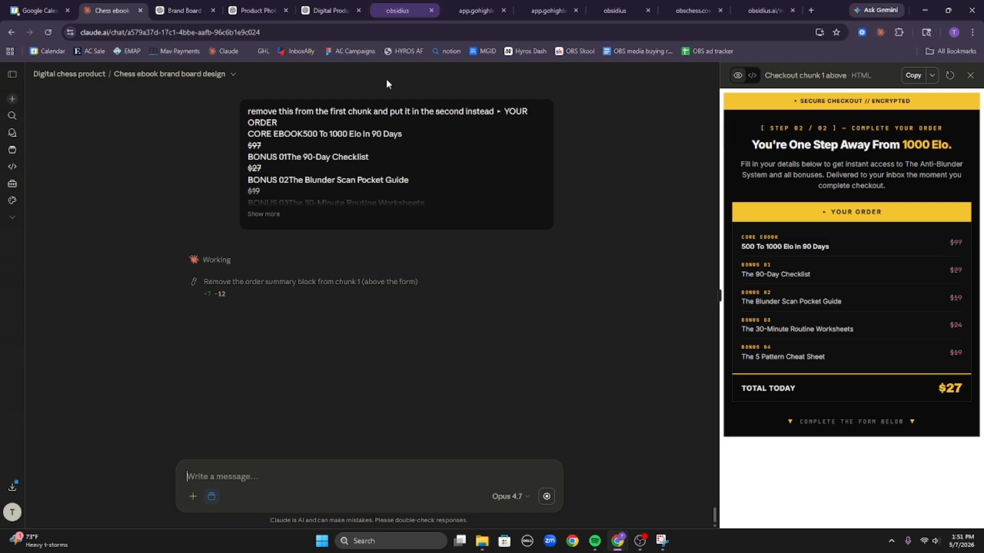
drag(770, 208, 928, 388)
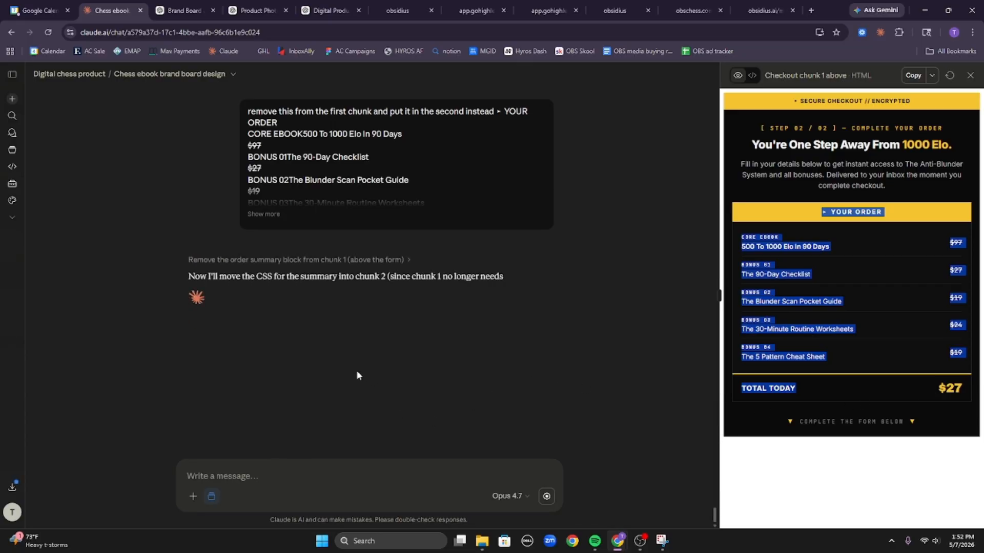
Try orange for the order button, comparing it against the brand yellow in the live preview.
click(506, 5)
click(392, 10)
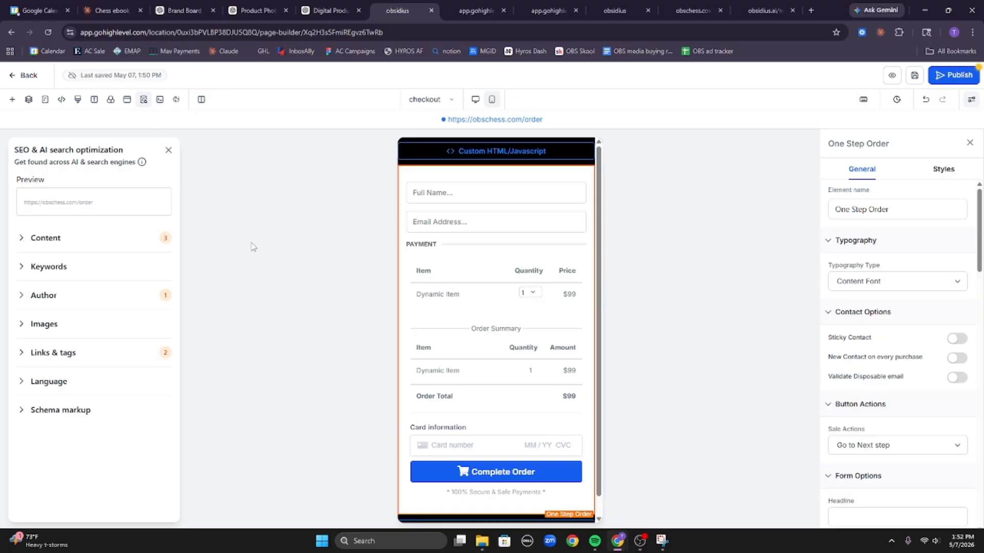
scroll(905, 215, down, 15)
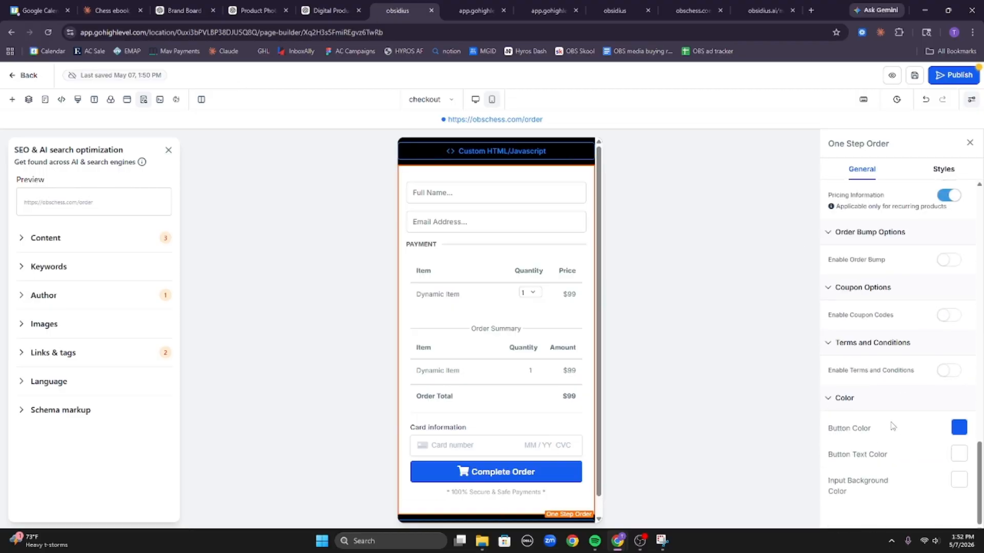
click(959, 427)
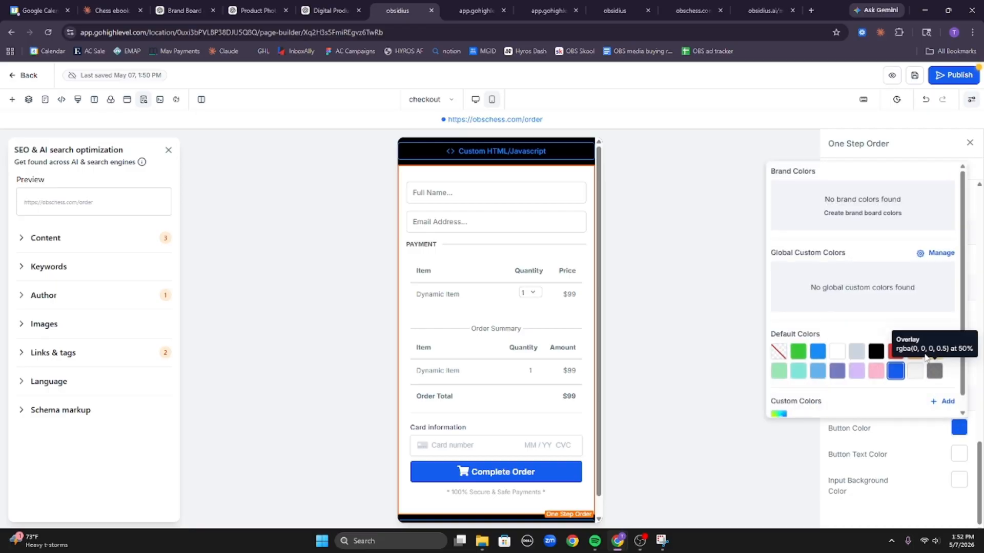
click(915, 351)
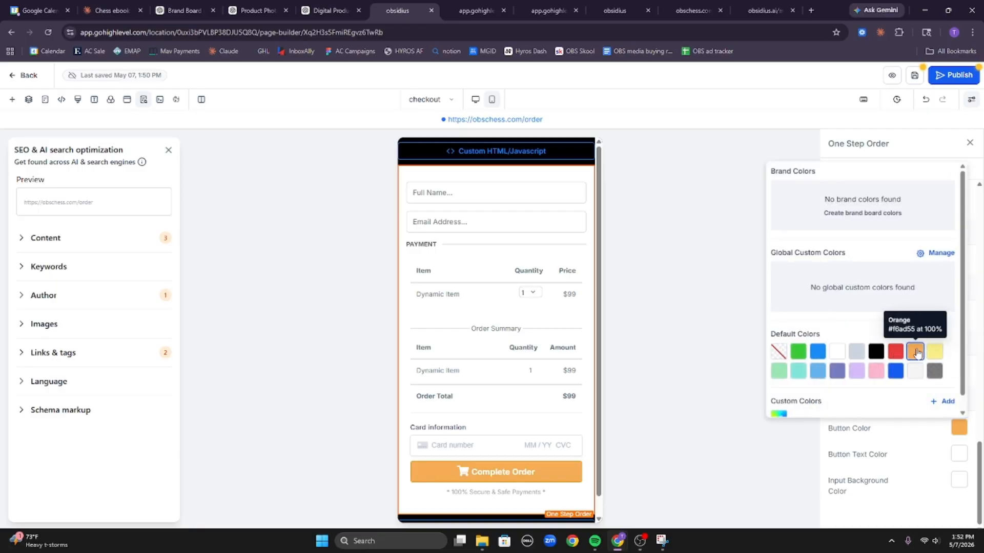
scroll(912, 323, down, 1)
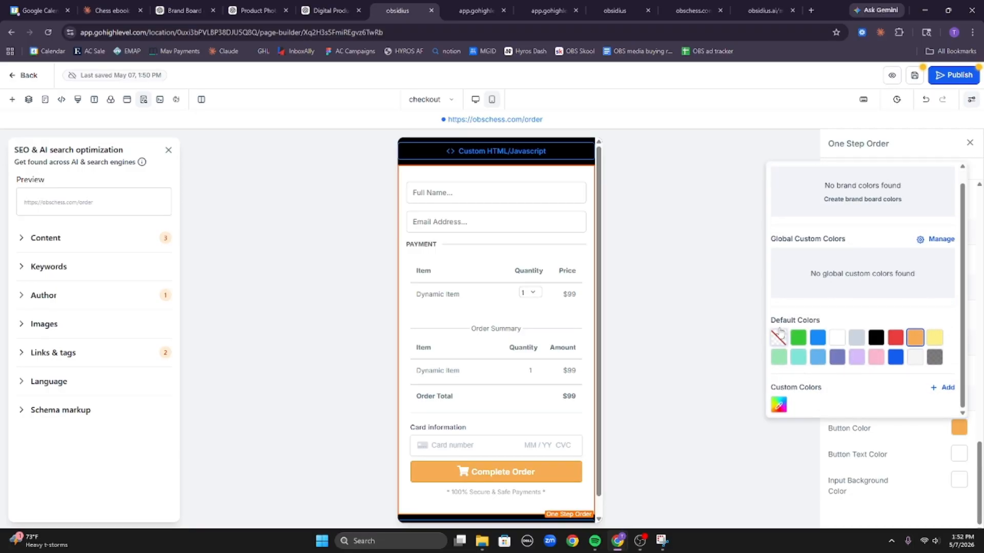
click(547, 10)
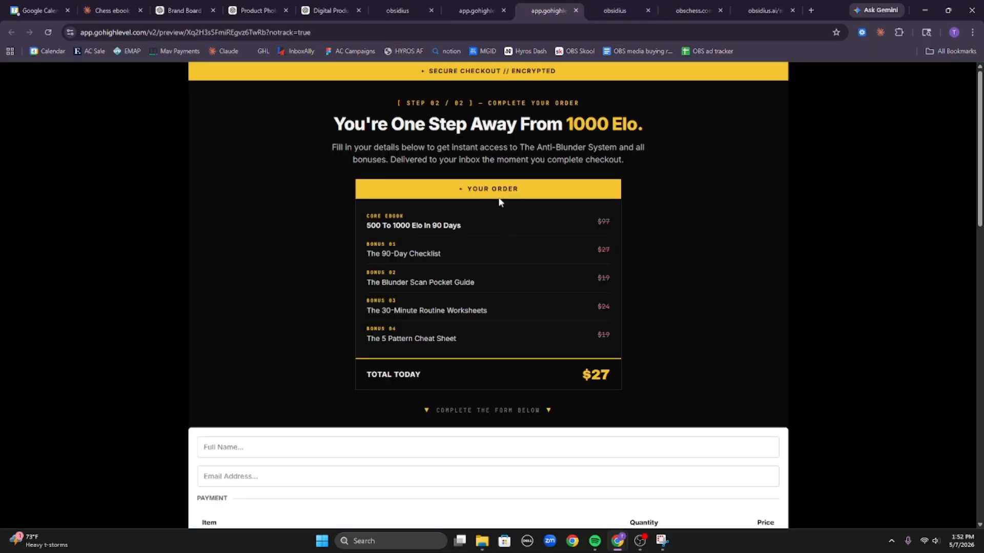
click(404, 7)
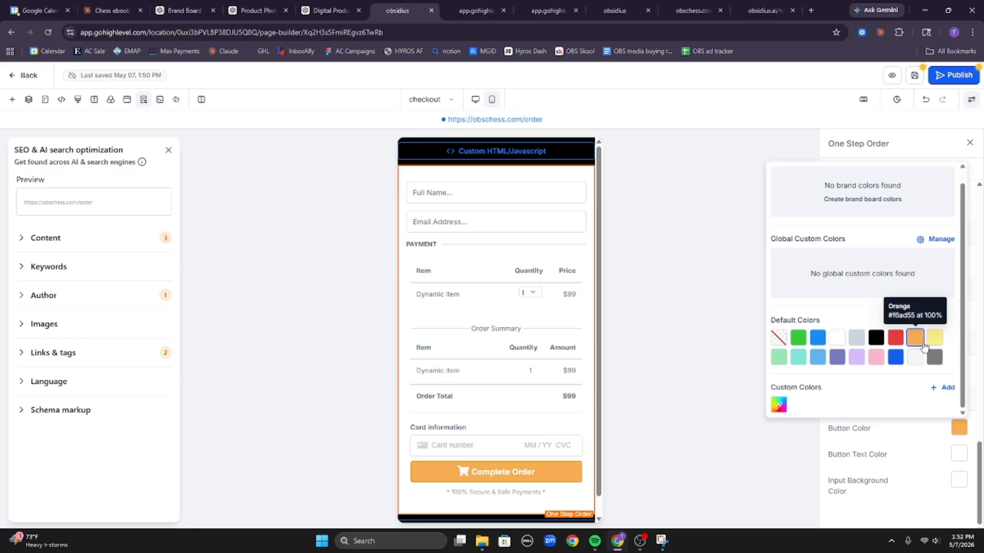
Give the Complete Order button a custom brand-matched yellow colour and black button text.
click(947, 387)
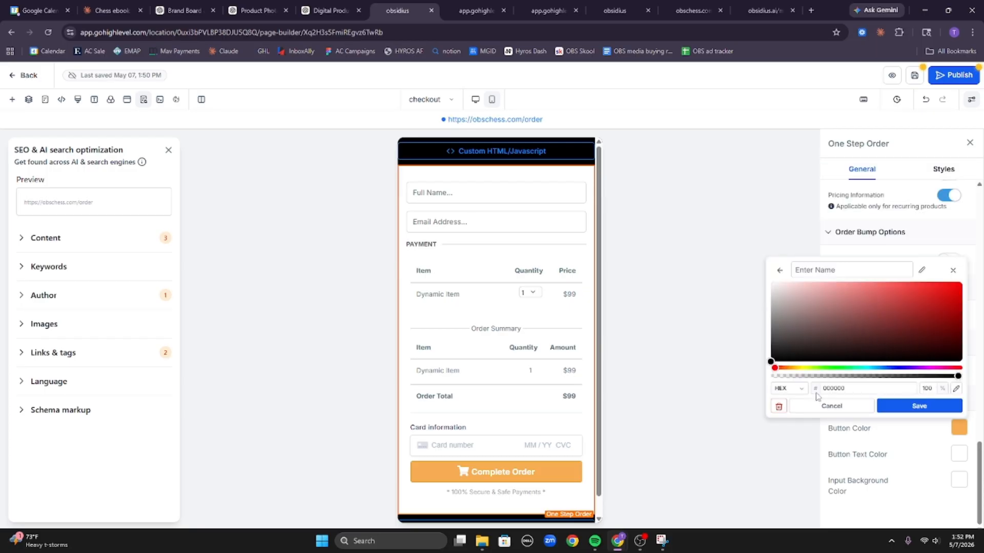
click(799, 369)
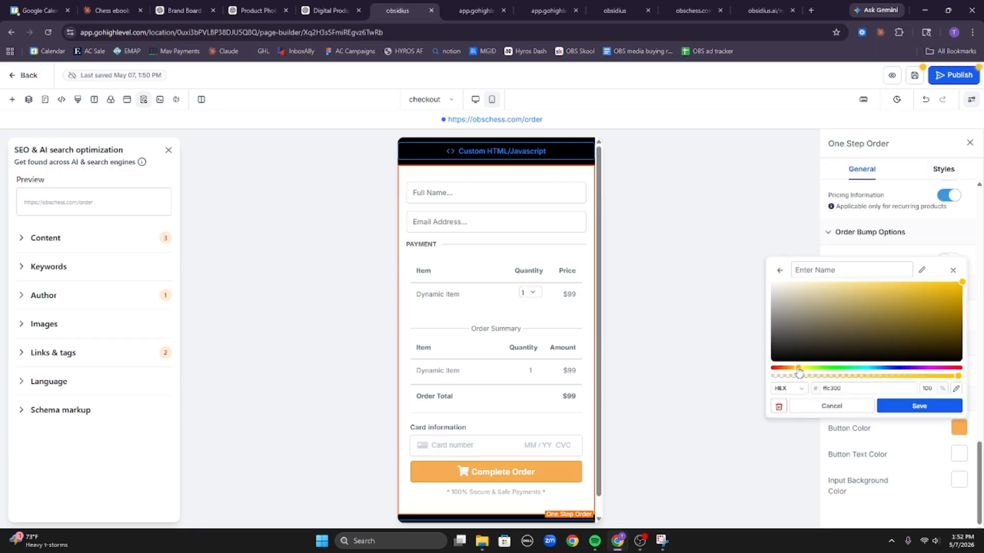
drag(797, 373, 803, 370)
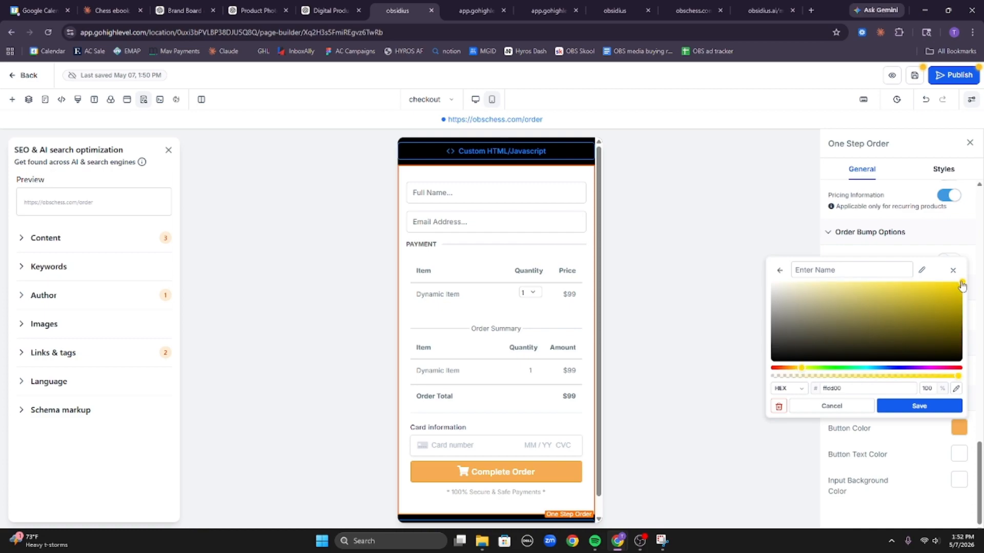
click(927, 407)
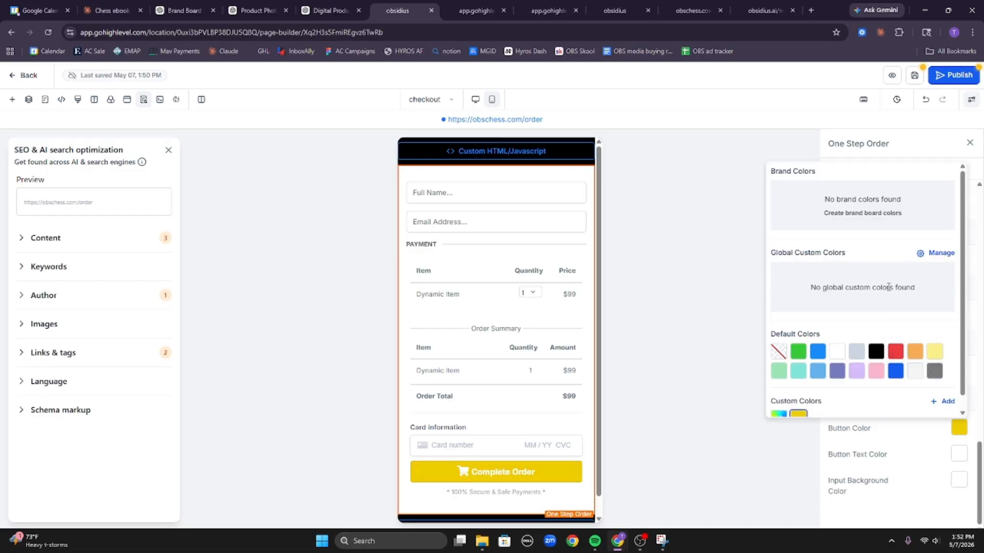
click(917, 442)
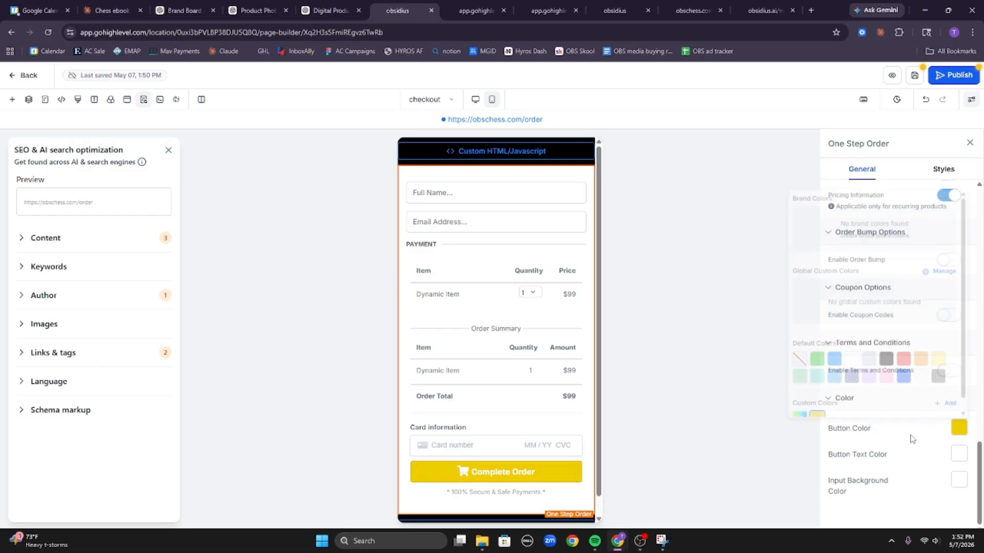
click(957, 454)
click(876, 378)
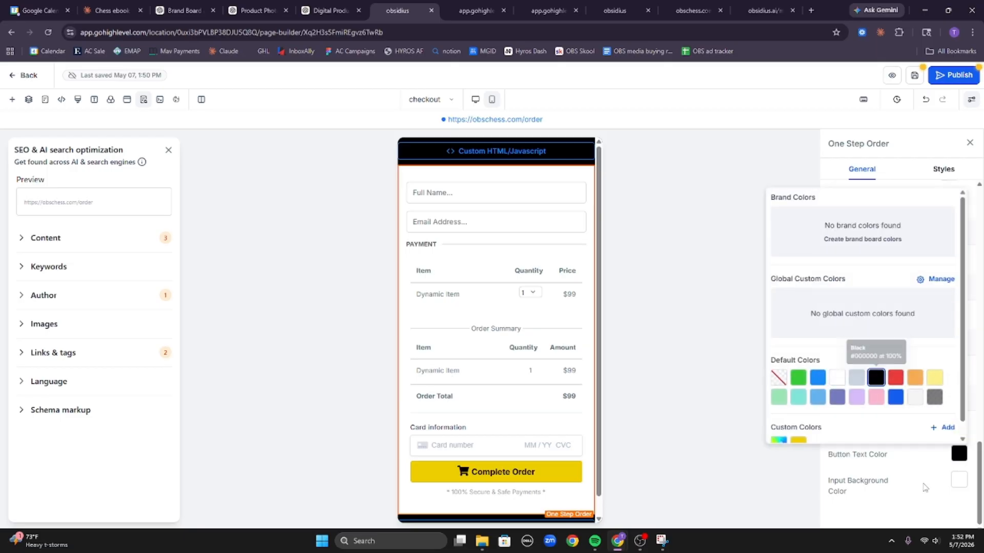
click(897, 467)
scroll(891, 401, up, 20)
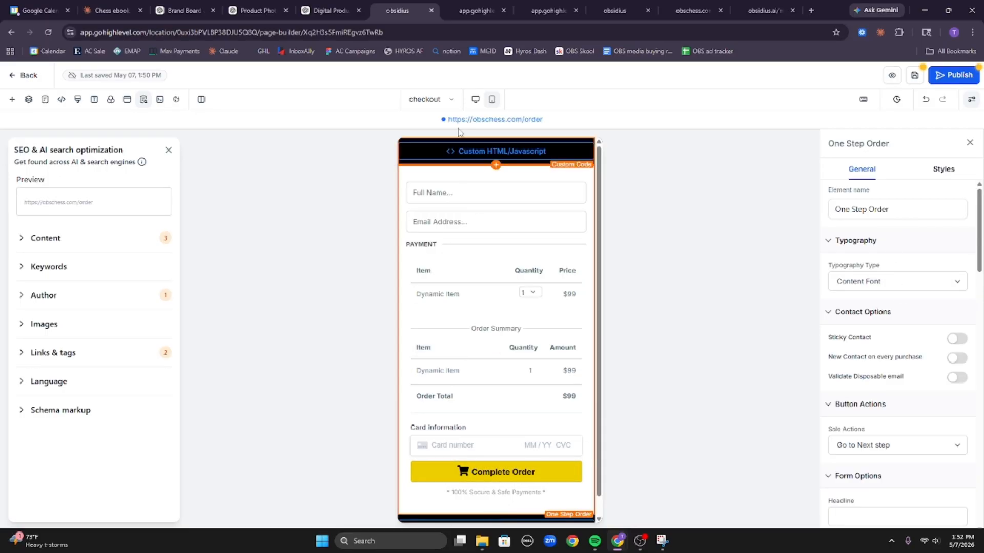
Expand the order summary insertion, running verification step and its render script in Claude.
click(108, 10)
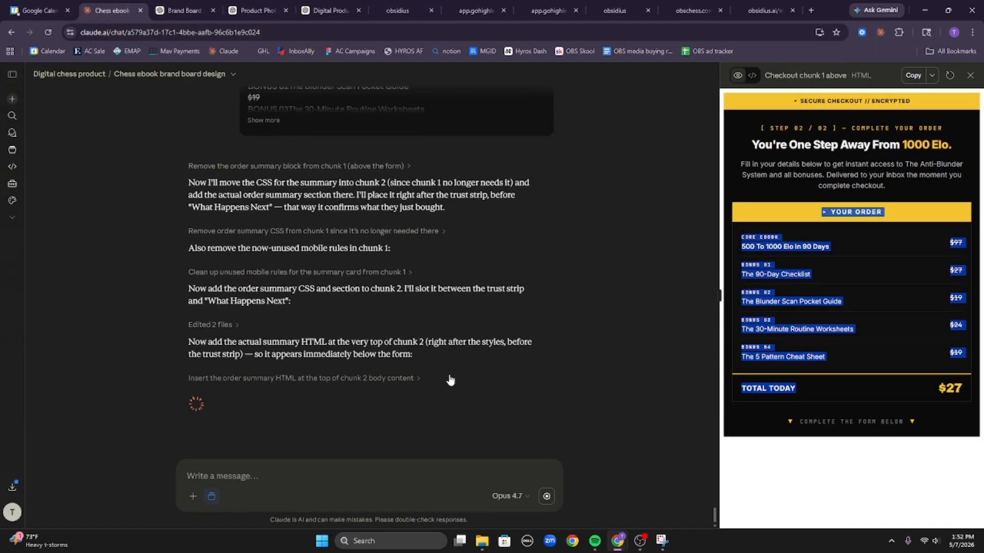
click(402, 379)
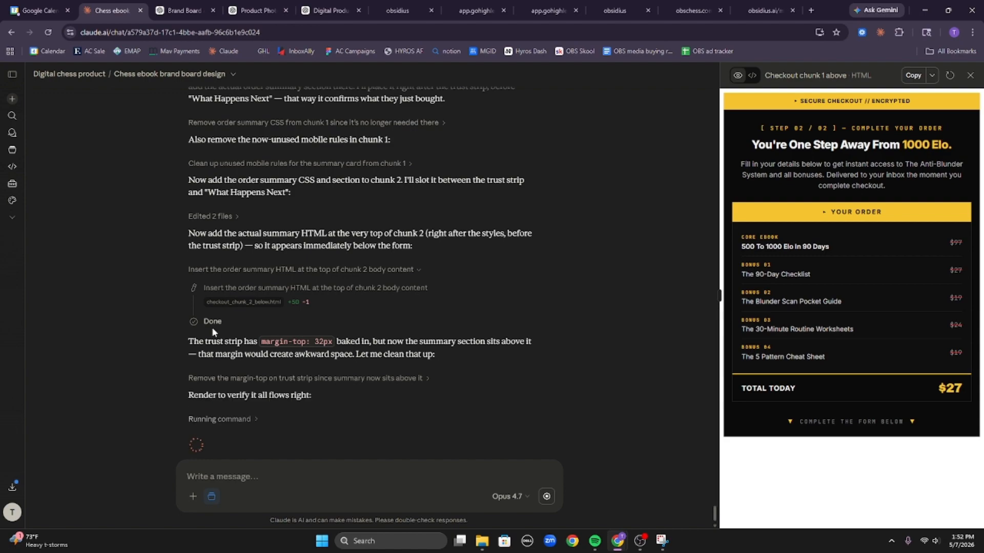
click(236, 420)
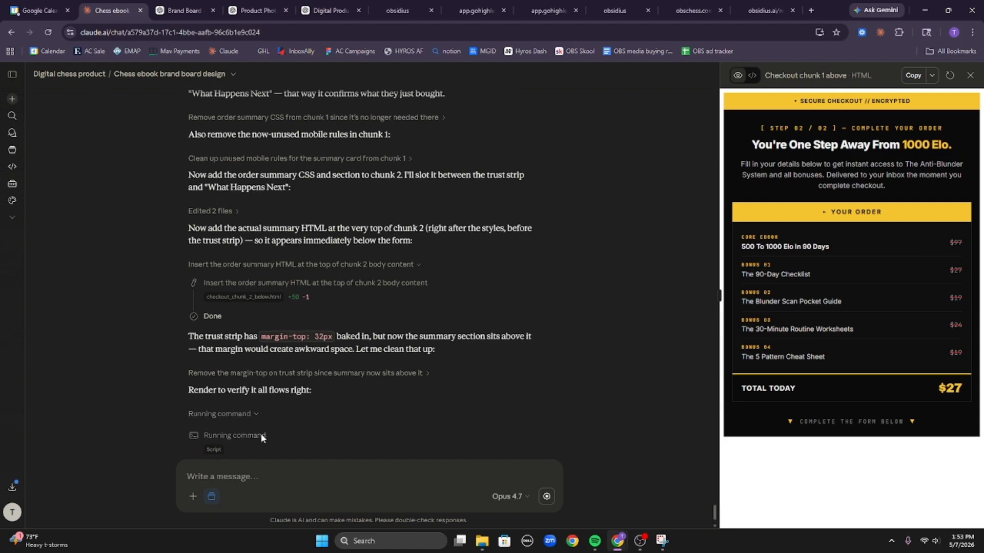
scroll(261, 435, down, 2)
click(215, 379)
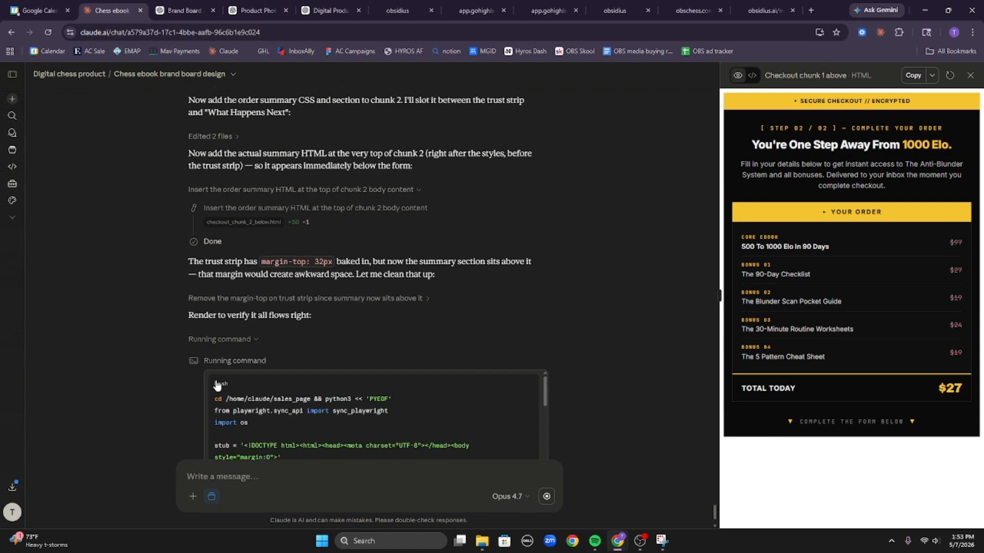
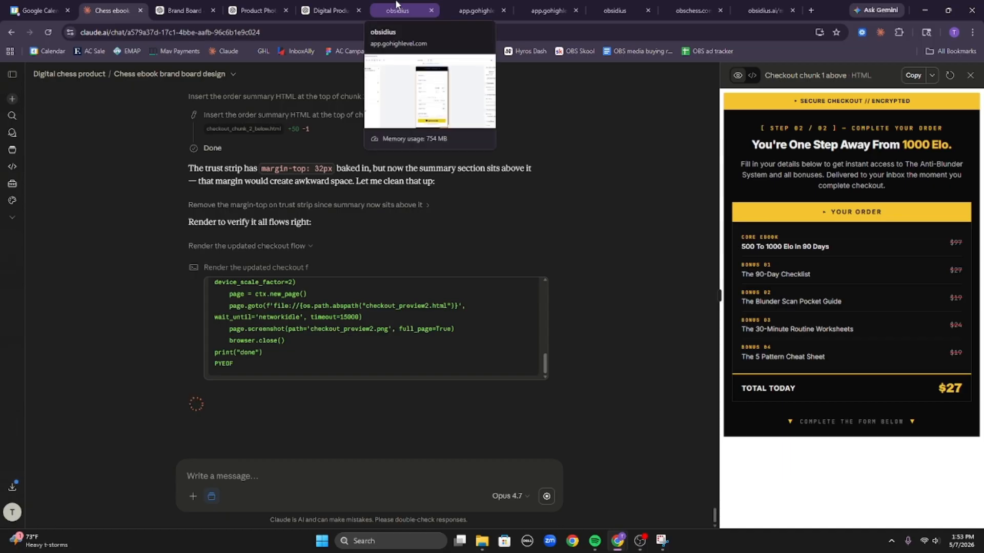
Close the leftover Brand Board, Product Photo and Digital Product tabs, returning to the chess ebook chat.
click(214, 10)
click(215, 10)
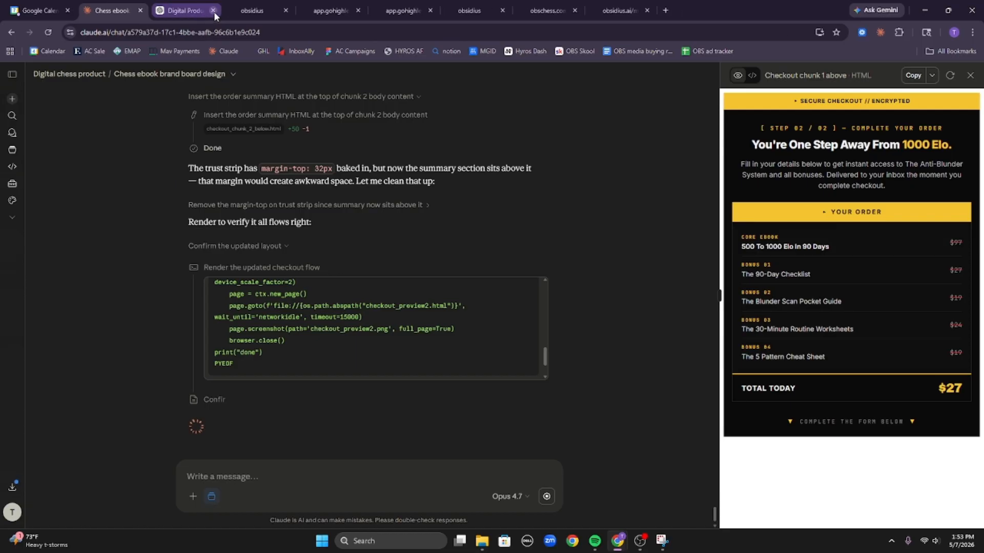
click(207, 11)
click(213, 10)
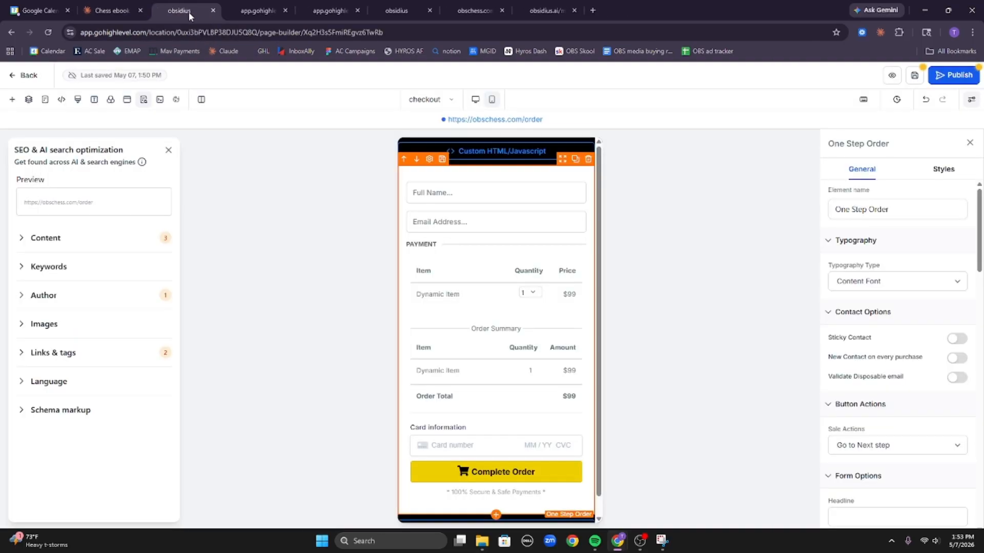
click(112, 10)
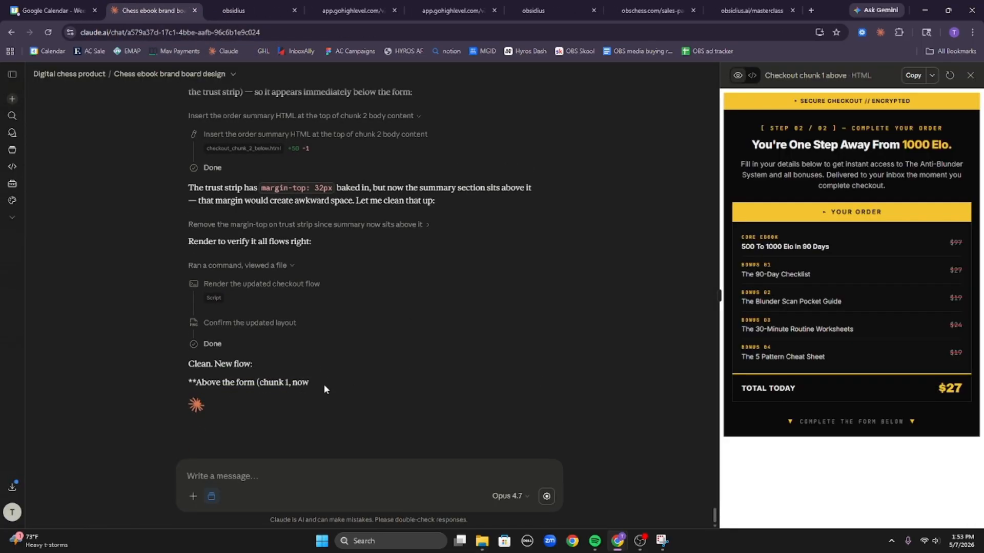
View the rendered checkout preview image and open the revised Checkout chunk 1 above code.
click(218, 325)
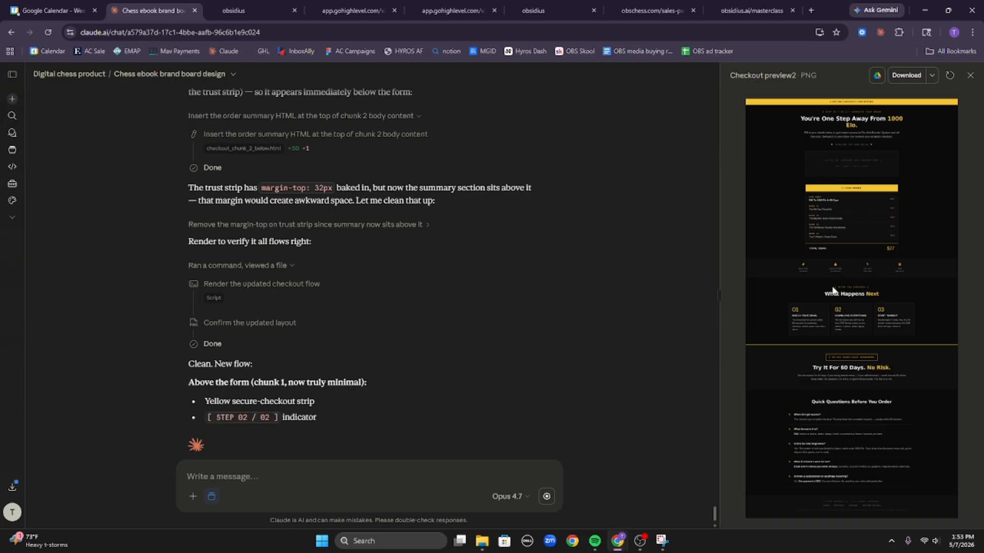
scroll(493, 395, down, 2)
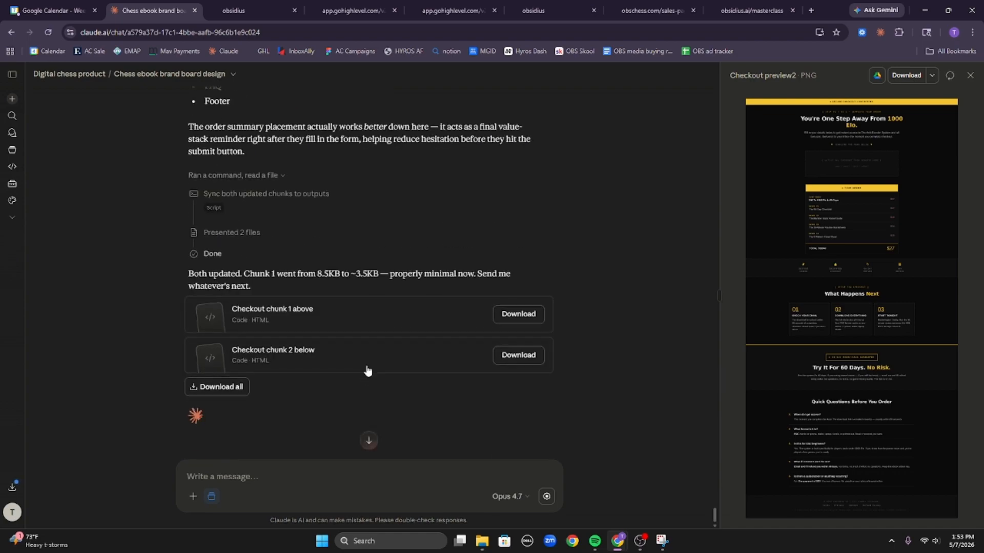
click(357, 317)
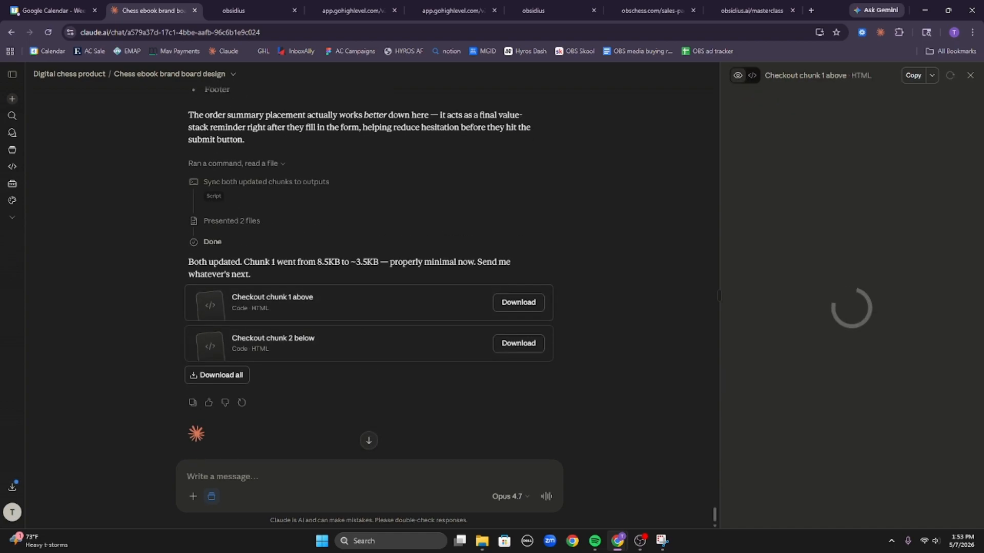
Replace the top custom HTML block's code with the new chunk 1 above code and save.
click(912, 83)
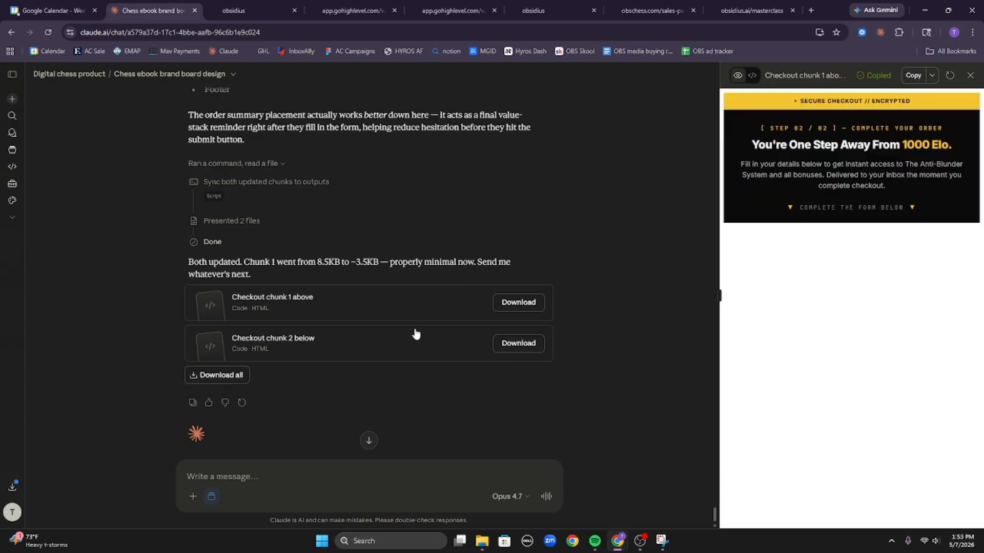
click(262, 11)
click(467, 163)
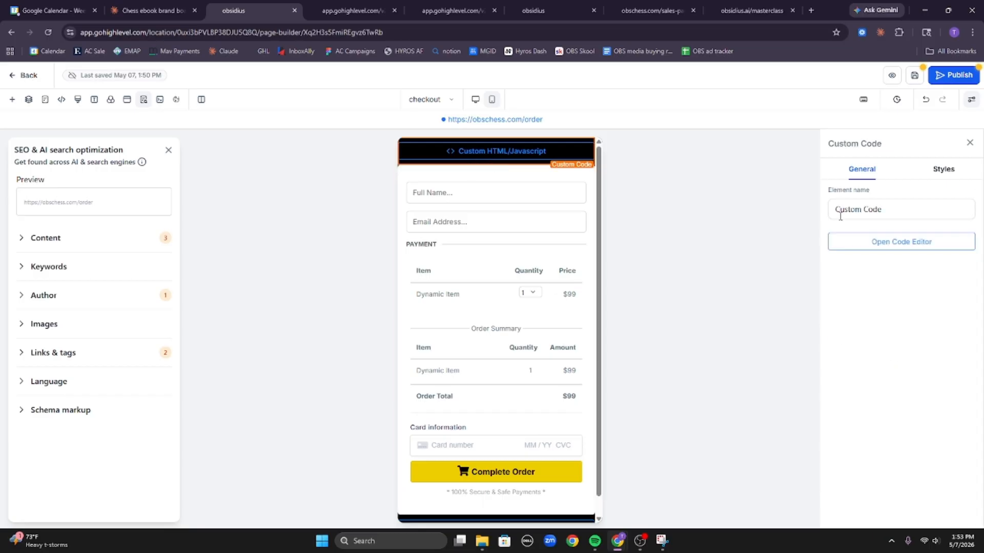
click(900, 242)
key(ctrl+a)
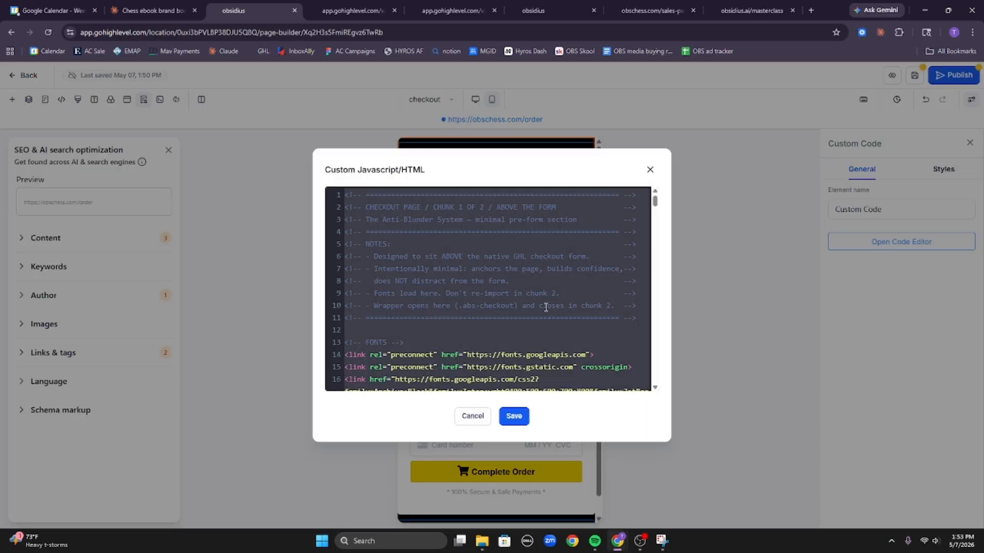
key(ctrl+v)
click(512, 415)
Replace the bottom custom HTML block's code with the new chunk 2 below code and save.
click(141, 5)
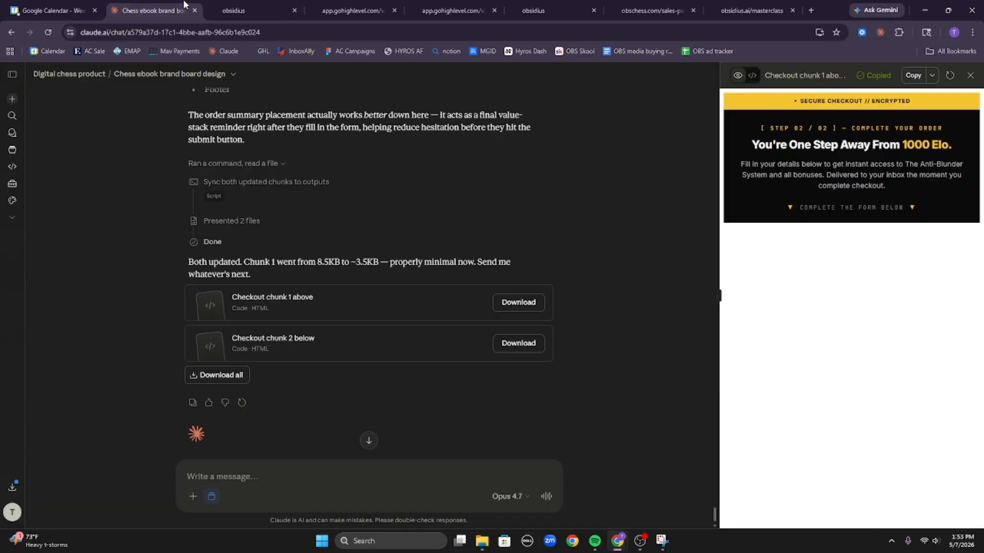
click(319, 335)
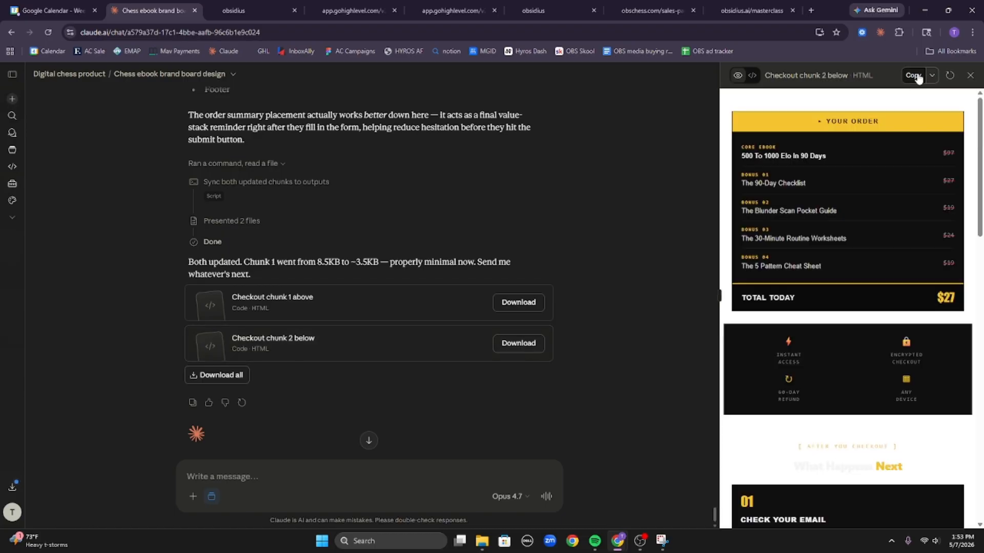
click(914, 75)
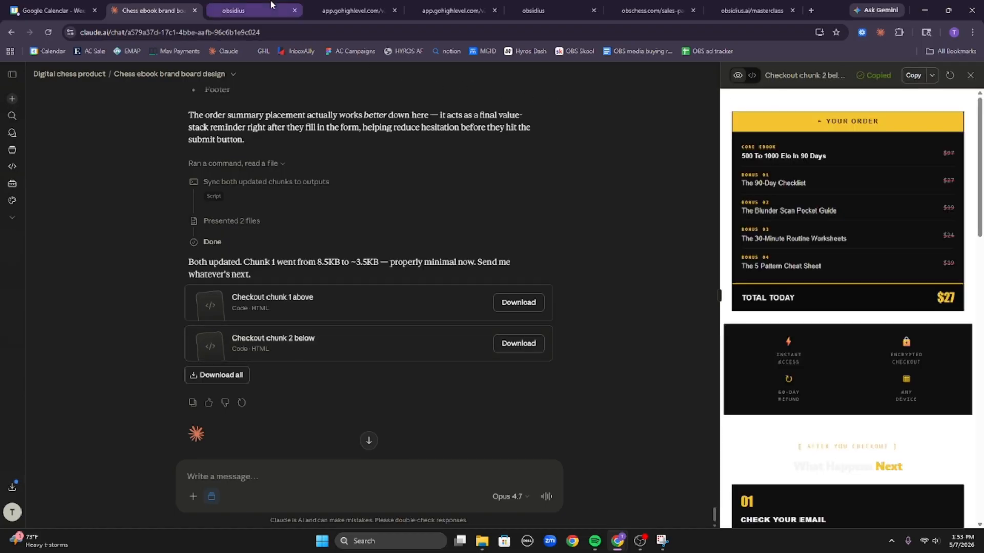
click(240, 10)
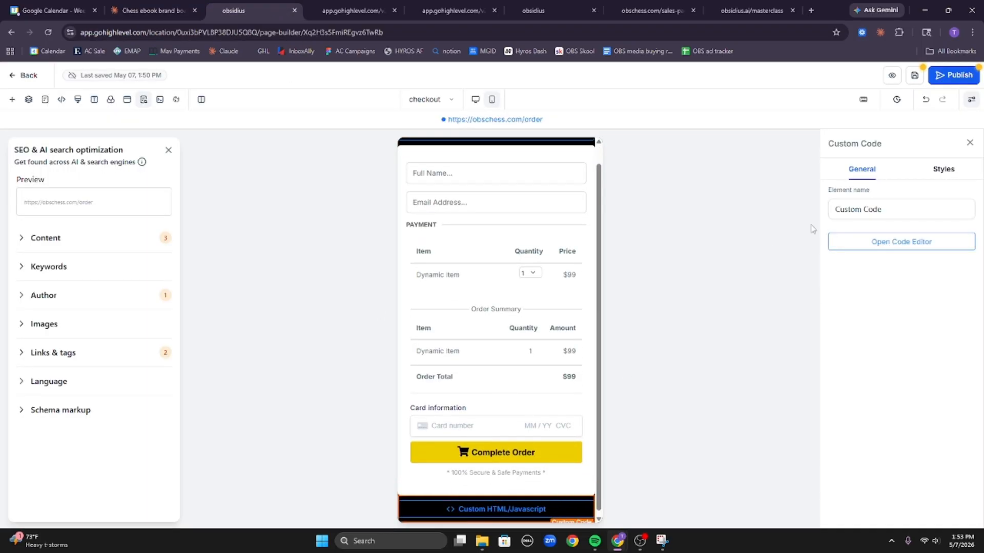
click(887, 244)
click(583, 291)
key(ctrl+a)
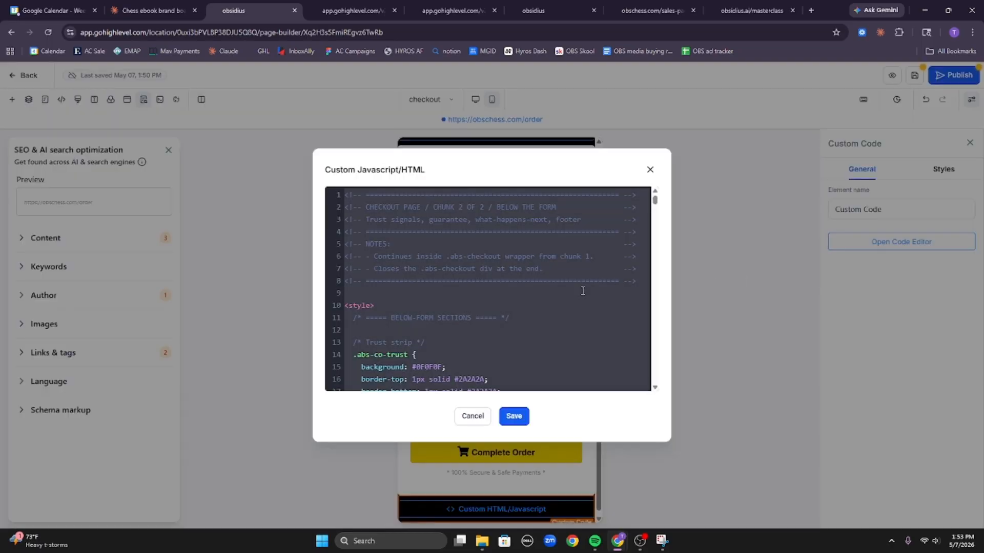
key(ctrl+v)
click(513, 416)
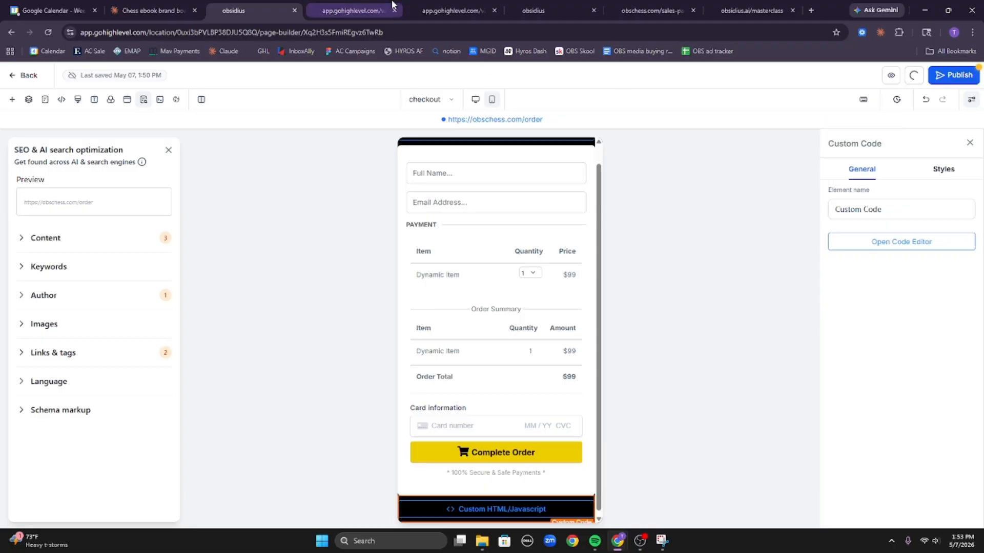
Check the live preview's 'no products or payment method' message, then publish the checkout page.
click(366, 4)
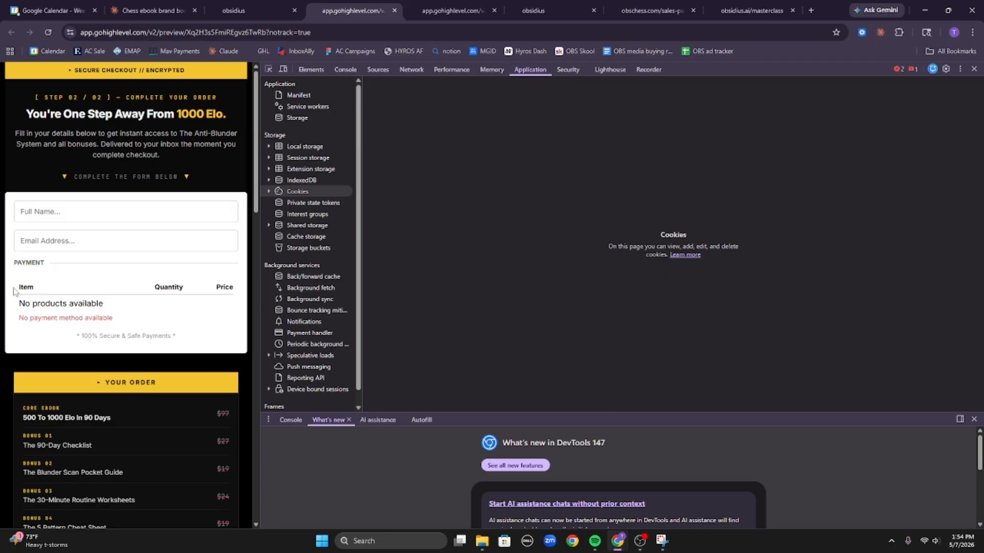
mouse_move(19, 285)
mouse_down()
mouse_move(136, 325)
mouse_move(21, 286)
mouse_up()
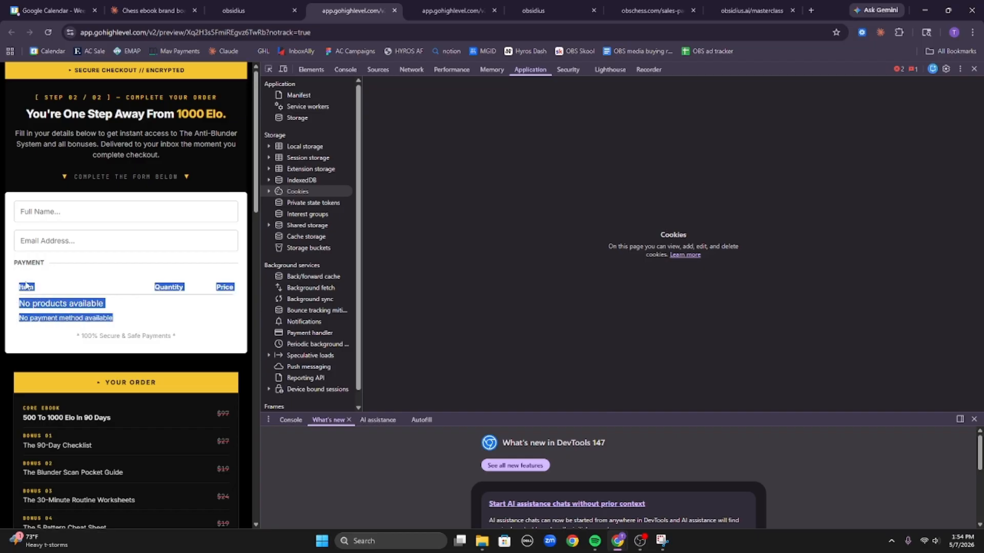
click(30, 320)
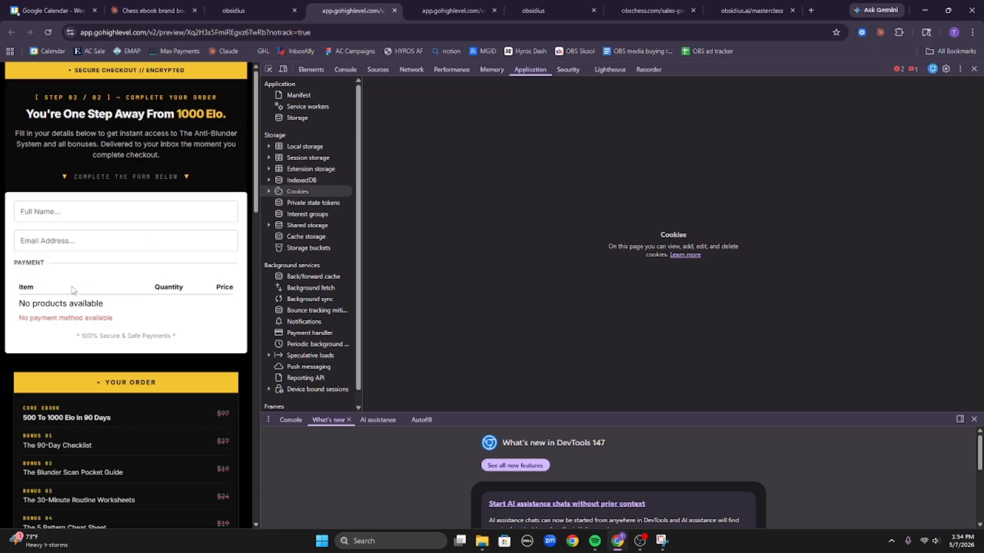
drag(18, 296, 136, 308)
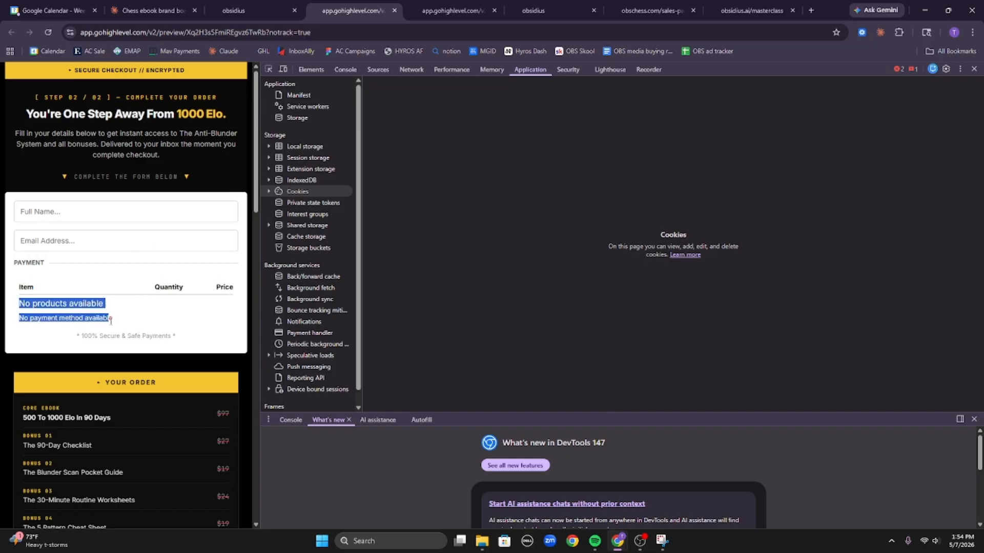
click(241, 10)
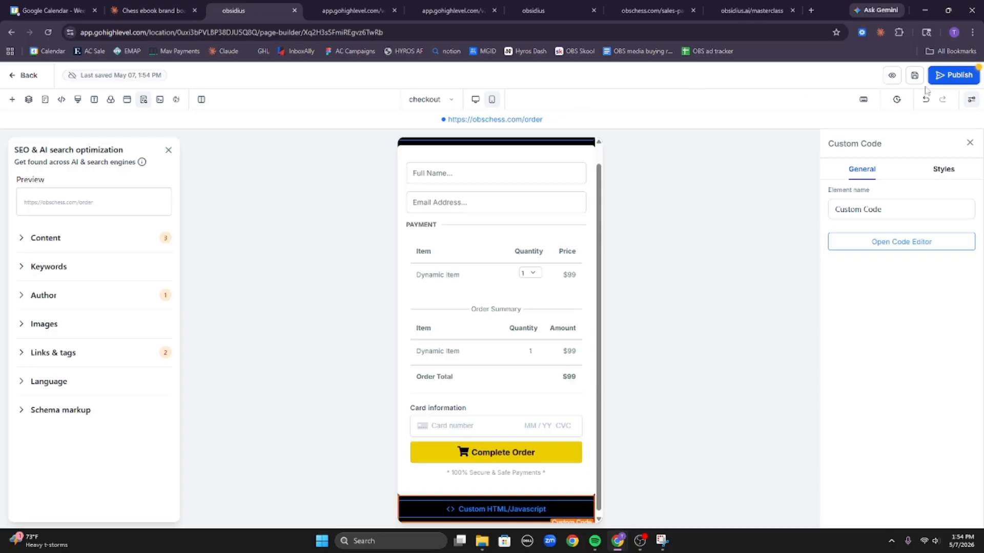
click(953, 75)
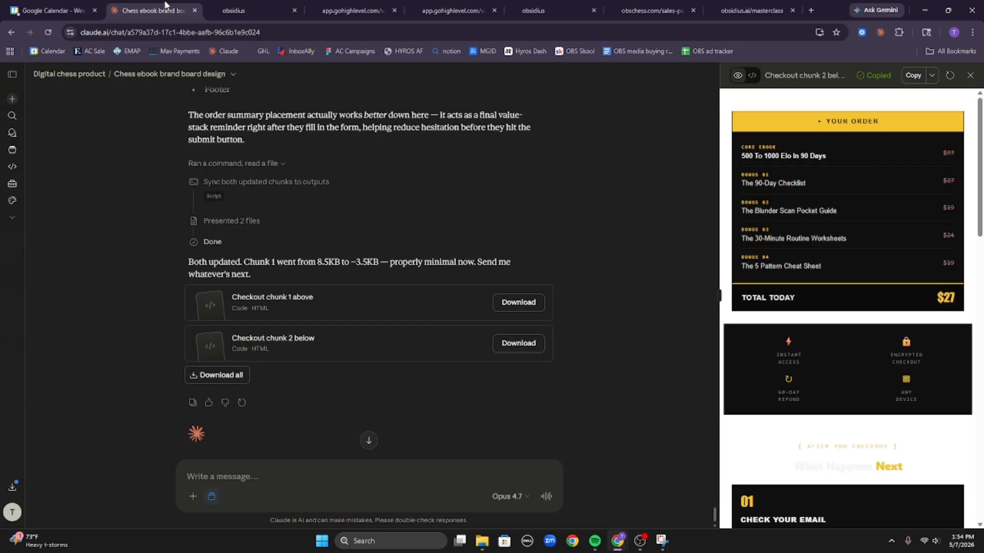
Try downloading the ebook PDF from the Digital chess product project files.
click(148, 10)
scroll(573, 246, up, 20)
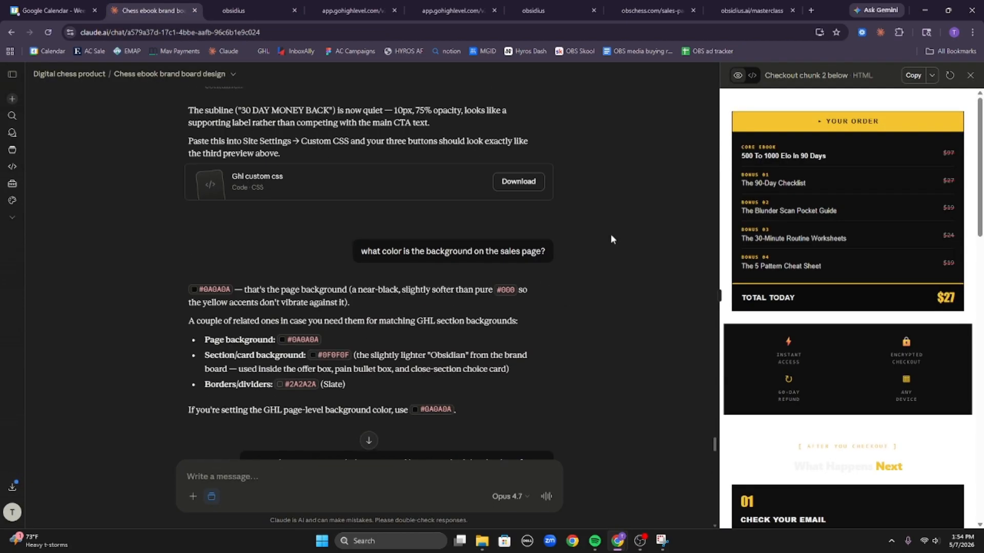
scroll(607, 422, up, 20)
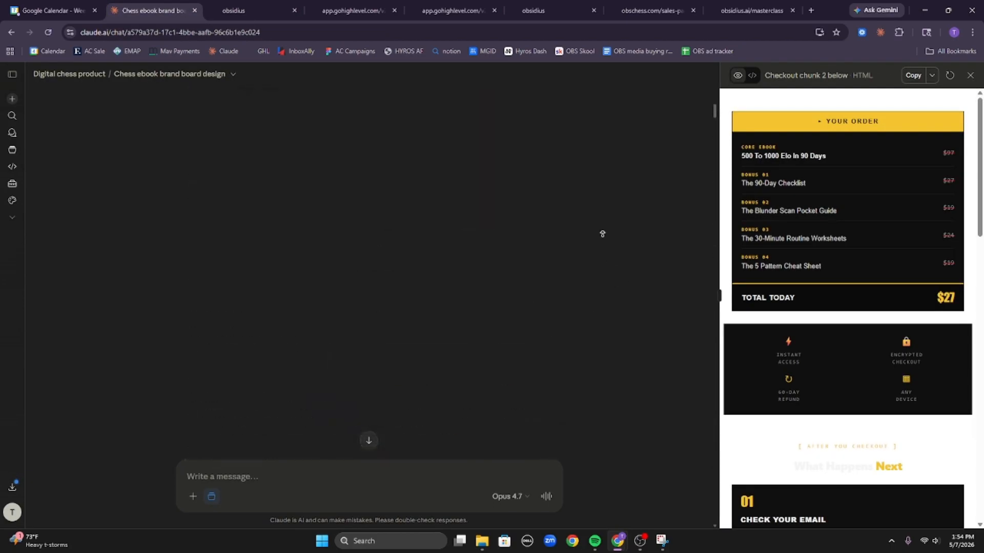
scroll(597, 240, down, 15)
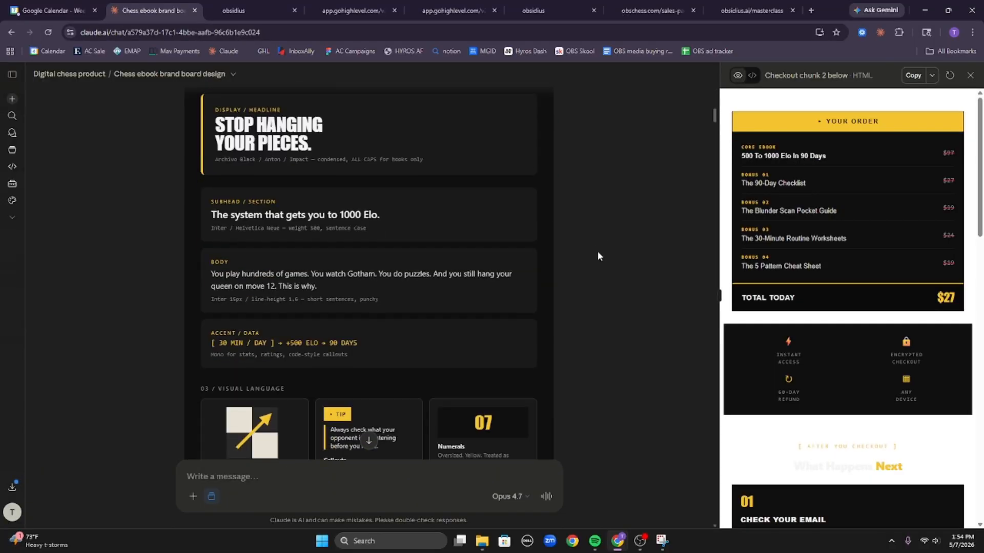
scroll(587, 250, down, 8)
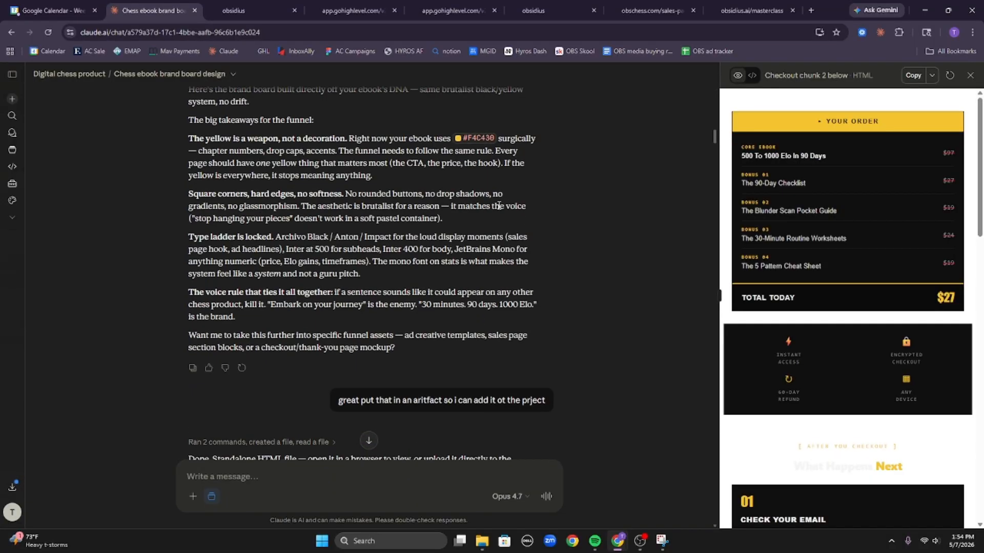
click(55, 78)
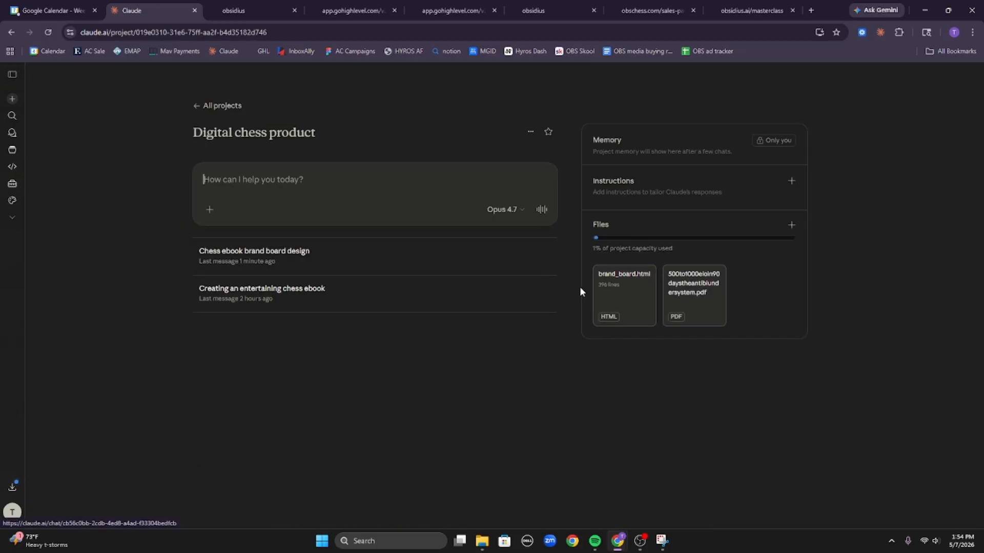
click(685, 306)
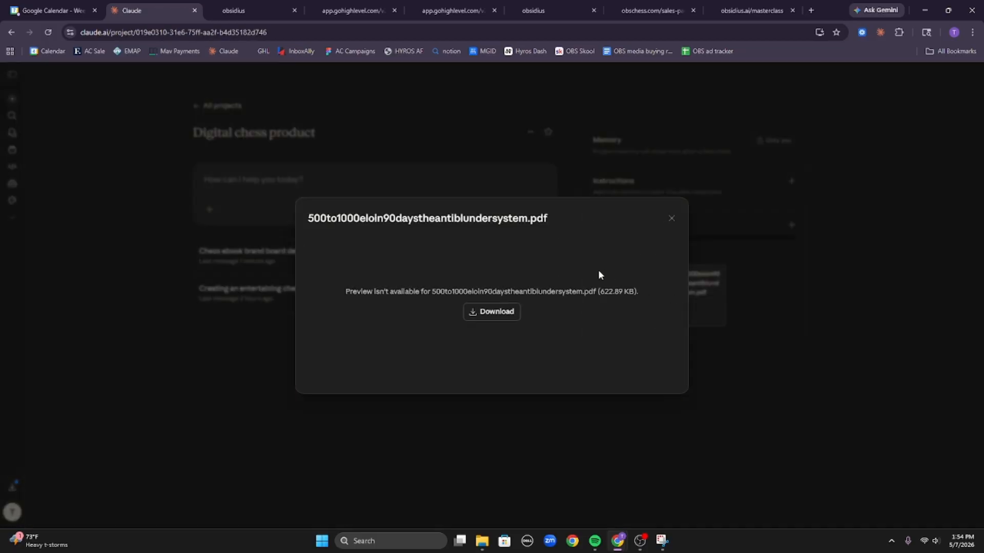
click(479, 310)
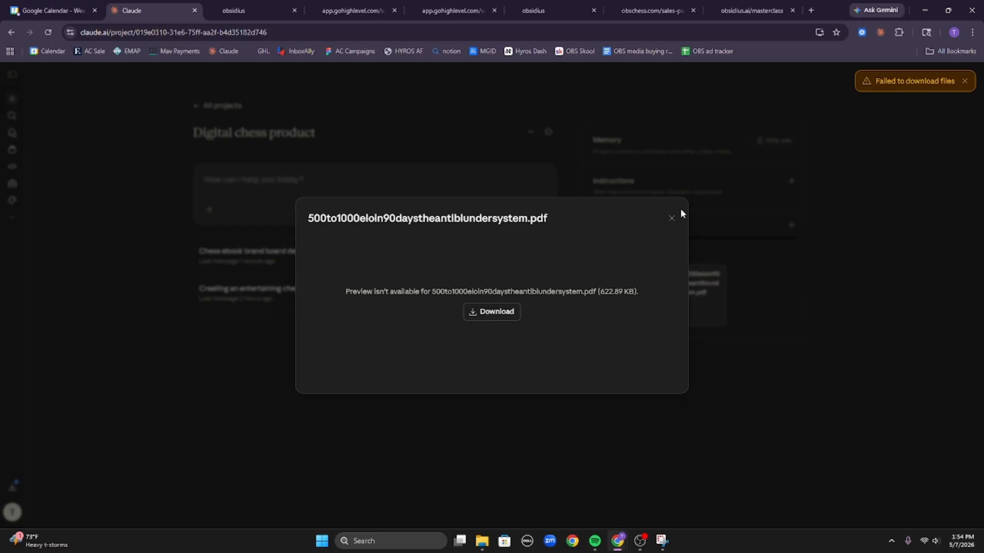
click(671, 218)
Download the 623 KB anti-blunder system ebook PDF from the chess ebook chat.
click(291, 304)
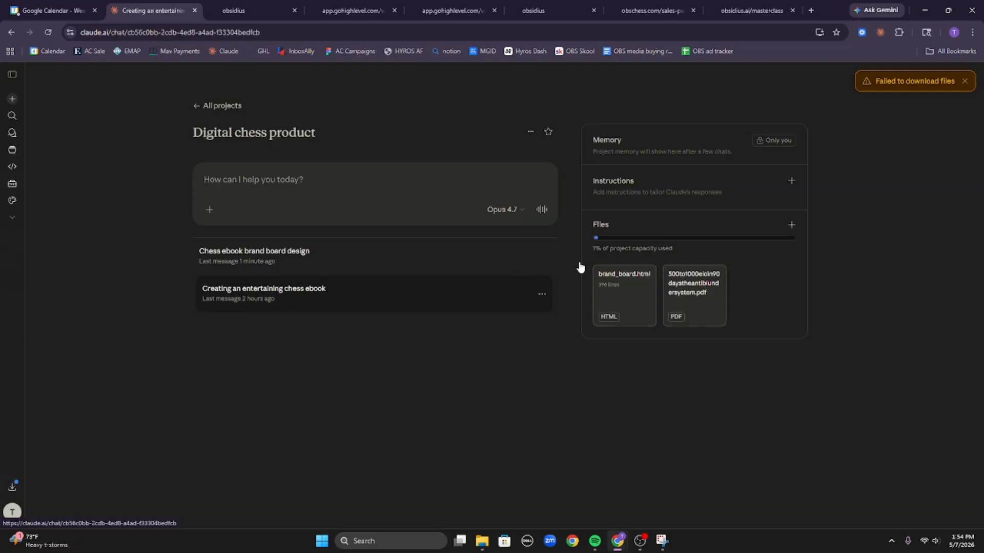
scroll(604, 293, up, 16)
scroll(606, 302, down, 7)
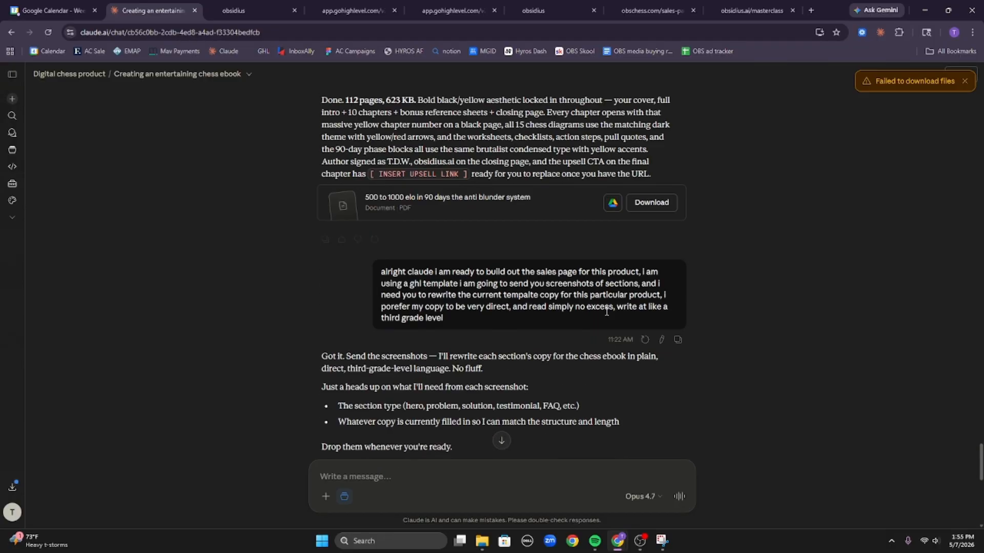
click(640, 202)
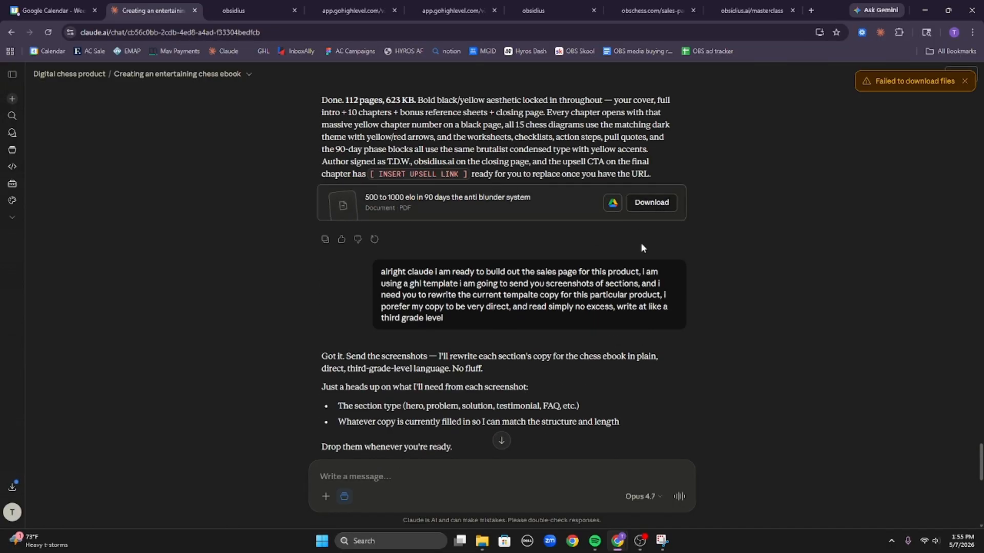
scroll(637, 244, up, 7)
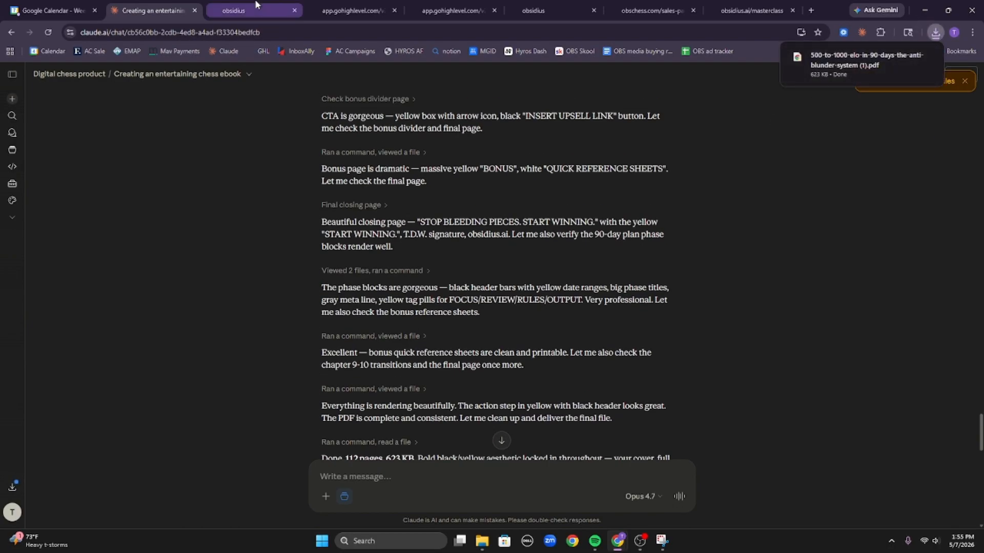
click(241, 10)
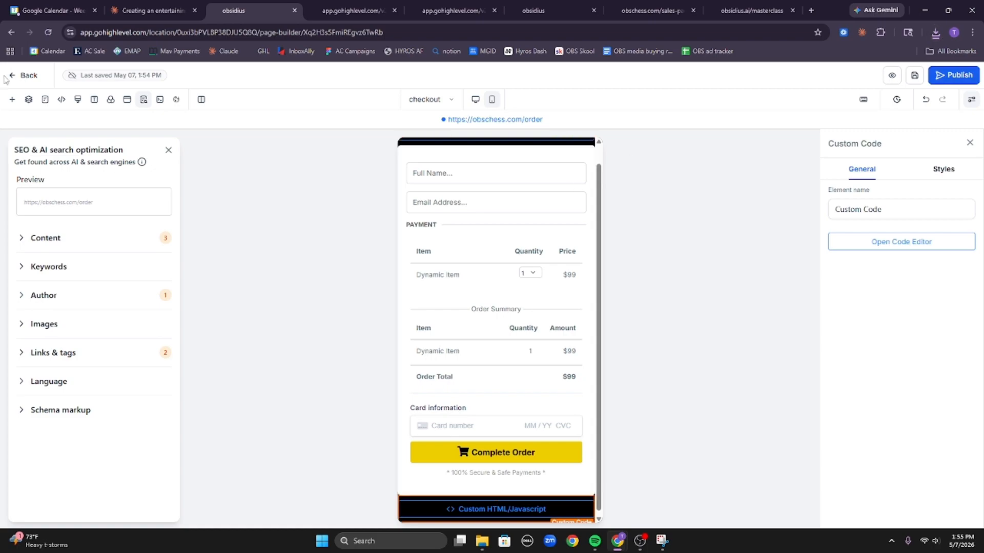
Upload the downloaded ebook PDF into GoHighLevel Media Storage.
click(24, 77)
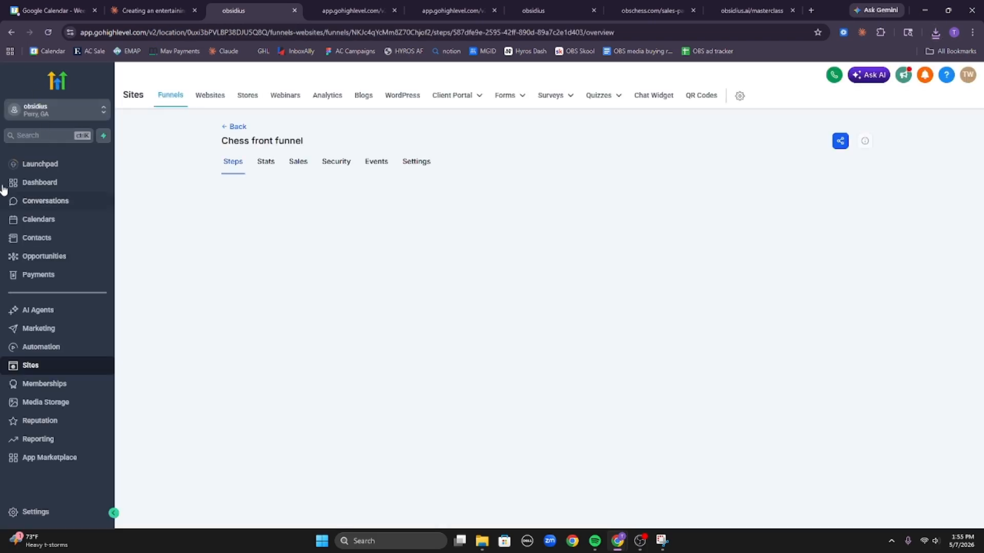
click(82, 405)
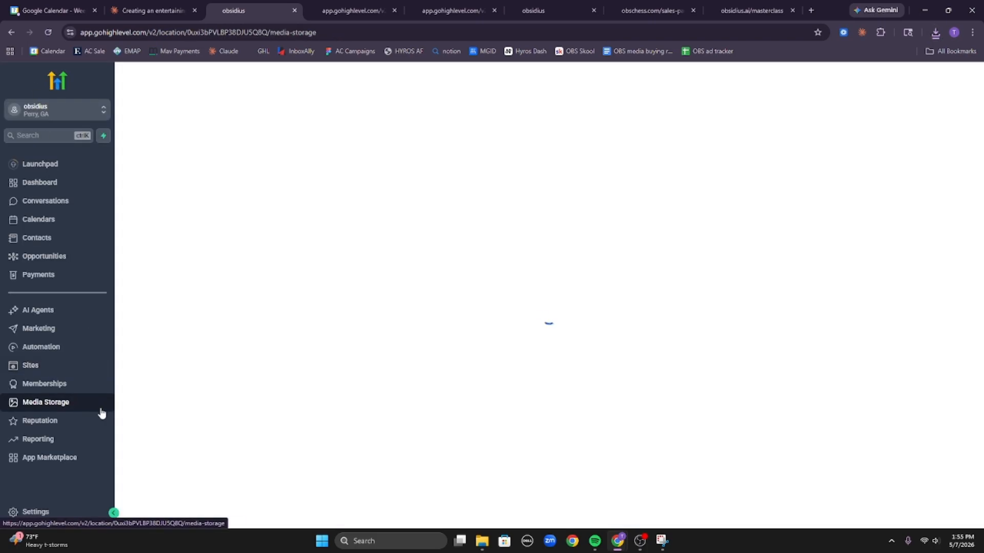
click(935, 33)
drag(846, 84, 551, 281)
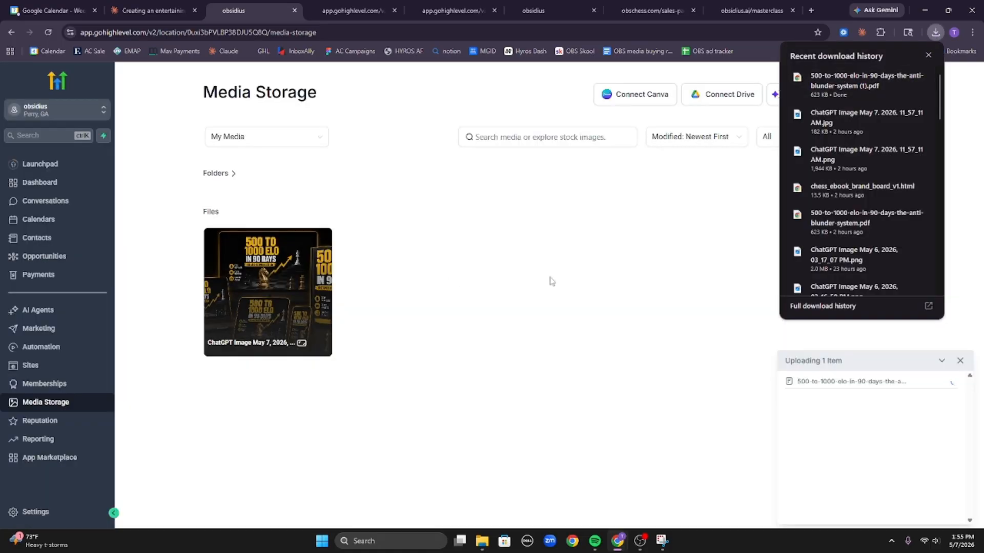
key(alt+Left)
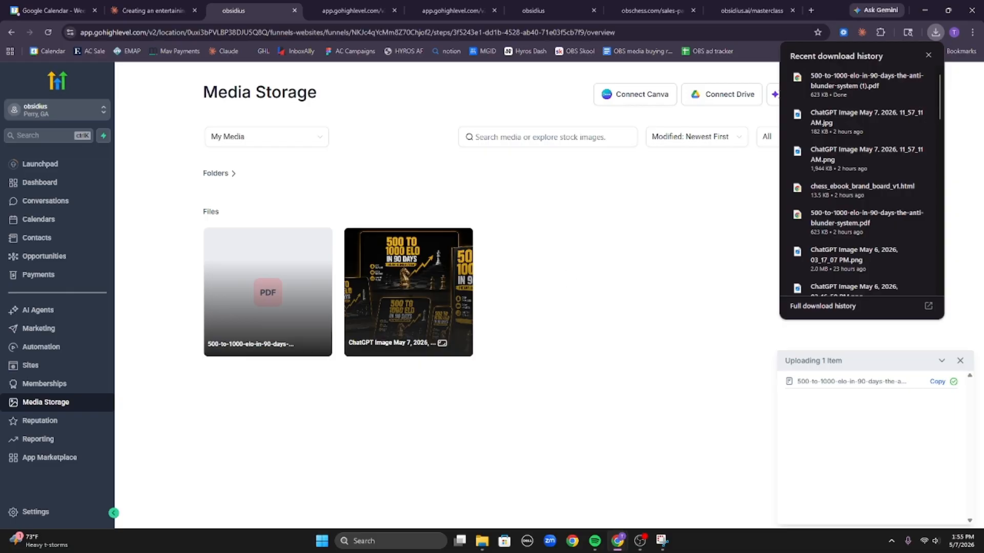
click(927, 55)
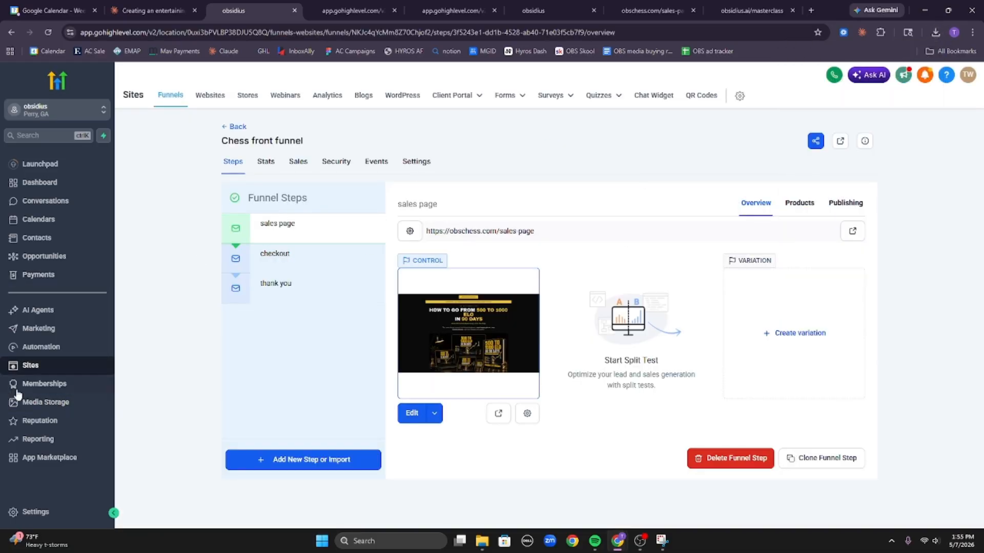
Copy the uploaded ebook PDF's shareable link from its options menu.
click(45, 403)
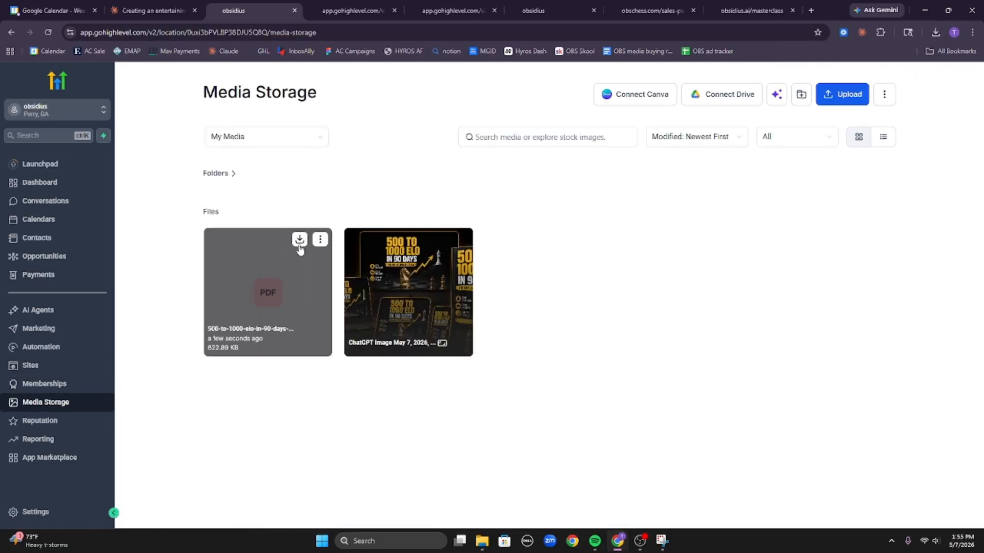
click(321, 239)
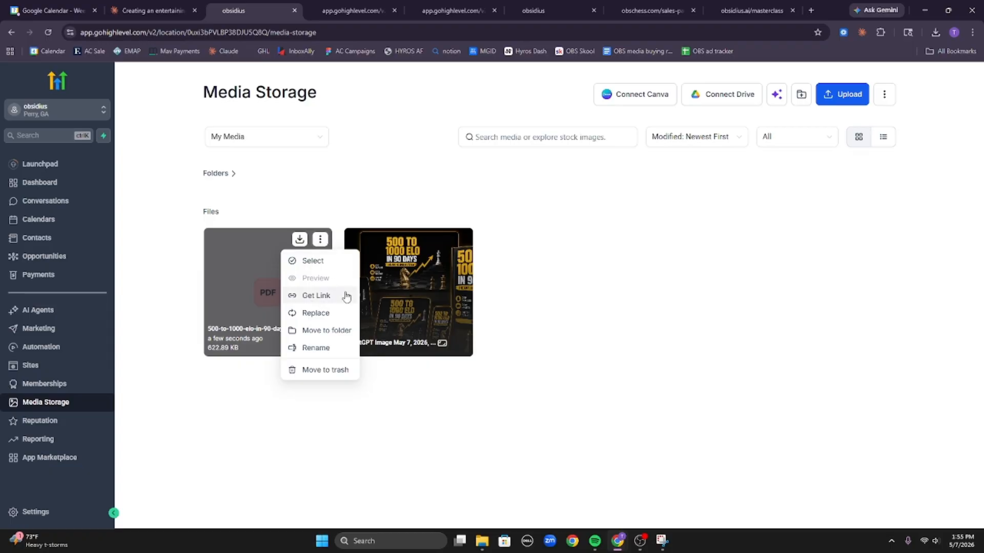
click(320, 241)
click(318, 295)
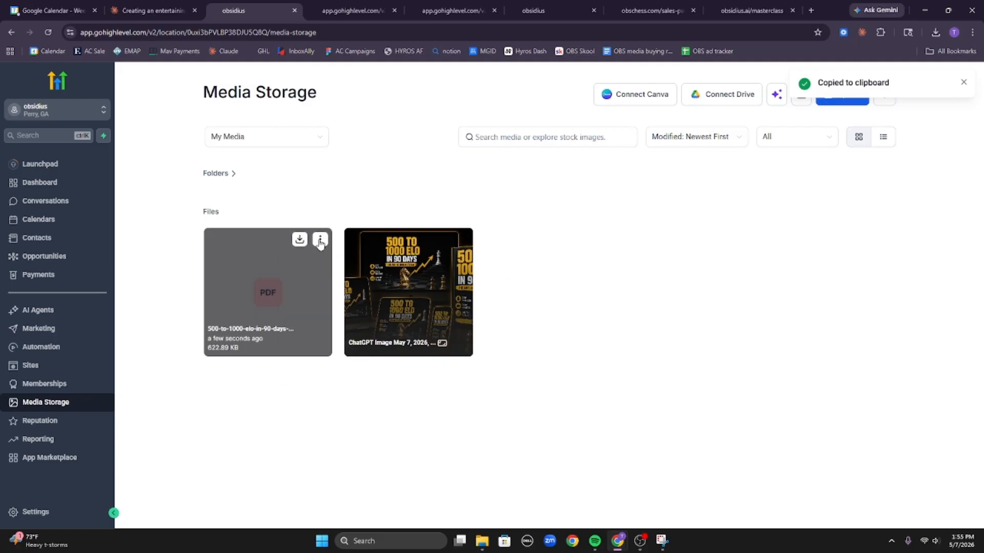
click(320, 240)
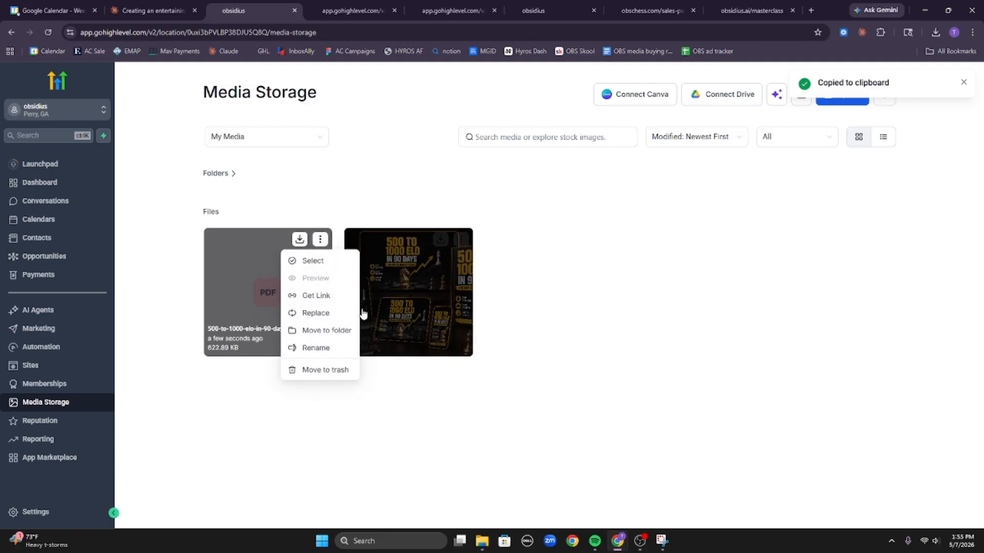
click(327, 300)
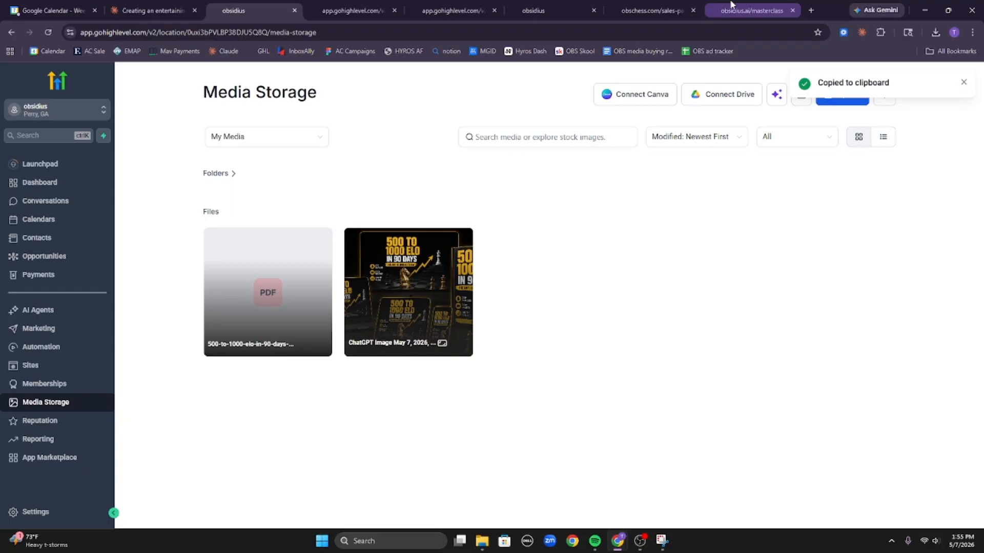
click(731, 7)
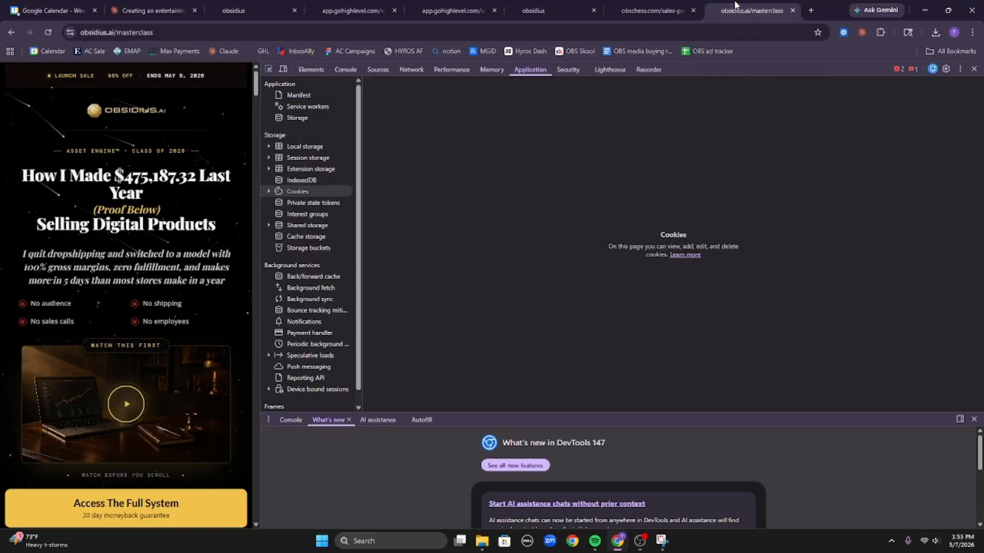
Open the hosted ebook link in Chrome and scroll through the 112-page PDF.
click(561, 35)
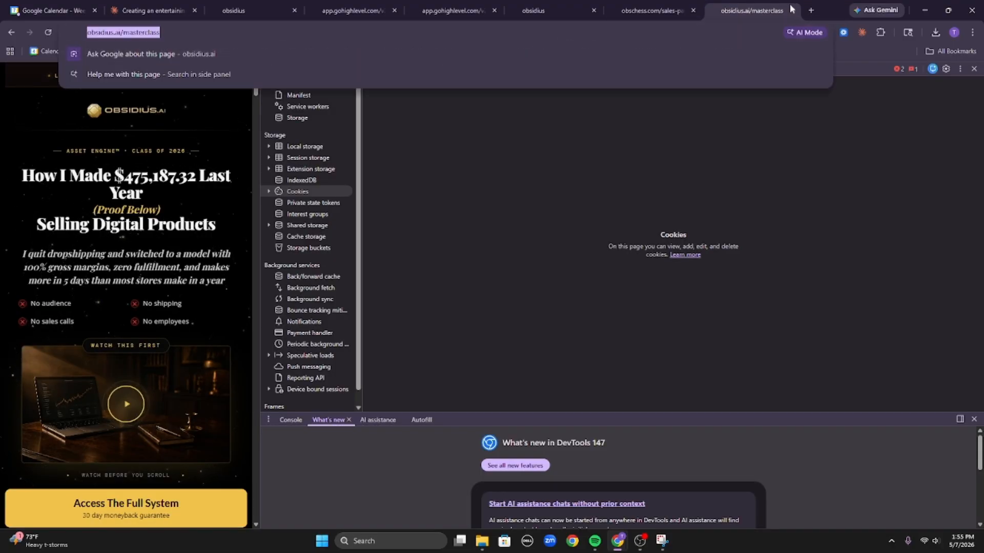
click(973, 69)
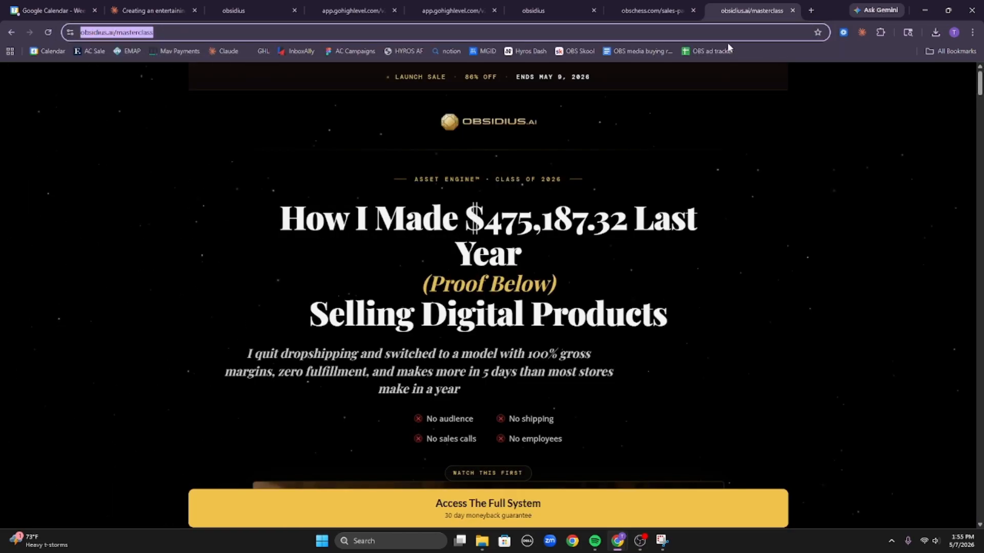
key(ctrl+v)
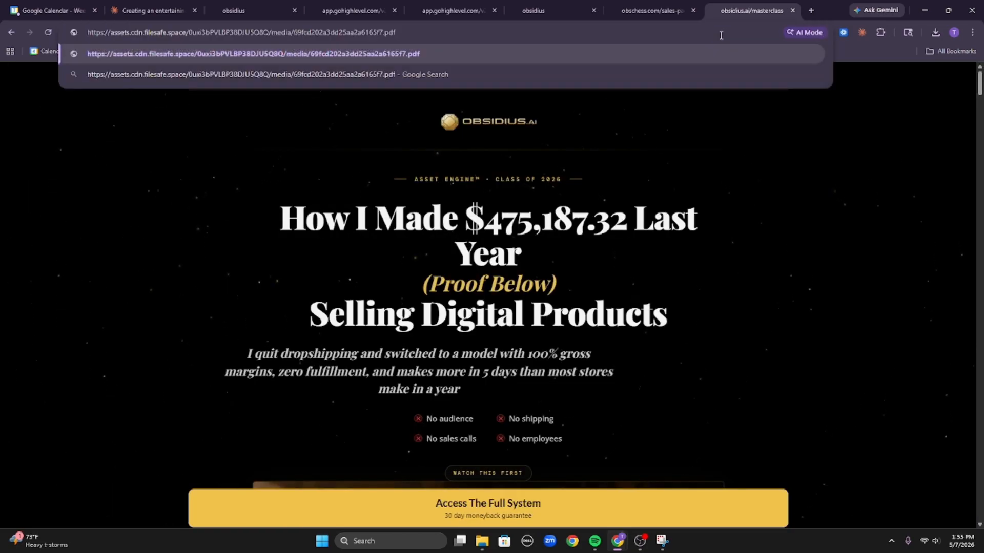
key(Return)
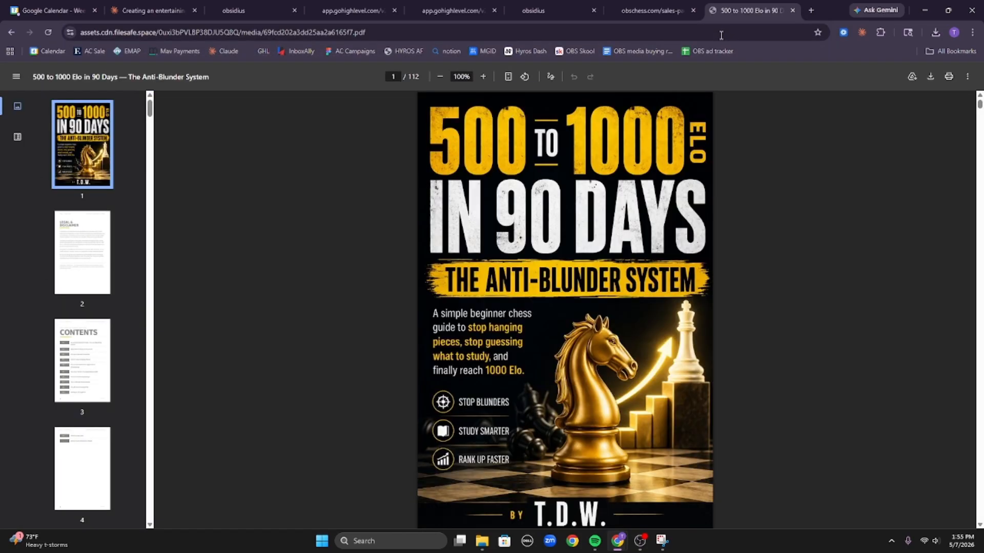
scroll(429, 277, down, 16)
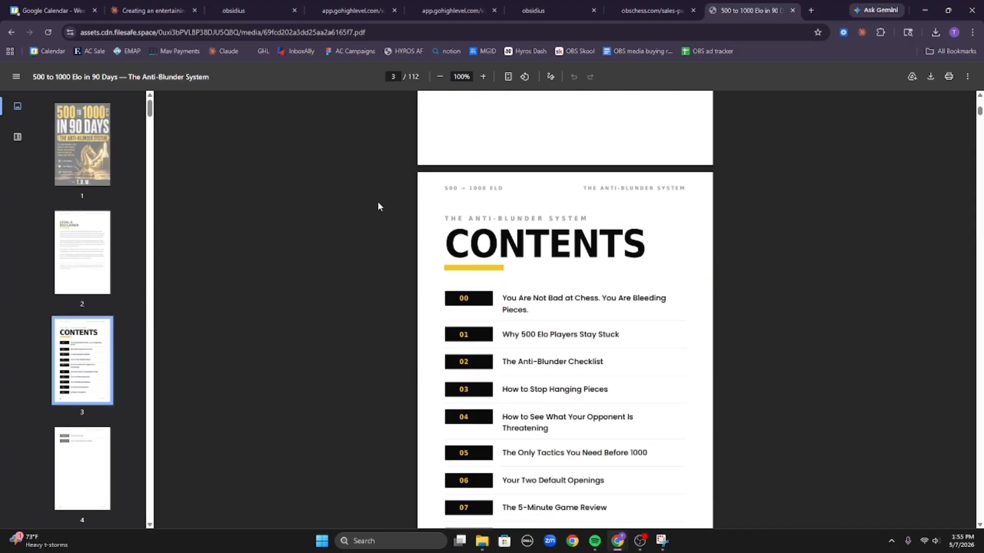
scroll(408, 163, down, 10)
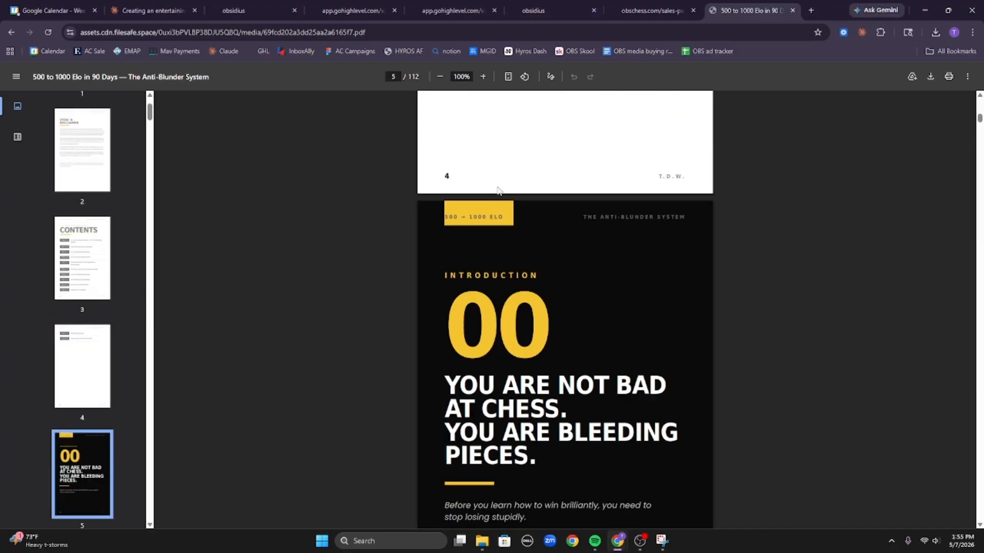
middle_click(524, 182)
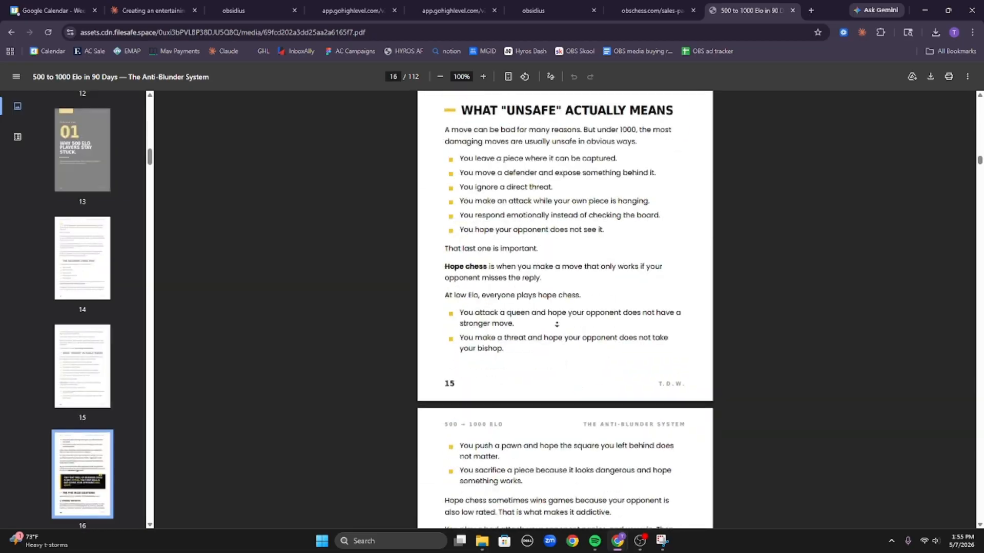
middle_click(559, 328)
scroll(846, 393, down, 20)
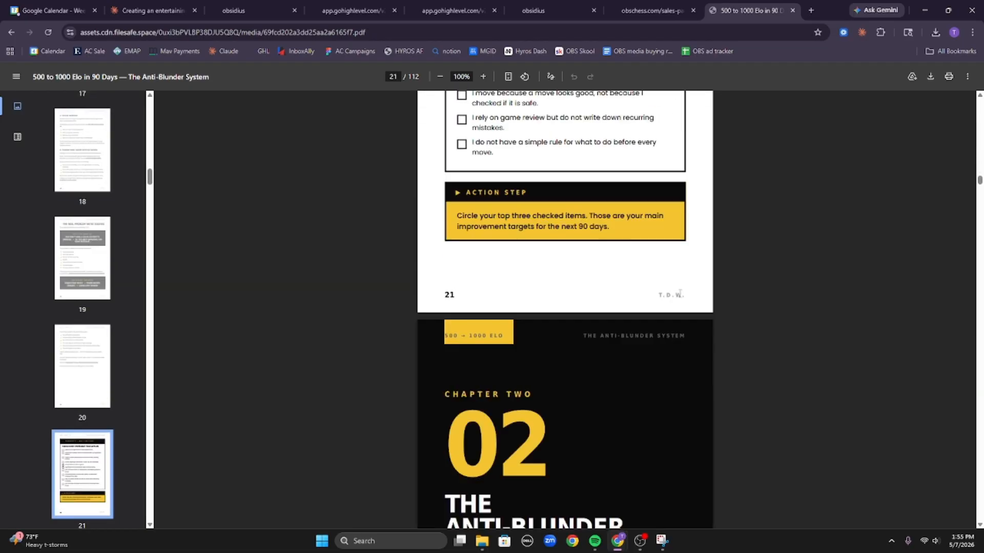
scroll(847, 392, down, 9)
middle_click(692, 243)
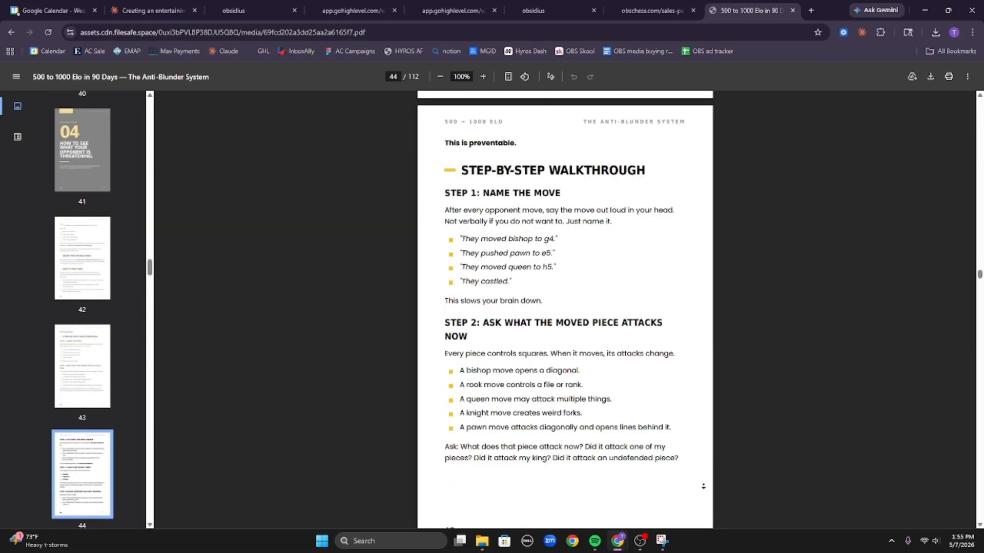
middle_click(703, 486)
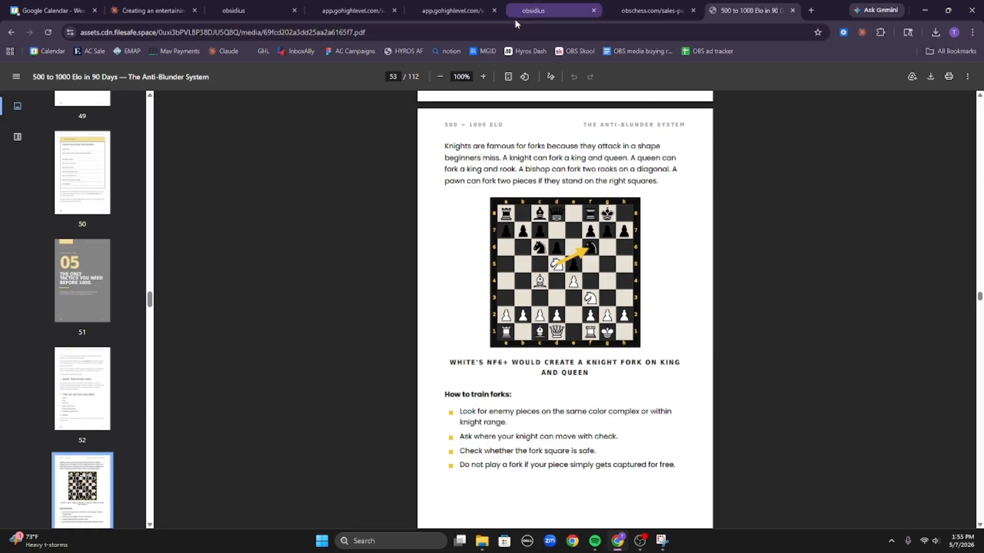
Copy the PDF's web address and return to the Claude ebook chat.
click(474, 30)
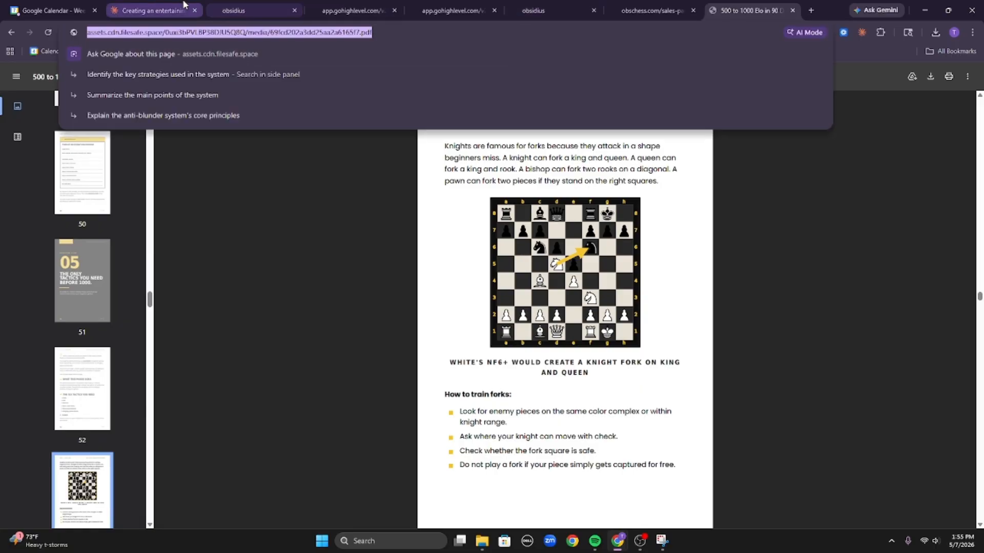
click(153, 10)
scroll(505, 415, down, 5)
scroll(515, 347, down, 10)
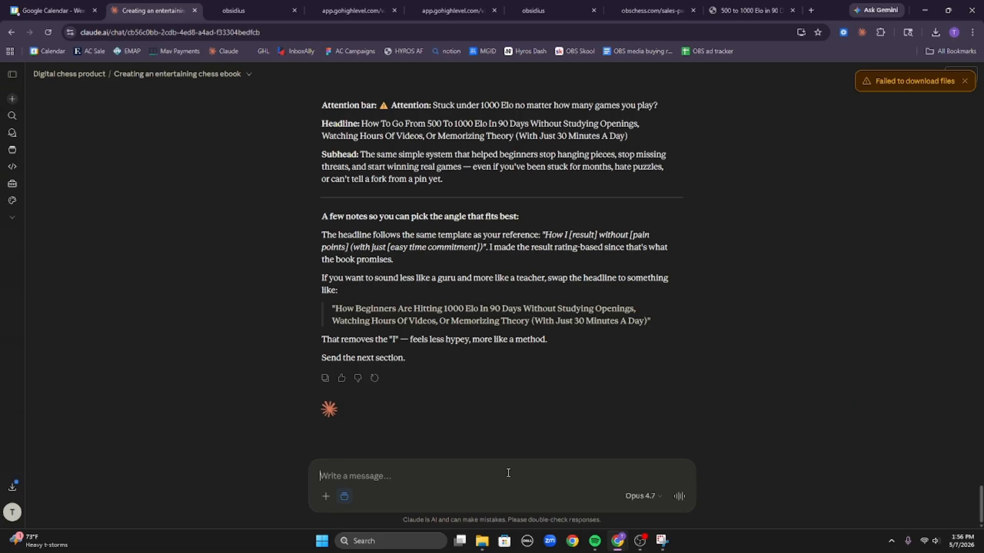
Ask Claude for thank-you page HTML with a PDF preview window and access link, including the ebook URL.
text(ALRIGH)
key(BackSpace)
key(BackSpace)
key(BackSpace)
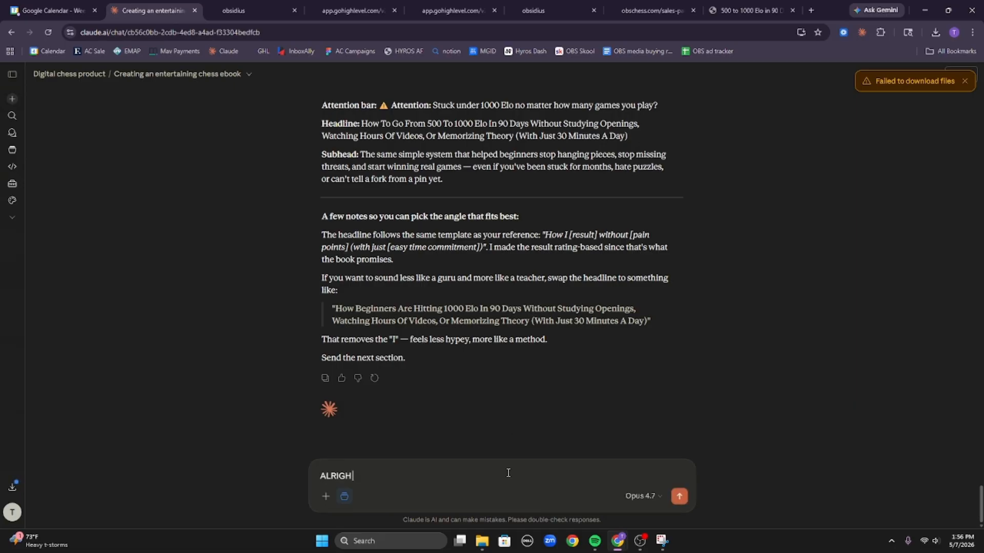
text(now for the thank you page, we)
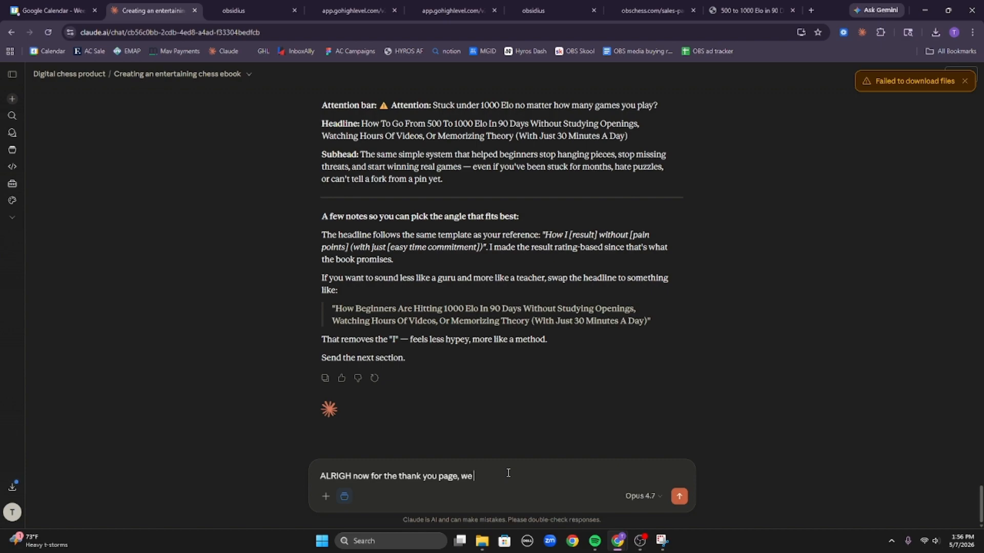
text( are going to pu thtis link on the thank y u)
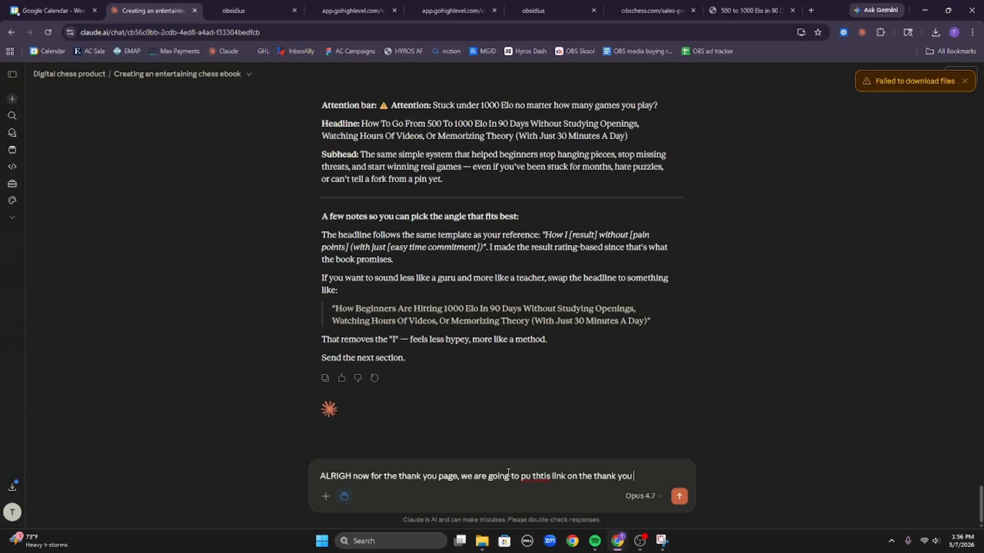
text(  page so they can get imme)
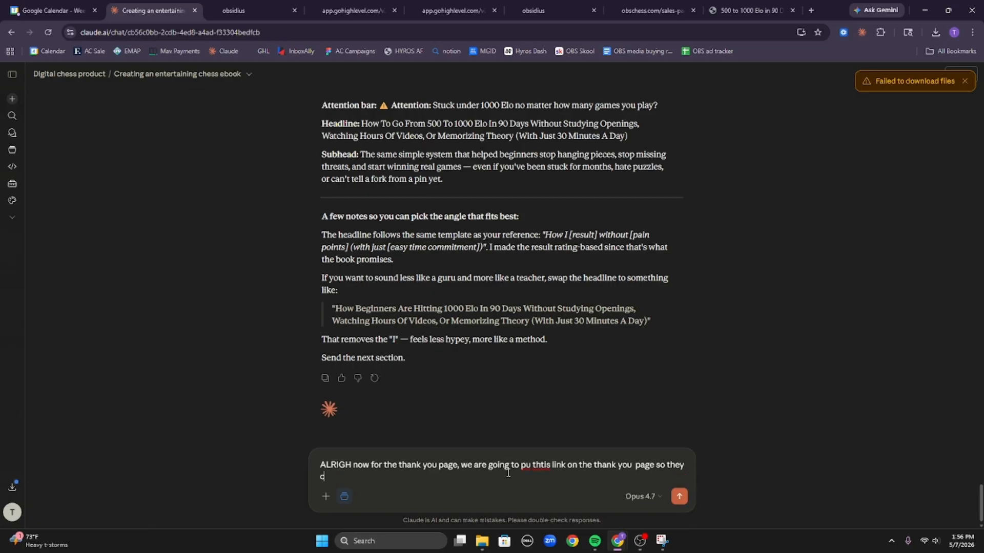
text(die)
key(BackSpace)
text(ate access, this is the )
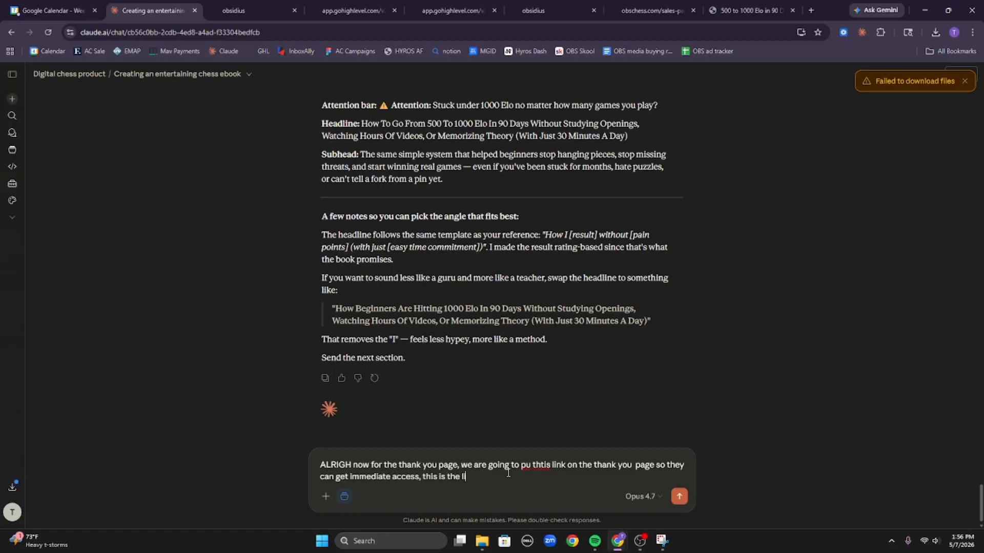
text(link to the pdf, please put a preview window)
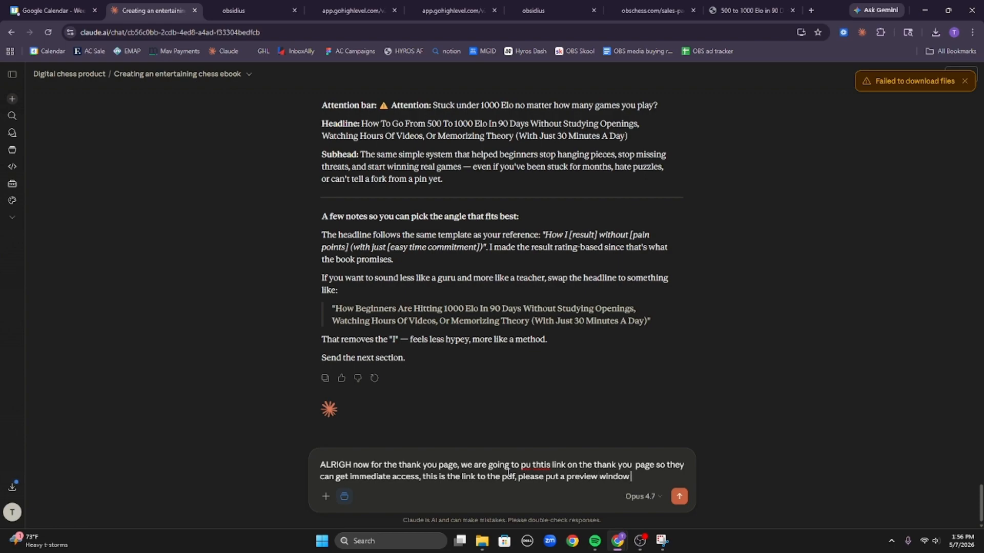
text(n and the link to access it)
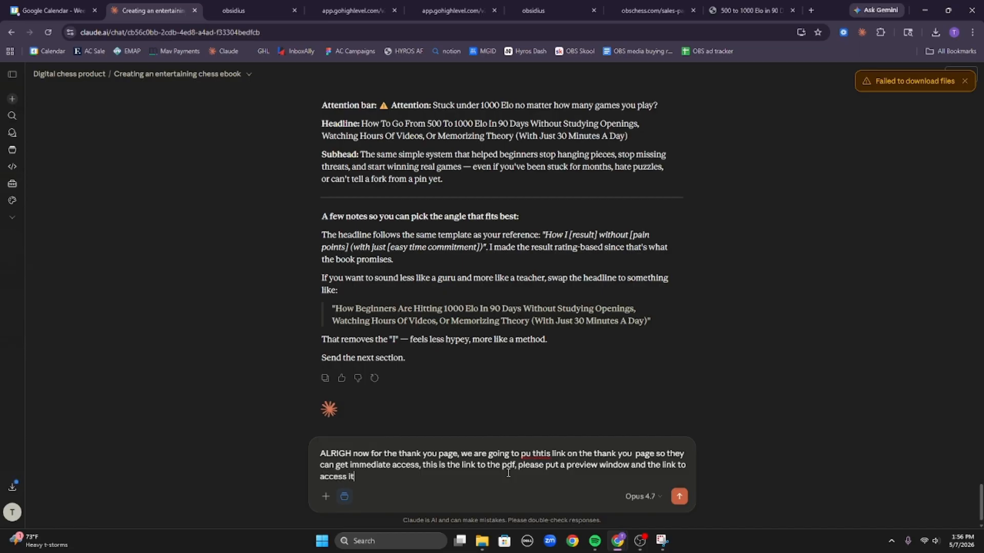
text( on the page, and deliver me the f)
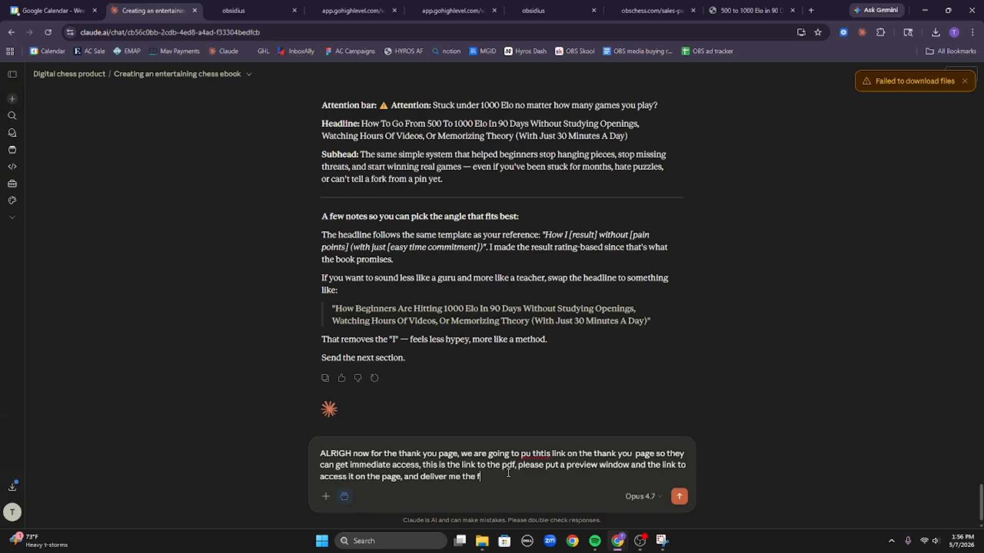
text(ull html)
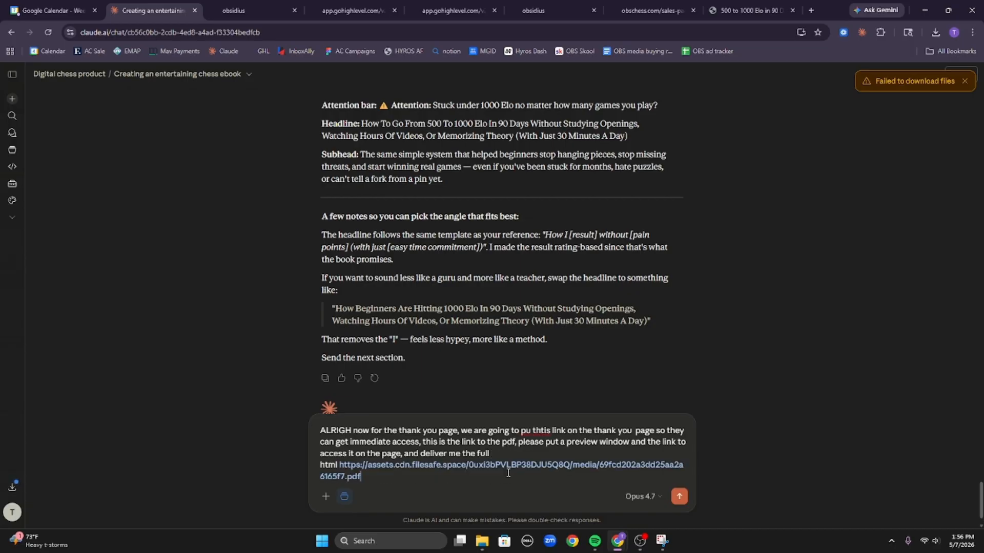
key(Return)
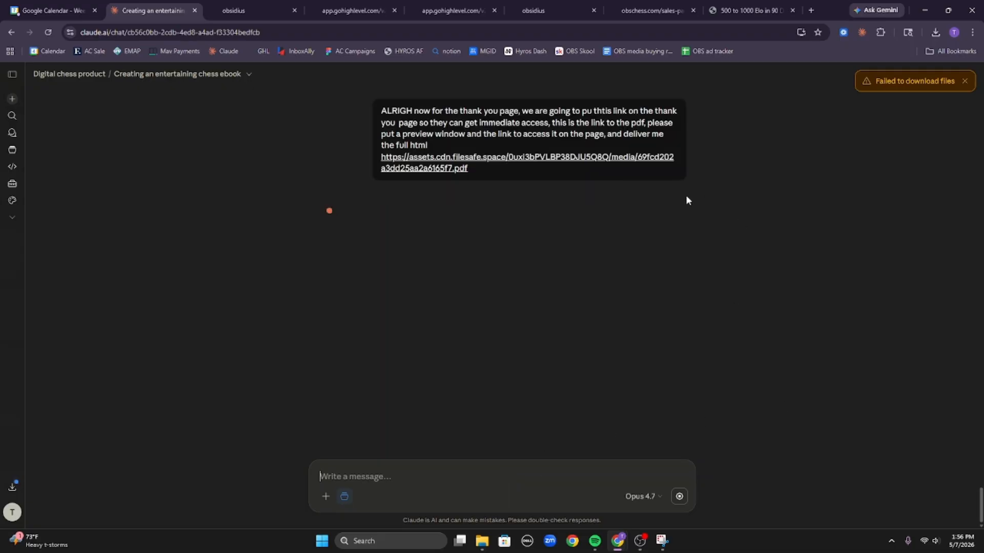
Copy the sent thank-you page request and browse back through the Digital chess product project.
scroll(693, 231, up, 6)
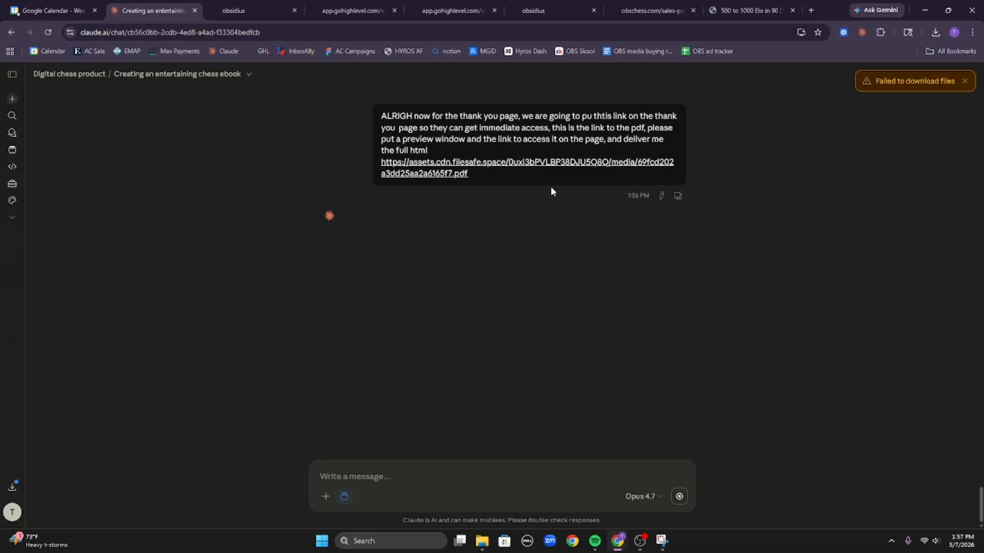
click(678, 196)
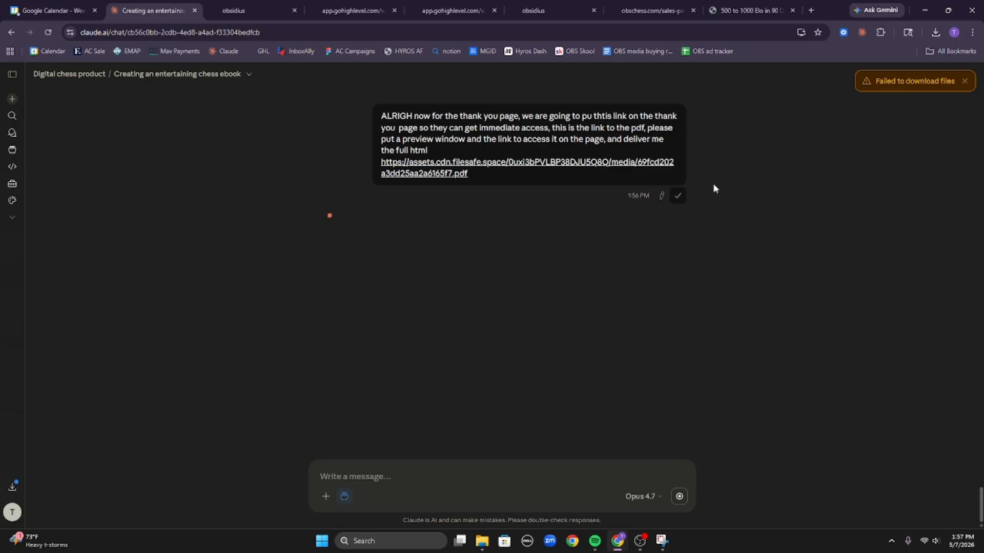
click(964, 81)
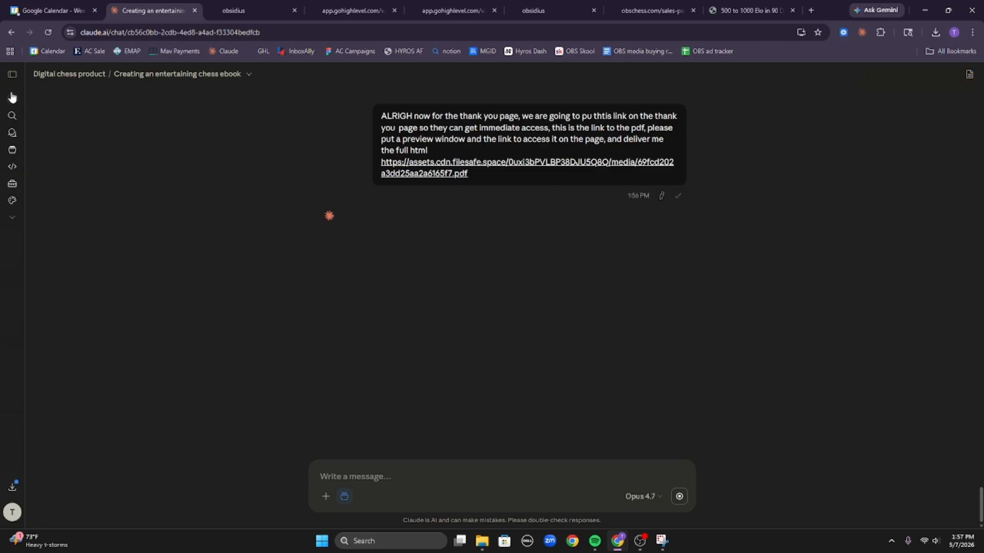
click(88, 76)
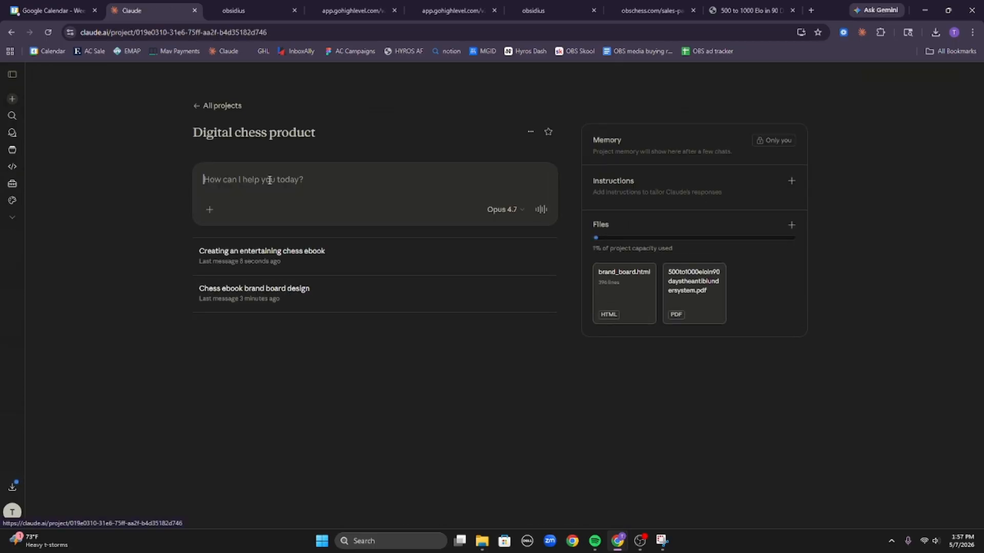
click(366, 256)
scroll(231, 205, down, 17)
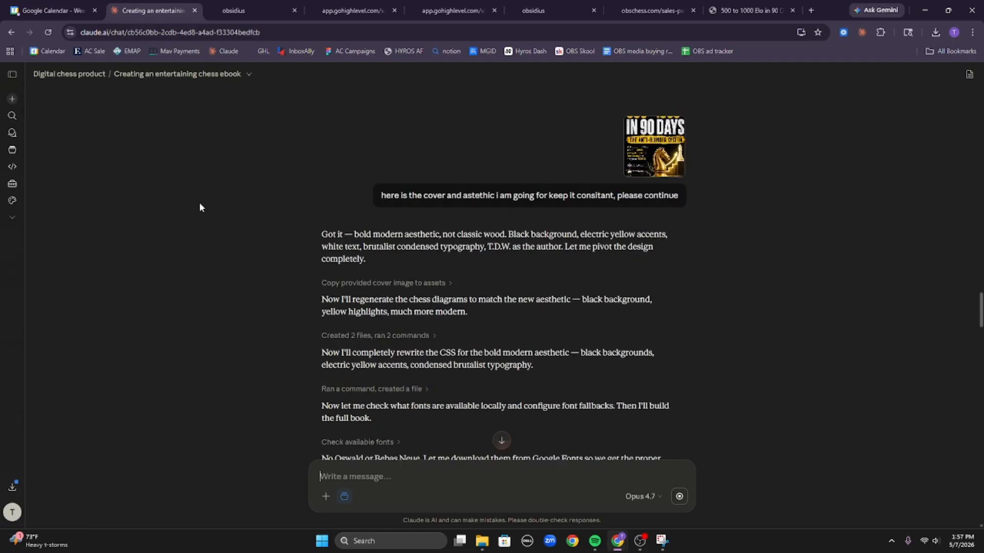
scroll(135, 167, down, 15)
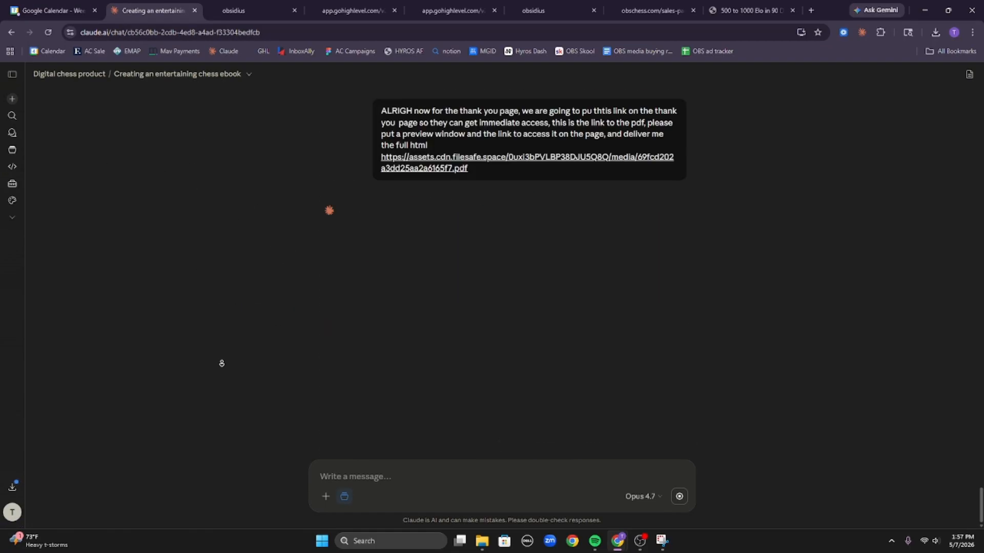
Paste and send the request in the Chess ebook brand board design chat.
click(53, 76)
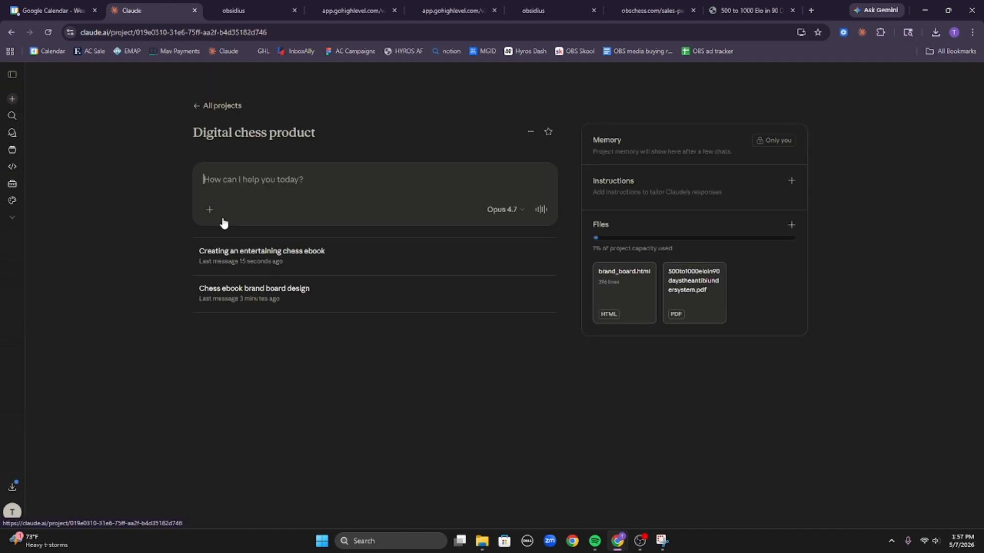
click(301, 285)
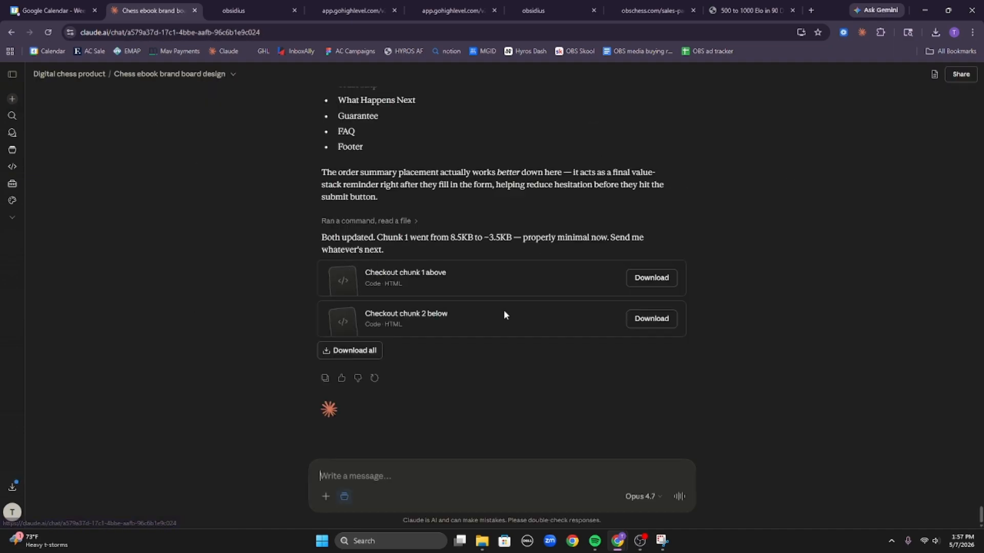
click(508, 476)
key(ctrl+v)
key(Return)
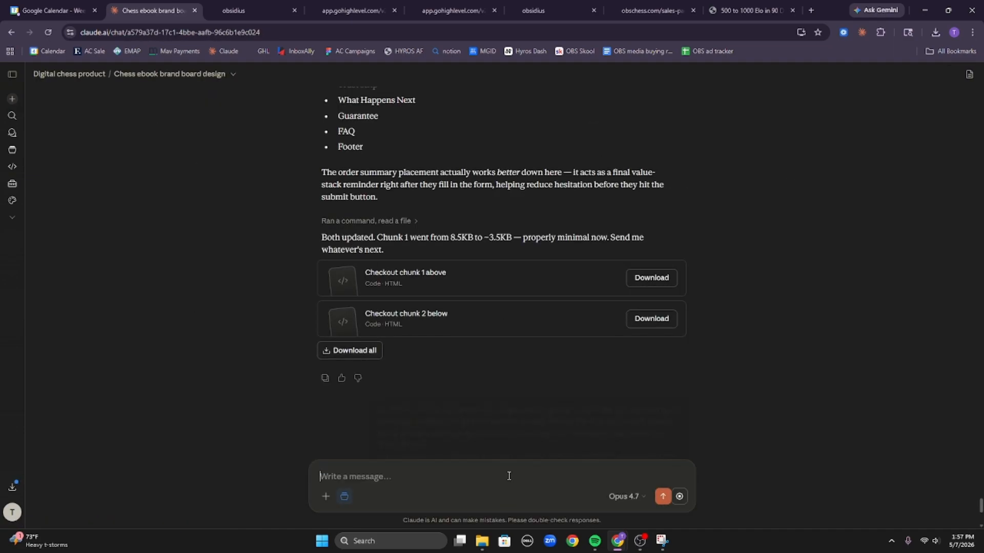
click(244, 6)
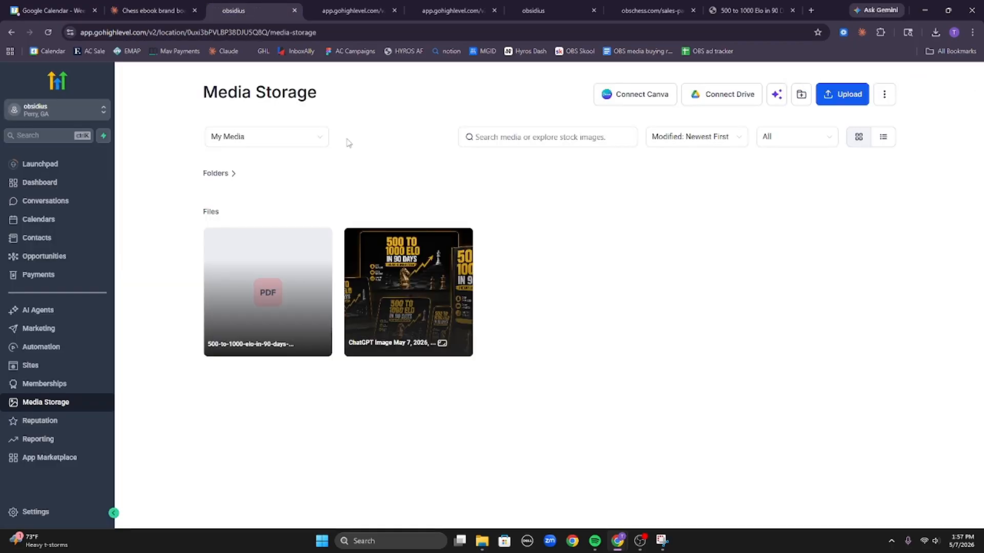
Open the Chess front funnel's thank you step in the page builder.
click(37, 367)
click(287, 256)
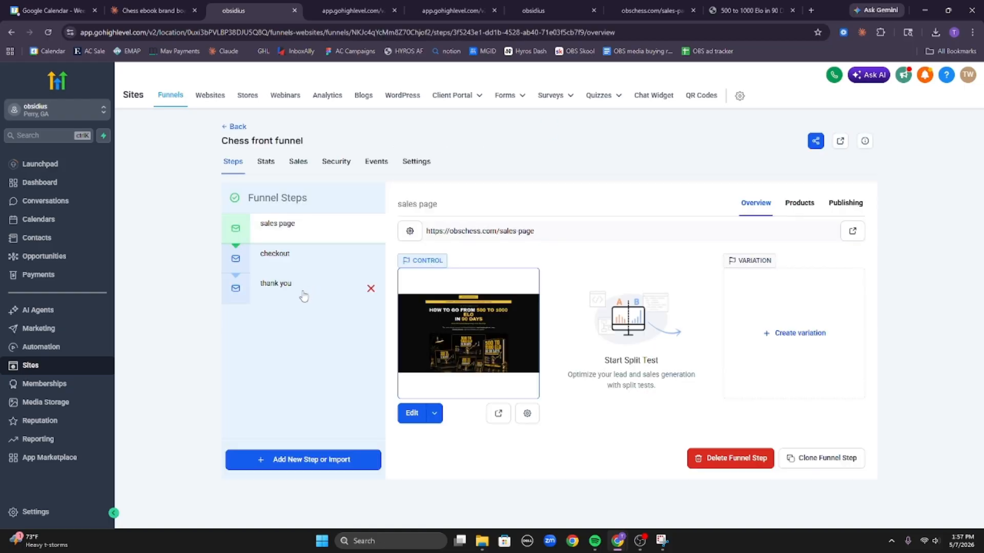
click(306, 296)
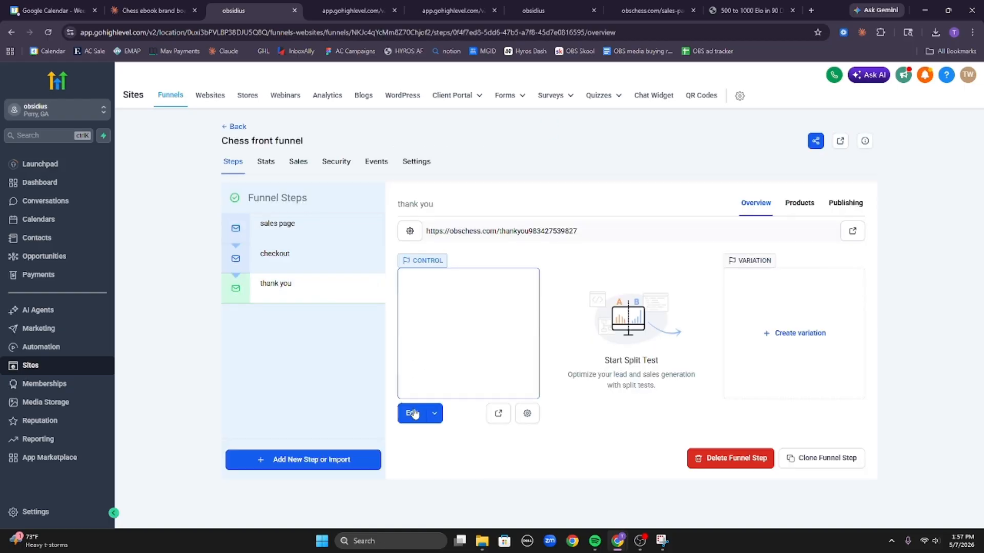
click(413, 414)
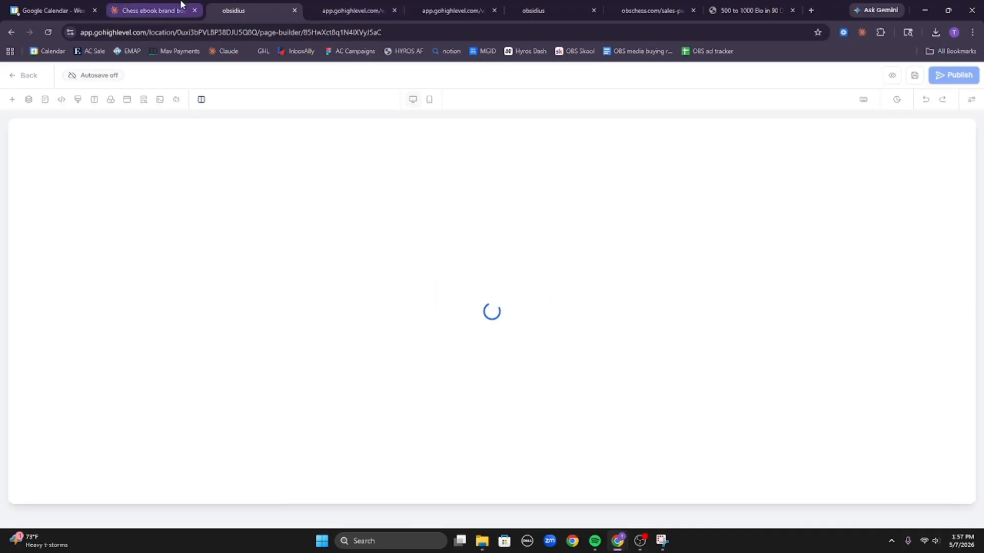
Check Claude's progress on the thank-you page HTML, flipping between Claude and the builder.
click(154, 10)
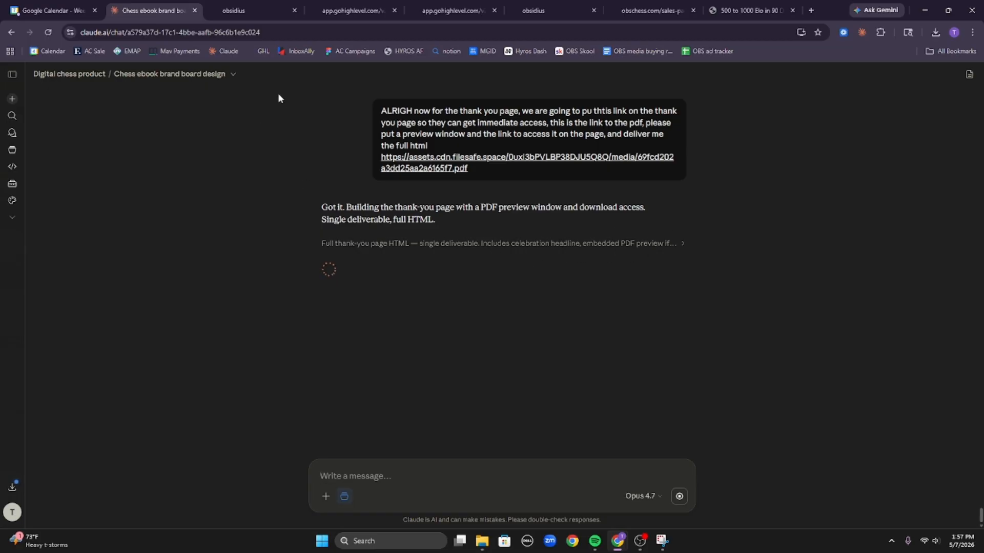
mouse_move(264, 5)
click(246, 10)
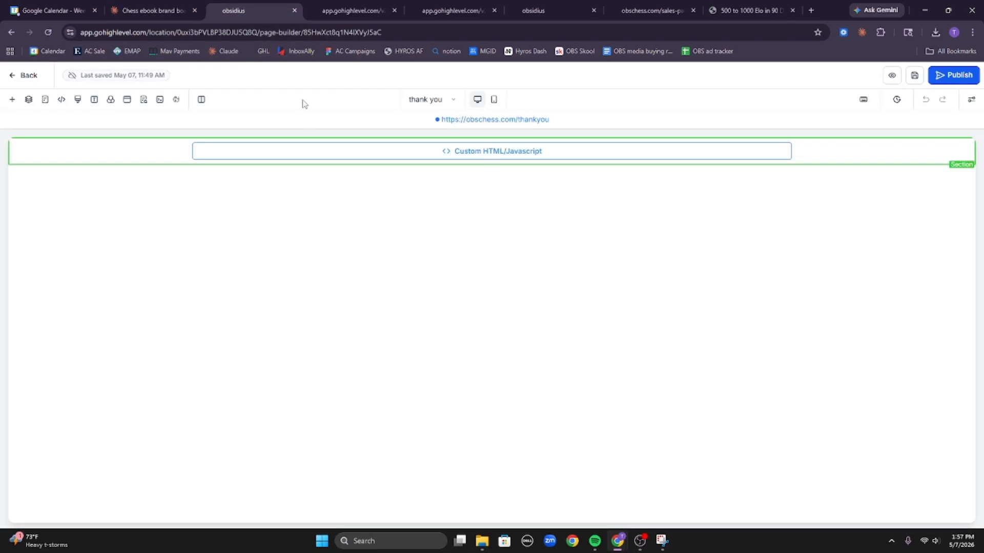
click(170, 5)
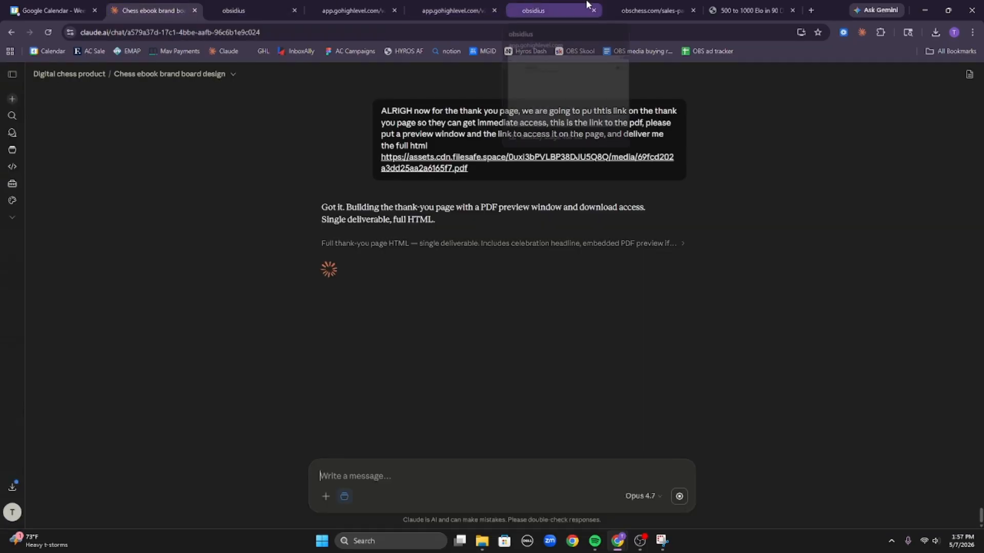
Bring up the Chess front funnel steps overview with its sales page, checkout and thank you steps.
click(532, 10)
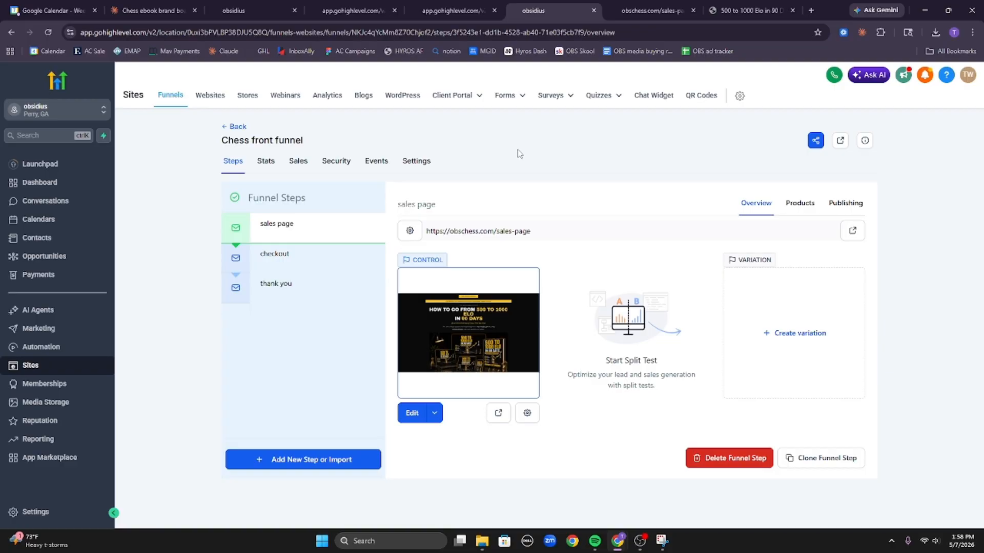
drag(518, 150, 491, 135)
click(505, 143)
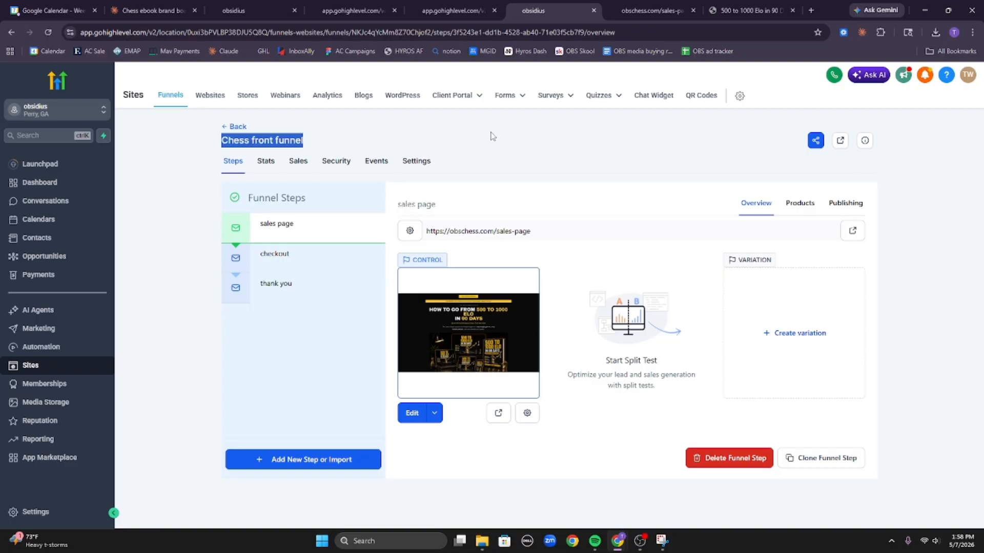
Review the list of funnel step names in Claude's response.
click(490, 135)
drag(221, 190, 351, 374)
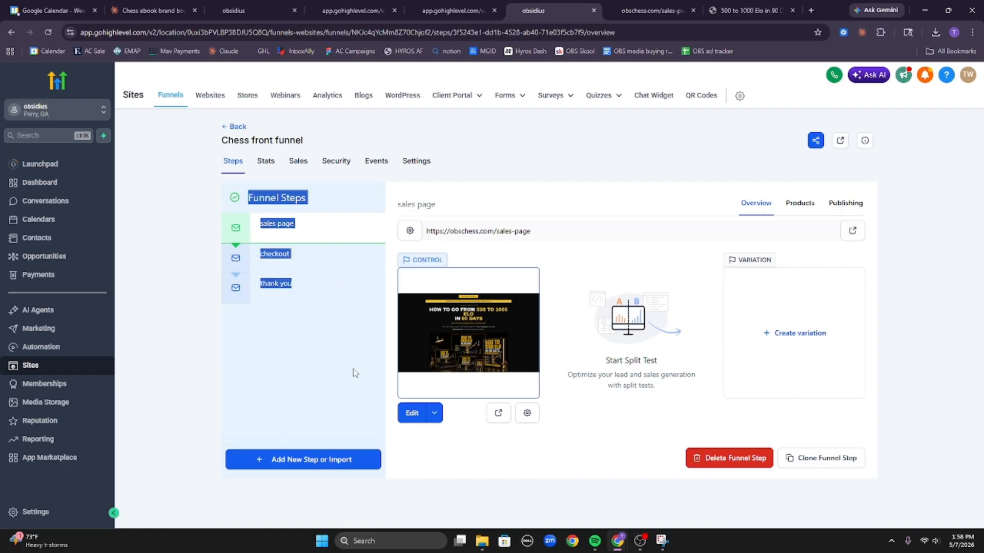
click(373, 344)
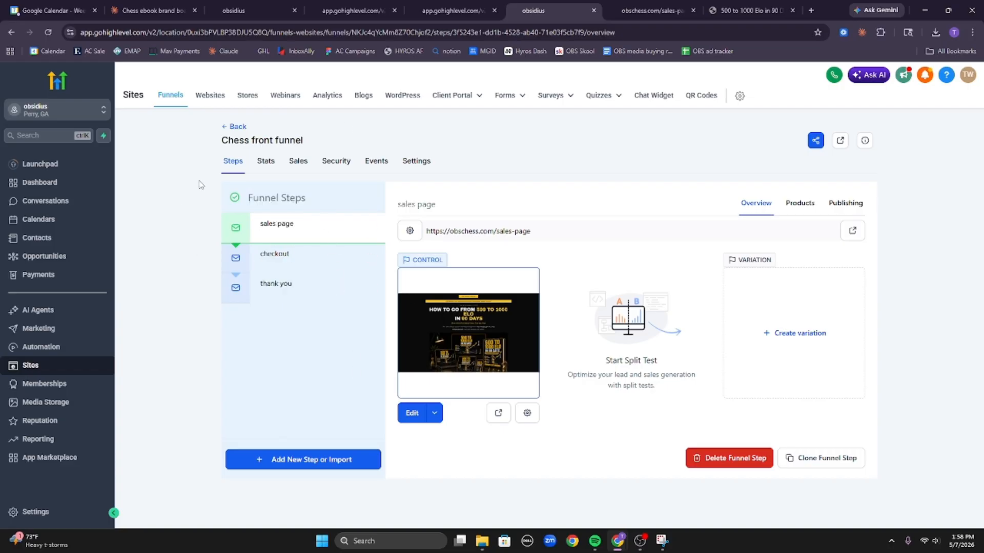
drag(200, 185, 352, 309)
click(334, 334)
In the chess ebook chat, preview thank_you_page.html and copy its full HTML.
click(151, 10)
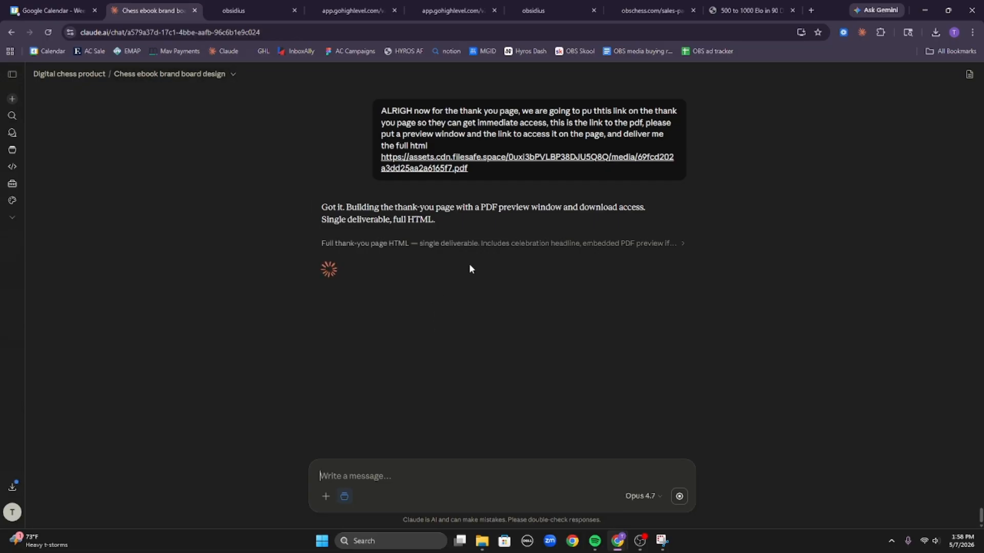
click(375, 247)
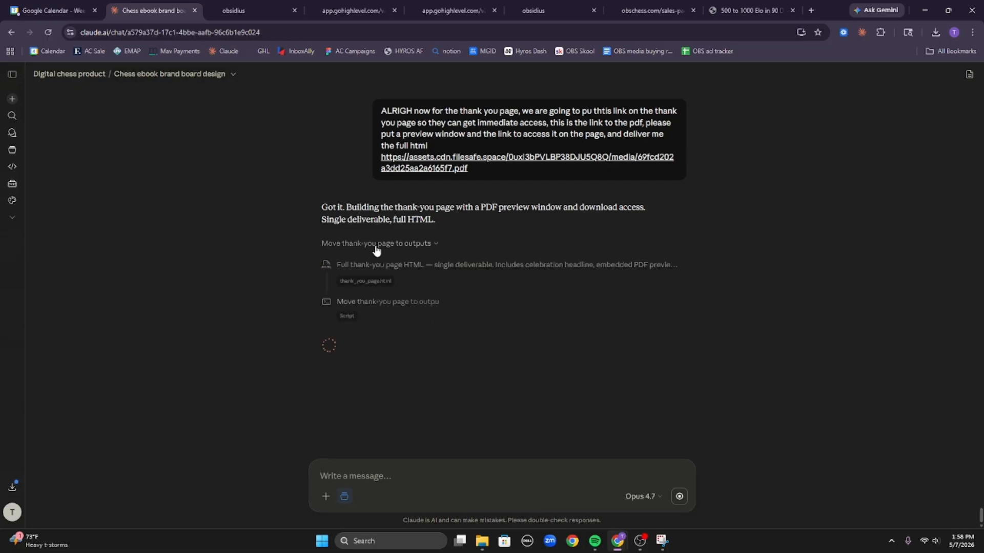
click(376, 281)
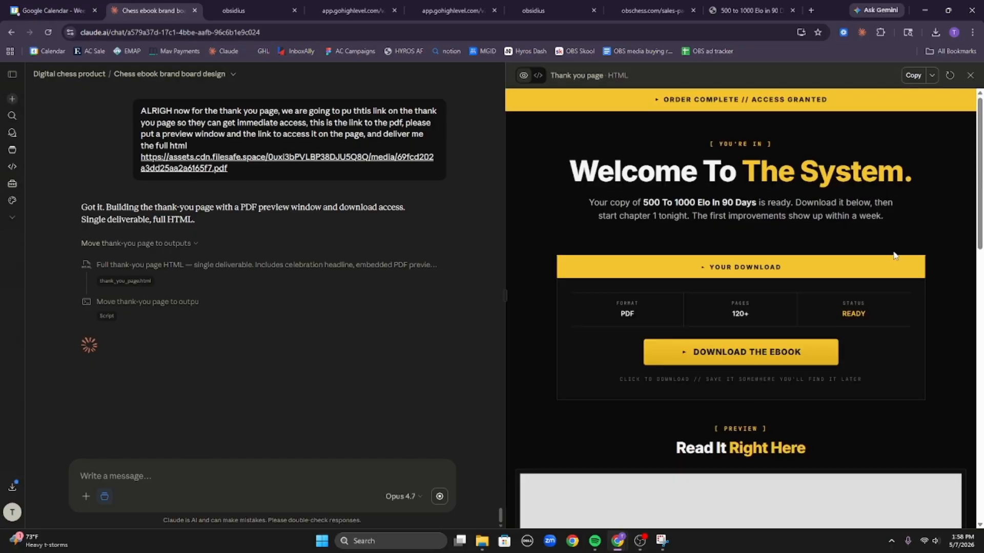
scroll(825, 311, down, 10)
scroll(818, 363, down, 5)
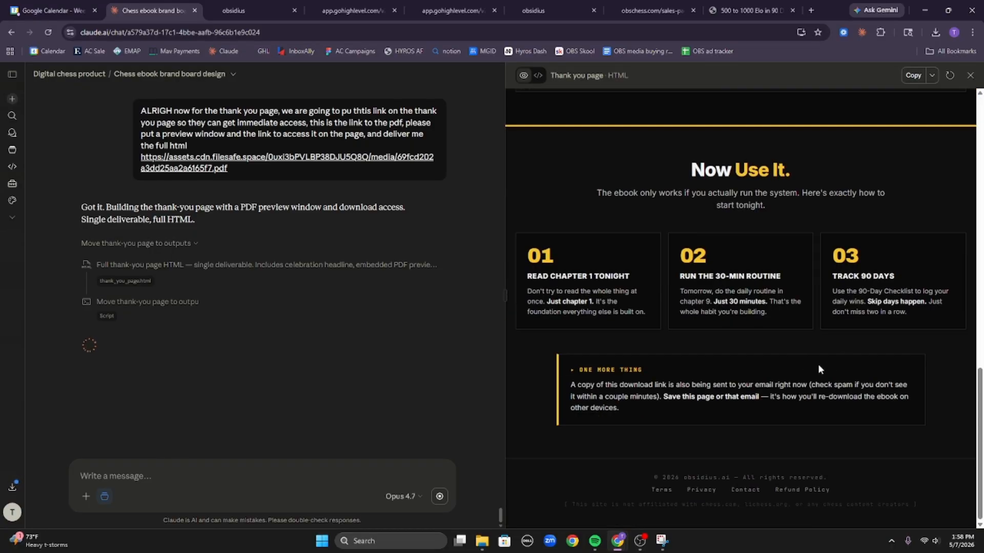
scroll(815, 340, up, 10)
scroll(808, 375, up, 3)
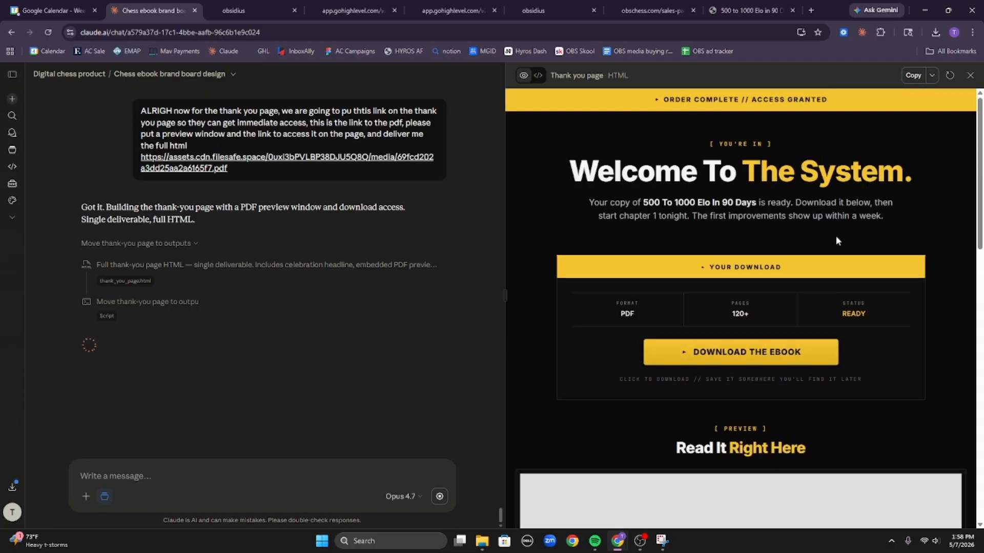
click(913, 75)
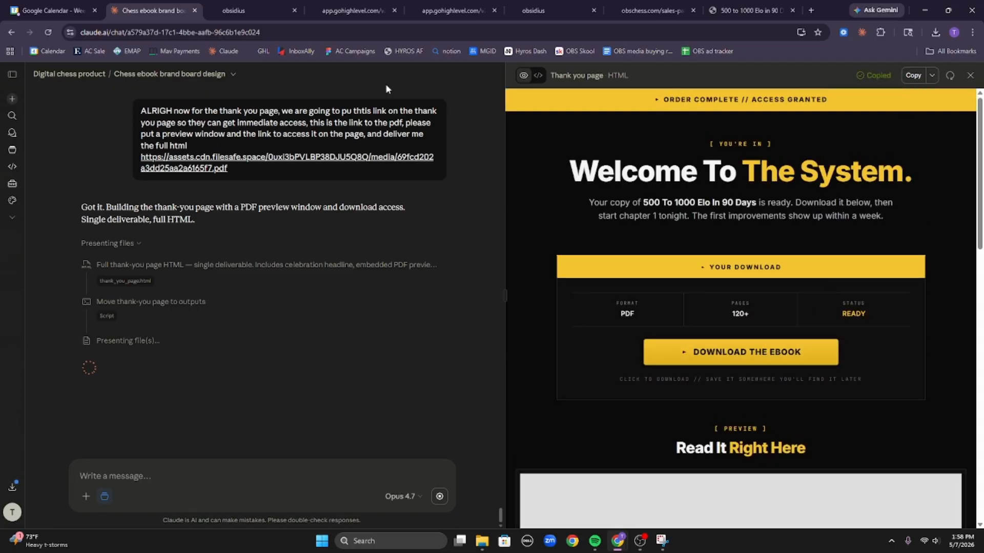
Paste the thank-you HTML into the page's Custom Code block and save it.
click(241, 7)
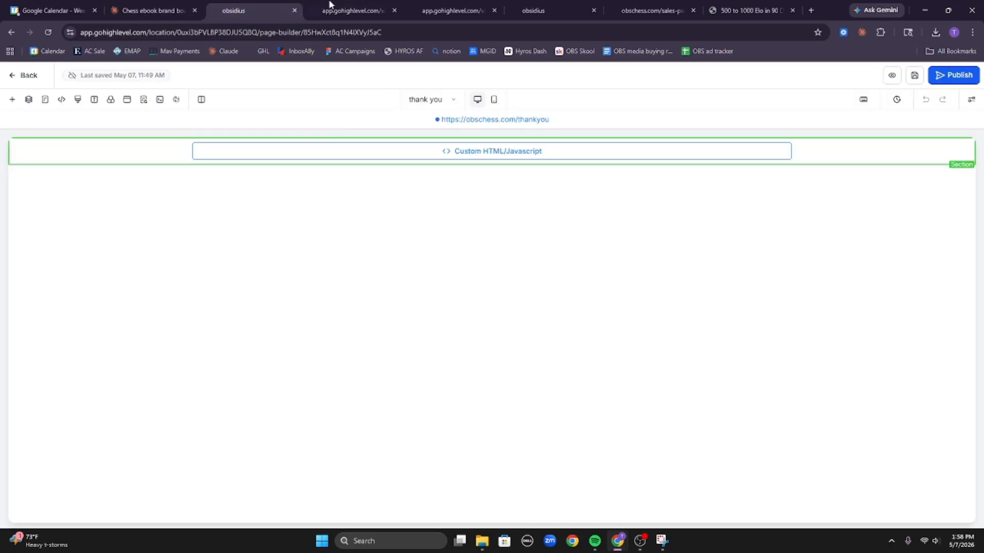
click(508, 162)
click(847, 240)
click(495, 262)
key(ctrl+v)
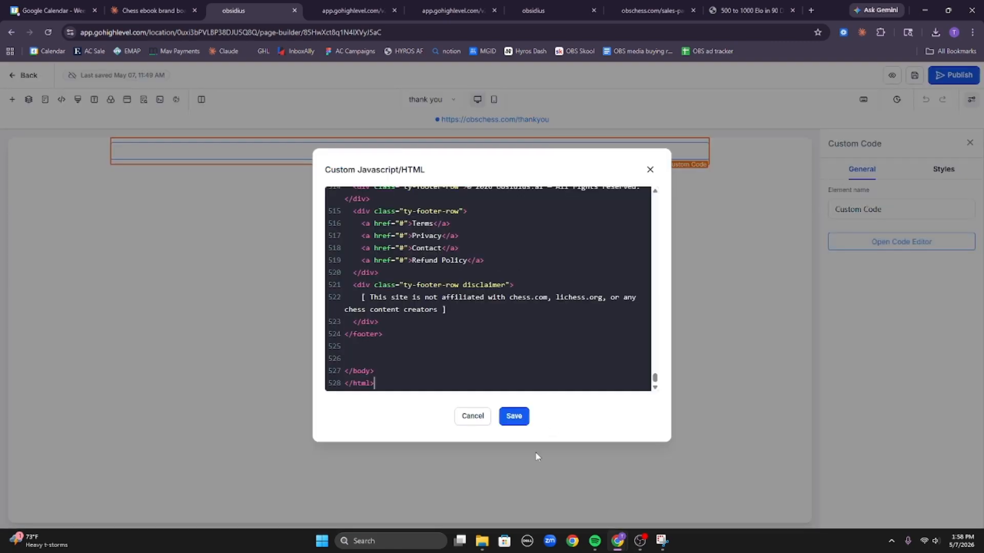
click(514, 417)
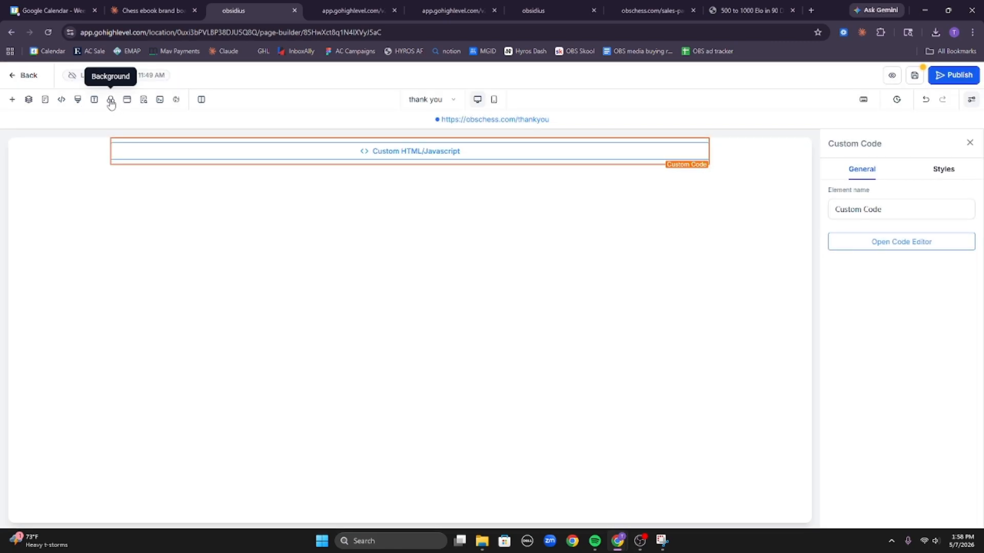
Set the page background to black, save, publish, and open the live obschess.com/thankyou page.
click(111, 100)
click(165, 232)
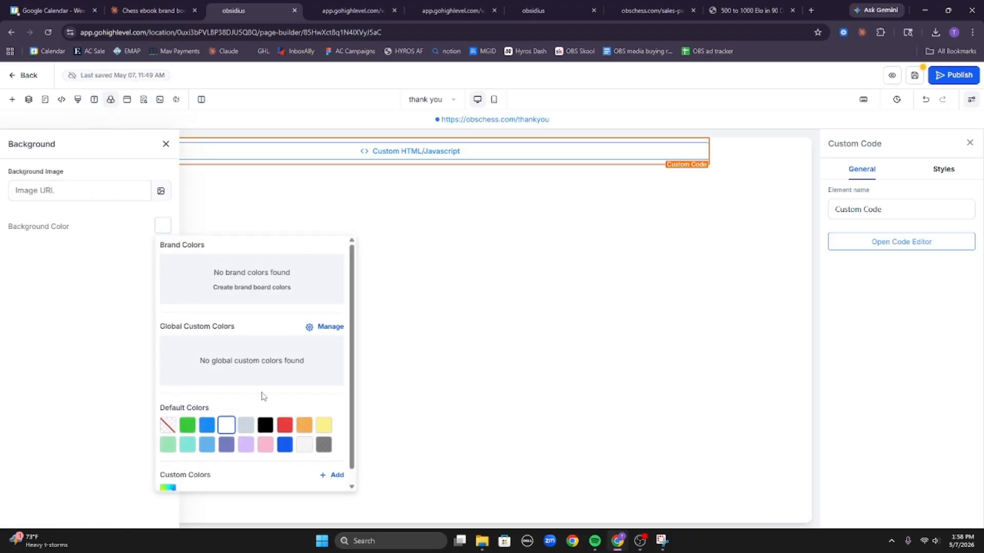
click(265, 425)
click(665, 213)
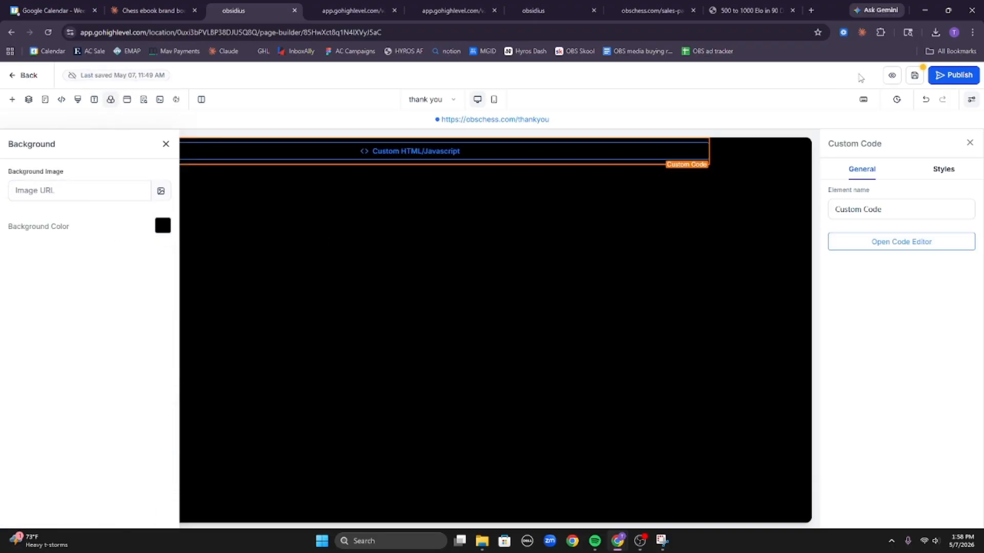
click(913, 76)
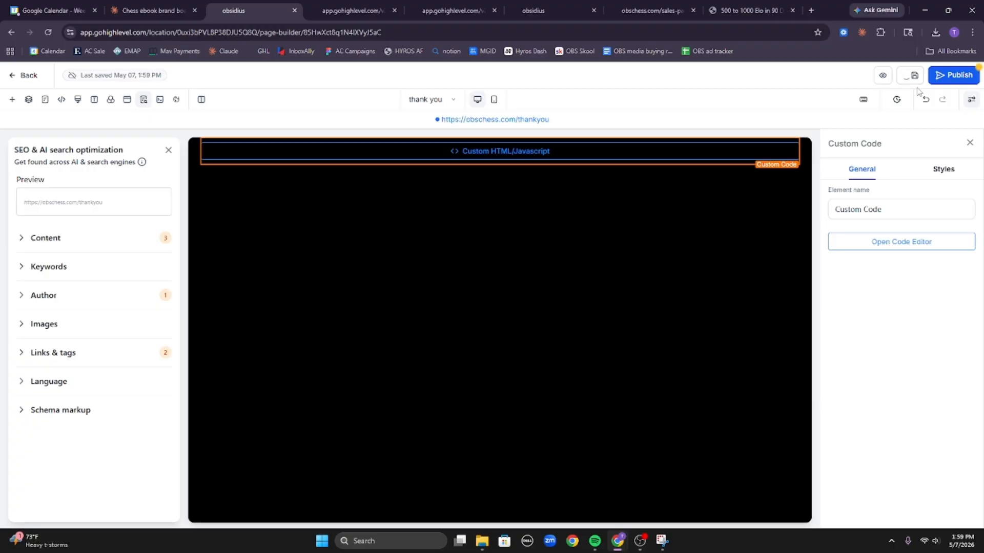
click(951, 77)
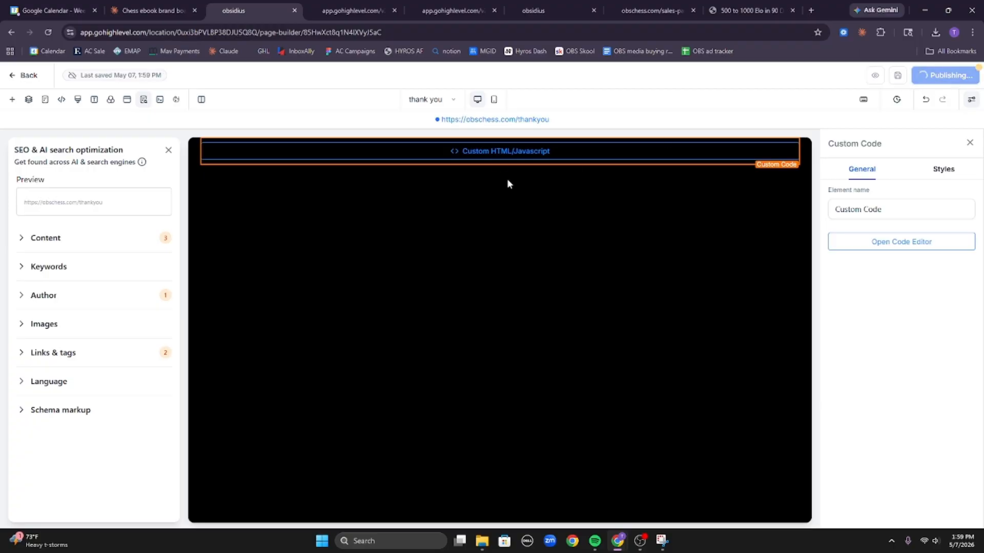
click(533, 122)
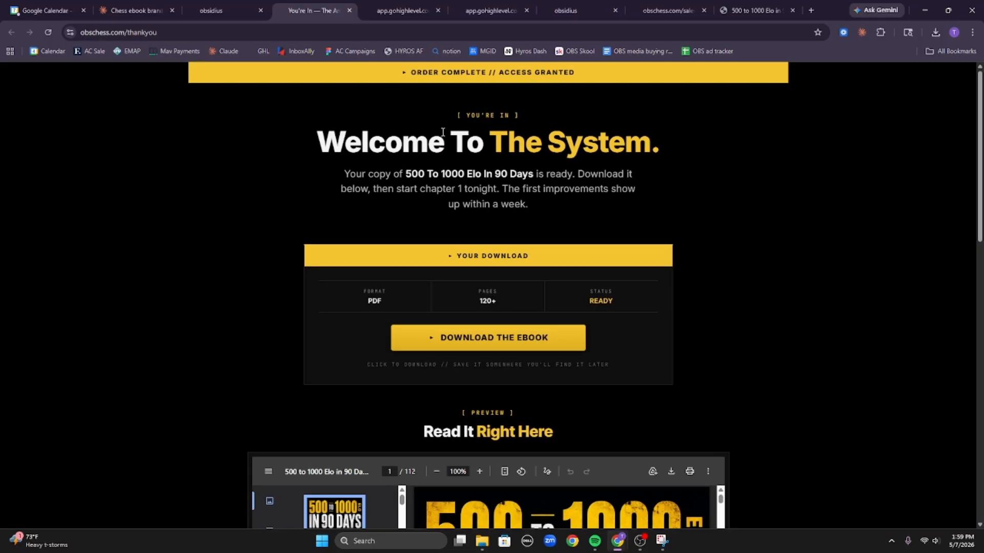
Check the thank-you page intro and open the ebook PDF through Download the Ebook.
drag(385, 134, 503, 187)
click(499, 187)
scroll(494, 206, down, 3)
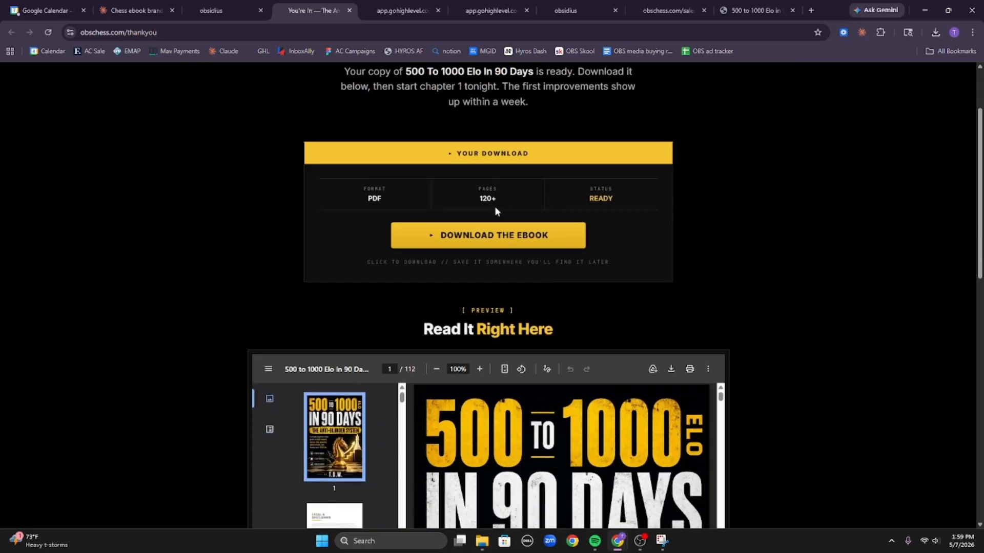
click(518, 190)
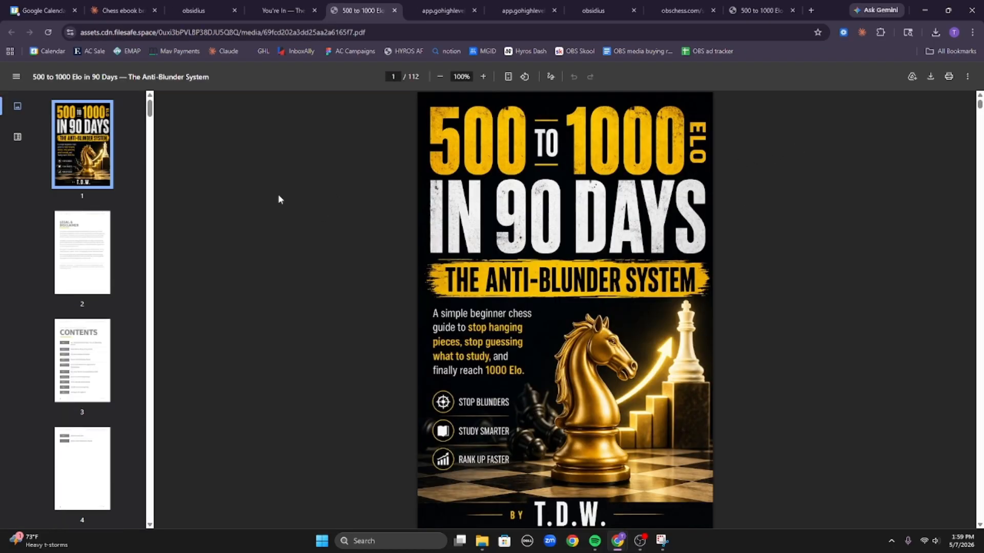
scroll(481, 201, down, 20)
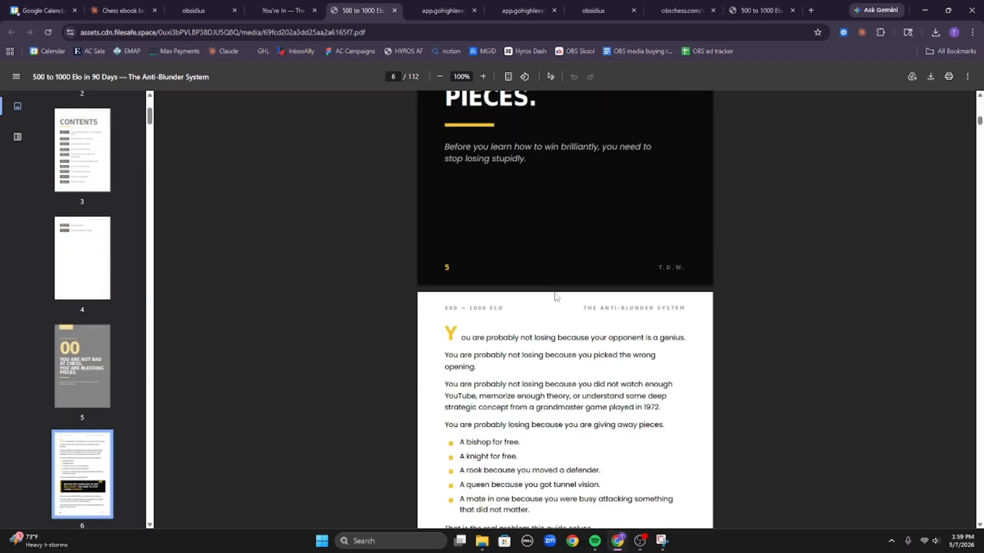
scroll(556, 298, down, 5)
Scroll through the embedded 112-page ebook preview down to its chess-diagram examples.
click(285, 6)
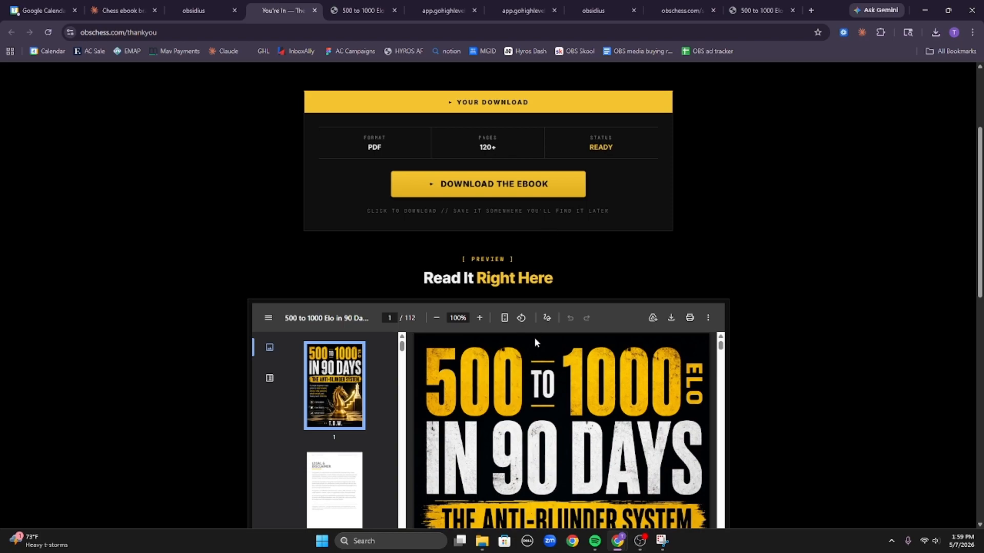
scroll(534, 337, up, 3)
scroll(560, 355, down, 8)
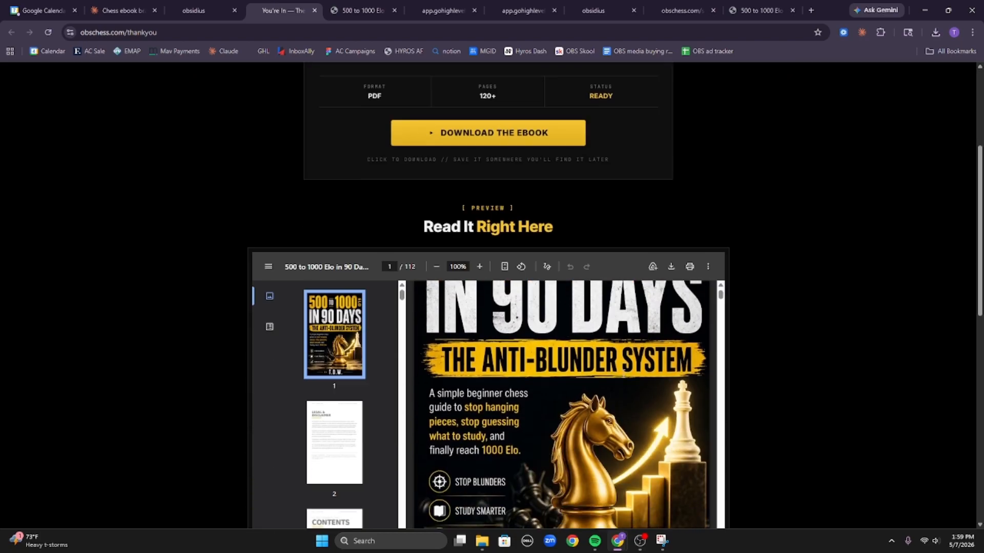
scroll(563, 359, down, 7)
scroll(762, 301, down, 6)
scroll(789, 331, up, 5)
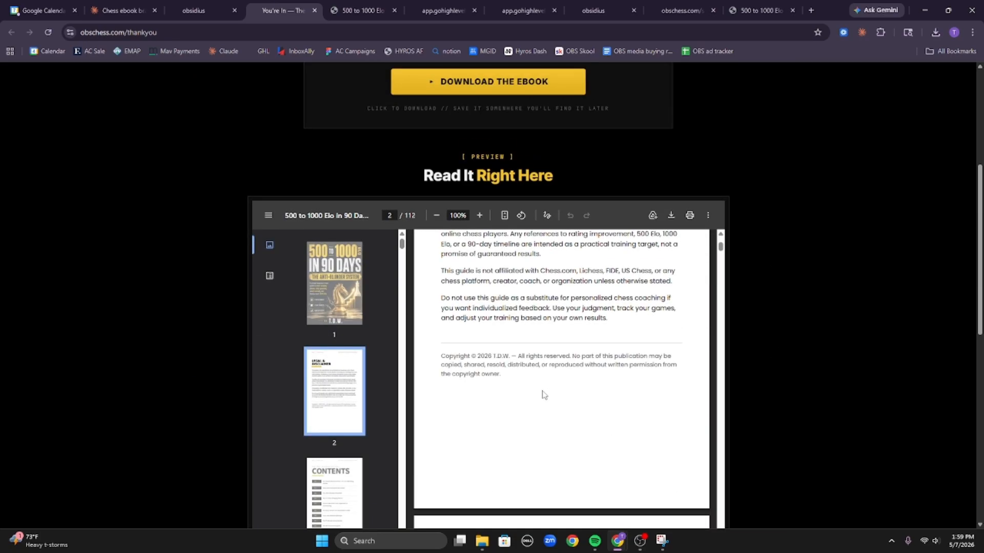
scroll(543, 395, up, 3)
scroll(559, 391, down, 12)
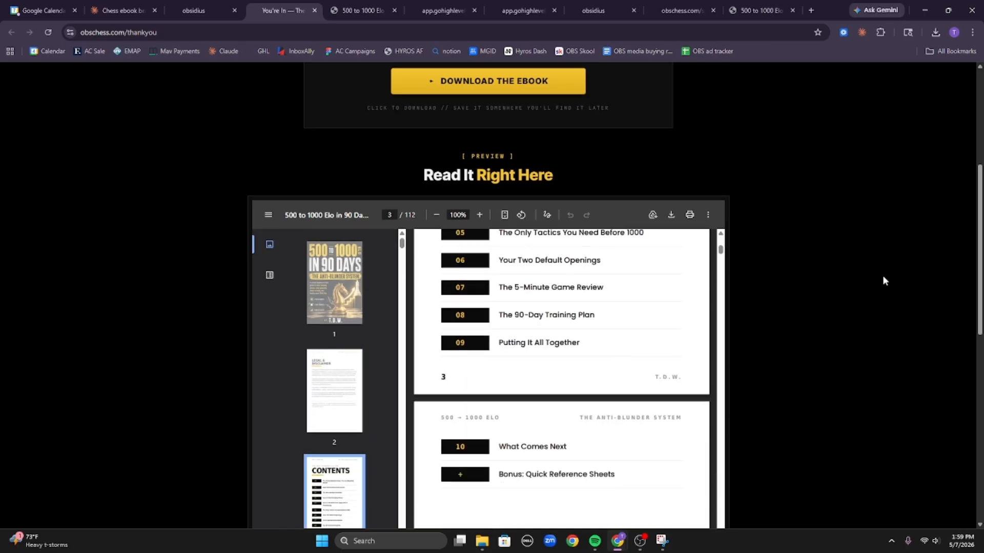
scroll(850, 279, down, 4)
scroll(587, 225, up, 6)
scroll(794, 251, up, 3)
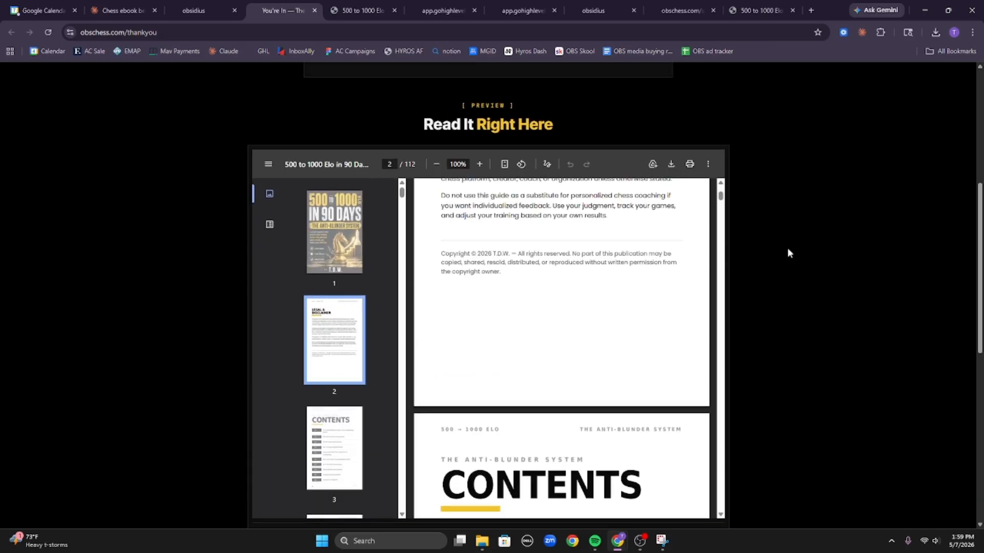
scroll(640, 285, up, 9)
scroll(626, 287, down, 15)
scroll(620, 296, down, 6)
scroll(619, 237, down, 10)
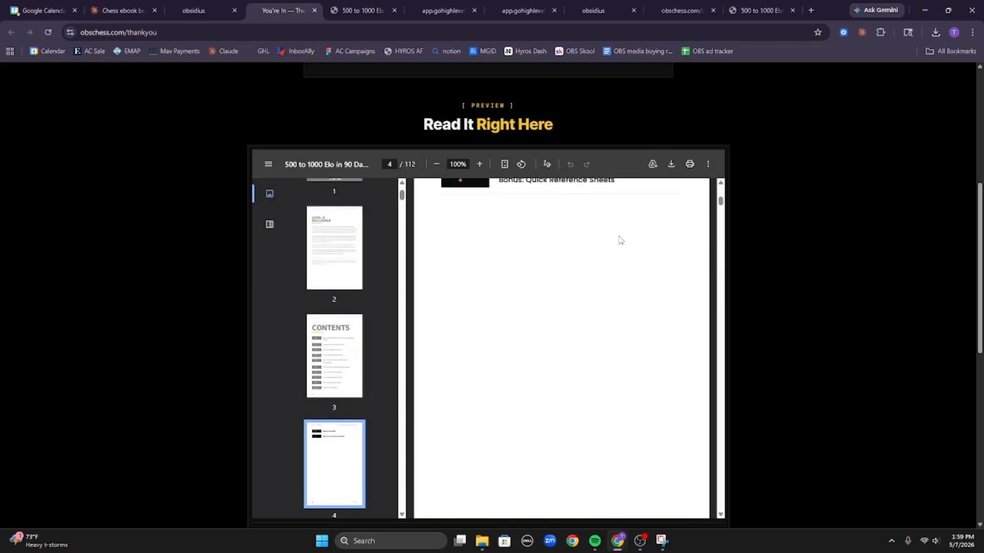
scroll(602, 263, down, 20)
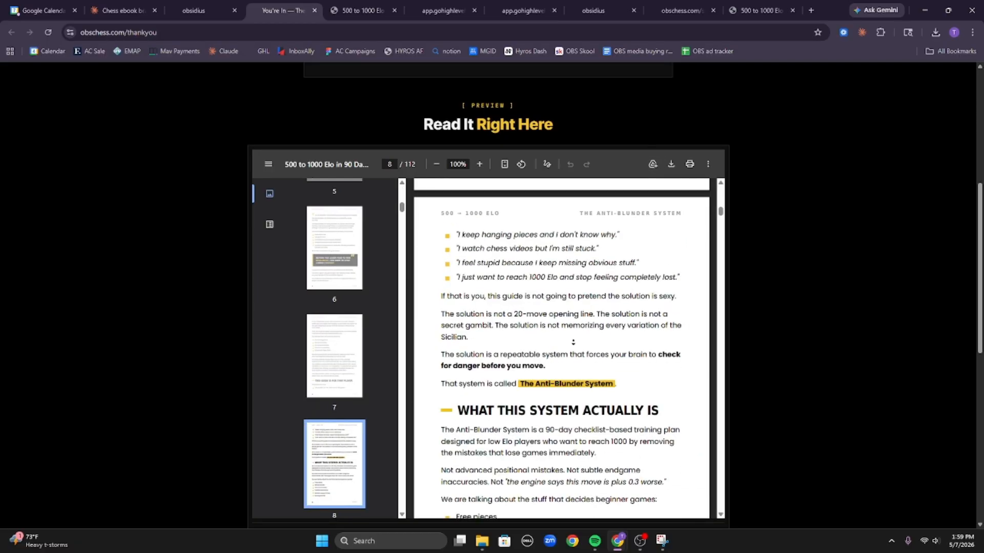
scroll(579, 397, down, 20)
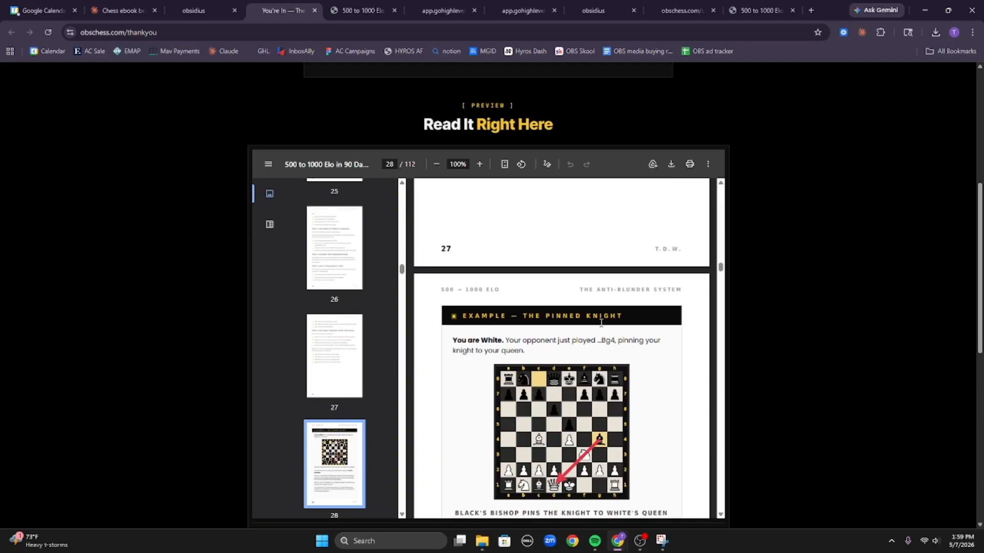
key(F12)
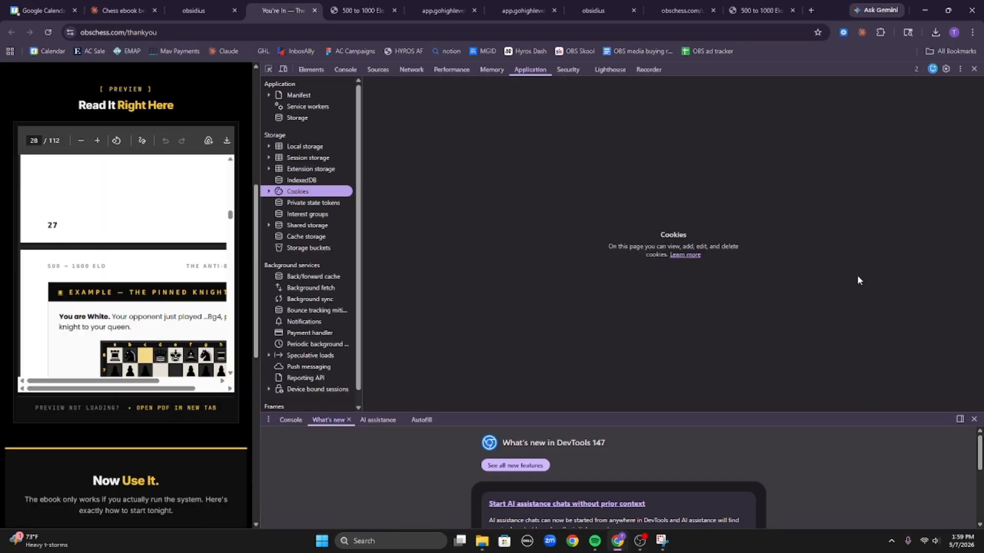
scroll(97, 267, up, 12)
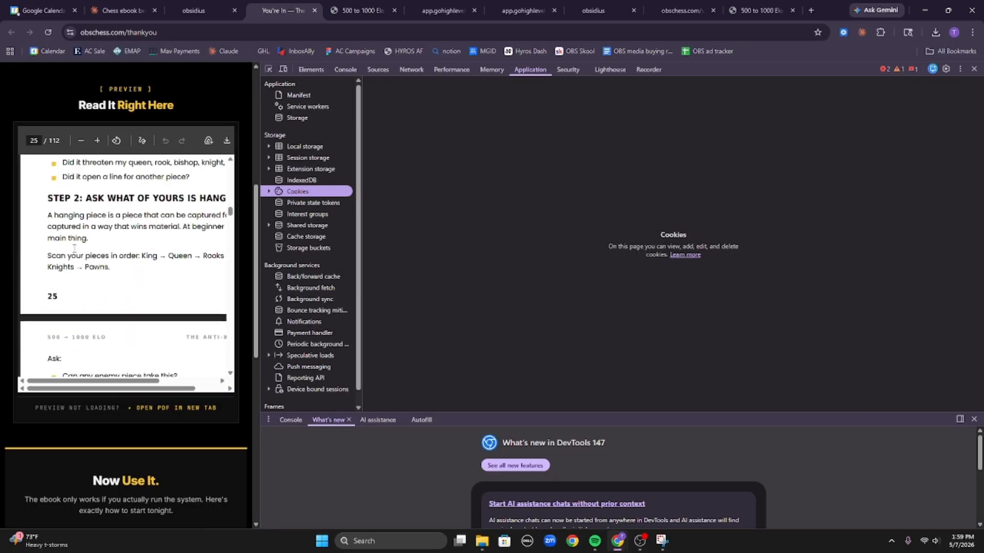
drag(95, 381, 145, 370)
scroll(109, 233, up, 5)
scroll(109, 234, up, 2)
scroll(185, 81, up, 6)
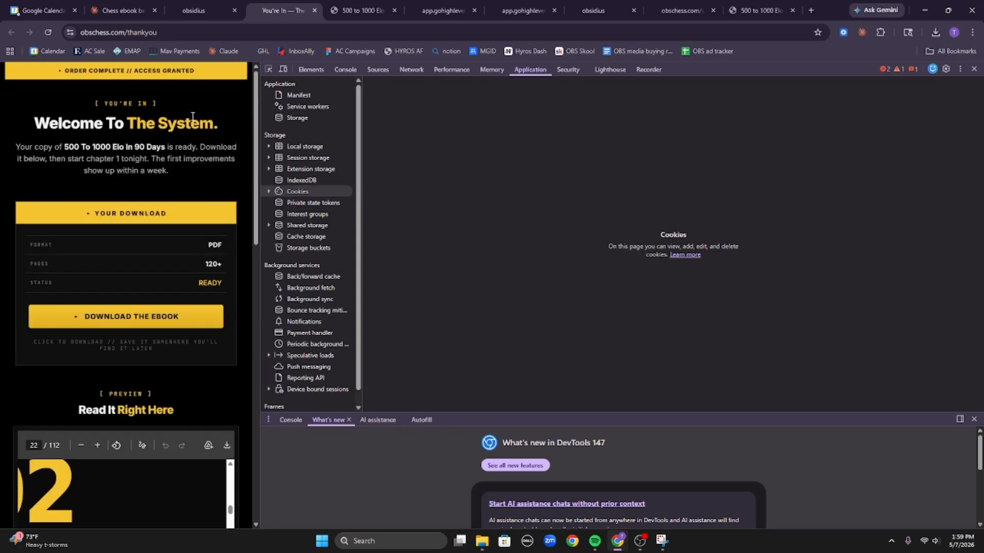
scroll(182, 118, down, 8)
scroll(174, 205, down, 3)
scroll(171, 241, down, 6)
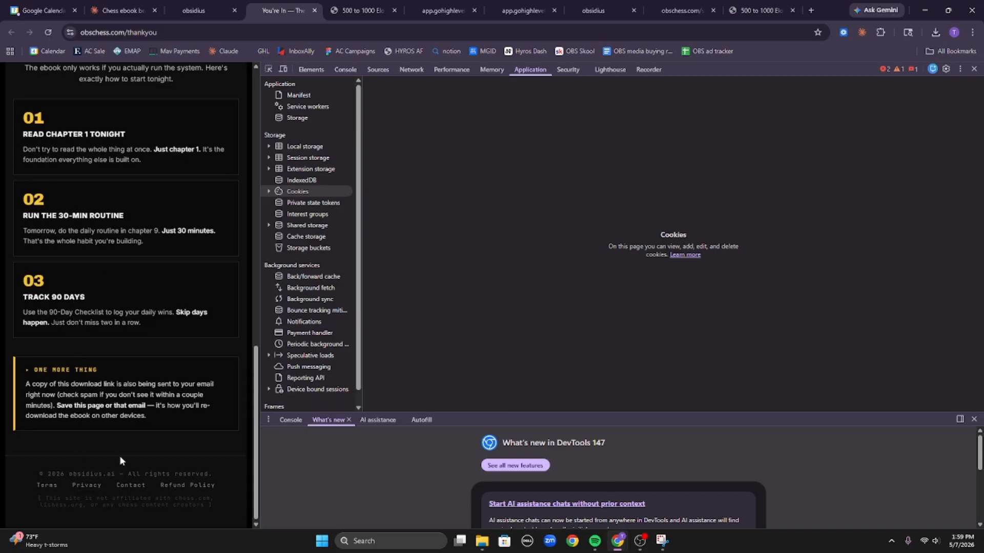
triple_click(80, 409)
click(145, 412)
scroll(145, 384, up, 8)
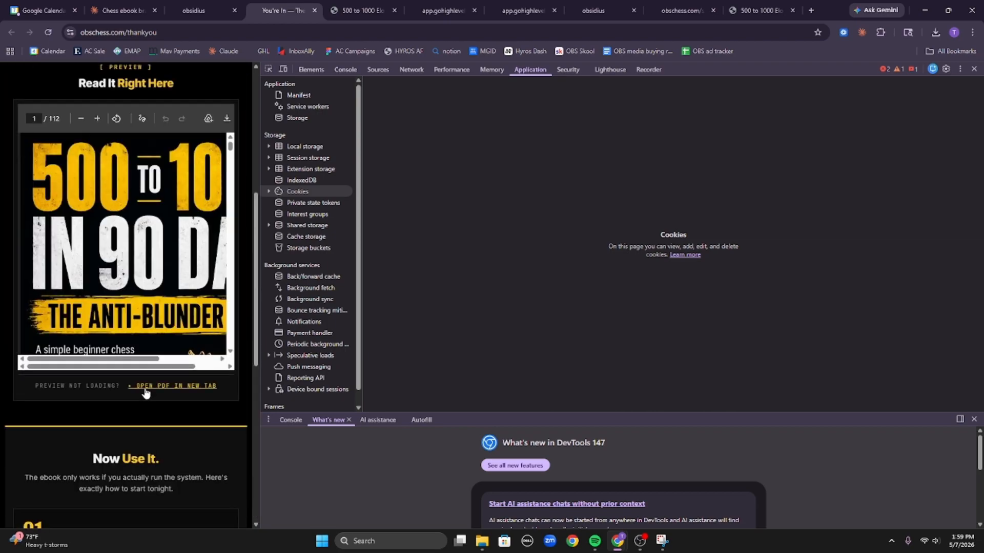
scroll(146, 392, up, 6)
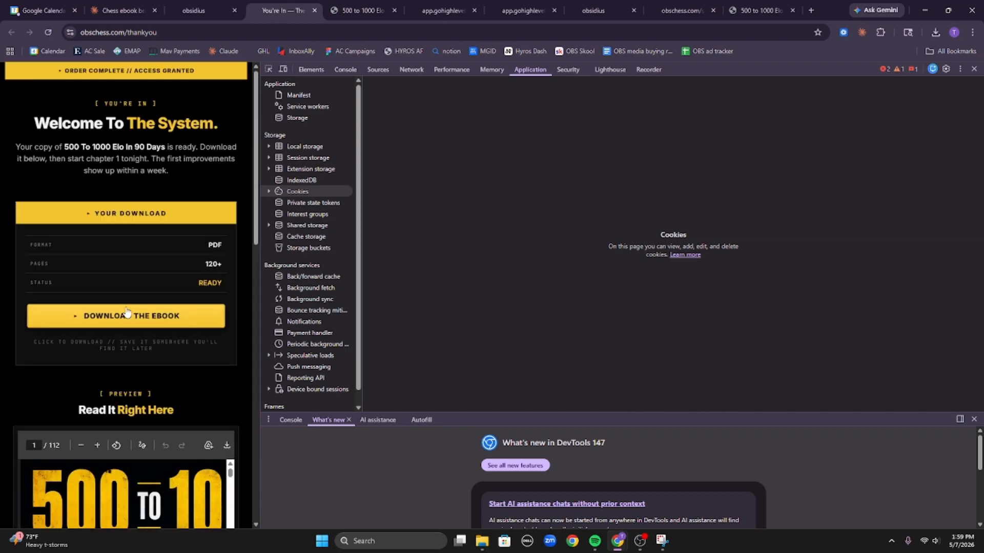
click(974, 69)
Leave the page builder for Payments > Products and start a new product.
click(215, 10)
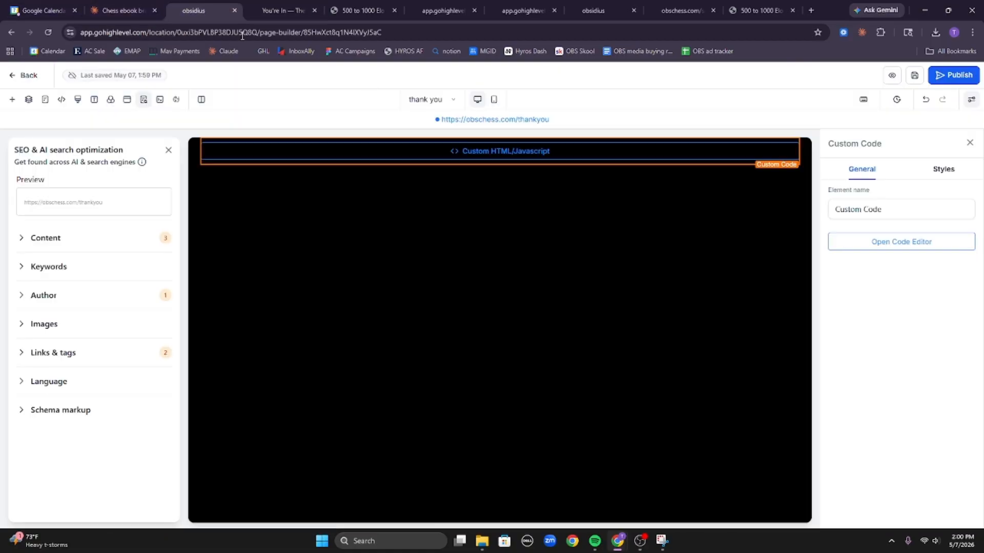
click(41, 76)
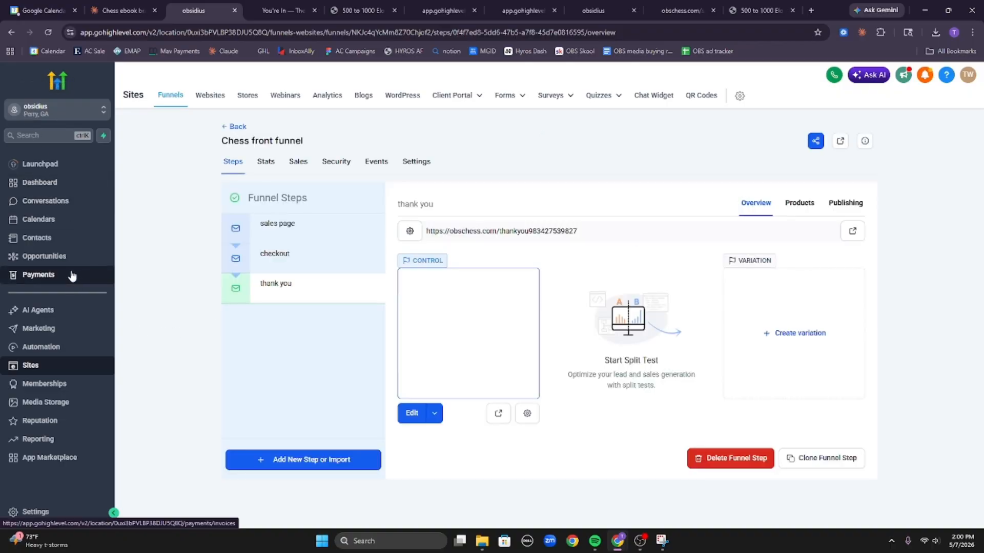
click(72, 277)
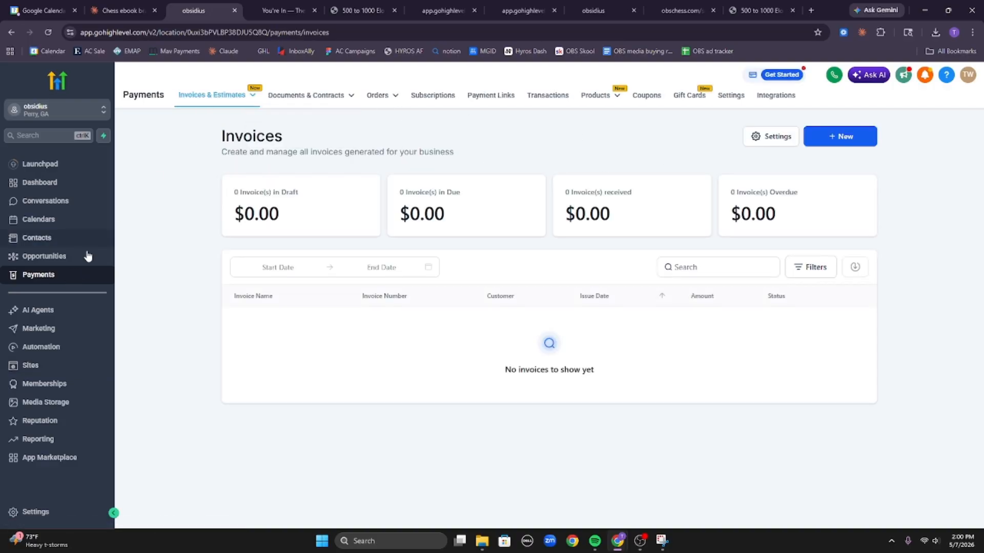
mouse_move(599, 95)
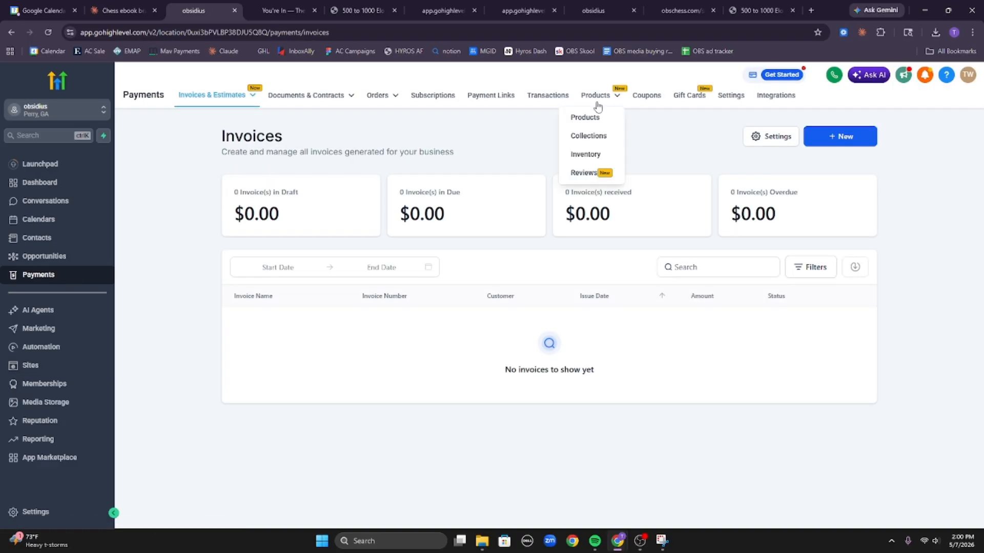
click(589, 118)
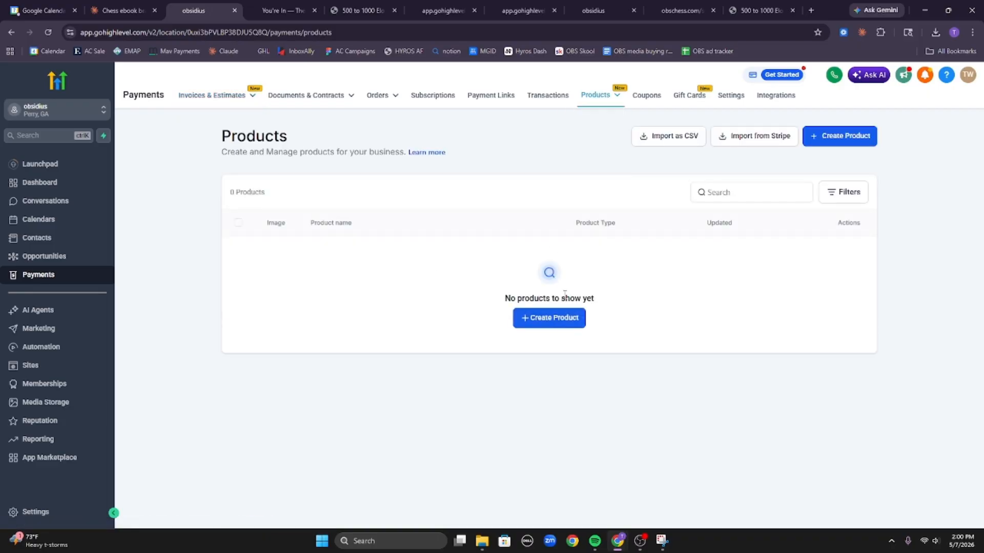
click(540, 317)
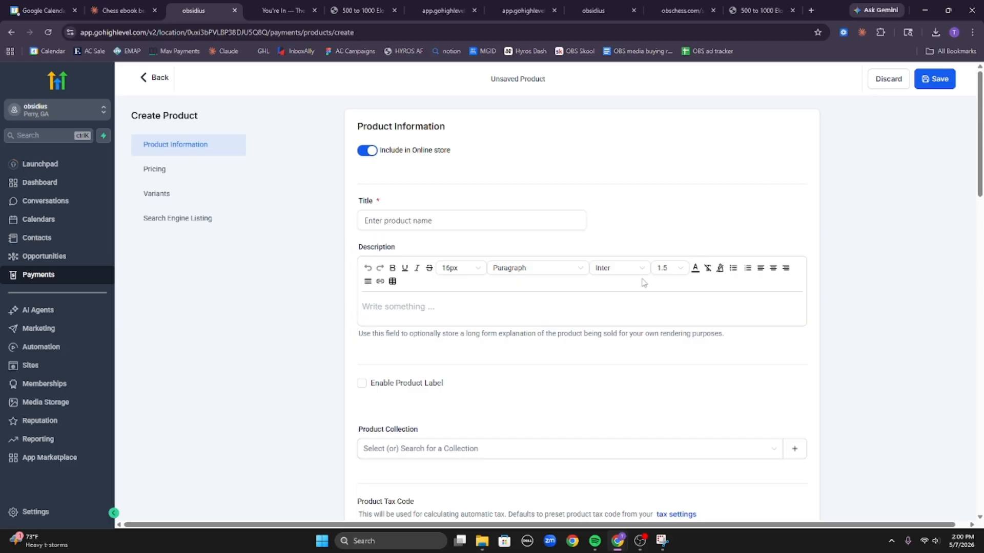
Title the product '500 - 1000 Elo In 90 Days' and set its price to include tax.
click(468, 222)
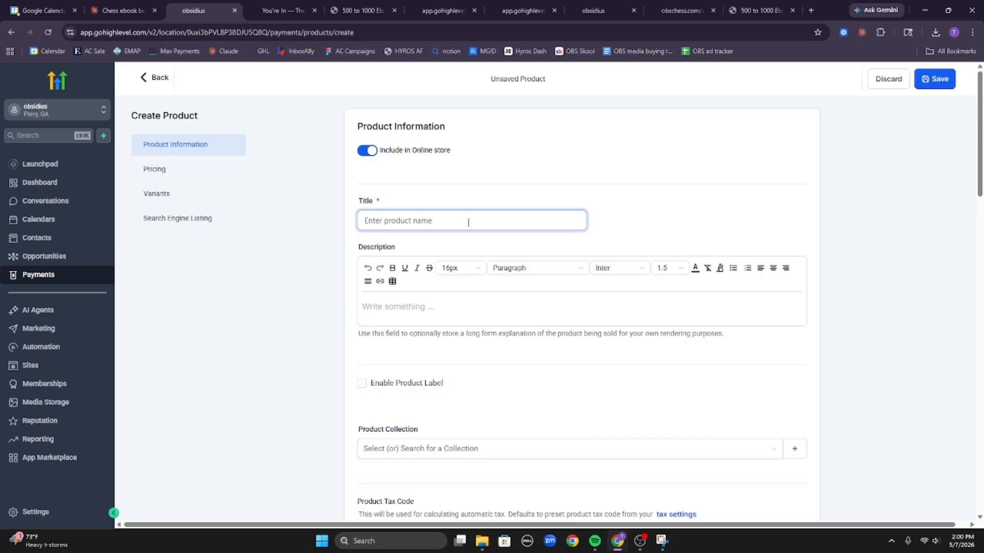
text(500 - 1000 Elo In 90 Days)
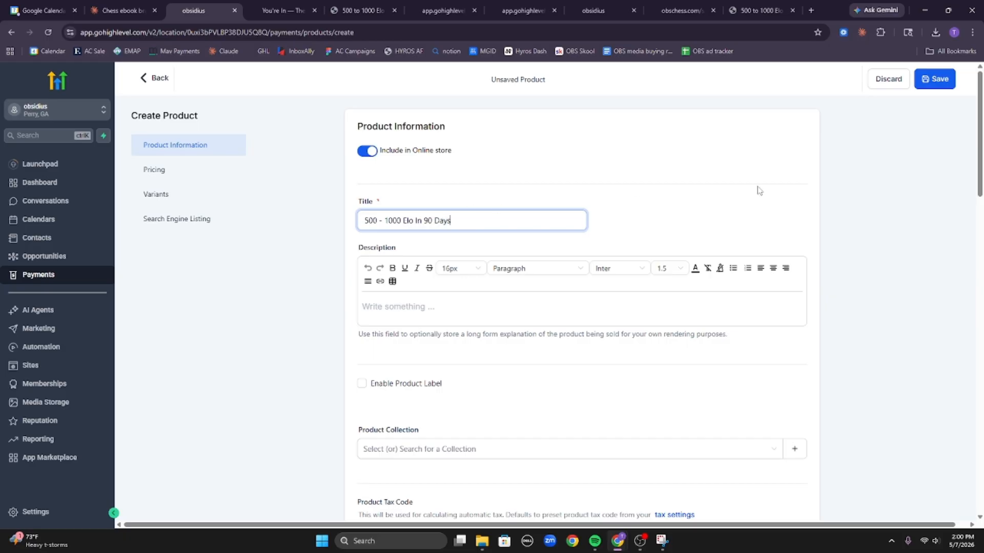
scroll(757, 367, down, 8)
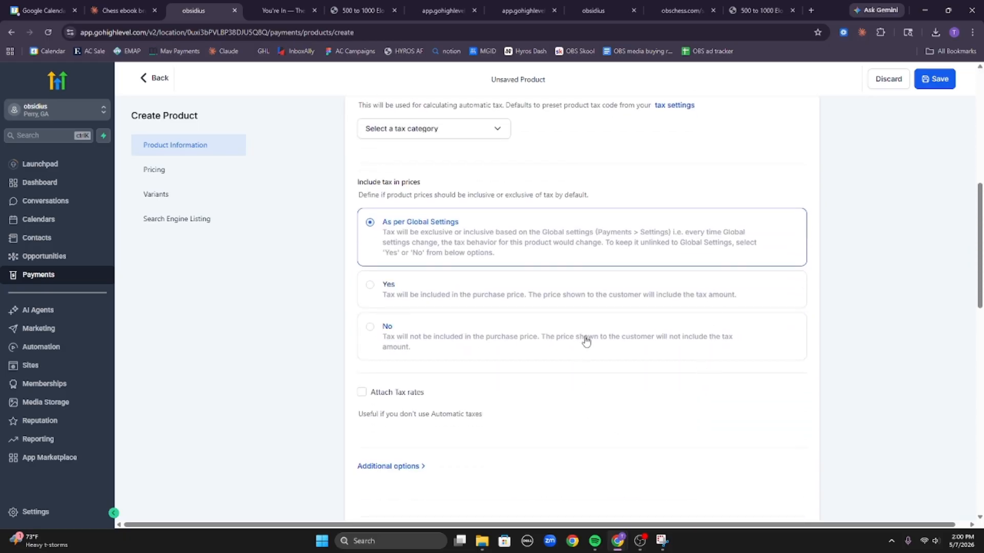
click(589, 297)
scroll(592, 310, up, 4)
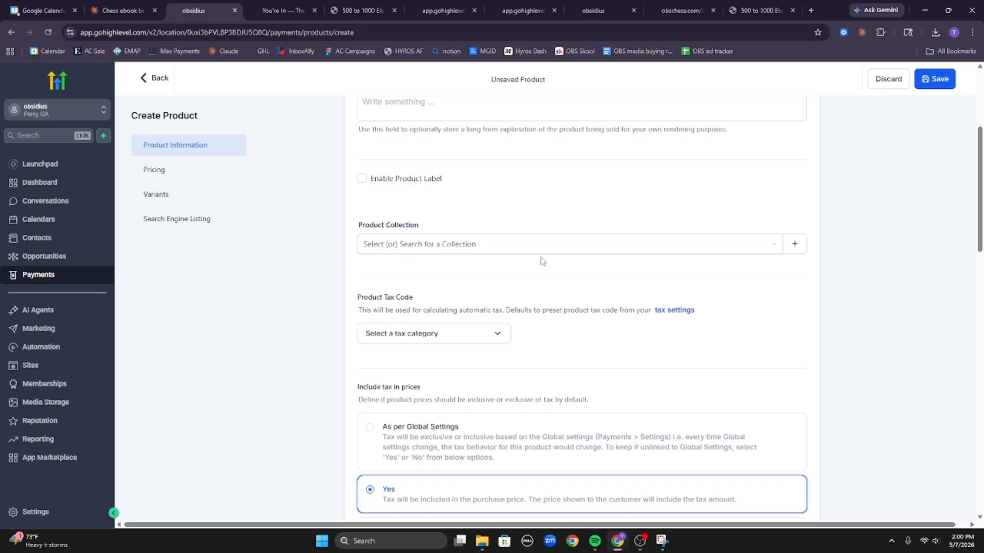
scroll(542, 261, up, 4)
scroll(604, 309, down, 16)
Enter a one-time price amount of $27.00 and save the product.
click(631, 300)
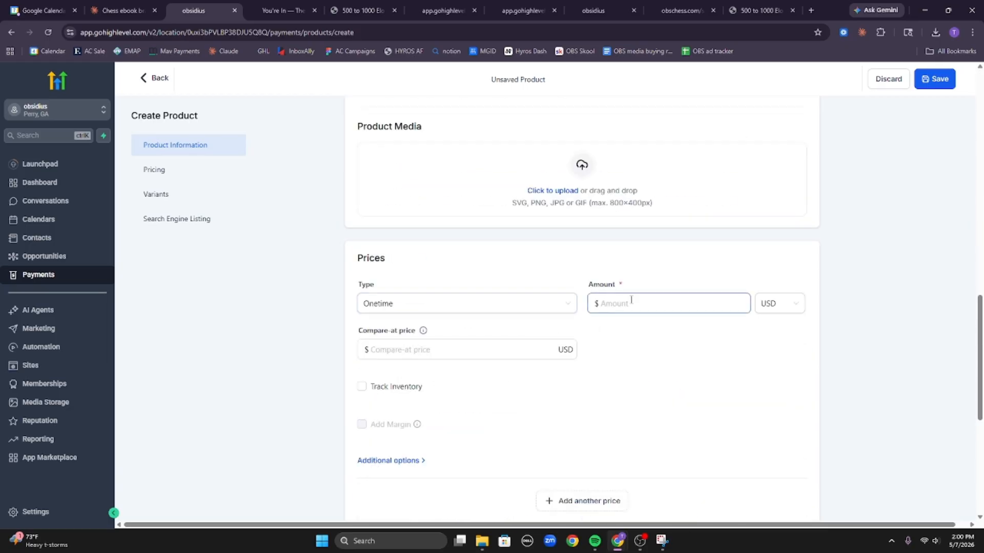
text(27)
click(628, 245)
scroll(714, 321, down, 6)
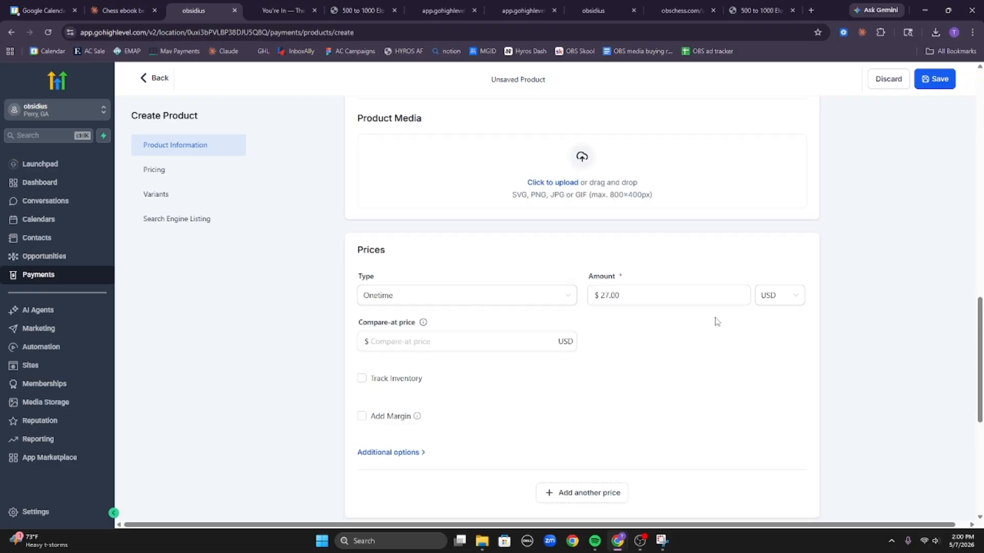
scroll(624, 307, up, 2)
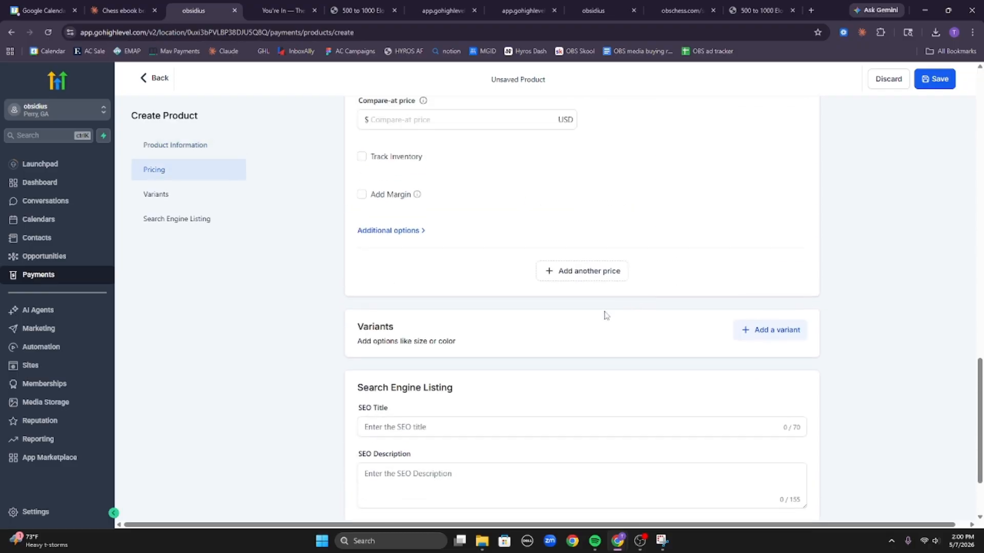
scroll(606, 314, down, 2)
click(787, 499)
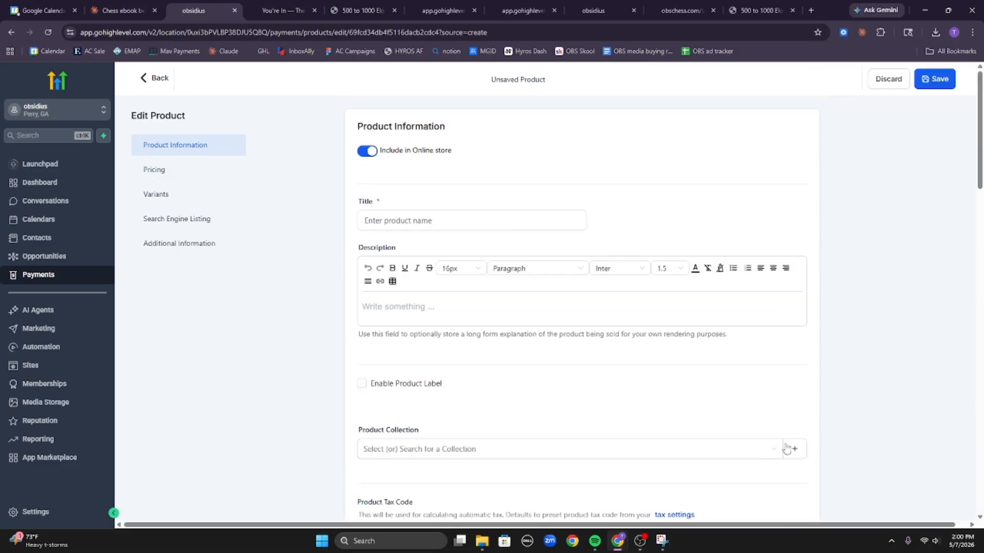
scroll(625, 399, down, 4)
scroll(650, 347, down, 13)
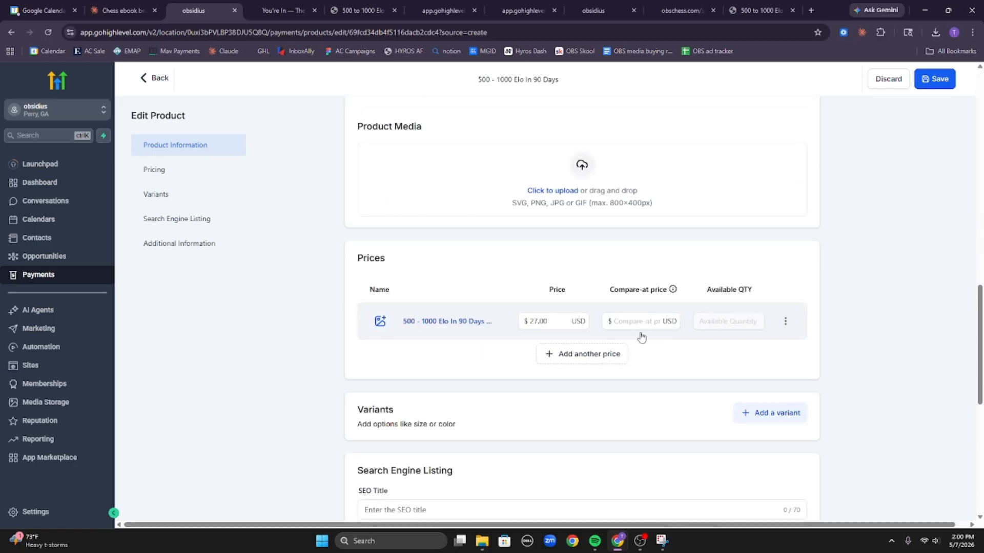
scroll(534, 383, down, 5)
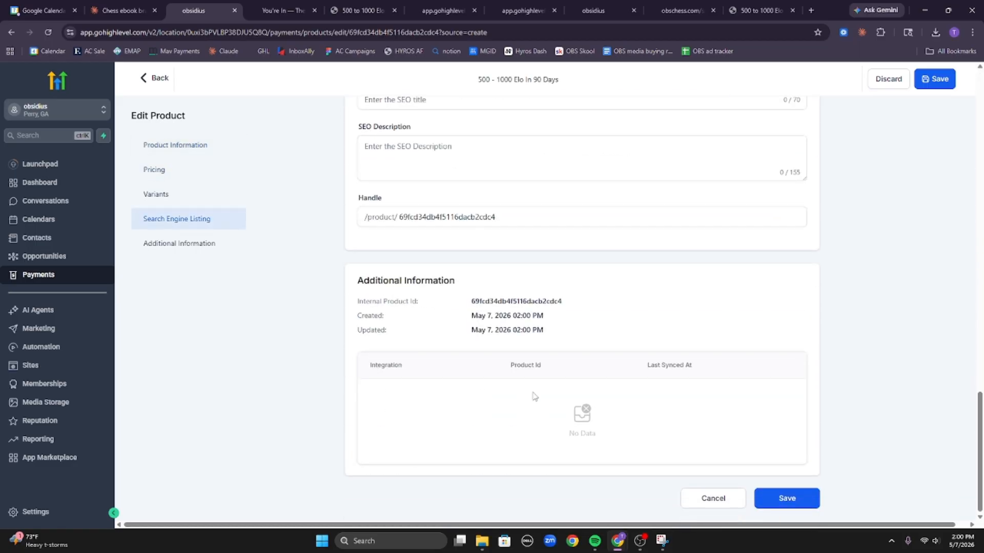
scroll(533, 398, up, 10)
Review the @ 27 price details and return to the product editor.
click(444, 423)
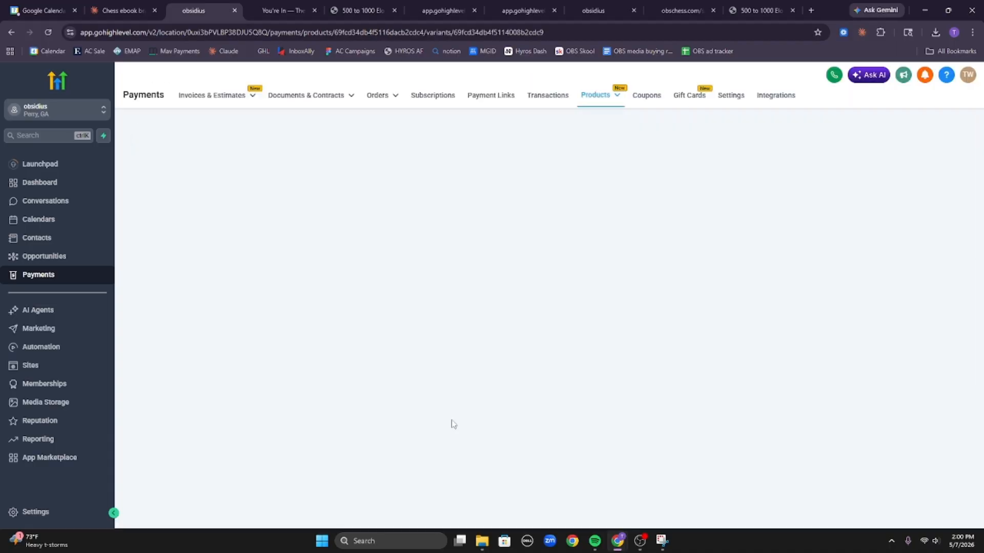
scroll(549, 373, down, 6)
scroll(549, 373, down, 2)
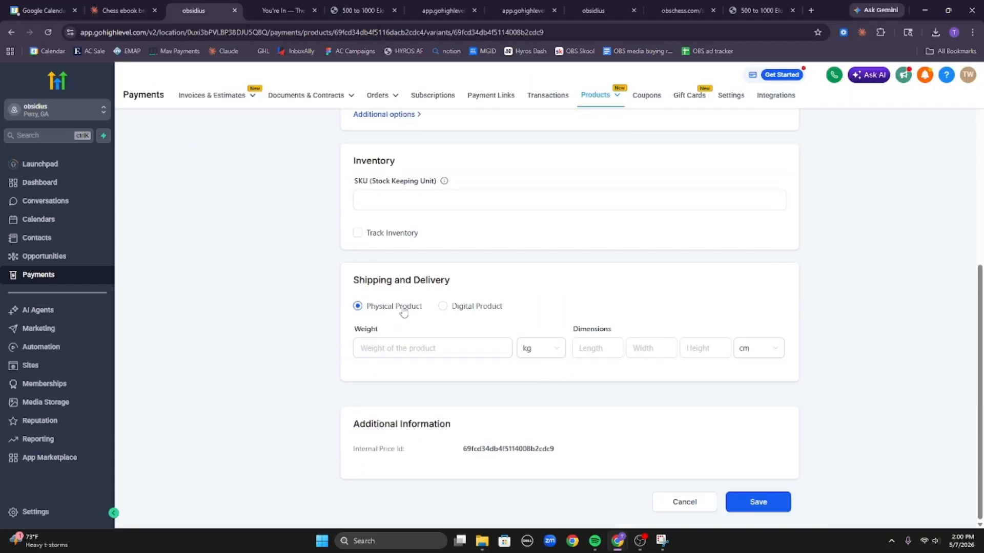
scroll(449, 309, up, 8)
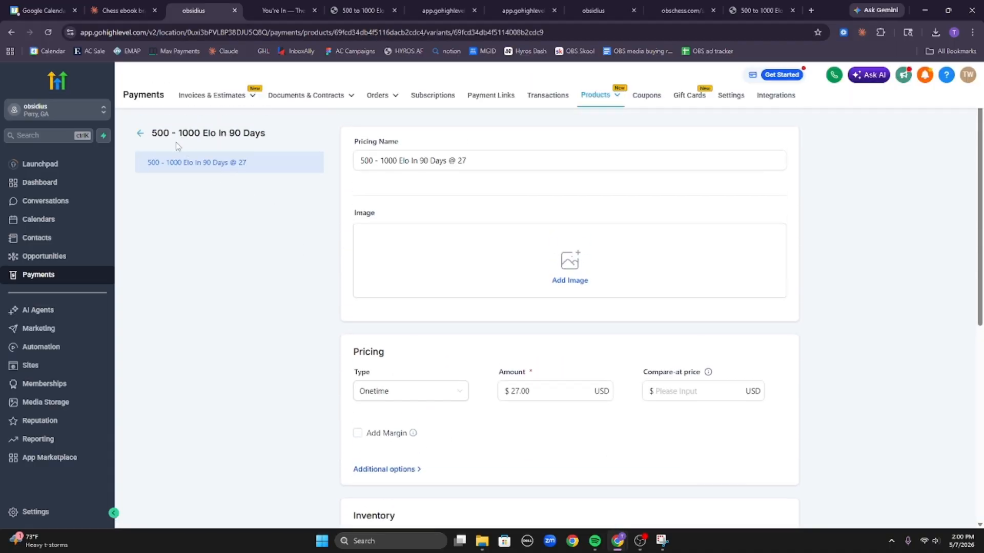
click(142, 134)
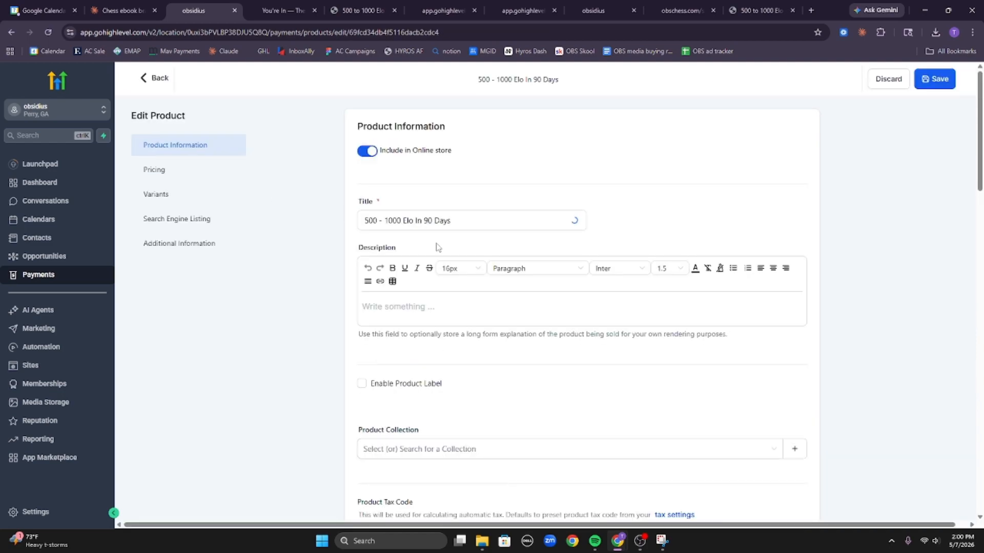
scroll(476, 286, down, 7)
scroll(476, 285, down, 10)
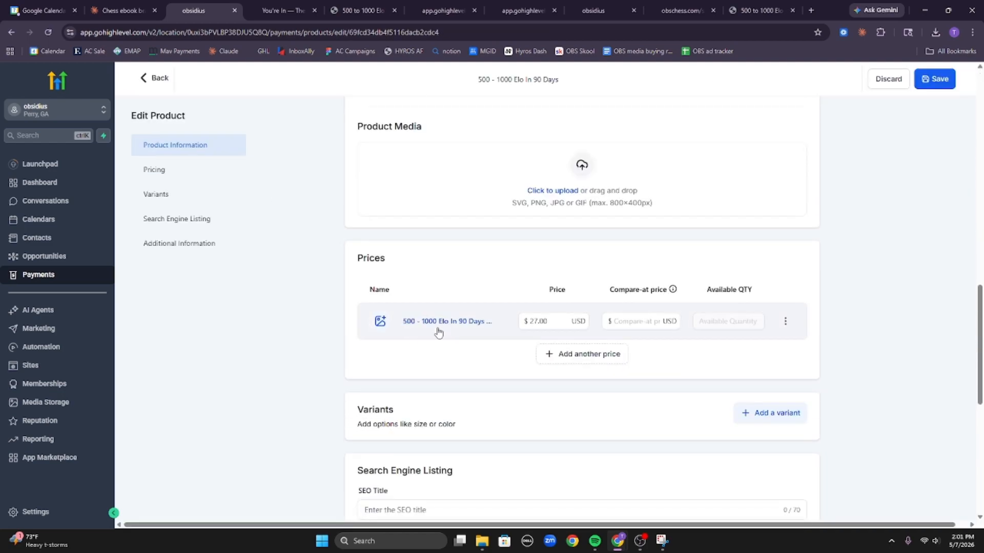
Set the $27 price's Shipping and Delivery to Digital Product and save it.
click(433, 322)
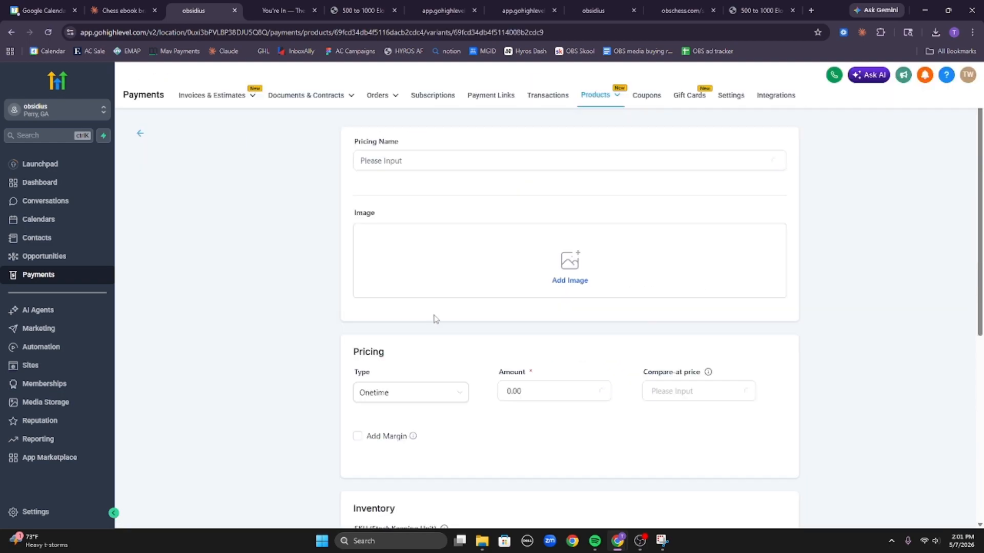
scroll(456, 333, down, 7)
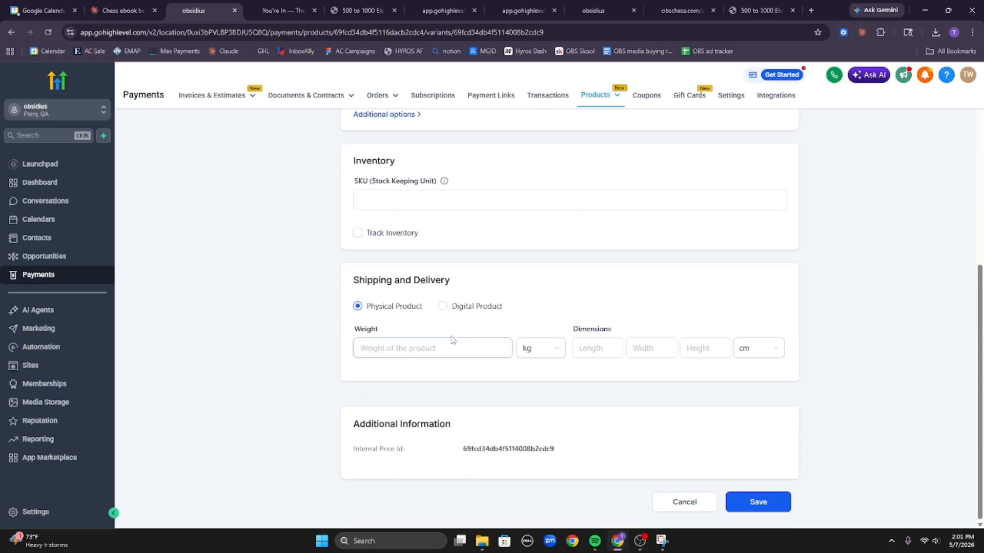
click(442, 306)
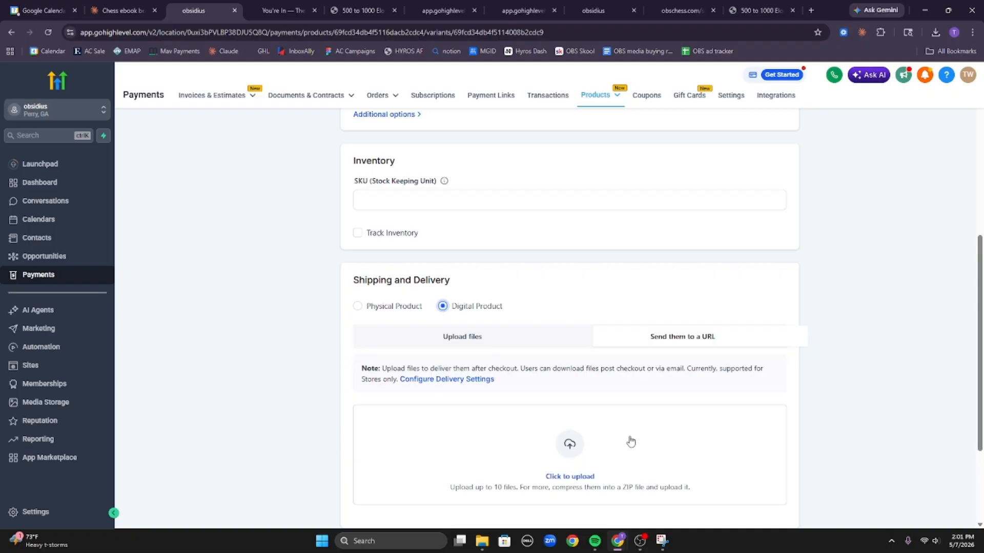
scroll(632, 431, down, 3)
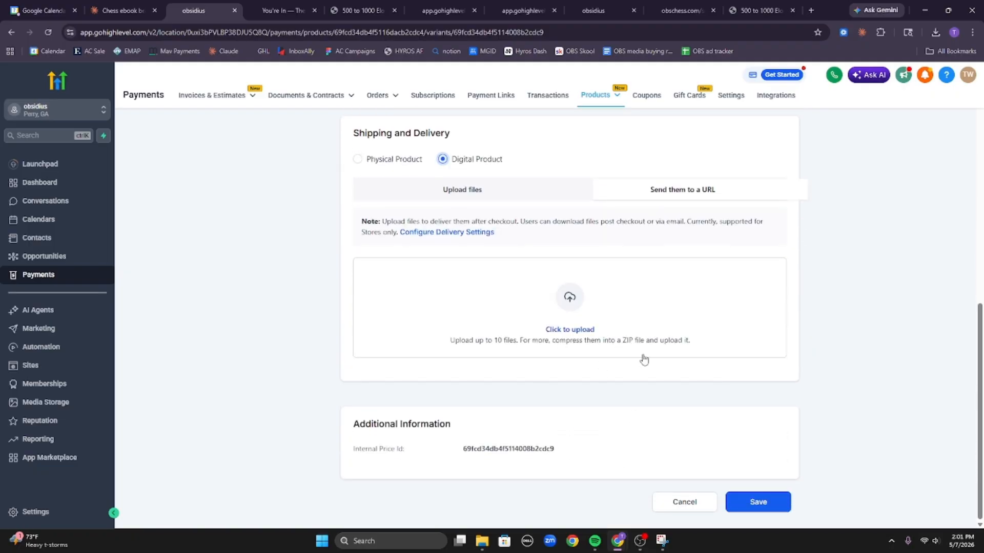
scroll(691, 333, up, 3)
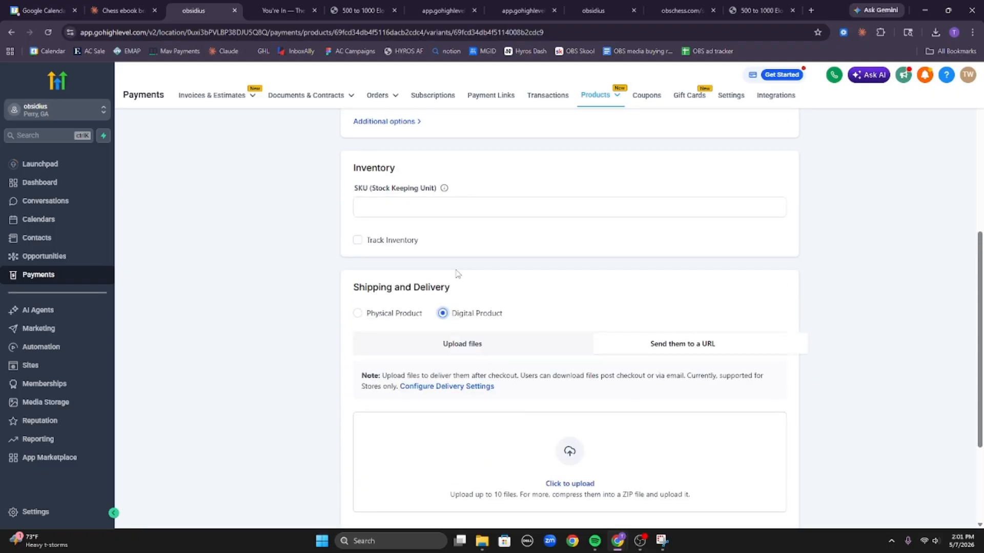
scroll(464, 281, down, 3)
click(758, 502)
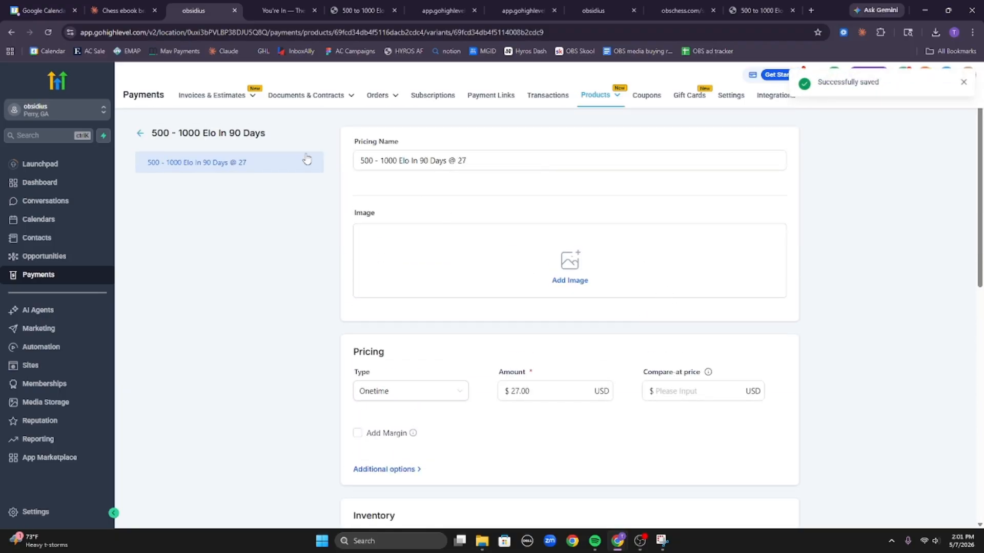
click(140, 132)
Open the Chess front funnel's checkout step and begin adding a product to it.
click(85, 368)
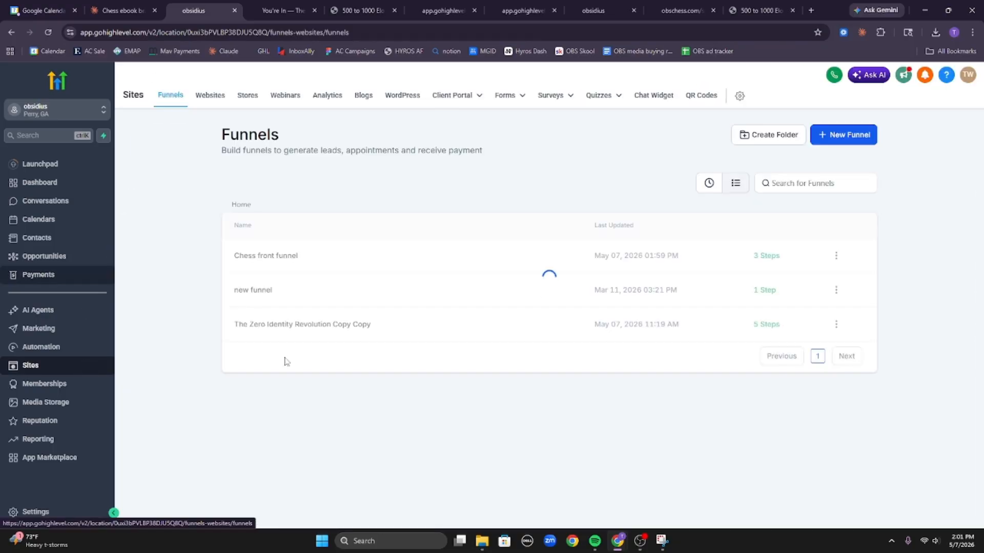
click(284, 266)
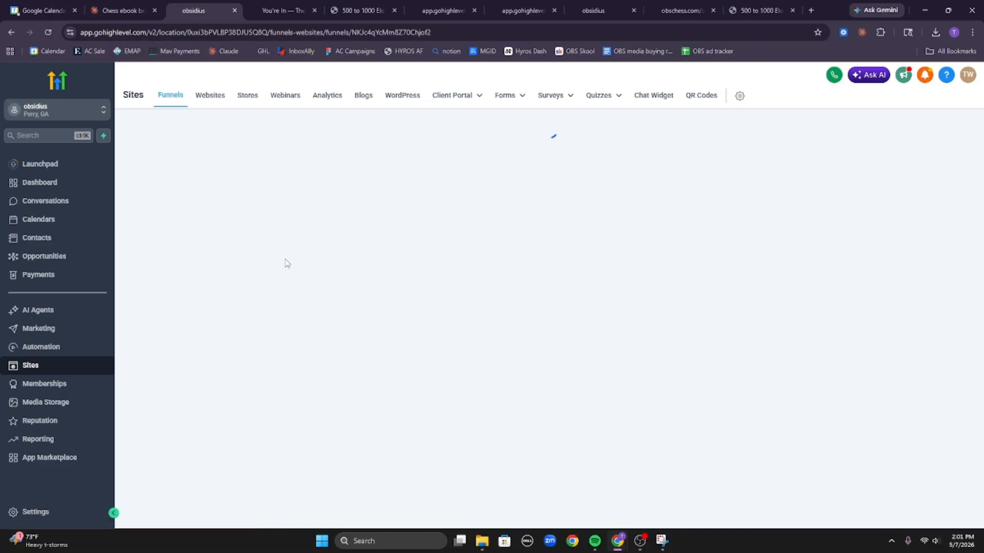
click(290, 263)
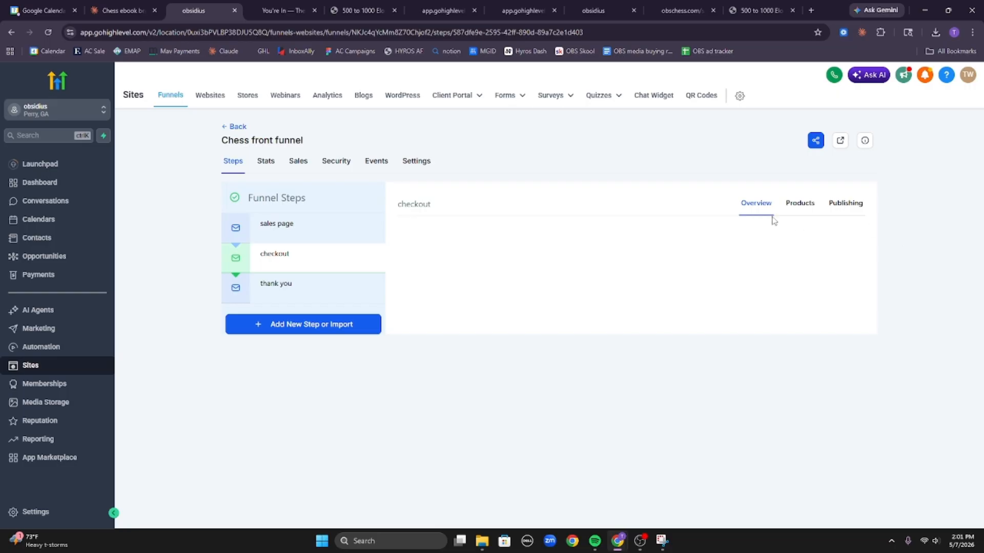
click(796, 204)
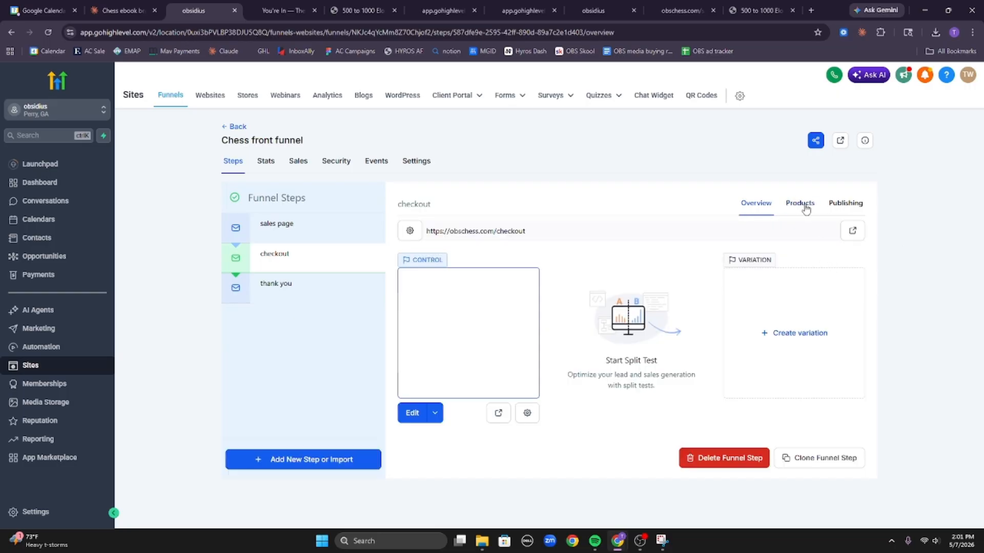
click(800, 204)
click(843, 260)
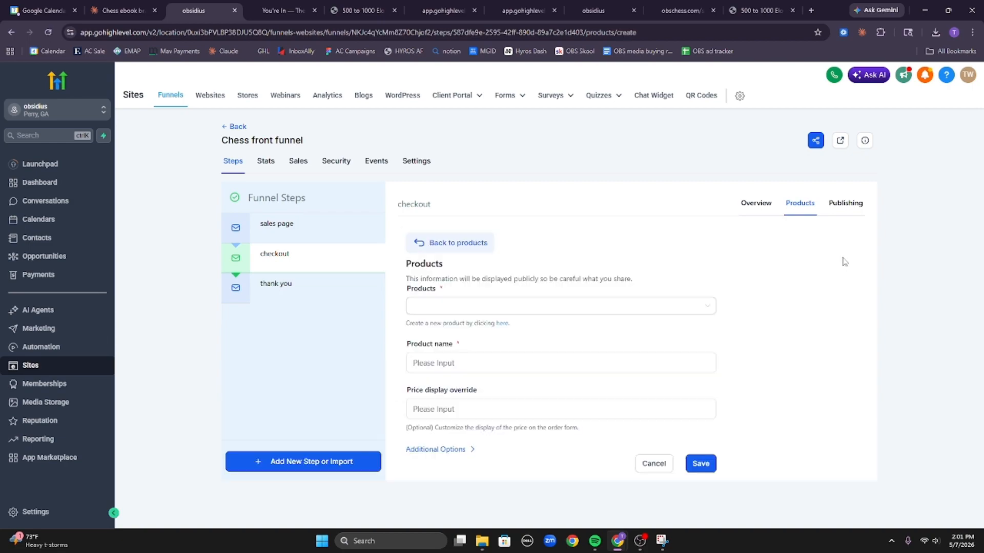
click(636, 309)
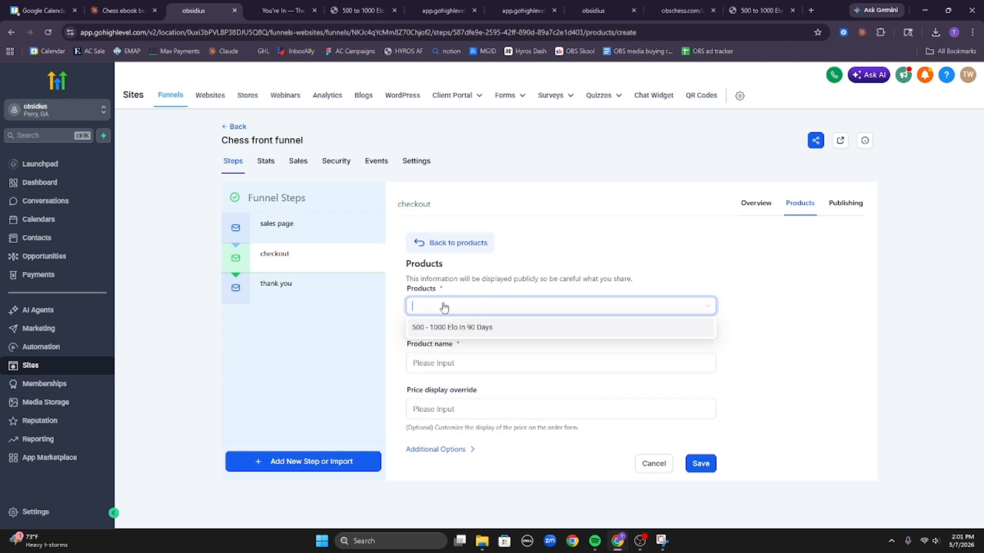
Attach '500 - 1000 Elo In 90 Days' at the @ 27 price to checkout and save.
click(421, 331)
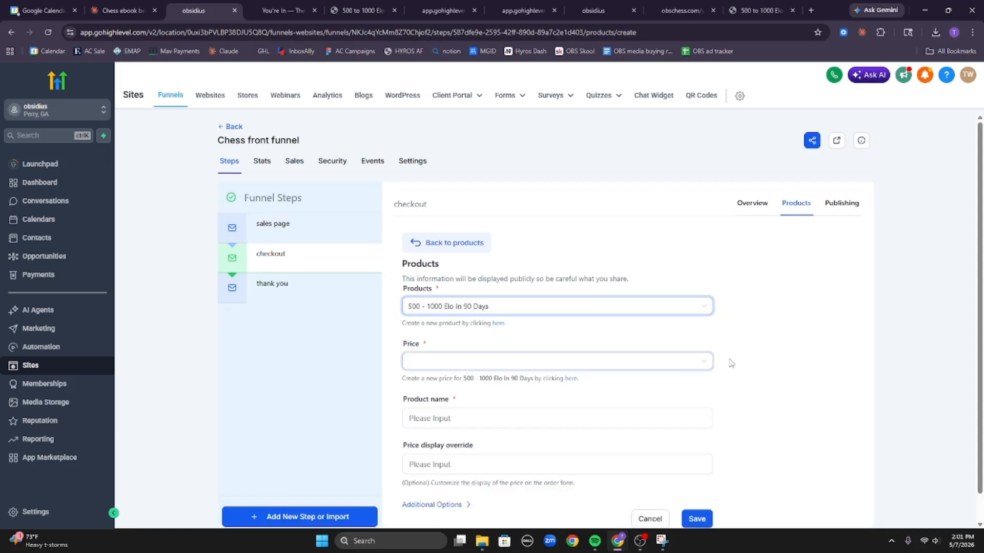
click(610, 372)
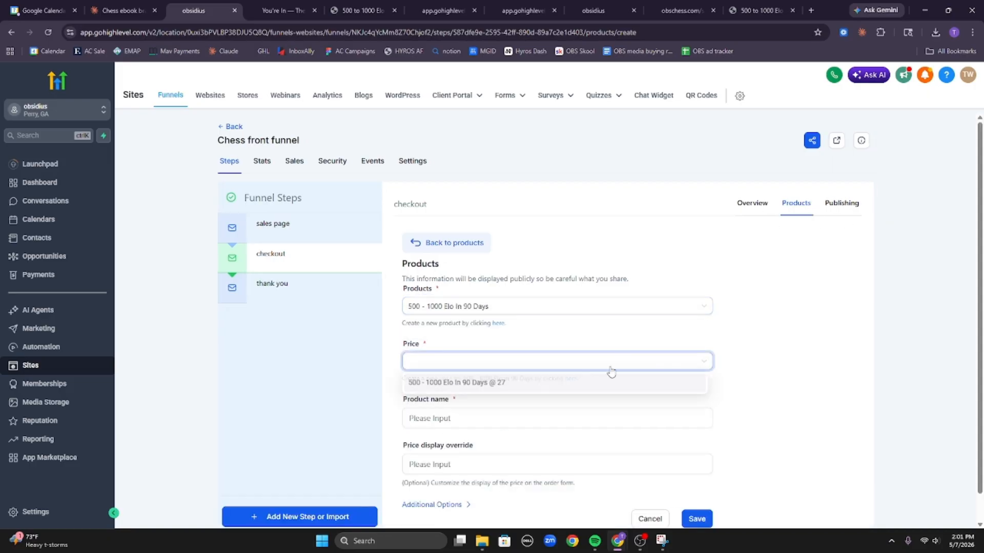
click(507, 382)
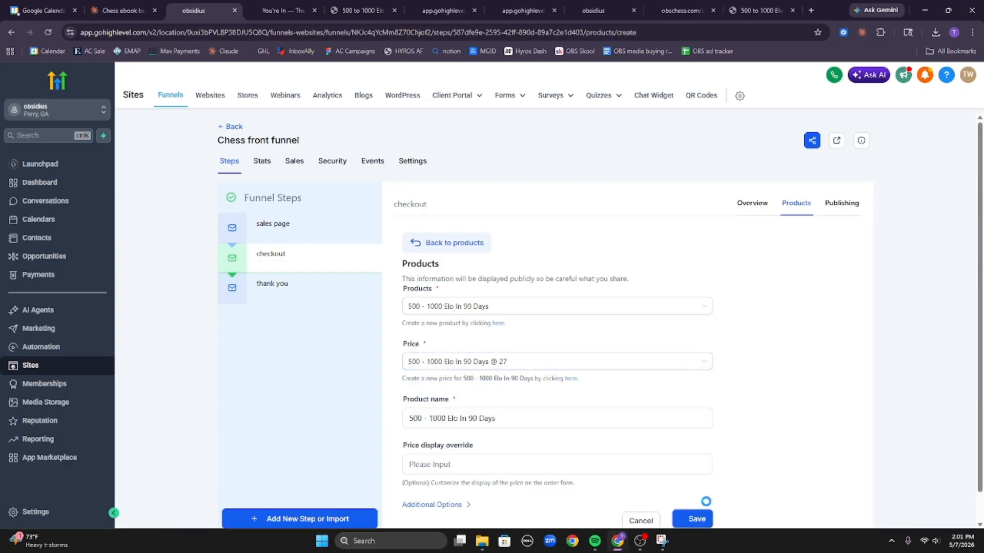
click(703, 516)
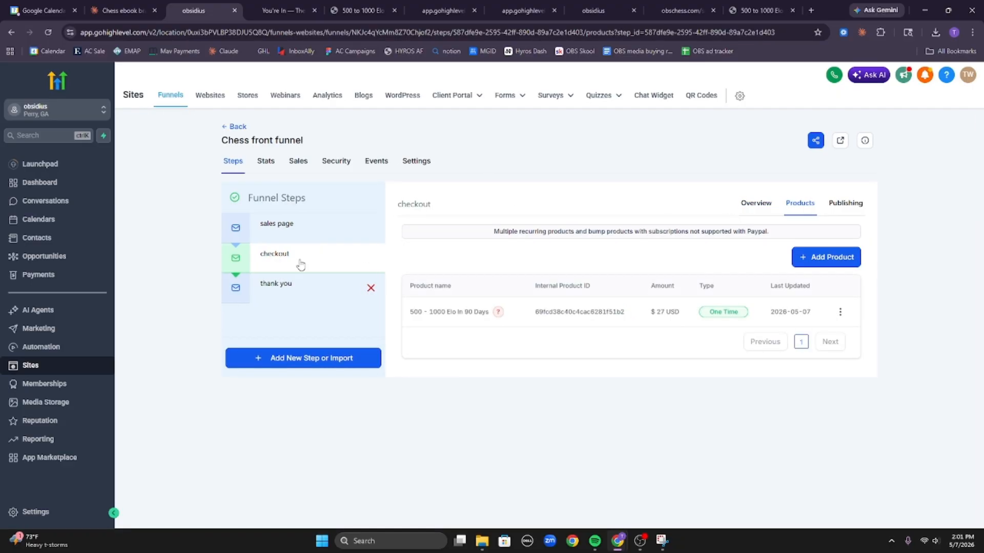
mouse_move(497, 314)
click(750, 205)
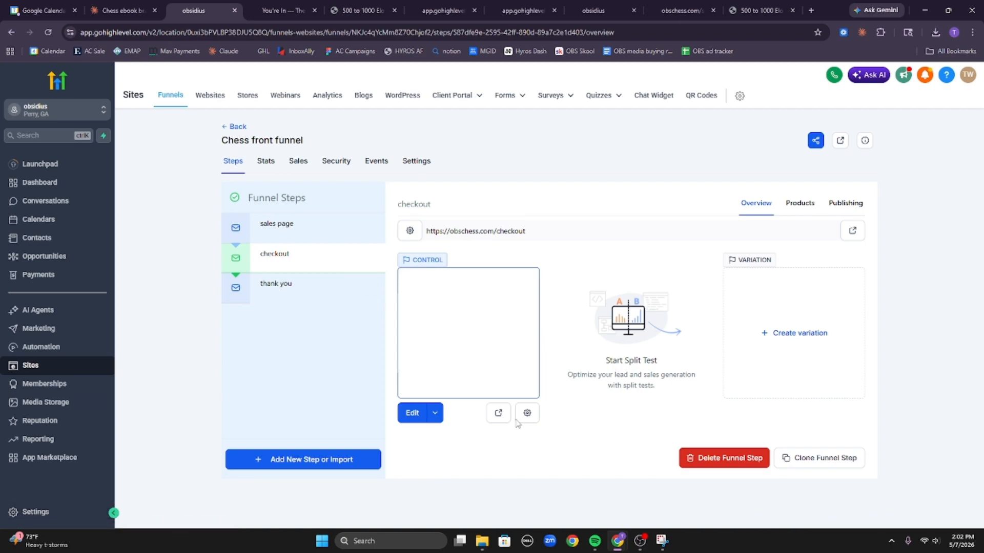
click(495, 419)
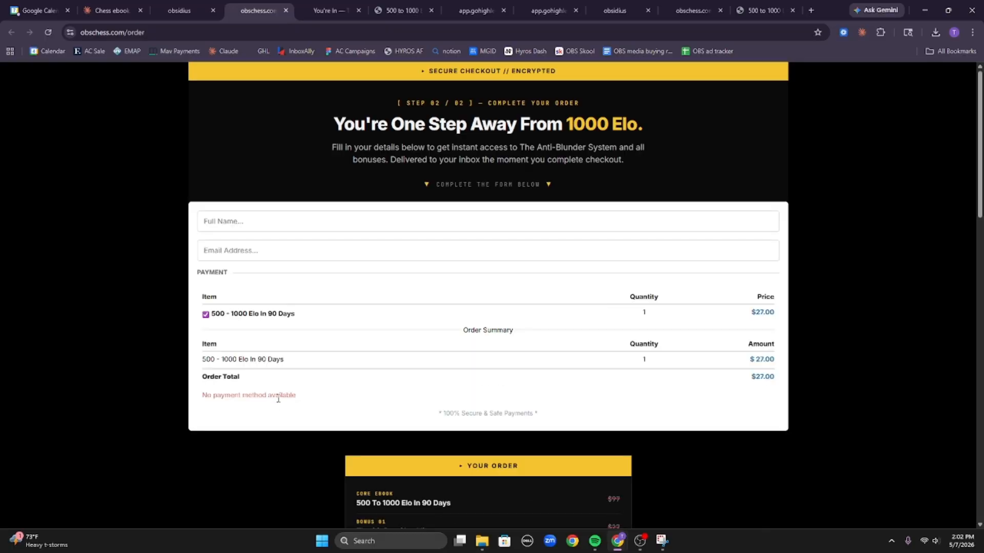
Note the 'No payment method available' message on the live checkout, then return to GoHighLevel.
triple_click(281, 398)
click(335, 404)
click(112, 10)
click(180, 10)
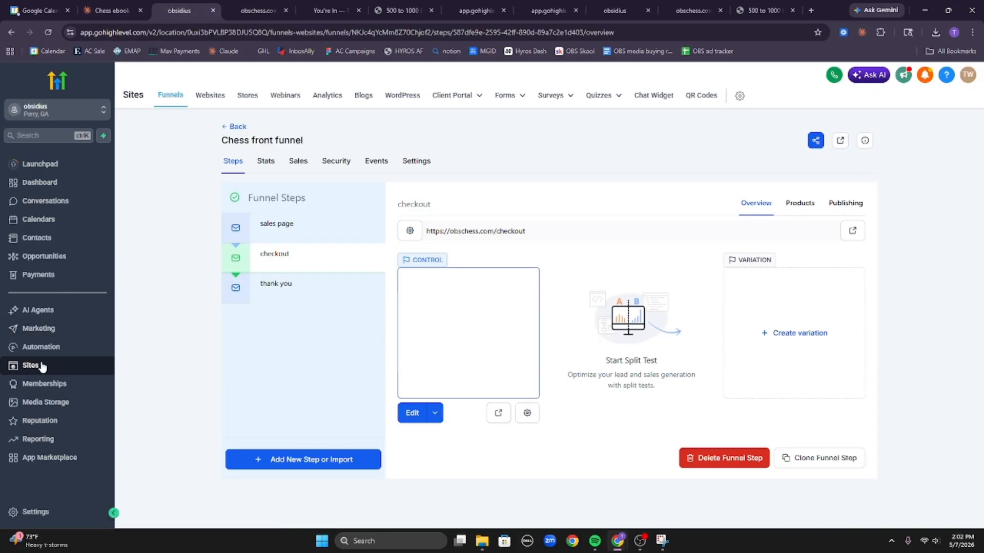
Review the connected providers under Payments > Integrations, then go back to the funnels list.
click(40, 276)
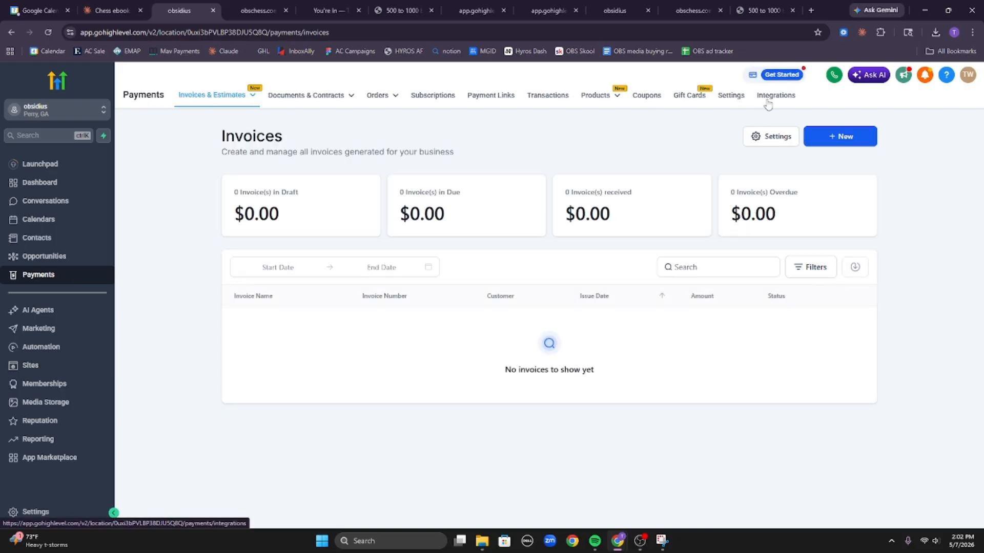
click(768, 100)
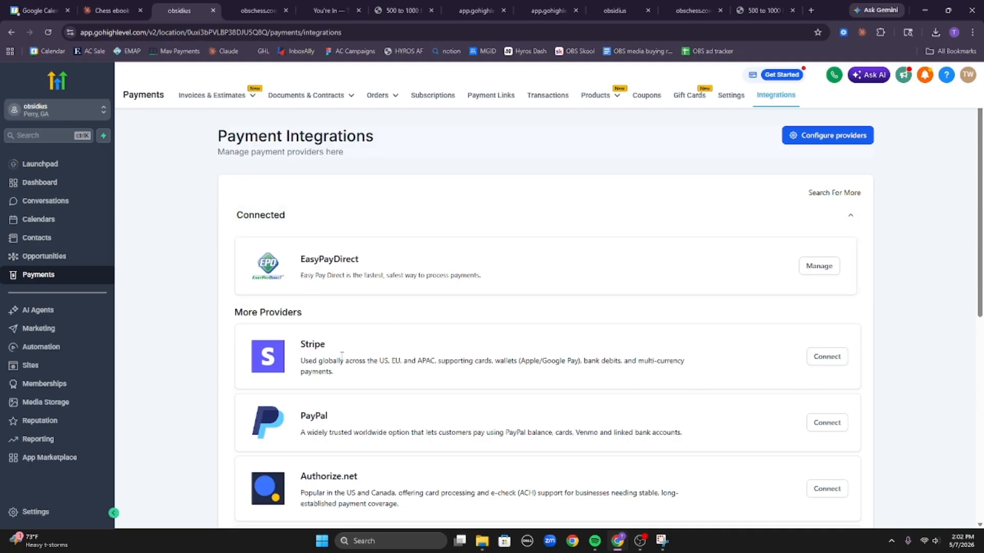
click(74, 367)
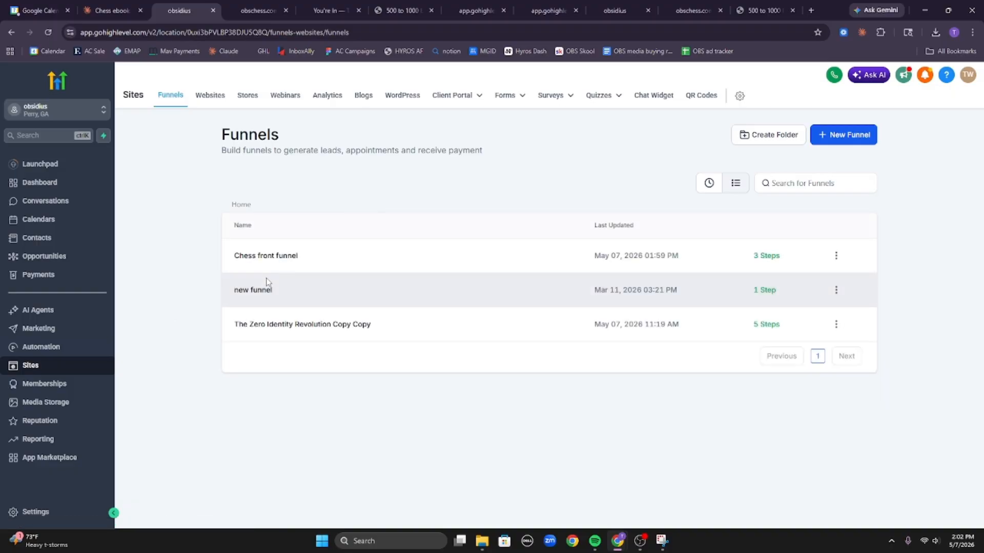
Open the Chess front funnel and view its sales page and checkout step overviews.
click(281, 254)
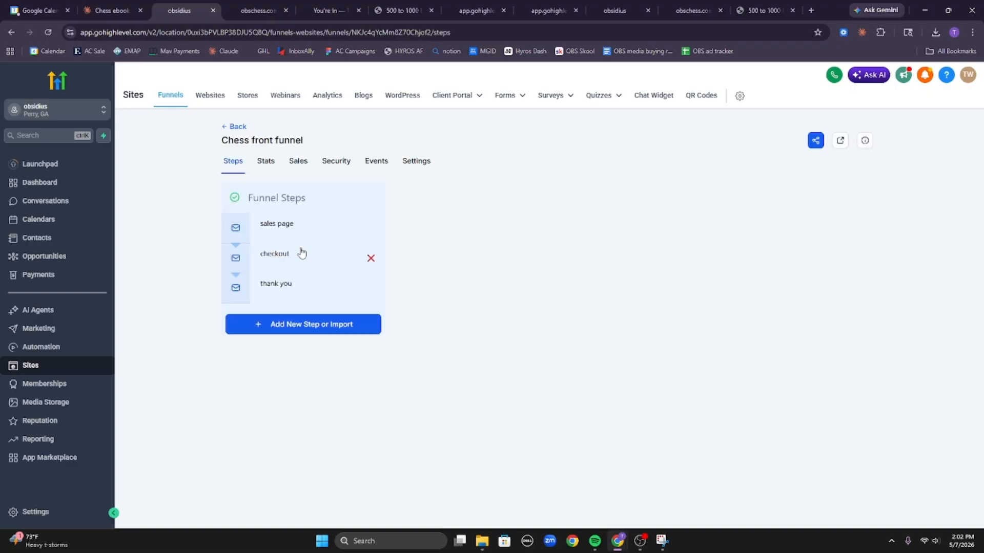
click(288, 235)
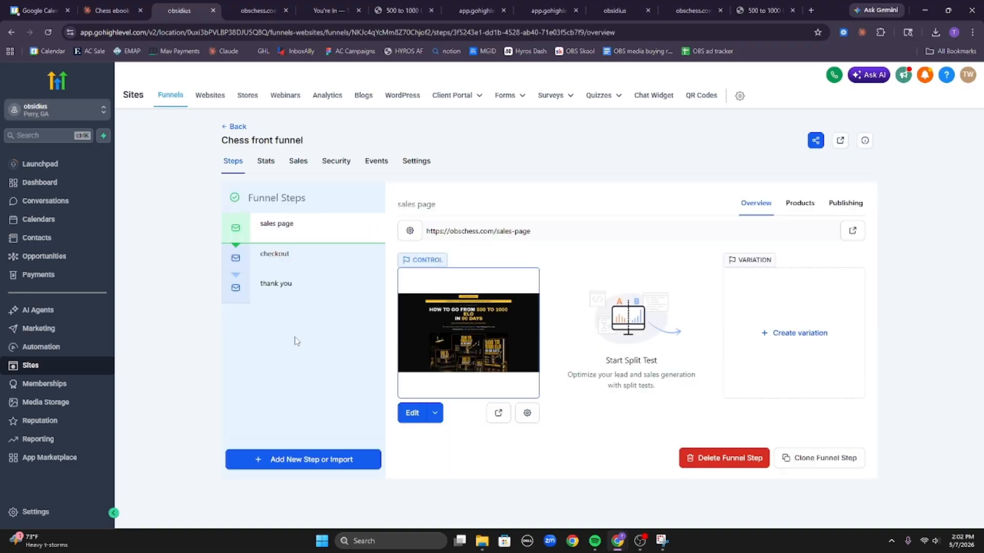
click(296, 266)
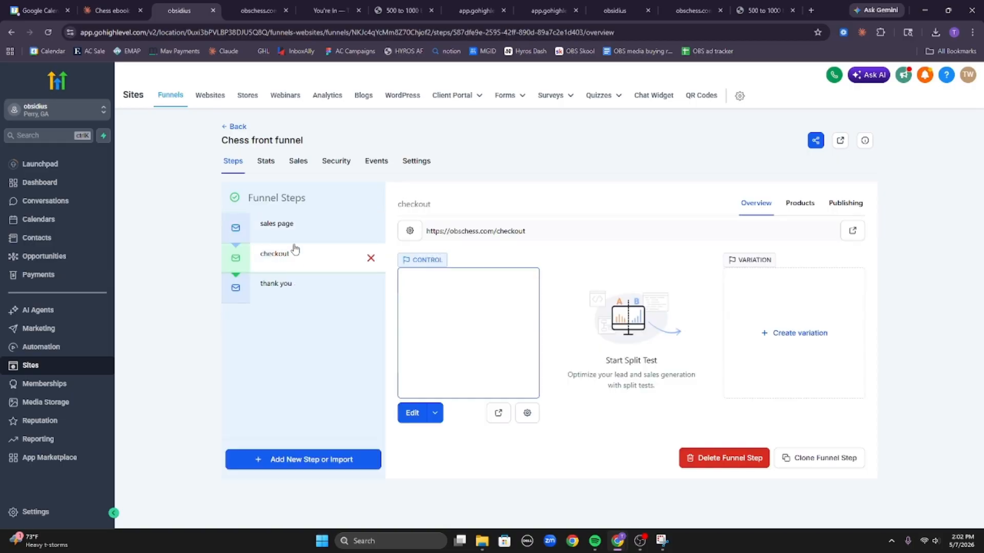
click(289, 231)
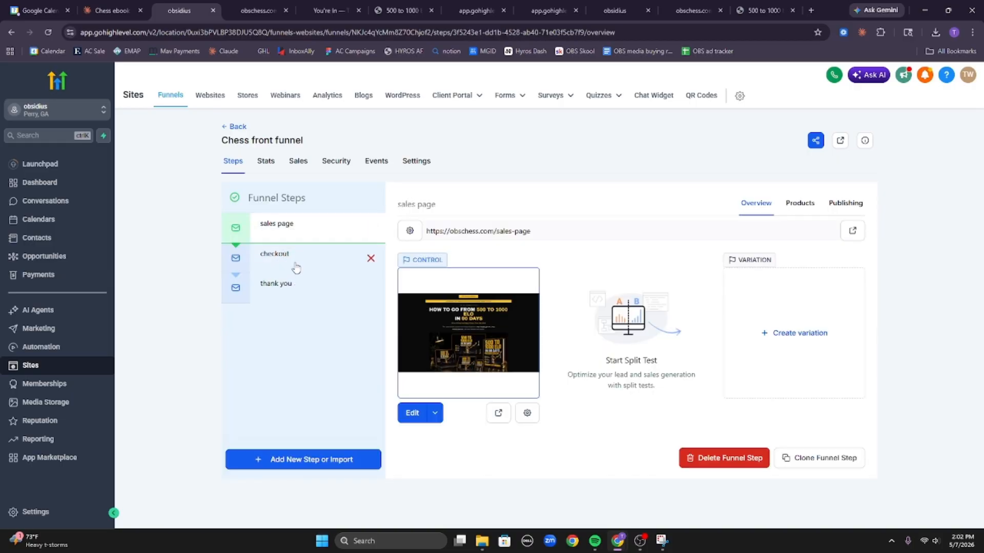